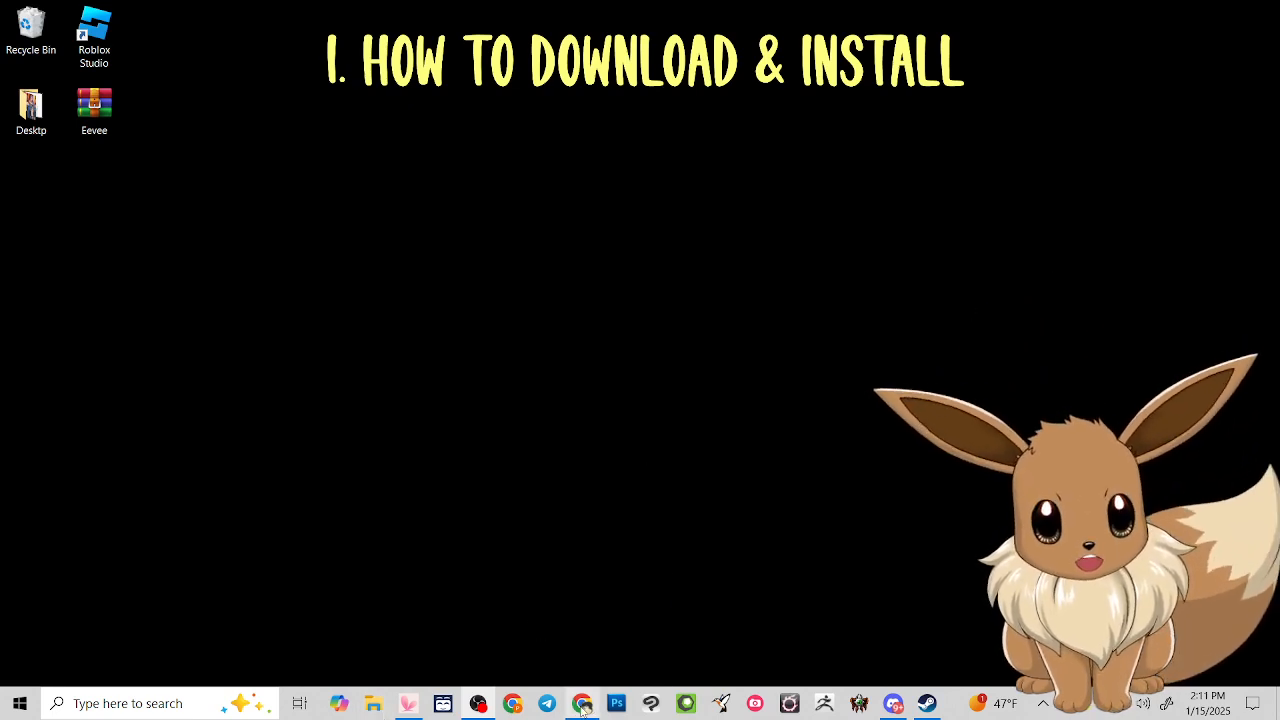
# Switch to the browser and view the Etsy download page for the purchased Pigeon Mask V2 files
pyautogui.moveTo(582, 708)
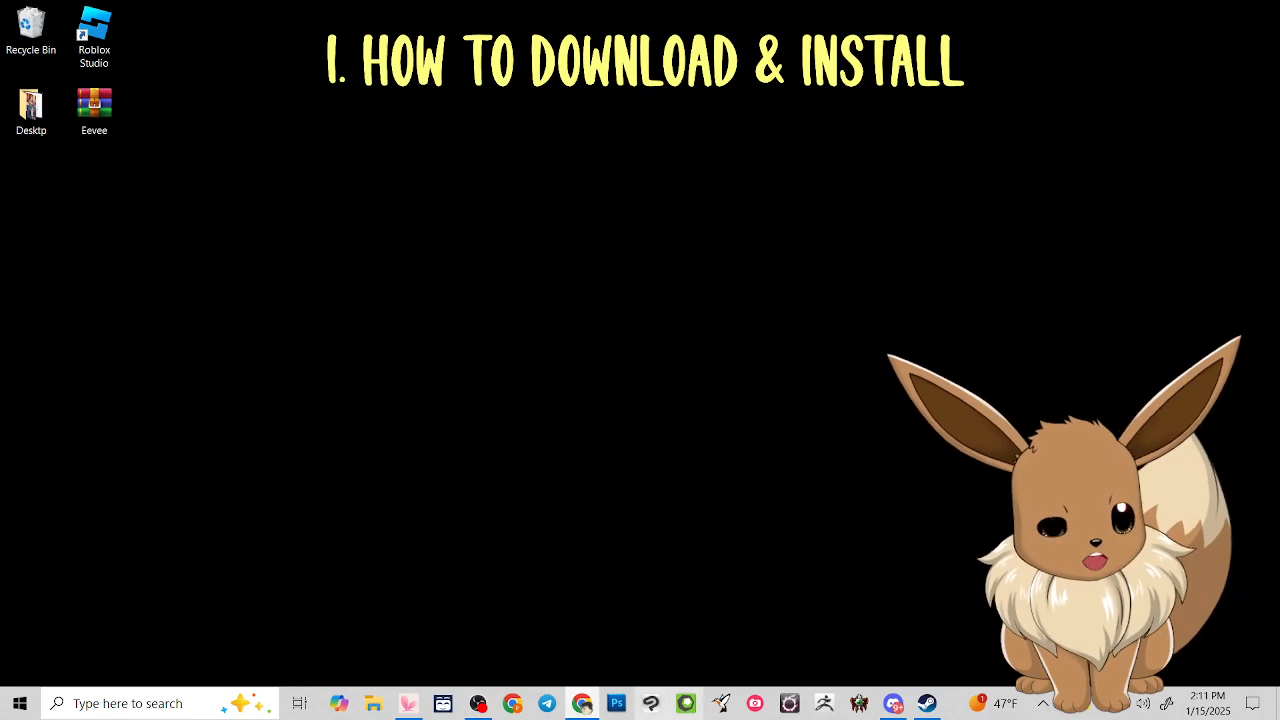
pyautogui.click(582, 703)
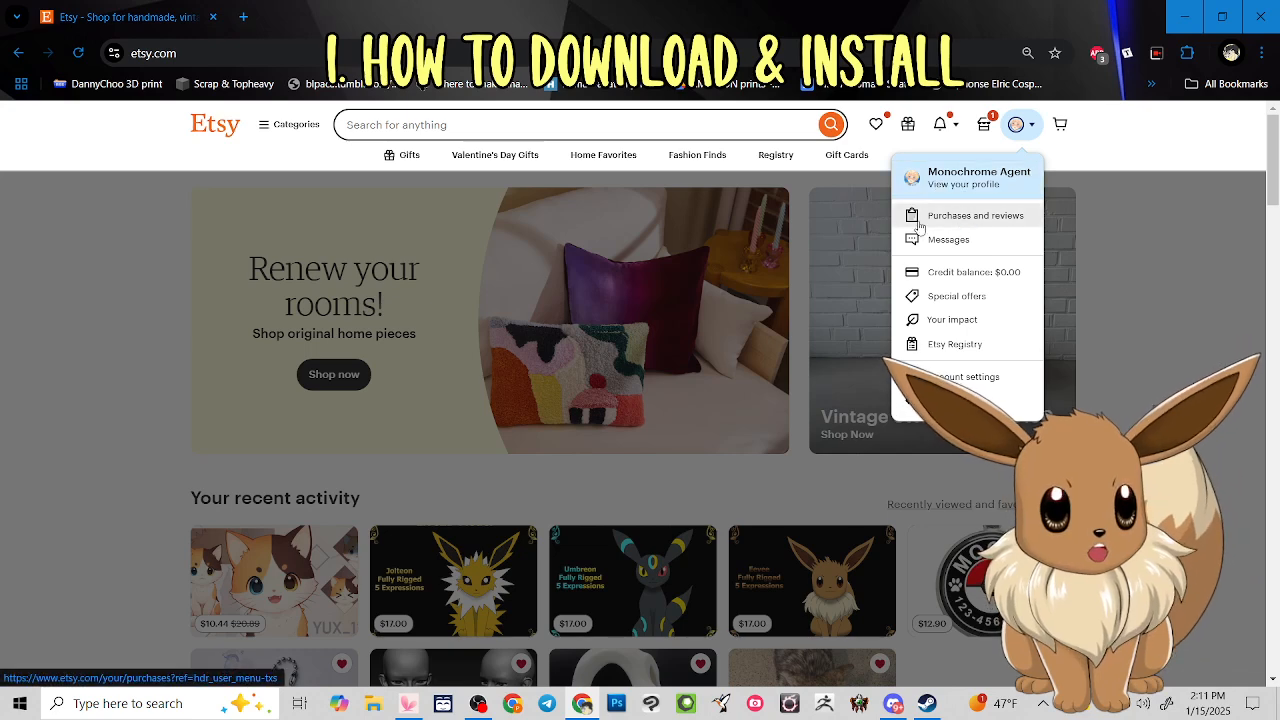
pyautogui.click(950, 215)
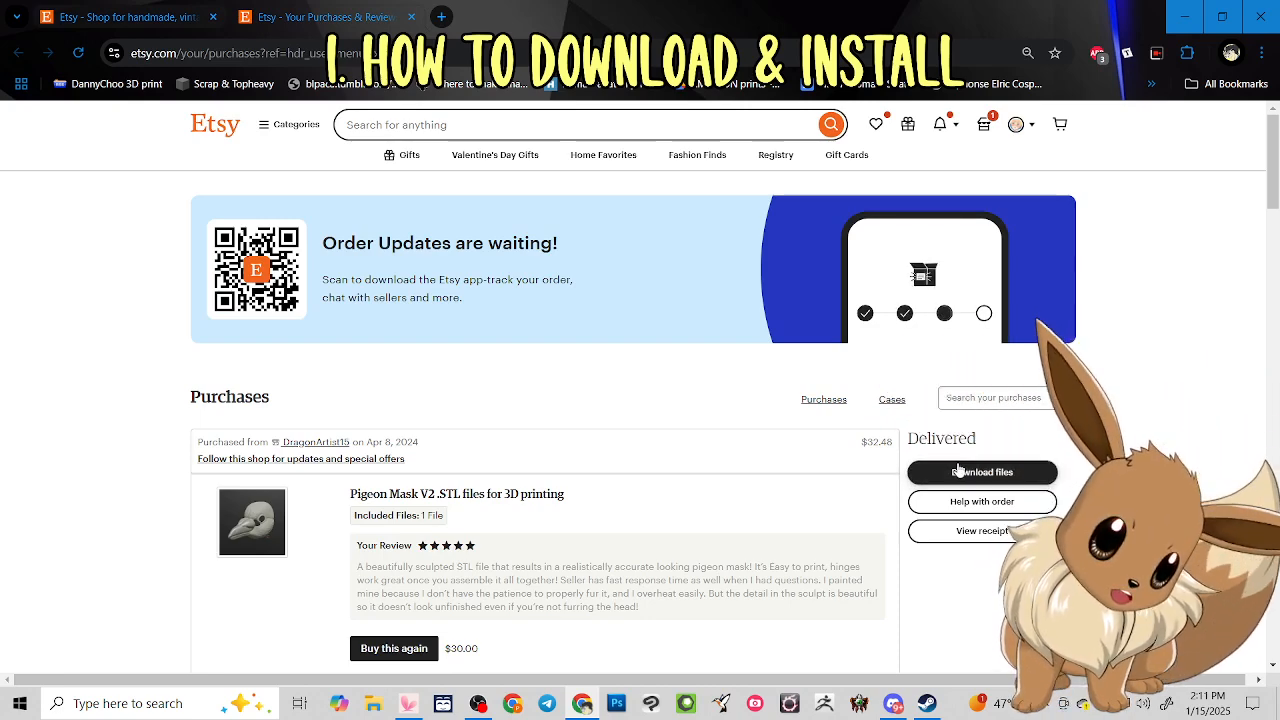
pyautogui.click(962, 471)
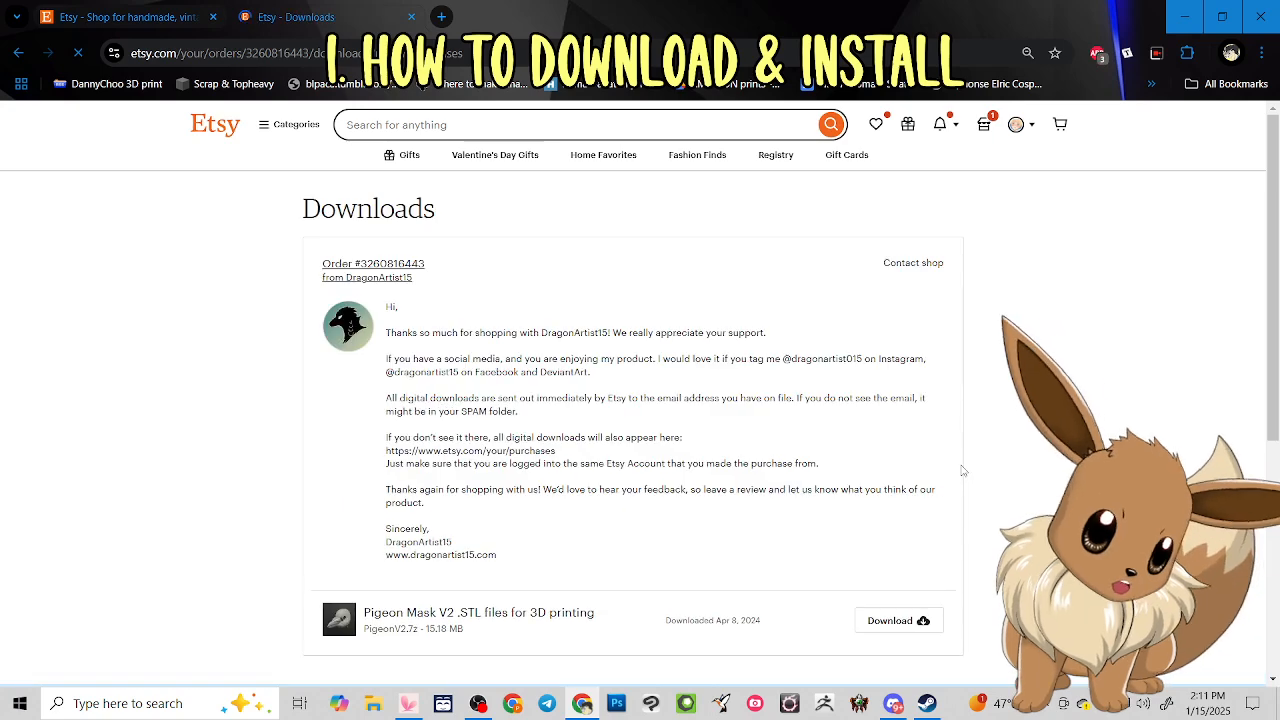
pyautogui.scroll(-3, 918, 474)
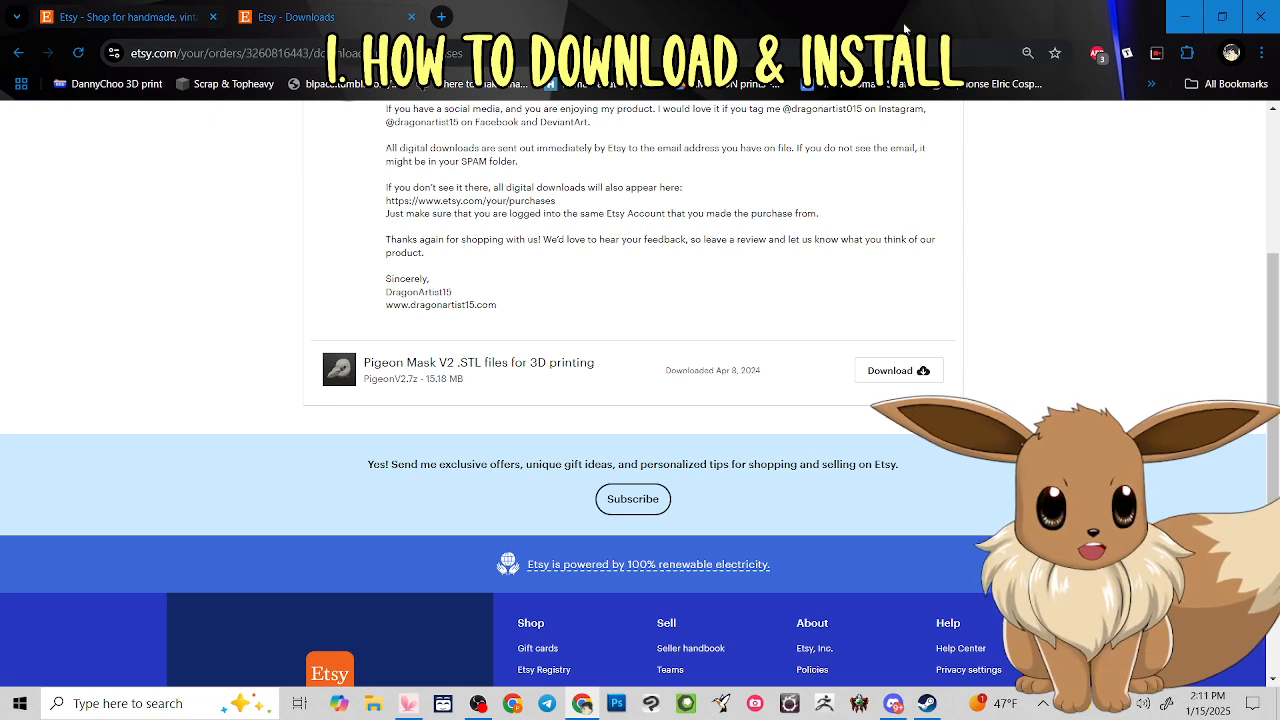
pyautogui.click(1171, 19)
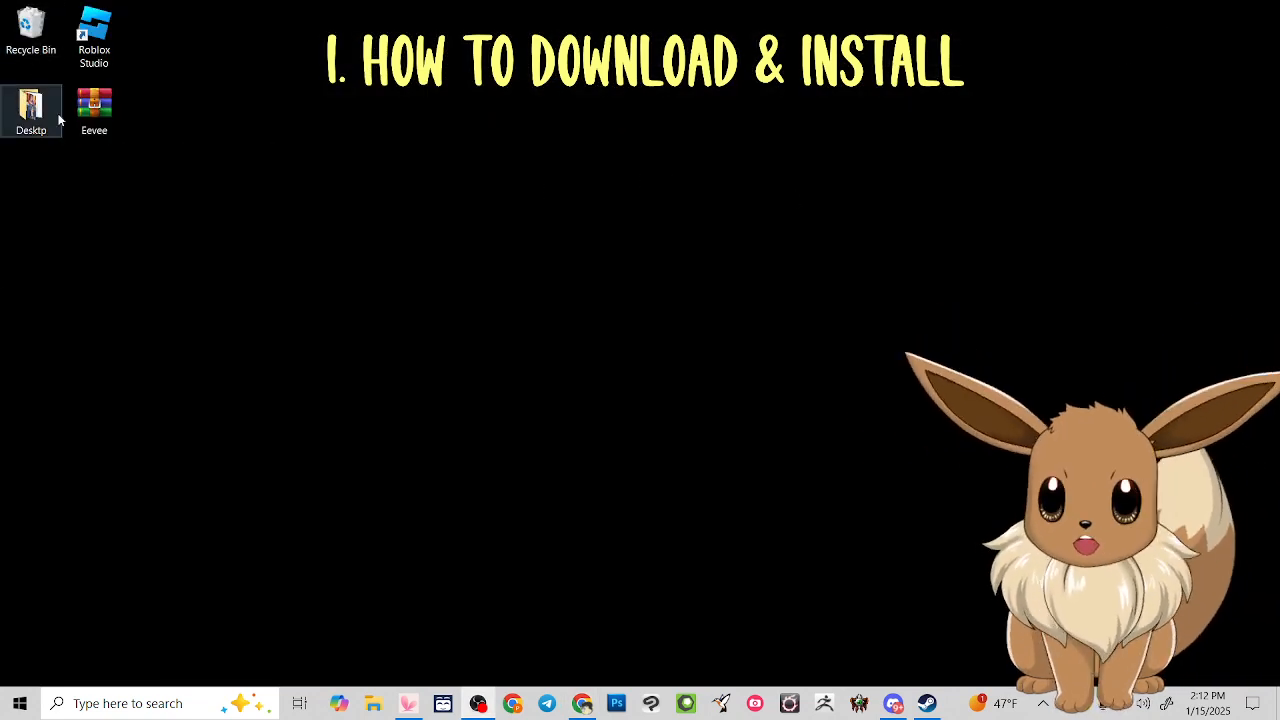
# Check the Downloads folder in File Explorer and move the Eevee archive to the middle of the desktop
pyautogui.moveTo(84, 109); pyautogui.dragTo(592, 270)
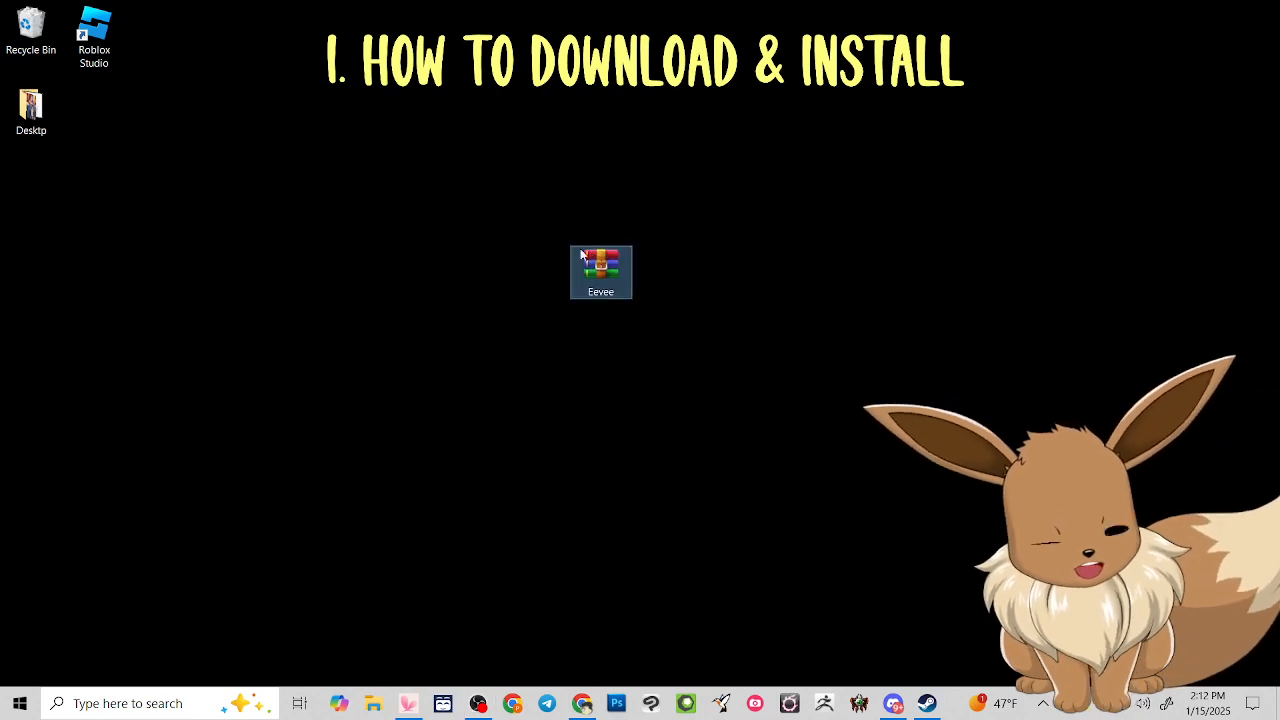
pyautogui.doubleClick(31, 112)
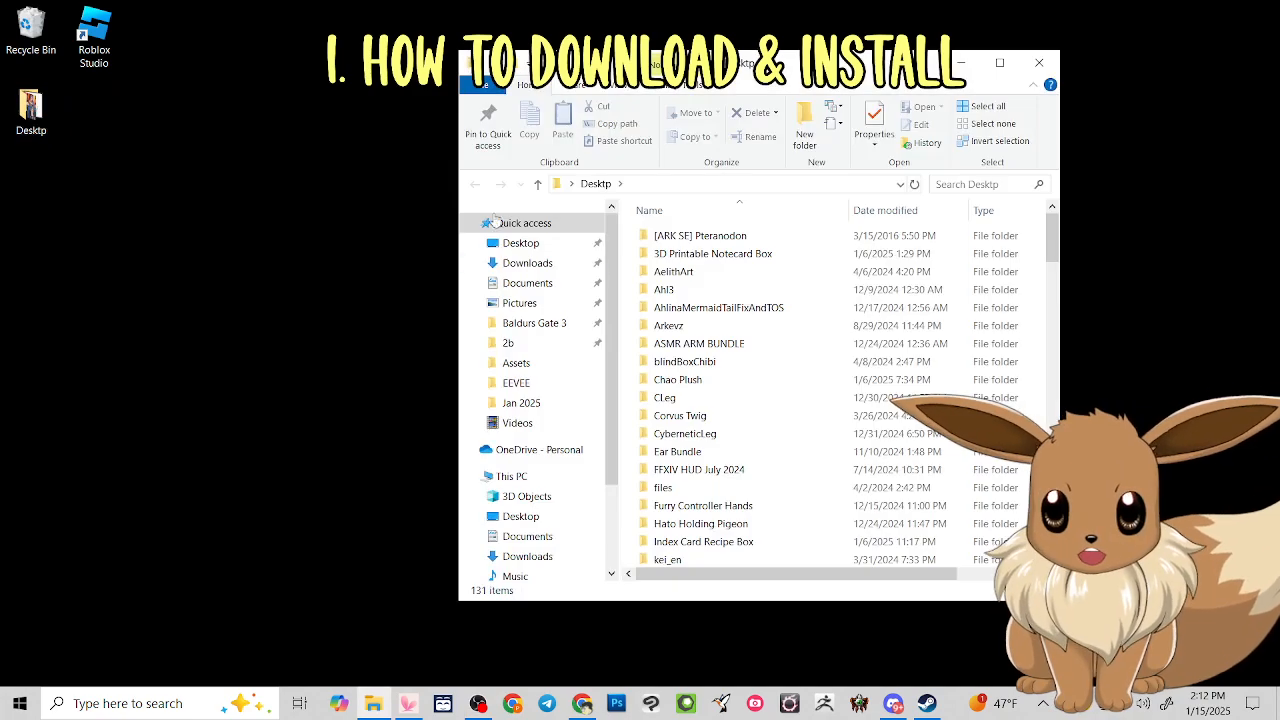
pyautogui.click(522, 264)
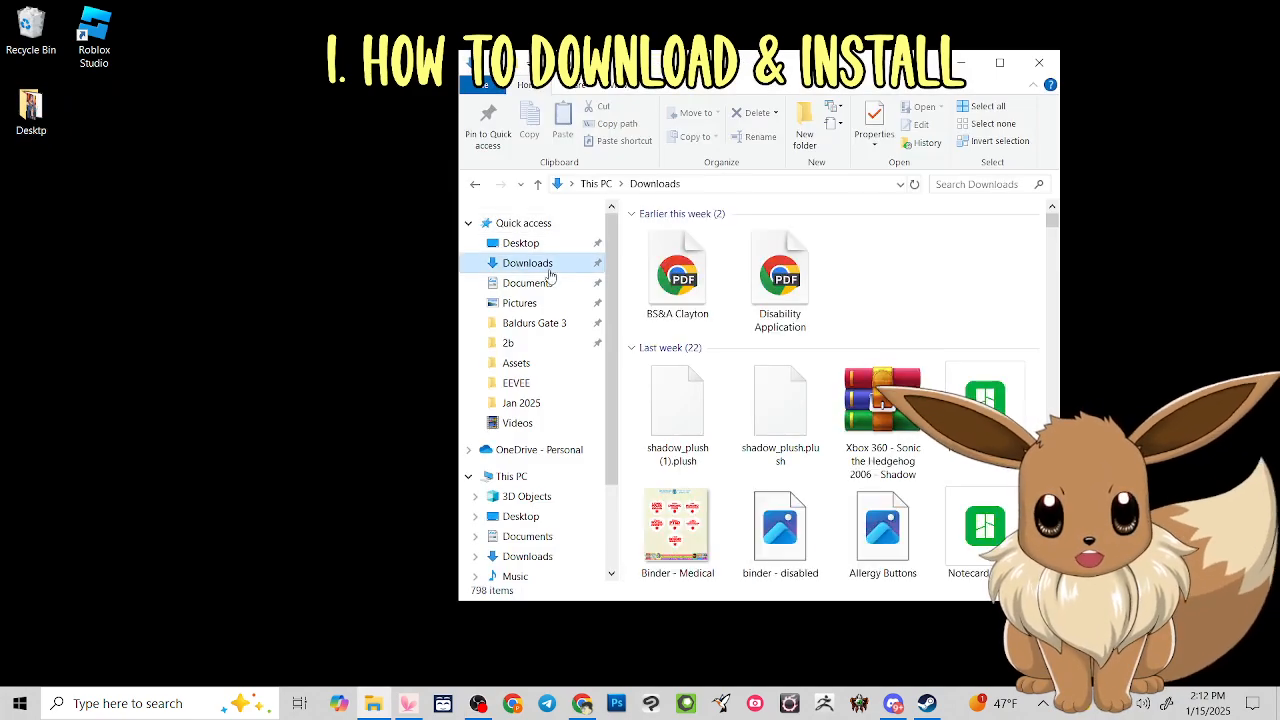
pyautogui.click(962, 66)
pyautogui.click(603, 272)
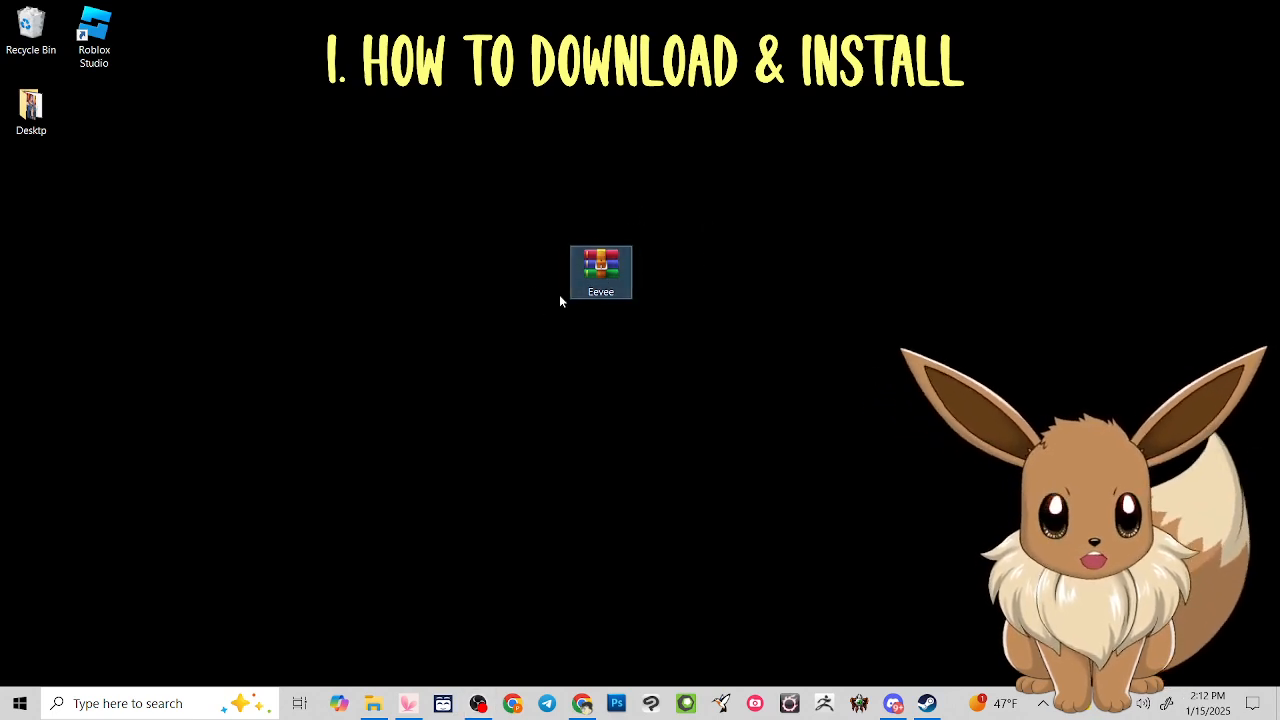
pyautogui.moveTo(600, 257); pyautogui.dragTo(115, 110)
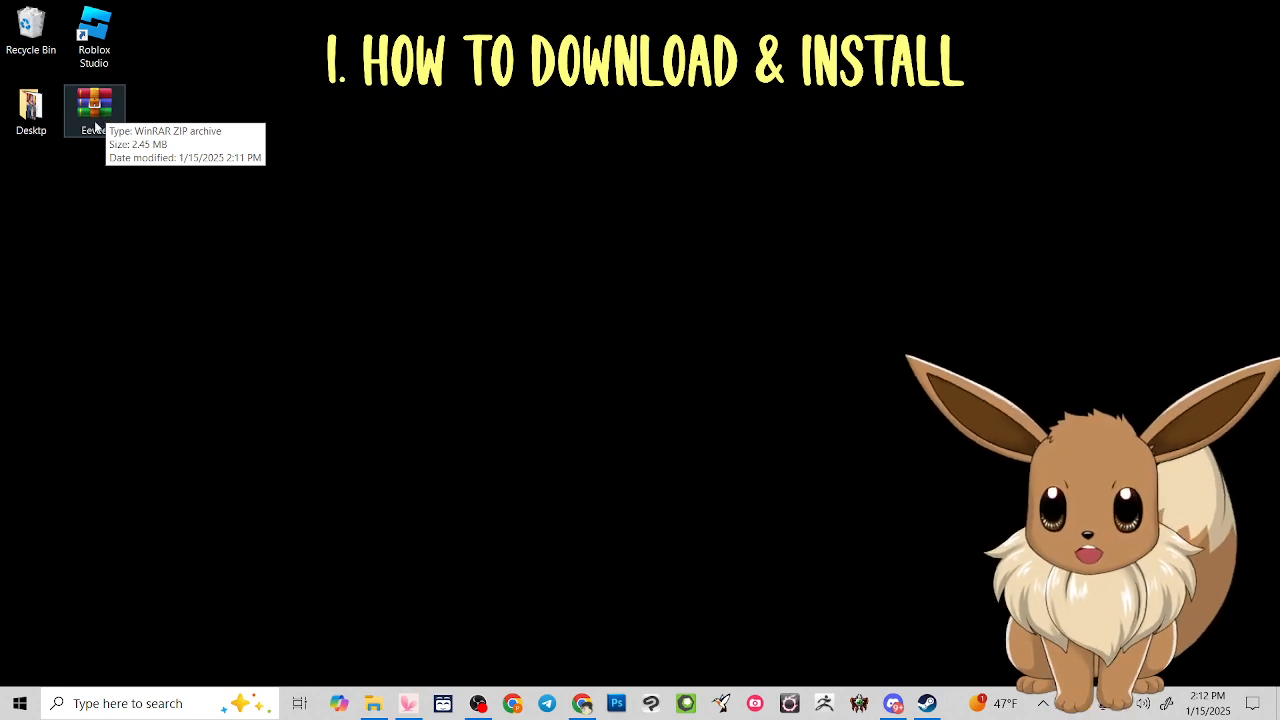
pyautogui.moveTo(95, 108); pyautogui.dragTo(629, 200)
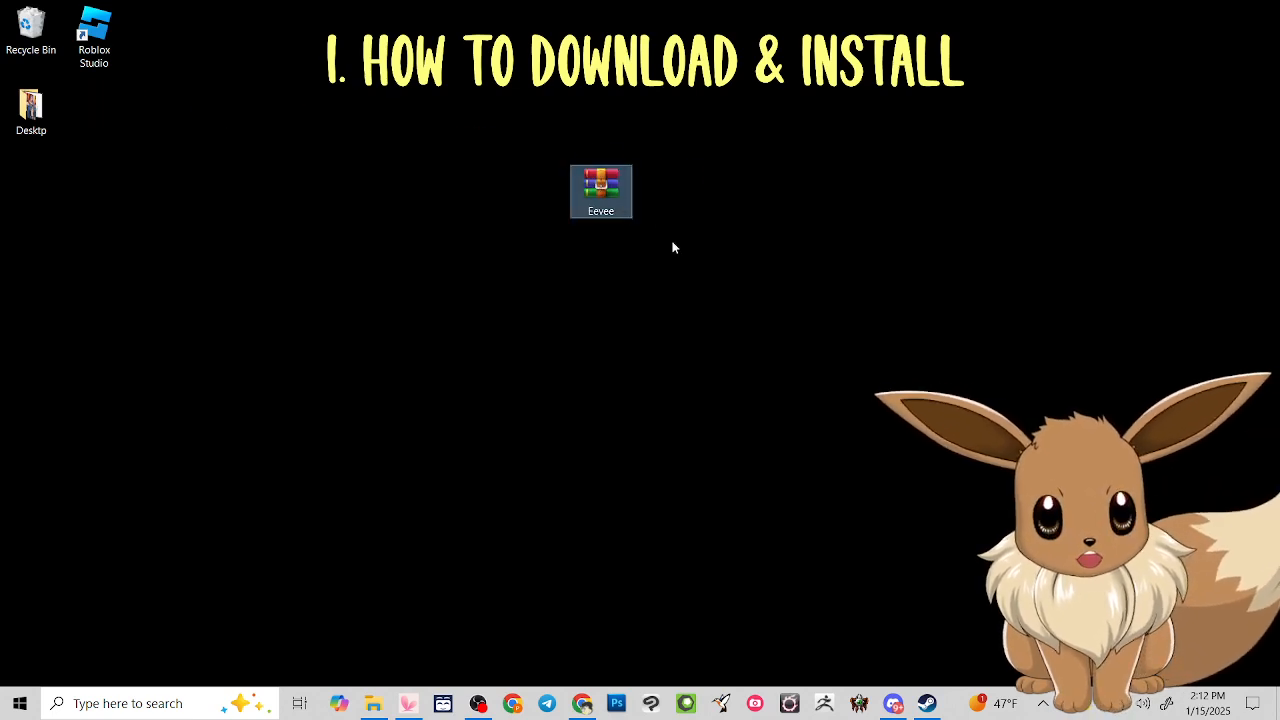
pyautogui.click(634, 232)
pyautogui.rightClick(603, 192)
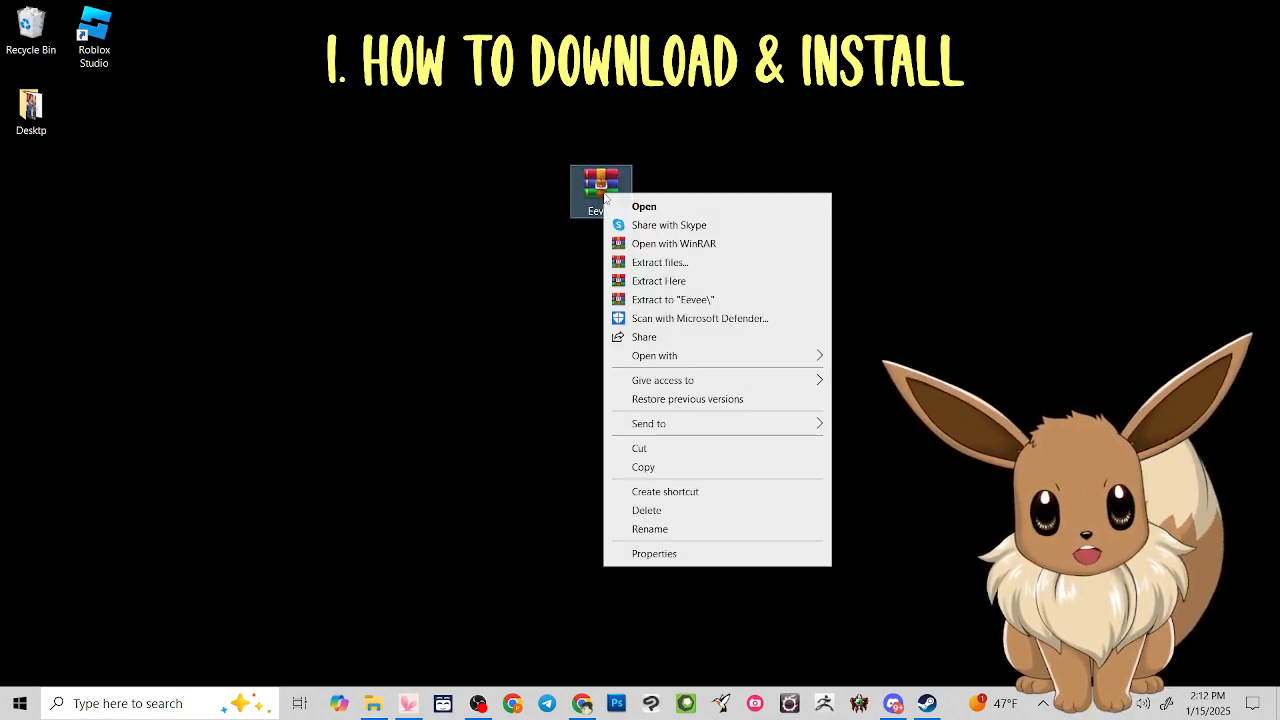
pyautogui.click(705, 264)
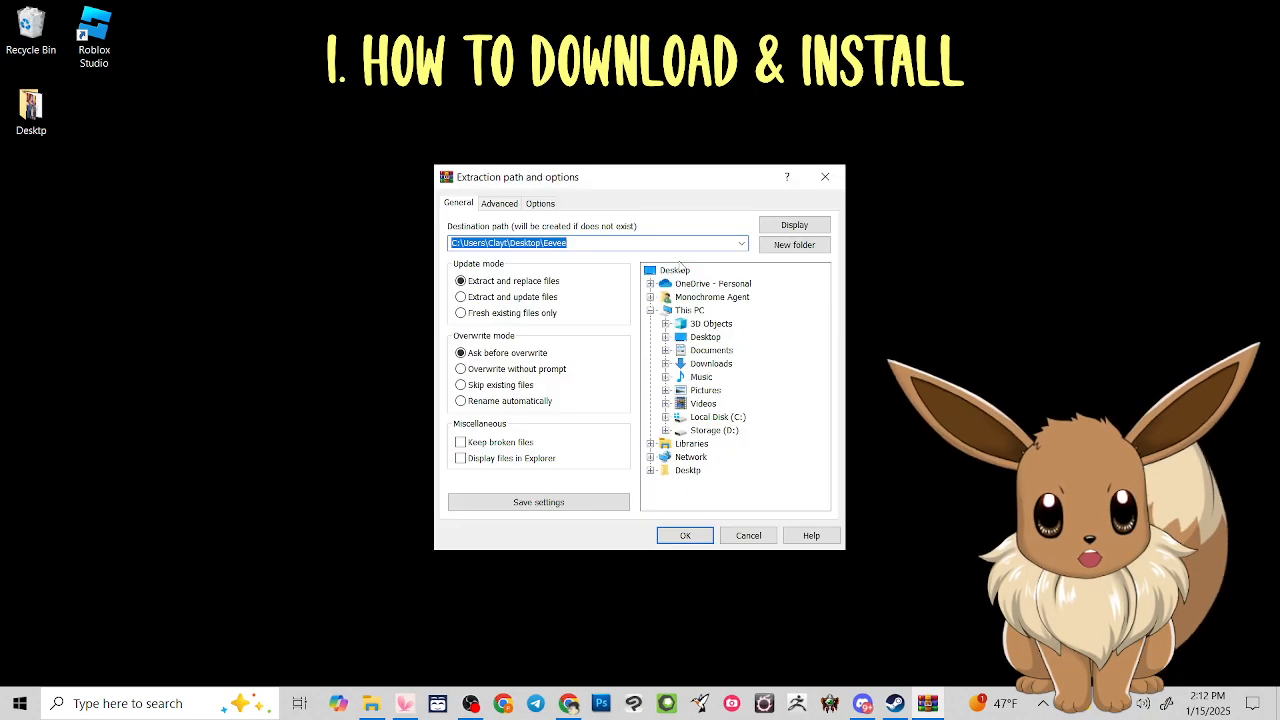
pyautogui.click(672, 270)
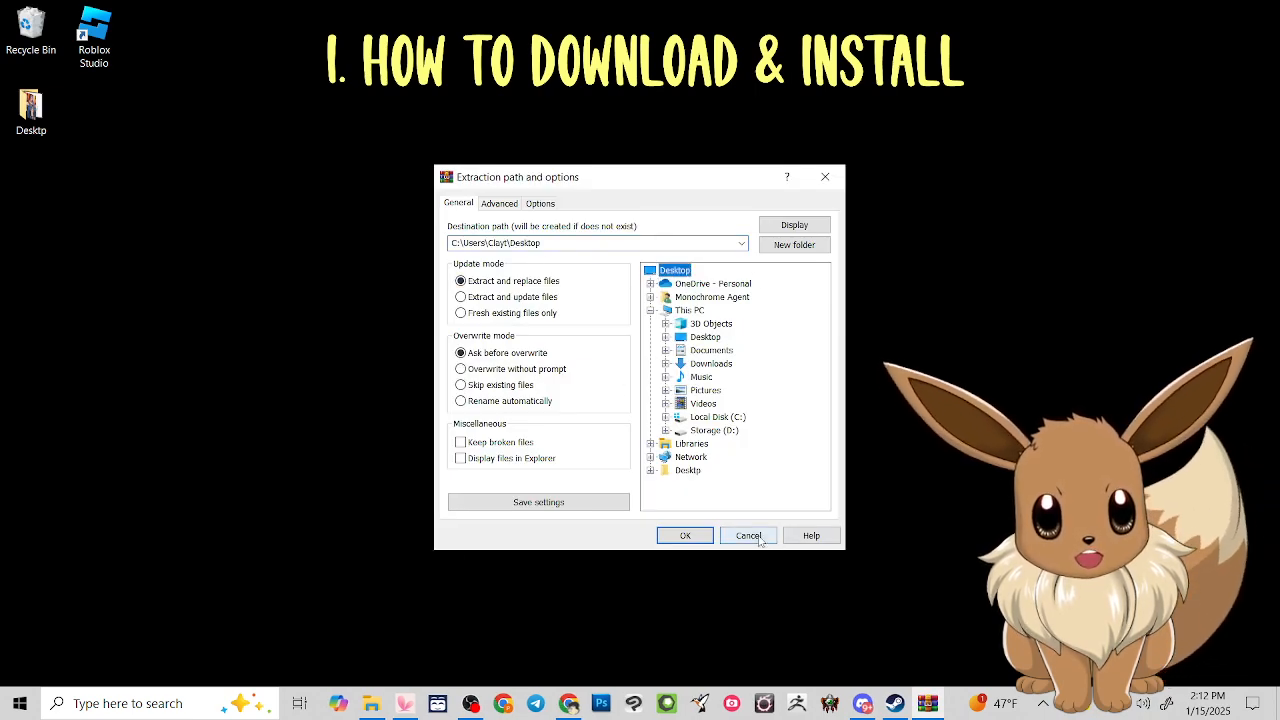
pyautogui.click(685, 535)
# Open the Eevee archive in WinRAR and extract its Eevee folder onto the desktop
pyautogui.rightClick(602, 185)
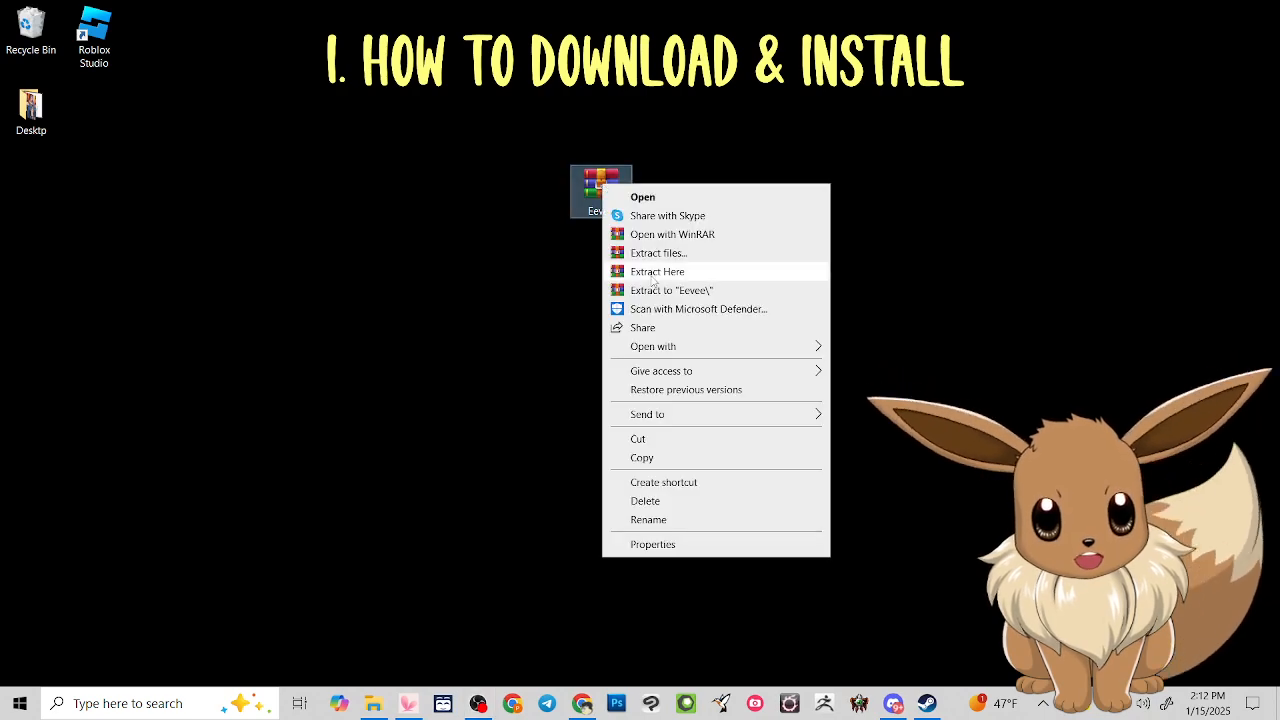
pyautogui.click(658, 234)
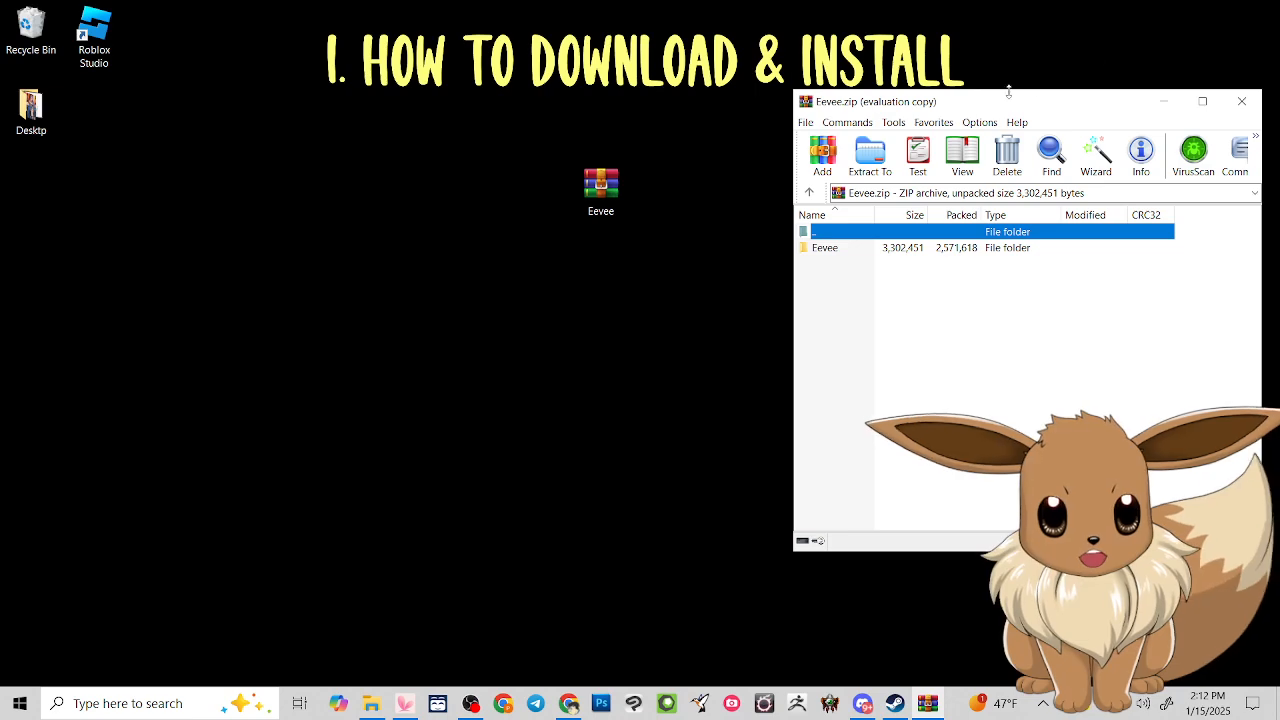
pyautogui.moveTo(1008, 92); pyautogui.dragTo(755, 88)
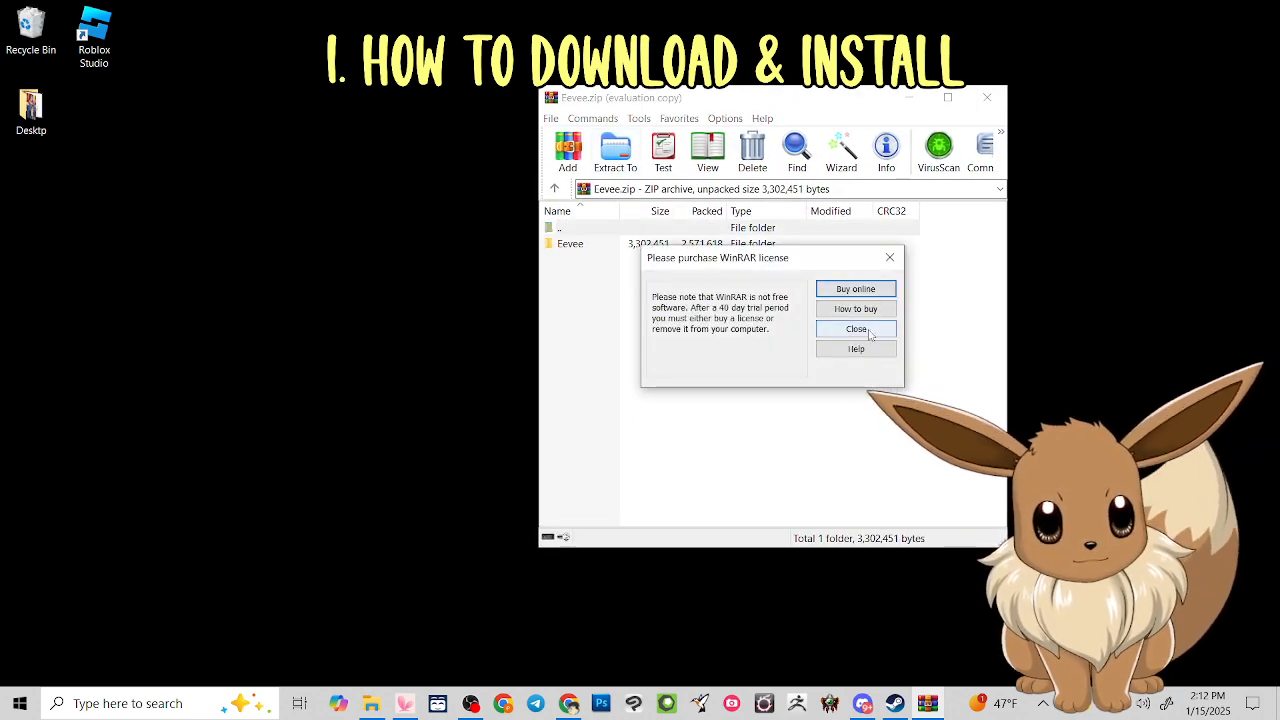
pyautogui.click(856, 329)
pyautogui.click(551, 247)
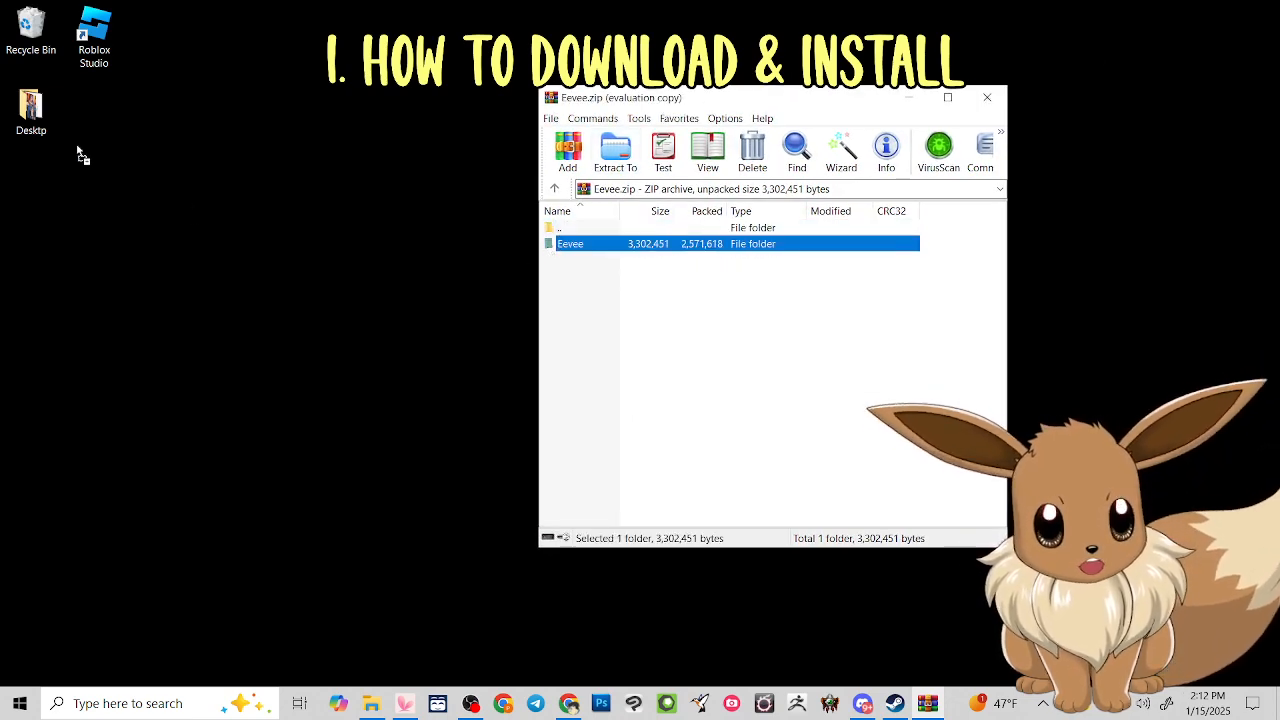
pyautogui.moveTo(551, 247); pyautogui.dragTo(88, 127)
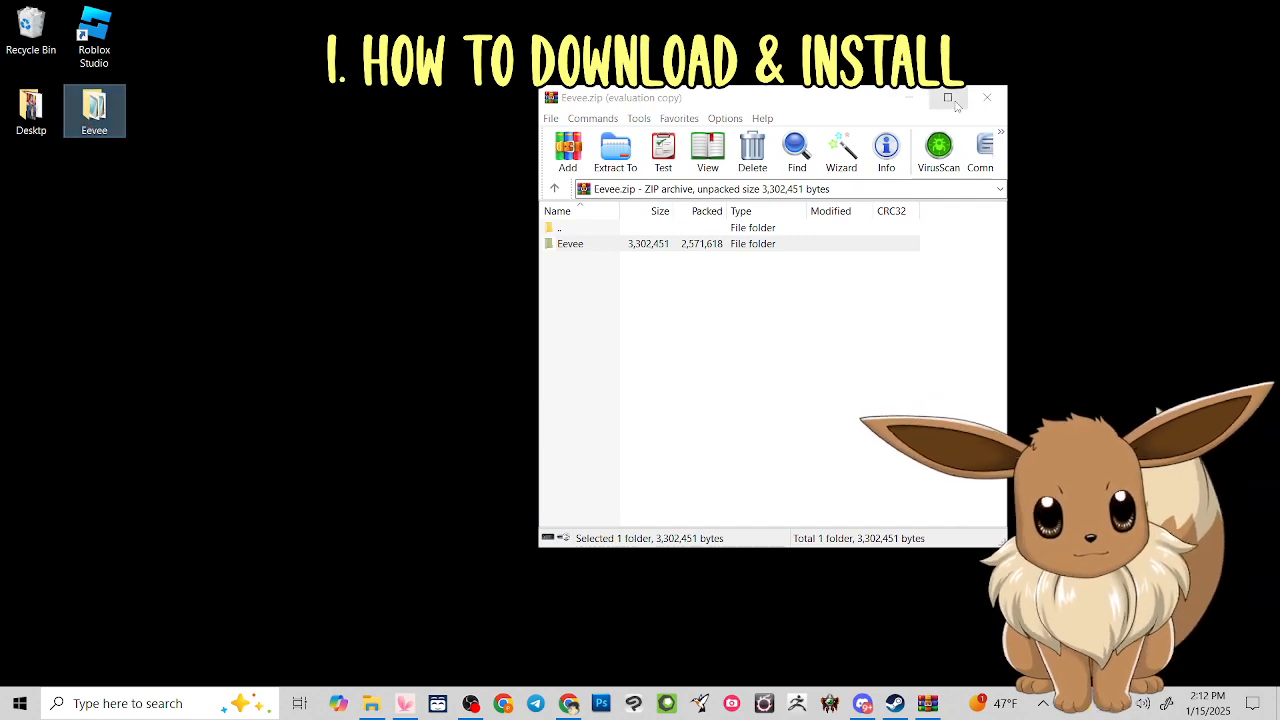
pyautogui.click(986, 97)
# Extract the Eevee archive again with Desktop as the destination, replacing all existing files
pyautogui.rightClick(590, 192)
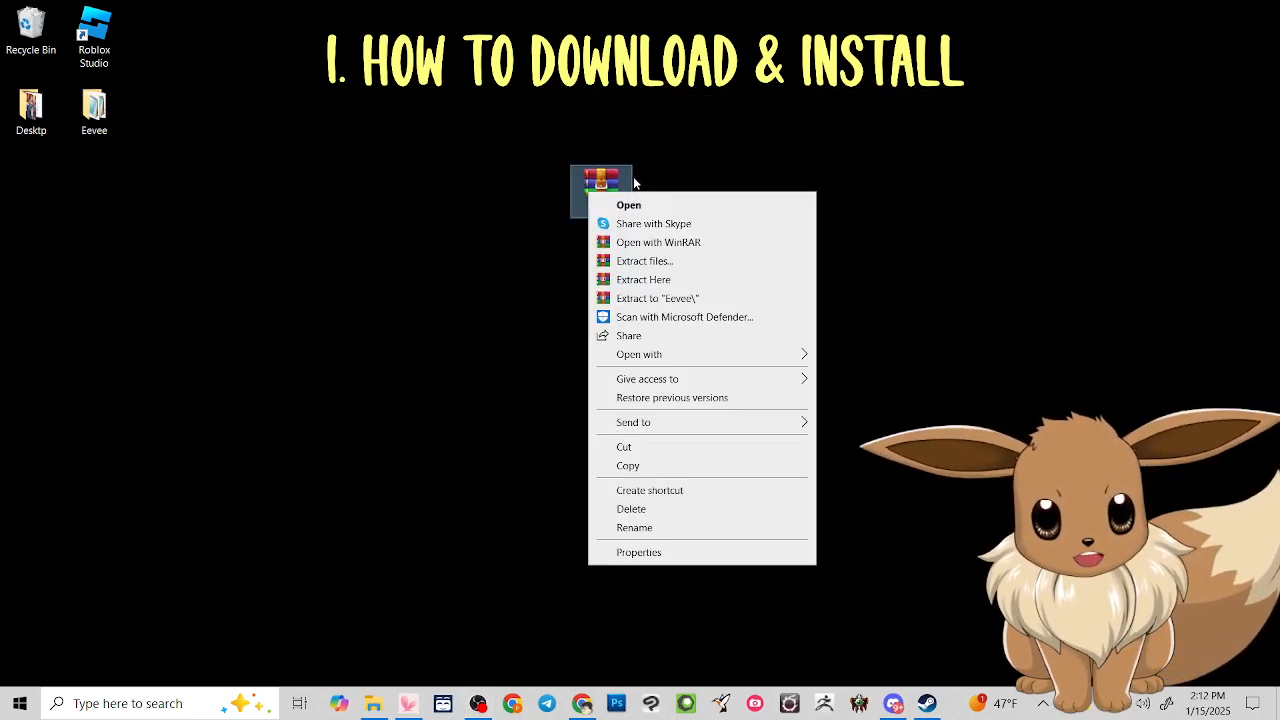
pyautogui.click(643, 261)
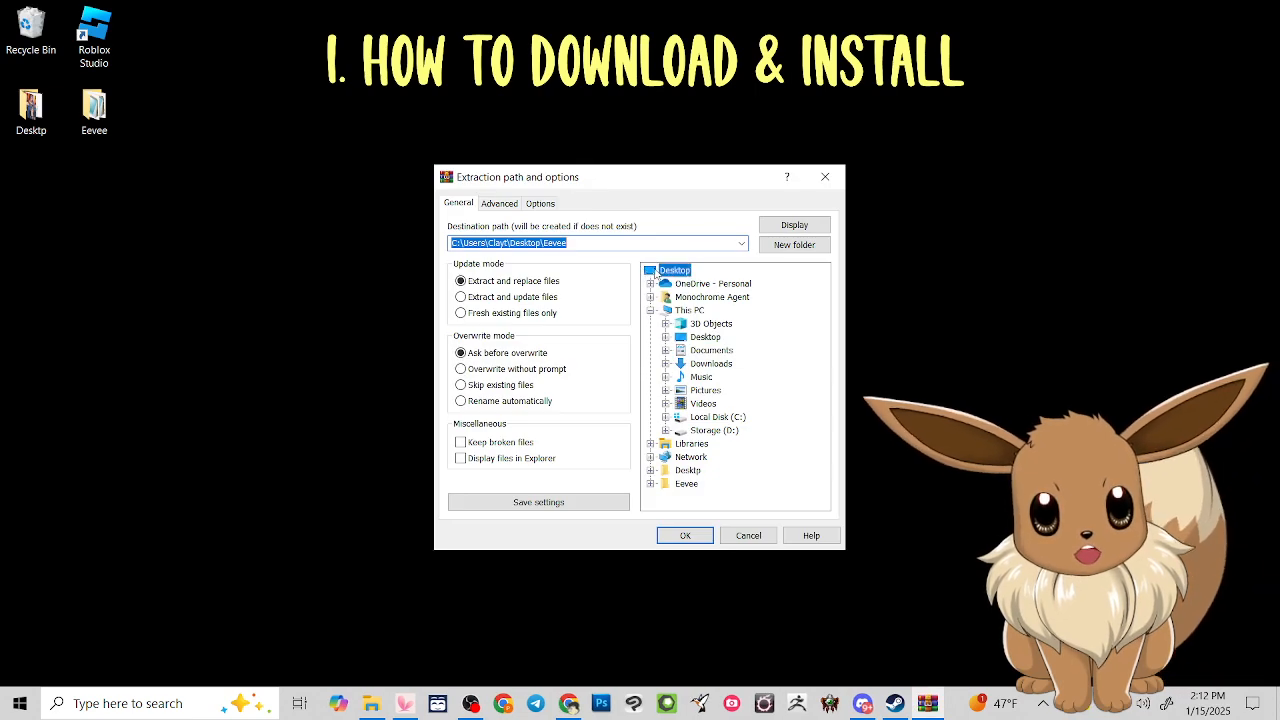
pyautogui.click(686, 536)
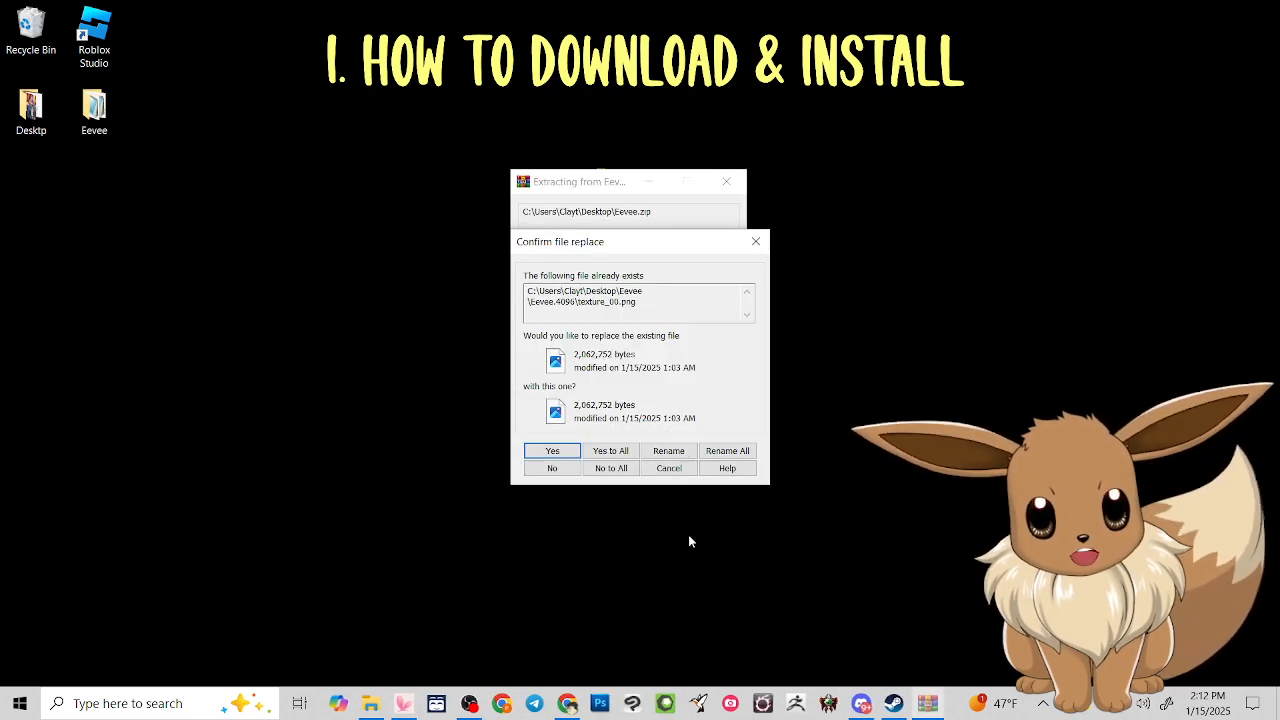
pyautogui.click(611, 453)
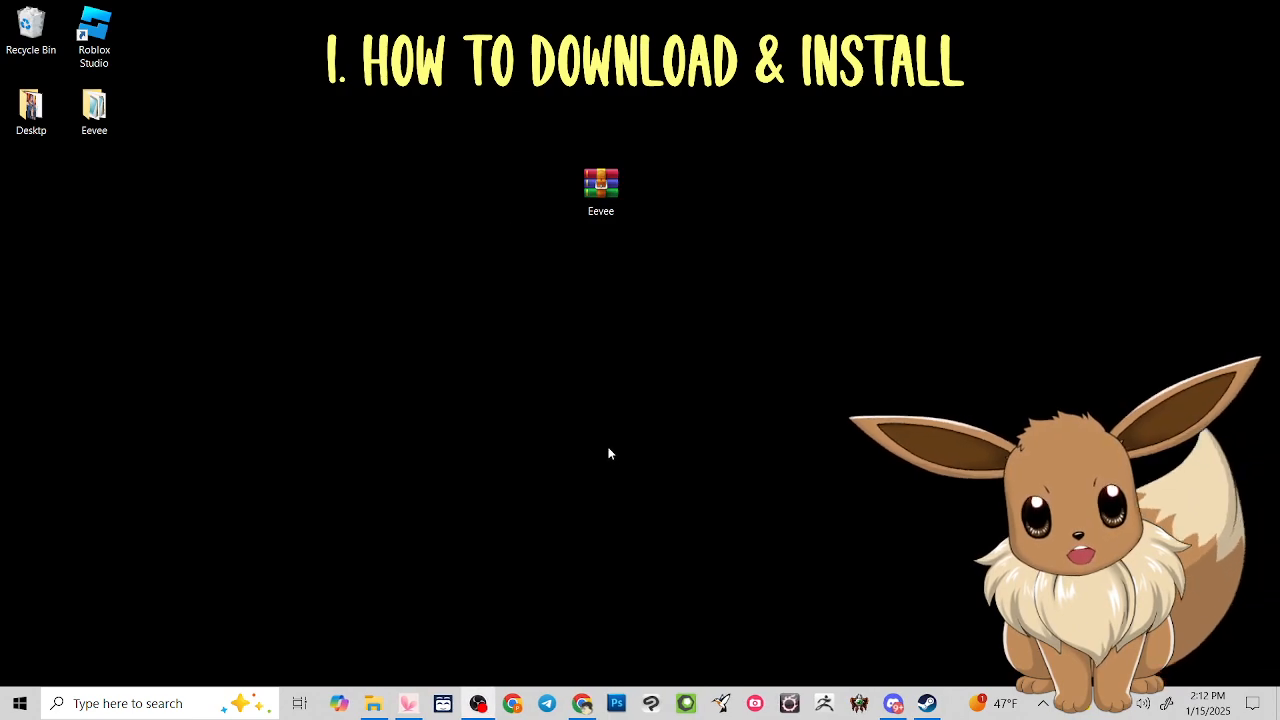
# Move the extracted Eevee folder to the middle of the desktop and put the Eevee archive in the Recycle Bin
pyautogui.moveTo(605, 190); pyautogui.dragTo(560, 228)
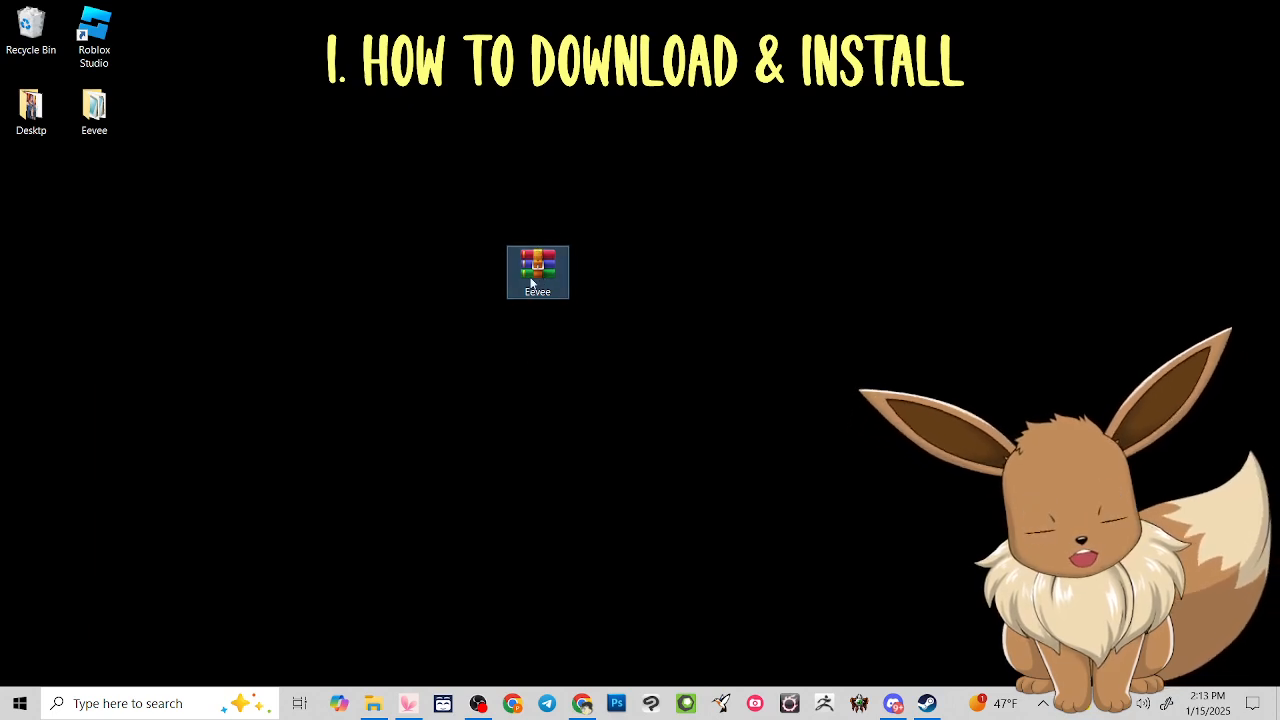
pyautogui.moveTo(100, 115); pyautogui.dragTo(226, 138)
pyautogui.moveTo(607, 284); pyautogui.dragTo(600, 282)
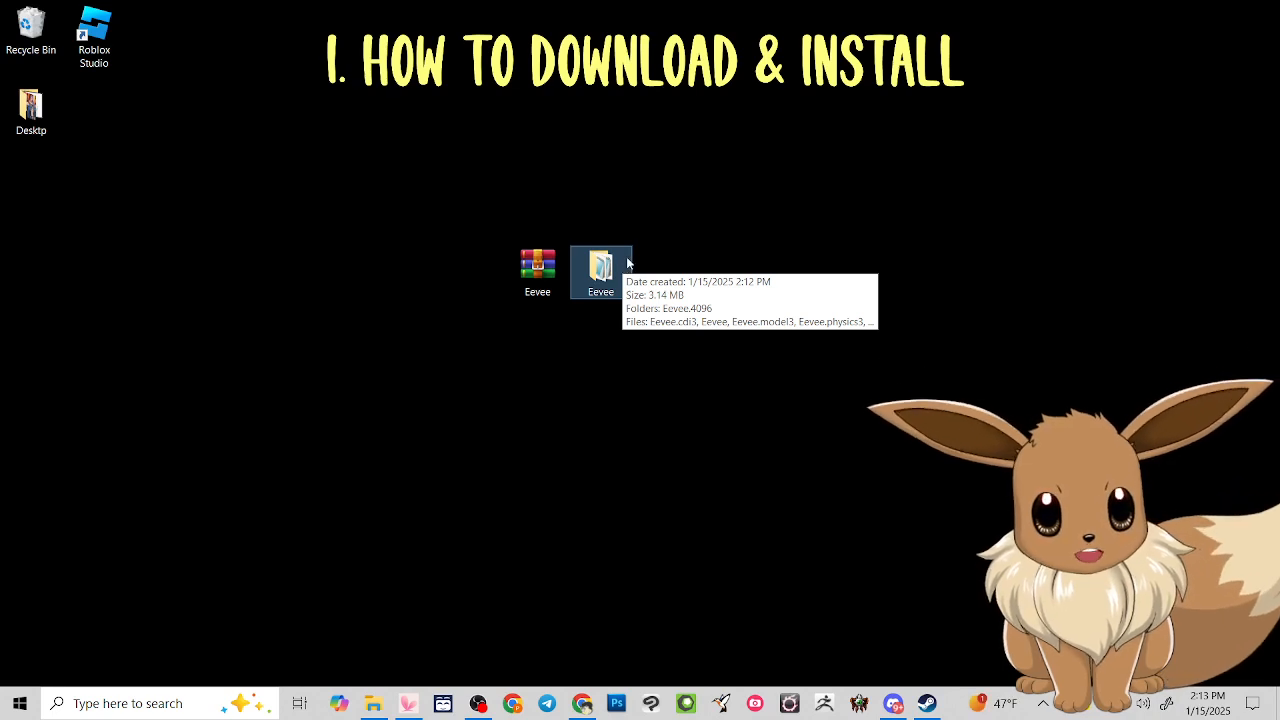
pyautogui.moveTo(519, 273); pyautogui.dragTo(84, 111)
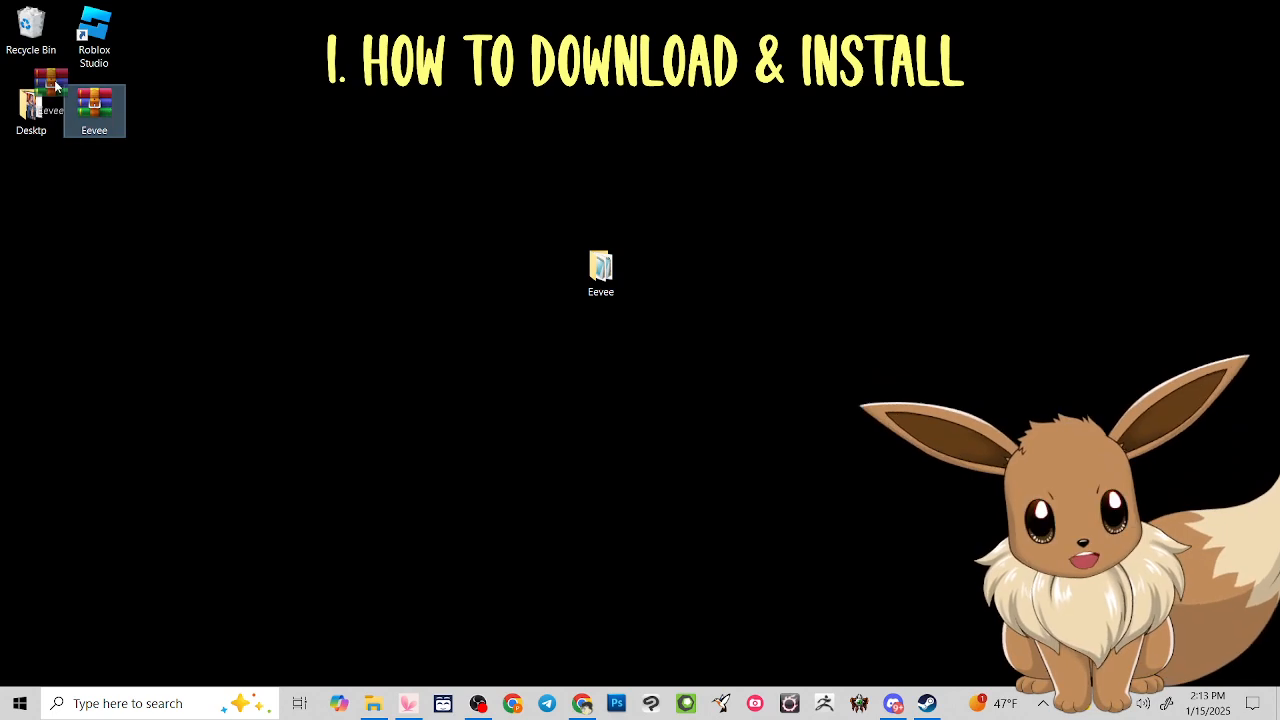
pyautogui.moveTo(18, 38); pyautogui.dragTo(22, 36)
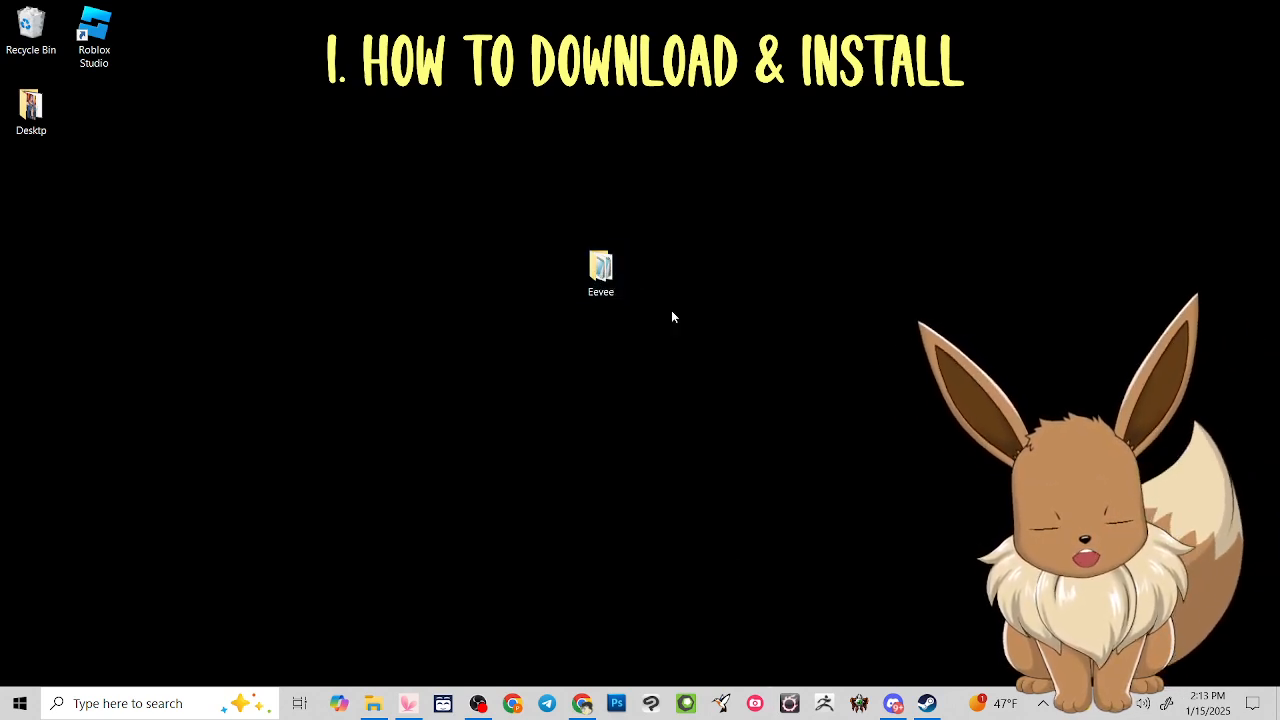
# Switch to Steam, search the store for "VTUBE" and view the VTube Studio page
pyautogui.click(924, 702)
pyautogui.moveTo(95, 36)
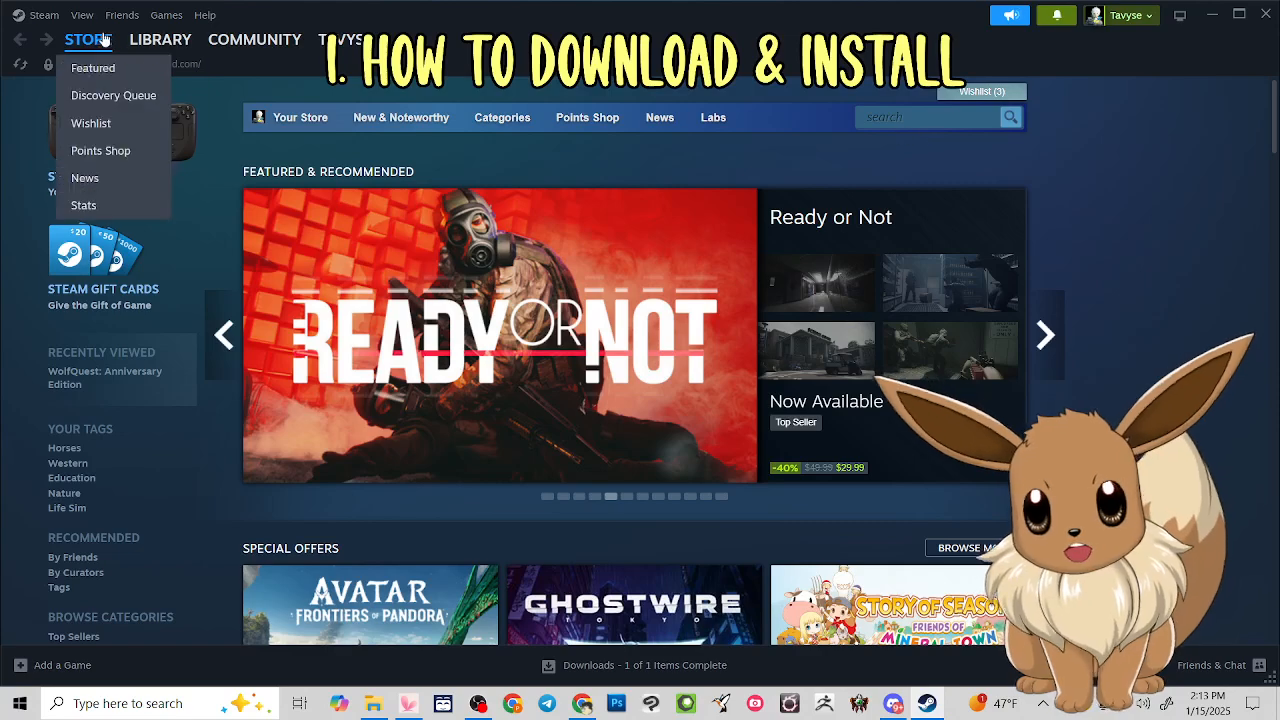
pyautogui.click(926, 117)
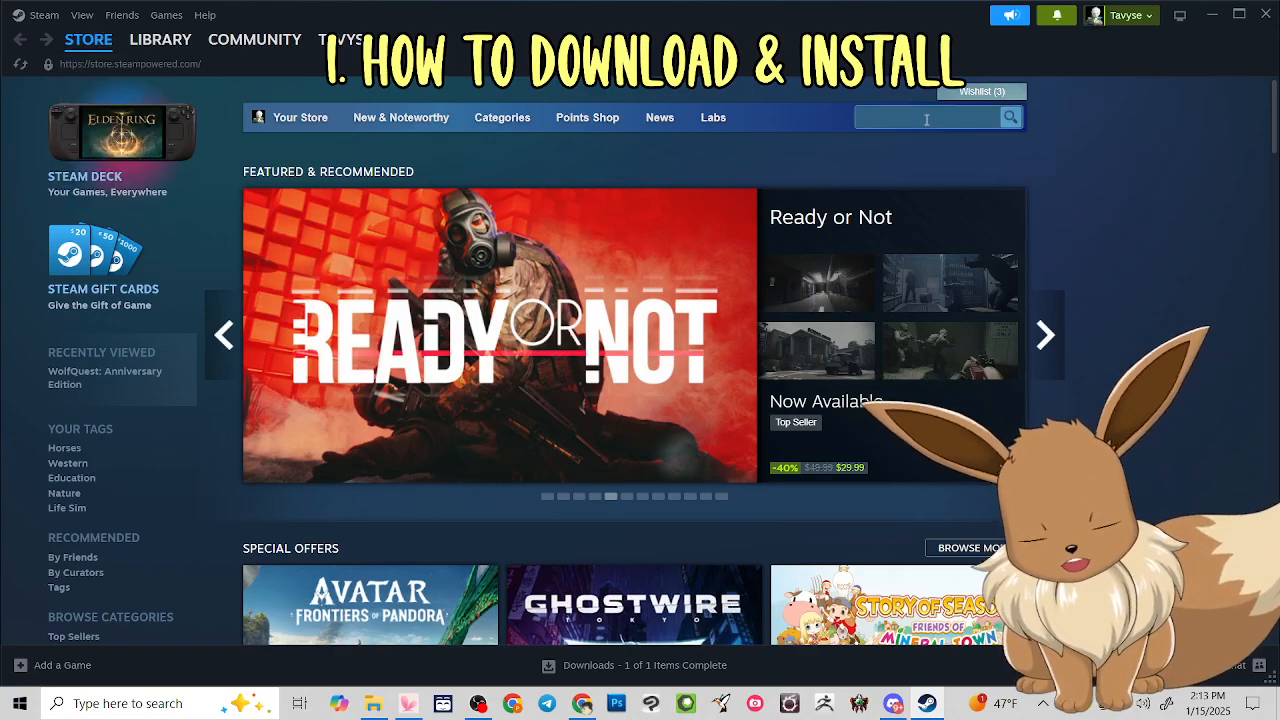
pyautogui.write('VTUBE')
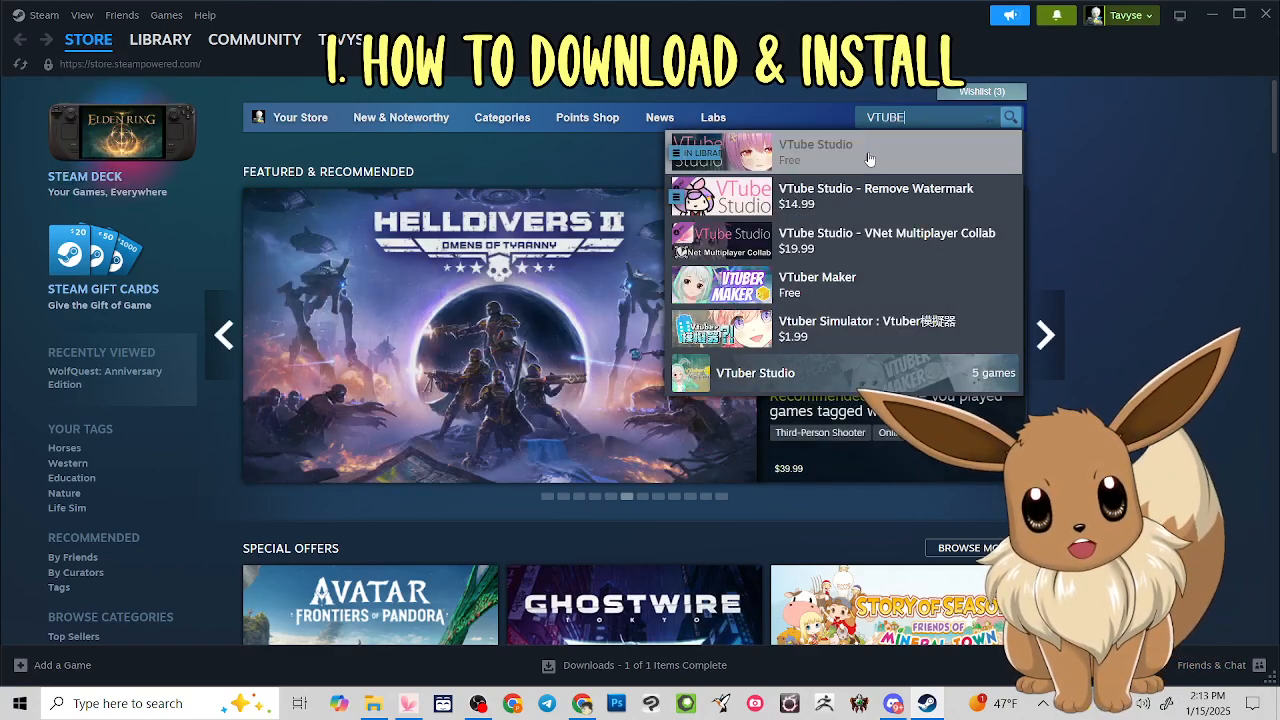
pyautogui.click(869, 159)
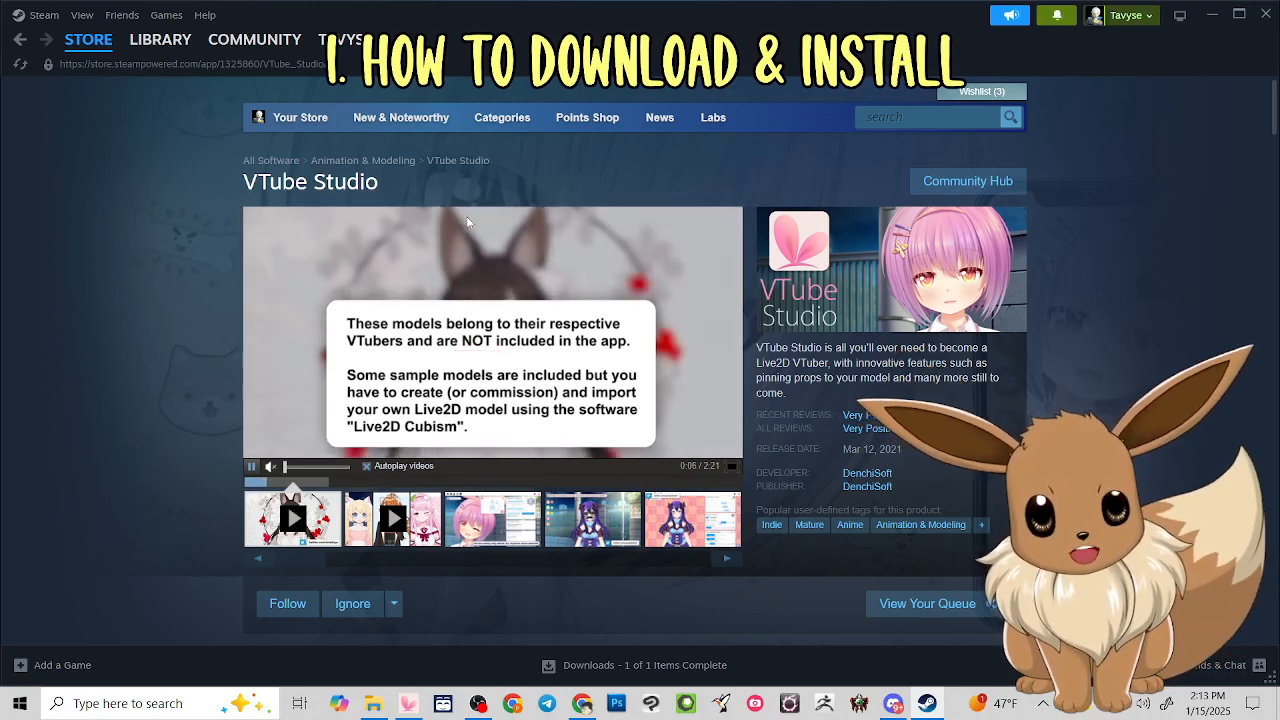
# Go to the Steam library home and search the owned software for "VTUBE"
pyautogui.moveTo(160, 39)
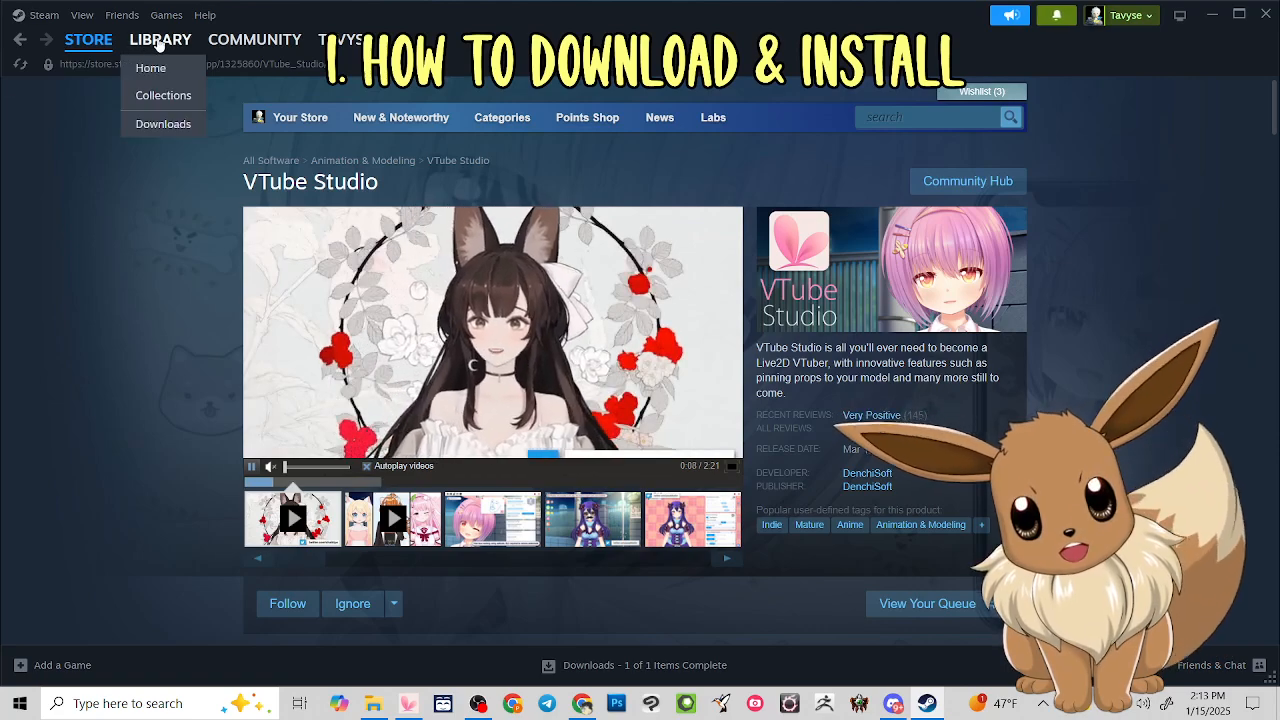
pyautogui.click(140, 70)
pyautogui.click(69, 150)
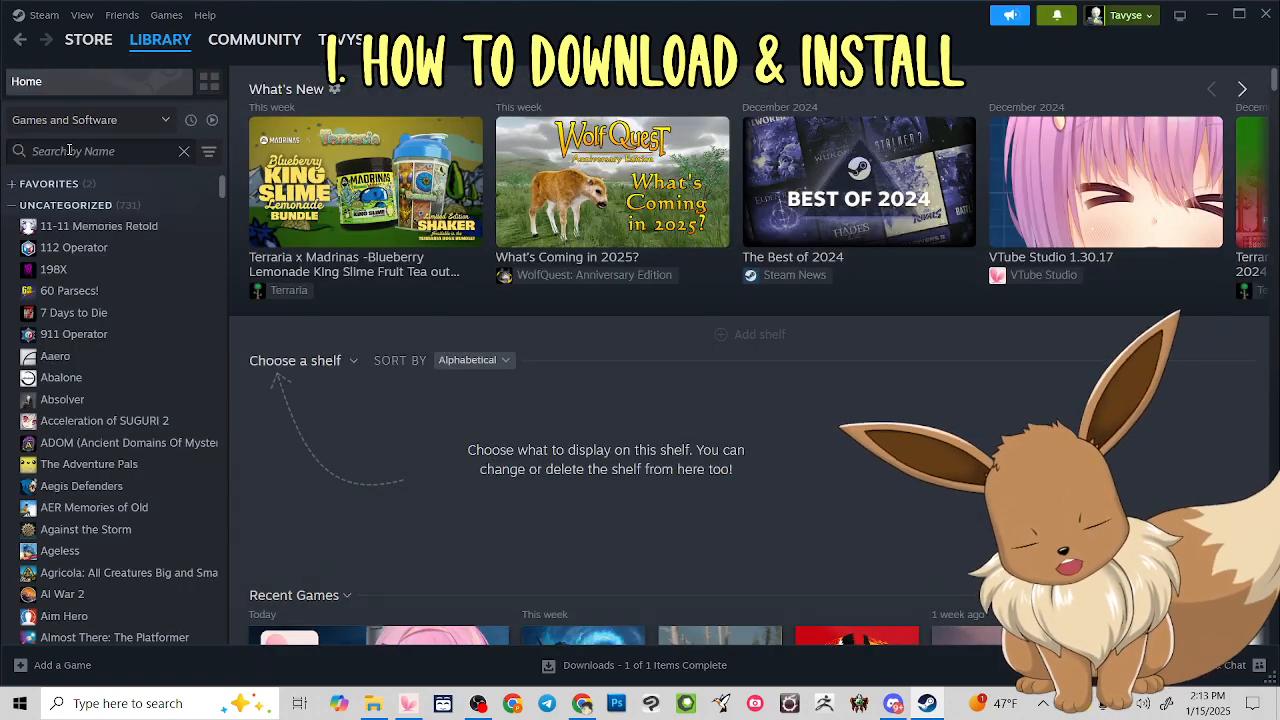
pyautogui.write('VTUBE')
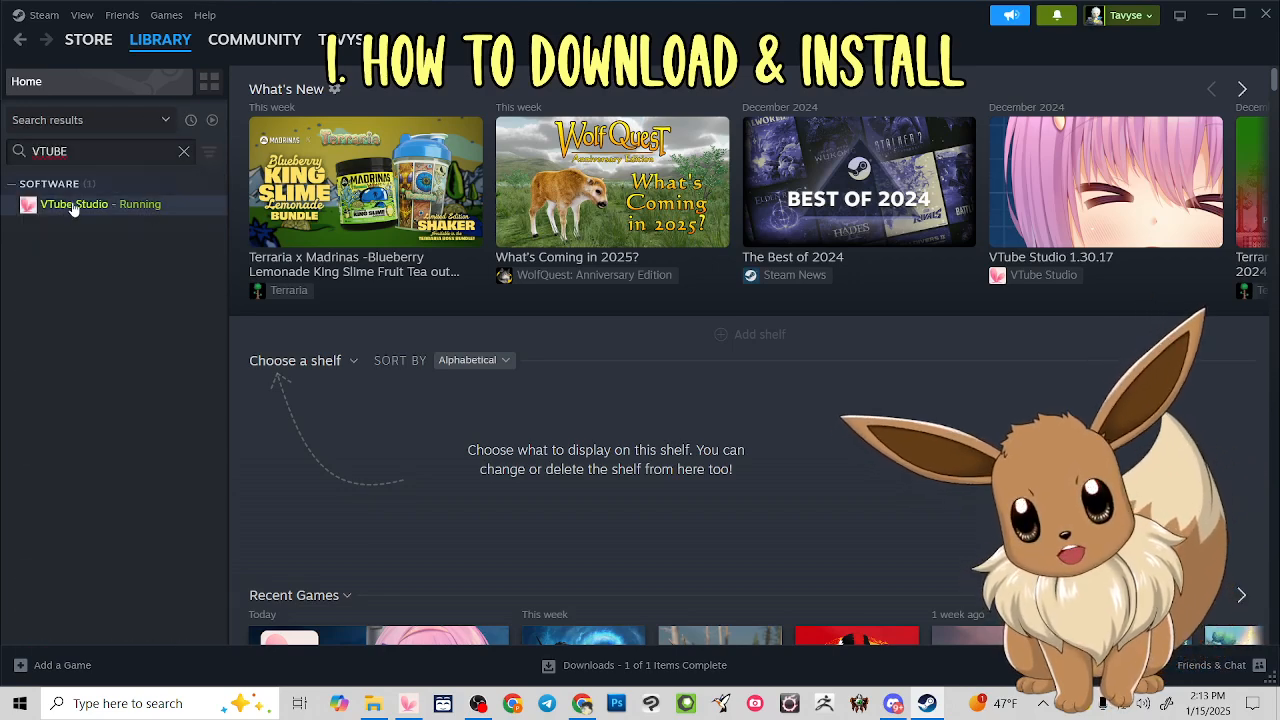
# Open VTube Studio's local files from Steam and go to VTube Studio_Data > StreamingAssets > Live2DModels
pyautogui.click(72, 205)
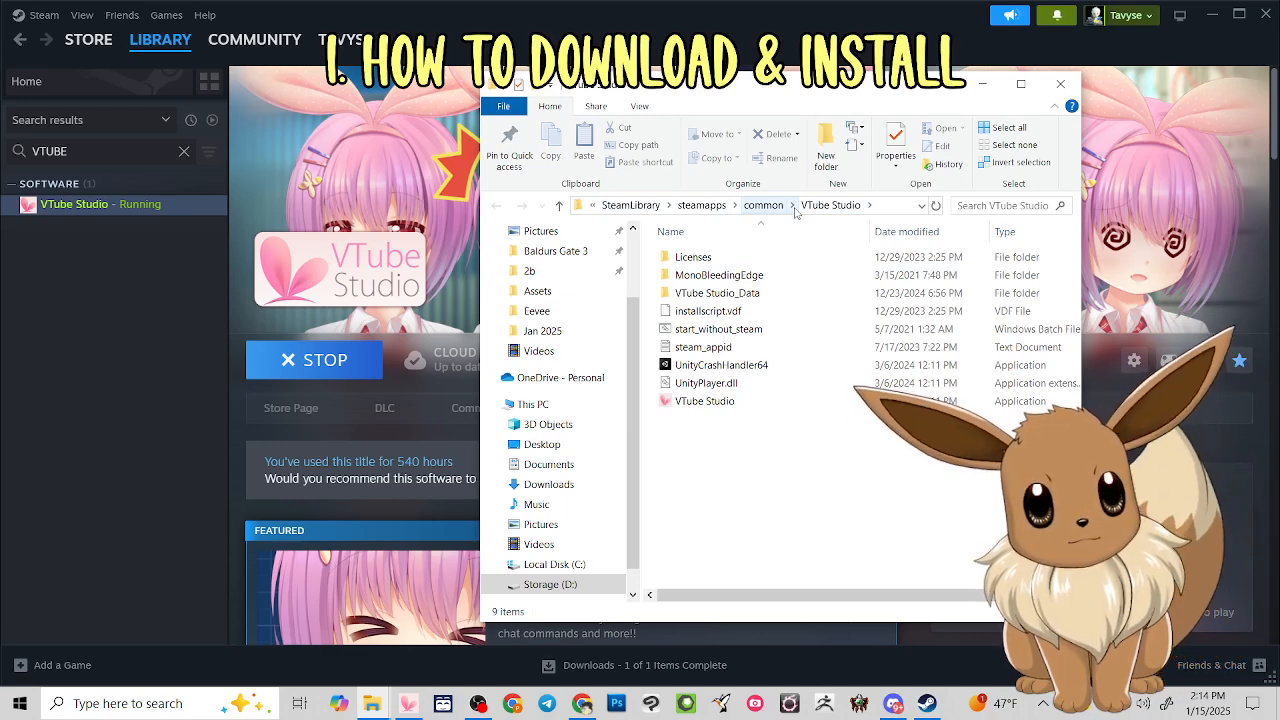
pyautogui.click(1212, 12)
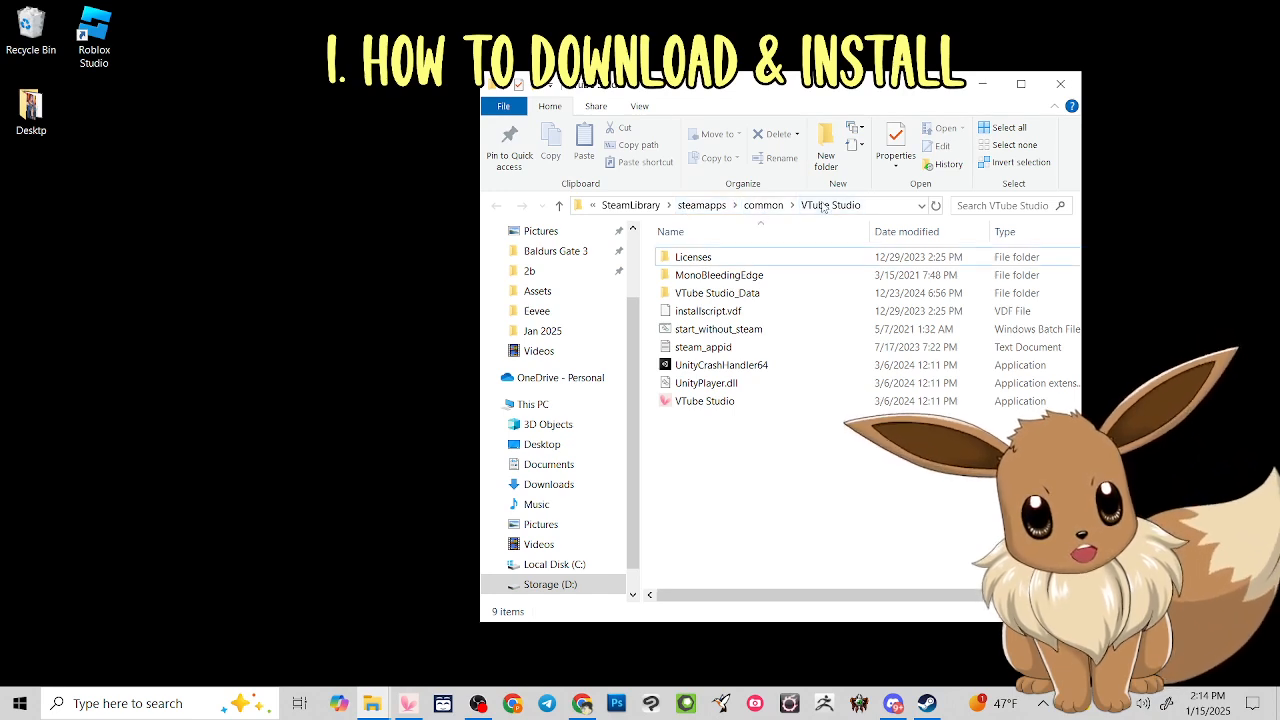
pyautogui.doubleClick(676, 293)
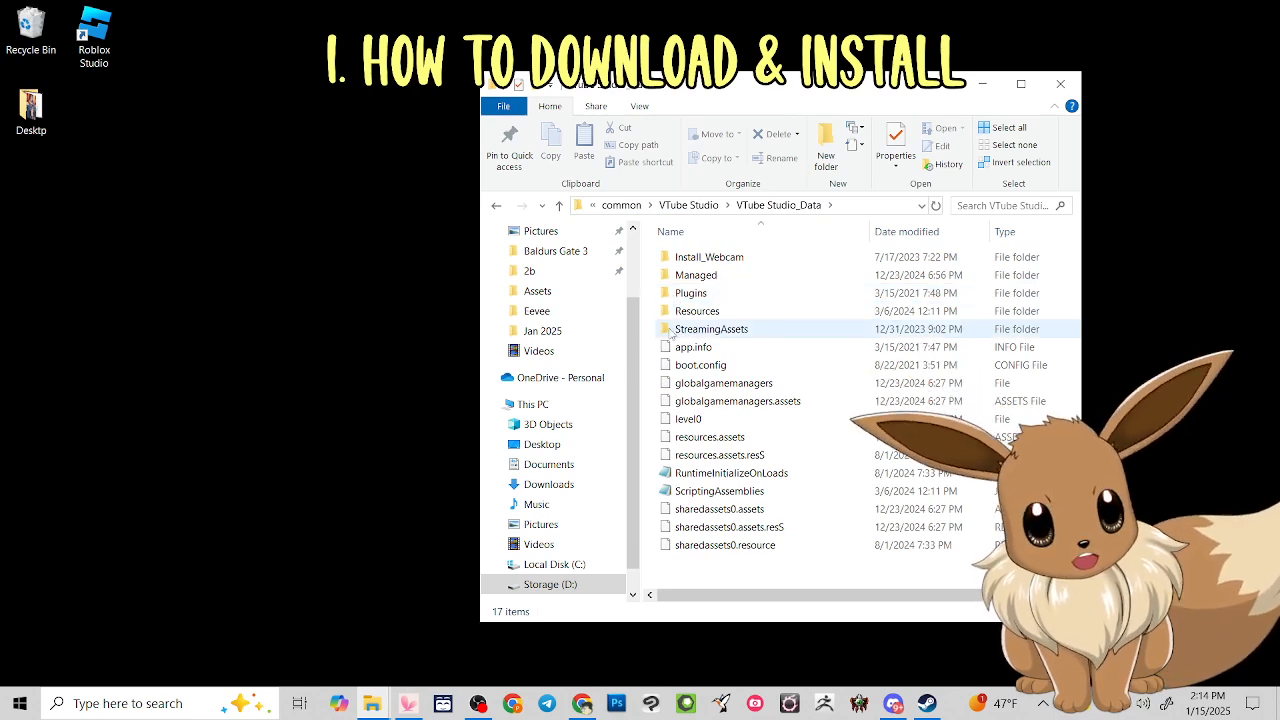
pyautogui.doubleClick(712, 329)
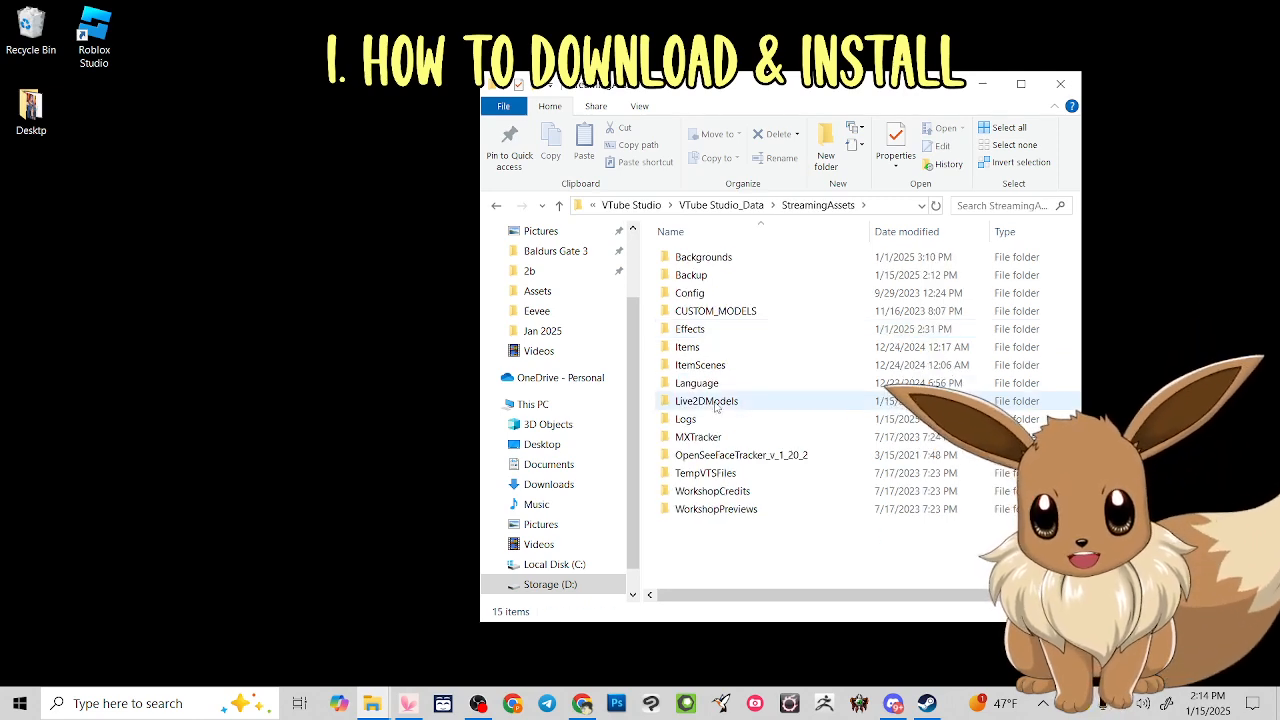
pyautogui.doubleClick(707, 401)
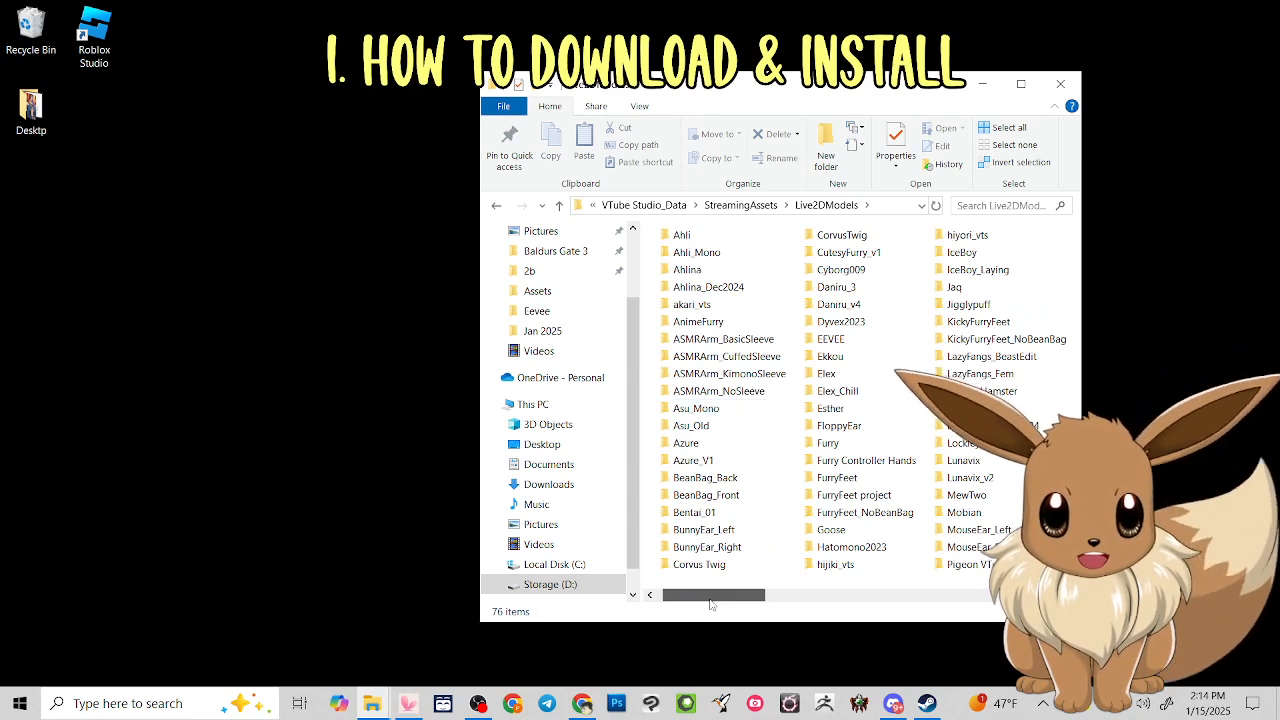
pyautogui.moveTo(711, 600)
pyautogui.mouseDown()
pyautogui.moveTo(930, 600)
pyautogui.moveTo(713, 624)
pyautogui.mouseUp()
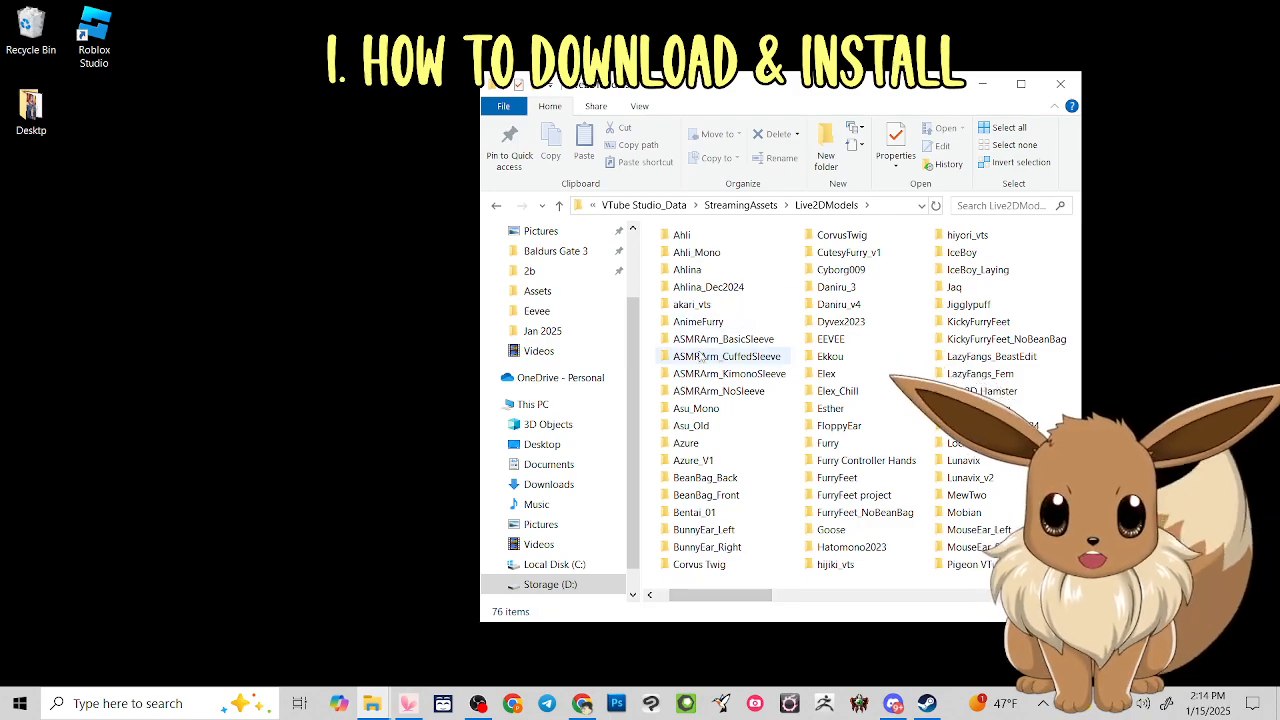
# Put the Eevee folder beside Desktp on the desktop, try moving it into the Live2DModels folder, and close the folder window
pyautogui.moveTo(770, 88); pyautogui.dragTo(1055, 110)
pyautogui.moveTo(600, 268); pyautogui.dragTo(94, 110)
pyautogui.moveTo(1050, 112); pyautogui.dragTo(772, 93)
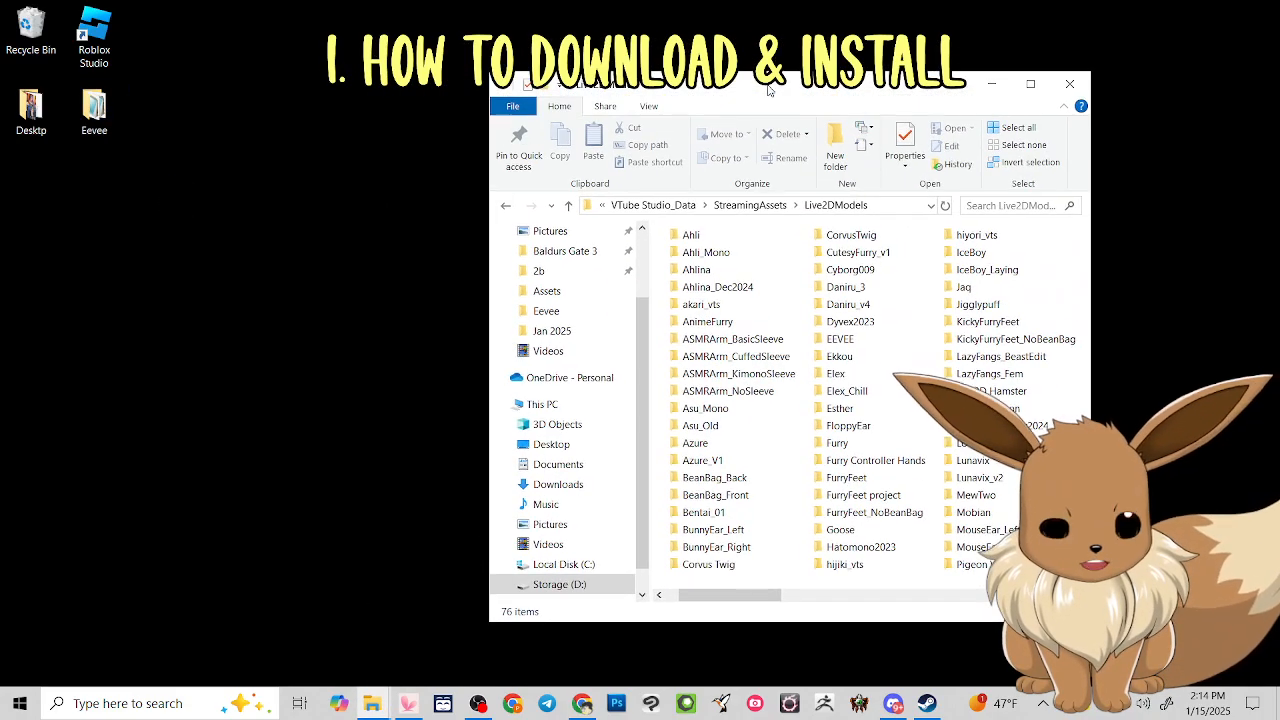
pyautogui.moveTo(94, 110); pyautogui.dragTo(660, 385)
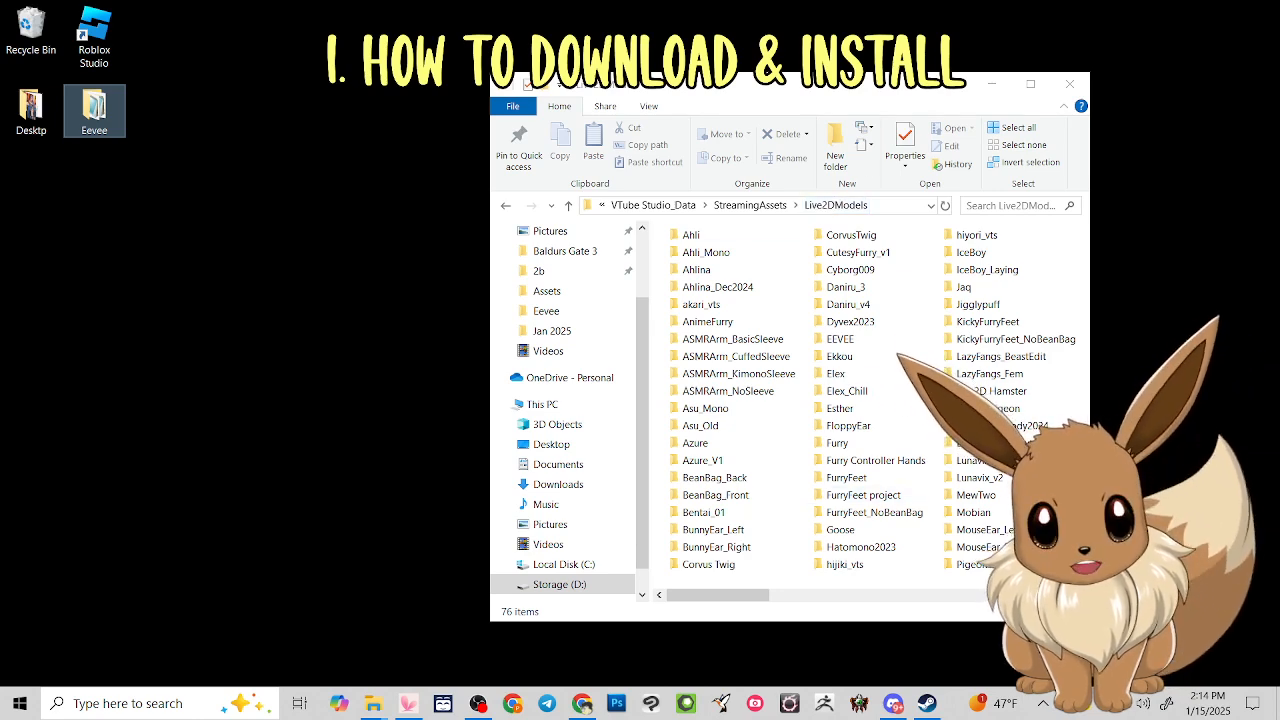
pyautogui.click(1071, 85)
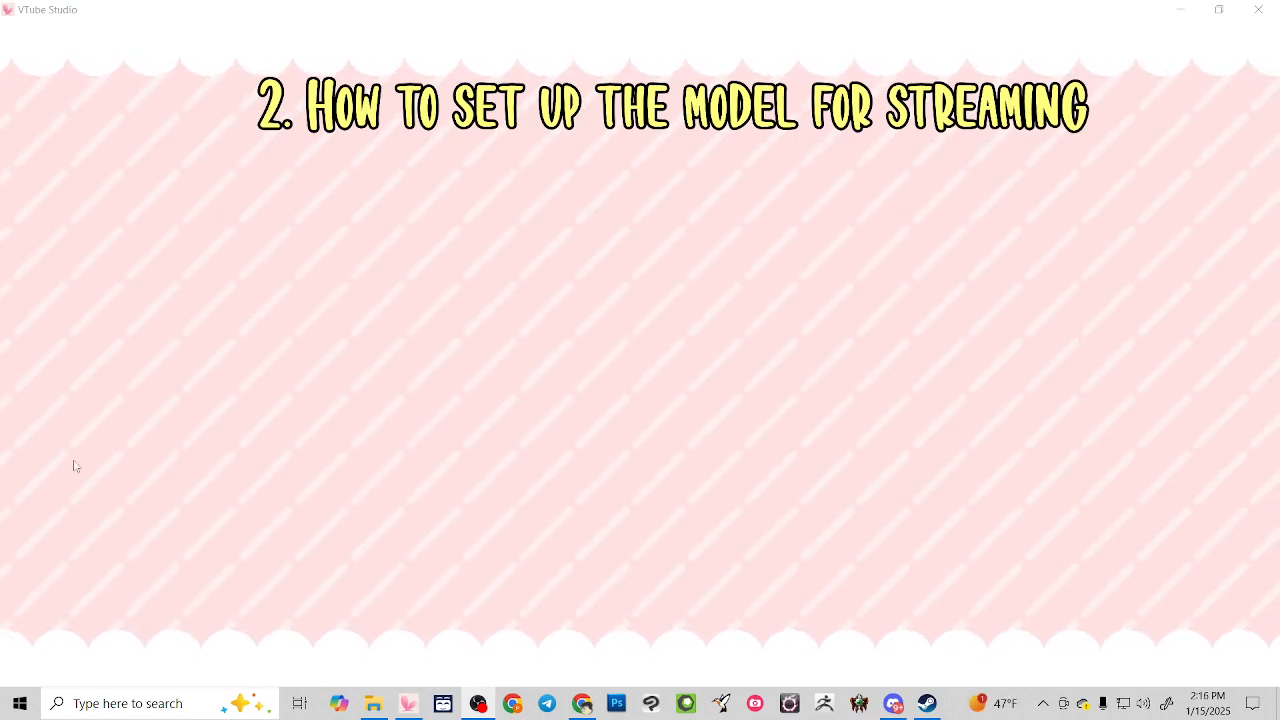
# Filter the VTube Studio models by "eeve" and load the Eevee model
pyautogui.doubleClick(1009, 327)
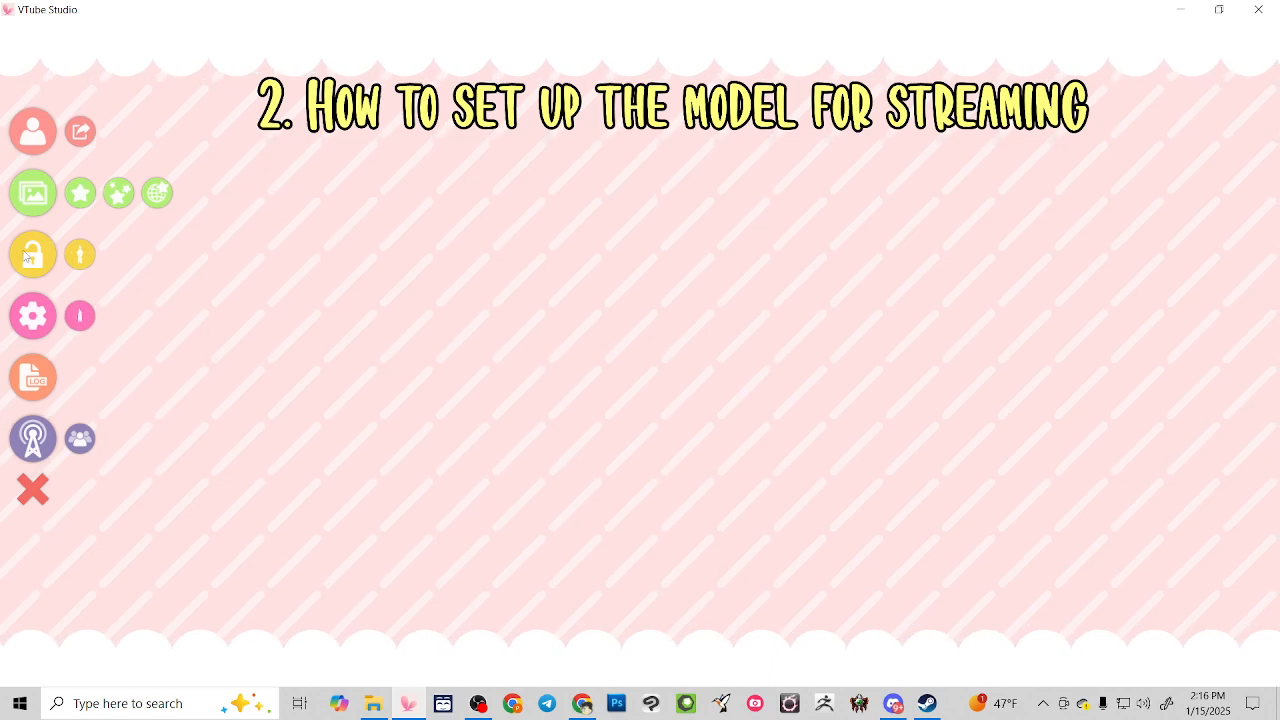
pyautogui.click(29, 146)
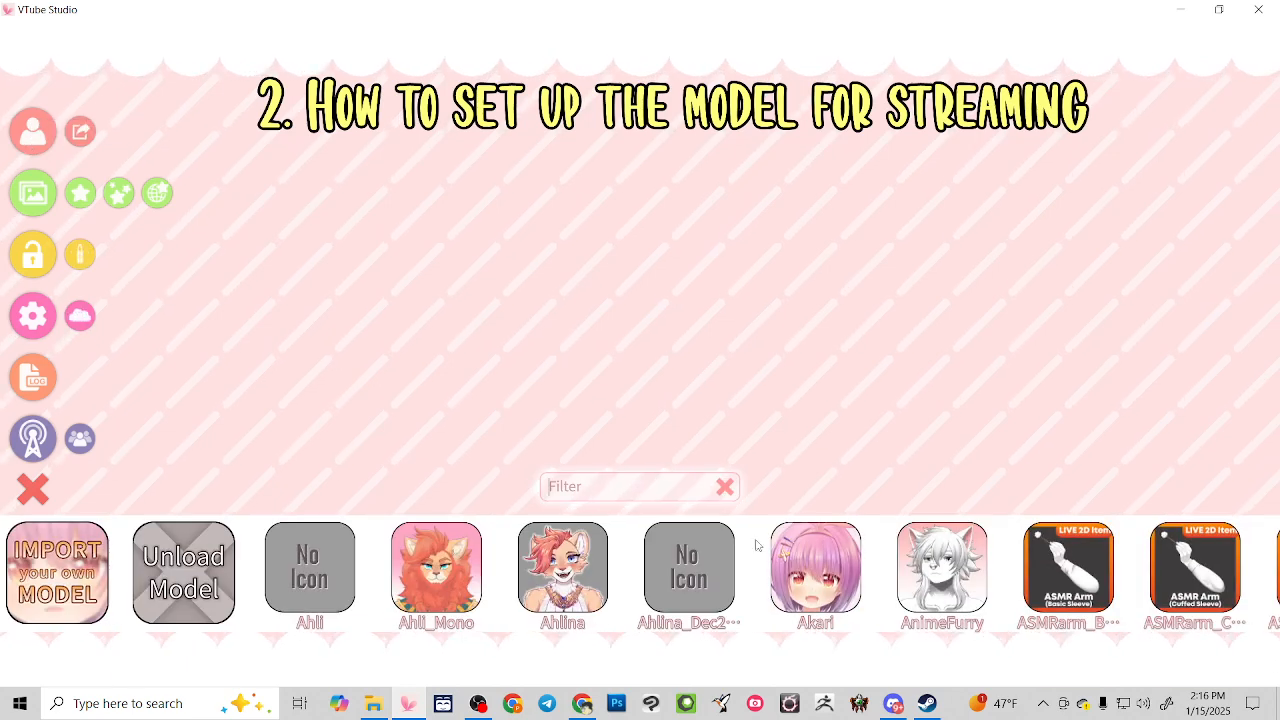
pyautogui.write('eeve')
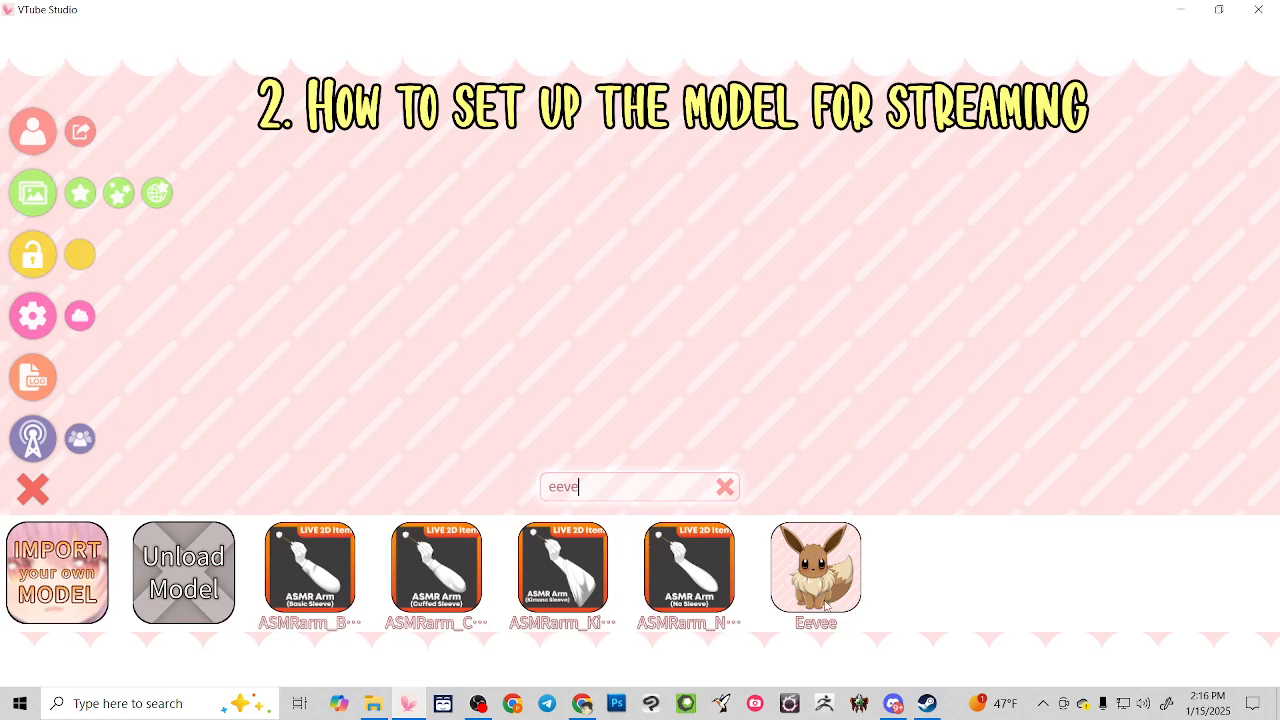
pyautogui.click(828, 597)
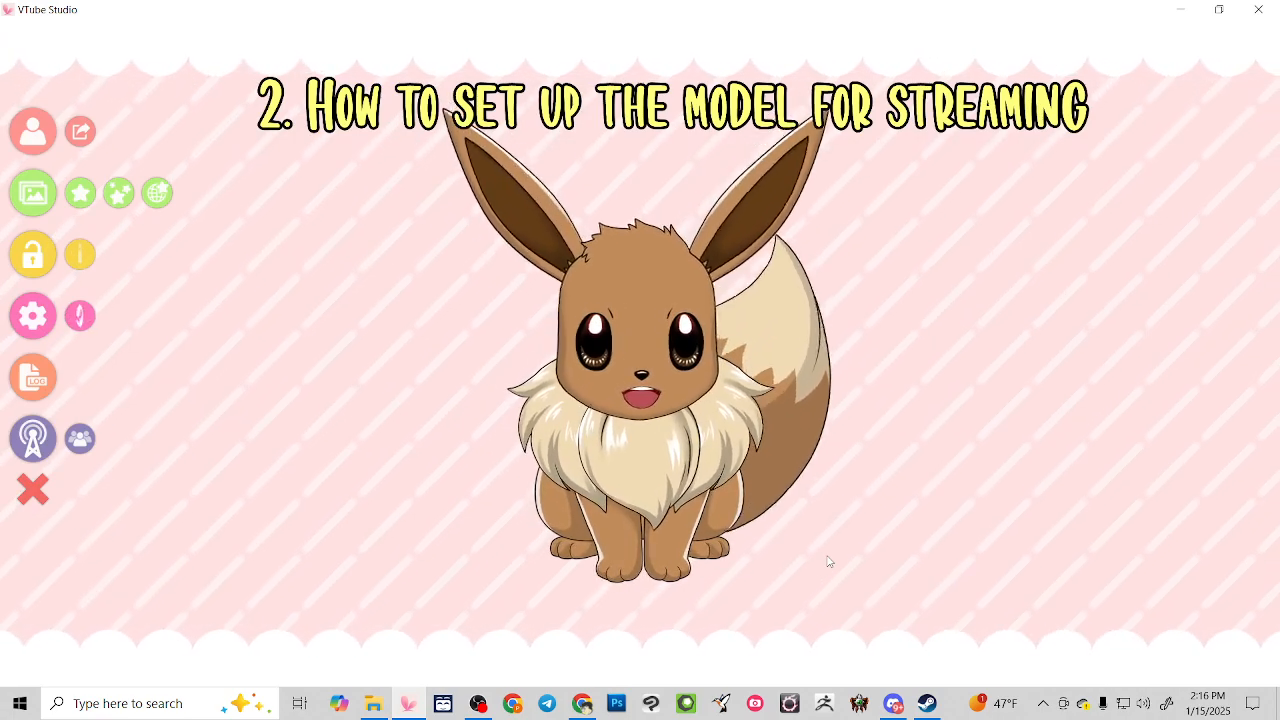
# Open the webcam tracking settings and switch the camera off, back on and off again
pyautogui.click(40, 318)
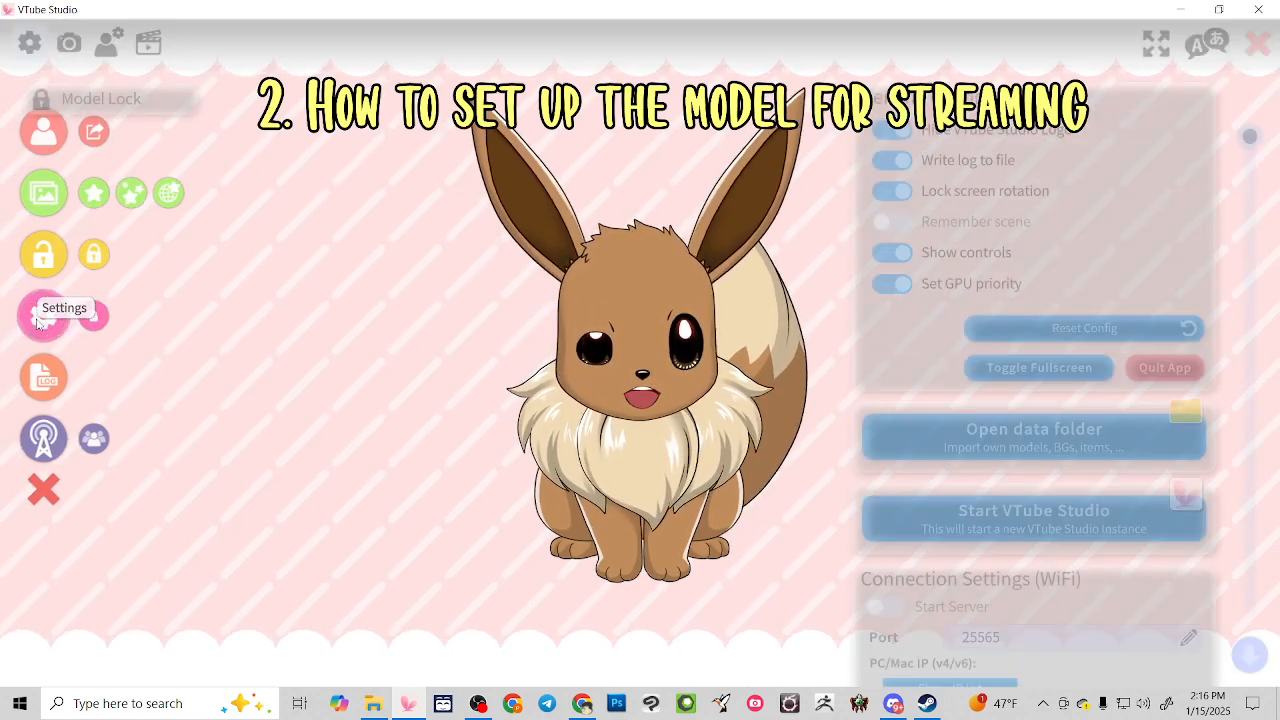
pyautogui.click(68, 42)
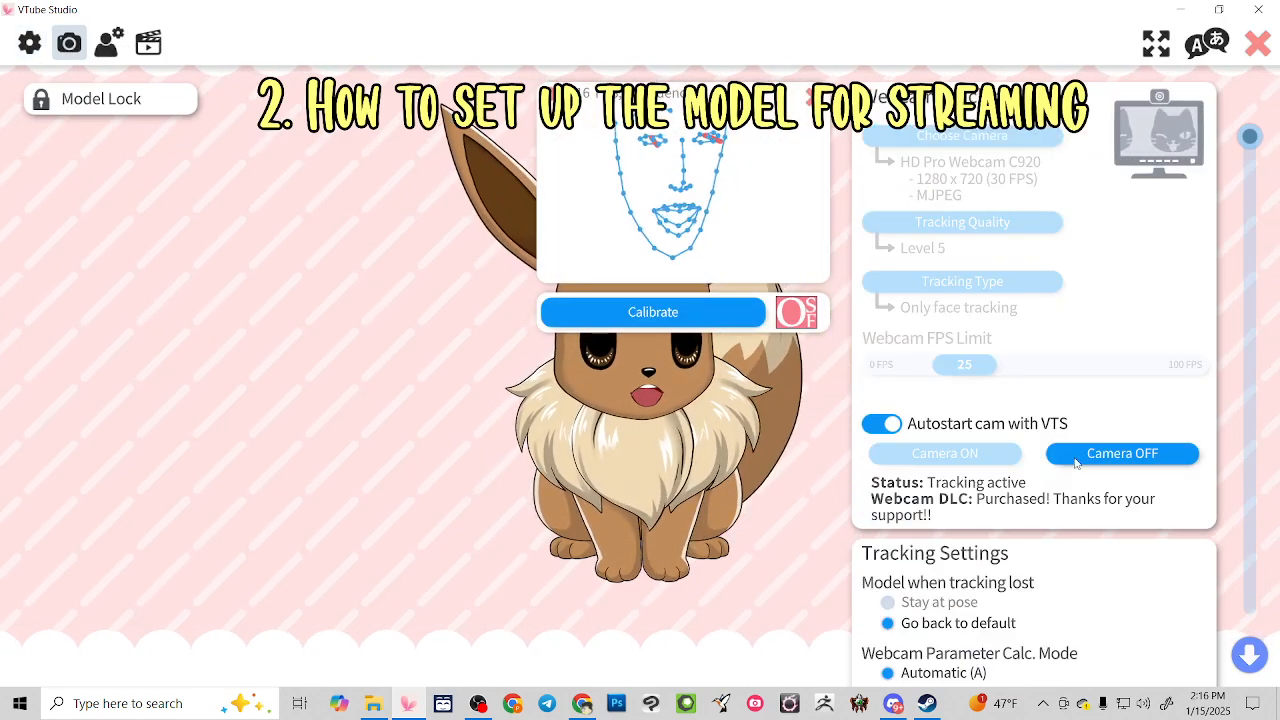
pyautogui.click(1109, 458)
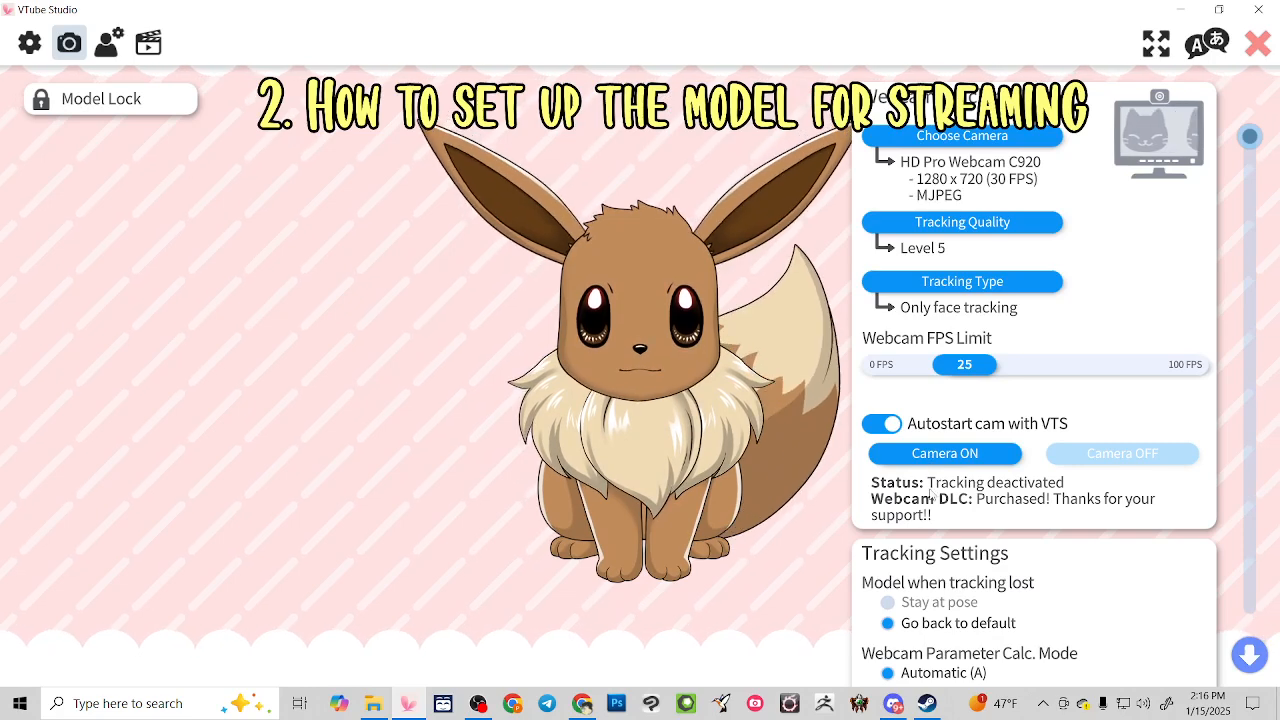
pyautogui.click(951, 455)
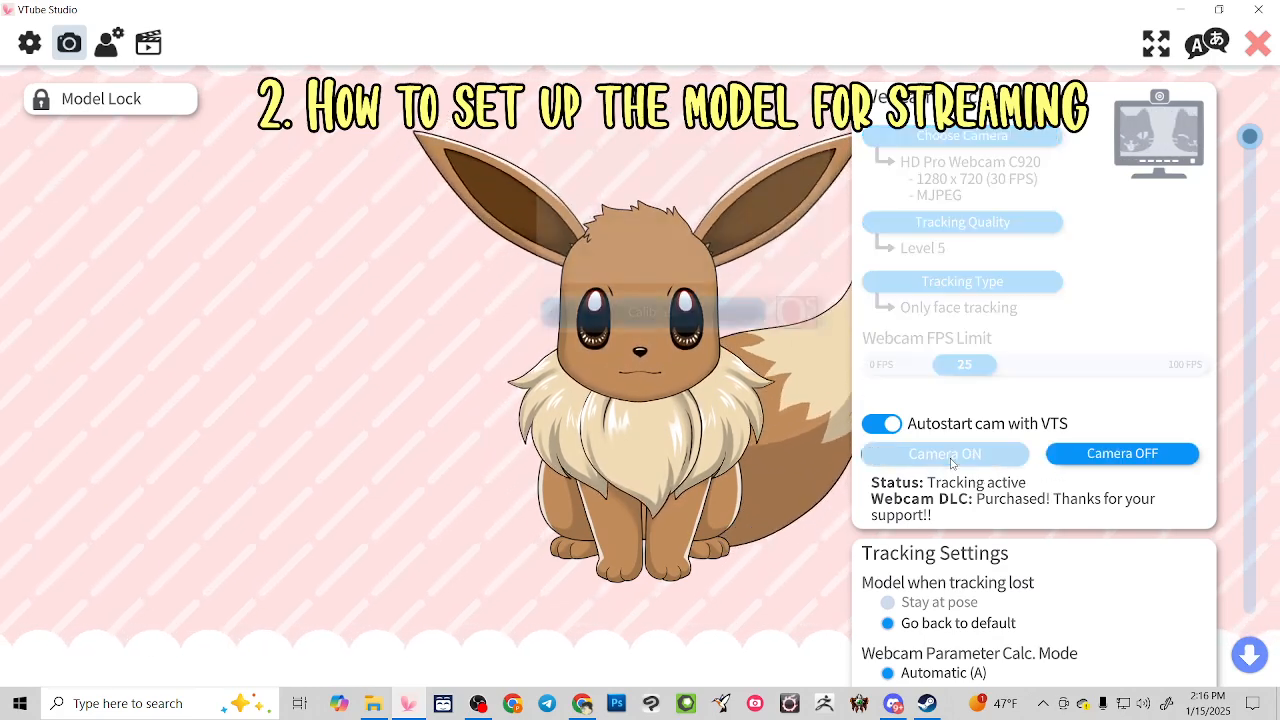
pyautogui.click(1130, 458)
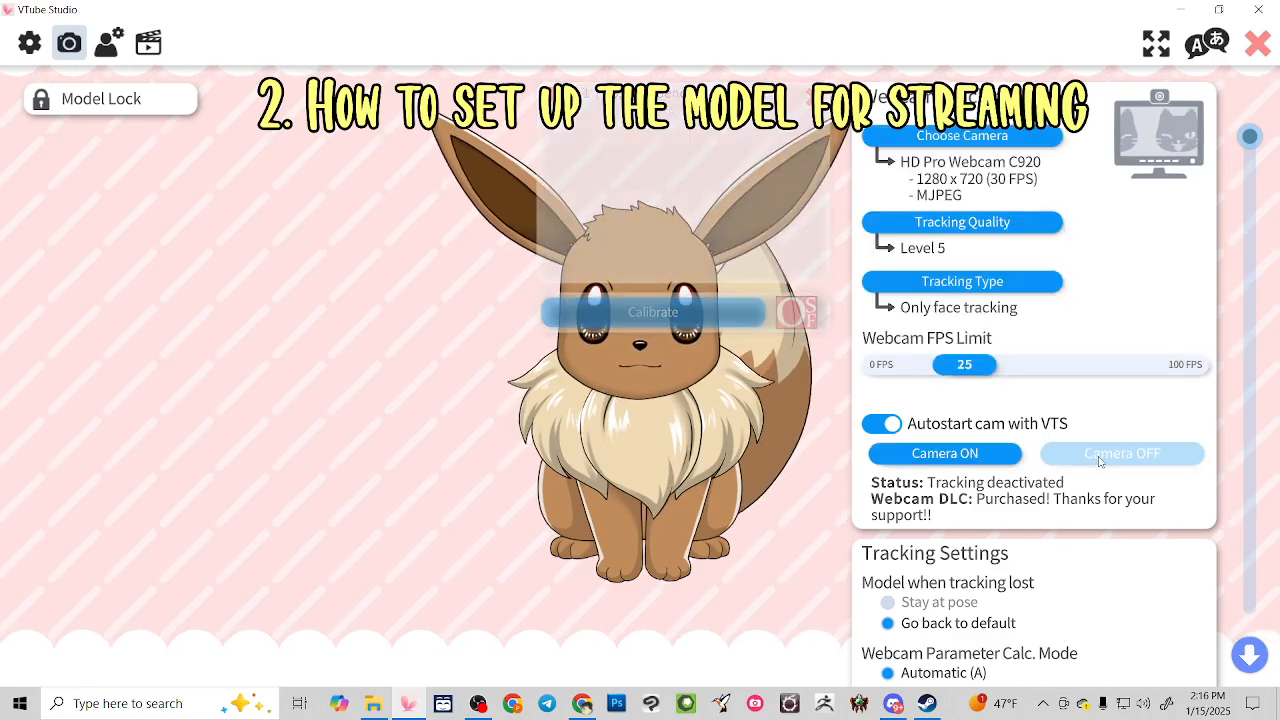
# View the available webcams without choosing one, and look through the remaining camera and tracking settings
pyautogui.click(955, 138)
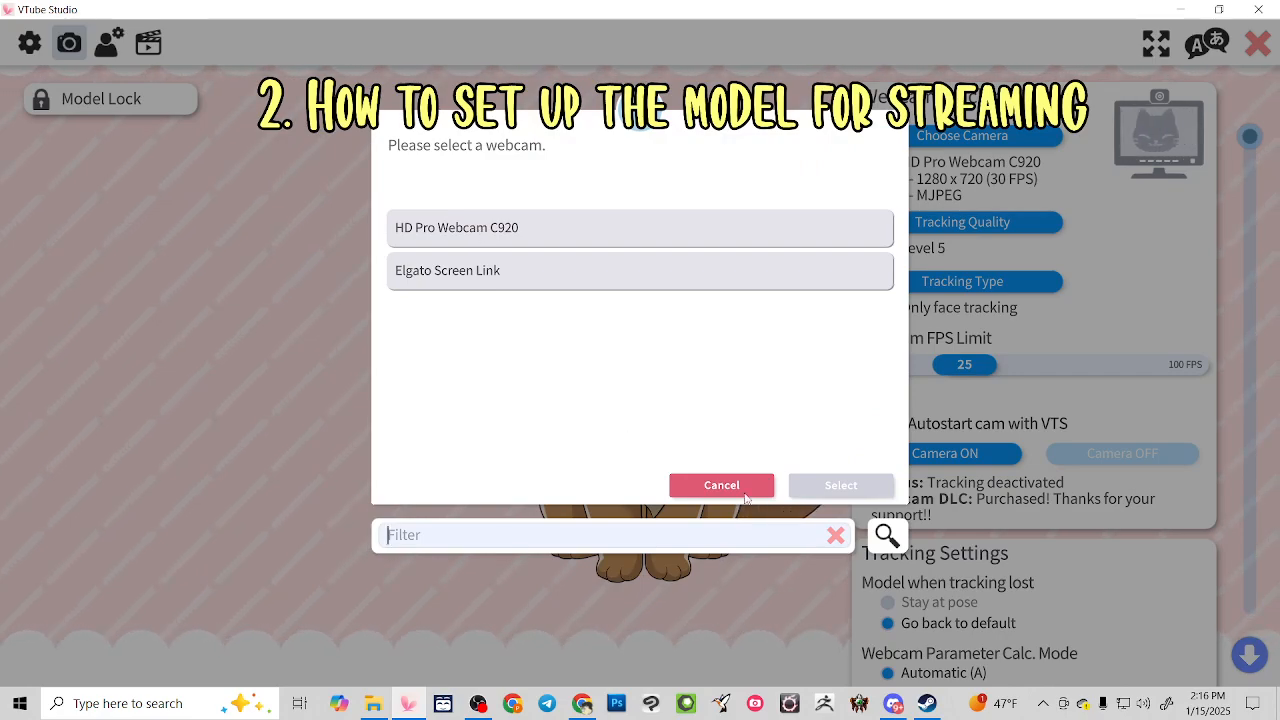
pyautogui.click(721, 486)
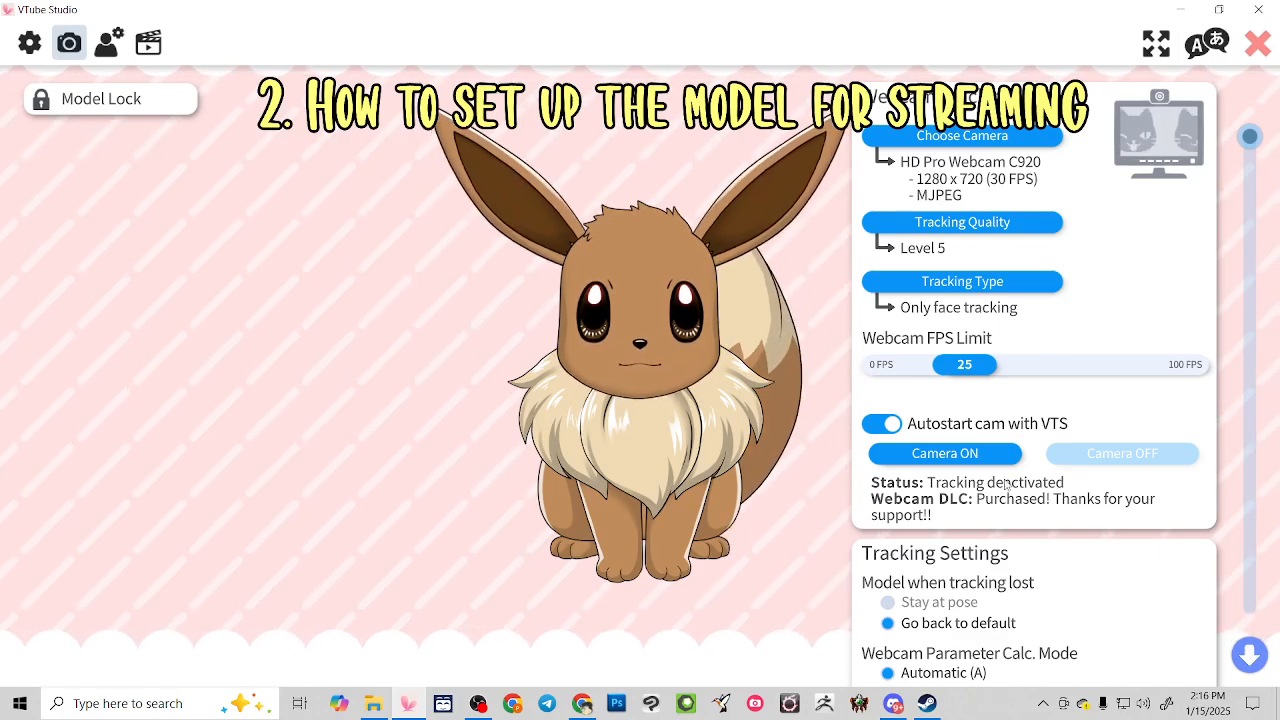
pyautogui.scroll(-15, 1187, 466)
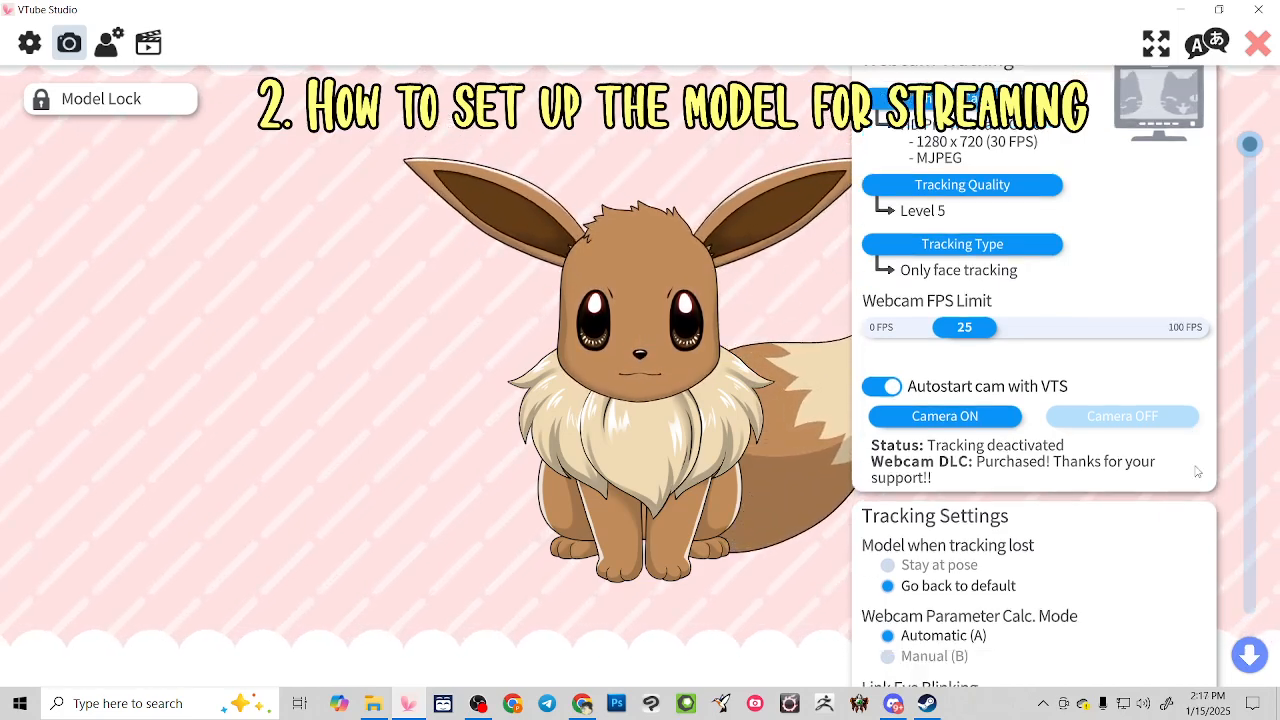
pyautogui.scroll(-10, 1187, 466)
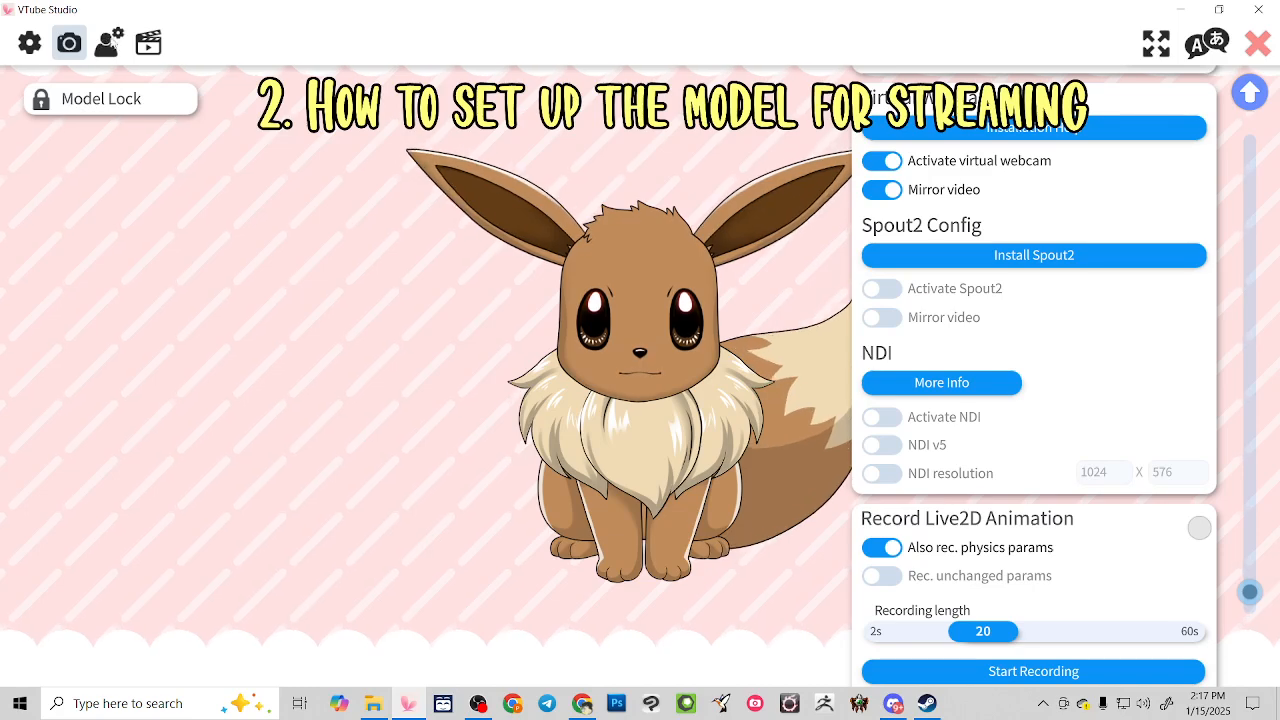
# Look through the general settings, examining the WiFi and USB connection options for phone tracking
pyautogui.click(108, 45)
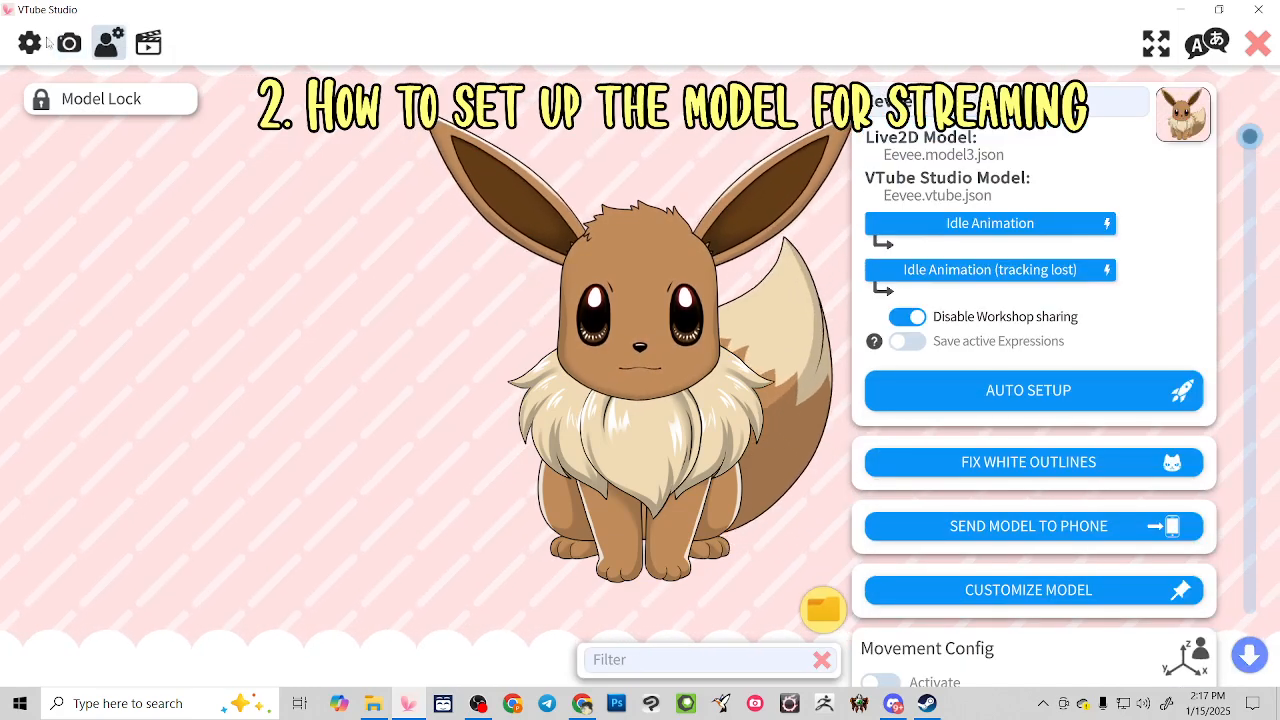
pyautogui.click(40, 42)
pyautogui.scroll(-6, 1080, 569)
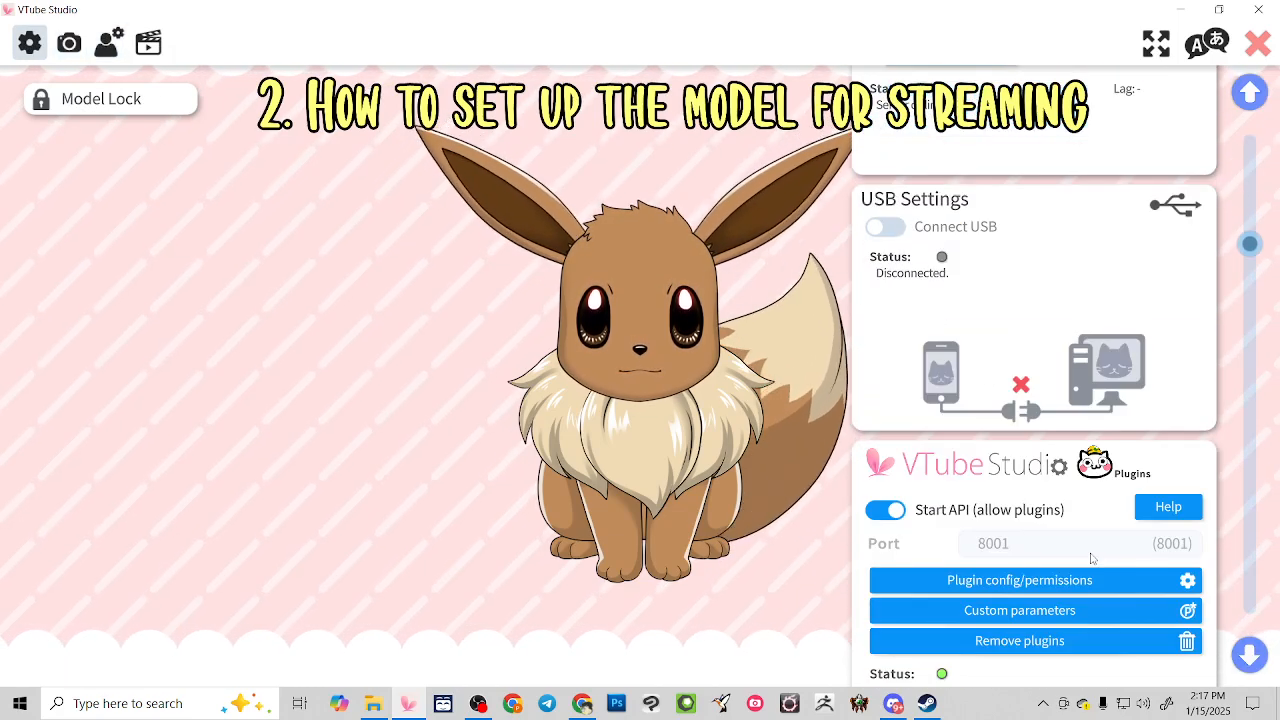
pyautogui.scroll(2, 1080, 562)
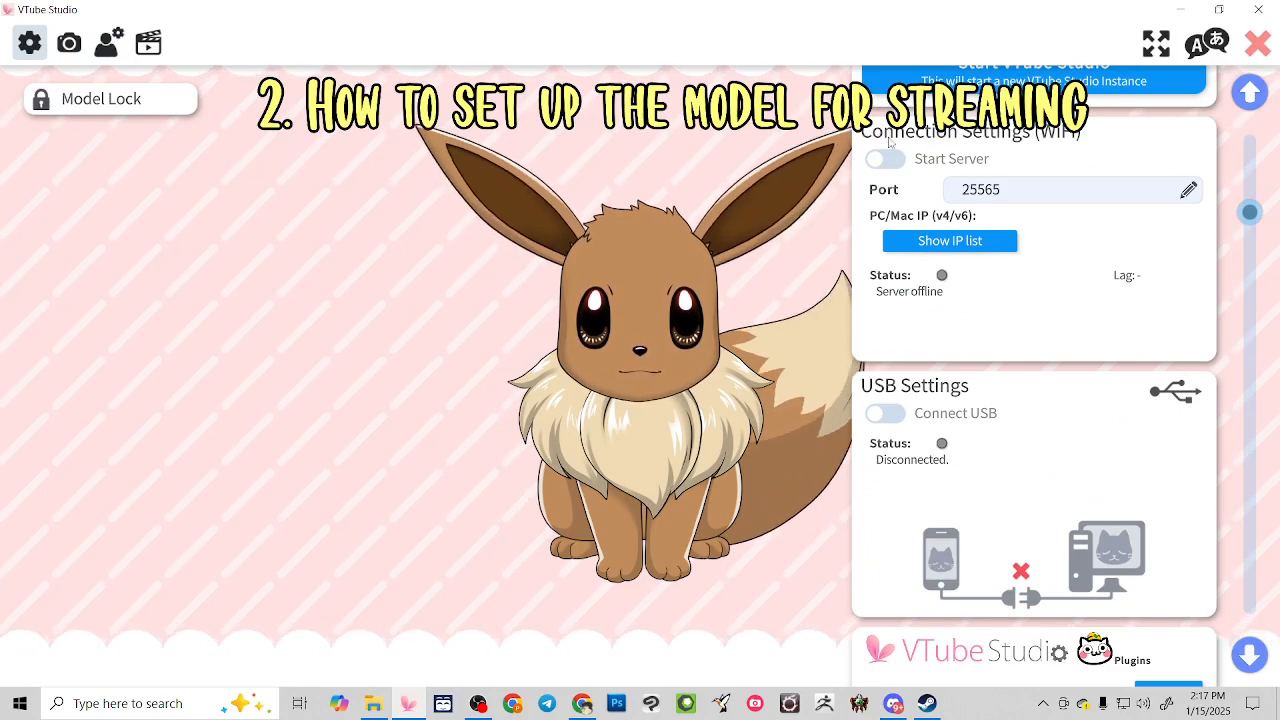
pyautogui.scroll(-2, 985, 422)
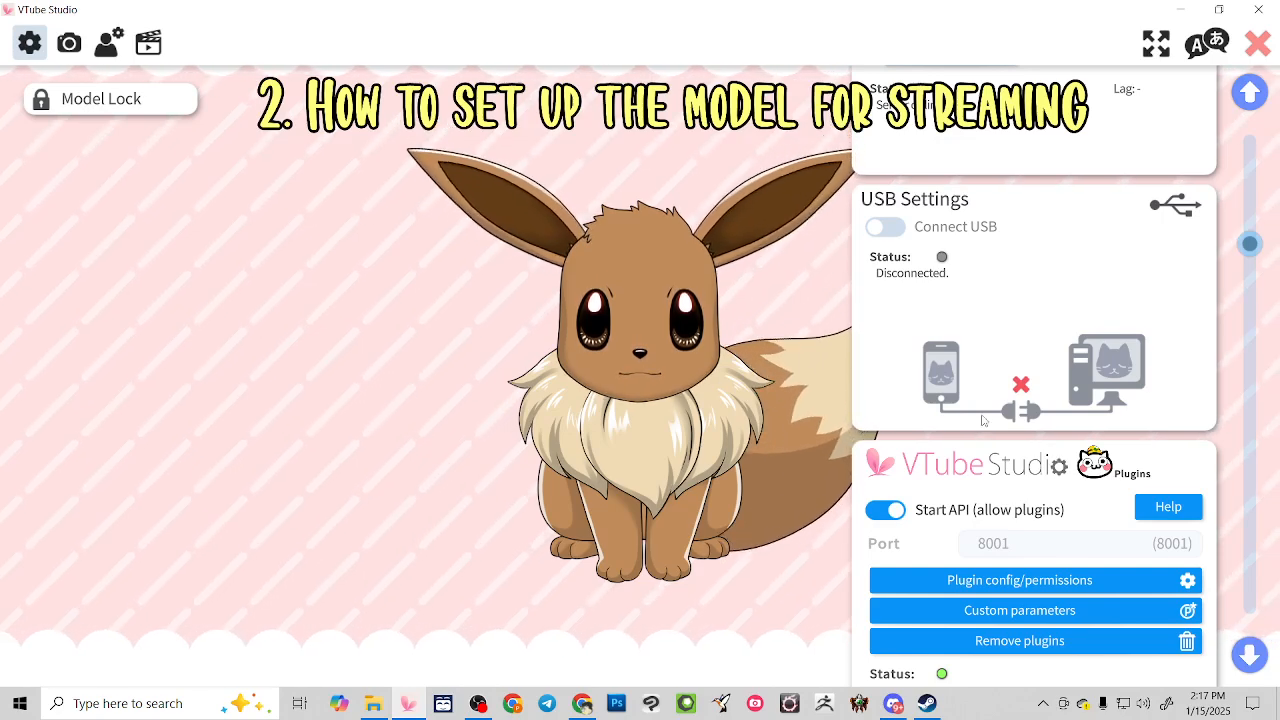
pyautogui.scroll(7, 981, 421)
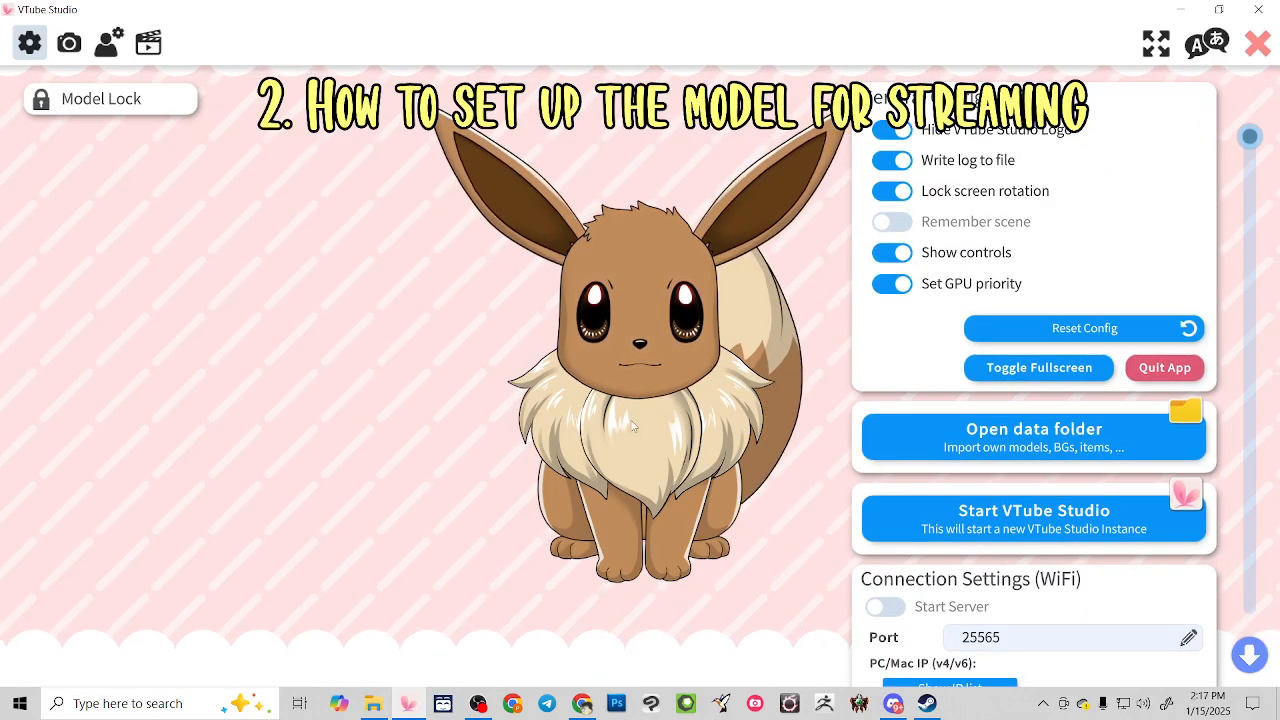
# Return to the webcam tracking settings, turn the camera on and close the settings
pyautogui.click(105, 45)
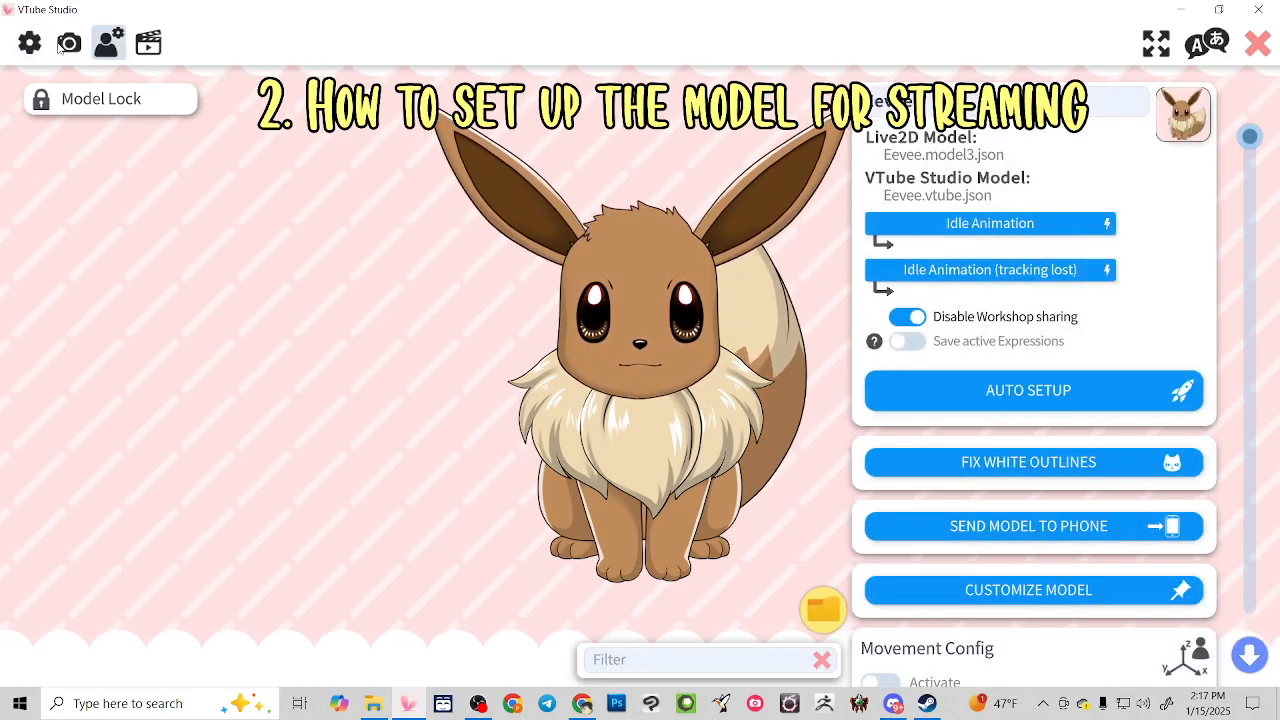
pyautogui.click(62, 45)
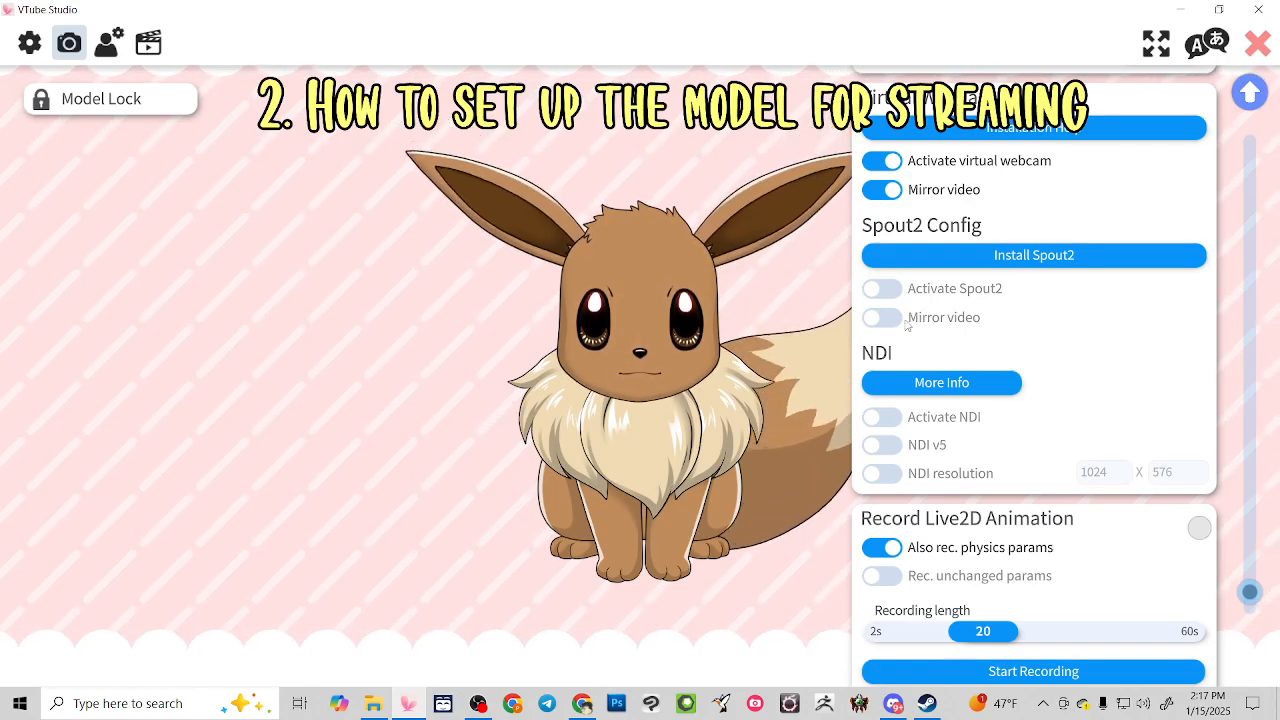
pyautogui.scroll(20, 906, 324)
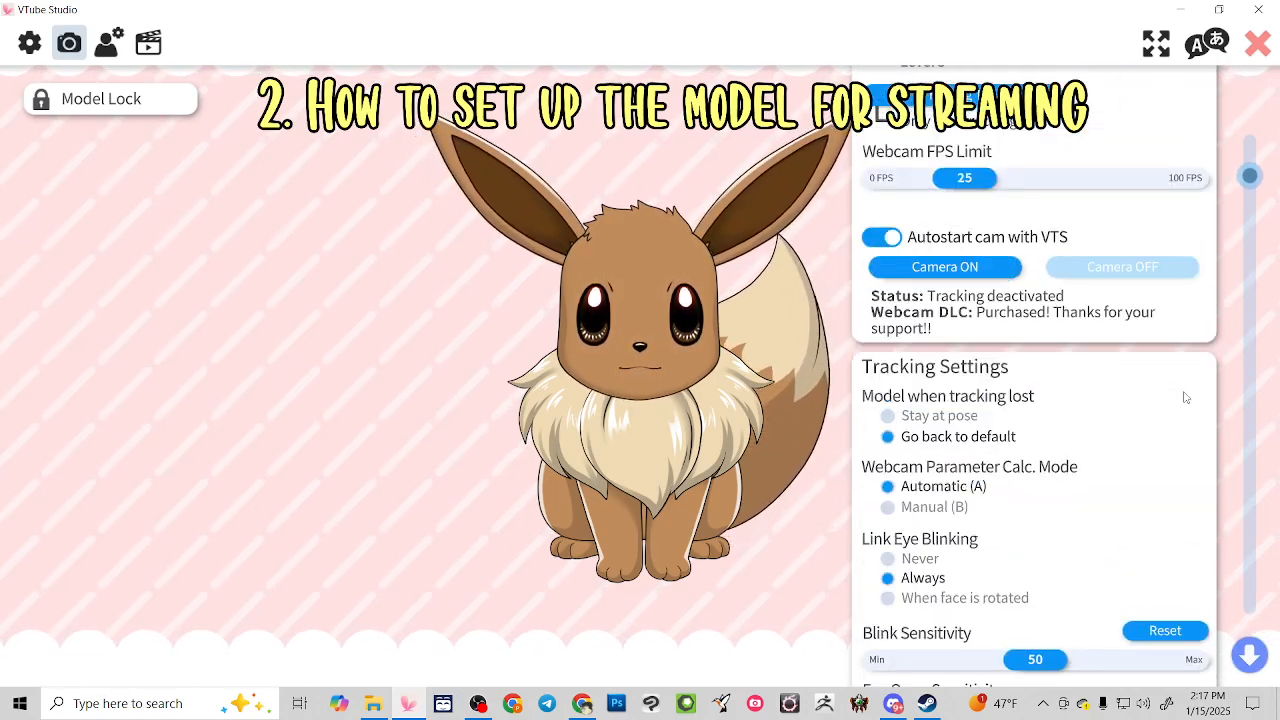
pyautogui.scroll(4, 1184, 397)
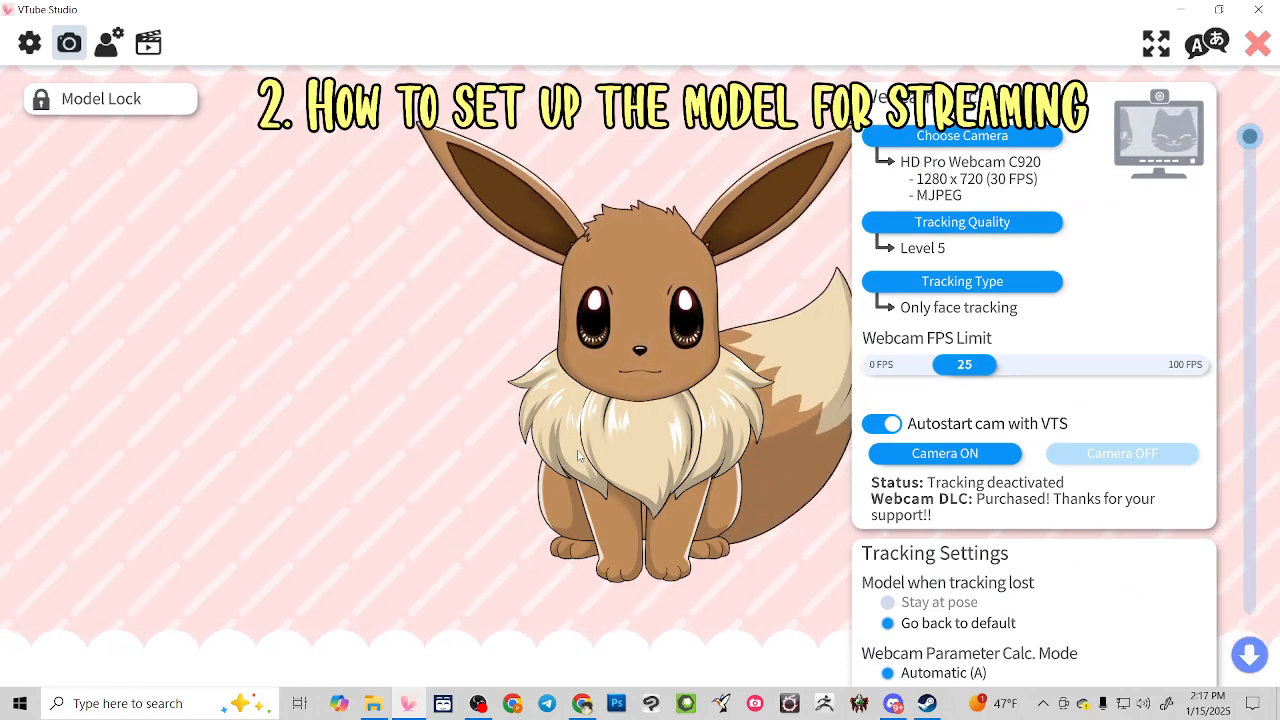
pyautogui.click(945, 453)
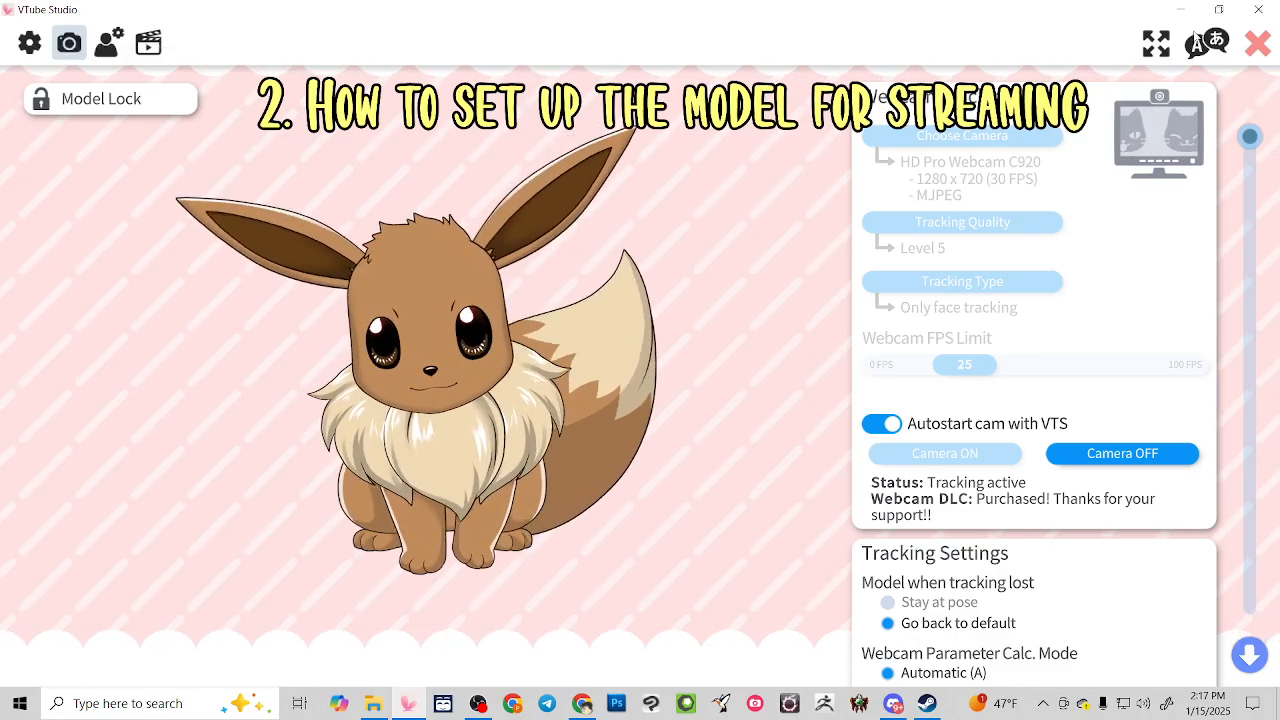
pyautogui.click(1258, 44)
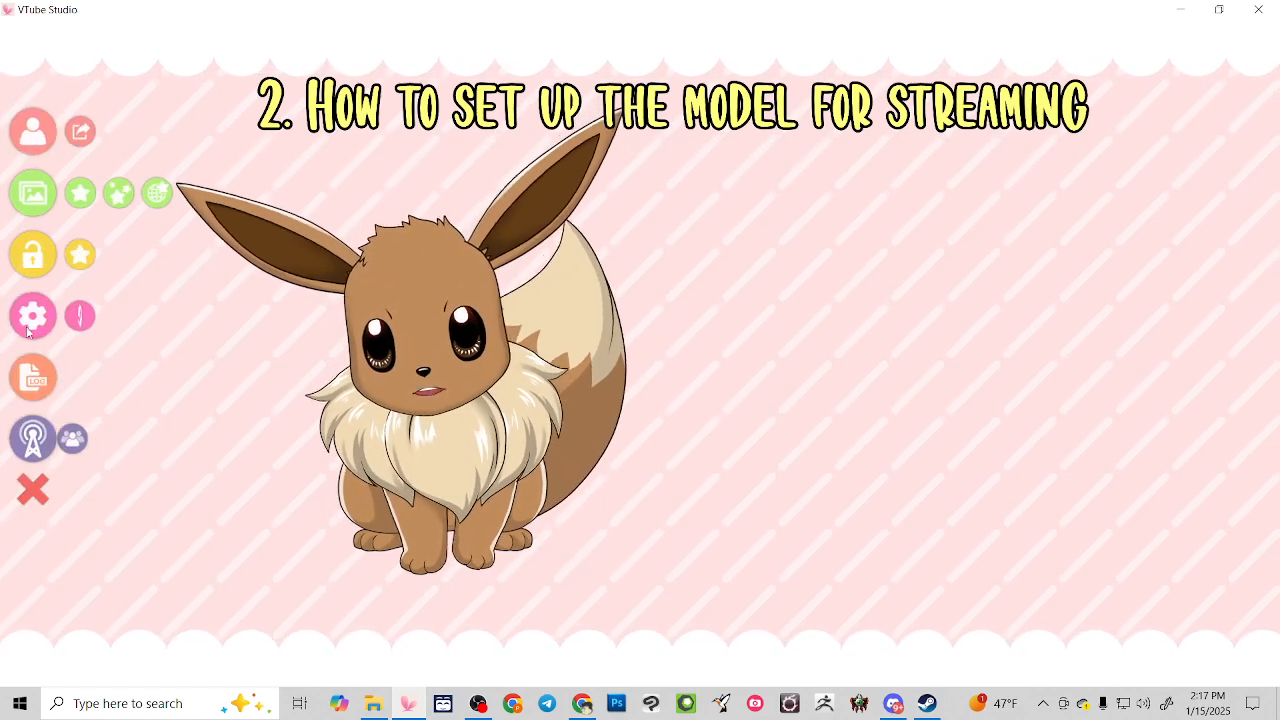
# Replace the scene background with the ColorPicker background
pyautogui.click(30, 198)
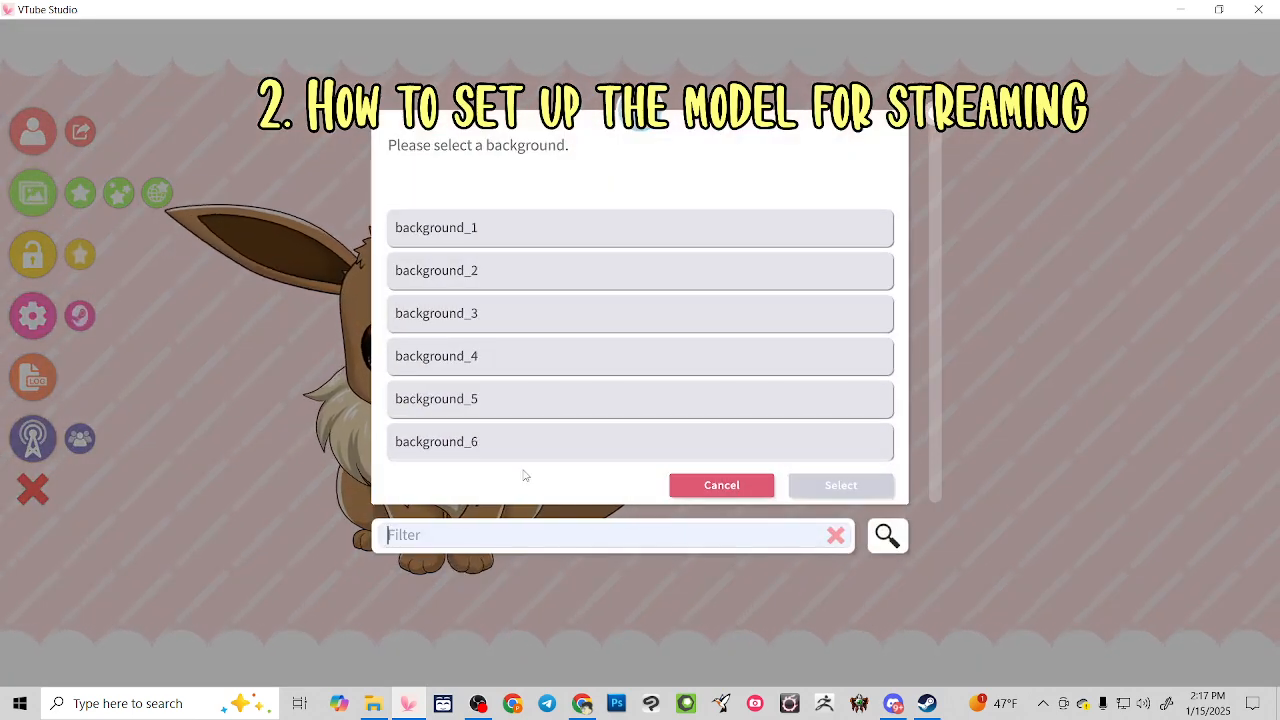
pyautogui.scroll(-6, 624, 395)
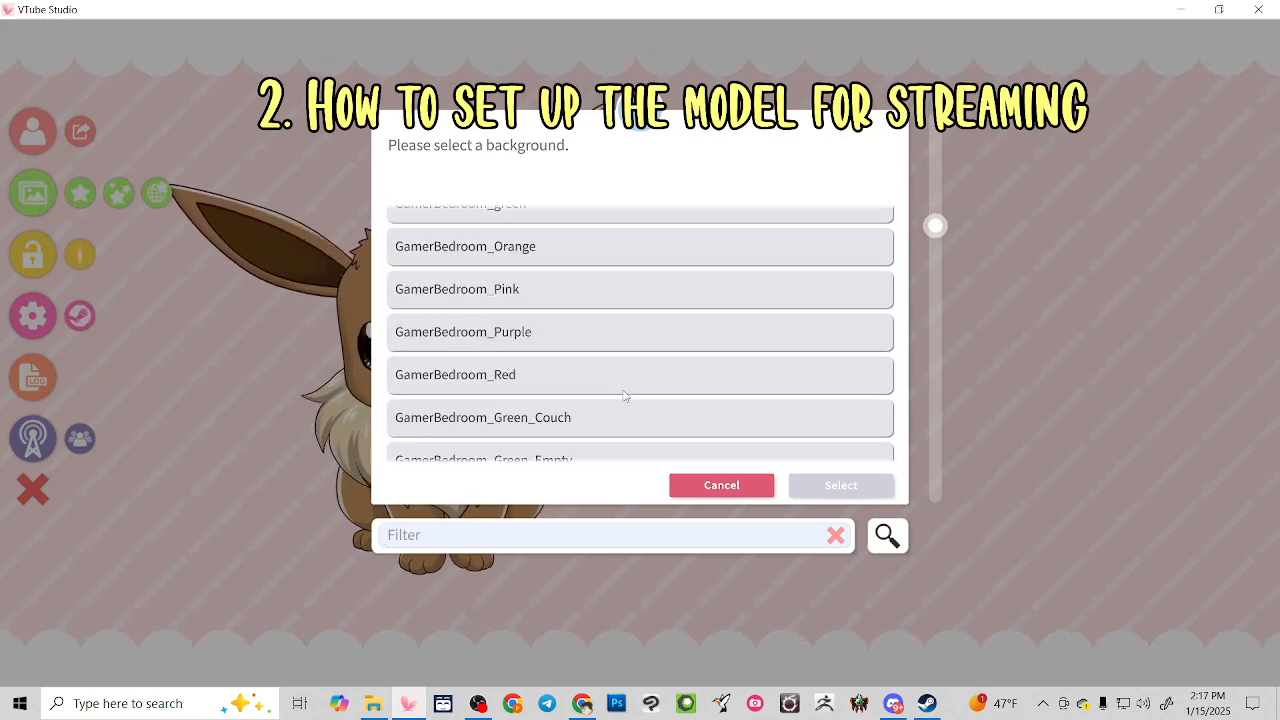
pyautogui.scroll(-10, 624, 395)
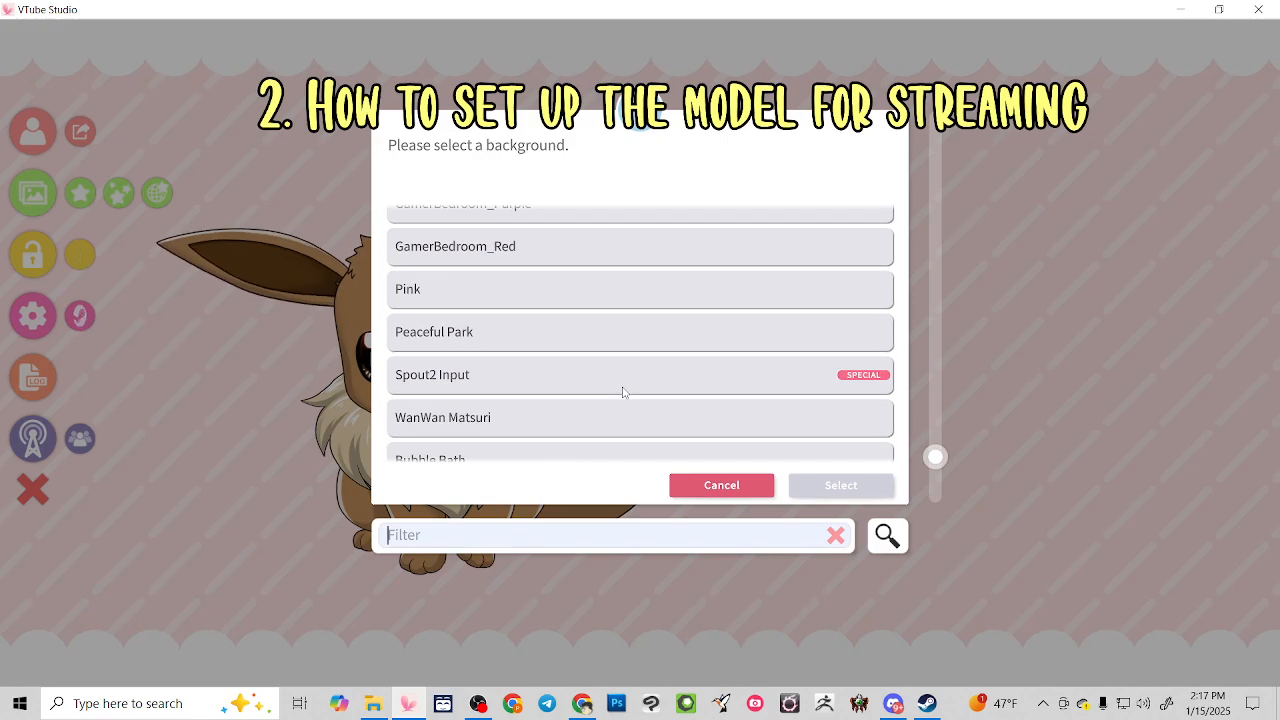
pyautogui.scroll(-5, 622, 393)
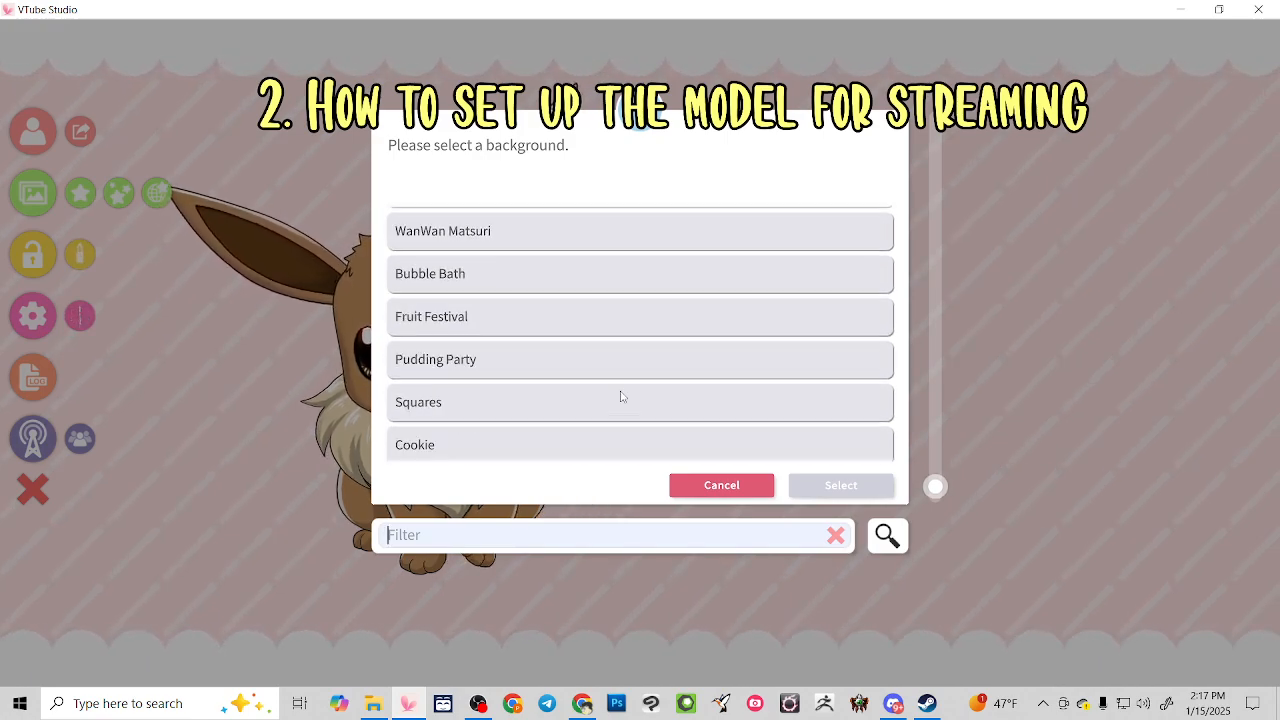
pyautogui.scroll(-2, 620, 396)
pyautogui.click(517, 423)
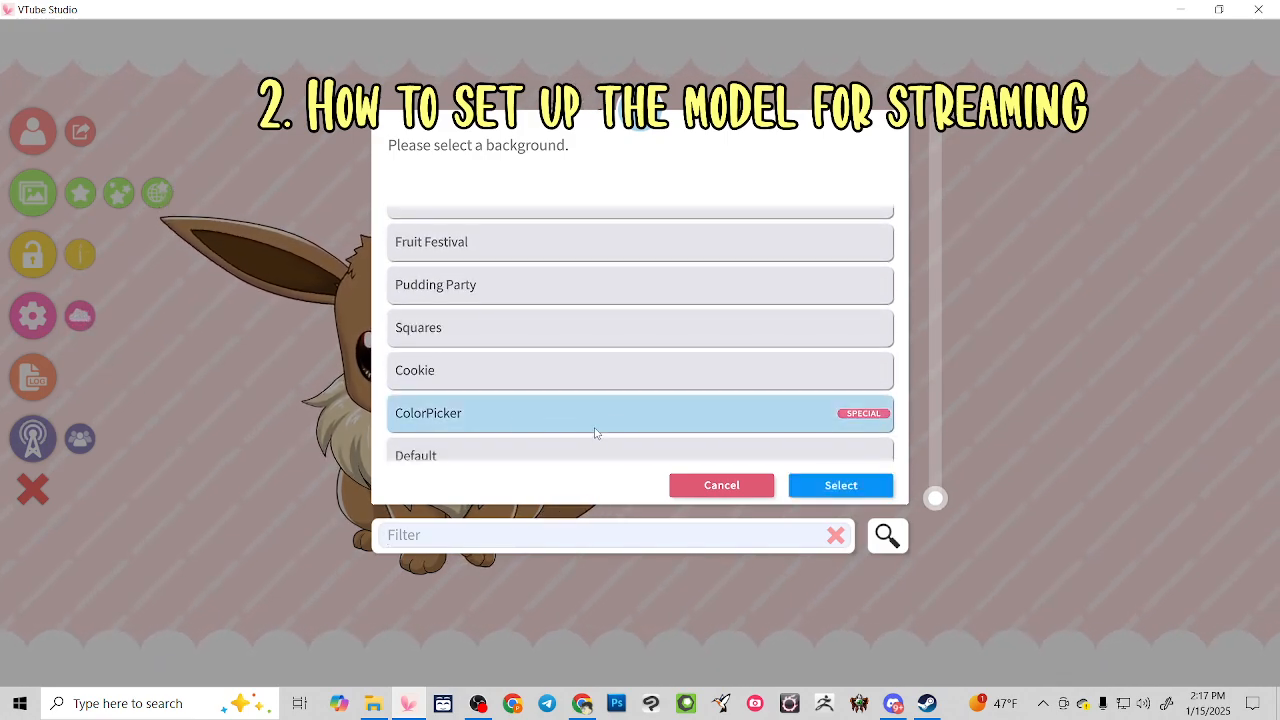
pyautogui.click(838, 496)
# Set the background color to black (#000000), keep Transparent in capture enabled, and close the color picker
pyautogui.moveTo(614, 363)
pyautogui.mouseDown()
pyautogui.moveTo(633, 289)
pyautogui.moveTo(617, 240)
pyautogui.moveTo(528, 170)
pyautogui.moveTo(642, 157)
pyautogui.moveTo(554, 152)
pyautogui.moveTo(604, 180)
pyautogui.moveTo(609, 200)
pyautogui.mouseUp()
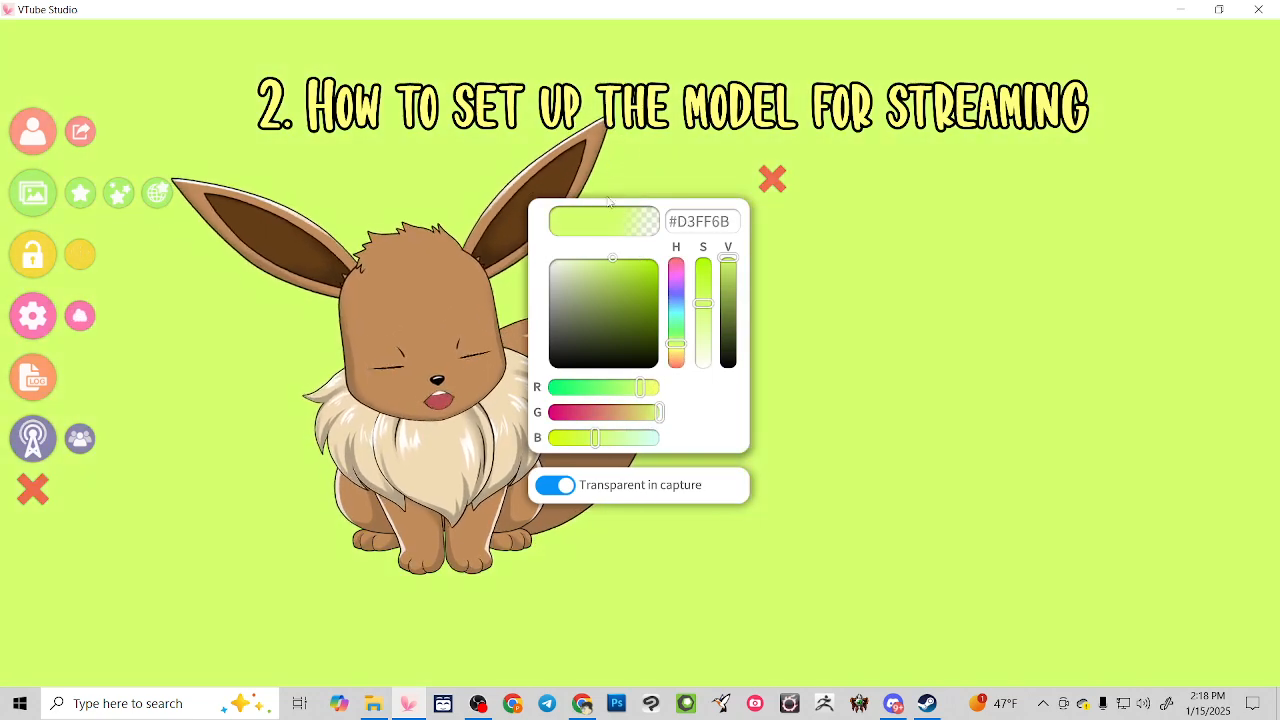
pyautogui.moveTo(614, 299); pyautogui.dragTo(522, 395)
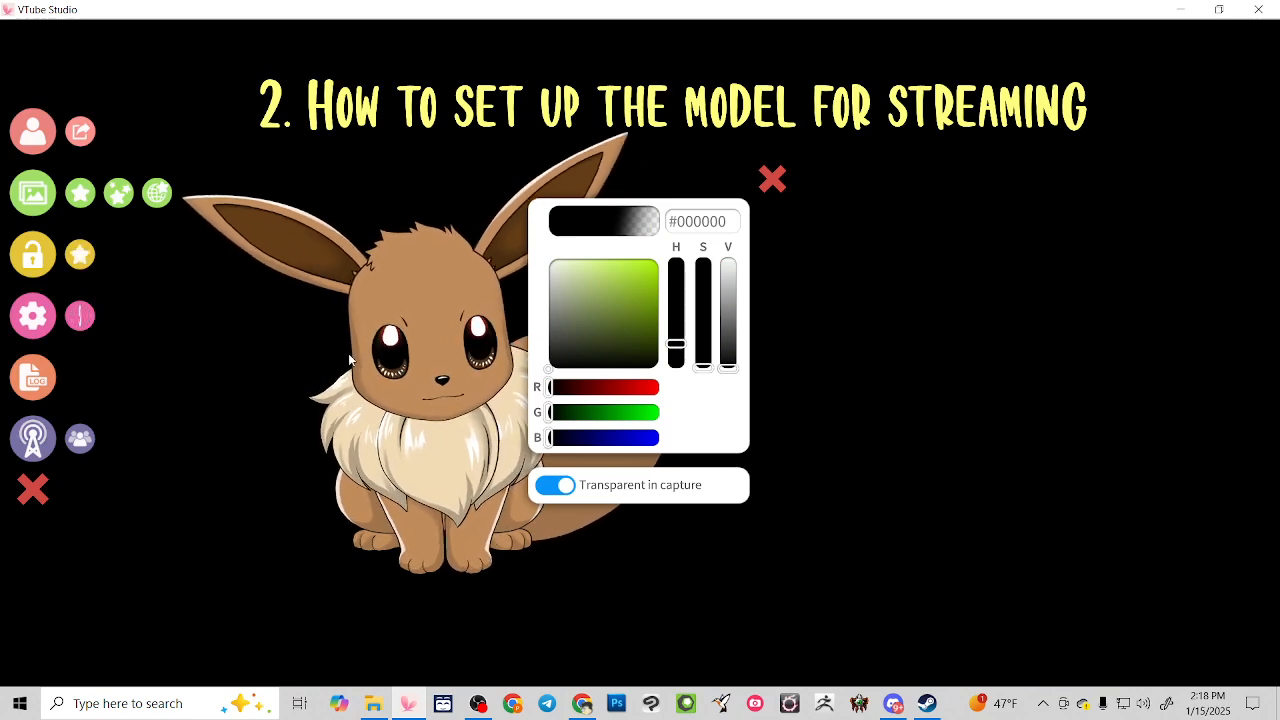
pyautogui.click(562, 488)
pyautogui.click(560, 487)
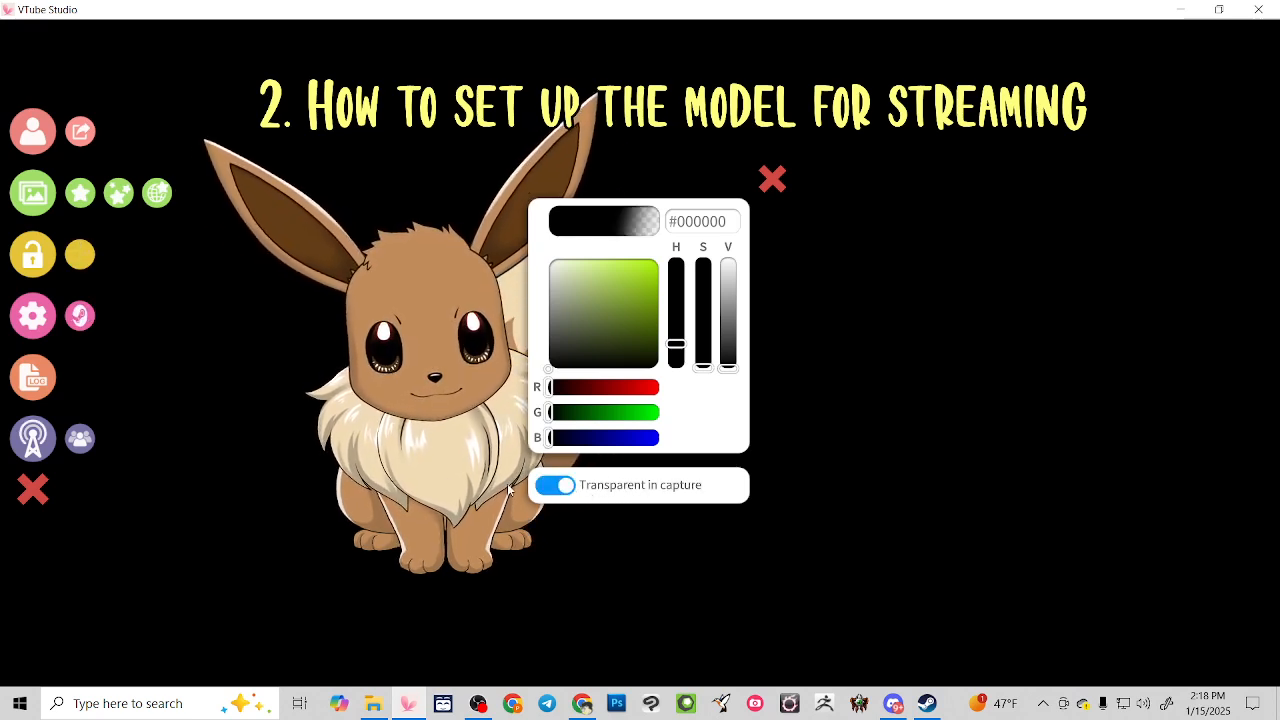
pyautogui.click(762, 190)
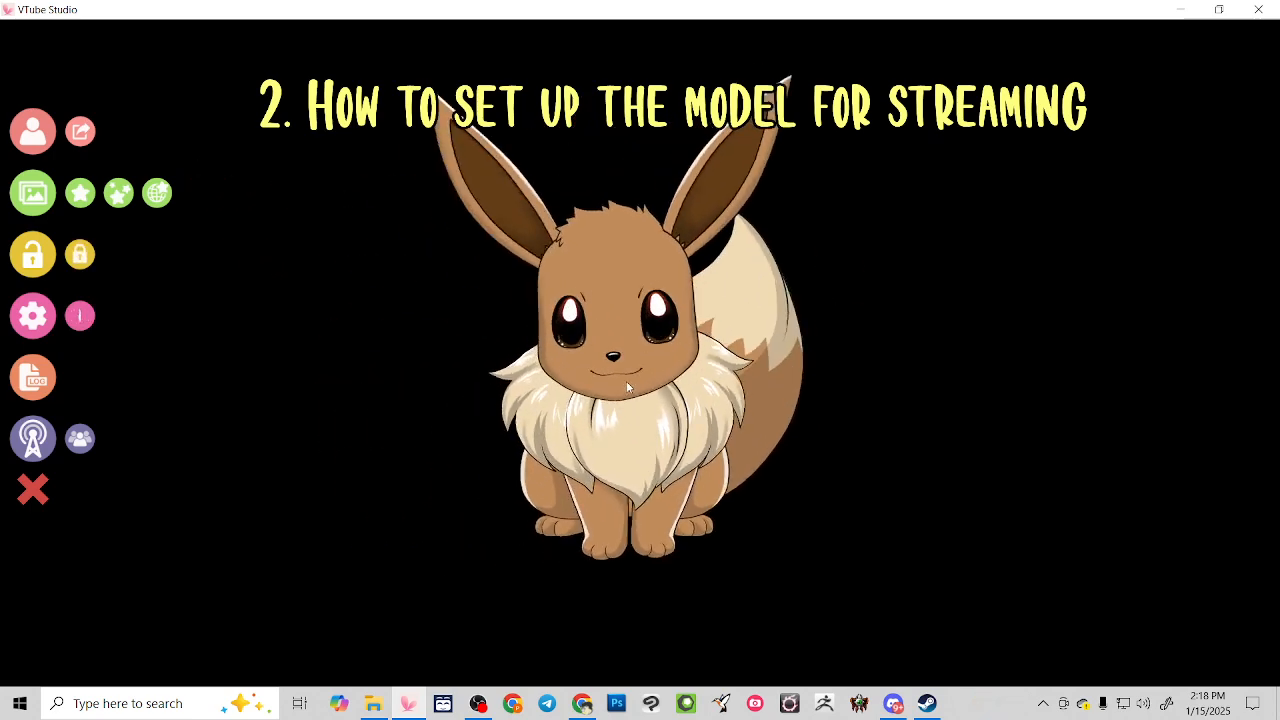
# Switch to OBS and add a new Game Capture source named "VTube Studio Model" to the BG3 Gang scene
pyautogui.click(1180, 10)
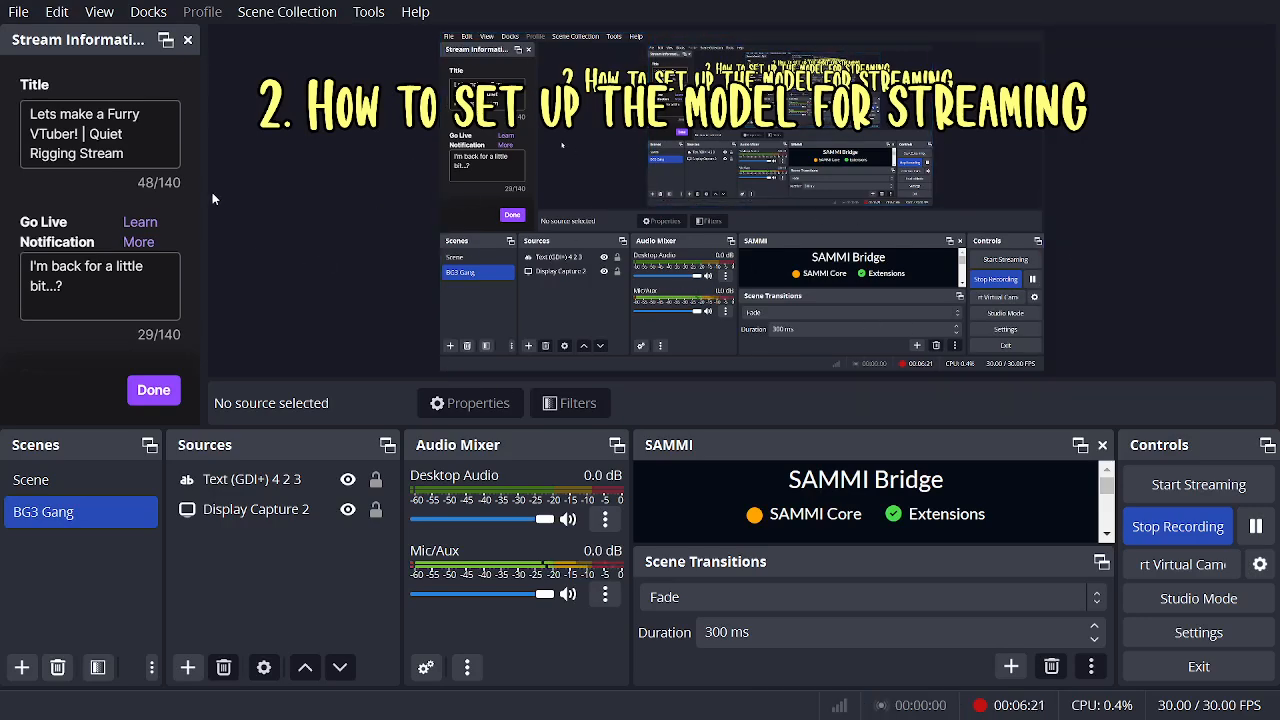
pyautogui.click(236, 548)
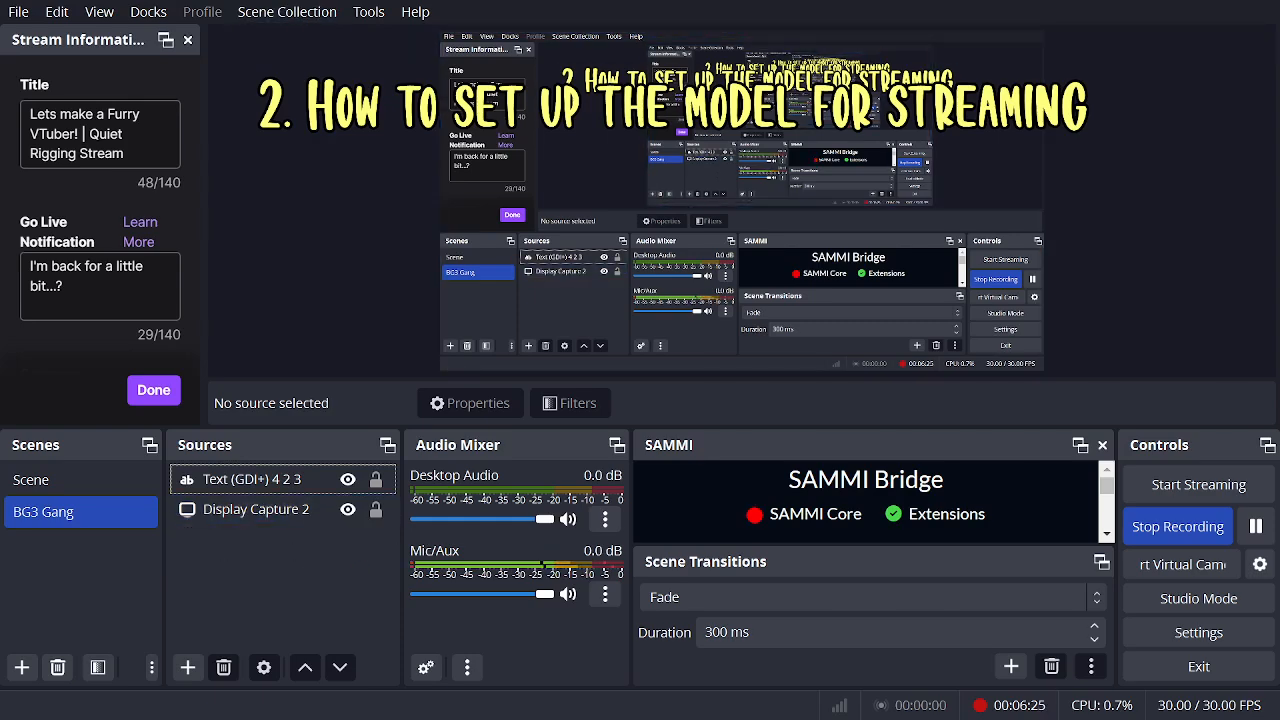
pyautogui.click(188, 667)
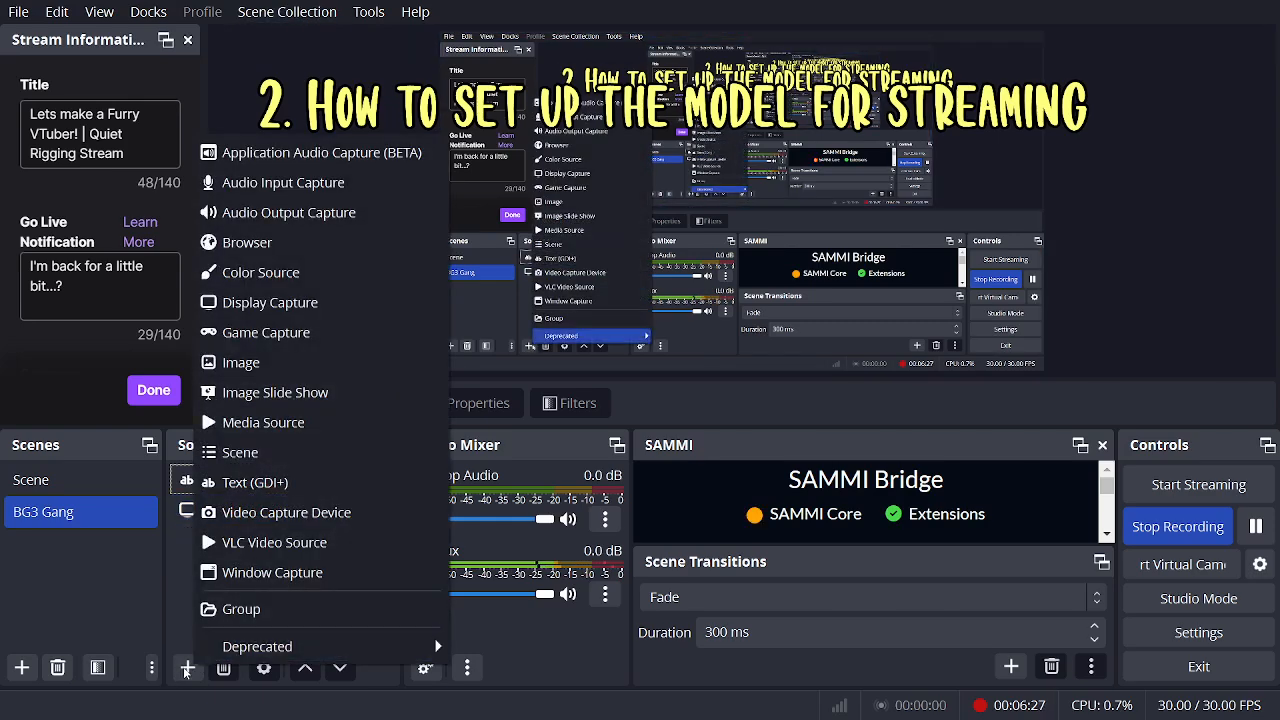
pyautogui.click(287, 331)
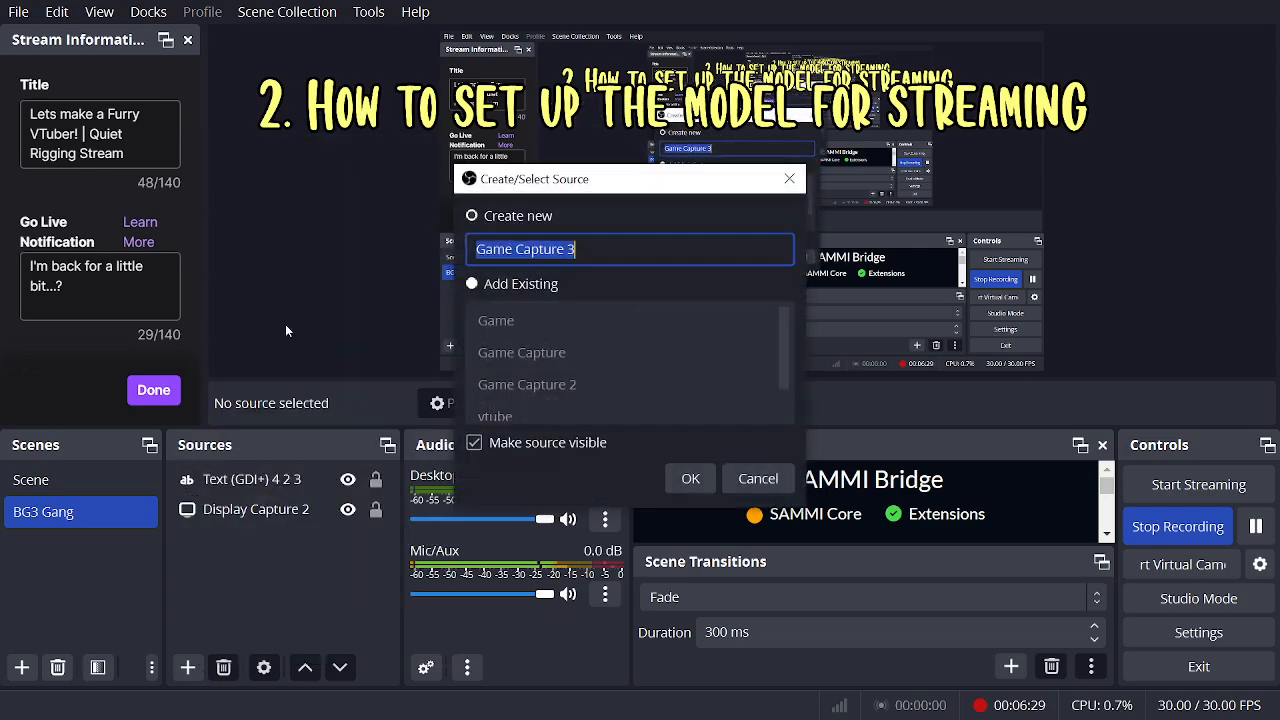
pyautogui.write('VTube Studio')
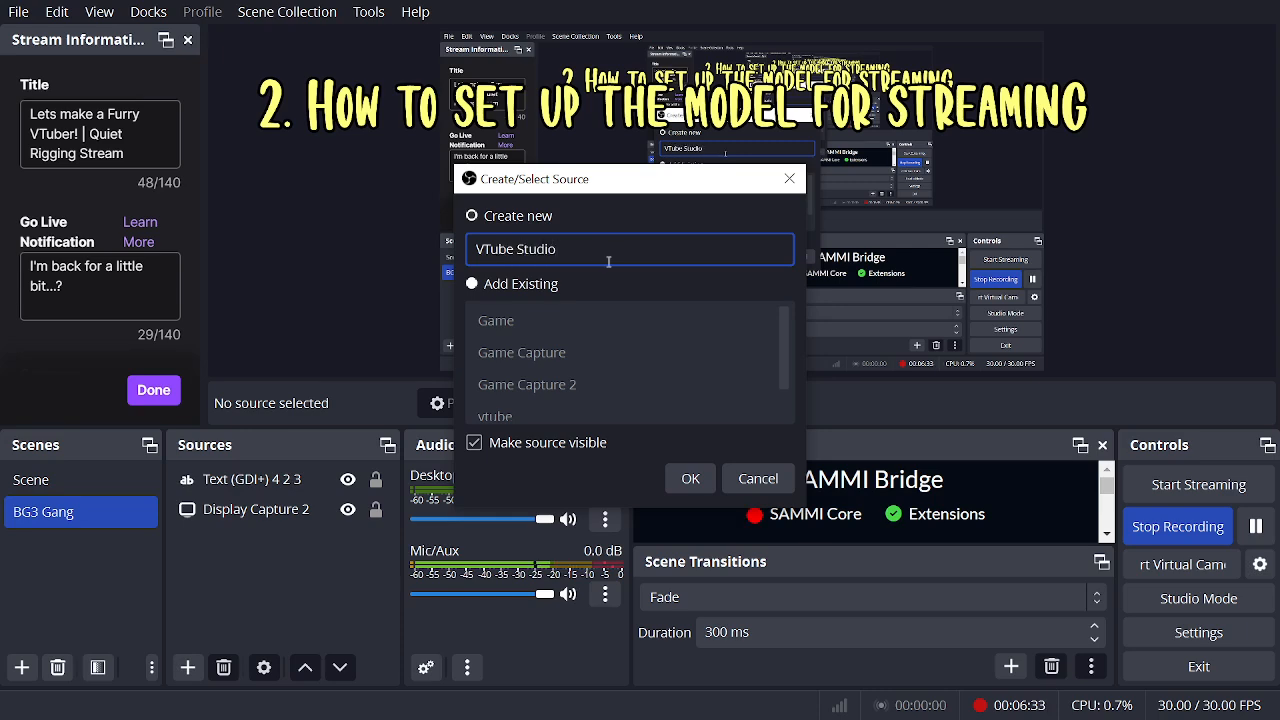
pyautogui.write(' Model')
pyautogui.click(690, 478)
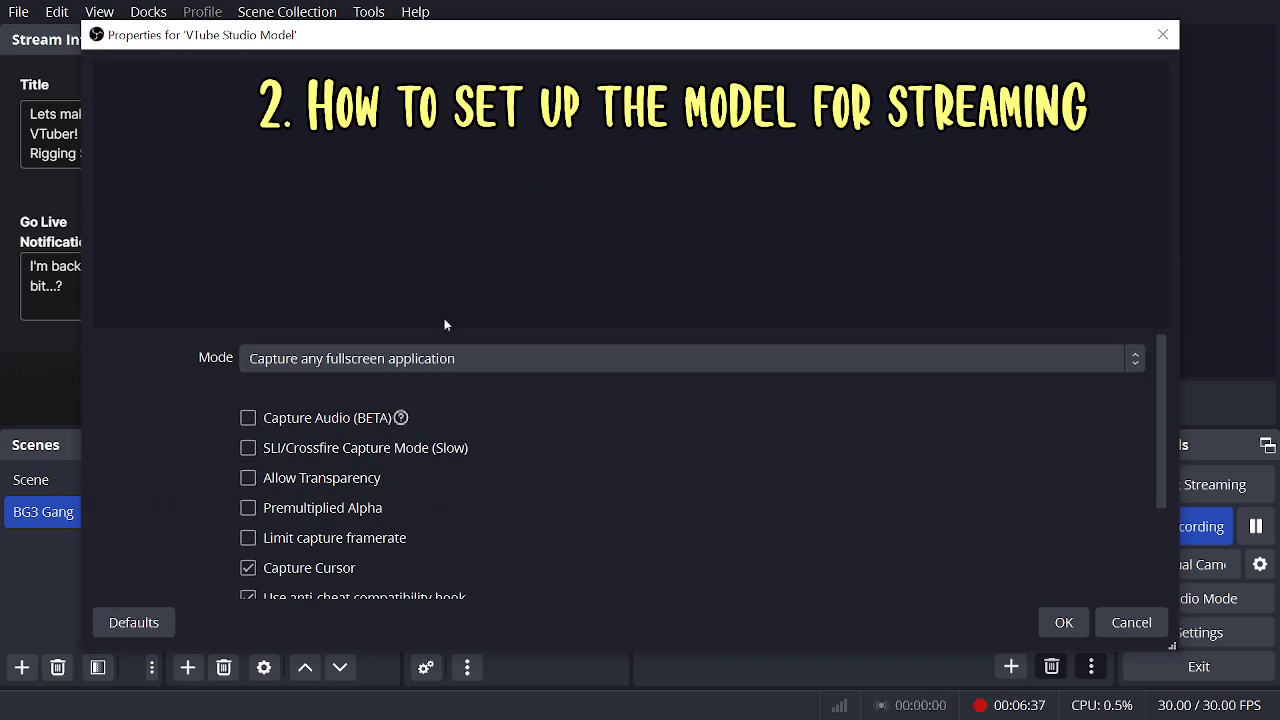
# Set the source's mode to Capture specific window and choose "[VTube Studio.exe]: VTube Studio" as the window
pyautogui.click(400, 358)
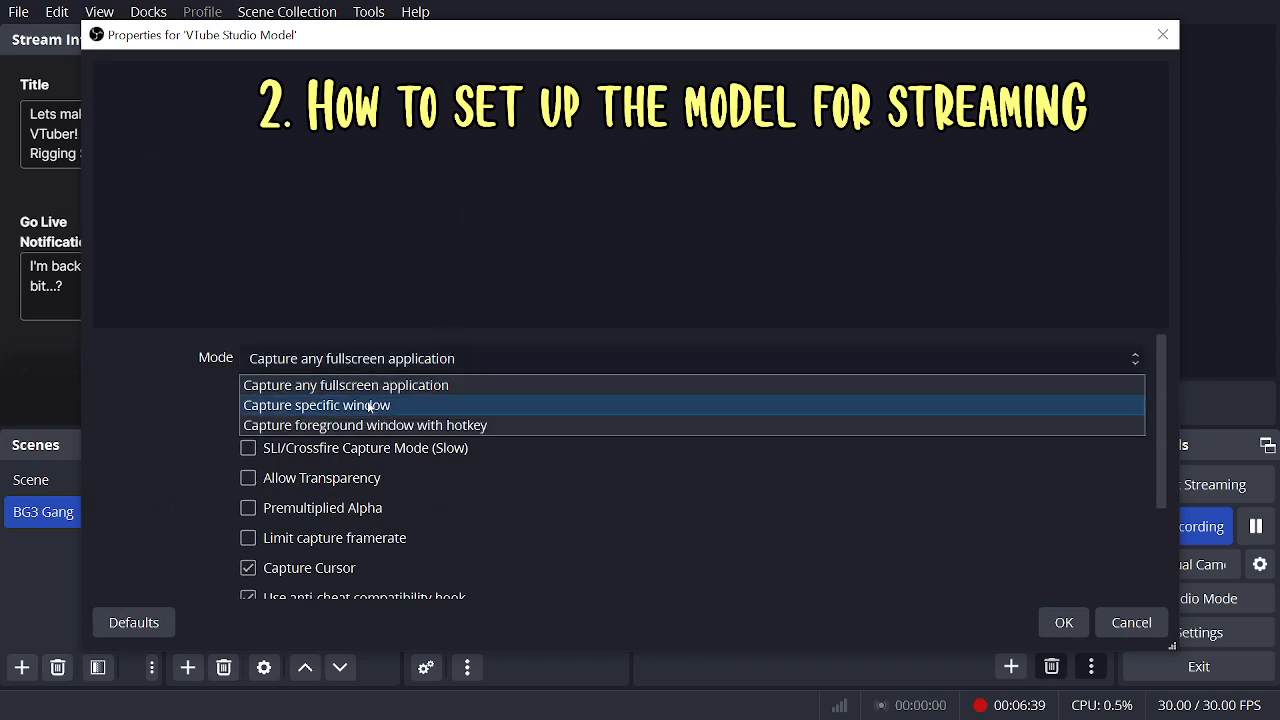
pyautogui.click(369, 405)
pyautogui.click(376, 396)
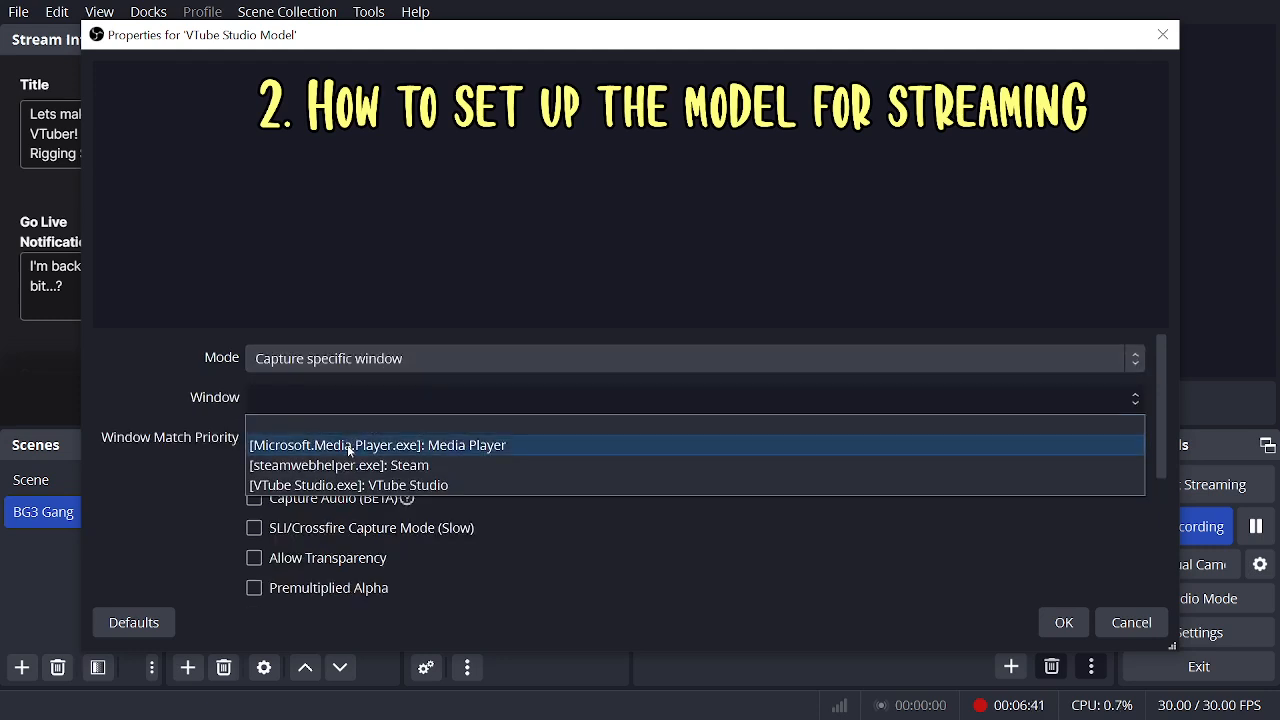
pyautogui.click(401, 487)
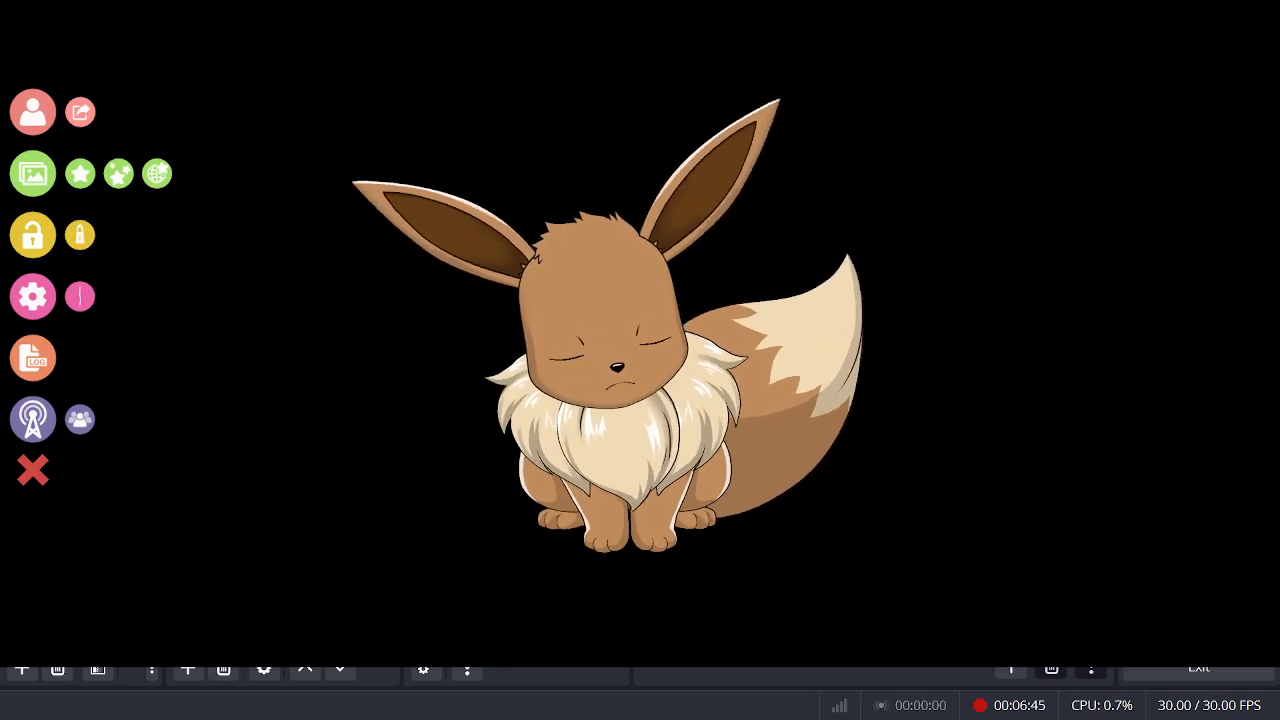
# Turn on Allow Transparency for the VTube Studio Model source and accept its properties
pyautogui.click(255, 534)
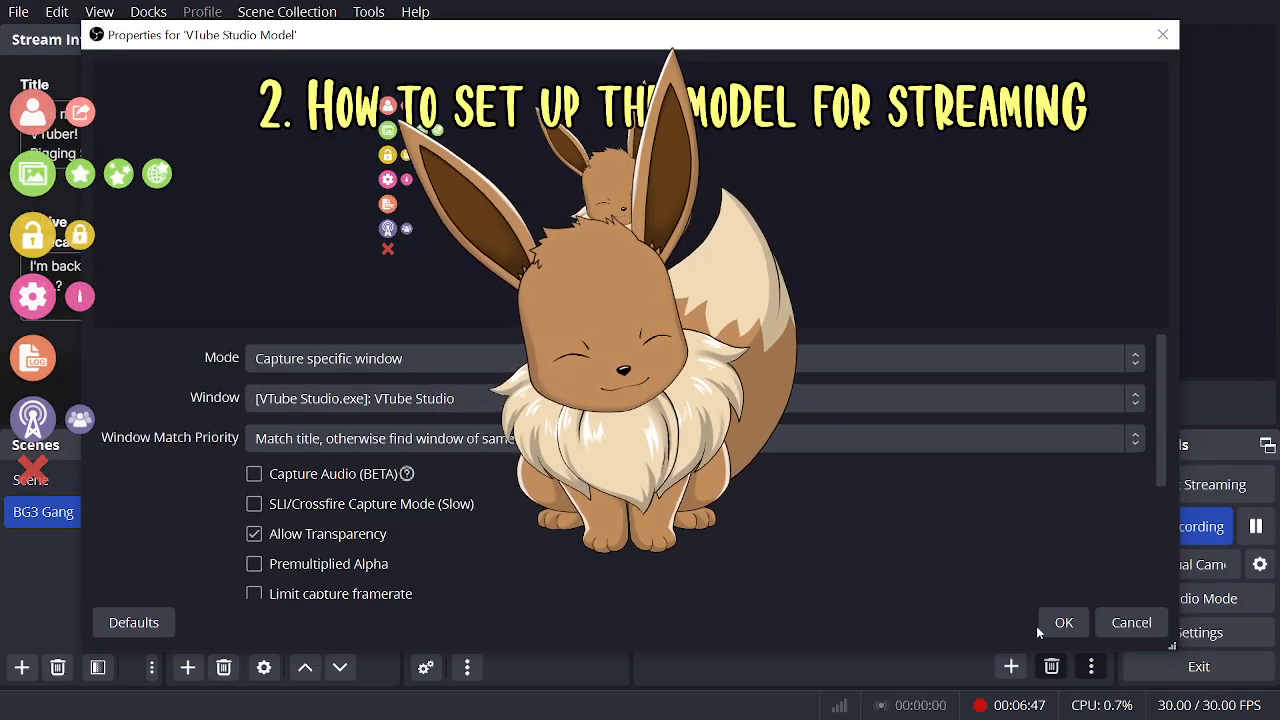
pyautogui.click(264, 535)
pyautogui.click(264, 535)
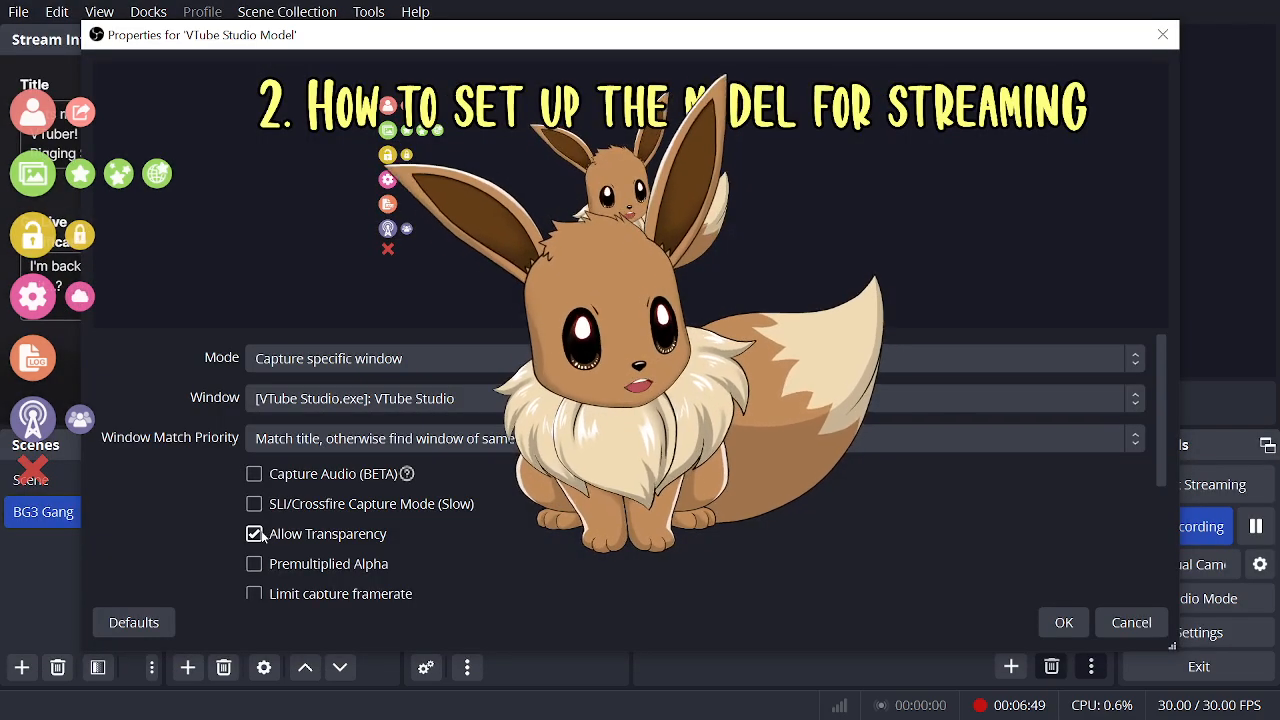
pyautogui.click(264, 535)
pyautogui.click(264, 535)
pyautogui.click(1076, 627)
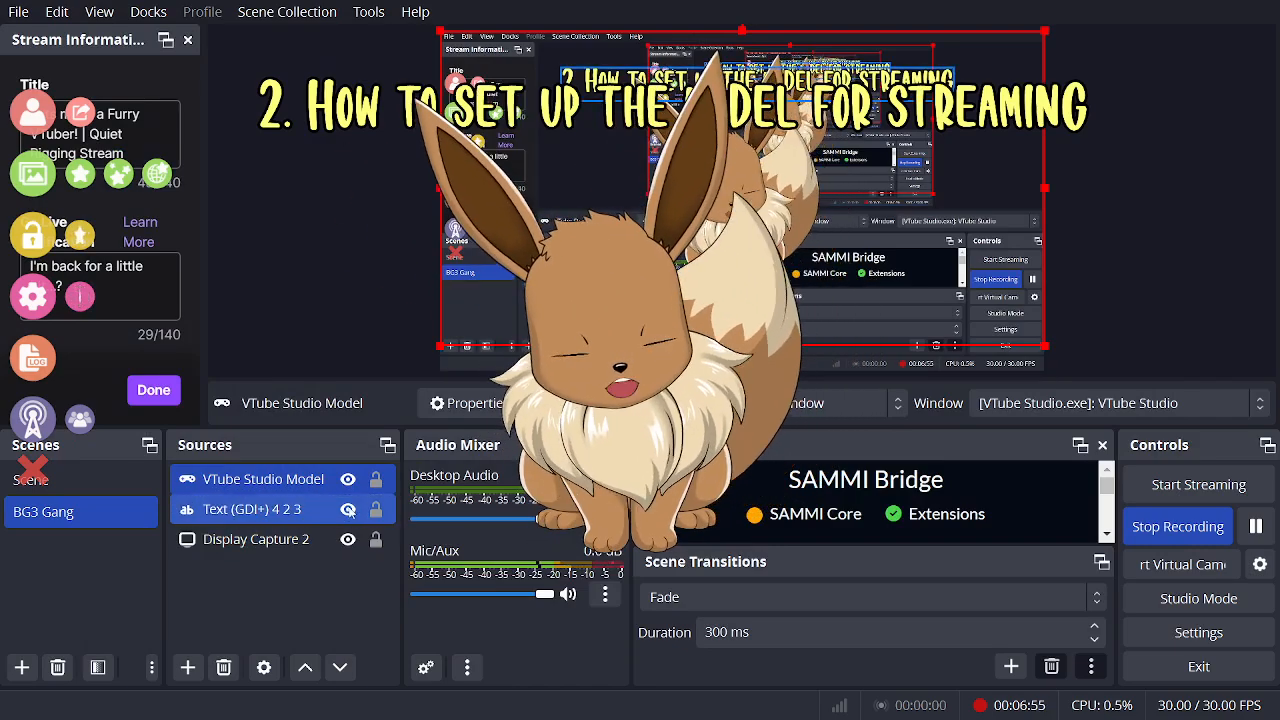
# Toggle the visibility of the Display Capture 2 source off and on again, and move the Eevee model toward the scene's lower-right corner
pyautogui.click(347, 539)
pyautogui.click(349, 539)
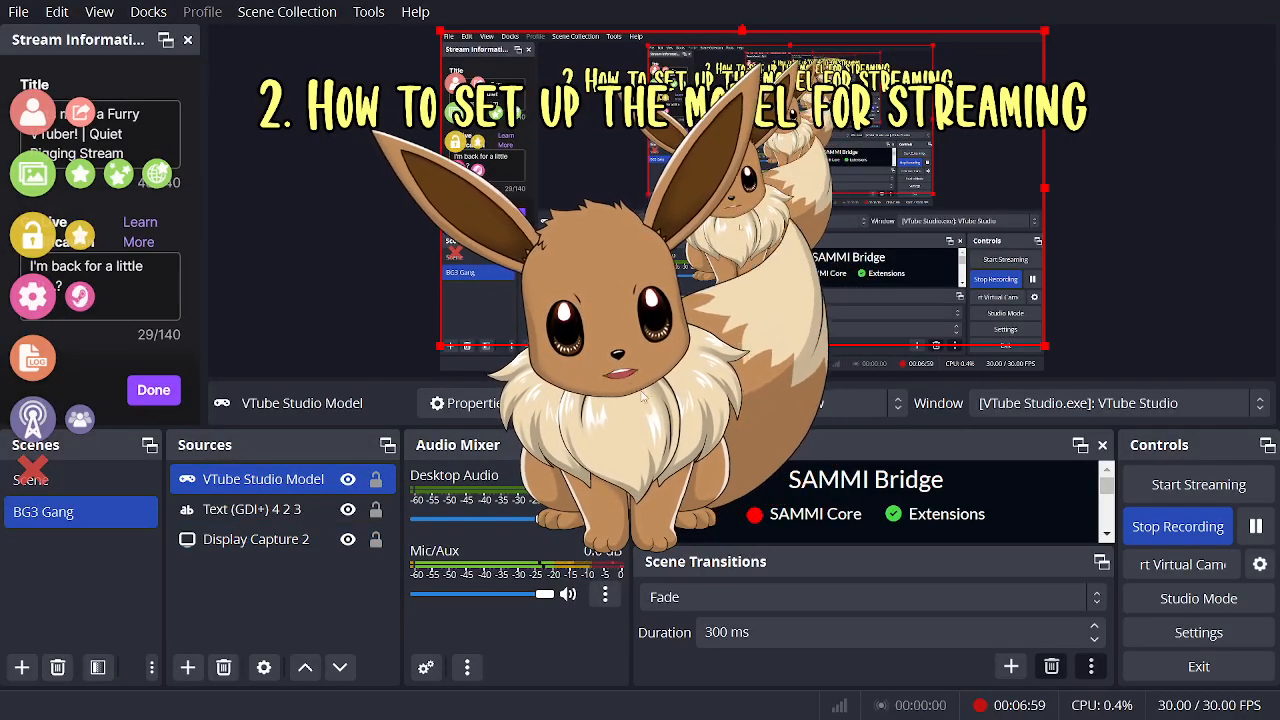
pyautogui.moveTo(628, 437); pyautogui.dragTo(1056, 531)
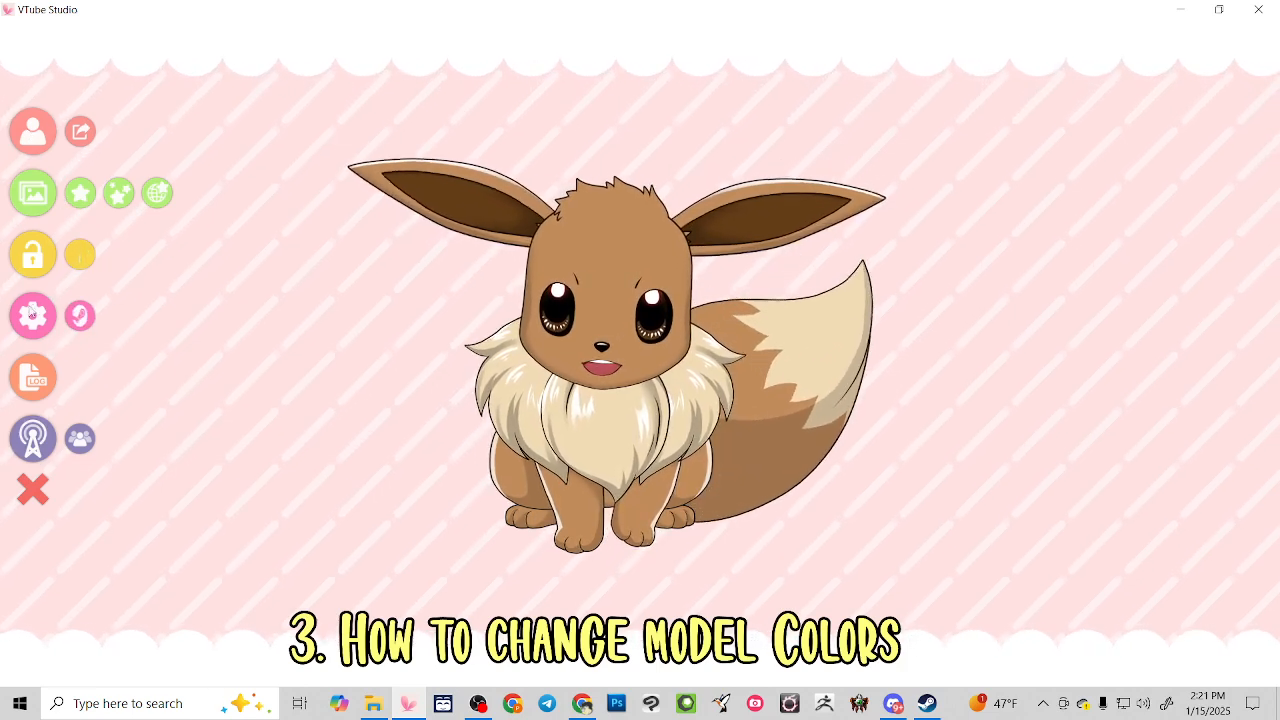
# In VTube Studio's hotkey settings, switch the Eevee through its colors to plain white, apply Hairstyle 2, and look through the expression hotkeys
pyautogui.click(40, 316)
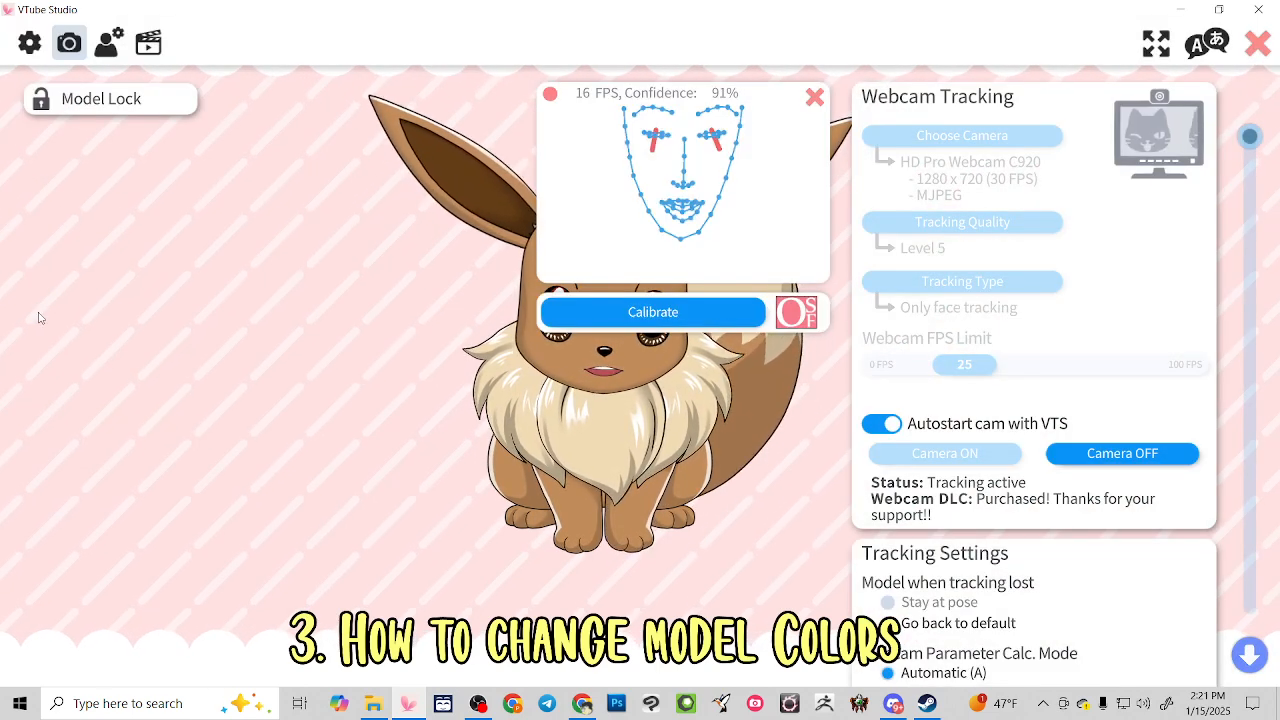
pyautogui.click(148, 43)
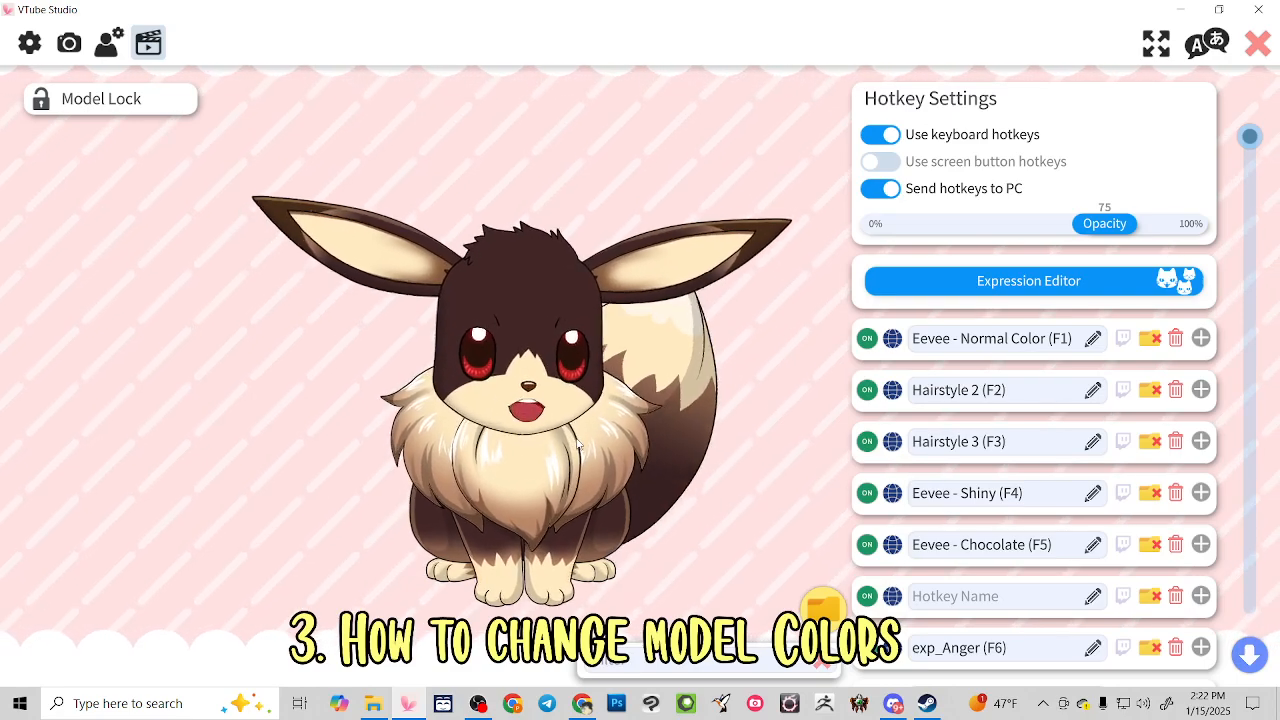
pyautogui.press('F1')
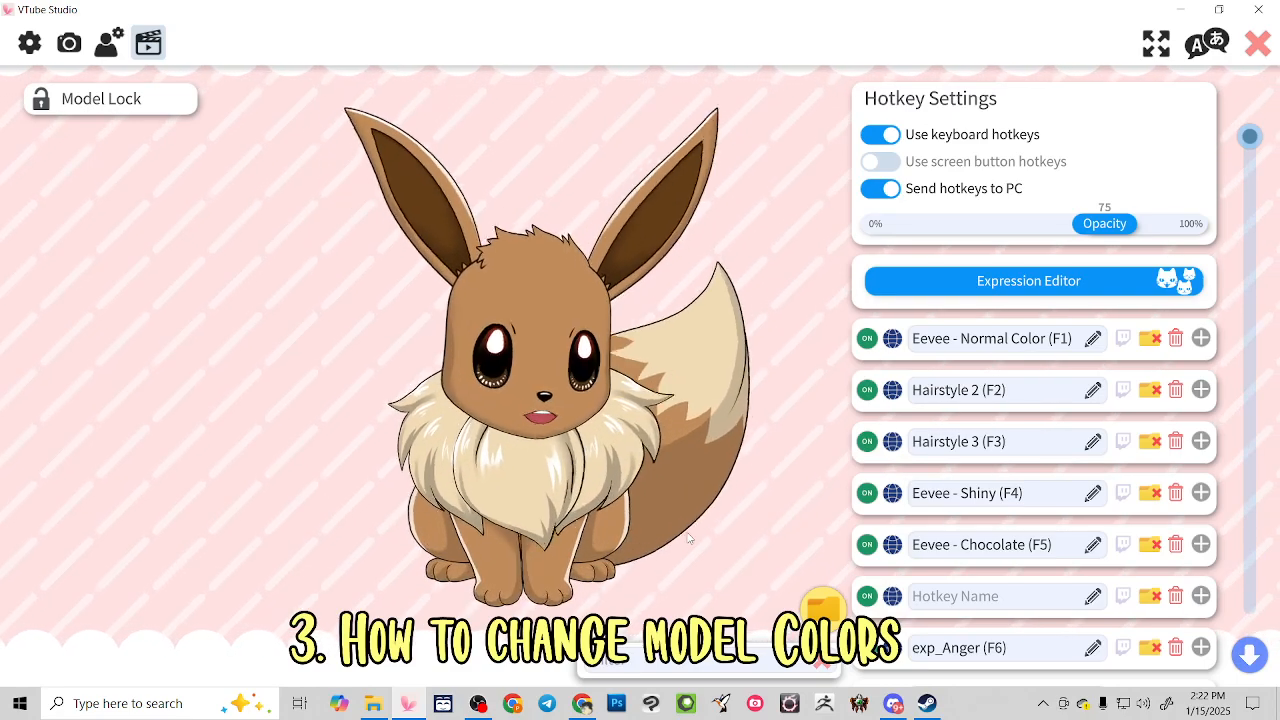
pyautogui.press('F4')
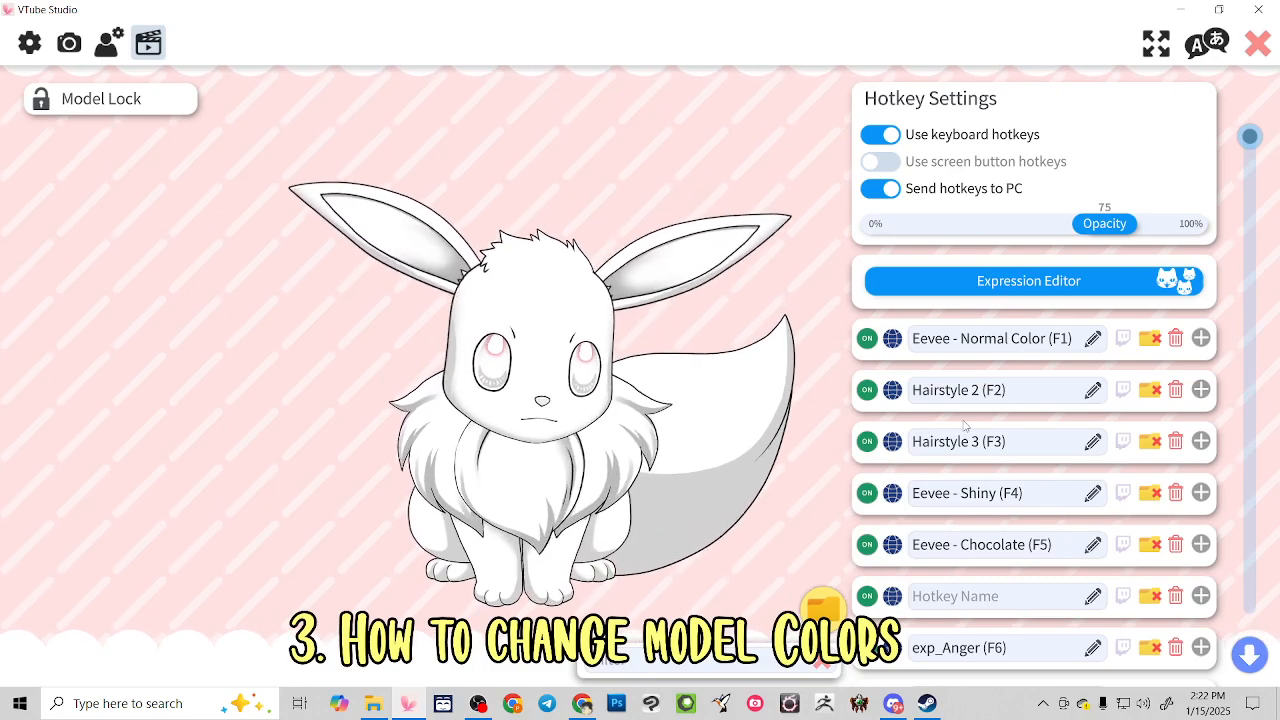
pyautogui.press('F2')
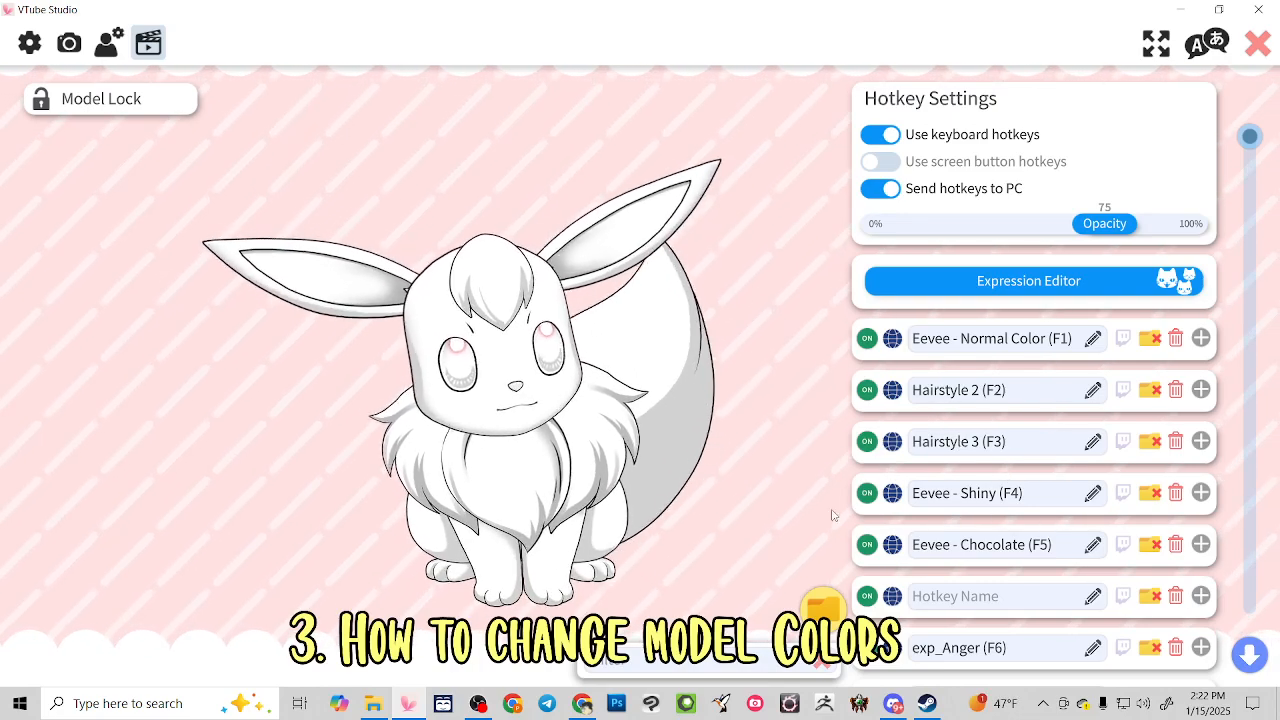
pyautogui.scroll(-5, 1000, 497)
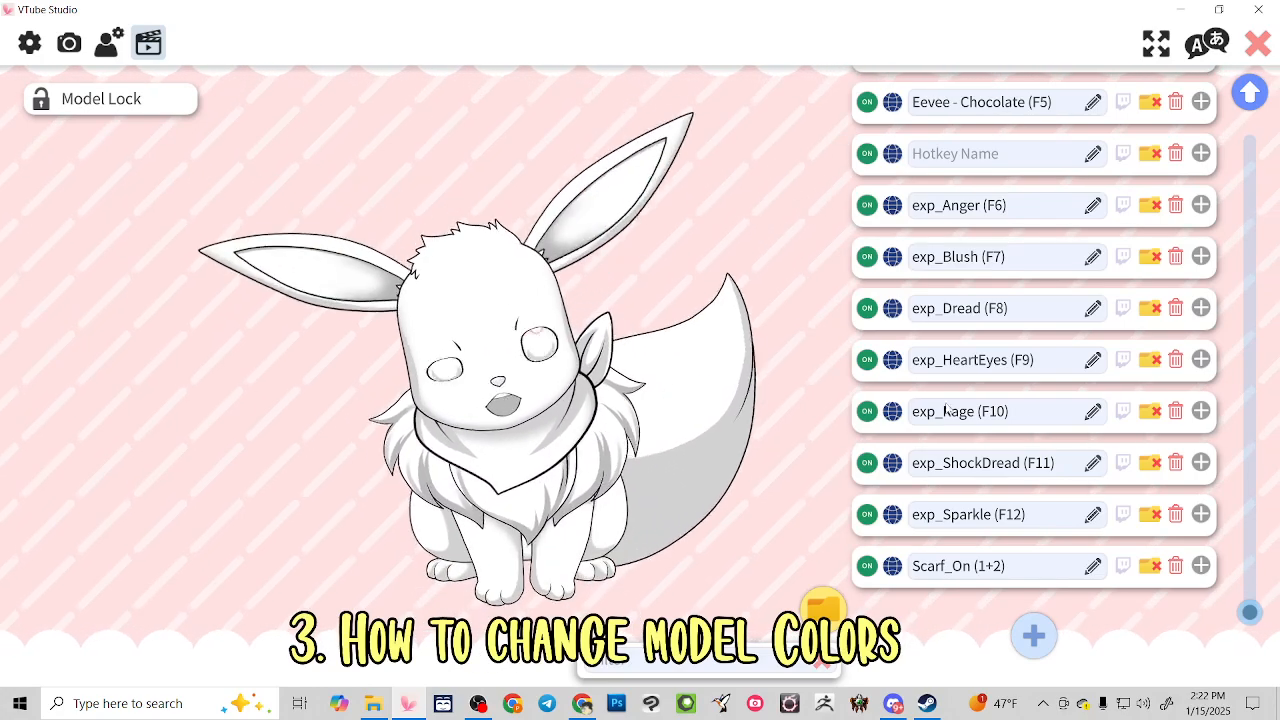
pyautogui.scroll(5, 1037, 402)
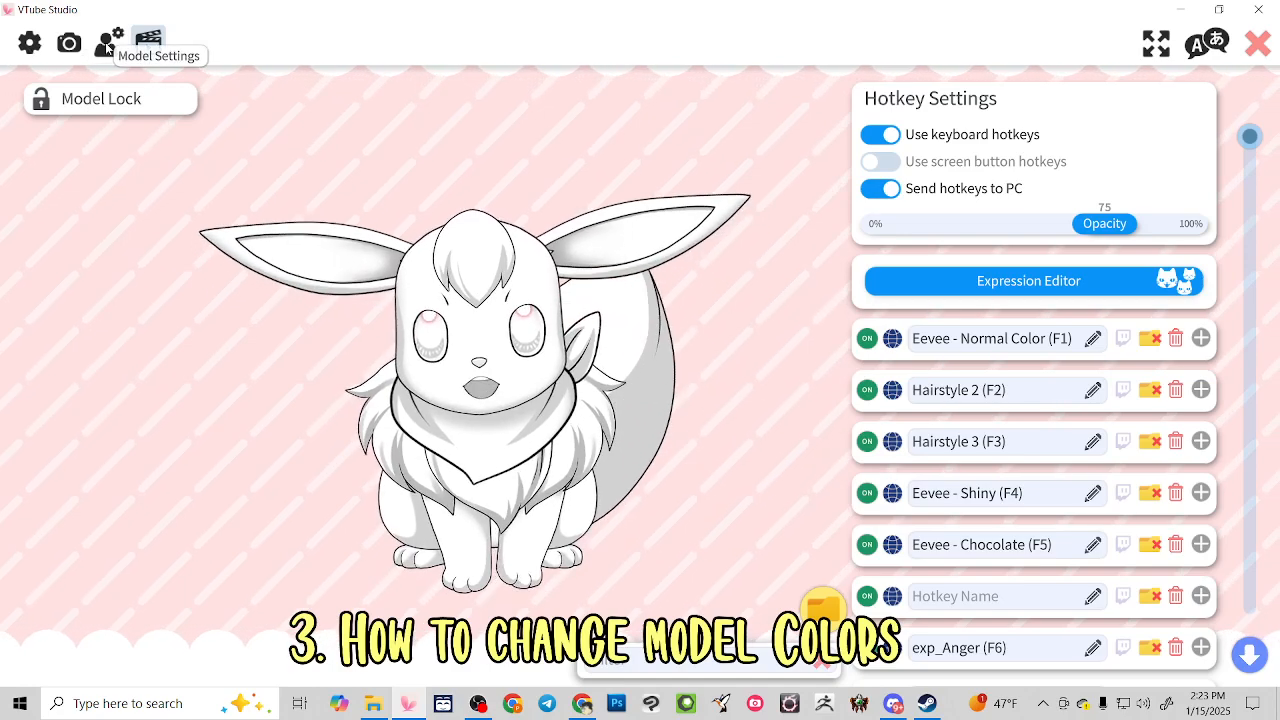
# Open the model customization for the Eevee and choose Customize multiply/screen color for ArtMeshes
pyautogui.click(106, 45)
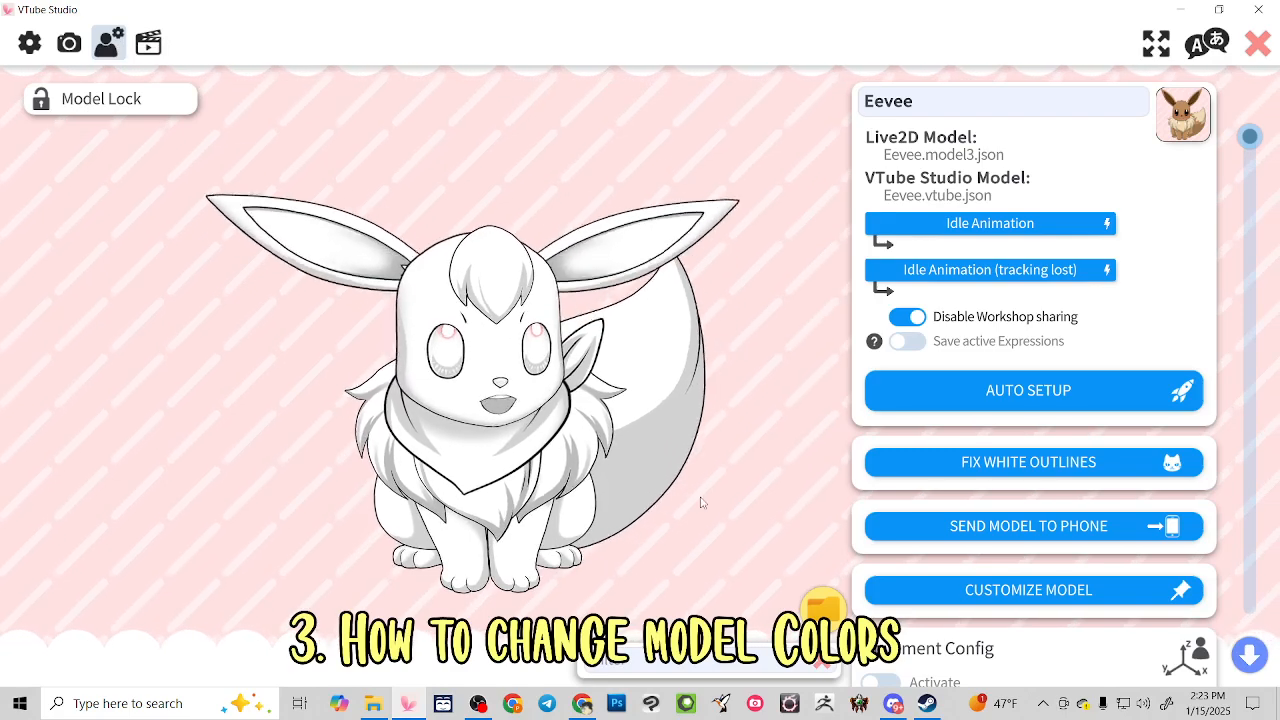
pyautogui.click(1027, 589)
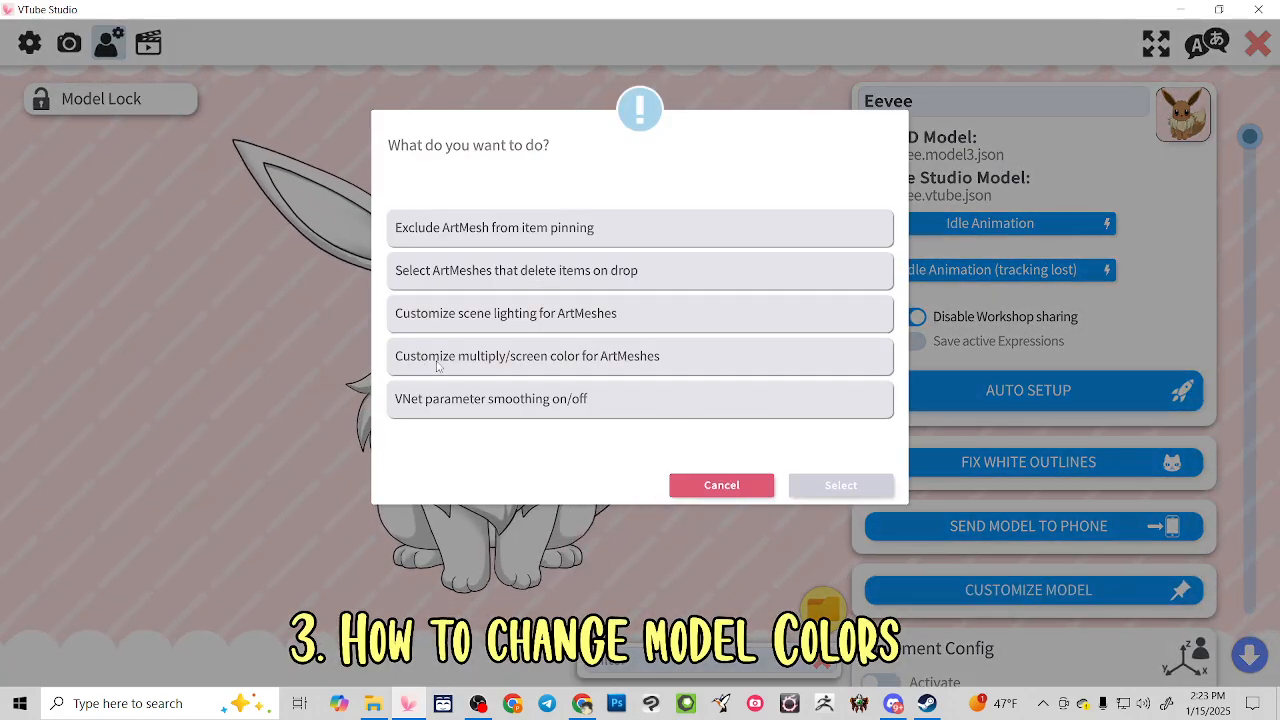
pyautogui.click(553, 358)
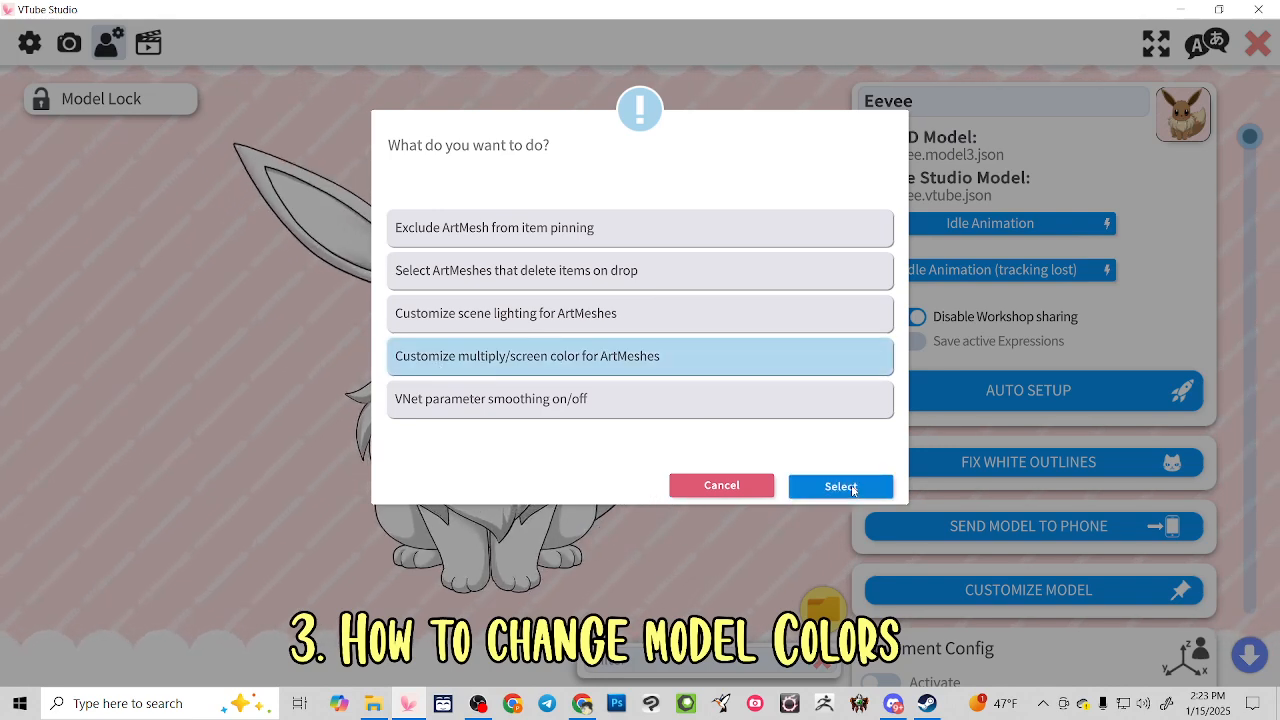
pyautogui.click(840, 486)
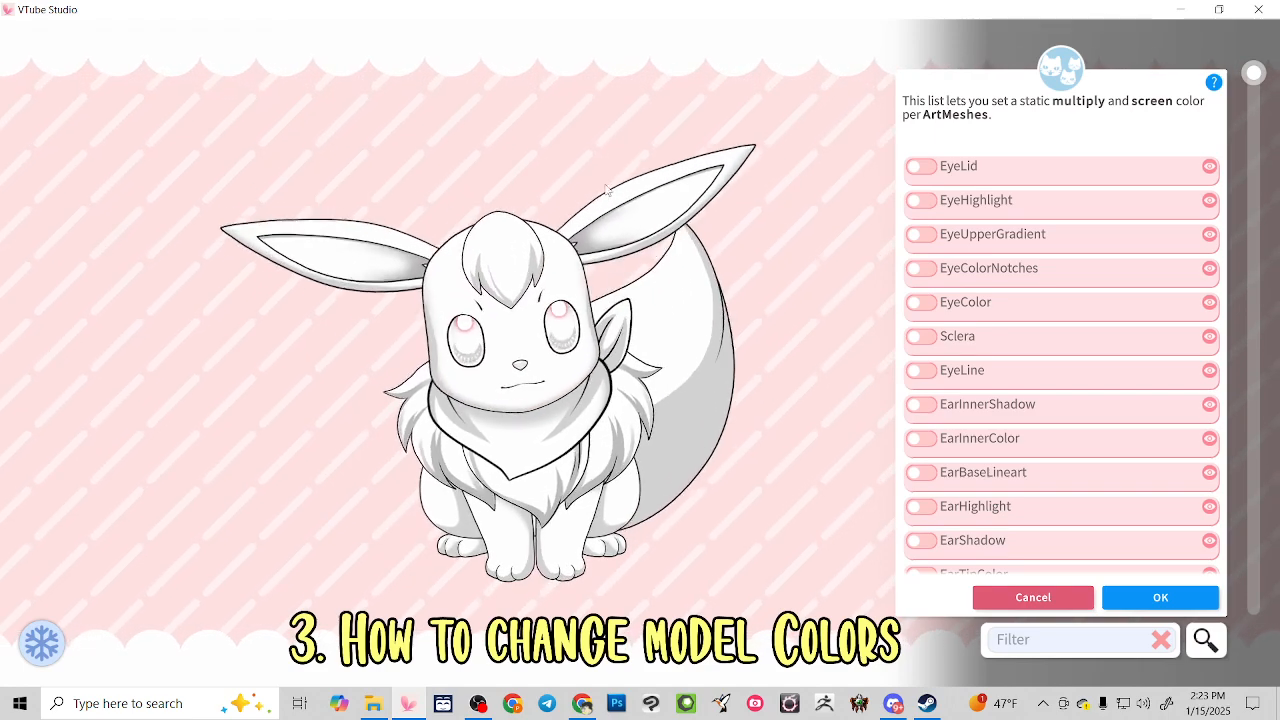
# Pick the Eevee's head, enable color customization for HeadBaseColor, and set its multiply color to dark gray #383838
pyautogui.click(580, 281)
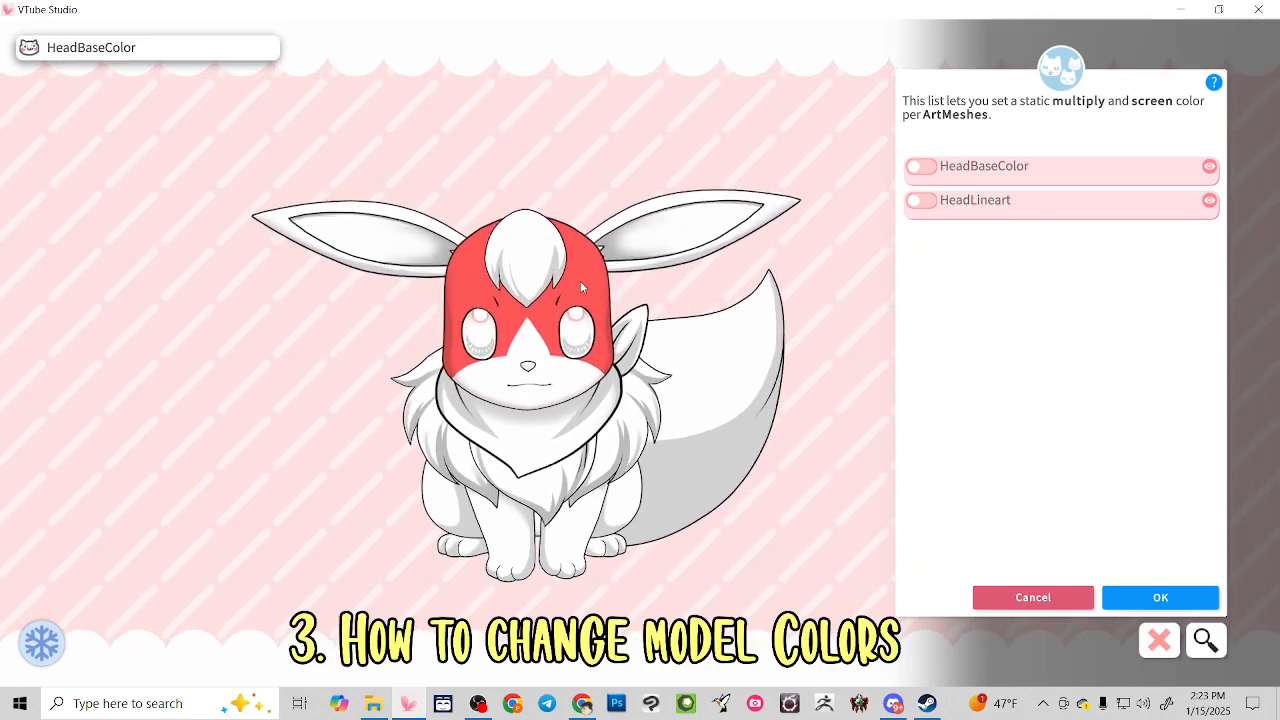
pyautogui.click(920, 166)
pyautogui.moveTo(1100, 297)
pyautogui.mouseDown()
pyautogui.moveTo(1047, 277)
pyautogui.moveTo(1150, 240)
pyautogui.moveTo(1118, 374)
pyautogui.moveTo(1040, 384)
pyautogui.moveTo(1017, 290)
pyautogui.moveTo(1112, 316)
pyautogui.mouseUp()
pyautogui.moveTo(1109, 426)
pyautogui.mouseDown()
pyautogui.moveTo(1142, 426)
pyautogui.moveTo(1124, 432)
pyautogui.mouseUp()
pyautogui.moveTo(1070, 308); pyautogui.dragTo(1031, 294)
pyautogui.moveTo(1090, 429); pyautogui.dragTo(1088, 427)
pyautogui.moveTo(1042, 304)
pyautogui.mouseDown()
pyautogui.moveTo(1020, 316)
pyautogui.moveTo(968, 304)
pyautogui.moveTo(944, 345)
pyautogui.mouseUp()
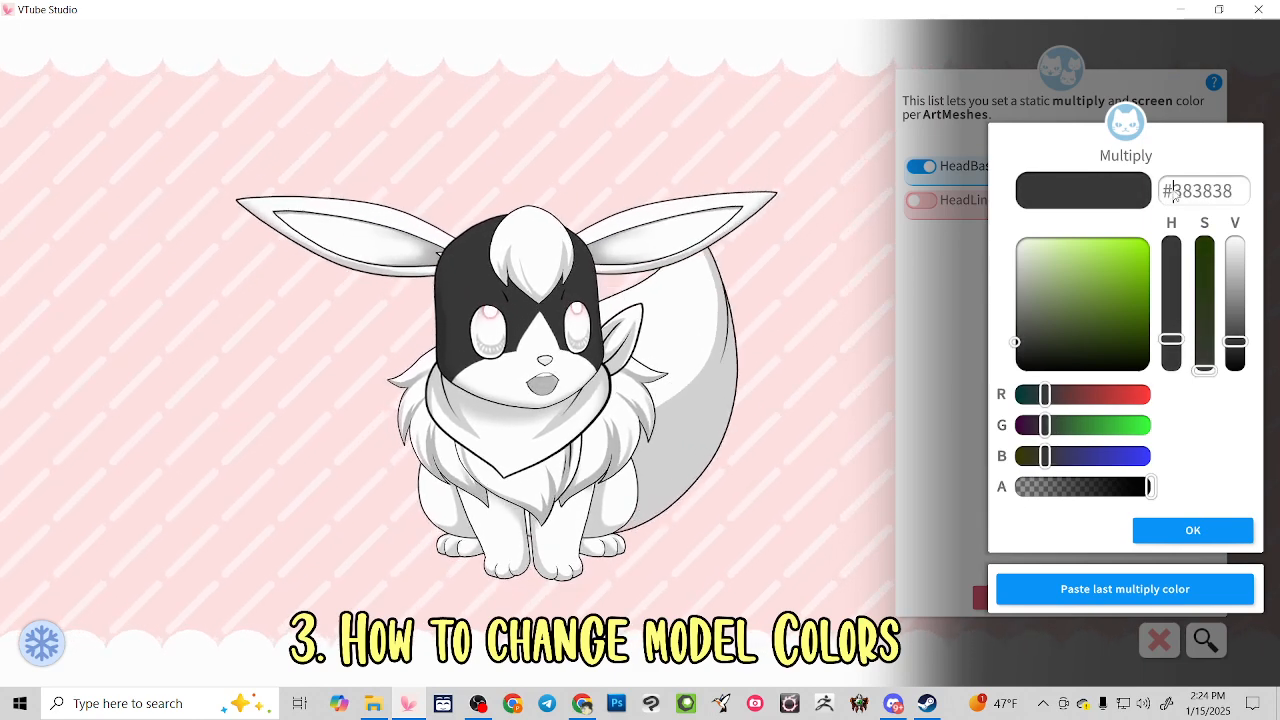
# Copy the multiply color's hex code and note it in a new Notepad document as "Base Color: 383838"
pyautogui.moveTo(1175, 196); pyautogui.dragTo(1247, 201)
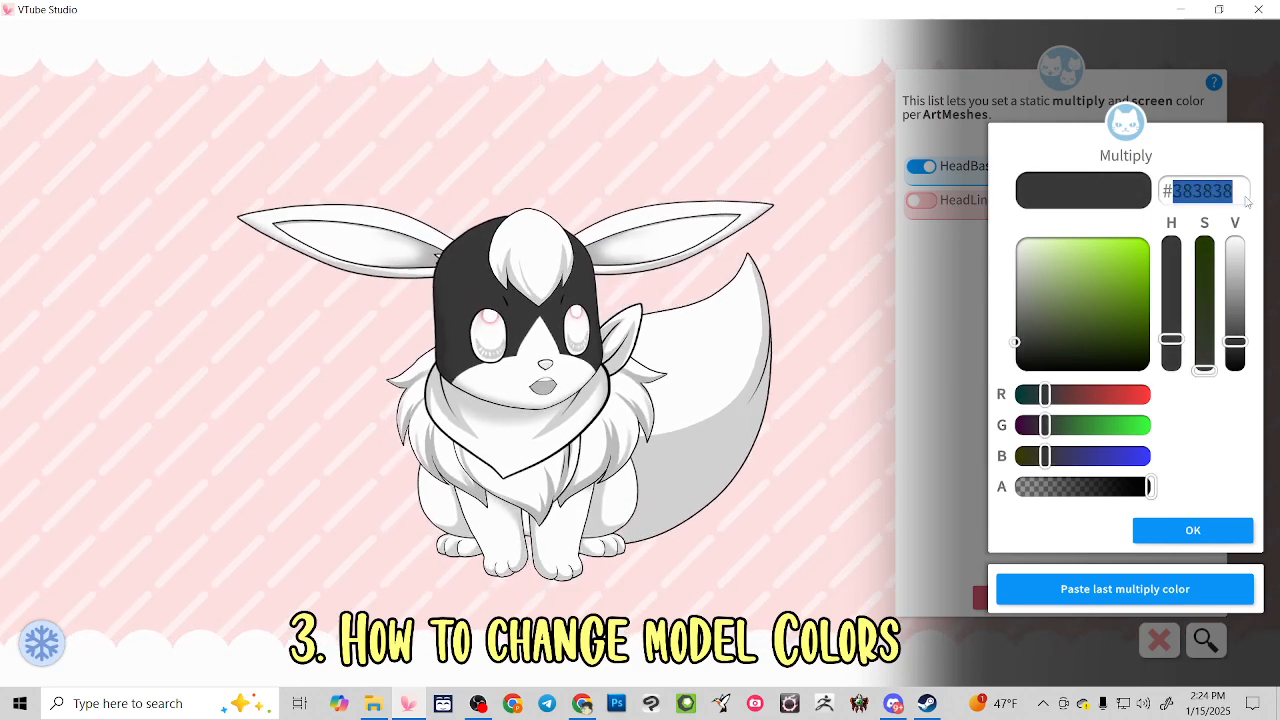
pyautogui.click(160, 703)
pyautogui.write('no')
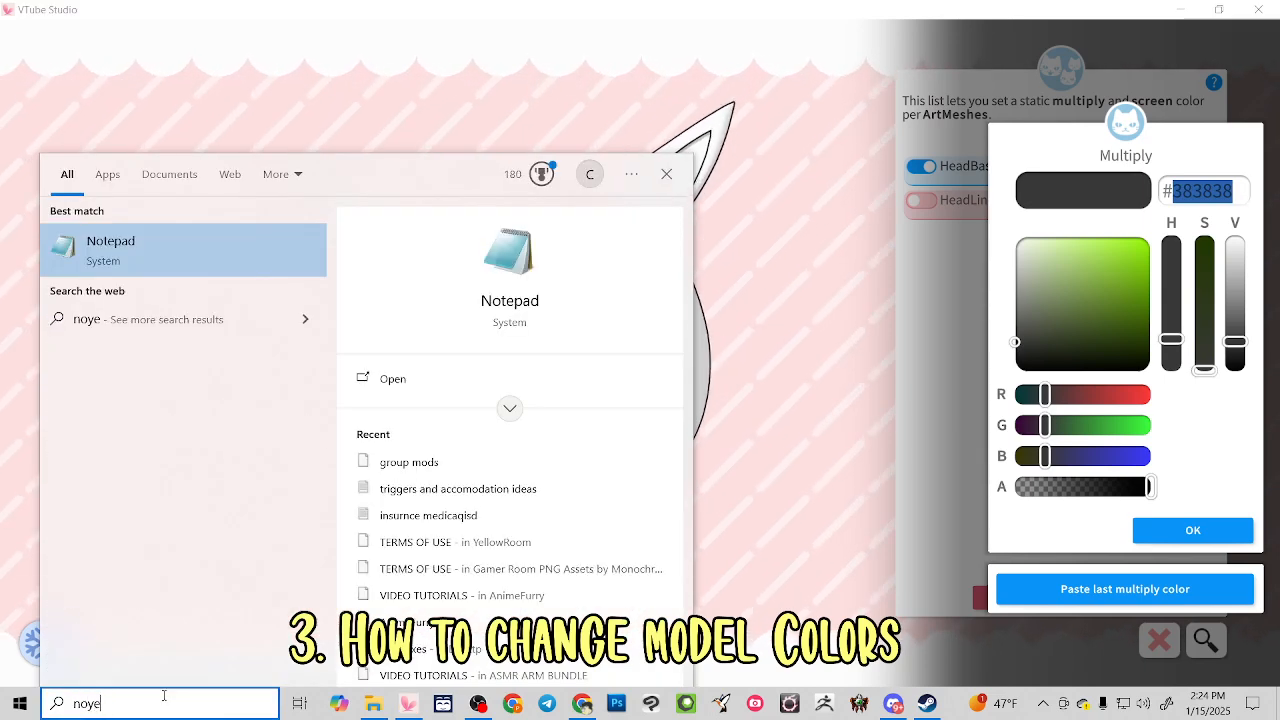
pyautogui.write('ye')
pyautogui.press('Return')
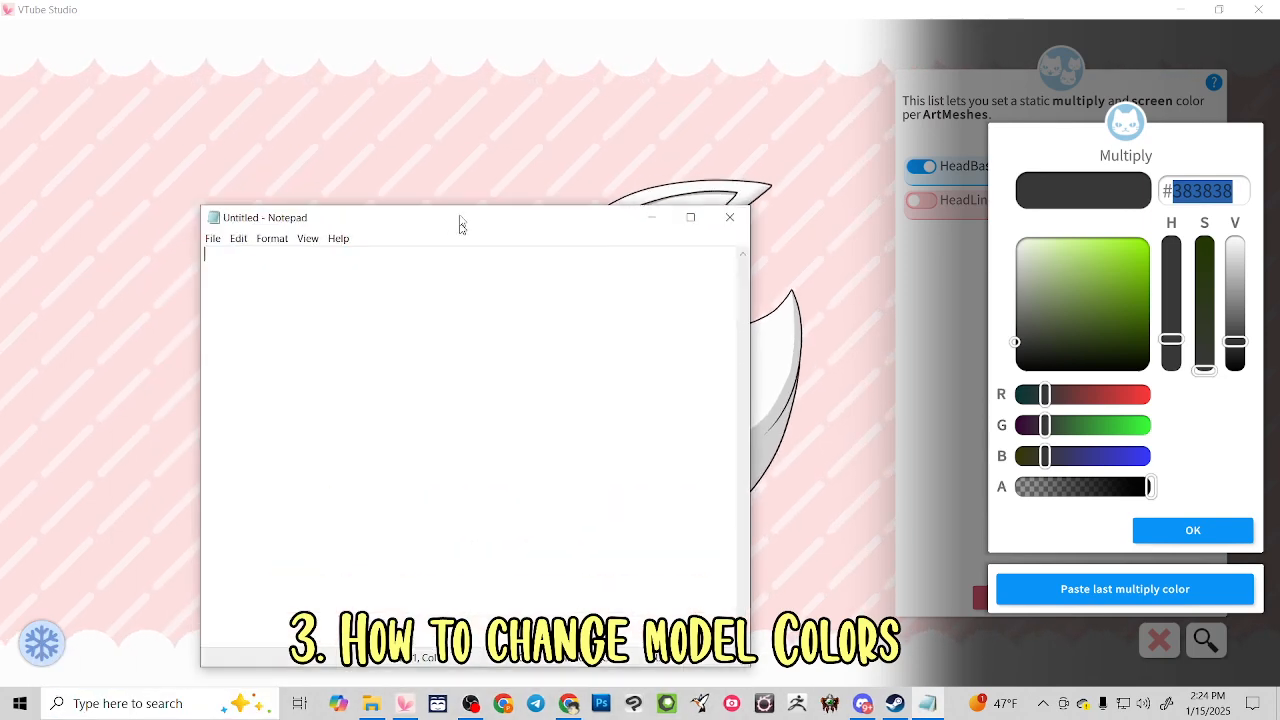
pyautogui.moveTo(457, 220); pyautogui.dragTo(479, 103)
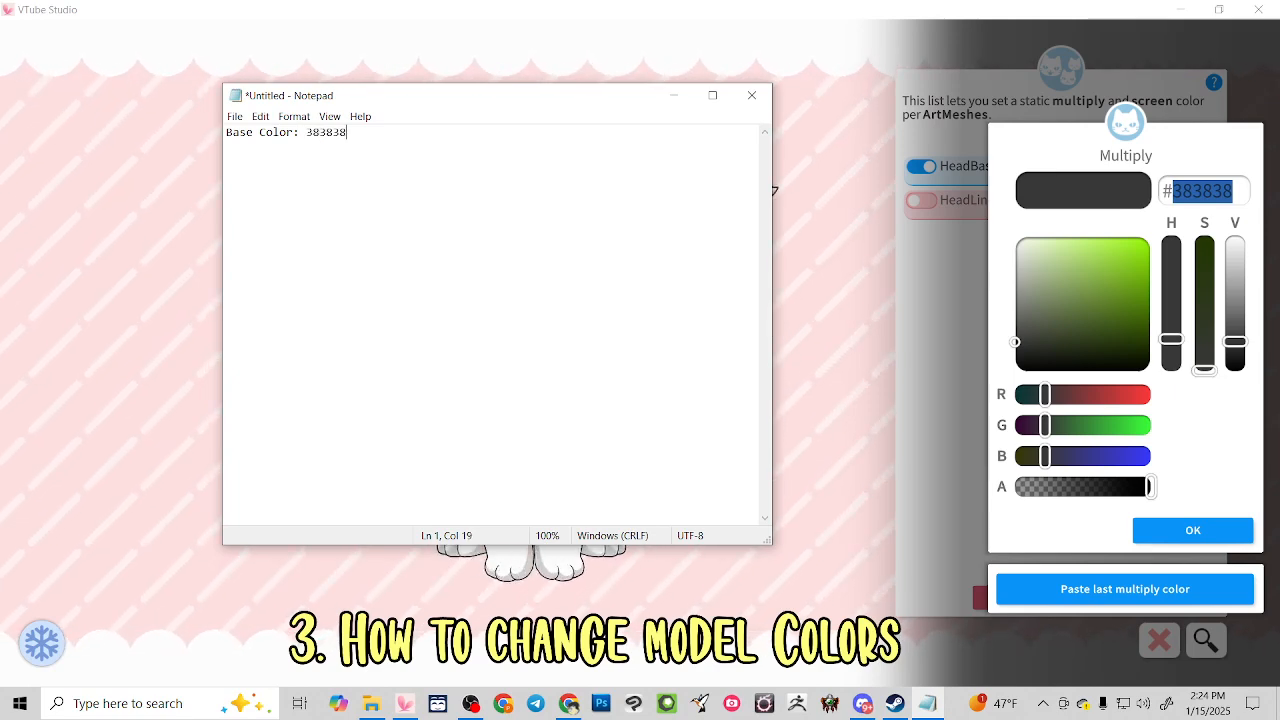
pyautogui.moveTo(476, 97); pyautogui.dragTo(377, 278)
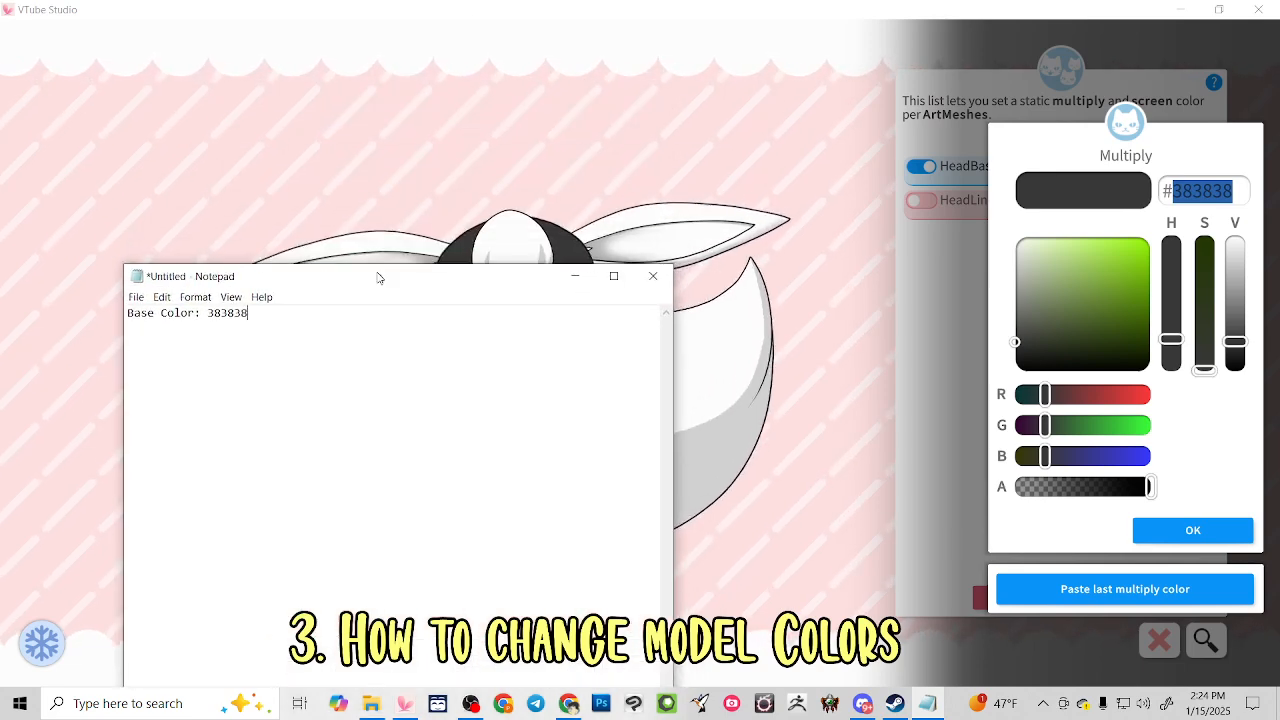
# Back in VTube Studio, try 838383 as the hex code of HeadBaseColor's multiply color, and clear it again
pyautogui.click(1219, 207)
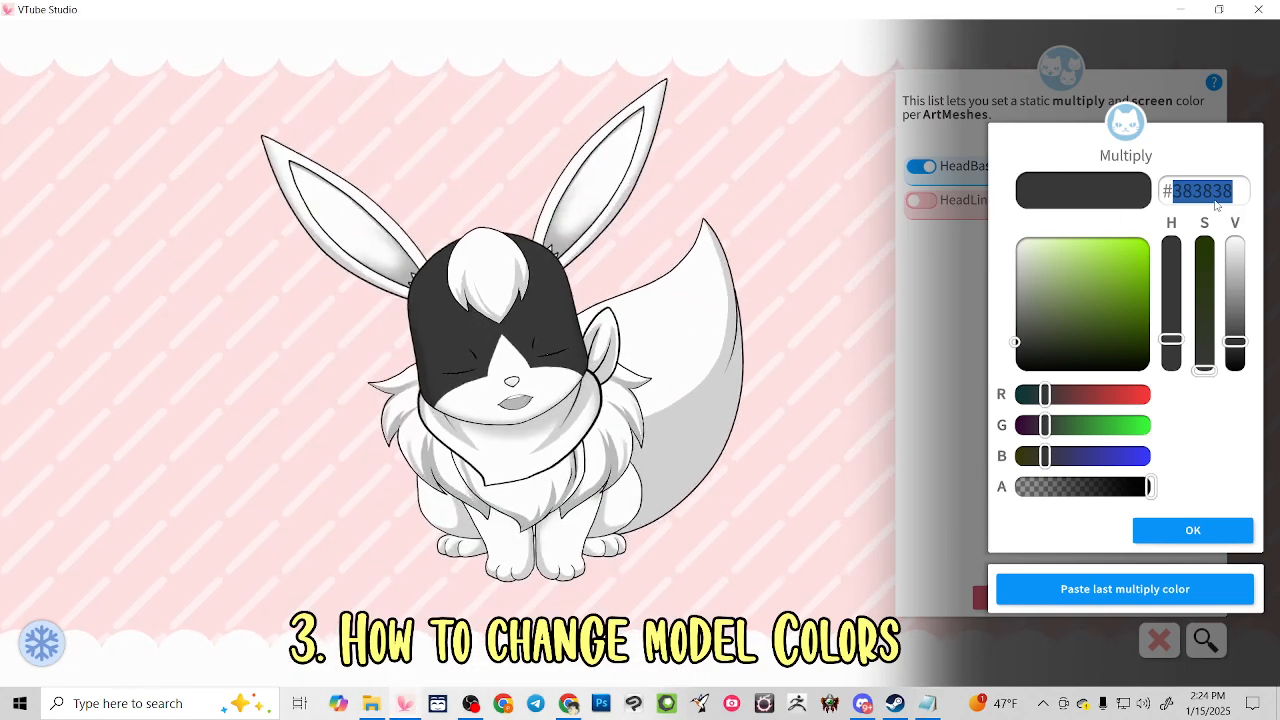
pyautogui.press('BackSpace')
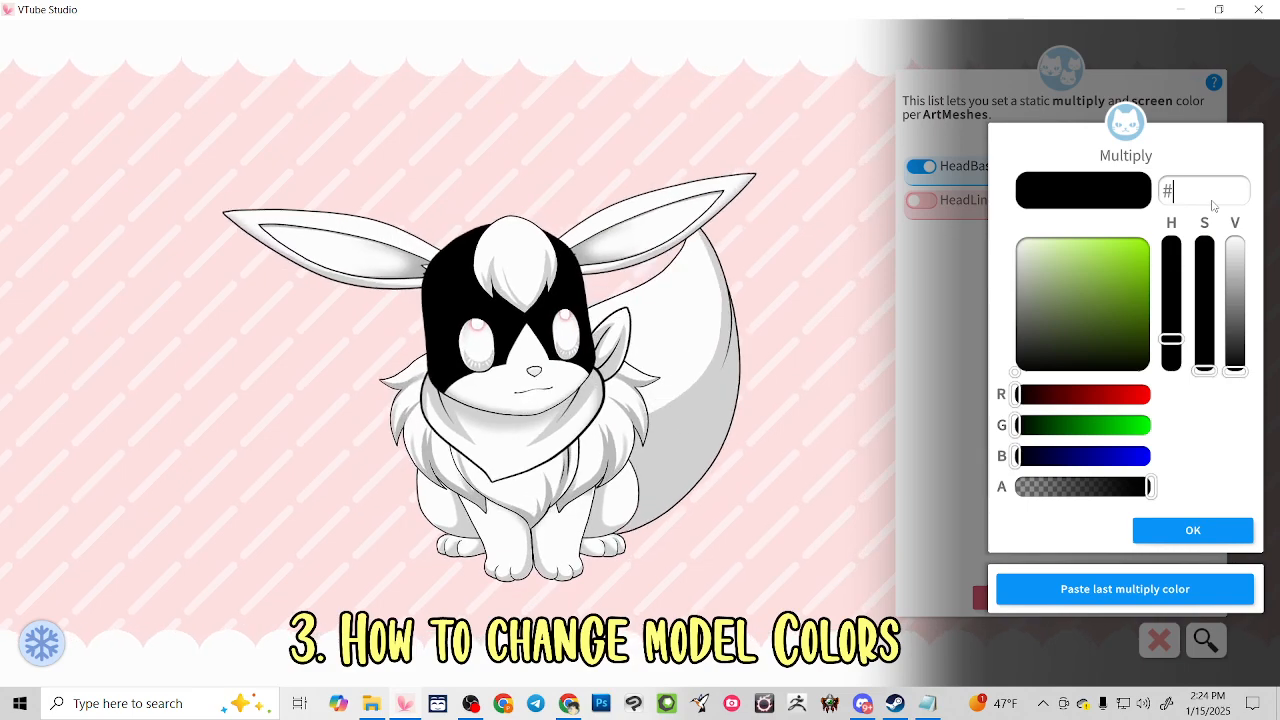
pyautogui.write('8383')
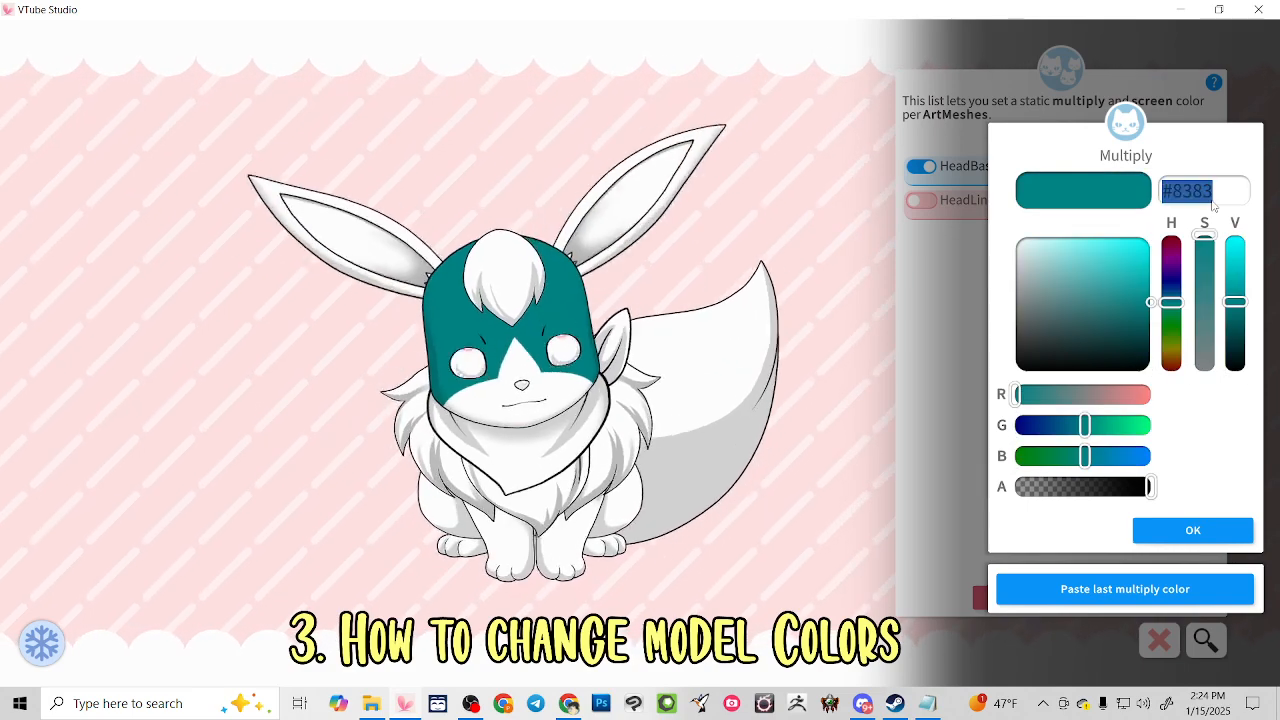
pyautogui.write('83')
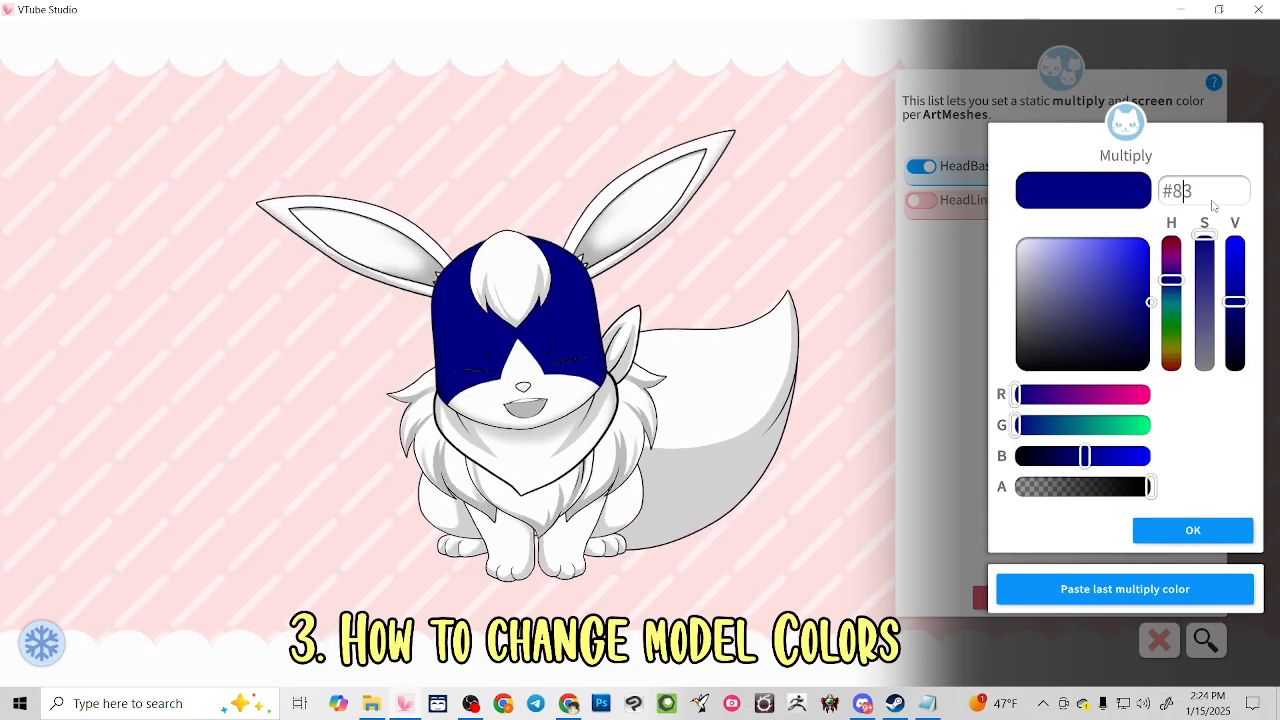
pyautogui.write('8383')
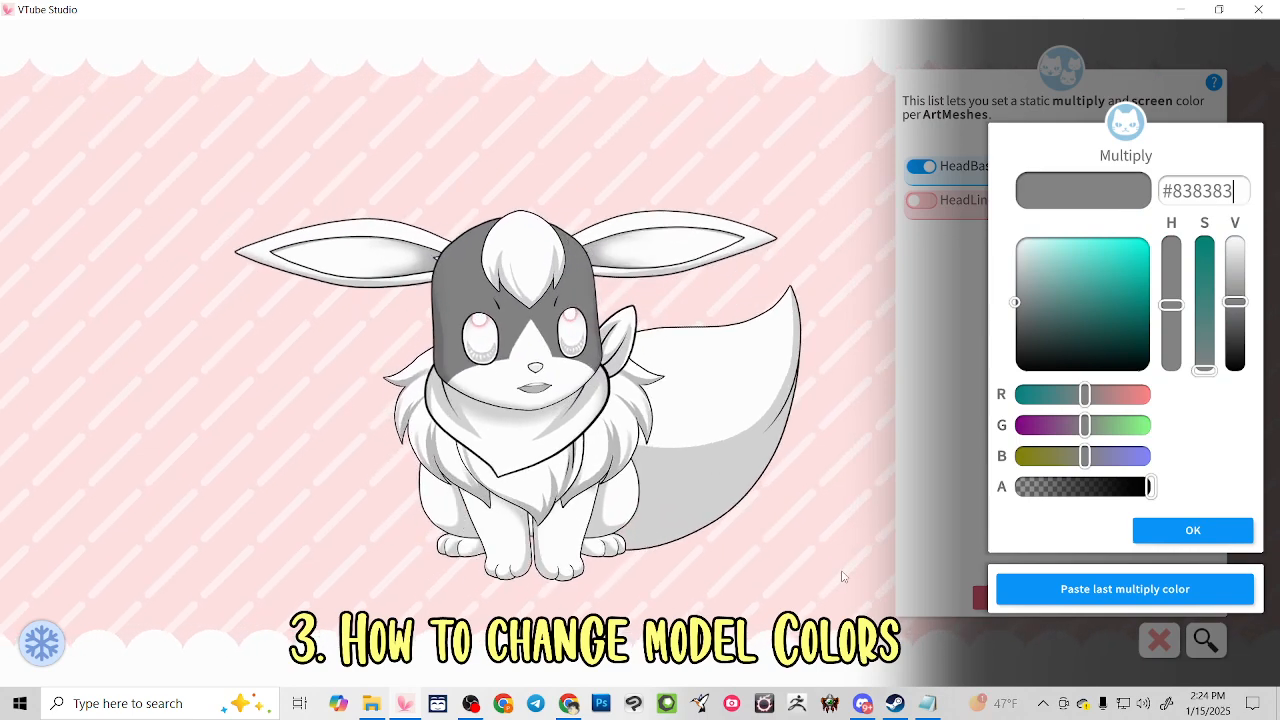
pyautogui.press('BackSpace')
pyautogui.press('BackSpace')
pyautogui.press('BackSpace')
pyautogui.press('BackSpace')
pyautogui.press('BackSpace')
pyautogui.press('BackSpace')
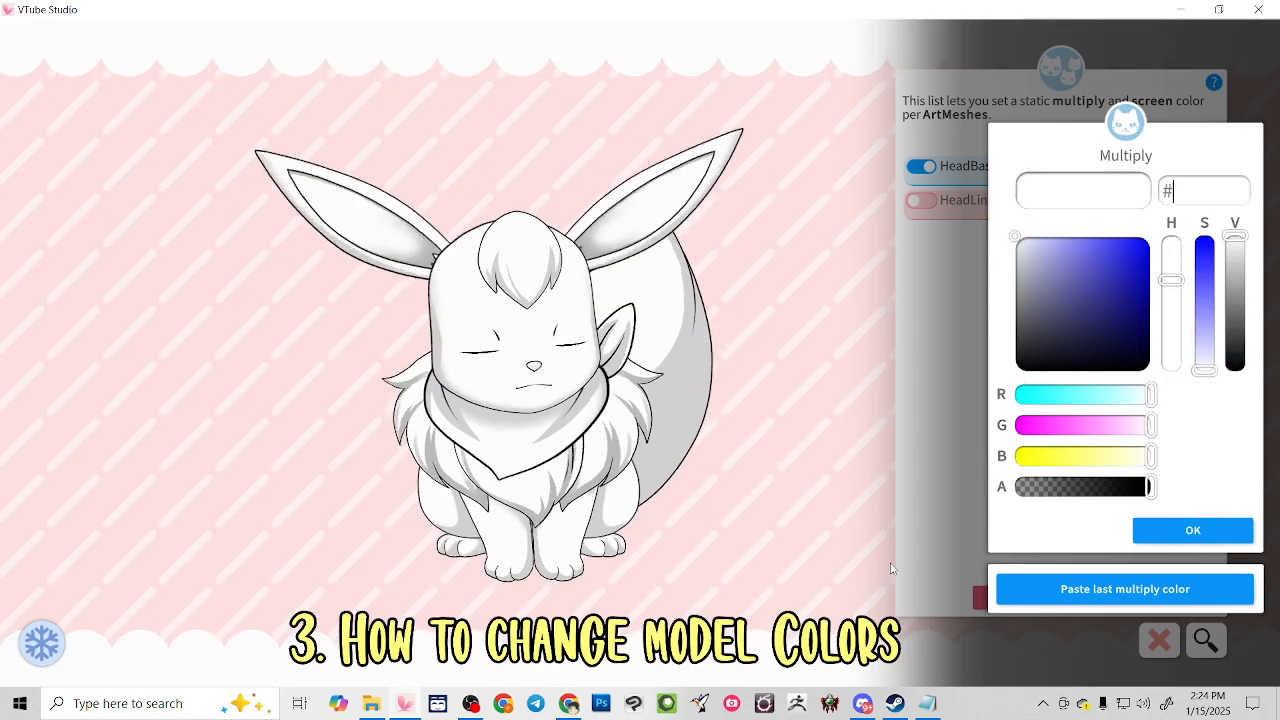
# Set HeadBaseColor's multiply color to #383838 and accept its multiply and screen colors
pyautogui.write('3')
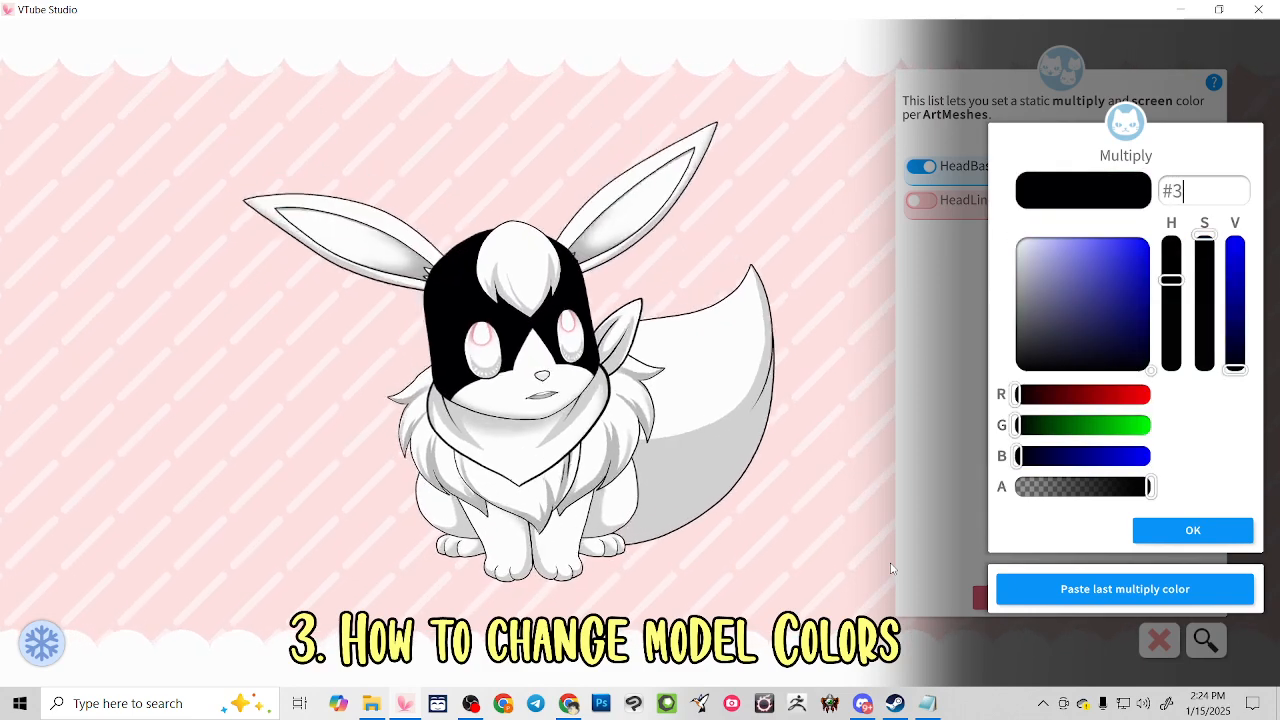
pyautogui.write('83838')
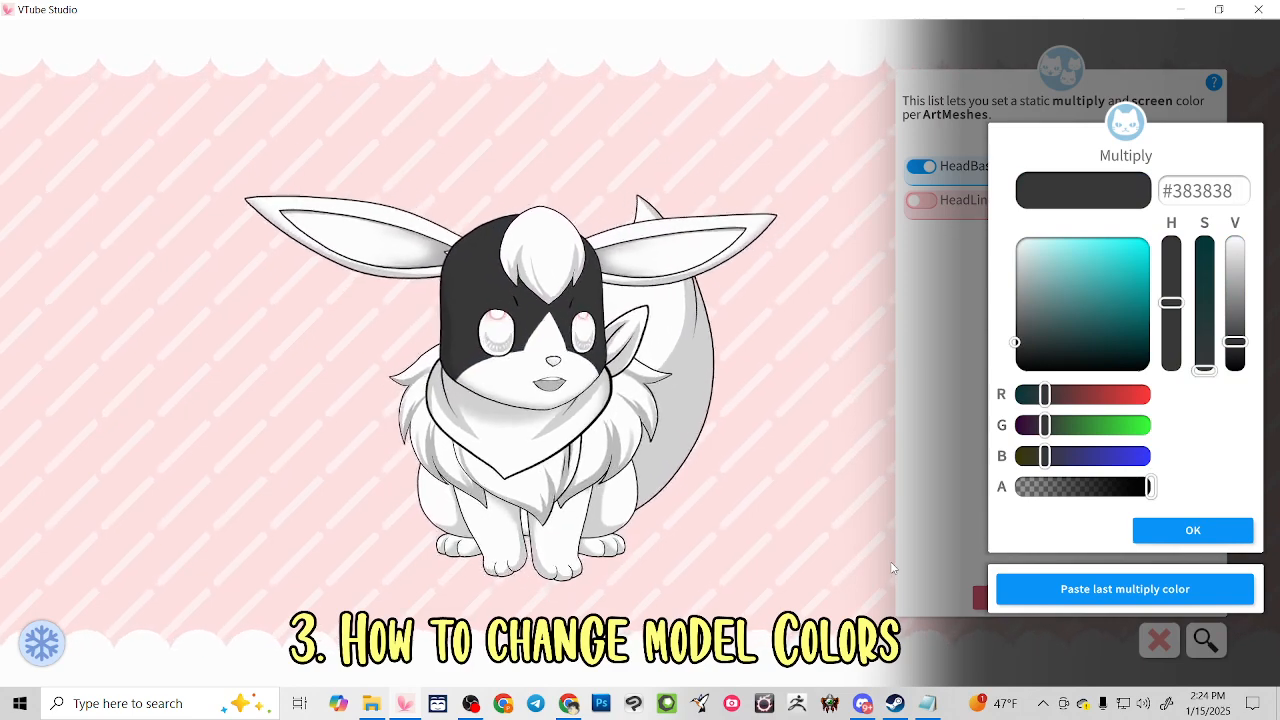
pyautogui.hotkey('ctrl', 'a')
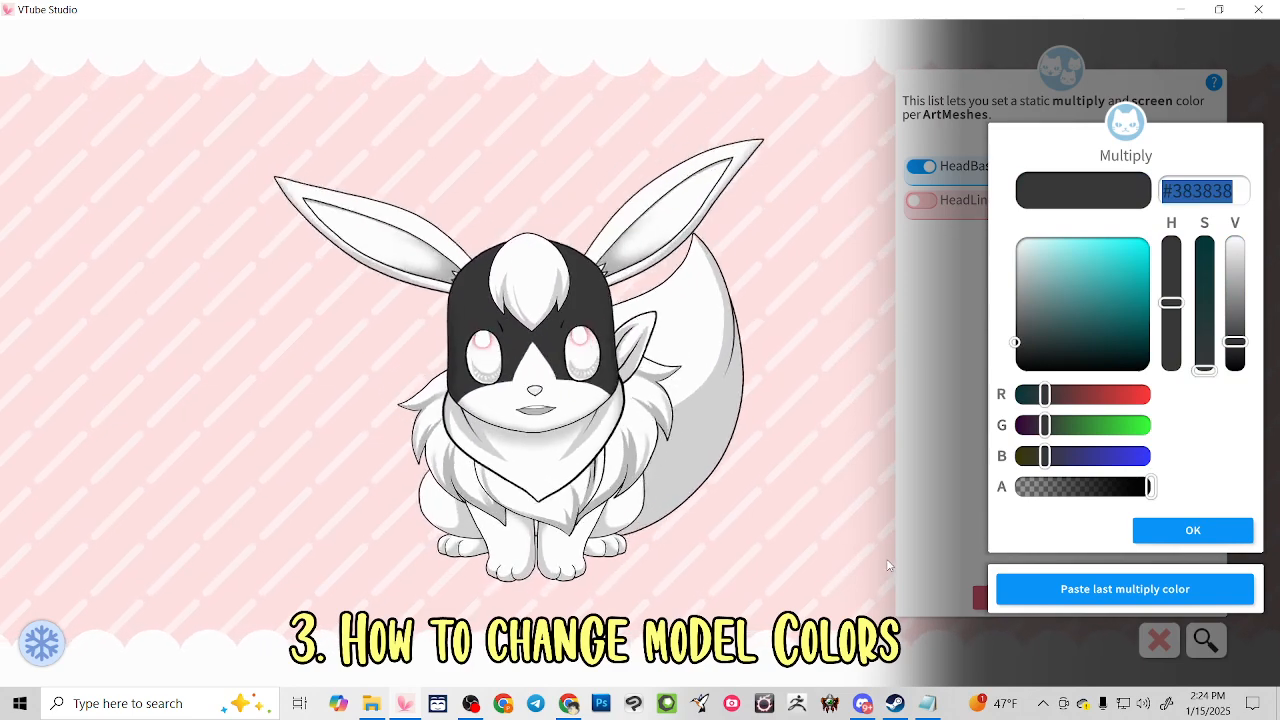
pyautogui.click(1193, 530)
pyautogui.click(1190, 523)
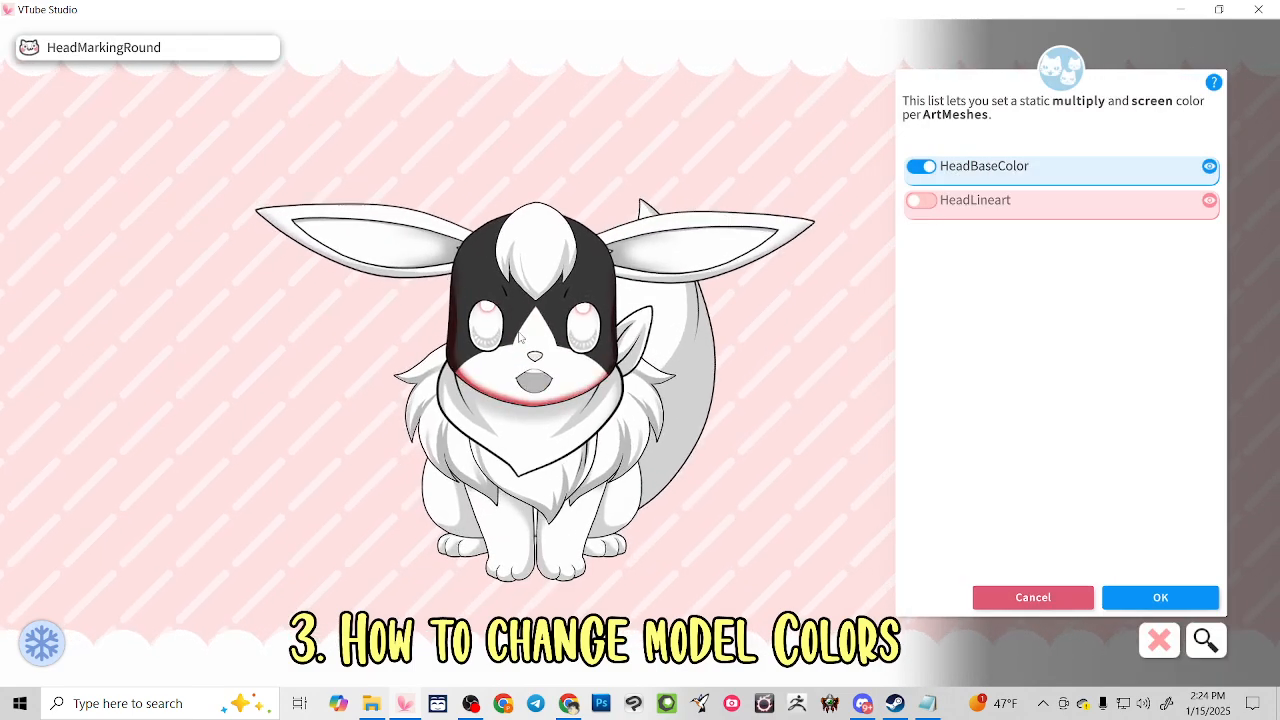
# Pick headMarkingTriangle above the nose, enable its color customization, and reuse the last multiply color #383838
pyautogui.scroll(5, 518, 325)
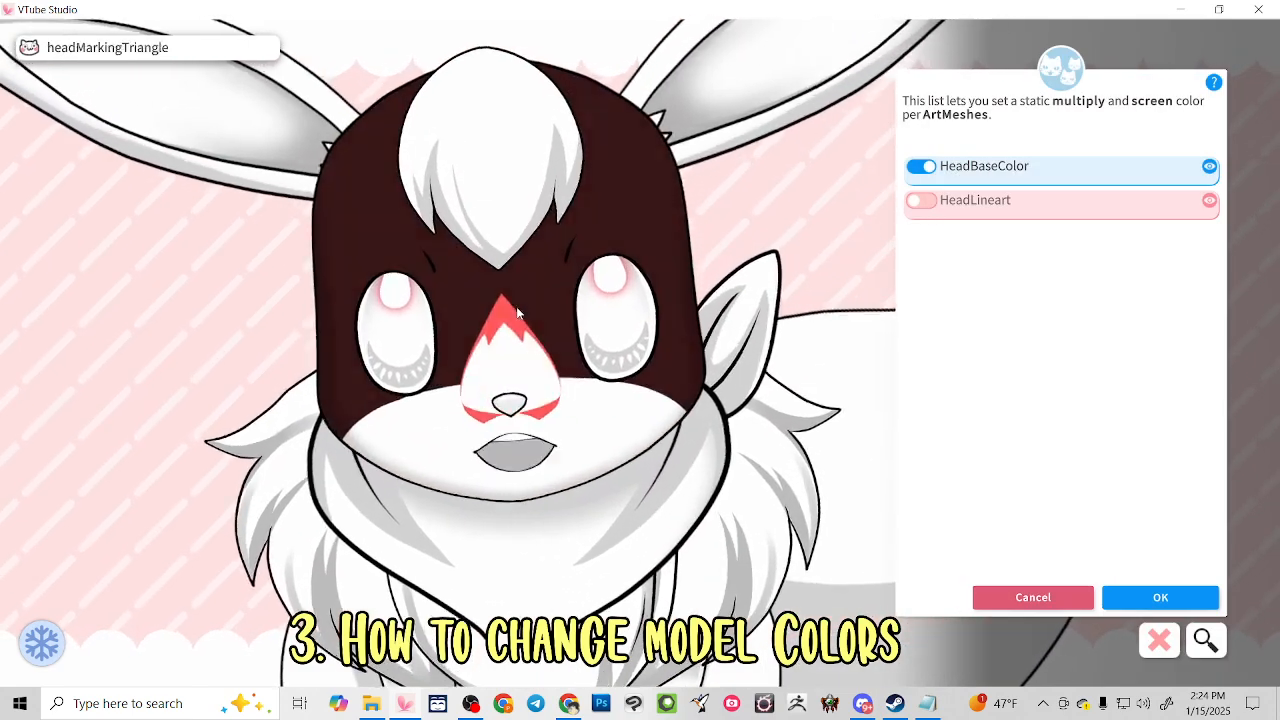
pyautogui.scroll(2, 518, 314)
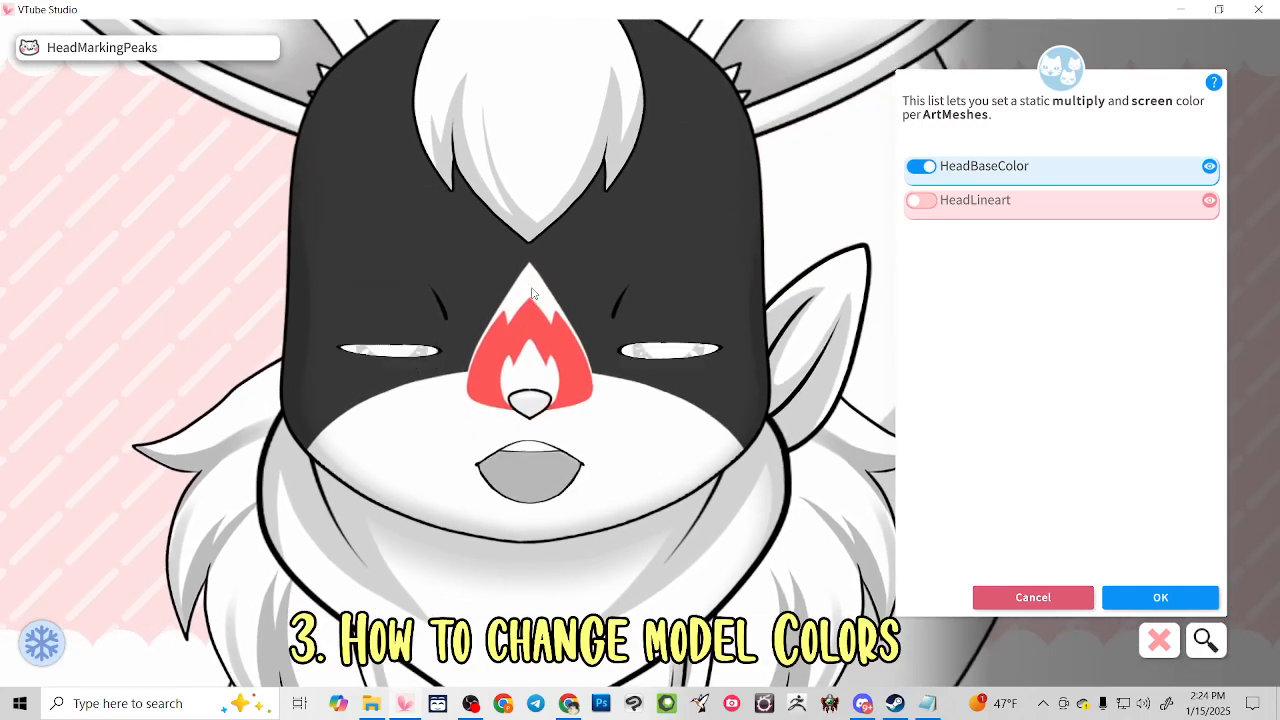
pyautogui.click(526, 291)
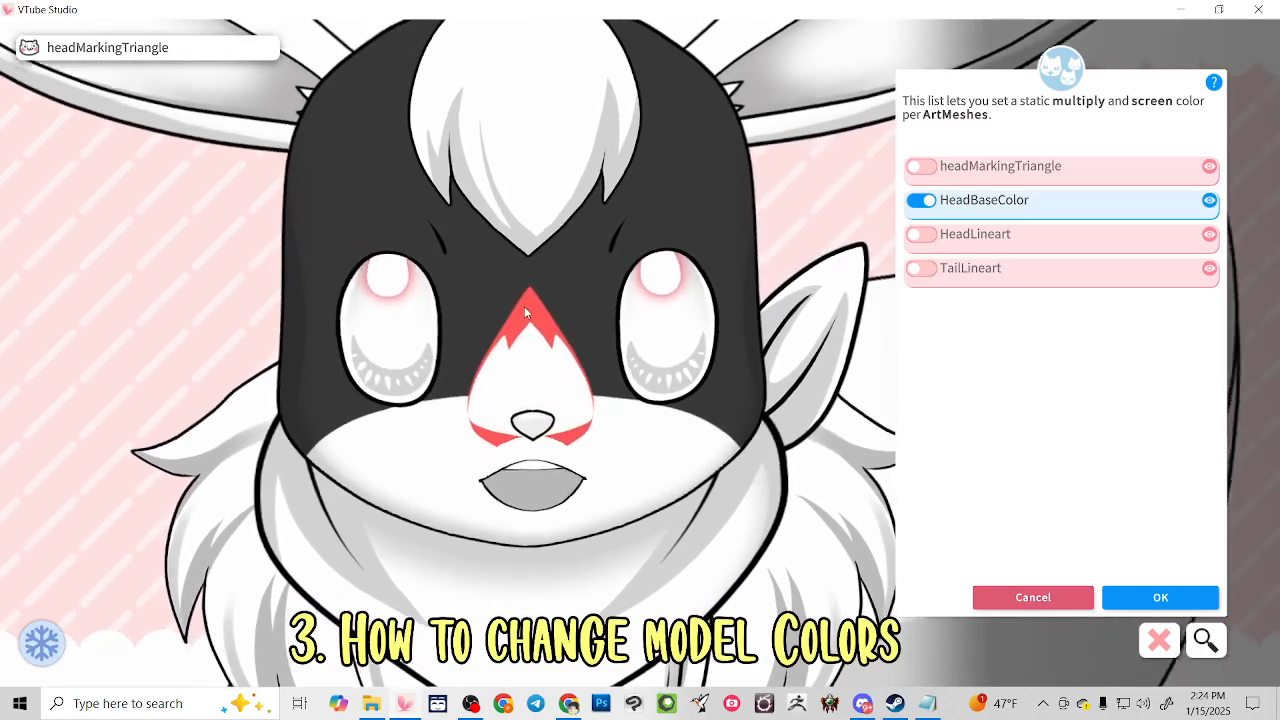
pyautogui.click(1210, 168)
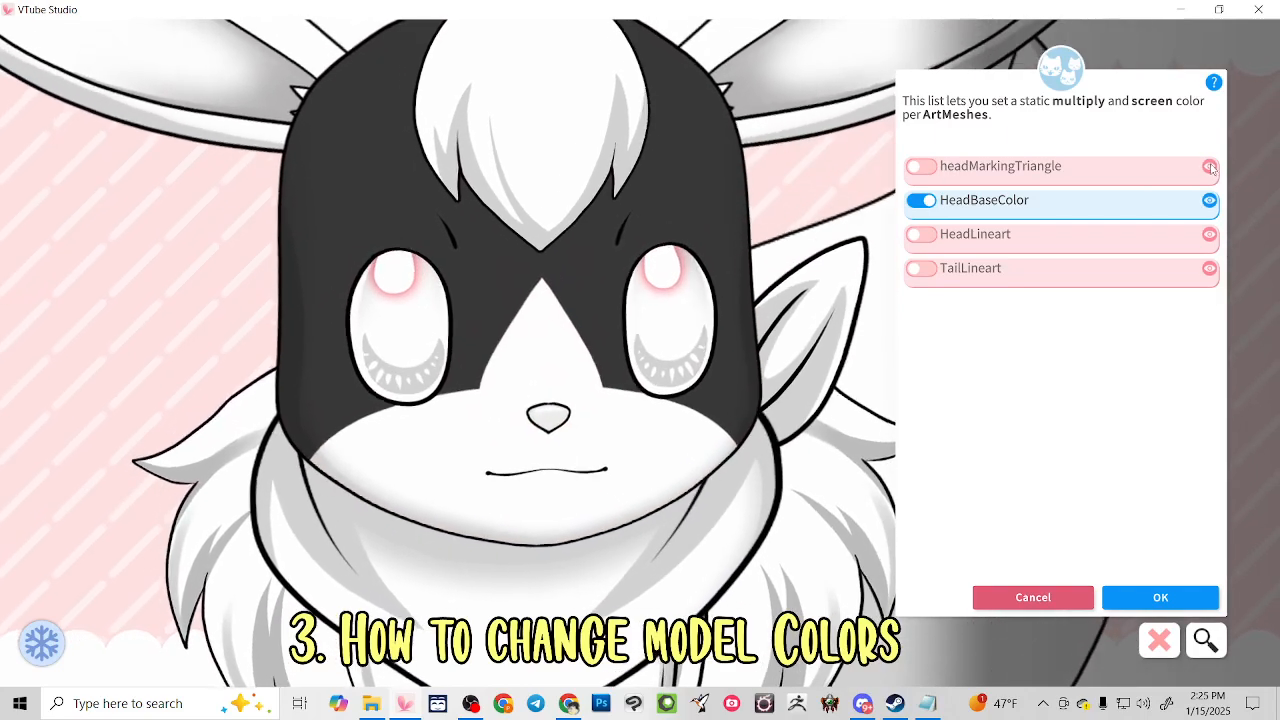
pyautogui.click(921, 168)
pyautogui.click(1036, 588)
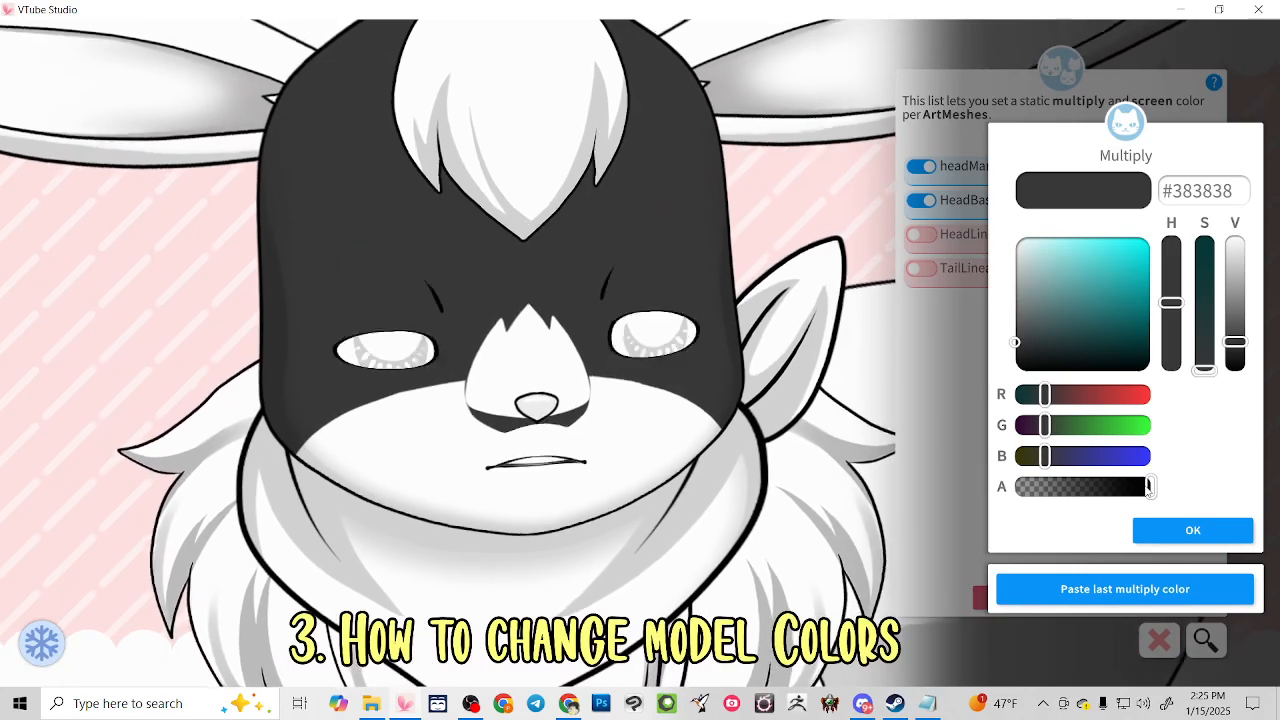
# Lower headMarkingTriangle's alpha to zero so the marking is fully transparent, and accept its multiply and screen colors
pyautogui.moveTo(1145, 487); pyautogui.dragTo(1017, 487)
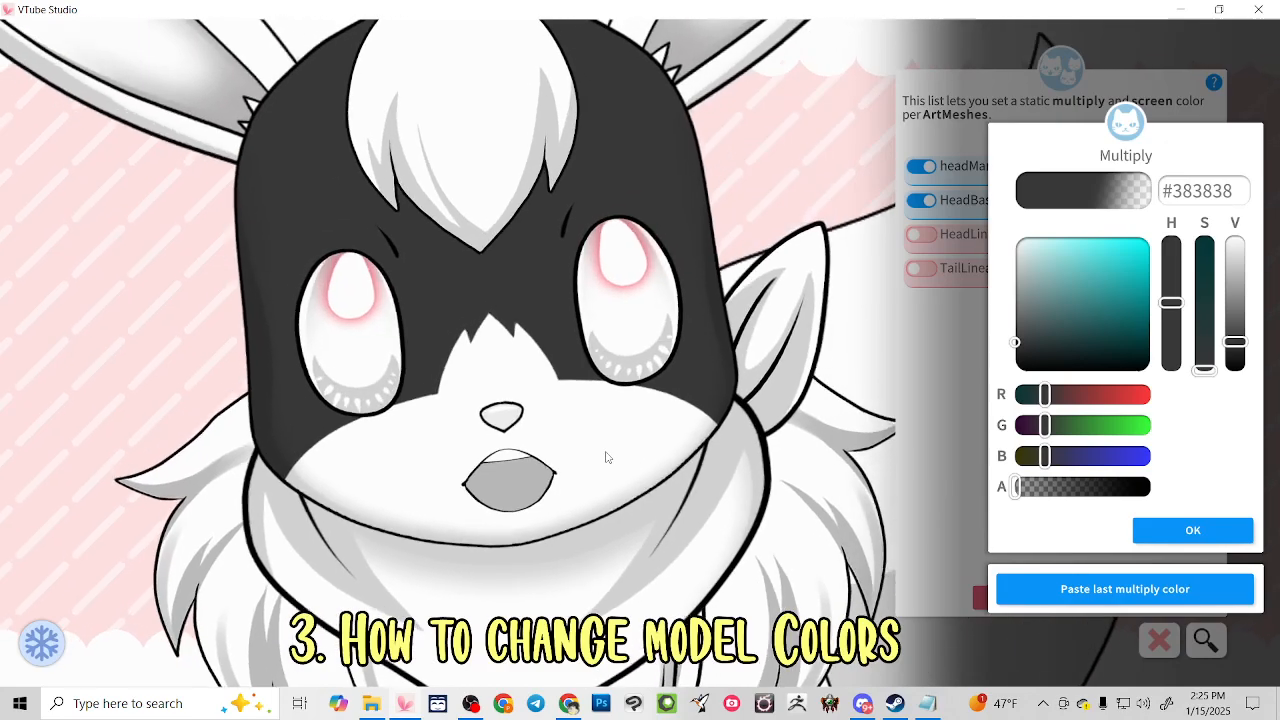
pyautogui.click(1184, 529)
pyautogui.click(1184, 529)
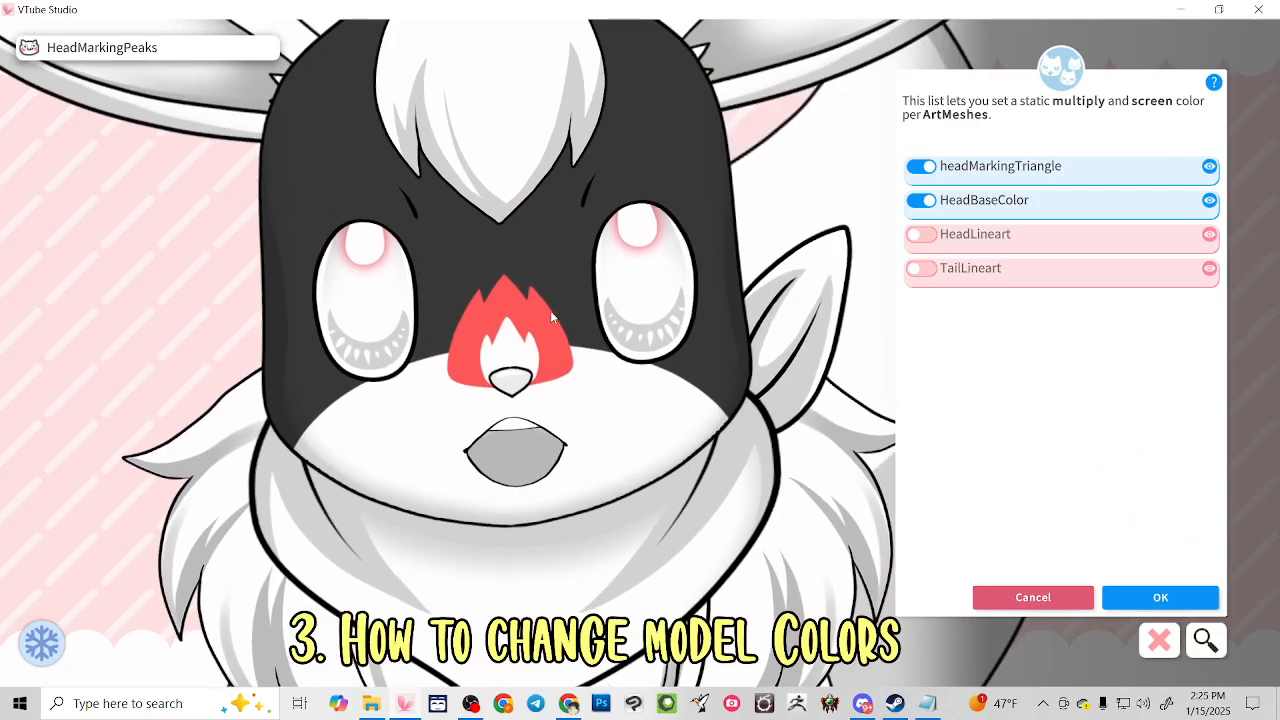
# Pick HeadMarkingPeaks above the nose, enable its color customization, set its multiply alpha to zero, and accept both colors
pyautogui.click(550, 310)
pyautogui.click(920, 167)
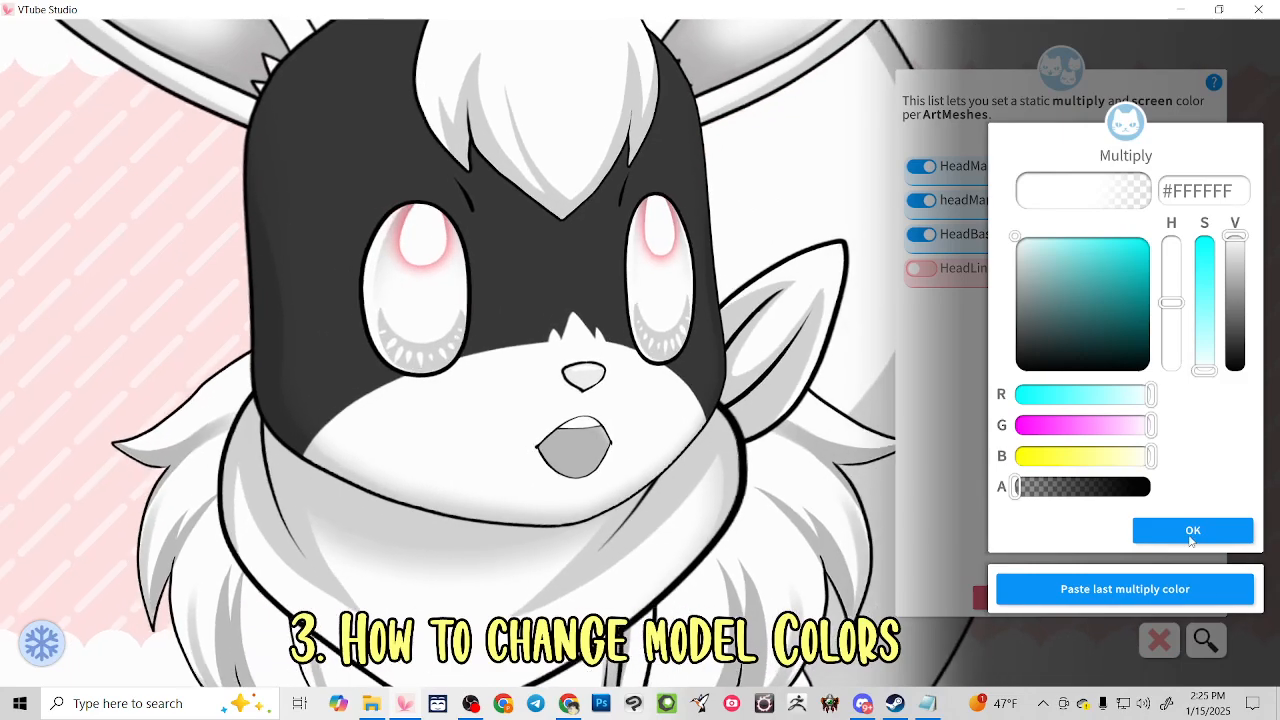
pyautogui.click(1184, 529)
pyautogui.click(1184, 529)
# Pick HeadMarkingRound on the lower face, enable its color customization, set its multiply alpha to zero, and accept both colors
pyautogui.click(410, 447)
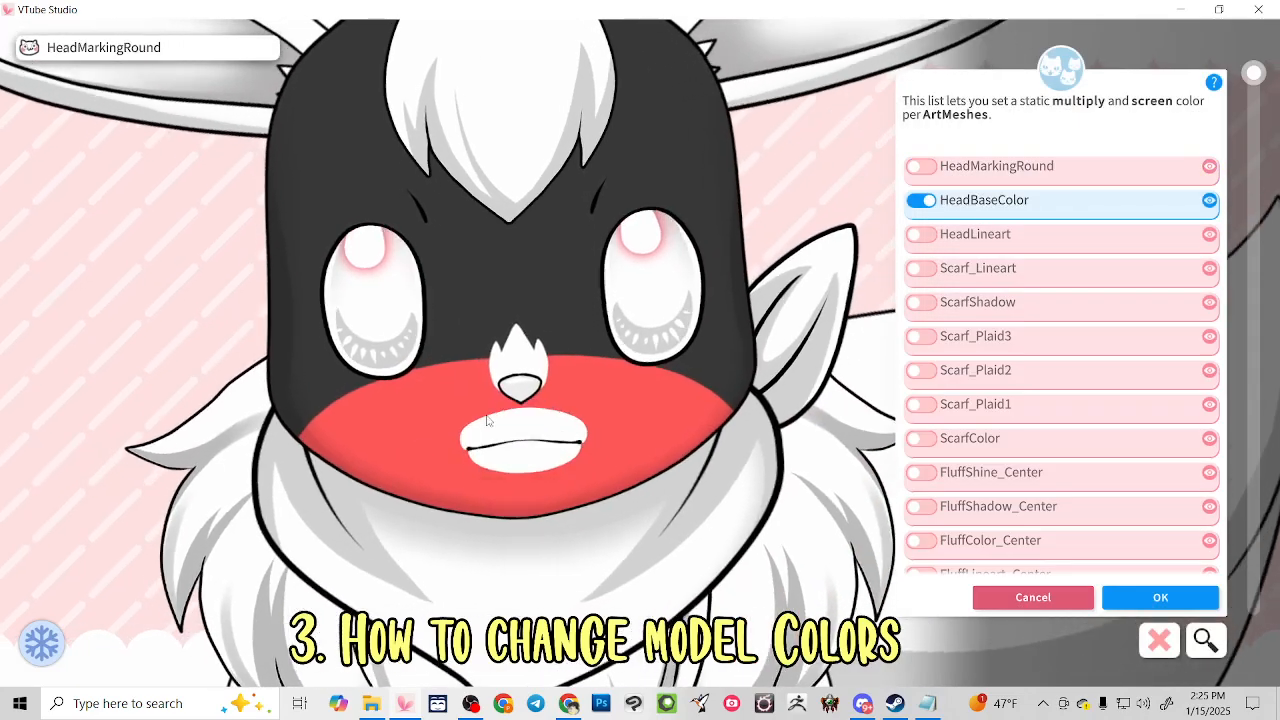
pyautogui.click(921, 167)
pyautogui.moveTo(1149, 486); pyautogui.dragTo(951, 506)
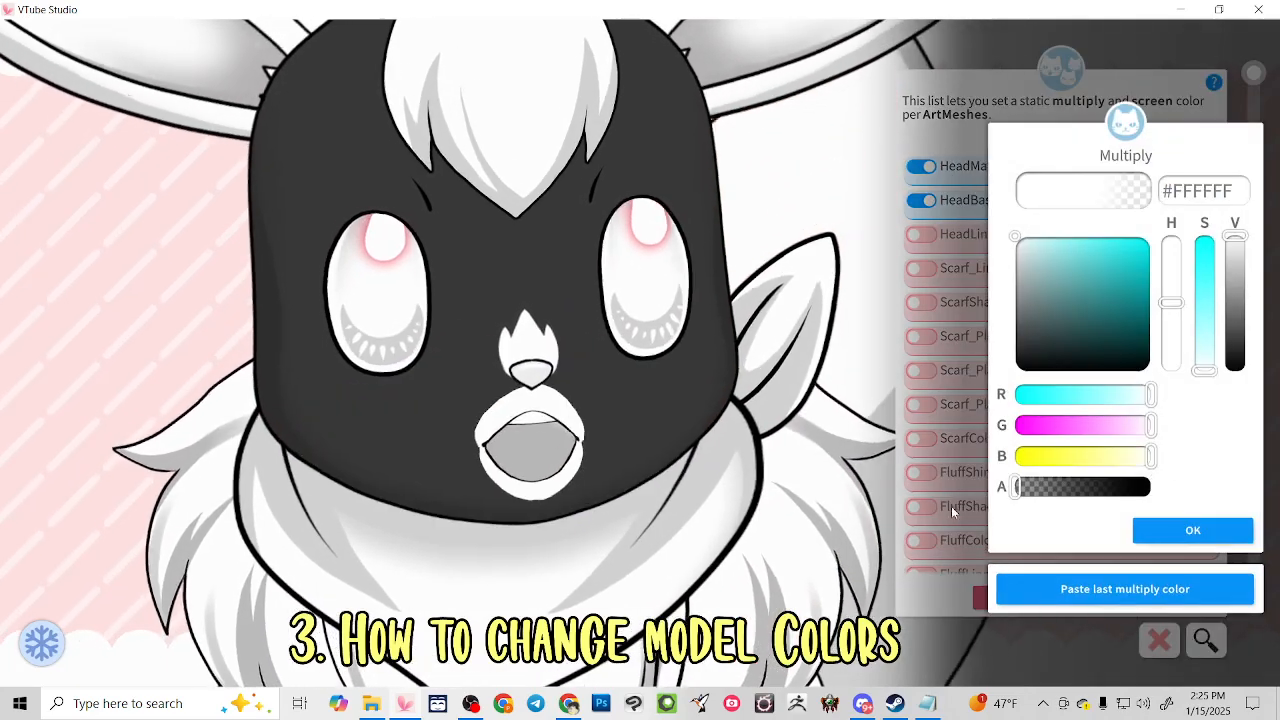
pyautogui.click(1193, 529)
pyautogui.click(1193, 529)
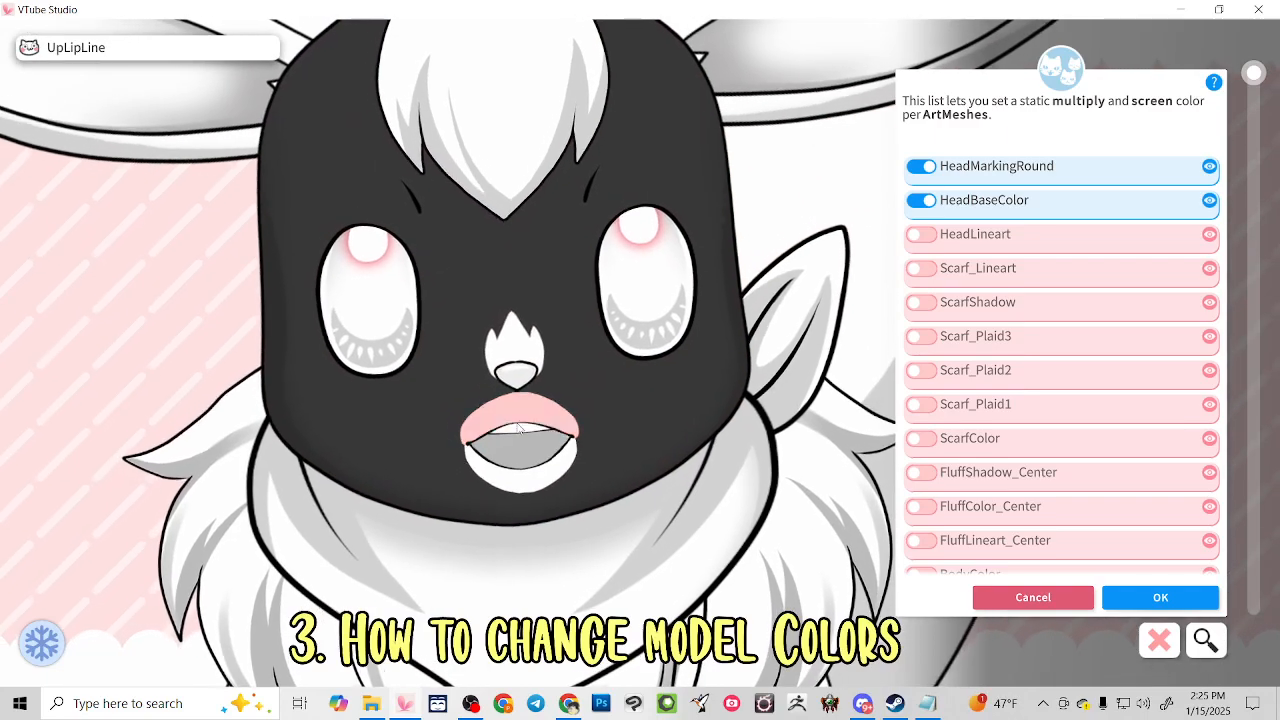
# Look through the ArtMeshes listed for the upper lip area, and pick HeadShadow at the edge of the head
pyautogui.click(526, 413)
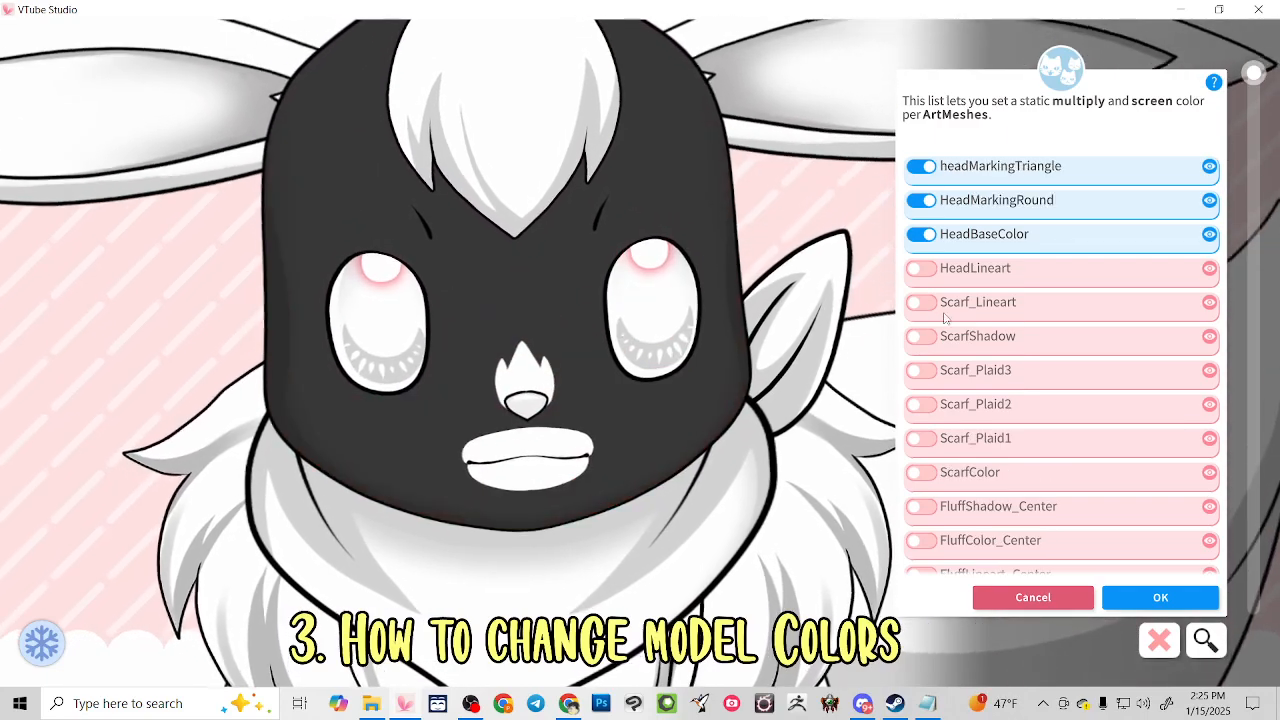
pyautogui.scroll(-1, 1093, 491)
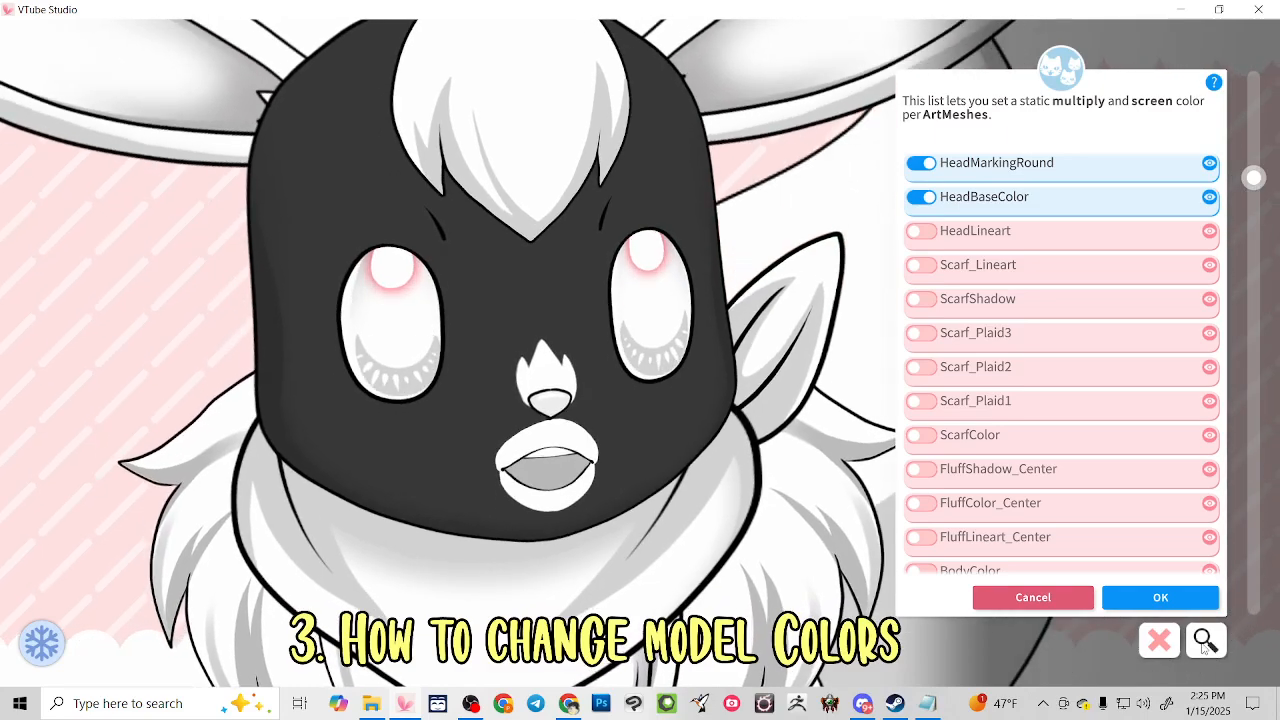
pyautogui.click(727, 418)
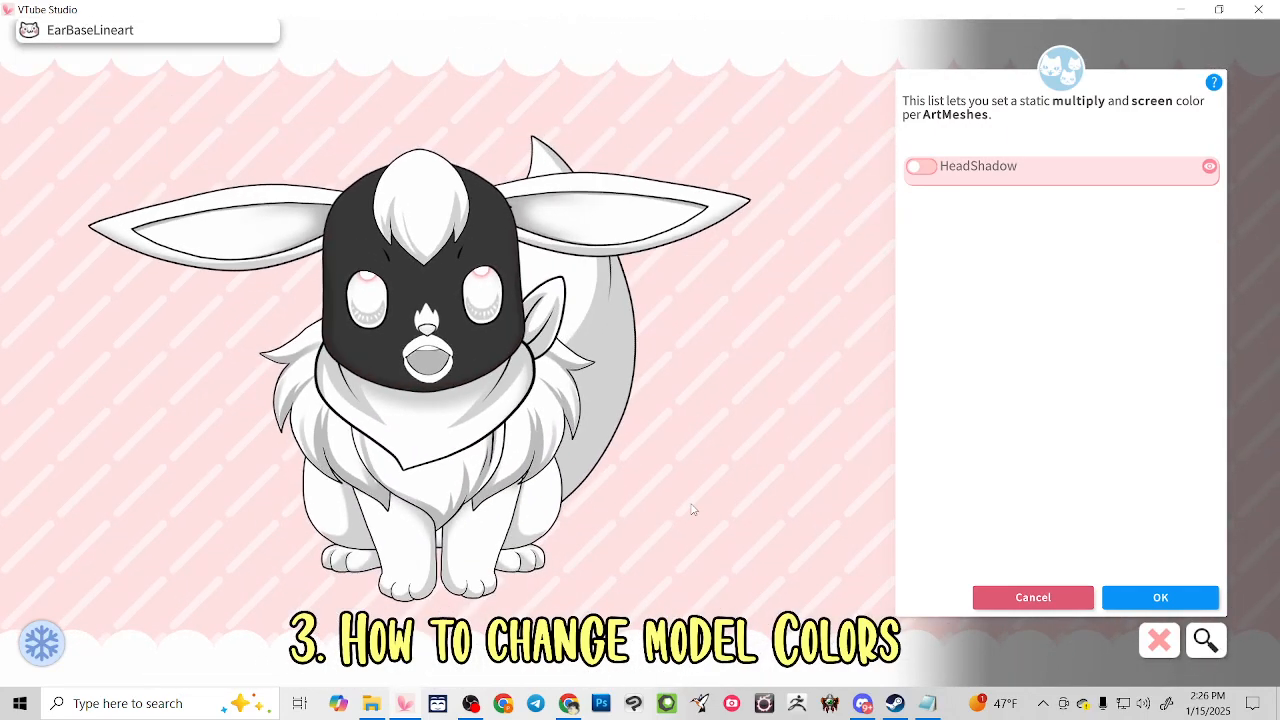
# Filter the ArtMesh list for "lip" and get a close view of the model's mouth
pyautogui.click(1206, 638)
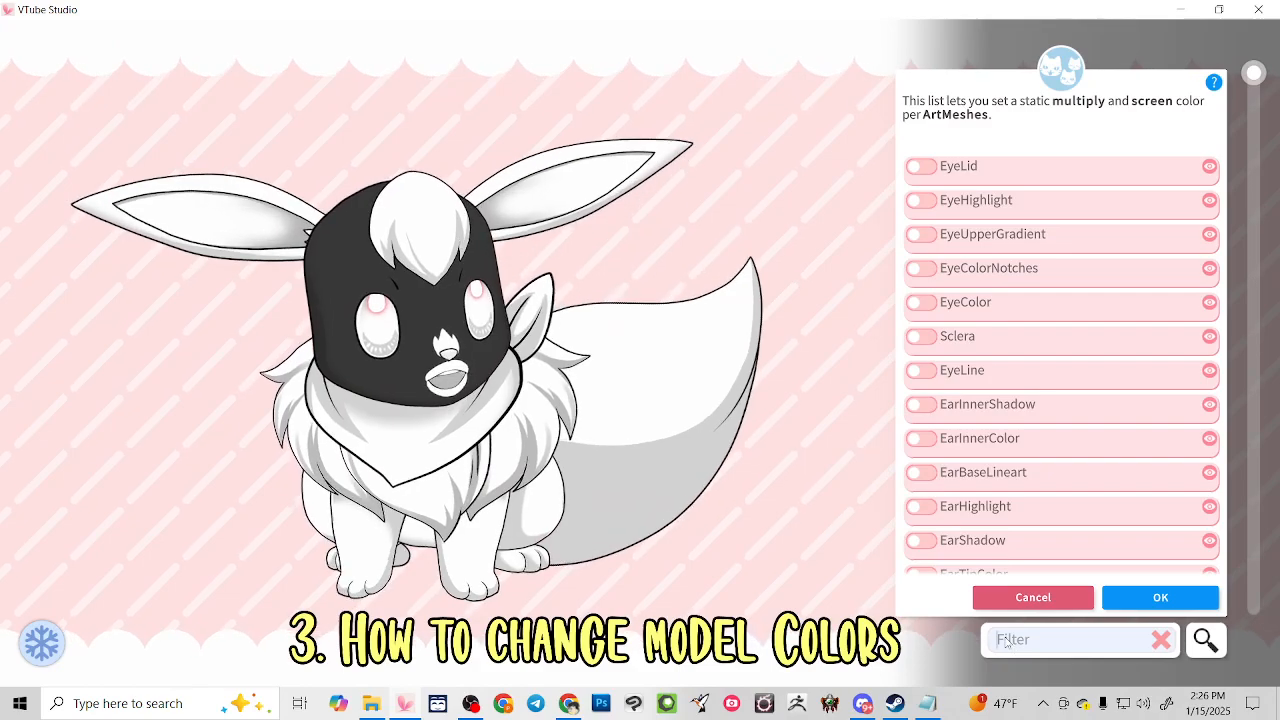
pyautogui.write('up')
pyautogui.press('BackSpace')
pyautogui.press('BackSpace')
pyautogui.write('l')
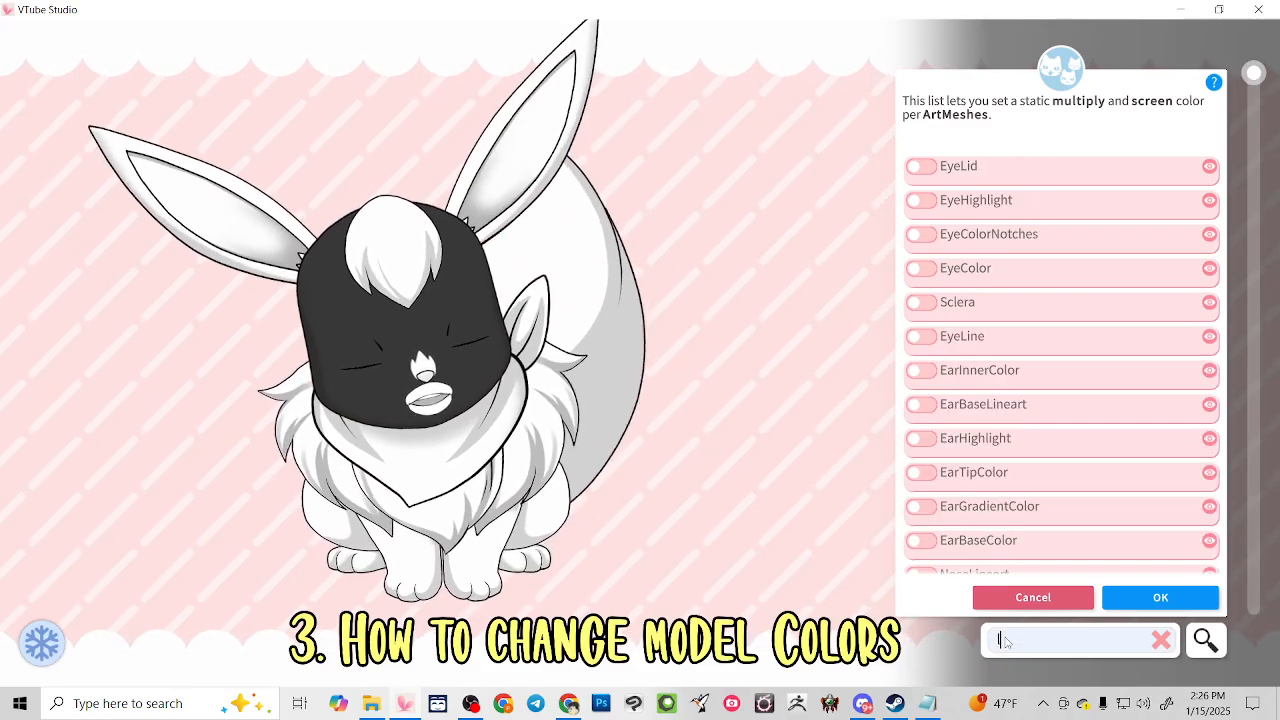
pyautogui.write('ip')
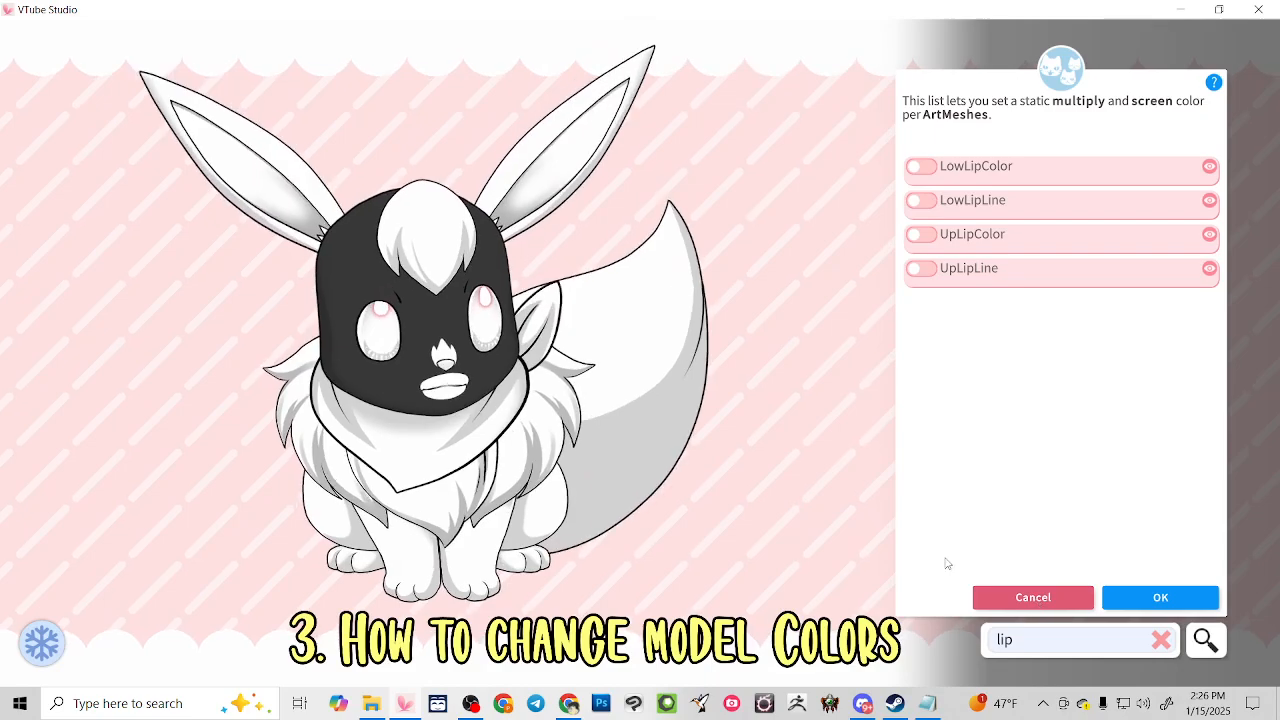
pyautogui.scroll(5, 431, 312)
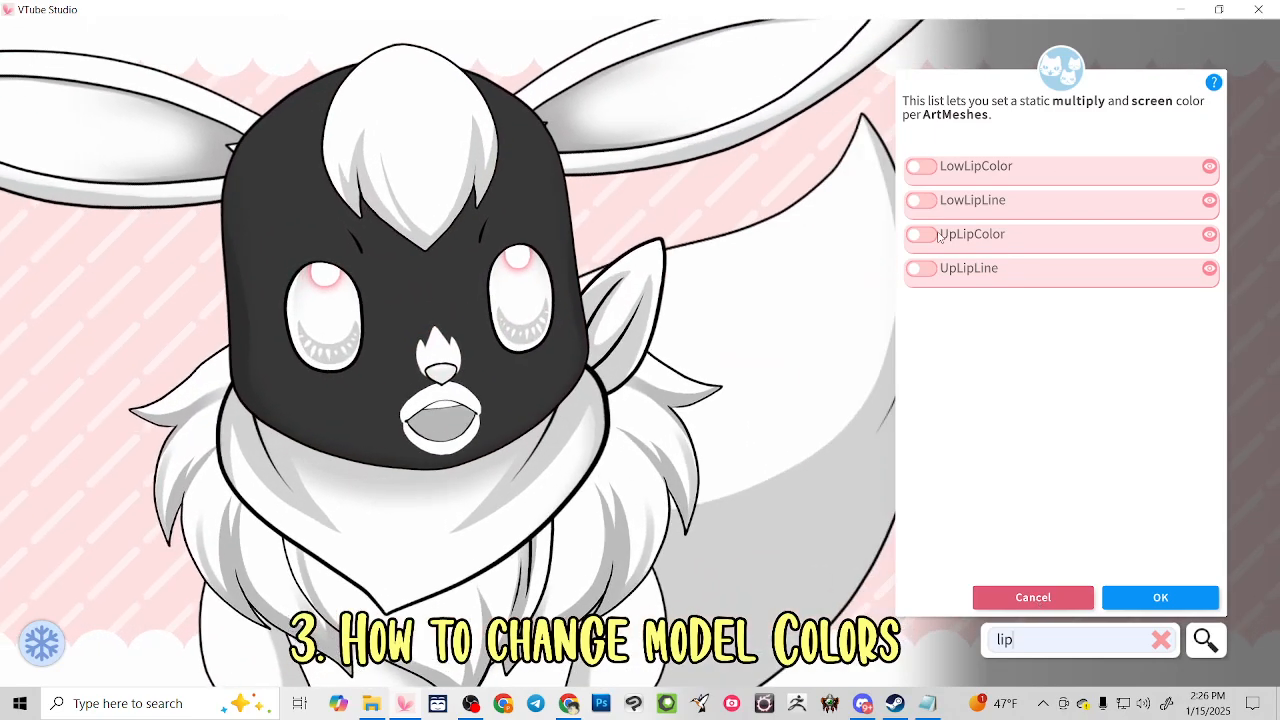
# Enable color customization for UpLipColor, set its multiply alpha to zero, and accept both colors
pyautogui.click(938, 235)
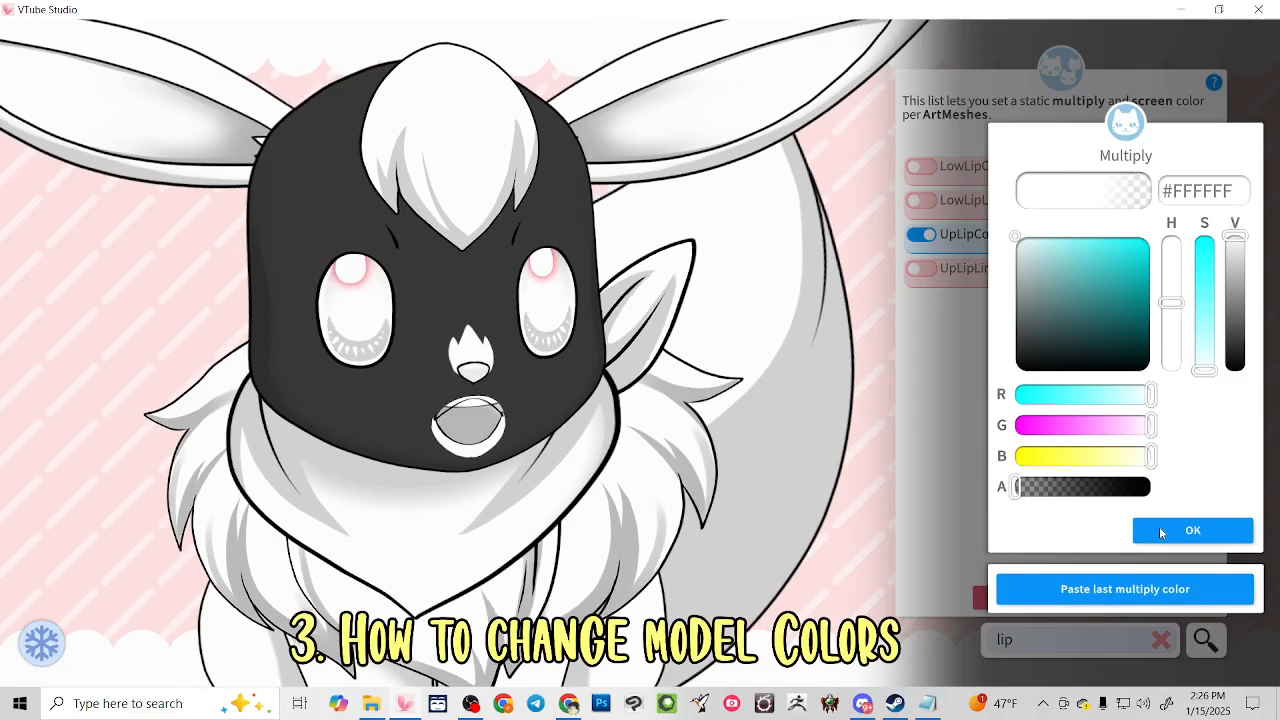
pyautogui.click(1160, 531)
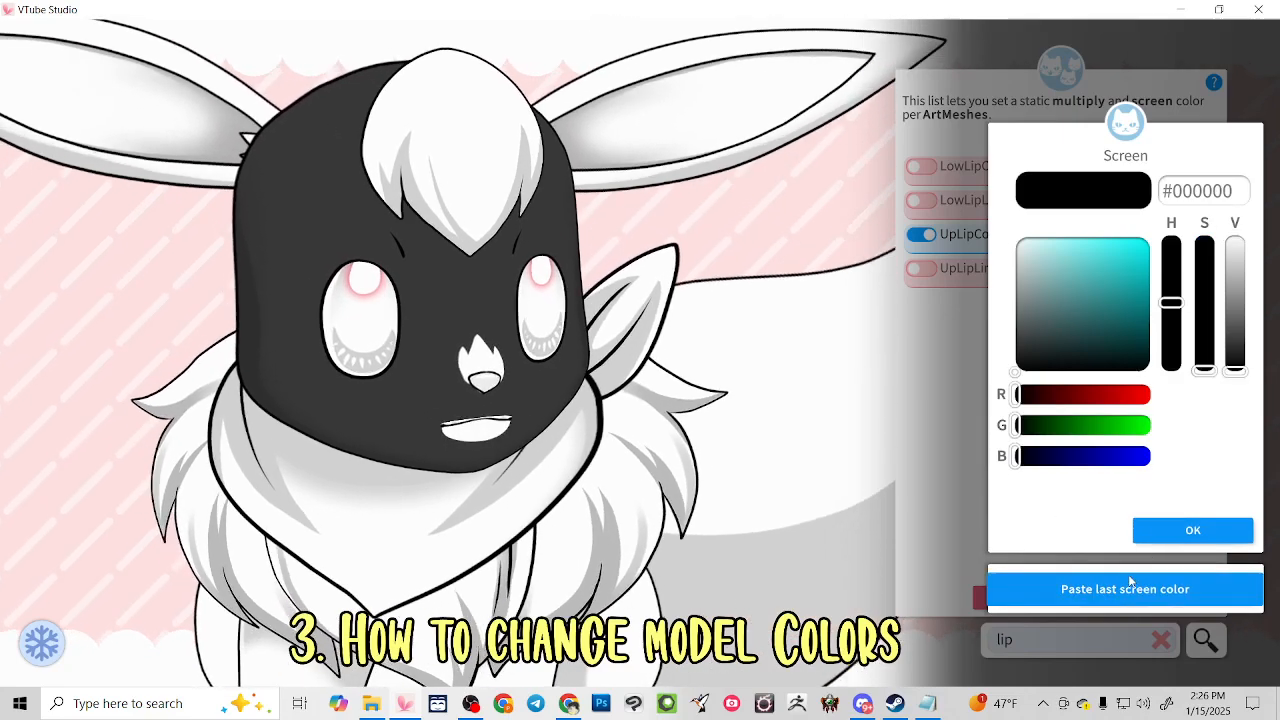
pyautogui.click(1163, 538)
# Restore UpLipColor's multiply alpha to full opacity and accept its multiply and screen colors
pyautogui.click(1010, 238)
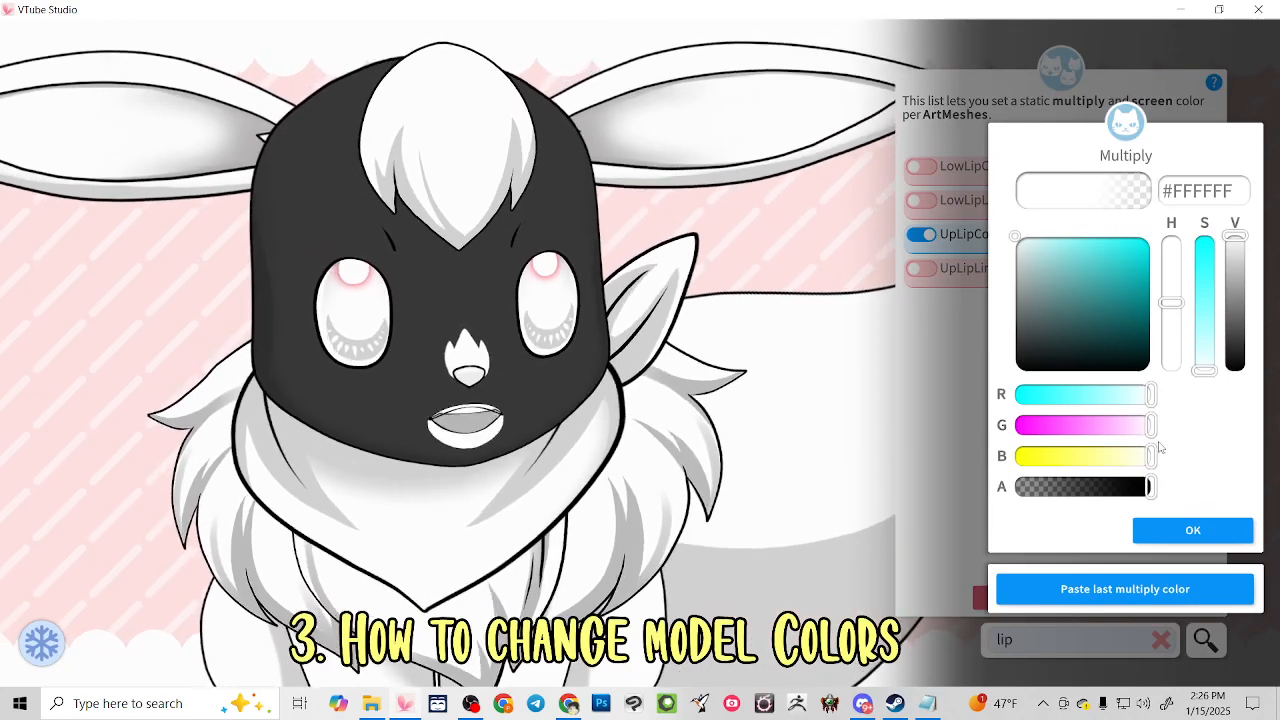
pyautogui.click(1190, 540)
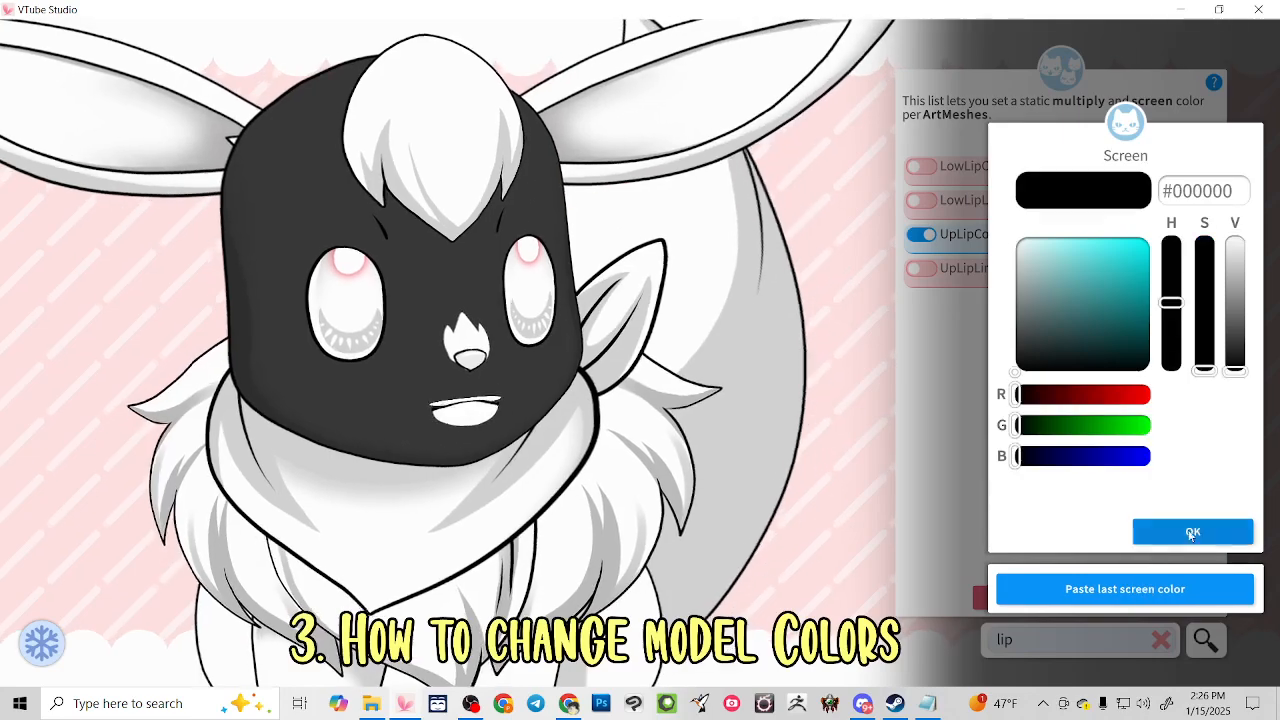
pyautogui.click(1191, 536)
# Set UpLipColor's multiply color to the base color 383838 noted in Notepad, and accept both colors
pyautogui.click(980, 241)
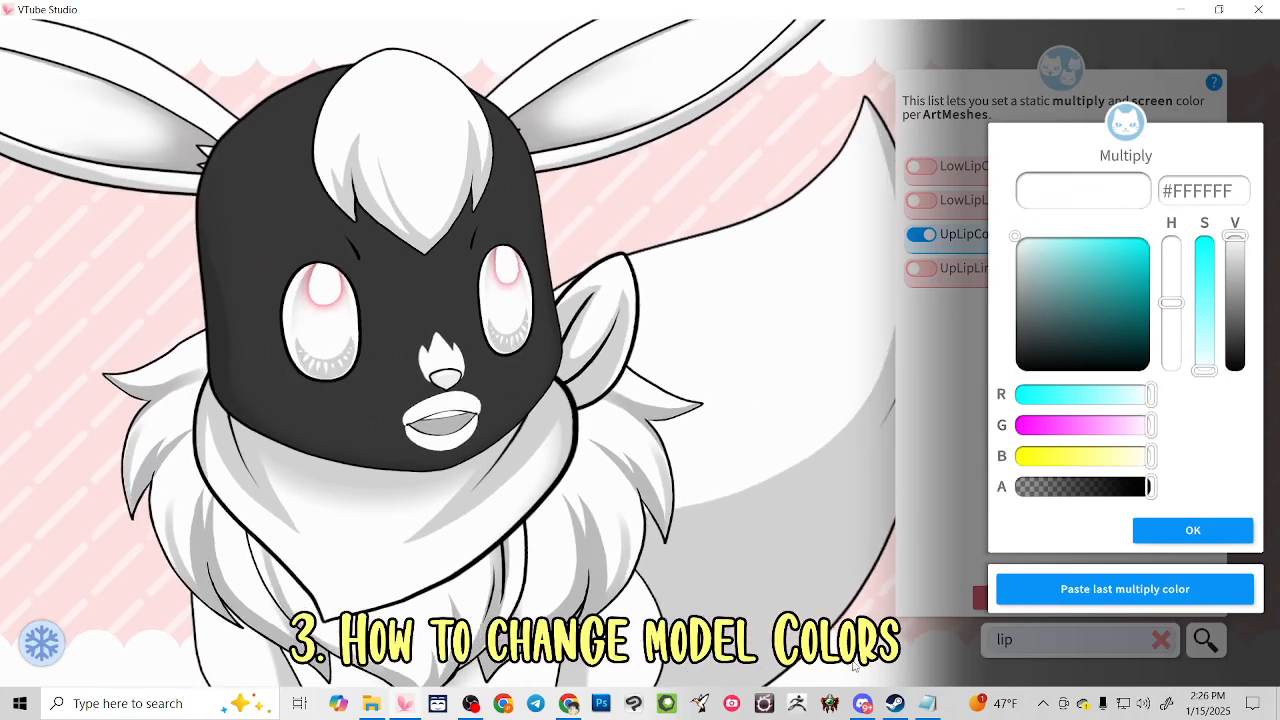
pyautogui.click(918, 704)
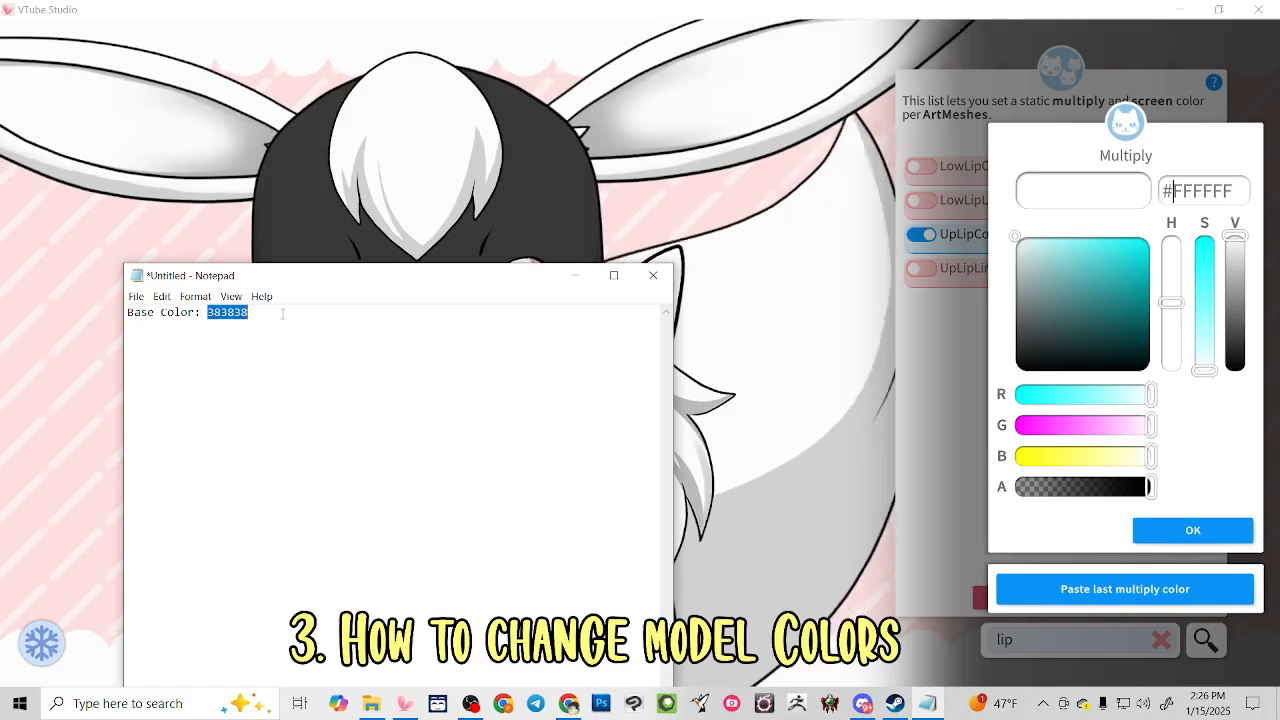
pyautogui.doubleClick(1204, 200)
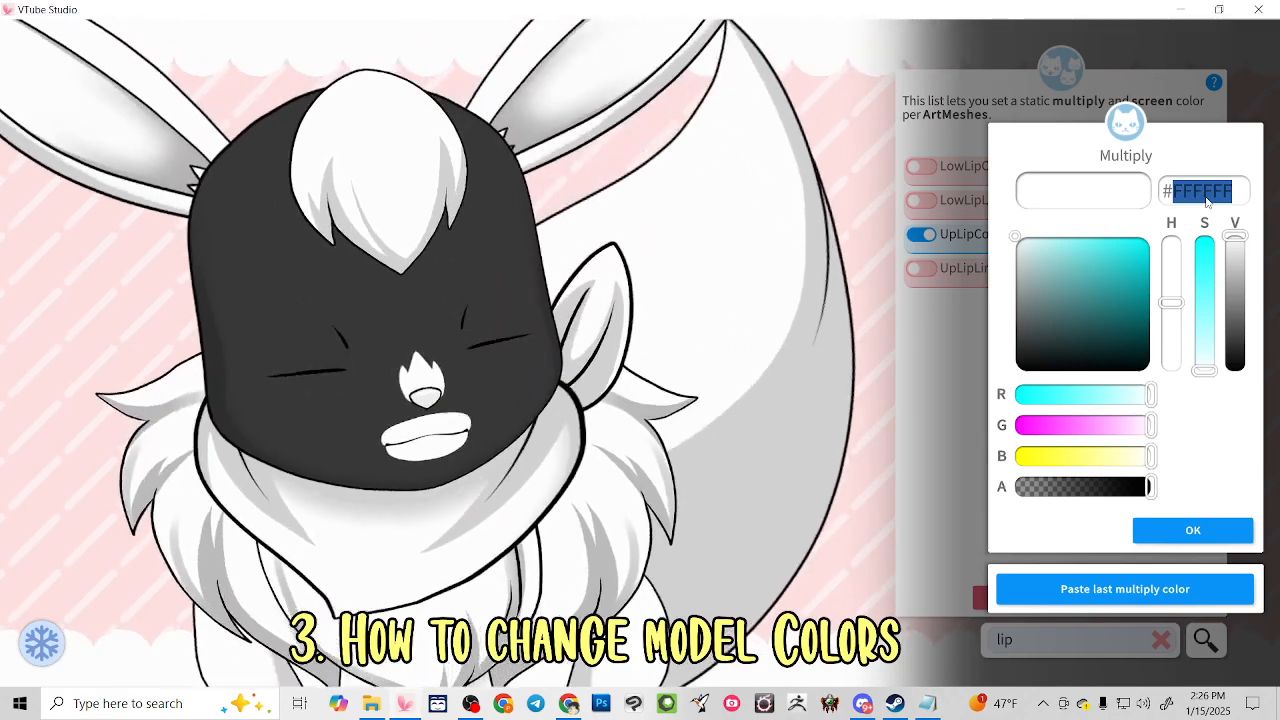
pyautogui.write('383838')
pyautogui.press('Return')
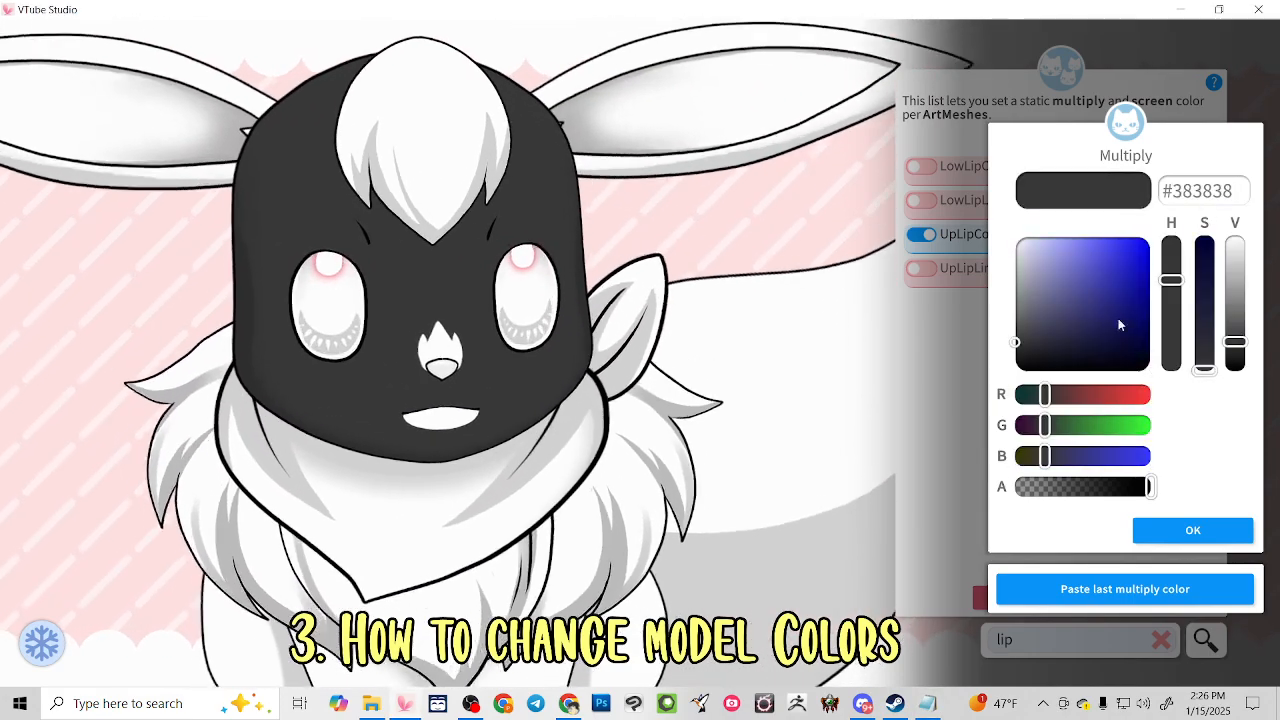
pyautogui.click(1221, 538)
pyautogui.click(1190, 537)
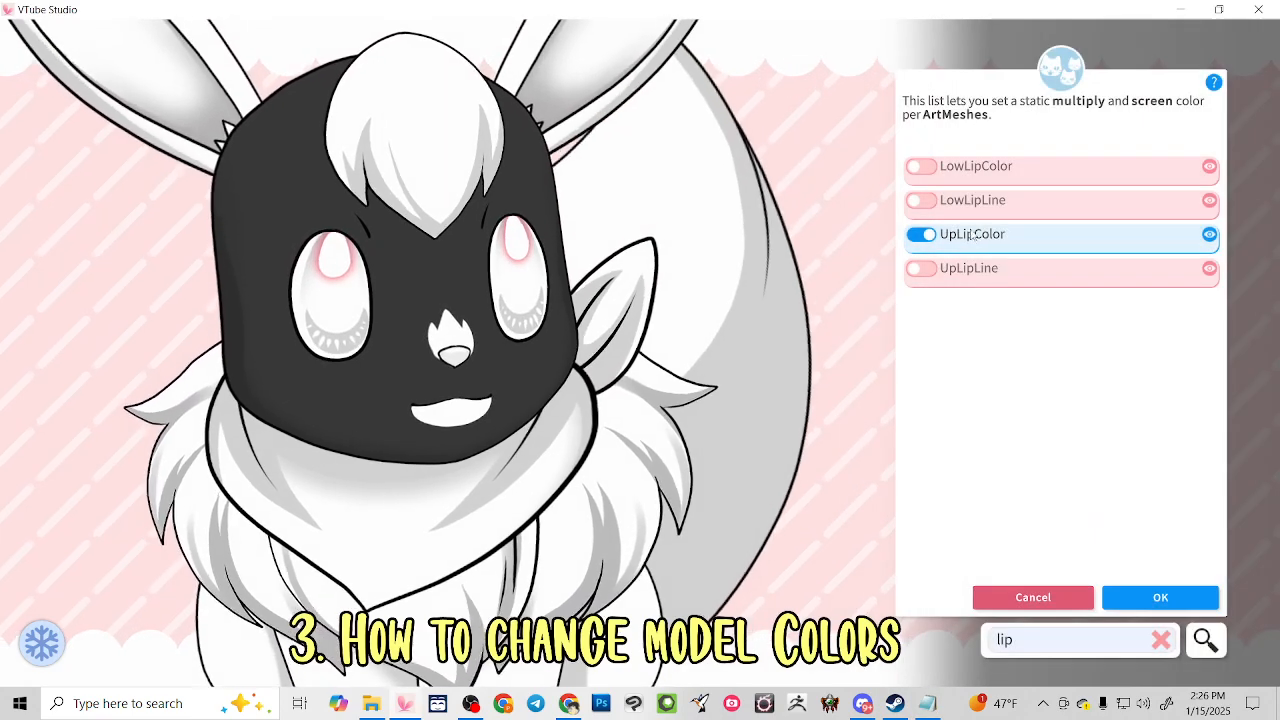
# Enable color customization for LowLipColor, set its multiply color to 383838, and accept both colors
pyautogui.click(920, 166)
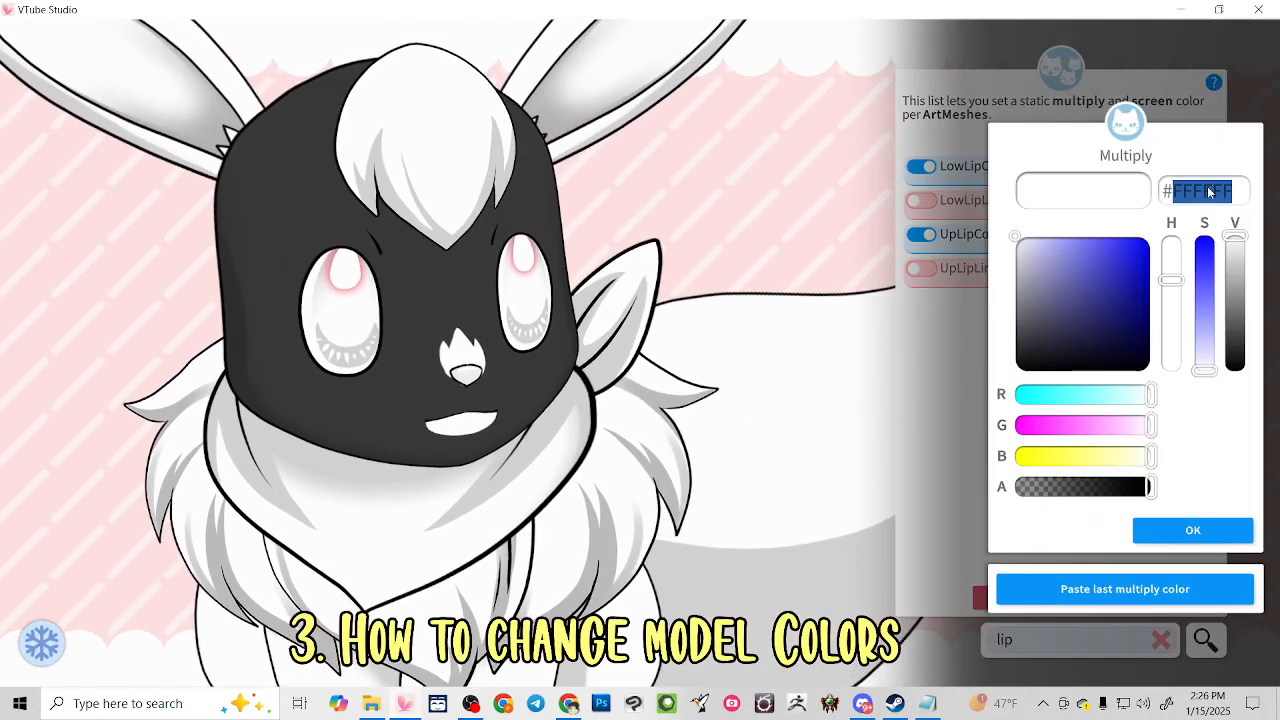
pyautogui.write('383838')
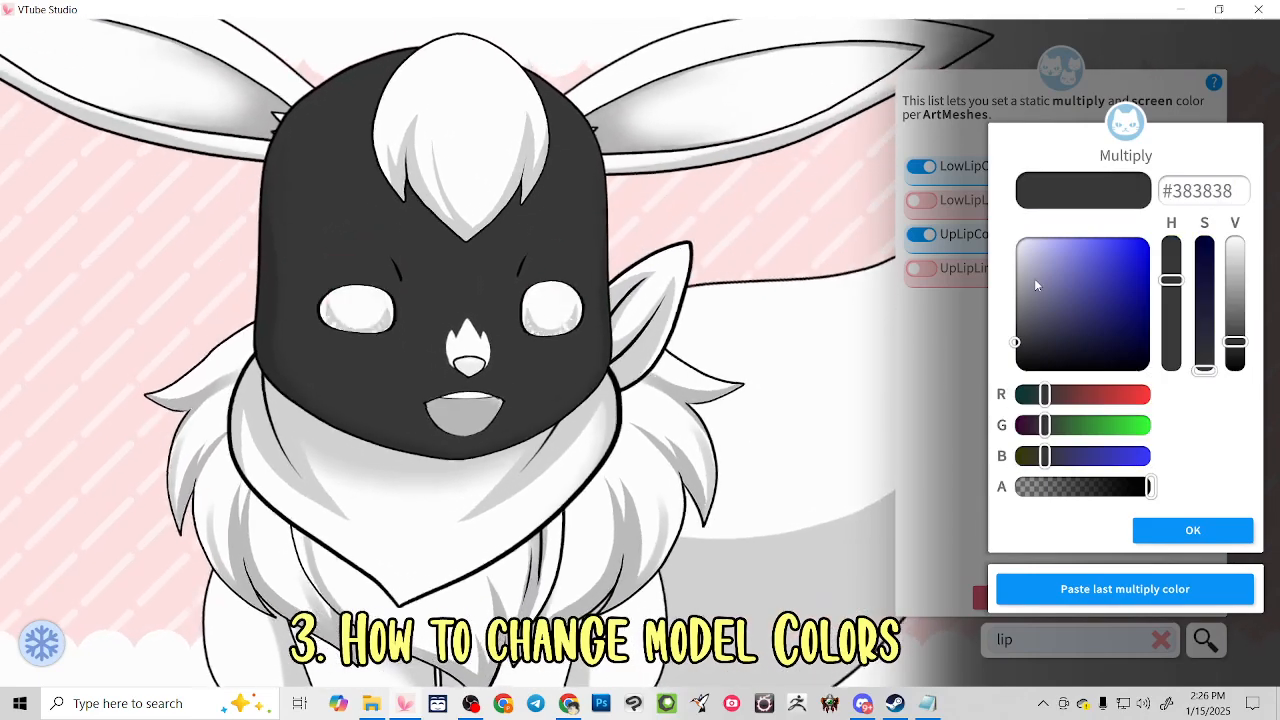
pyautogui.click(1193, 531)
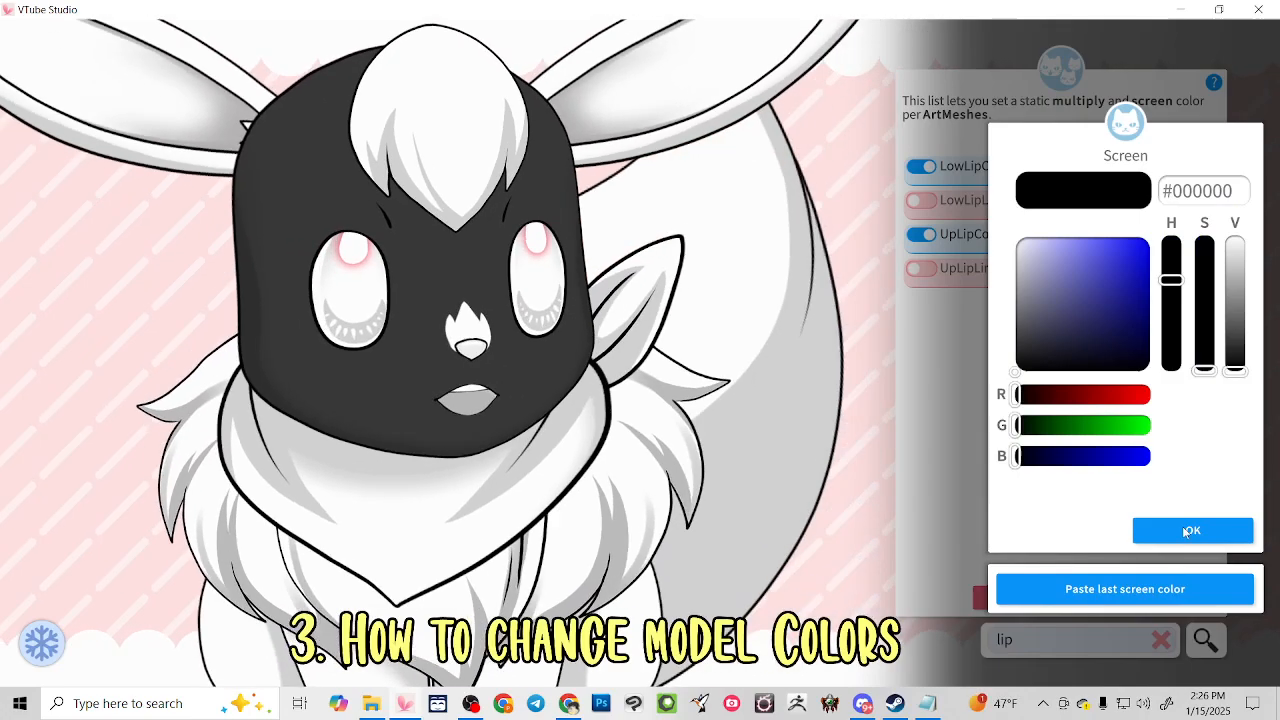
pyautogui.click(1193, 531)
# Pick the ArtMeshes inside the open mouth, enable Tongue's color customization, set its multiply color to #FF6065, and accept the colors
pyautogui.click(428, 384)
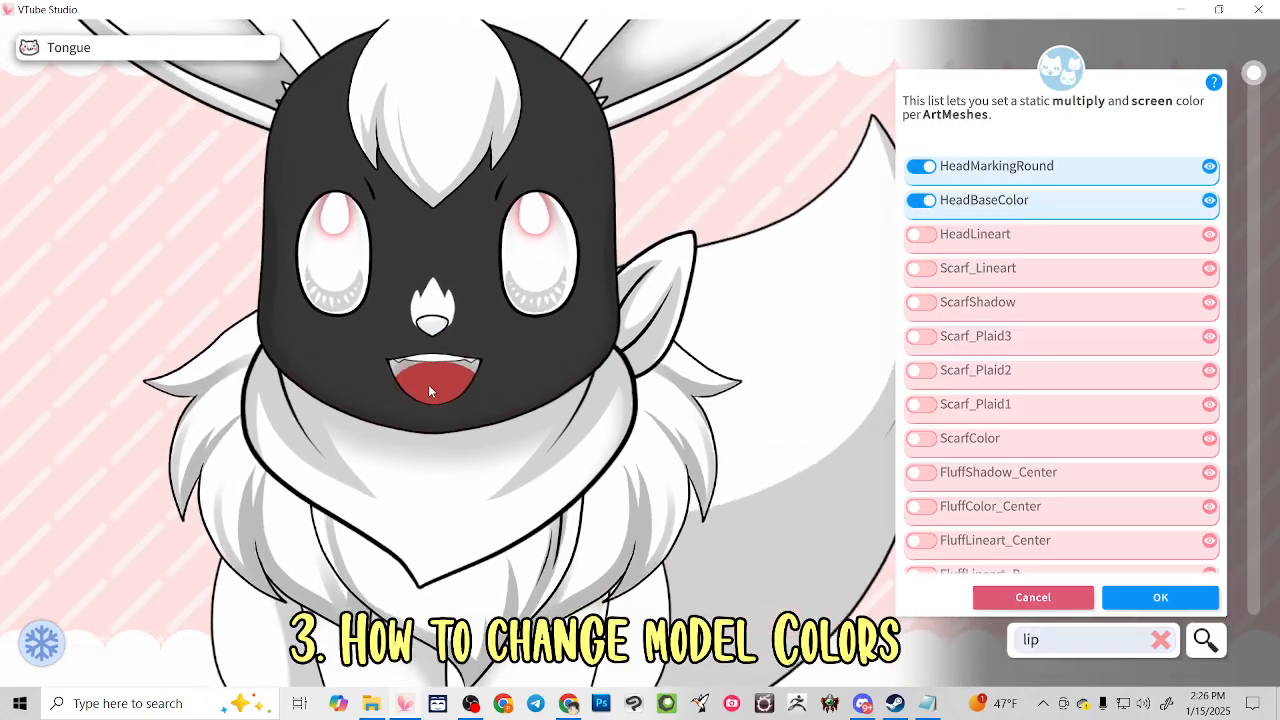
pyautogui.scroll(-1, 1022, 308)
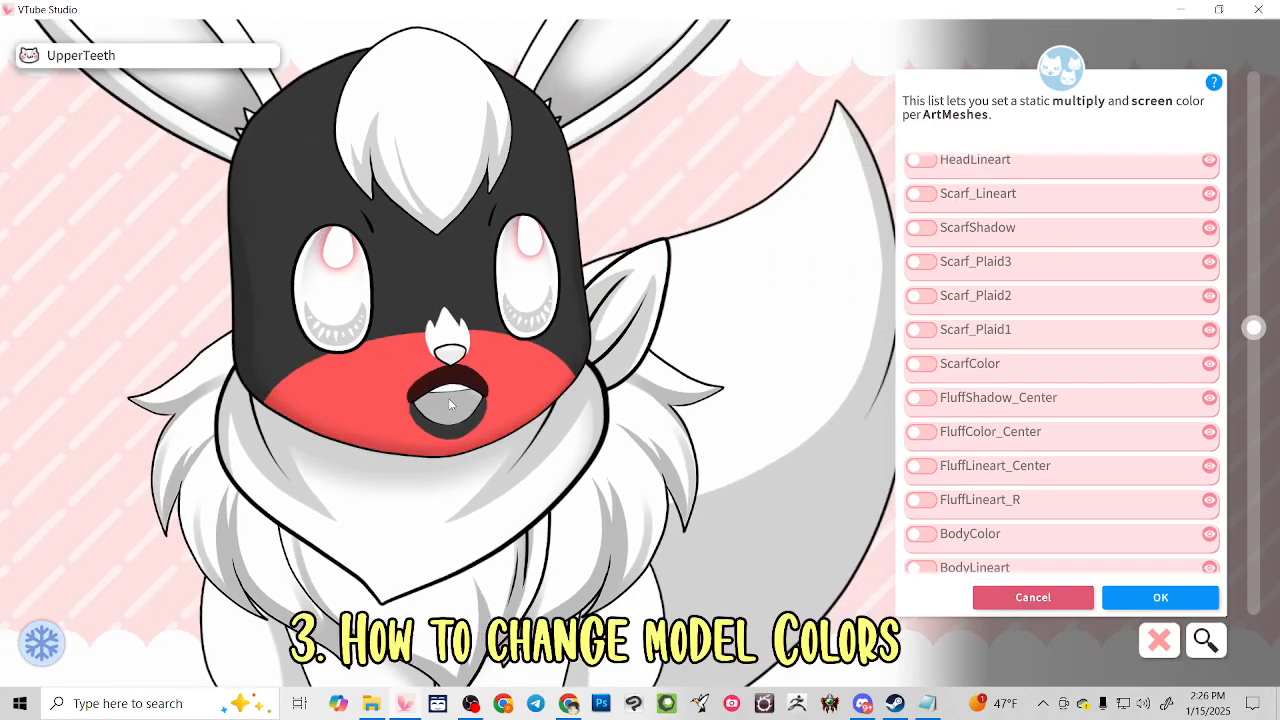
pyautogui.click(444, 403)
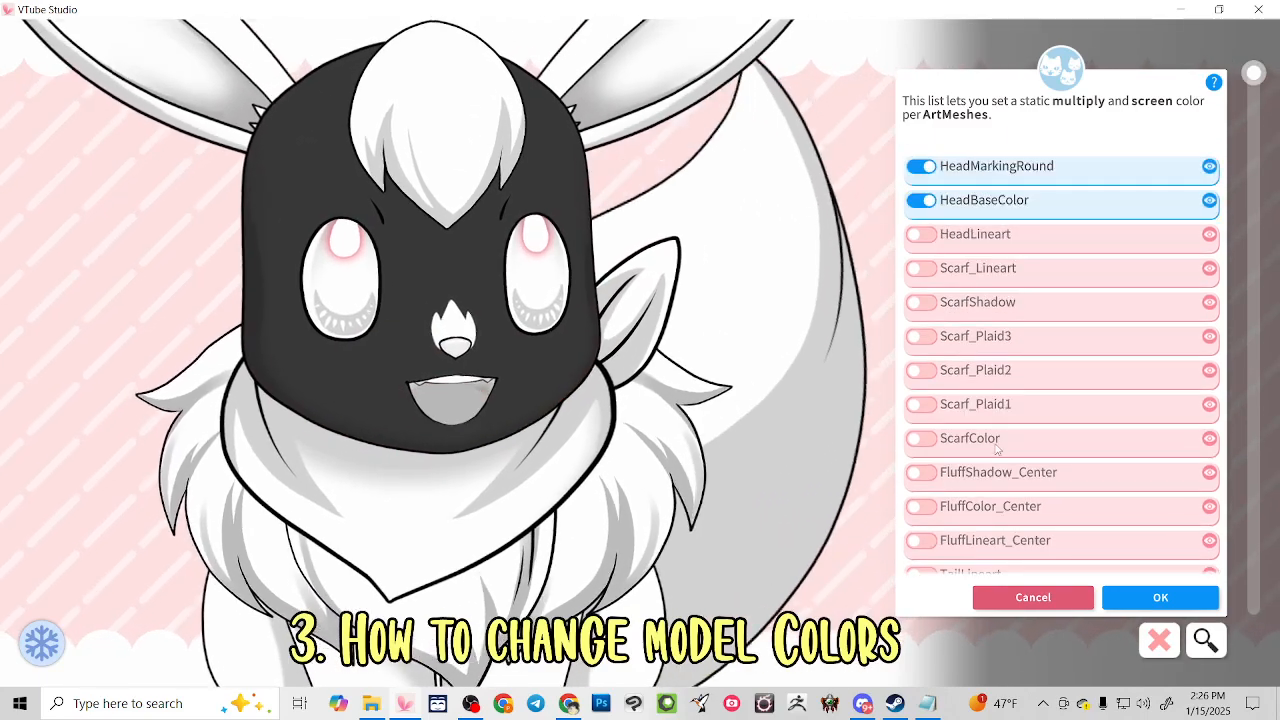
pyautogui.scroll(-5, 997, 452)
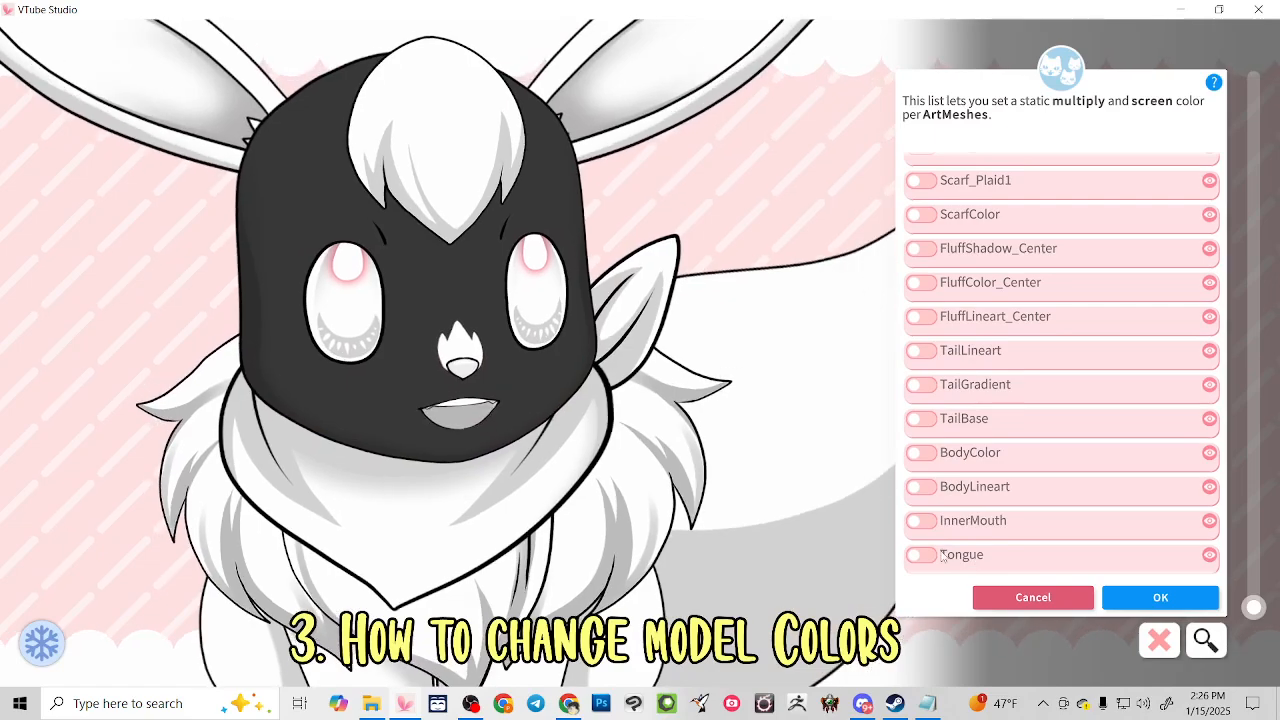
pyautogui.click(941, 556)
pyautogui.moveTo(1149, 425); pyautogui.dragTo(1113, 456)
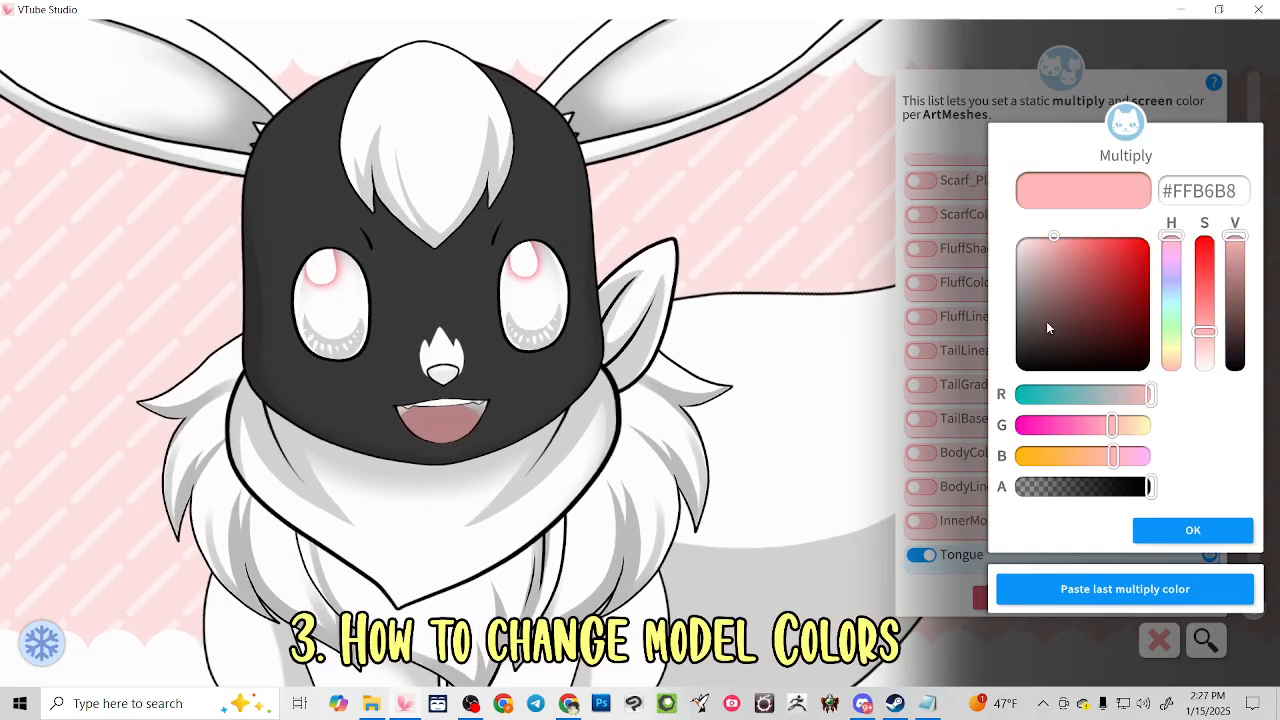
pyautogui.moveTo(1058, 236); pyautogui.dragTo(1101, 220)
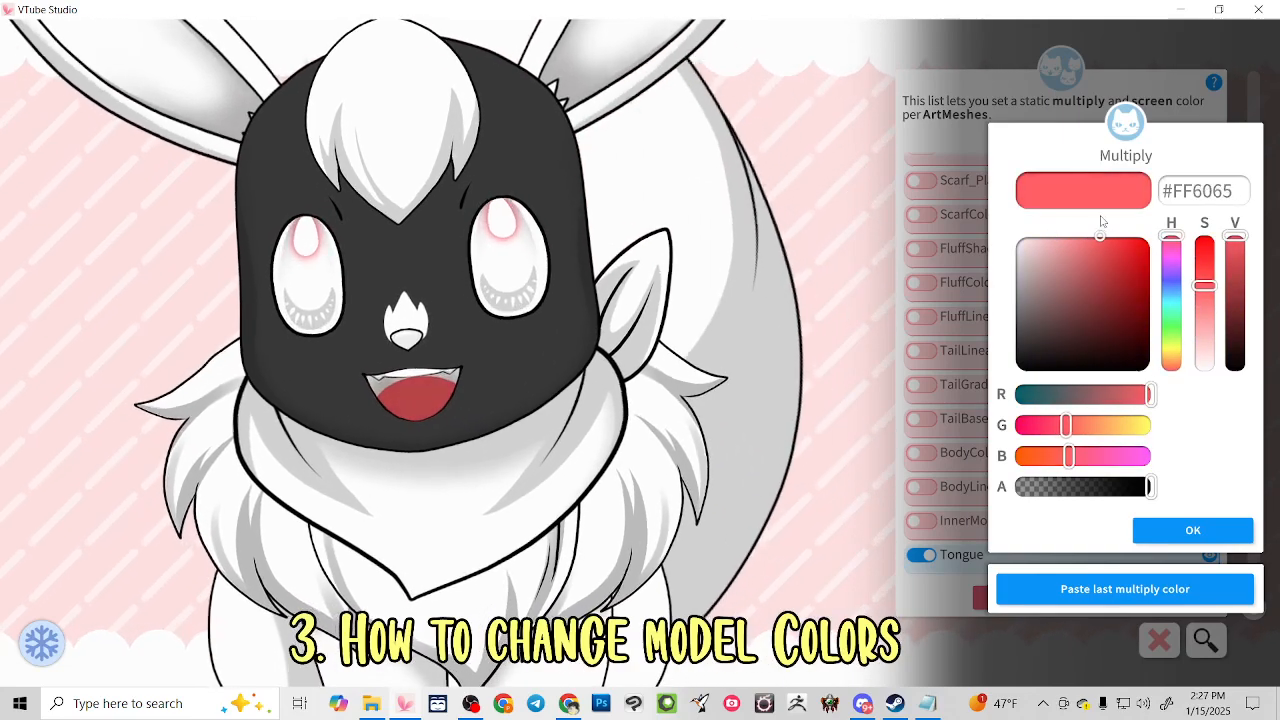
pyautogui.click(1193, 530)
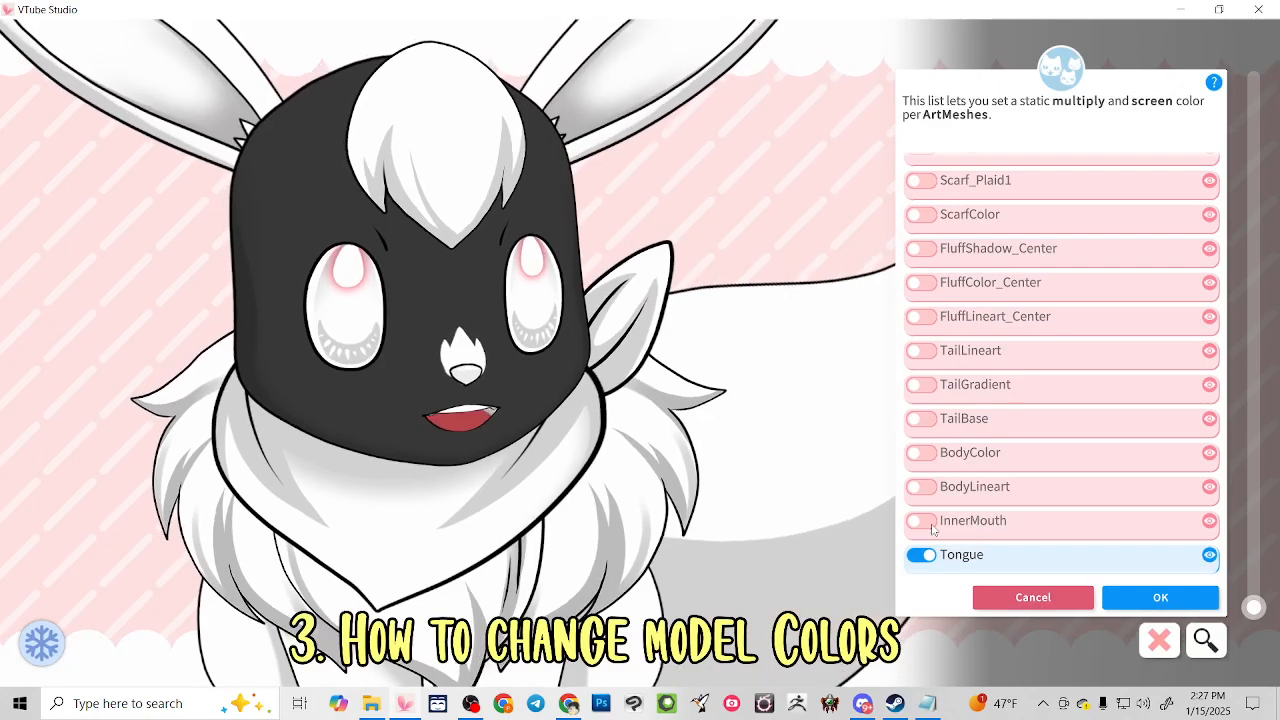
# Enable color customization for InnerMouth, set its multiply color to dark red #650306, and accept the colors
pyautogui.click(921, 521)
pyautogui.moveTo(1148, 262); pyautogui.dragTo(1148, 320)
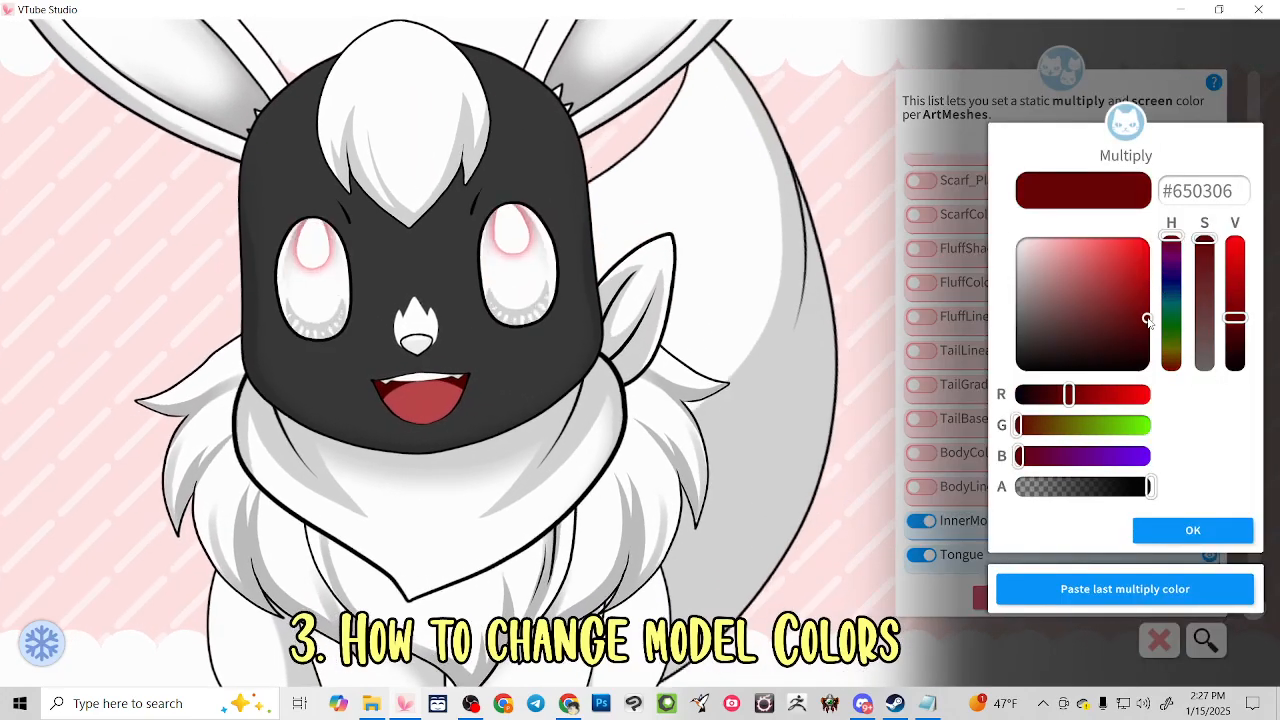
pyautogui.click(1158, 530)
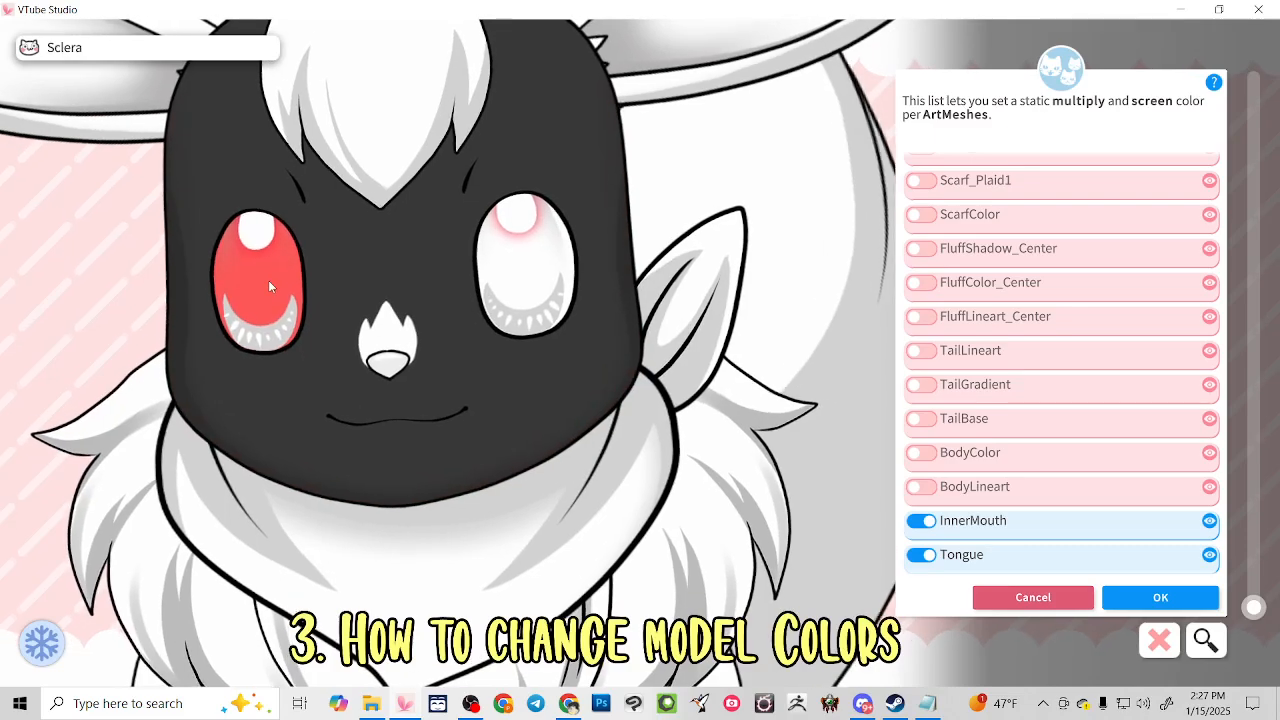
# Pick the uncolored Sclera in one eye, enable its color customization, set its multiply color to #36080A, and accept the colors
pyautogui.click(268, 280)
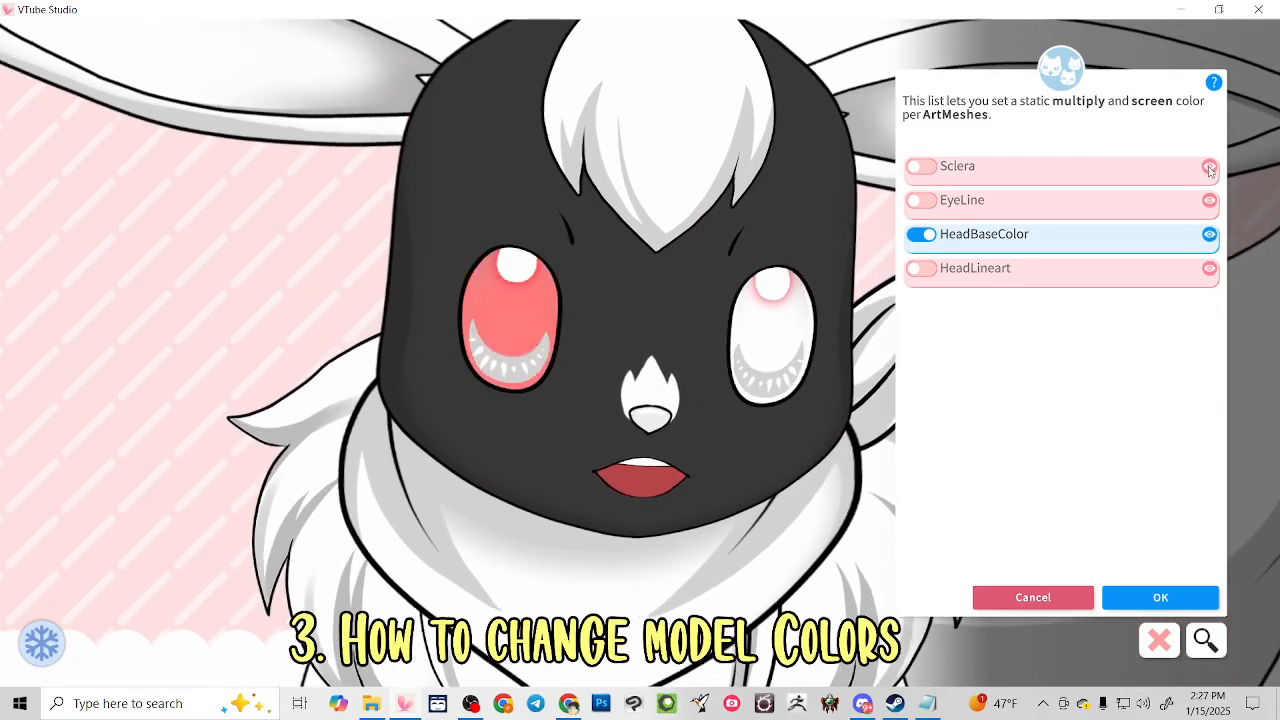
pyautogui.click(1014, 170)
pyautogui.moveTo(1055, 292)
pyautogui.mouseDown()
pyautogui.moveTo(1134, 236)
pyautogui.moveTo(1168, 454)
pyautogui.moveTo(1000, 400)
pyautogui.moveTo(953, 154)
pyautogui.moveTo(1150, 238)
pyautogui.moveTo(930, 546)
pyautogui.moveTo(1150, 238)
pyautogui.moveTo(833, 362)
pyautogui.moveTo(1005, 345)
pyautogui.moveTo(1120, 385)
pyautogui.moveTo(1148, 328)
pyautogui.moveTo(1131, 346)
pyautogui.mouseUp()
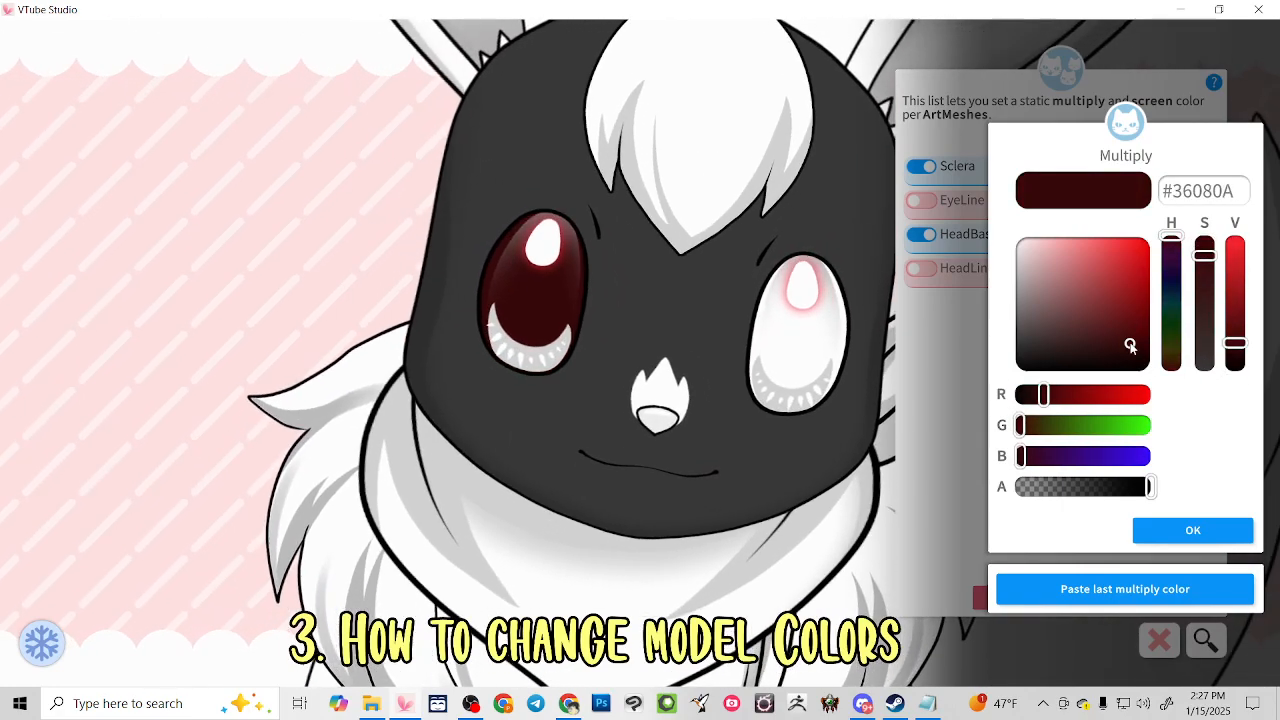
pyautogui.hotkey('alt', 'Tab')
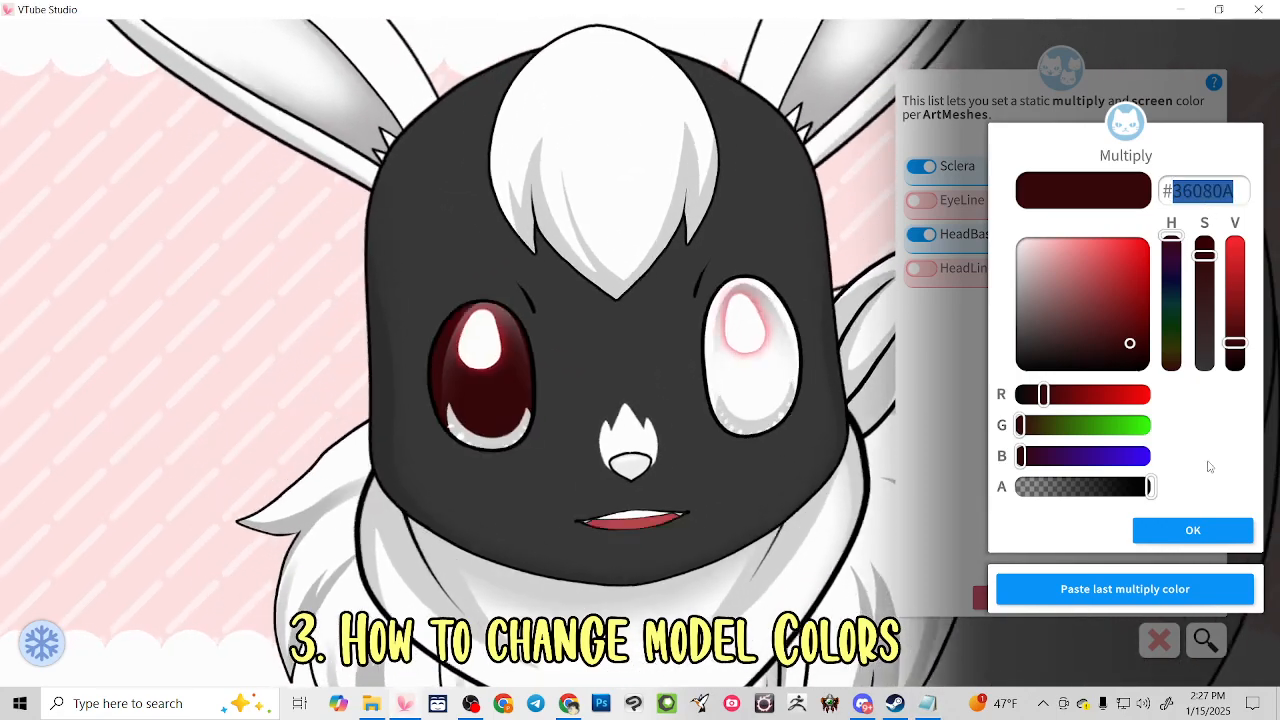
pyautogui.click(1203, 533)
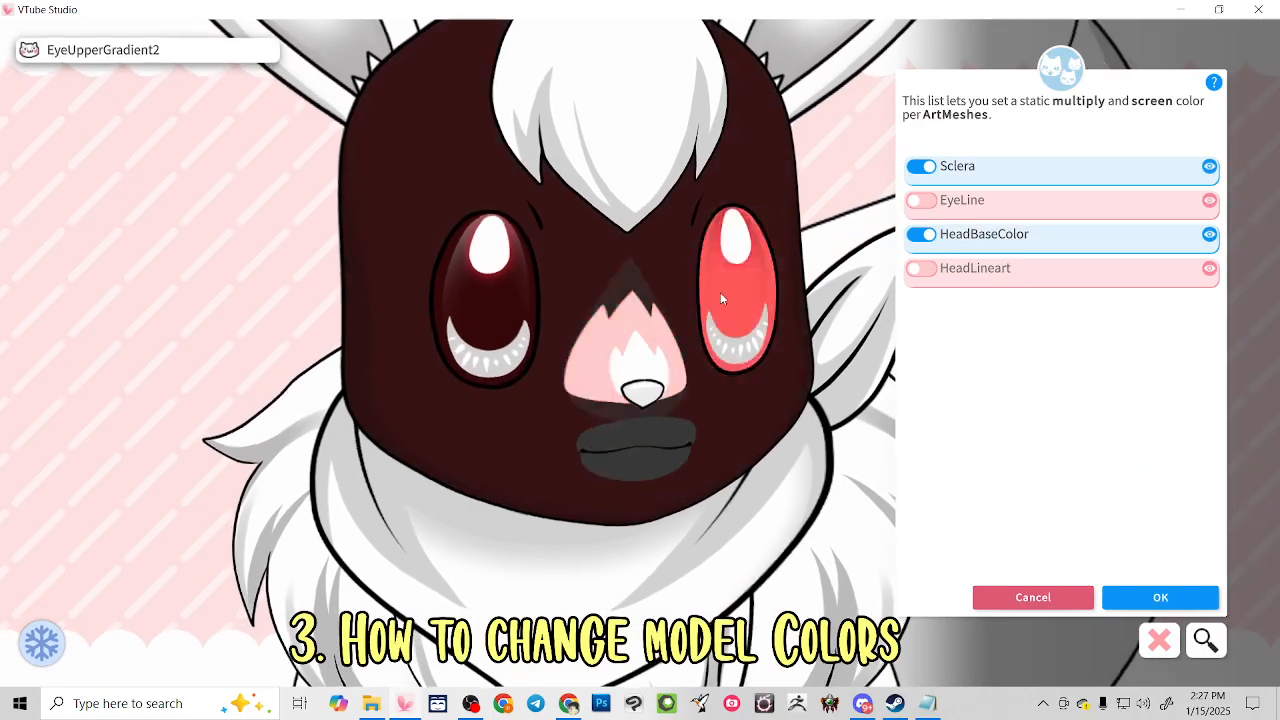
# Pick the other eye, enable Sclera2's color customization, reuse the last multiply color for it, and accept both colors
pyautogui.click(720, 292)
pyautogui.click(929, 372)
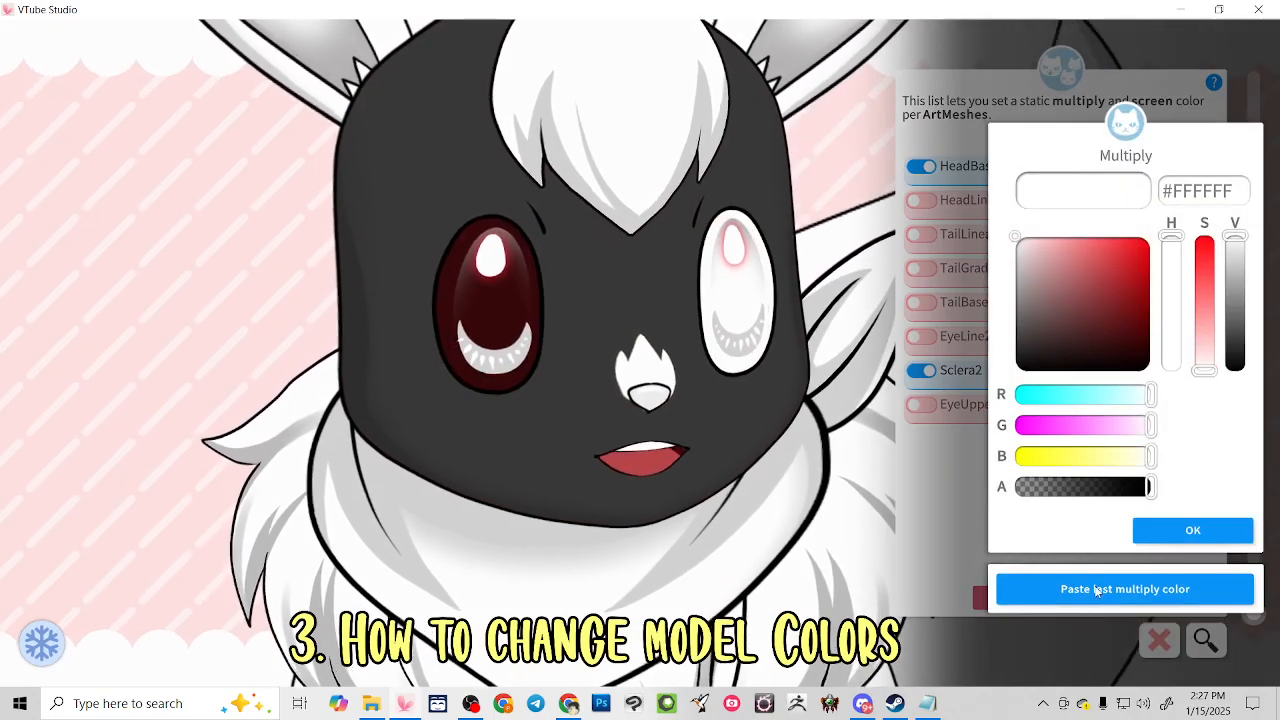
pyautogui.click(1097, 589)
pyautogui.click(1163, 534)
pyautogui.click(1172, 535)
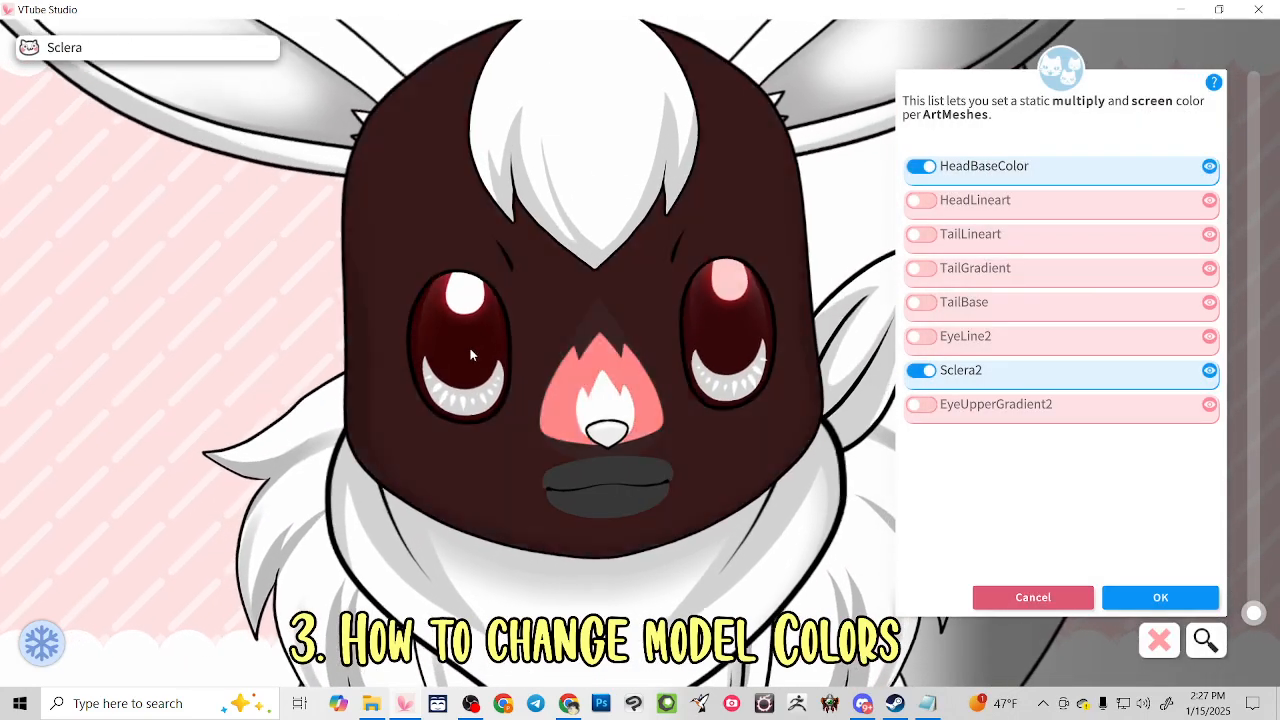
# Pick the upper part of the first eye, enable EyeUpperGradient's color customization, set its multiply color to #FF0000, and accept the colors
pyautogui.click(504, 294)
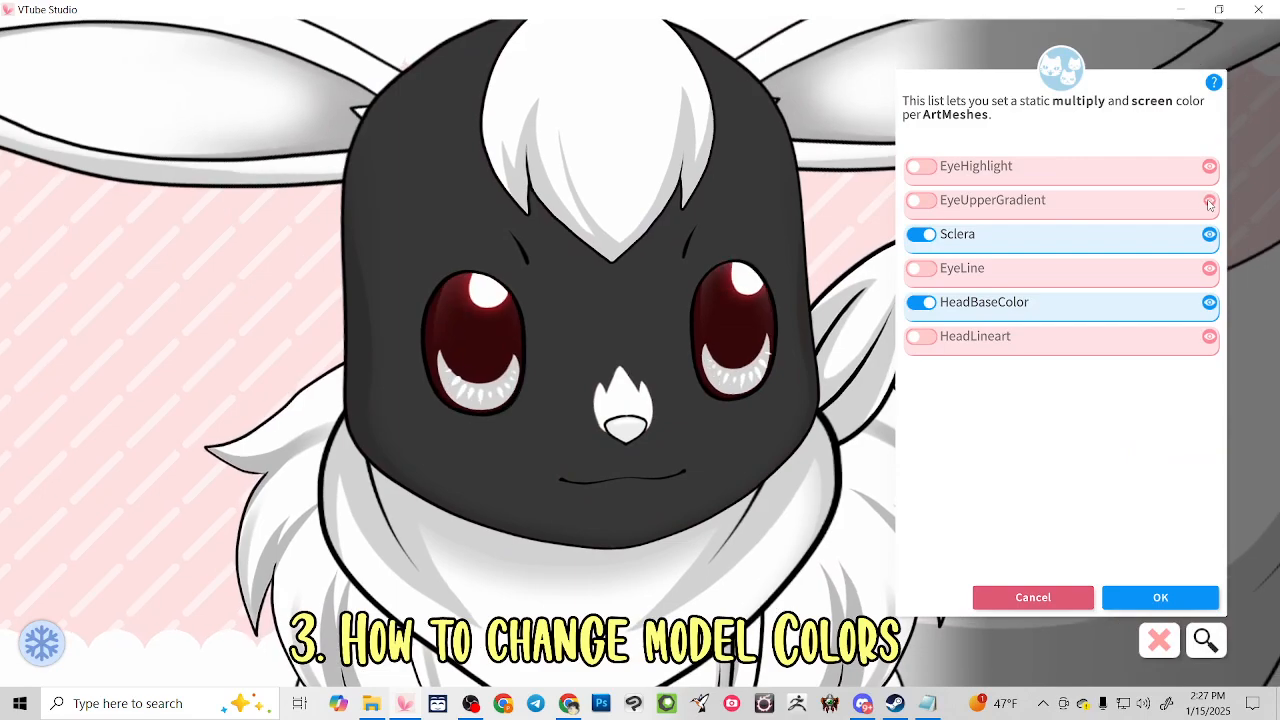
pyautogui.click(921, 200)
pyautogui.click(1037, 456)
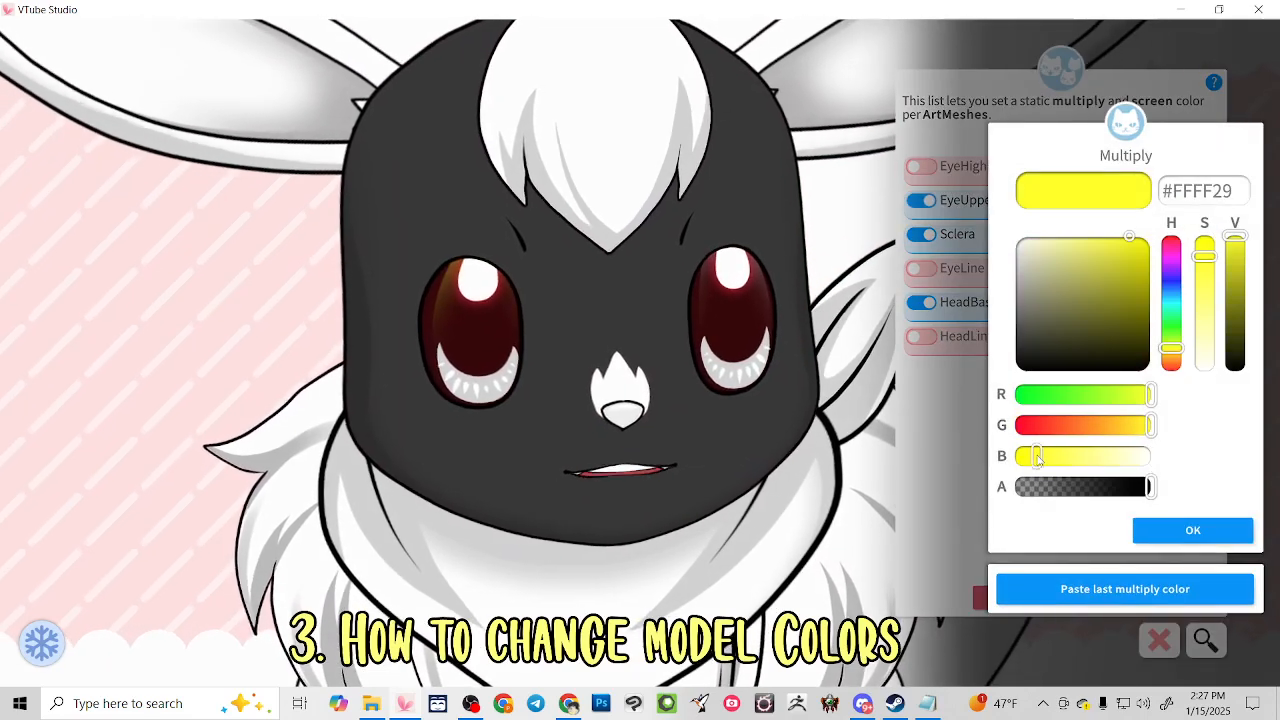
pyautogui.moveTo(1037, 458); pyautogui.dragTo(974, 472)
pyautogui.moveTo(1111, 266); pyautogui.dragTo(1197, 169)
pyautogui.moveTo(1112, 427); pyautogui.dragTo(1011, 425)
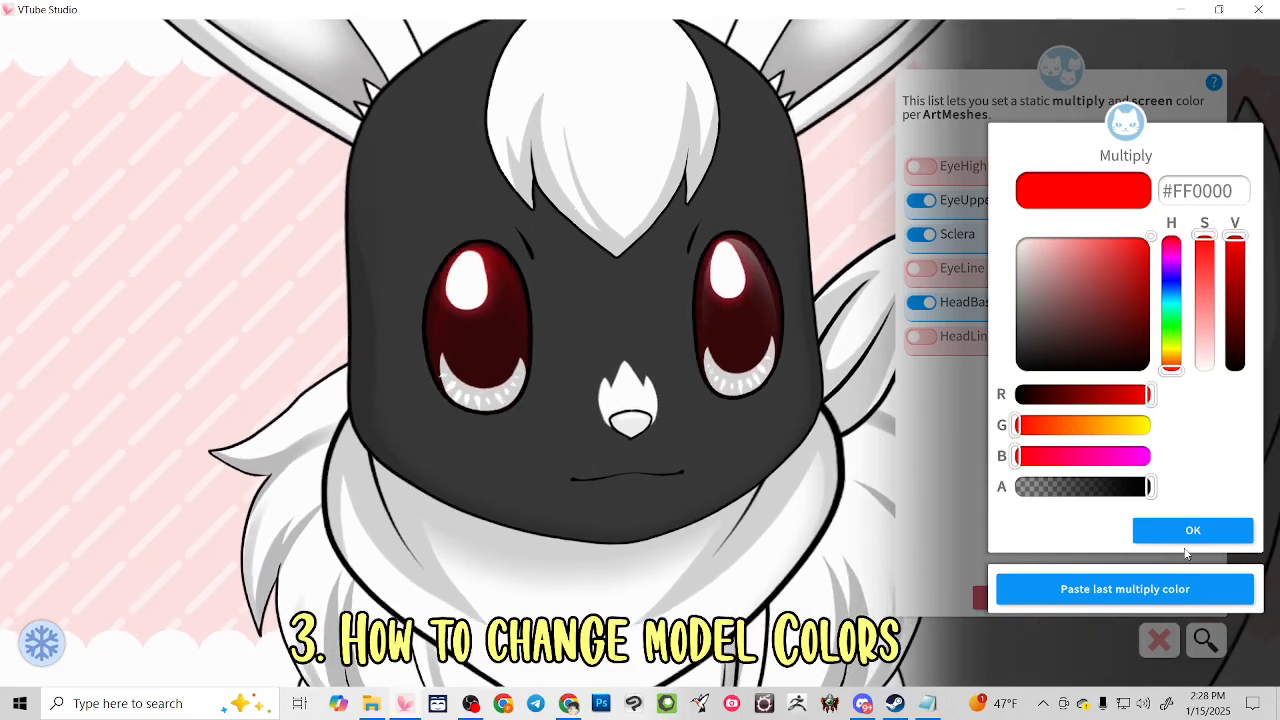
pyautogui.click(1190, 531)
pyautogui.scroll(-5, 956, 220)
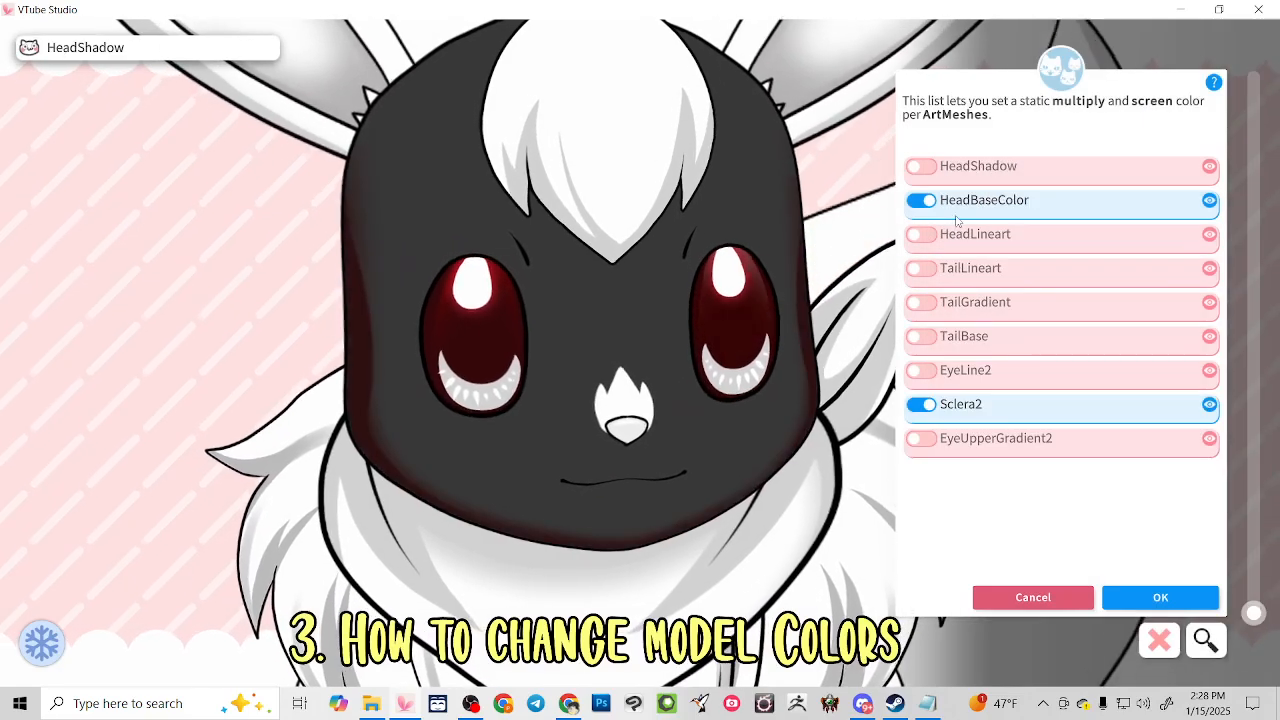
# Enable EyeUpperGradient2's color customization, reuse the last multiply color #FF0000 for it, and accept both colors
pyautogui.click(930, 443)
pyautogui.click(1075, 584)
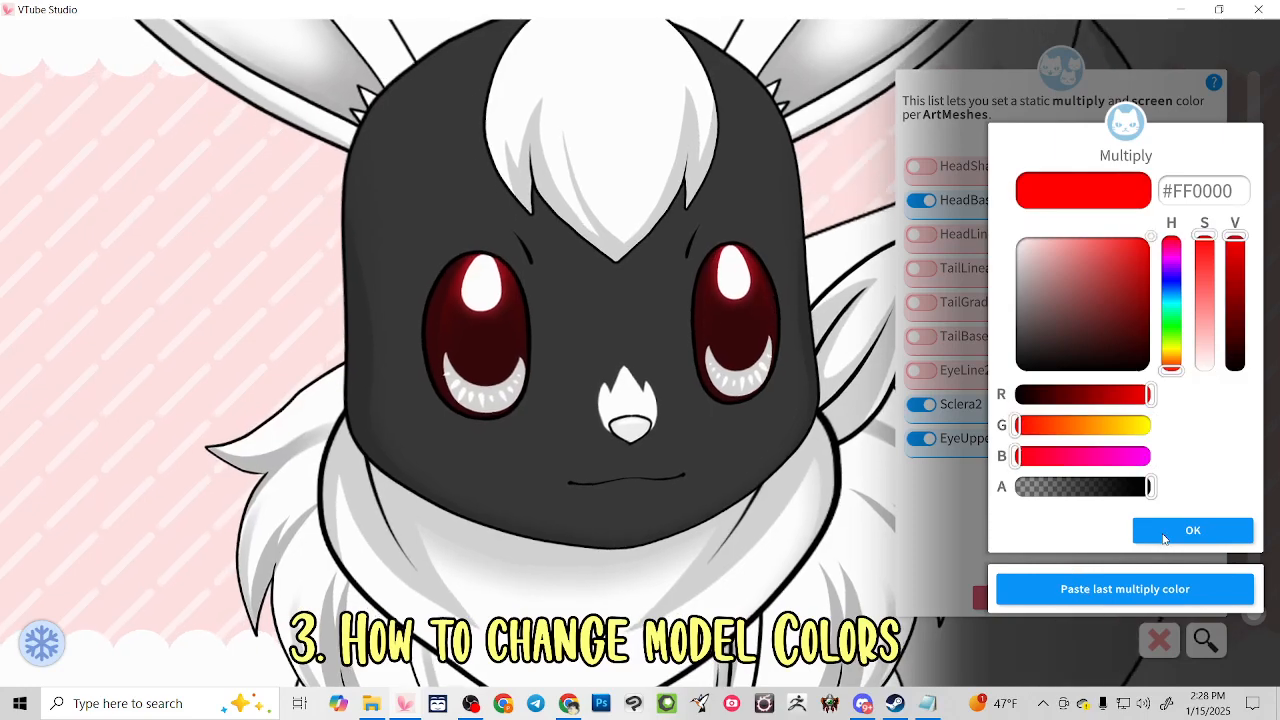
pyautogui.click(1164, 534)
pyautogui.click(1164, 532)
# Pick the lower part of the first eye, enable EyeColor's customization, set its multiply color to a slightly darkened pure red, and accept both colors
pyautogui.click(495, 386)
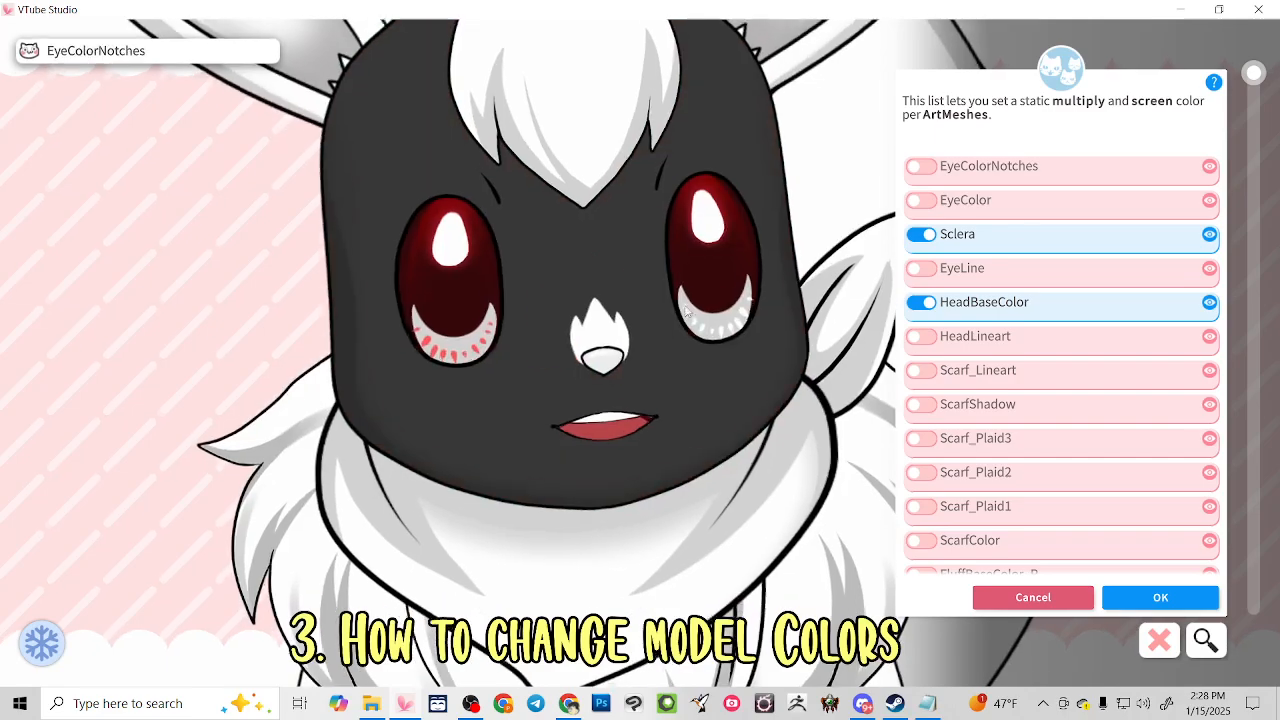
pyautogui.click(921, 200)
pyautogui.moveTo(1027, 306); pyautogui.dragTo(1150, 237)
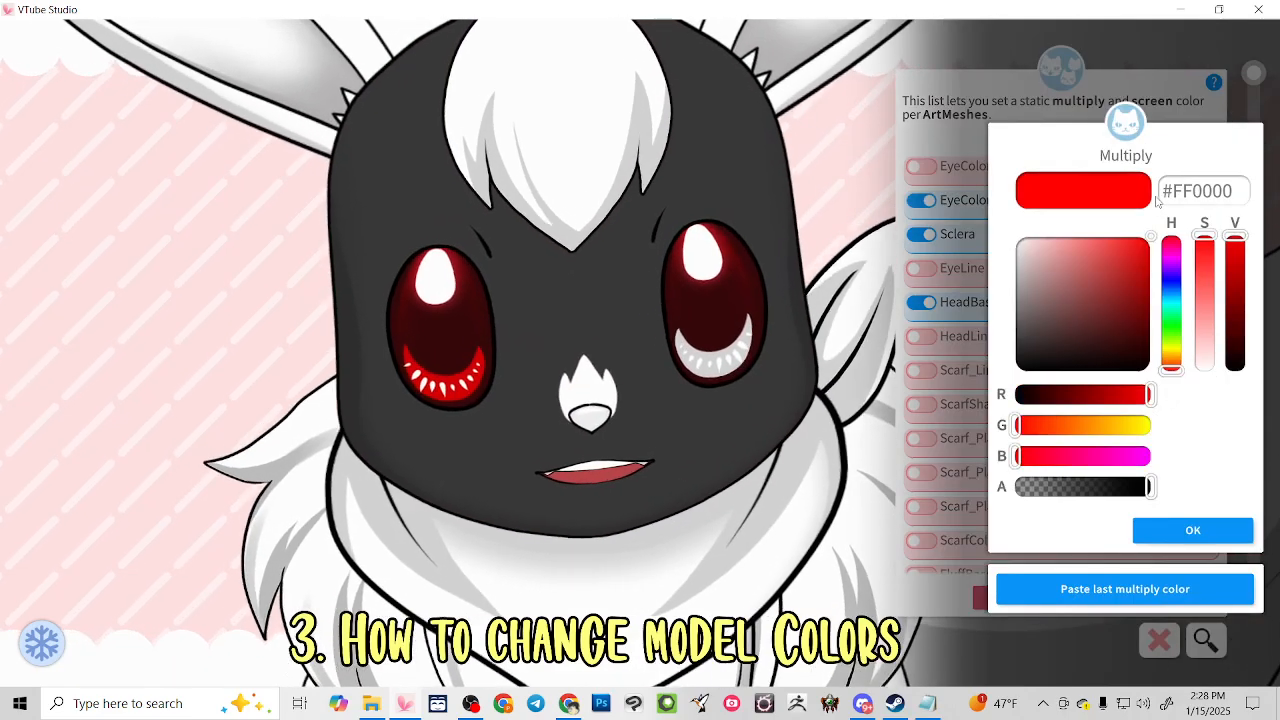
pyautogui.moveTo(1017, 456); pyautogui.dragTo(720, 477)
pyautogui.moveTo(1235, 238)
pyautogui.mouseDown()
pyautogui.moveTo(1235, 291)
pyautogui.moveTo(1222, 256)
pyautogui.mouseUp()
pyautogui.click(1188, 526)
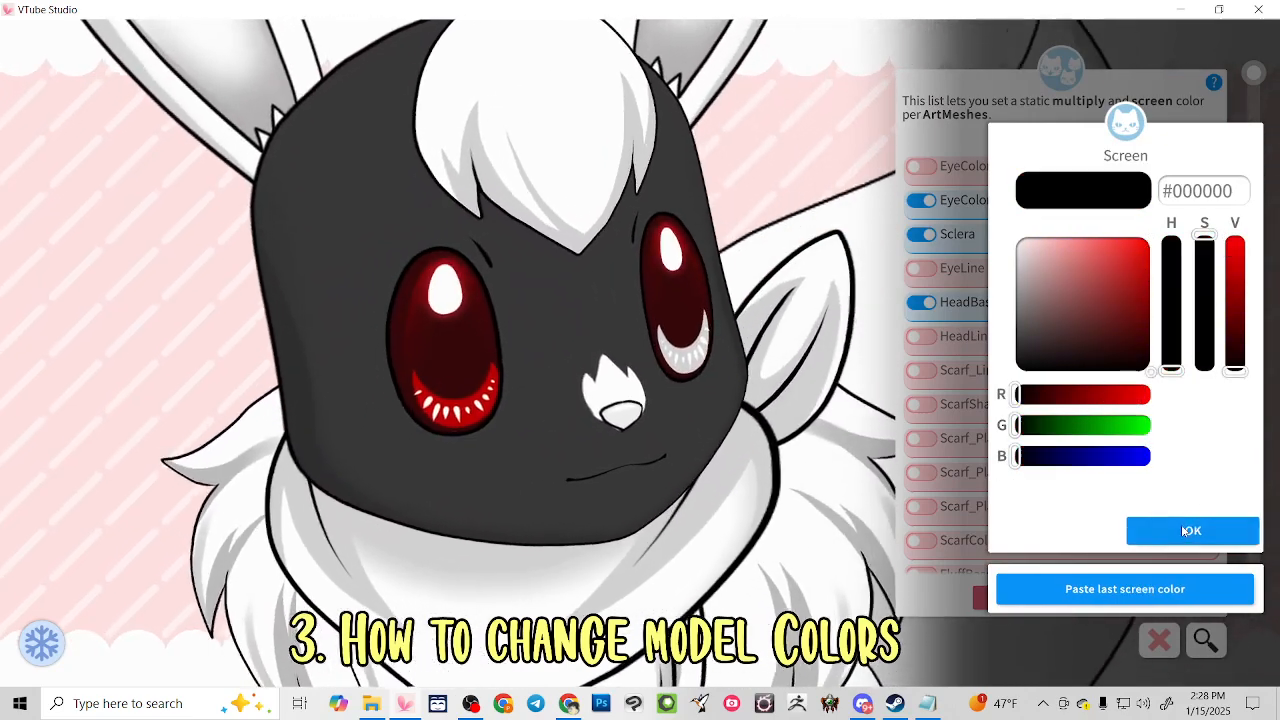
pyautogui.click(1181, 524)
# Enable EyeColor2's color customization for the other eye, reuse the last multiply color, and accept both colors
pyautogui.scroll(-10, 940, 198)
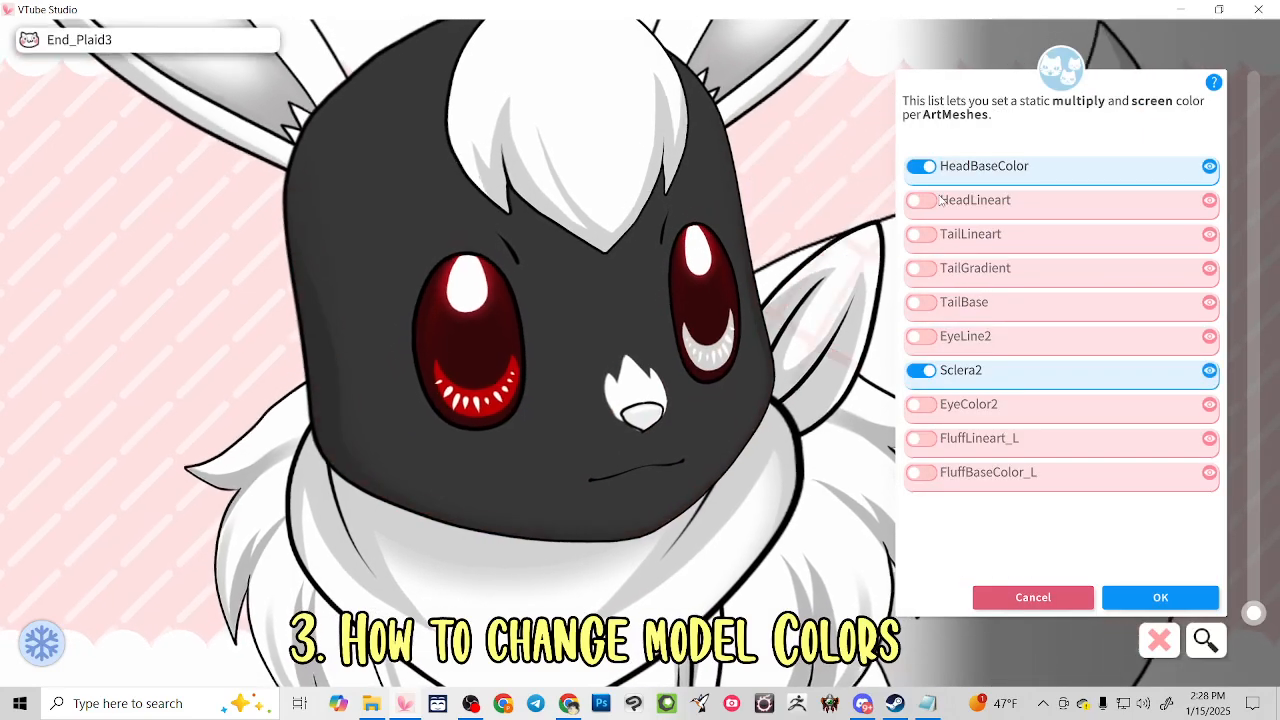
pyautogui.click(920, 405)
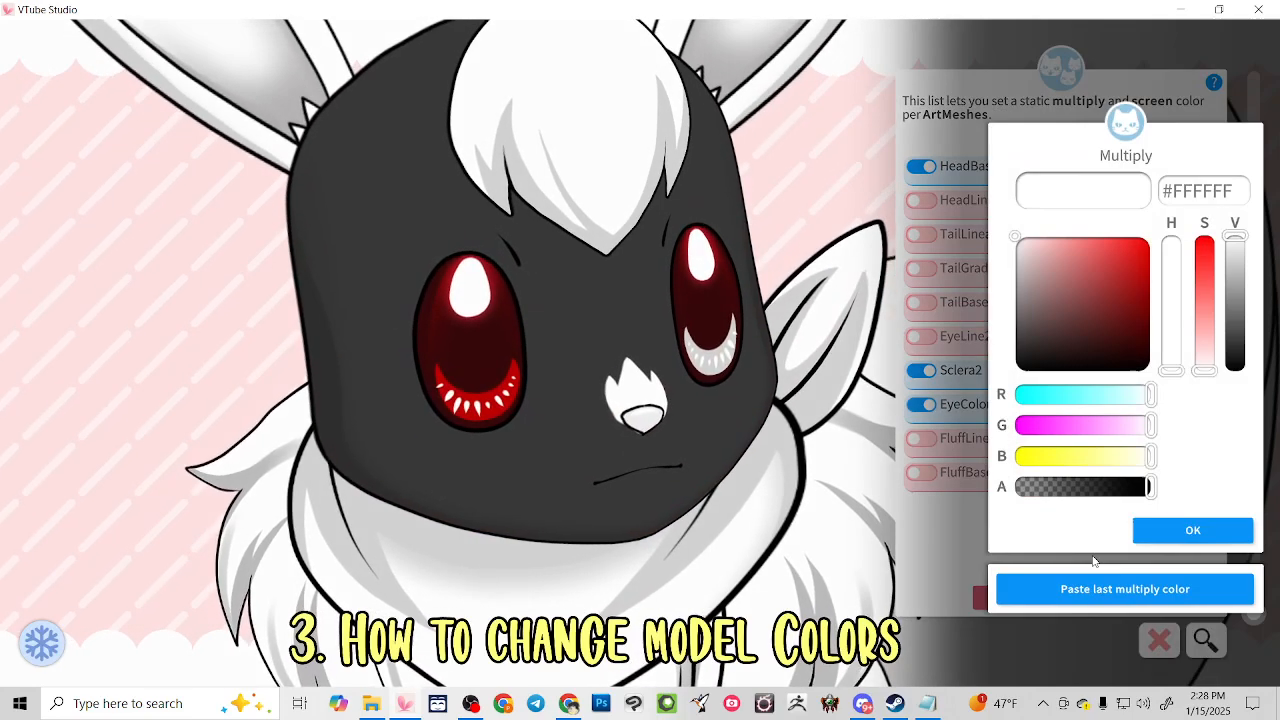
pyautogui.click(1127, 582)
pyautogui.click(1160, 540)
pyautogui.click(1164, 532)
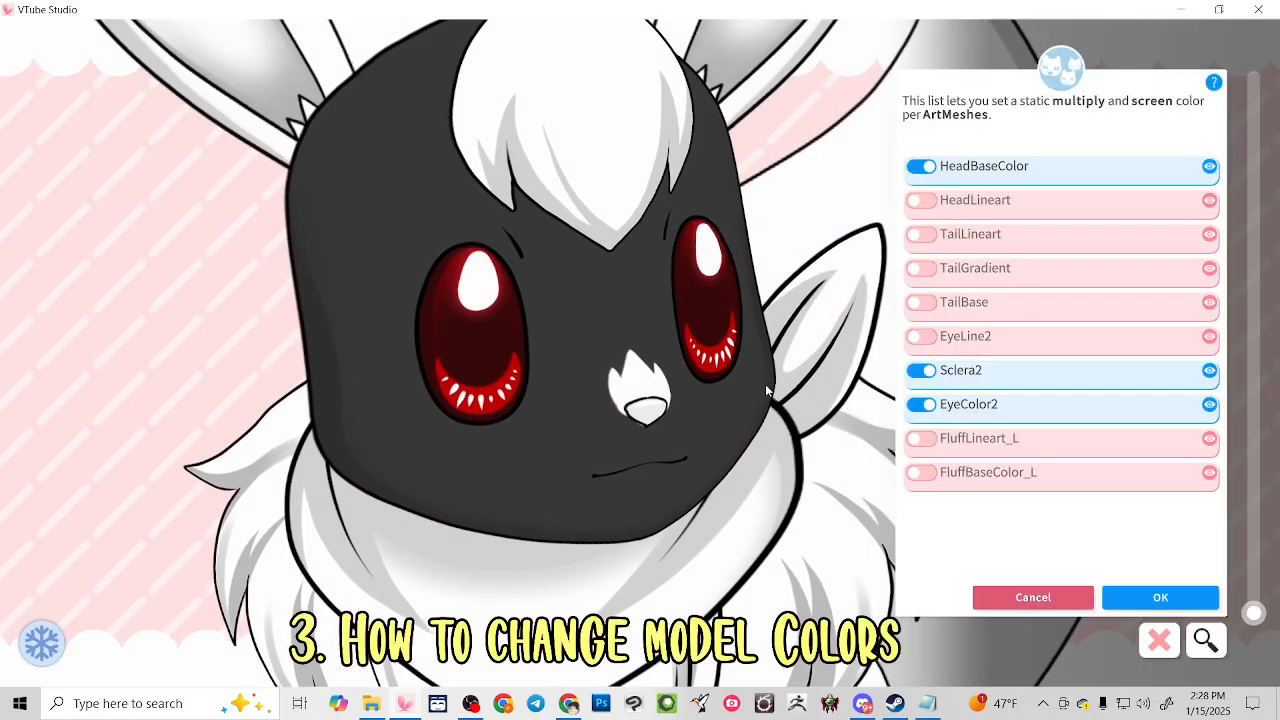
# Enable color customization for the second eye's color notches and try a fully opaque yellow multiply color, #FFFF00
pyautogui.click(921, 438)
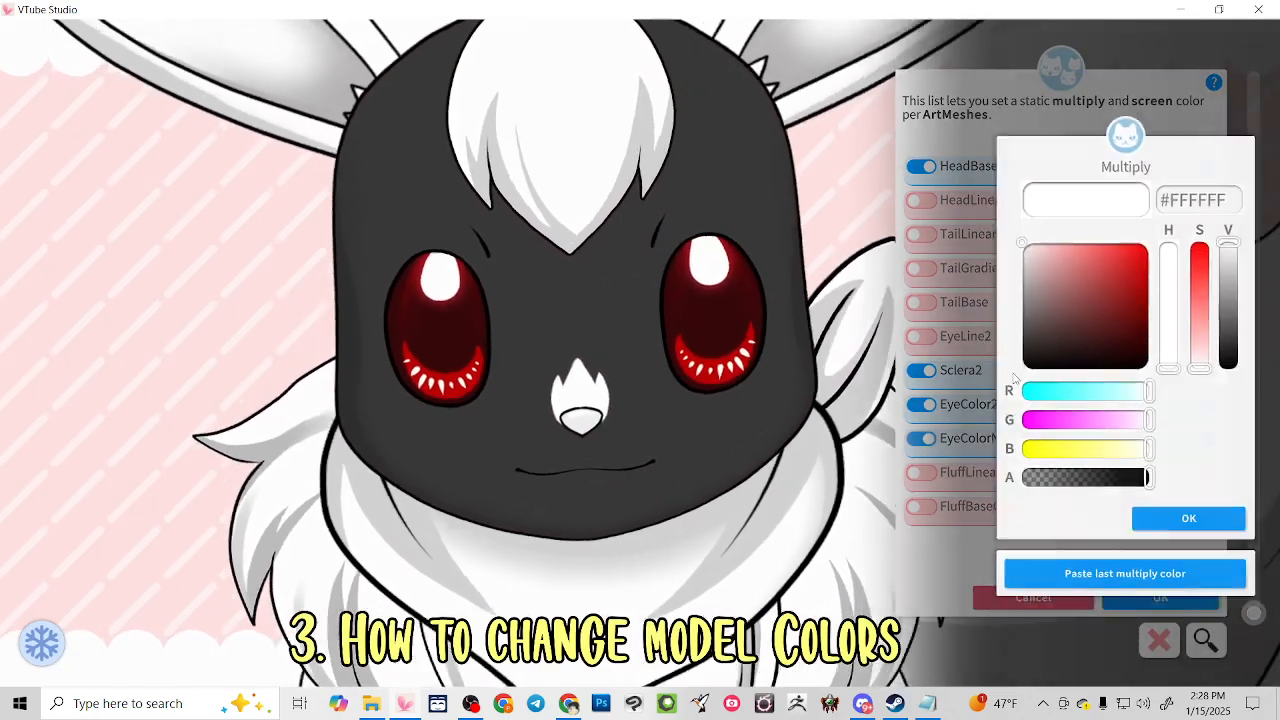
pyautogui.moveTo(1112, 245)
pyautogui.mouseDown()
pyautogui.moveTo(1058, 207)
pyautogui.moveTo(1119, 197)
pyautogui.mouseUp()
pyautogui.moveTo(1053, 426); pyautogui.dragTo(1232, 437)
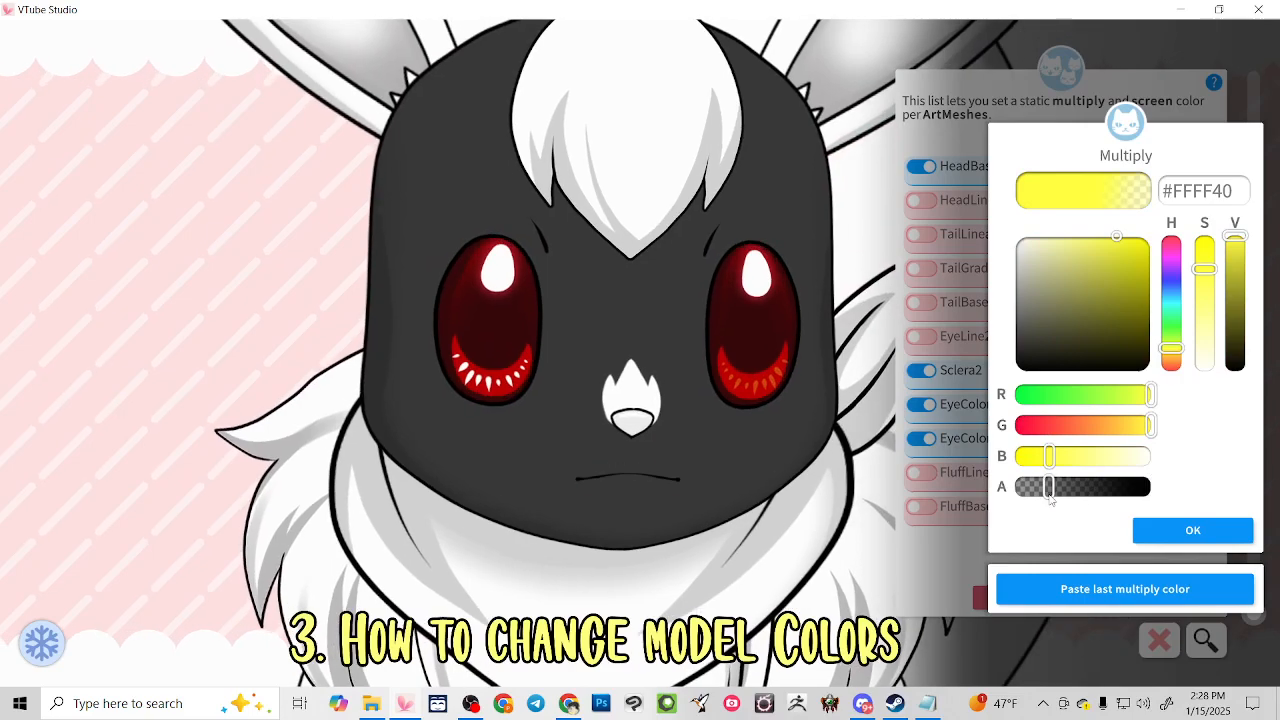
pyautogui.moveTo(1118, 490); pyautogui.dragTo(1158, 488)
pyautogui.moveTo(1120, 242)
pyautogui.mouseDown()
pyautogui.moveTo(1095, 212)
pyautogui.moveTo(1013, 214)
pyautogui.moveTo(1158, 226)
pyautogui.mouseUp()
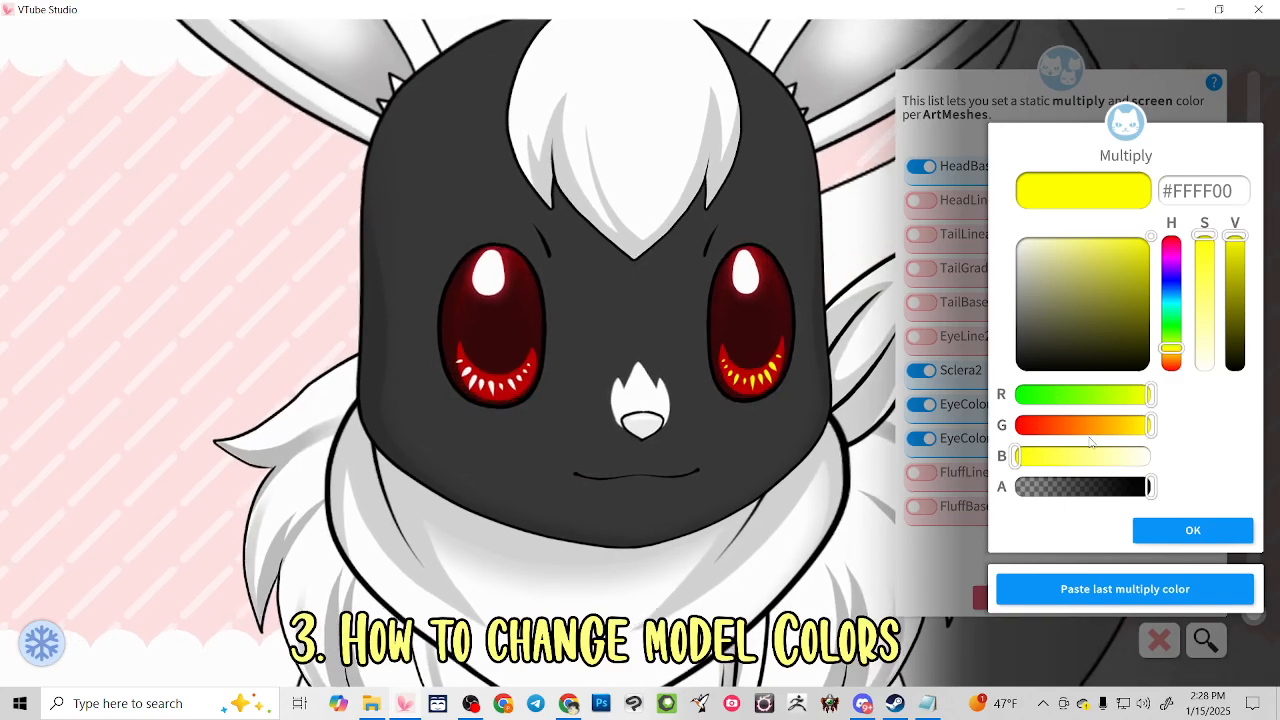
# Change the second eye's notches to multiply color #FF0000 and accept both colors
pyautogui.moveTo(1091, 441); pyautogui.dragTo(987, 428)
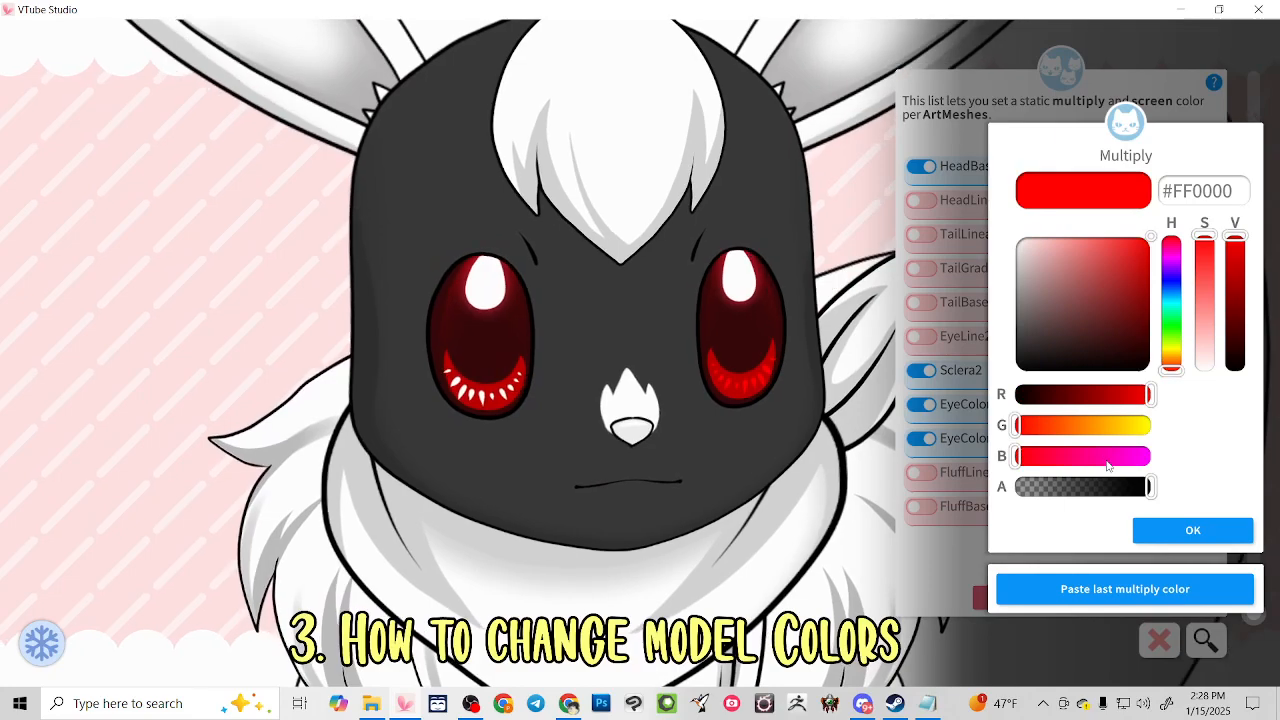
pyautogui.moveTo(1107, 463); pyautogui.dragTo(1080, 462)
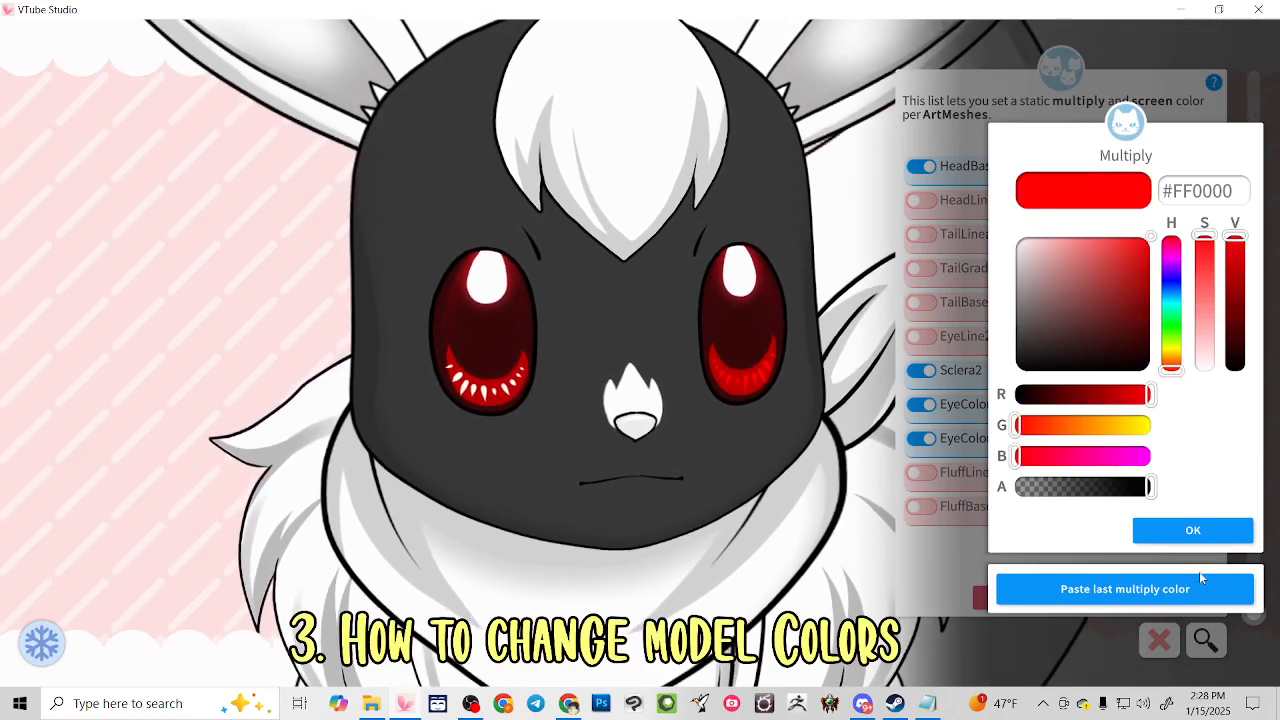
pyautogui.click(1193, 530)
pyautogui.click(1193, 530)
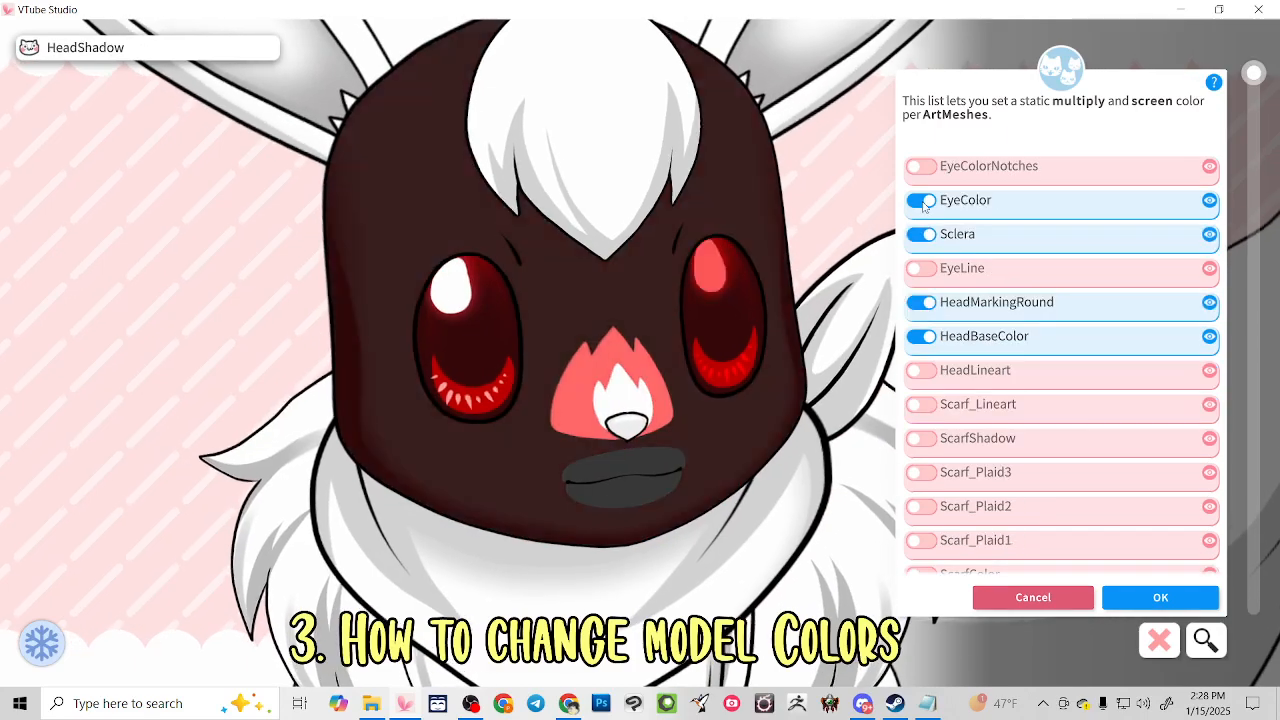
# Enable EyeColorNotches in the first eye, reuse the last multiply color for it, and accept both colors
pyautogui.click(926, 169)
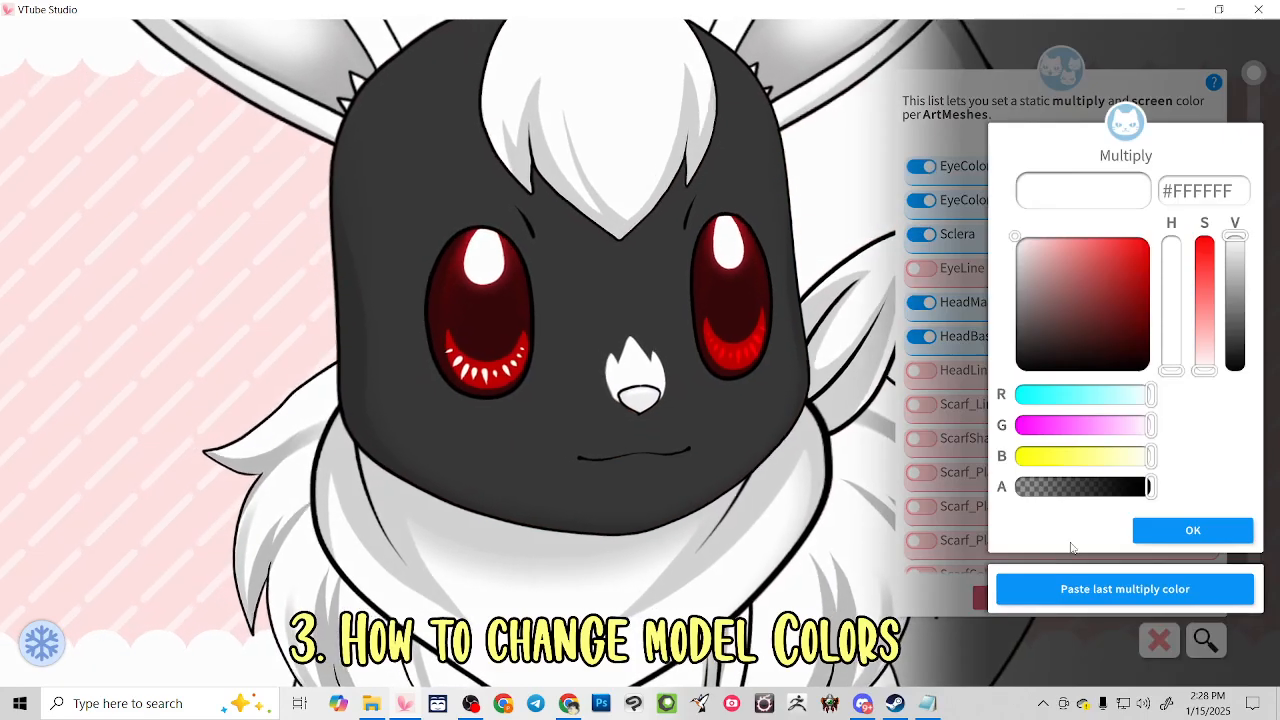
pyautogui.click(1150, 531)
pyautogui.click(1150, 538)
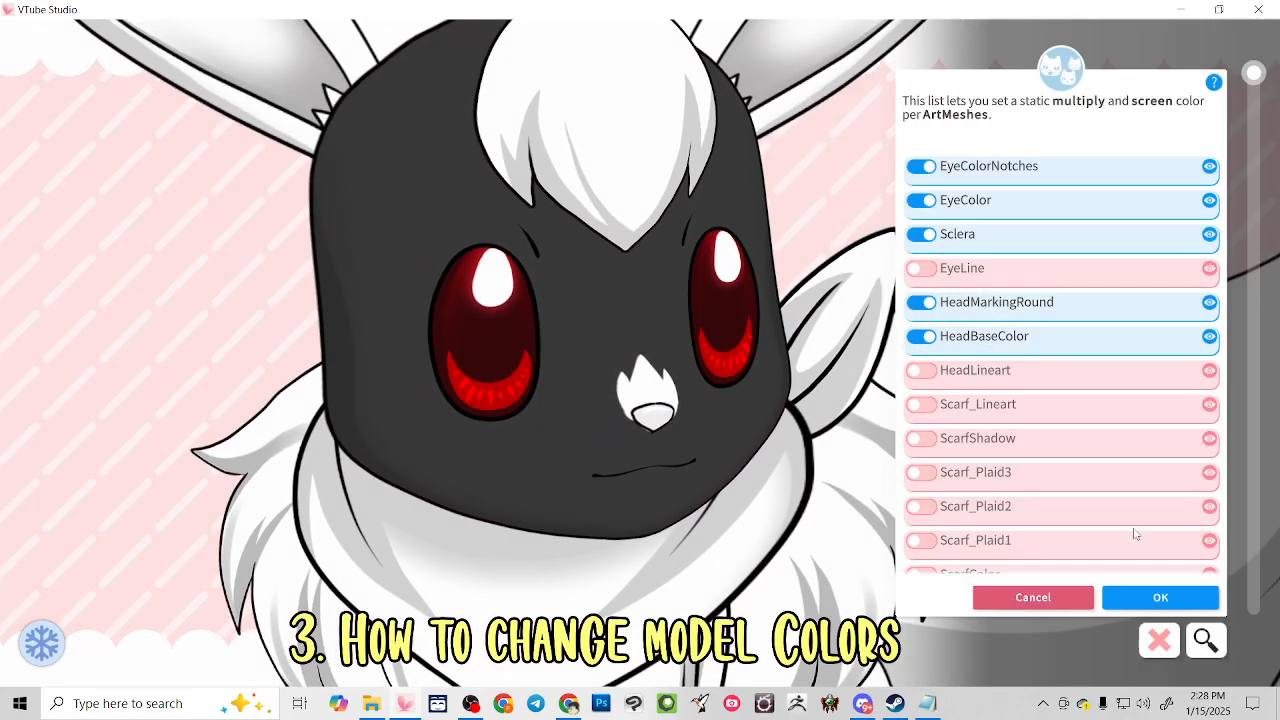
# Pick the flame-shaped nose marking, enable HeadMarkingNosePeaks, set its multiply color to #9F0000, and accept both colors
pyautogui.click(615, 382)
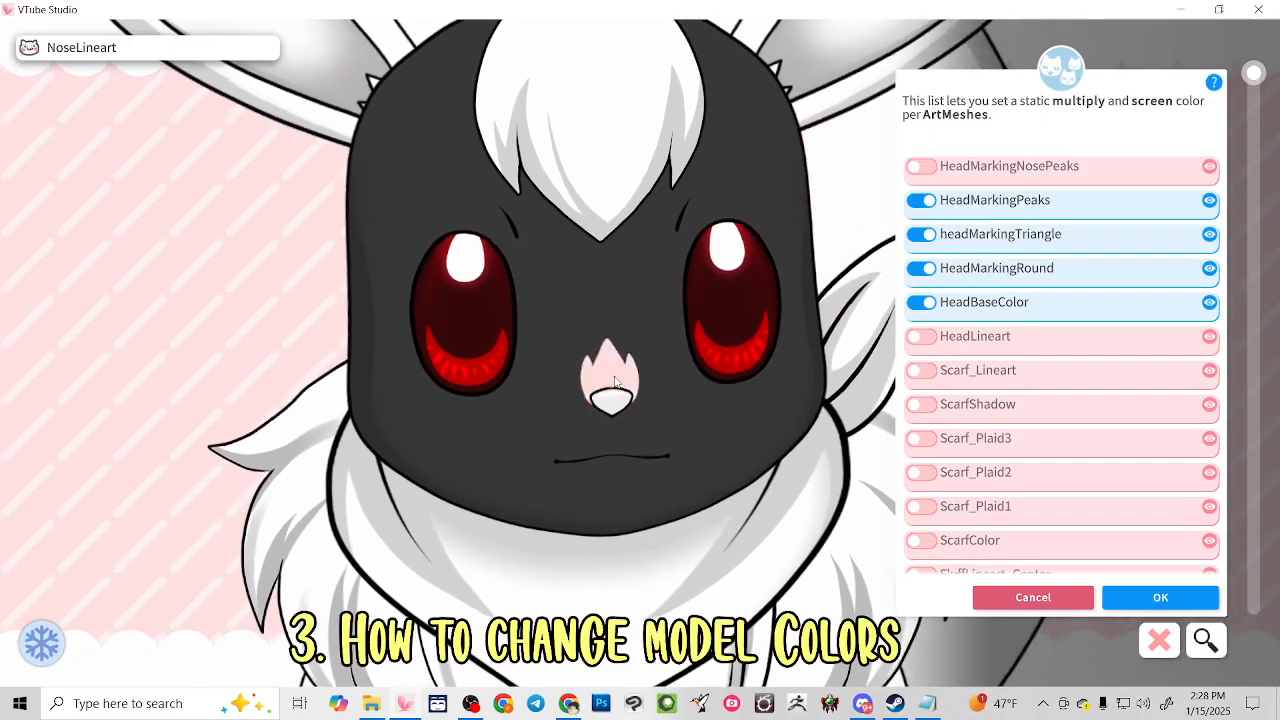
pyautogui.click(929, 168)
pyautogui.moveTo(1118, 268); pyautogui.dragTo(1186, 202)
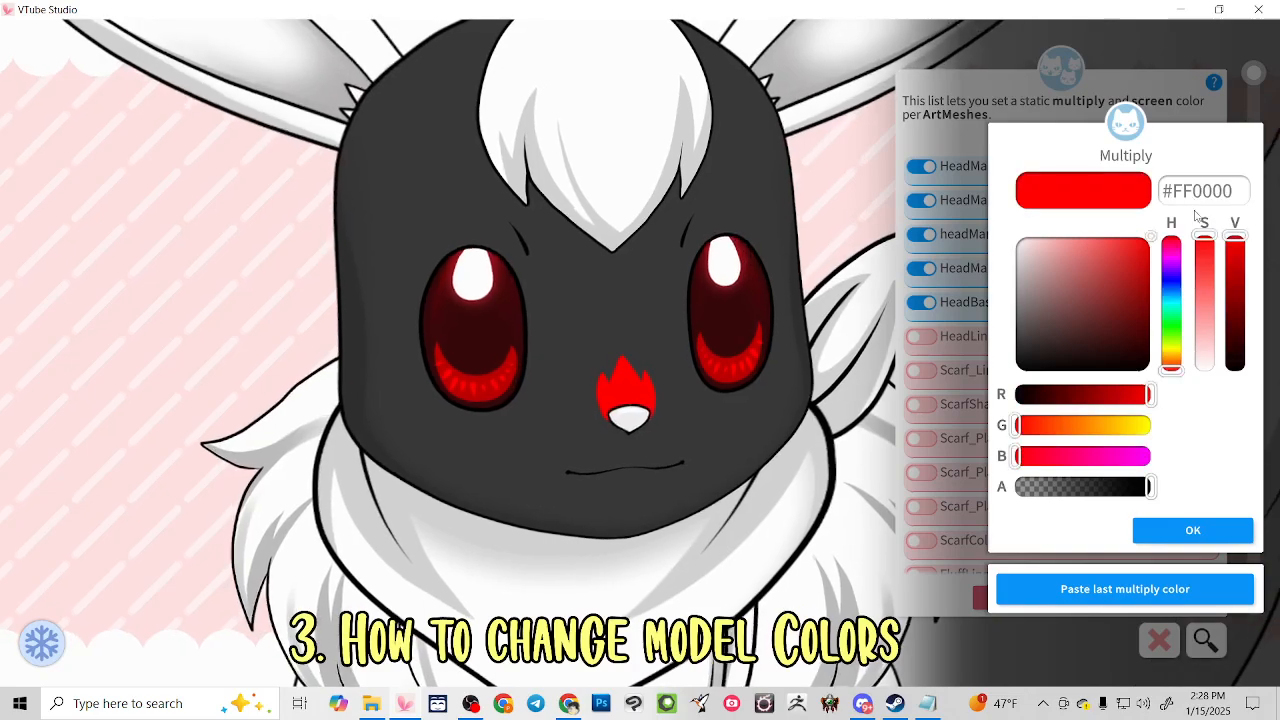
pyautogui.moveTo(1235, 240); pyautogui.dragTo(1220, 292)
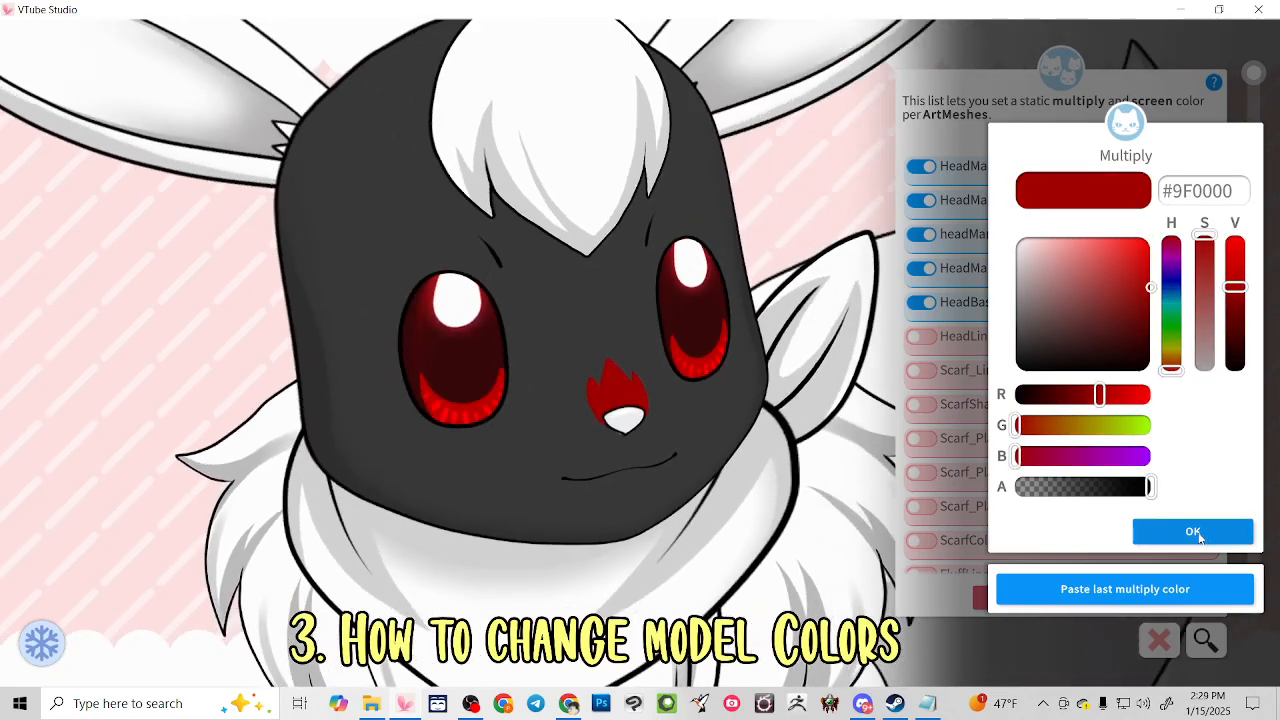
pyautogui.click(1228, 532)
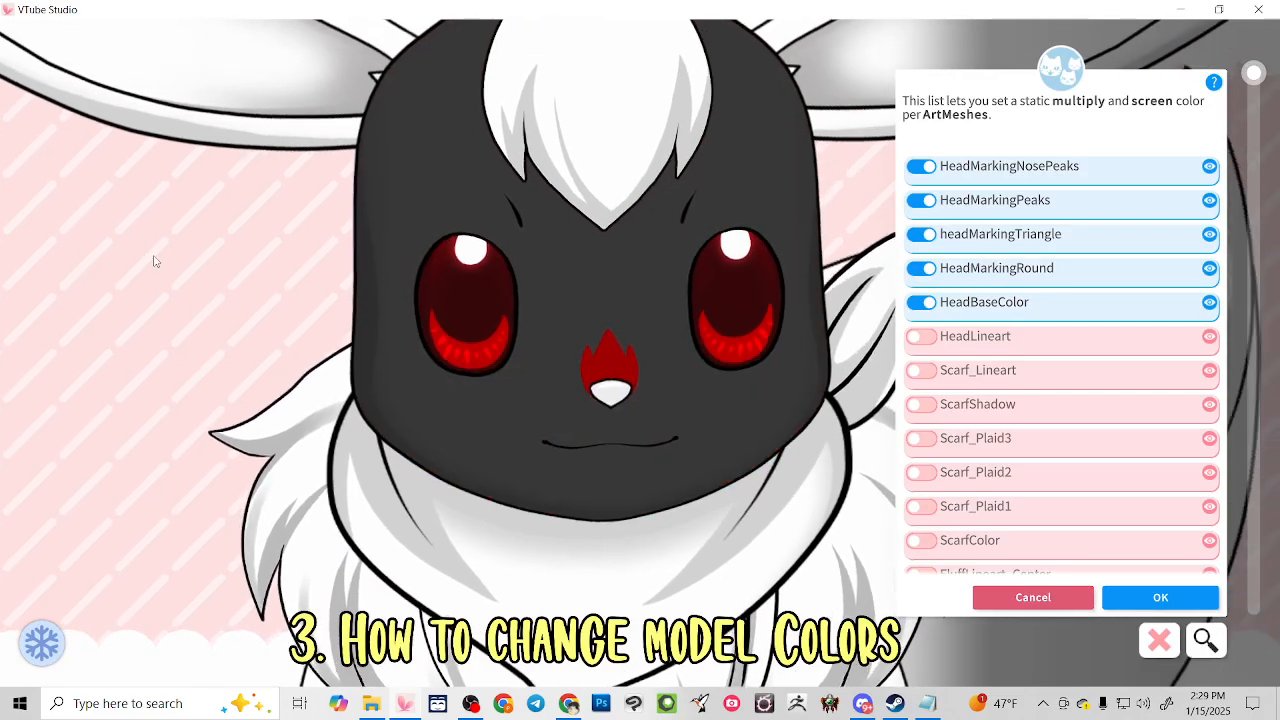
# Pick the head, open HeadBaseColor's color settings, and accept its #383838 multiply color again so it can be reused
pyautogui.scroll(-4, 188, 310)
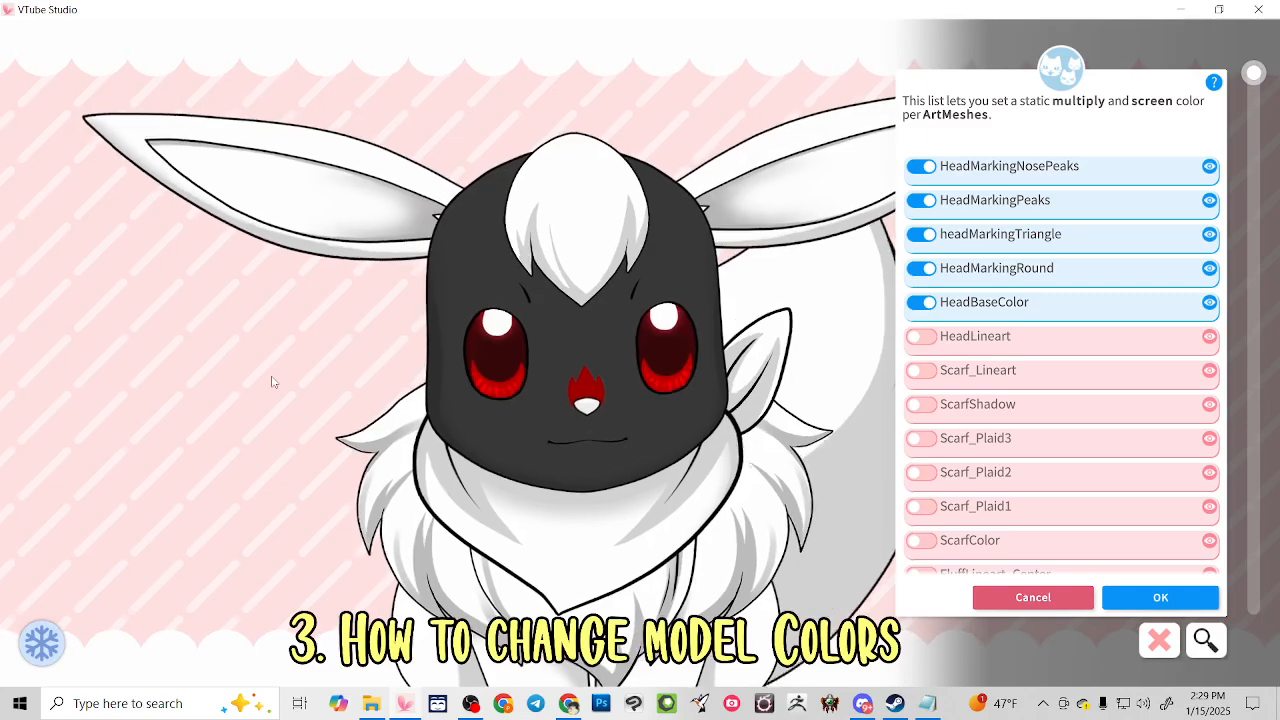
pyautogui.click(490, 272)
pyautogui.click(1043, 168)
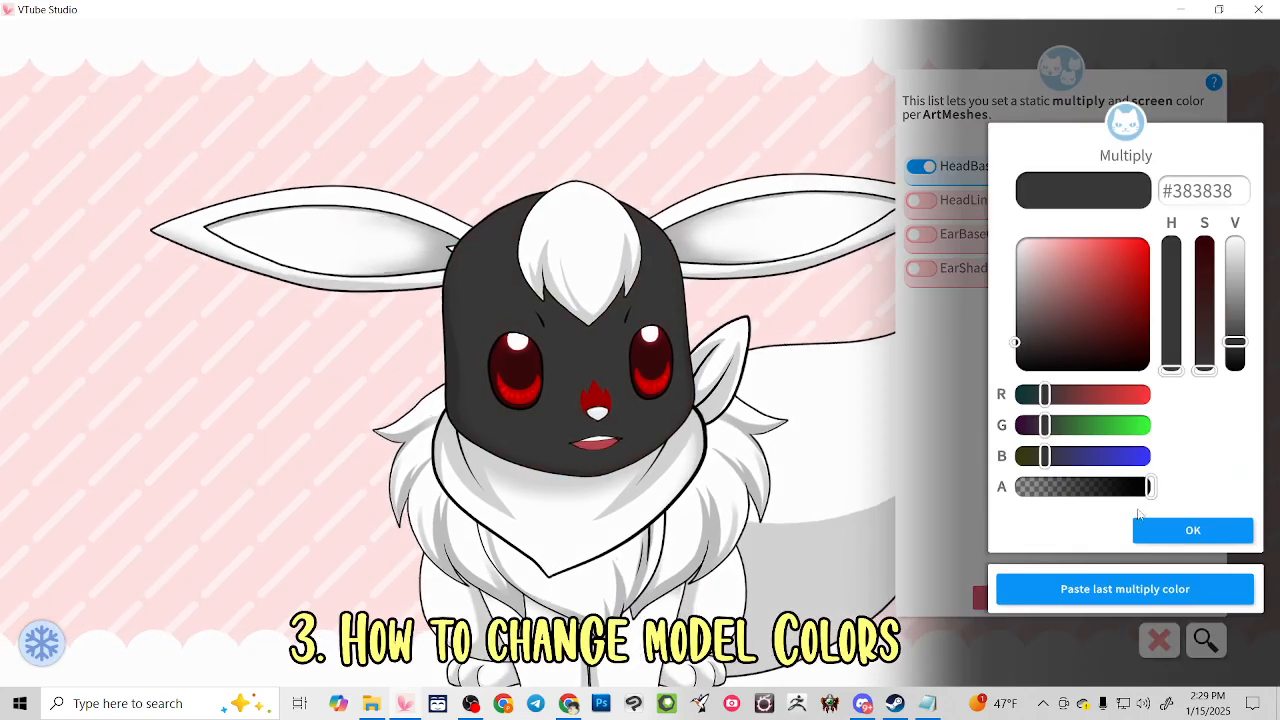
pyautogui.click(1187, 526)
pyautogui.click(1186, 503)
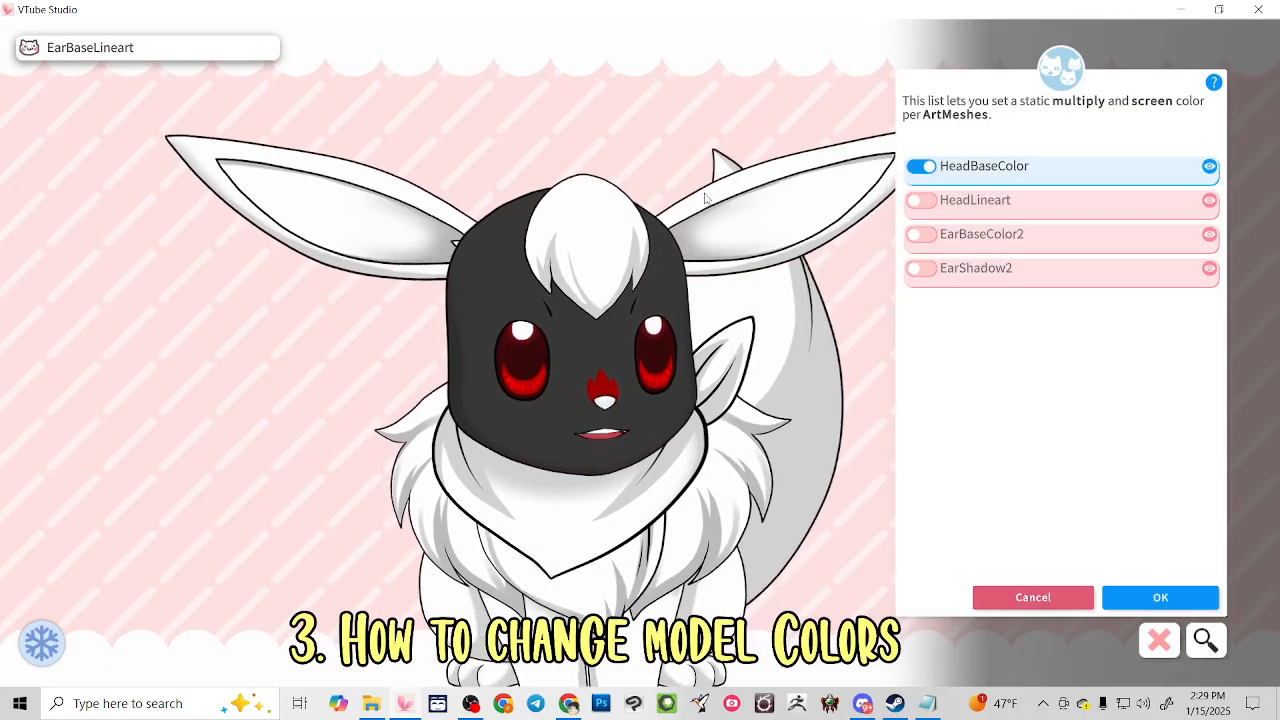
# Pick the outer part of one ear, enable EarBaseColor's customization, reuse the last multiply color, and accept both colors
pyautogui.click(741, 155)
pyautogui.click(951, 236)
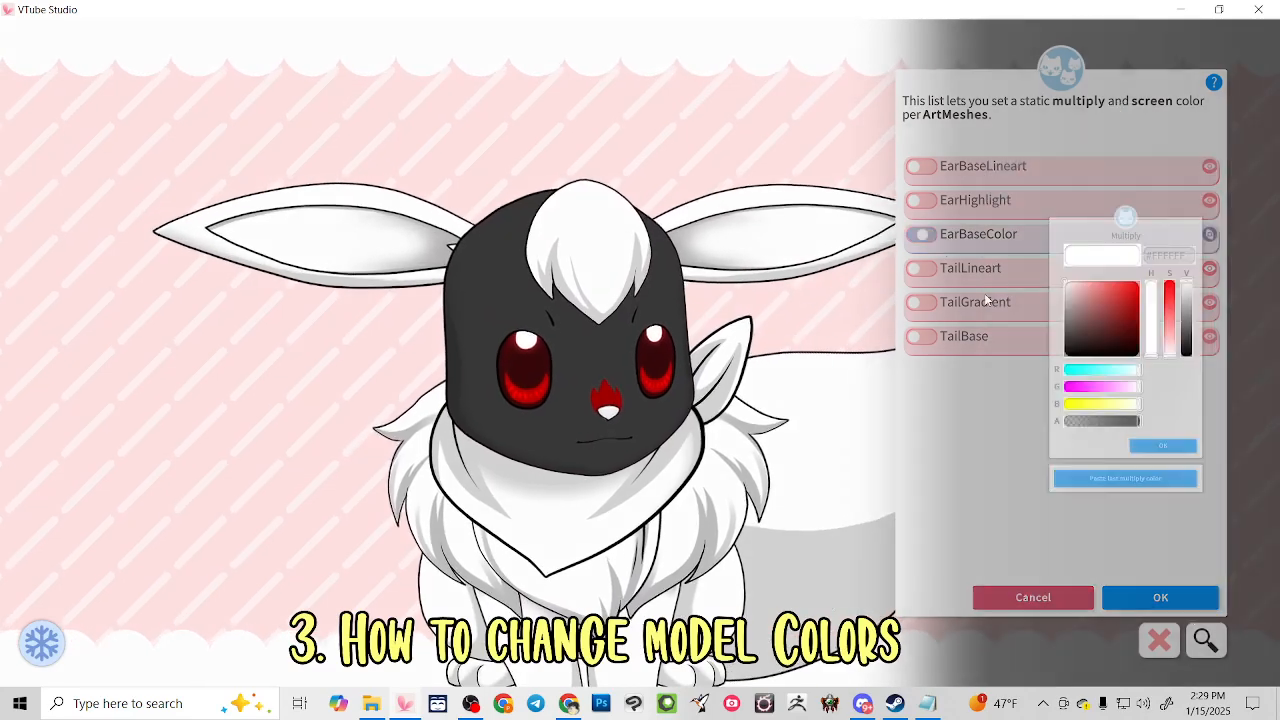
pyautogui.click(1140, 587)
pyautogui.click(1190, 529)
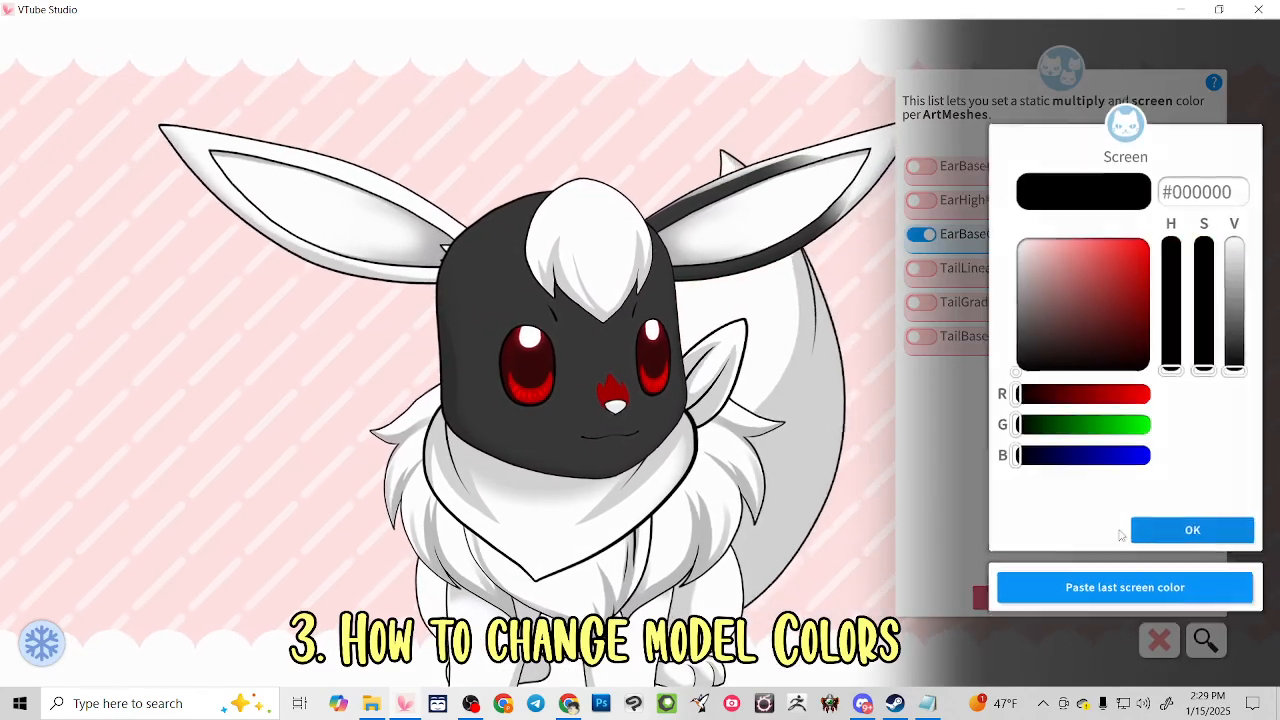
pyautogui.click(1193, 530)
# Pick the other ear, enable EarBaseColor2's customization, reuse the last multiply color, and accept both colors
pyautogui.click(412, 185)
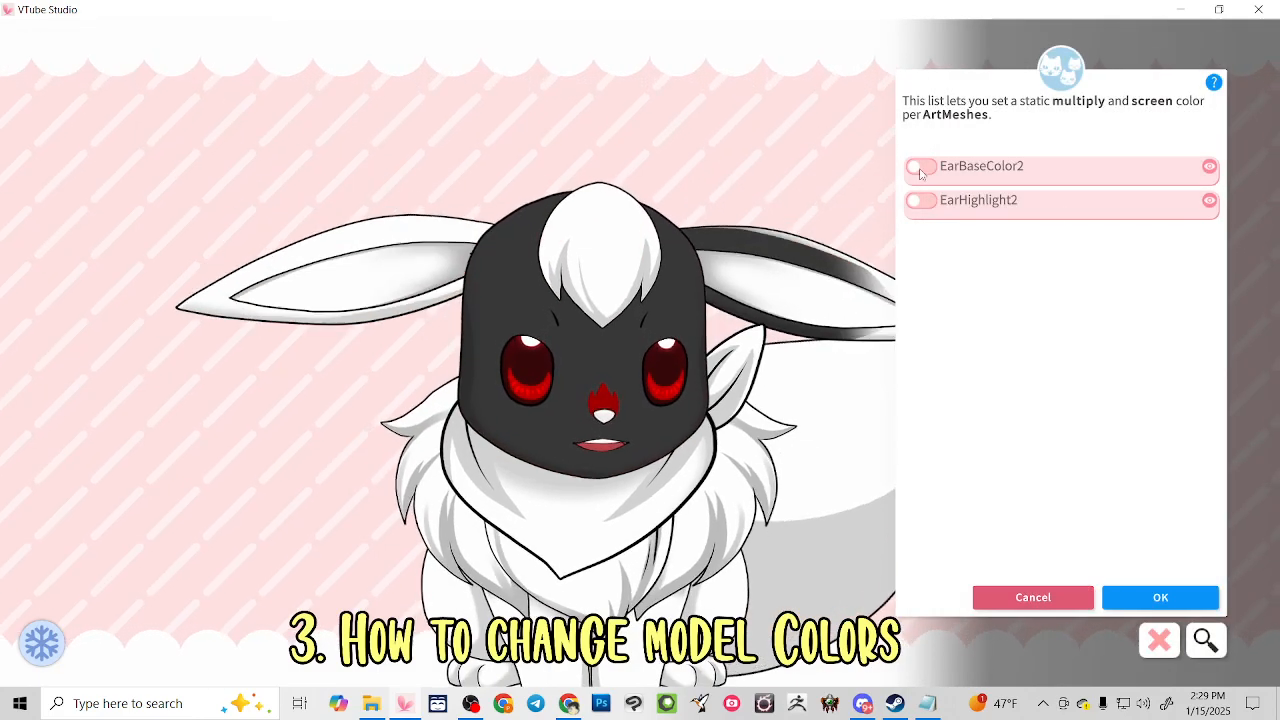
pyautogui.click(980, 167)
pyautogui.click(1124, 587)
pyautogui.click(1193, 530)
pyautogui.click(1172, 530)
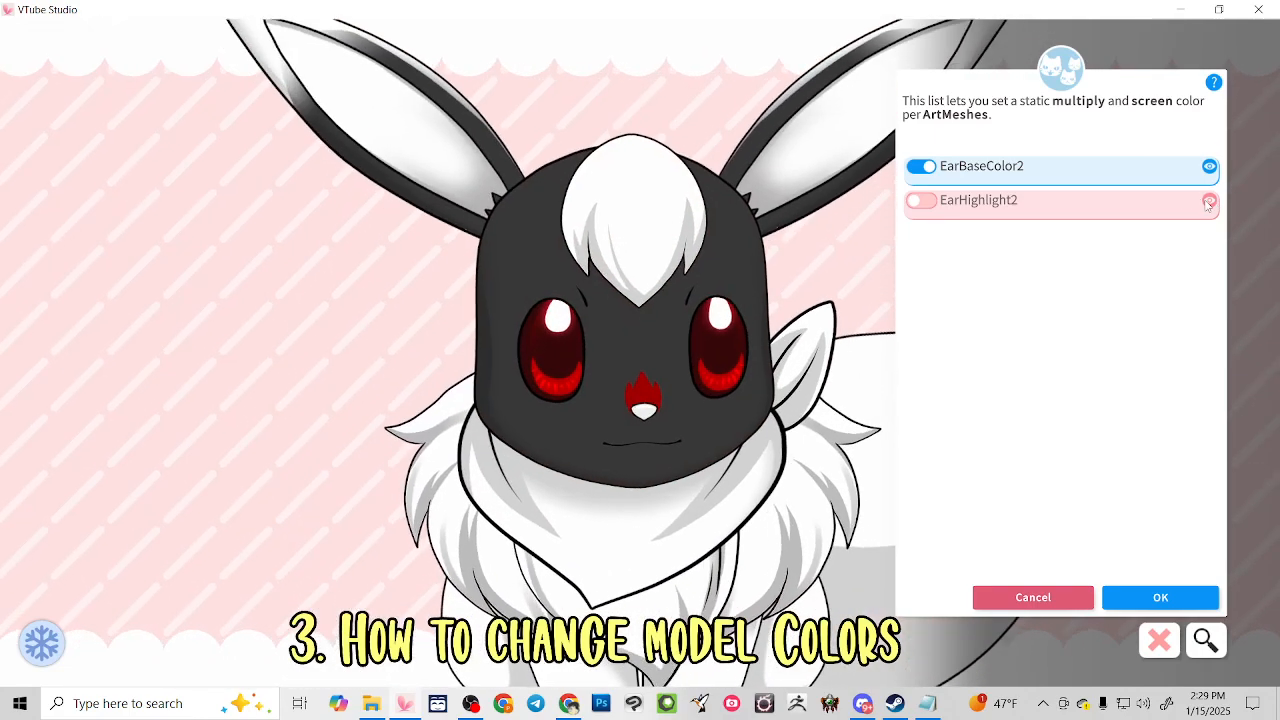
# Pick the ear's upper edge, enable EarHighlight2, set its multiply color to #C2C2C2 with reduced opacity, and accept both colors
pyautogui.click(330, 199)
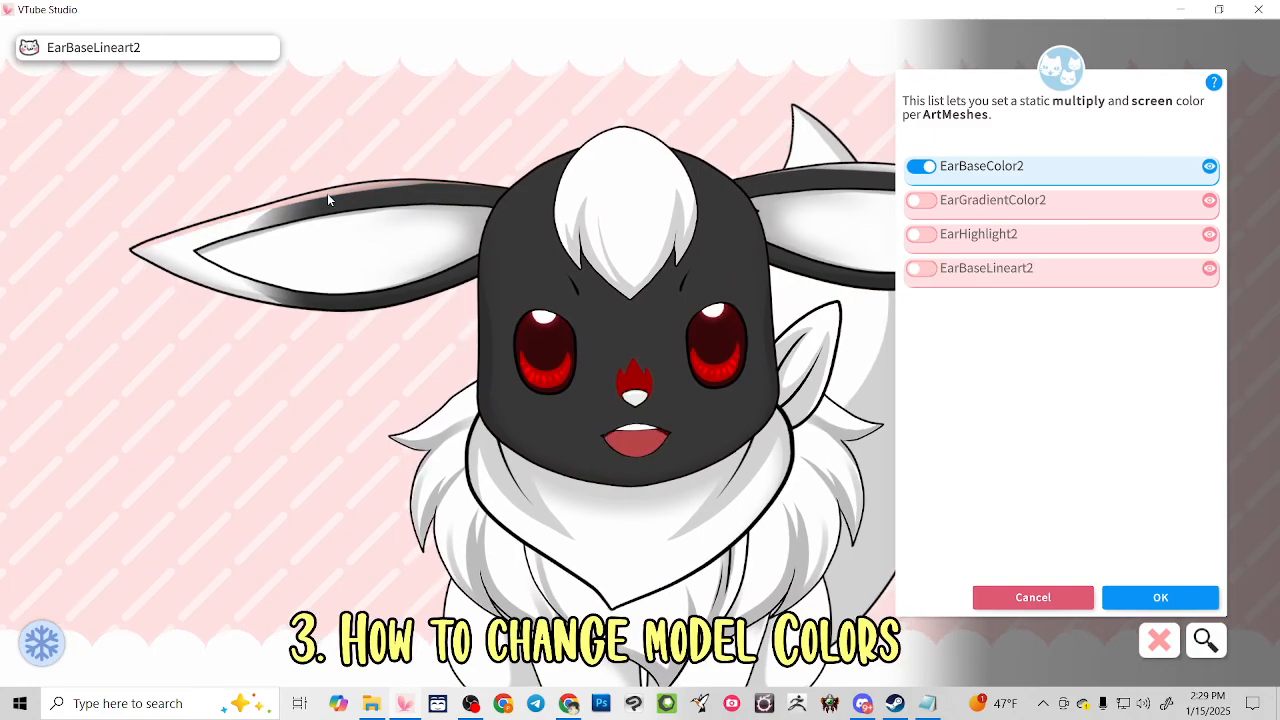
pyautogui.click(931, 241)
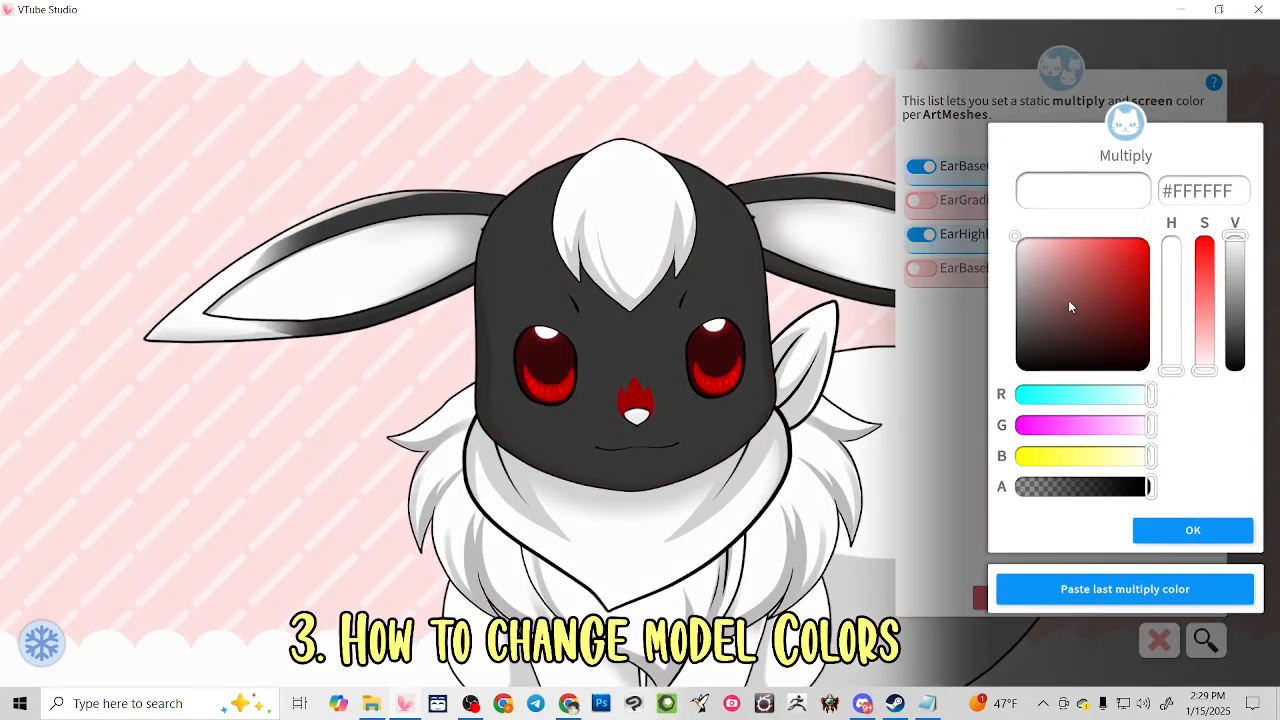
pyautogui.moveTo(1070, 302); pyautogui.dragTo(1148, 213)
pyautogui.moveTo(1150, 268); pyautogui.dragTo(997, 273)
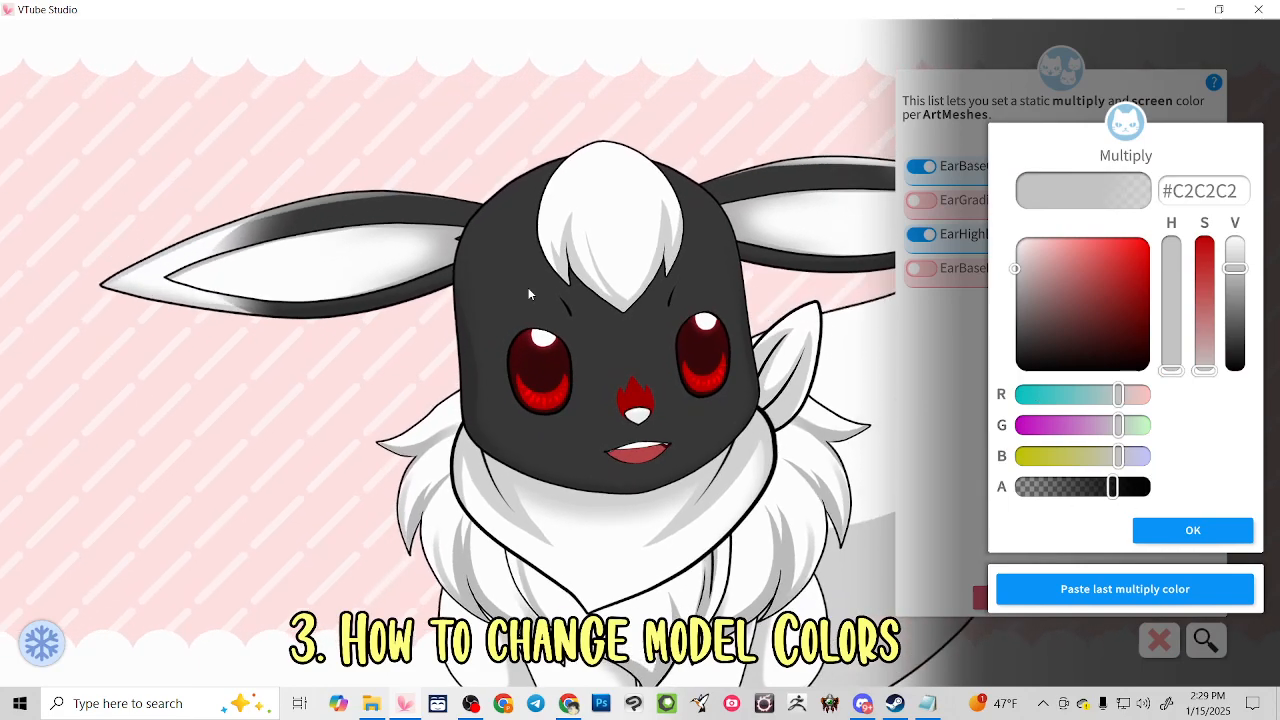
pyautogui.click(1158, 535)
pyautogui.click(1168, 530)
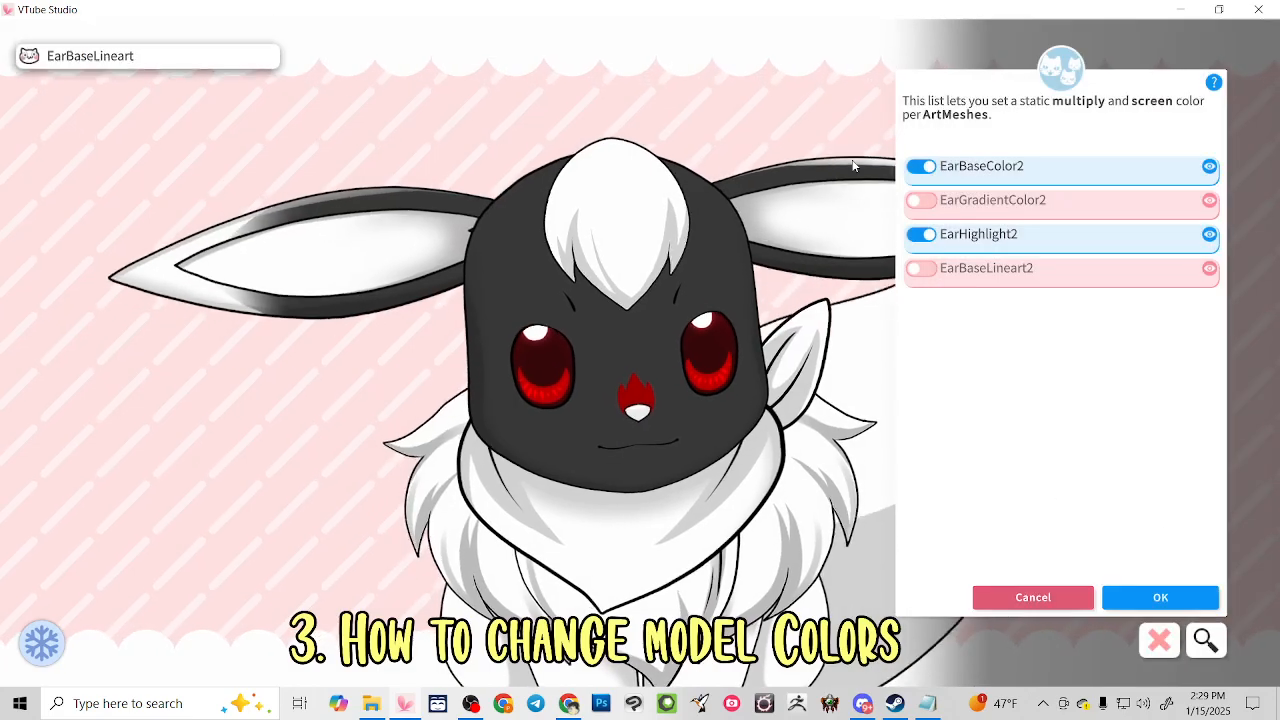
# Enable EarHighlight's customization on the opposite ear, reuse the last multiply color, and accept both colors
pyautogui.click(922, 201)
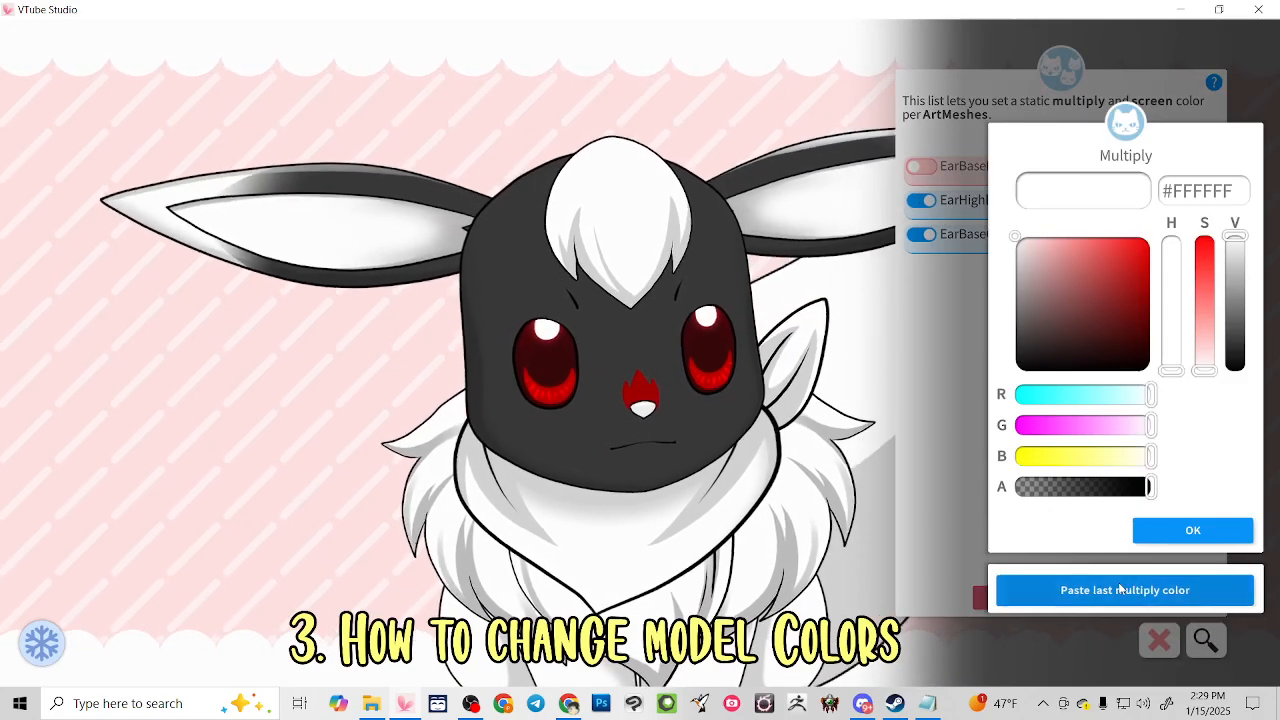
pyautogui.click(1120, 590)
pyautogui.click(1160, 530)
pyautogui.click(1140, 530)
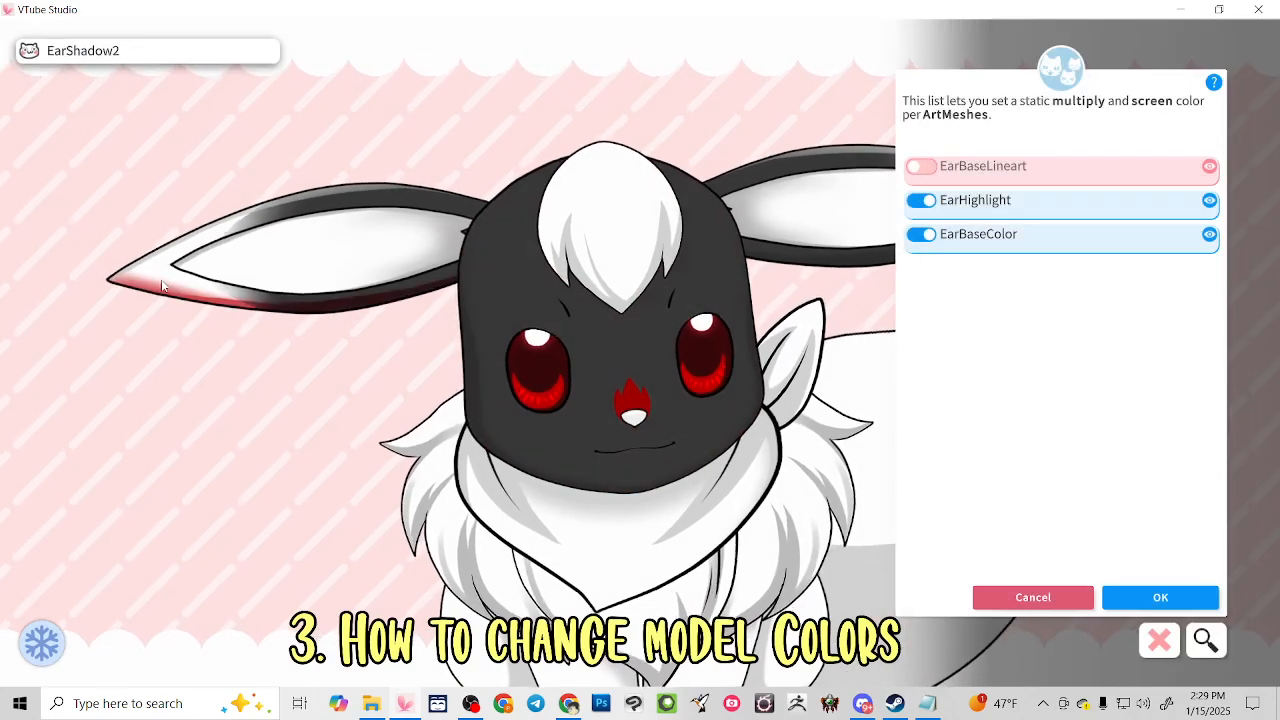
# Pick the ear near its tip, enable EarGradientColor2, set its multiply color to #FF0000, and accept both colors
pyautogui.click(248, 297)
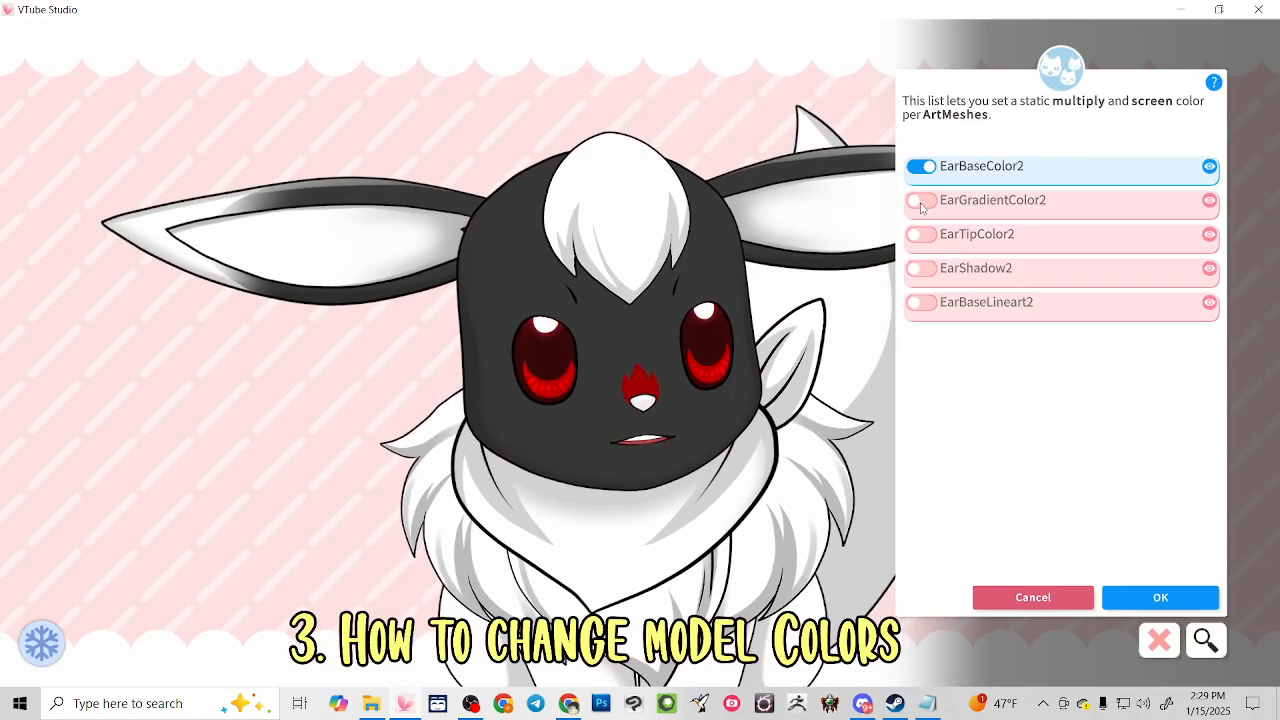
pyautogui.click(921, 206)
pyautogui.moveTo(1075, 325); pyautogui.dragTo(1176, 197)
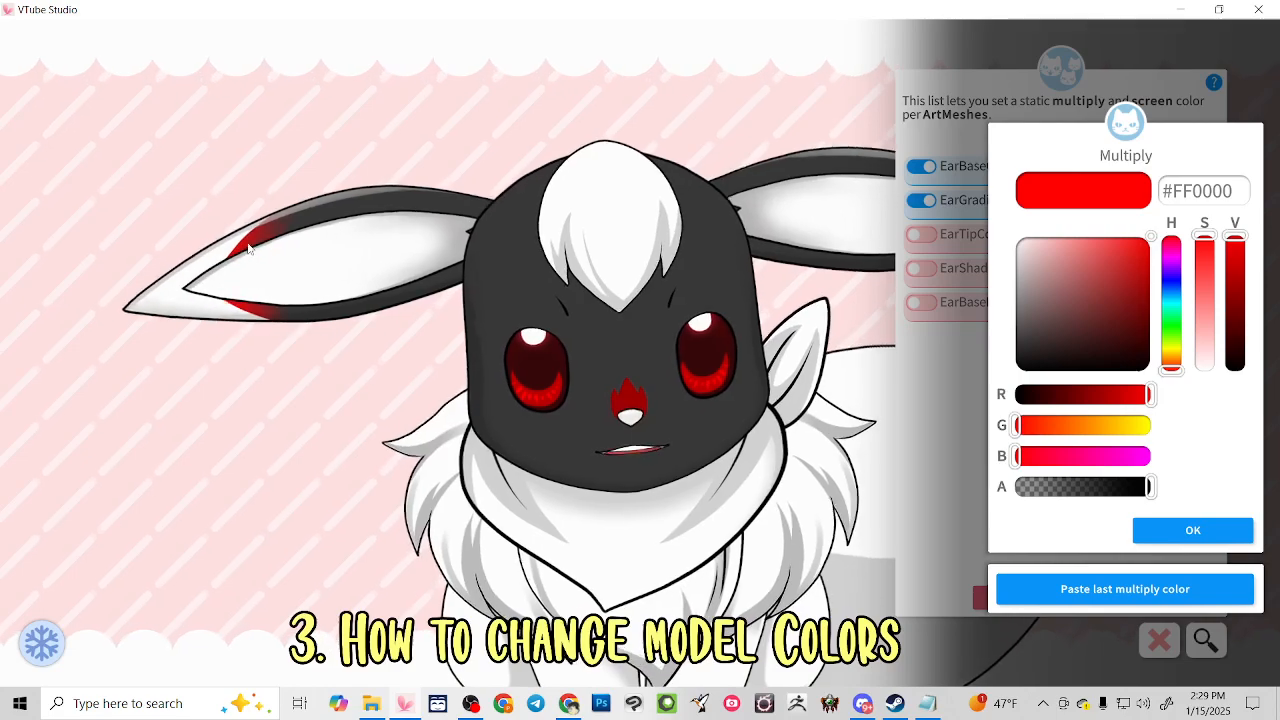
pyautogui.click(1196, 531)
pyautogui.click(1190, 530)
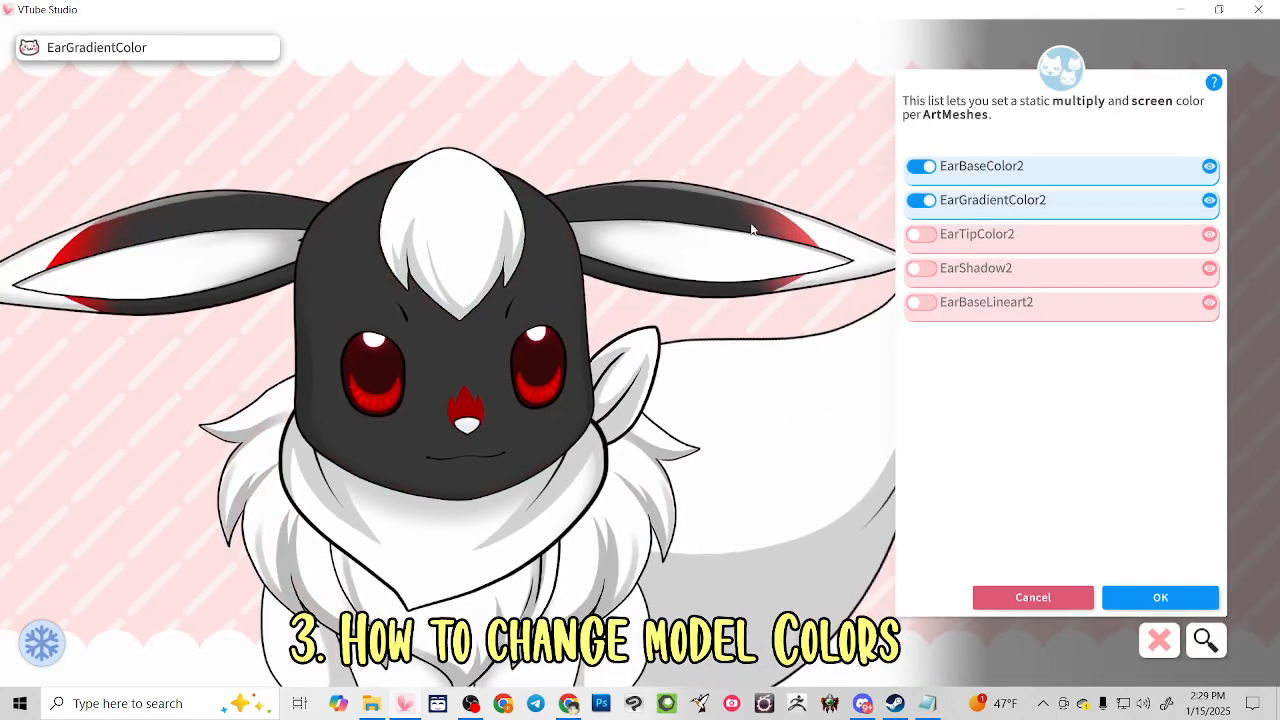
# Pick the opposite ear near its tip, enable EarGradientColor, reuse the last multiply color, and accept both colors
pyautogui.click(758, 206)
pyautogui.click(920, 235)
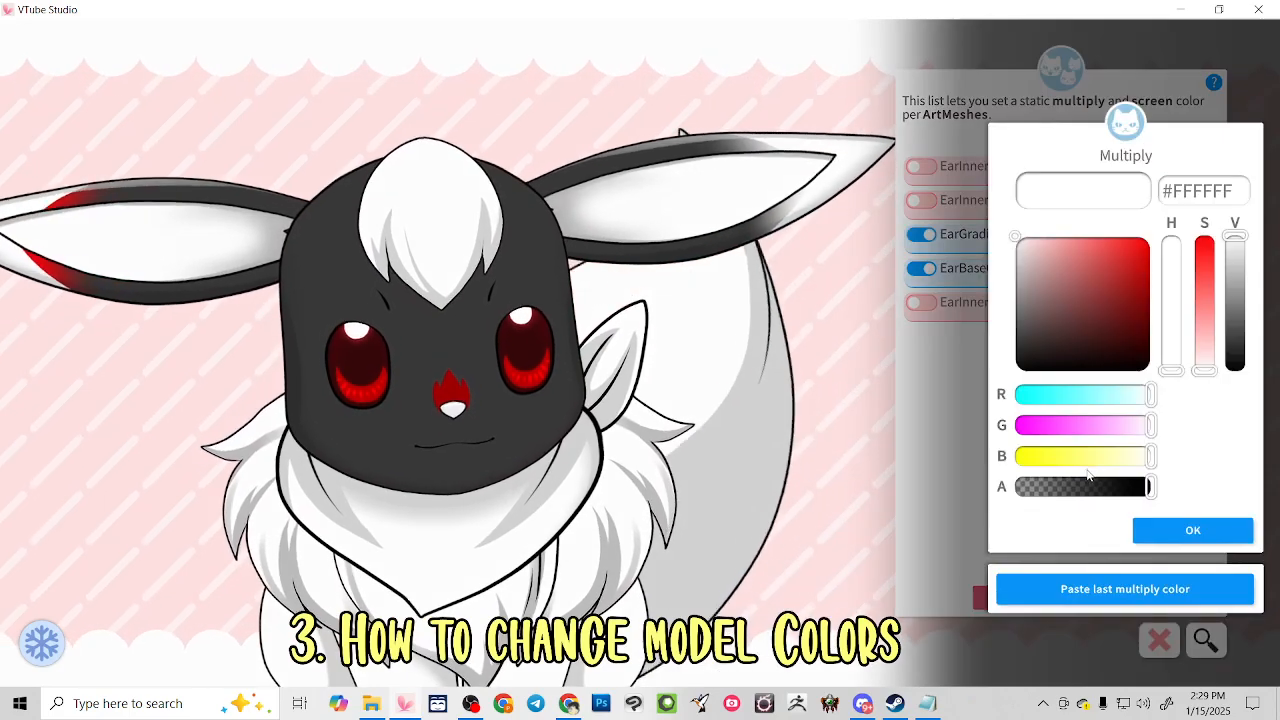
pyautogui.click(1106, 590)
pyautogui.click(1175, 535)
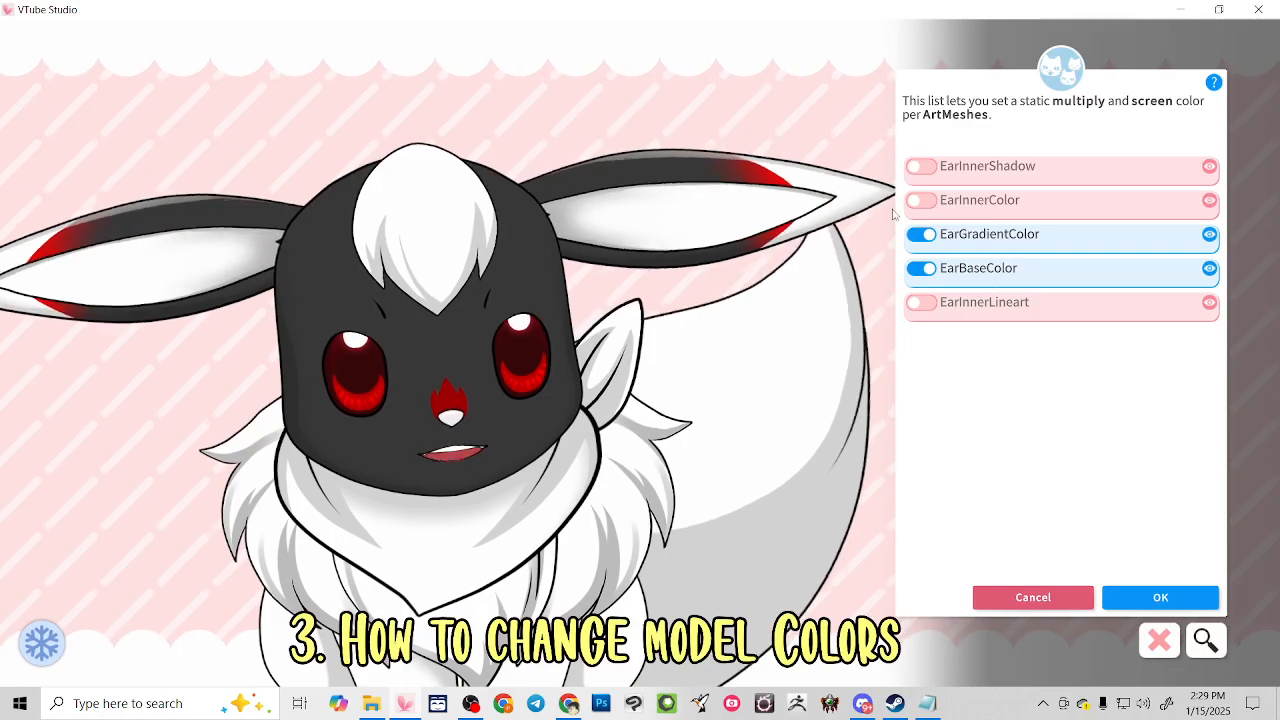
# Enable EarTipColor's customization, set its multiply color to #FF6500, and accept both colors
pyautogui.click(920, 234)
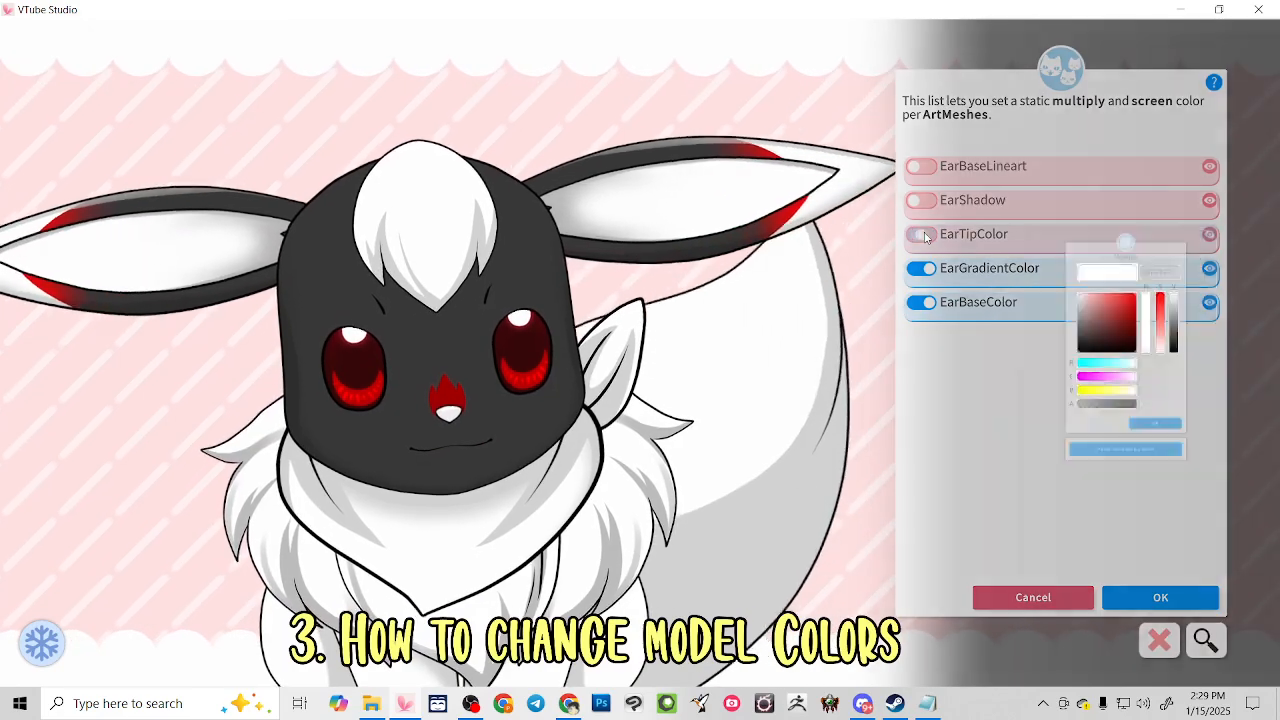
pyautogui.click(1124, 589)
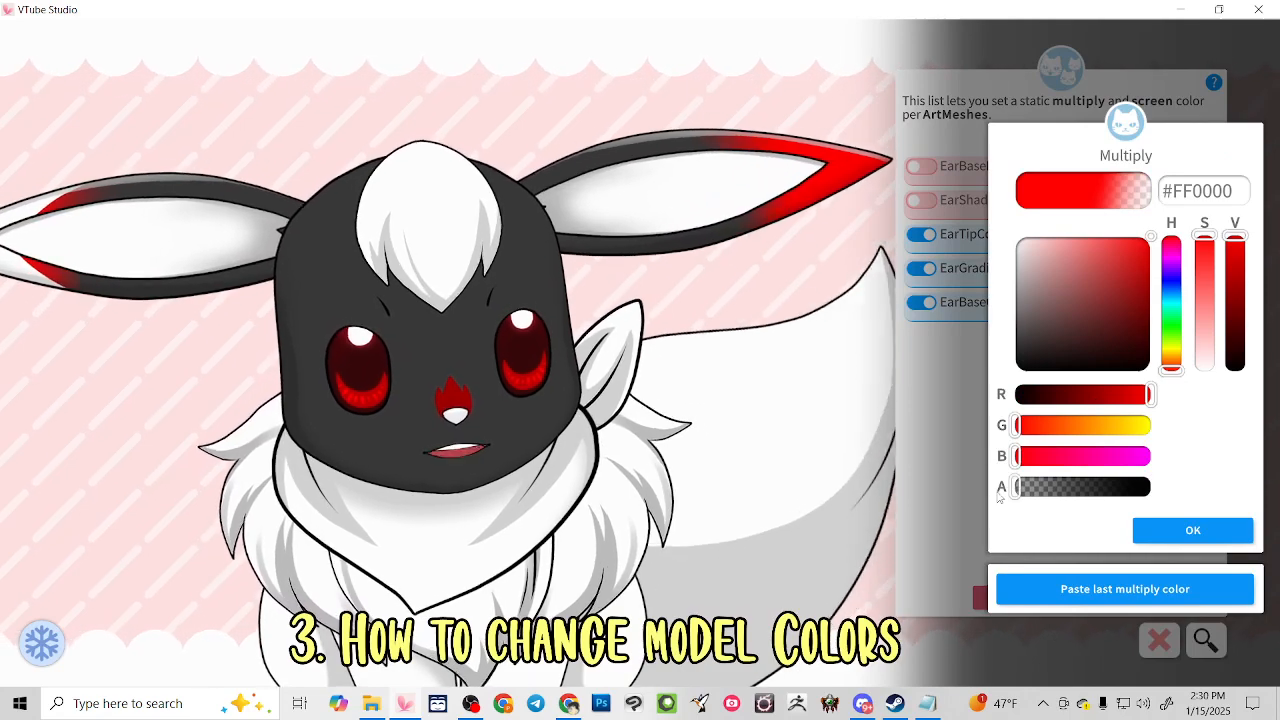
pyautogui.click(1148, 426)
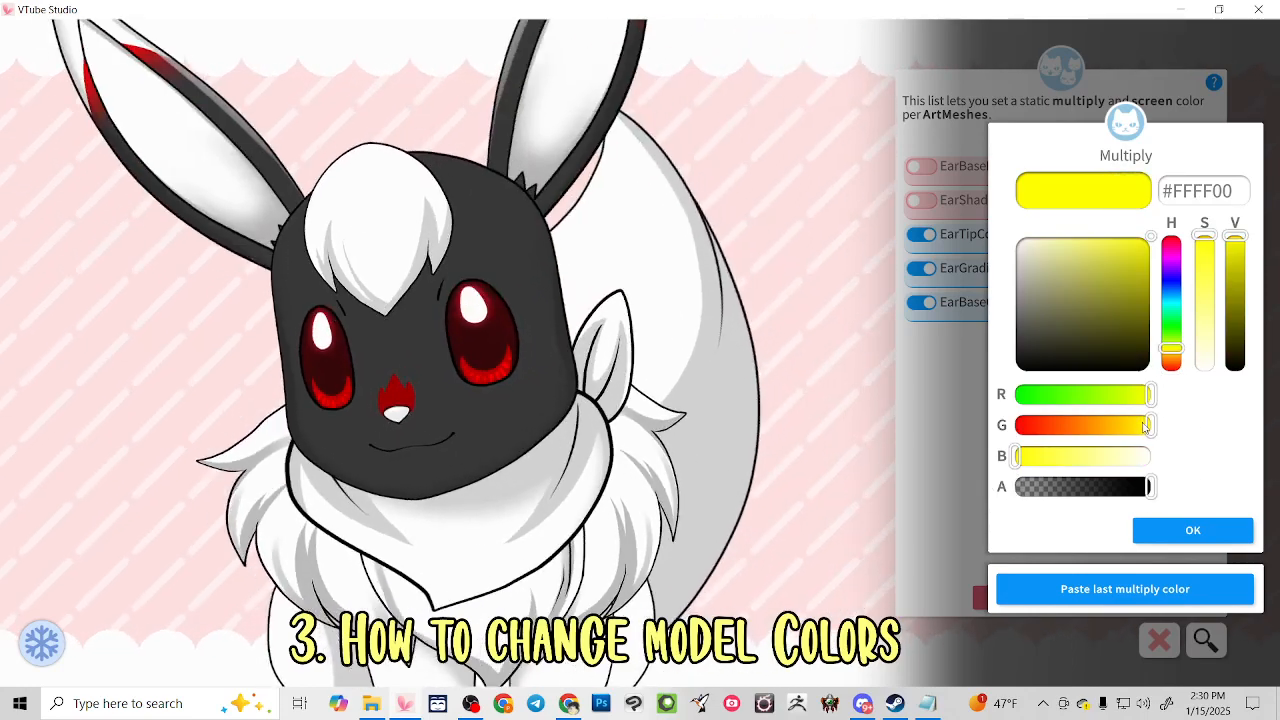
pyautogui.moveTo(1119, 423); pyautogui.dragTo(1085, 428)
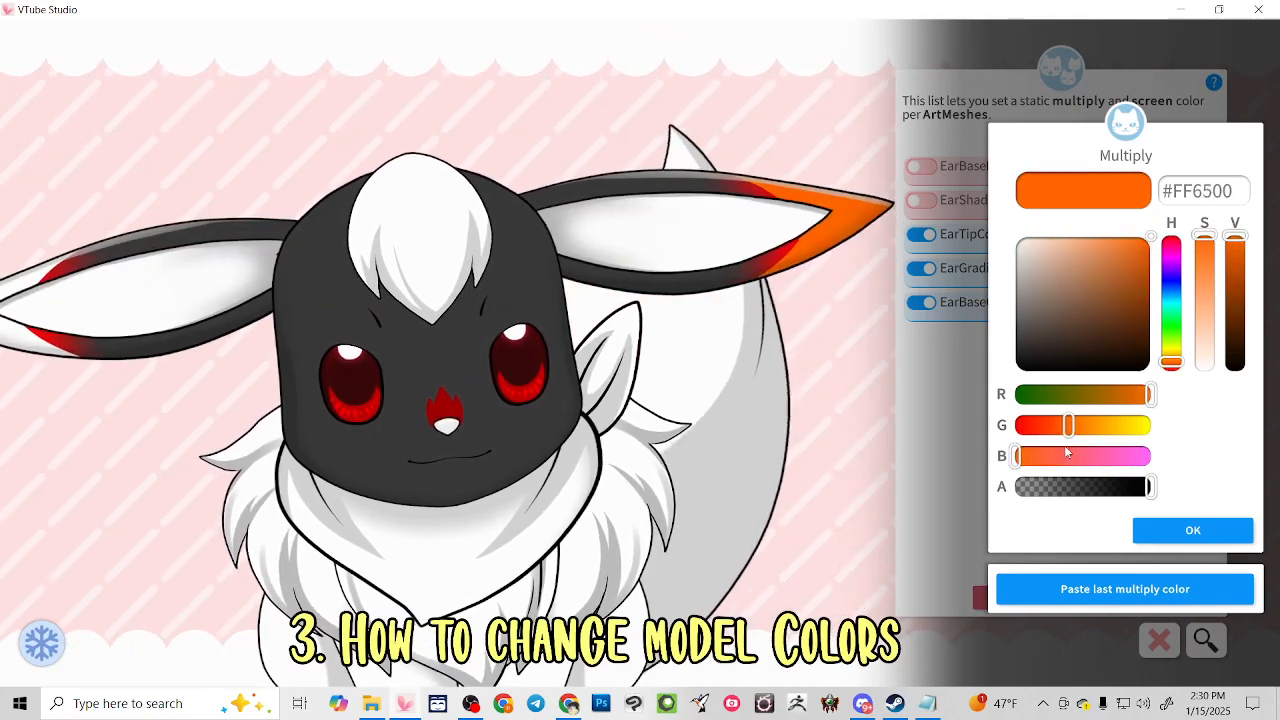
pyautogui.click(1165, 530)
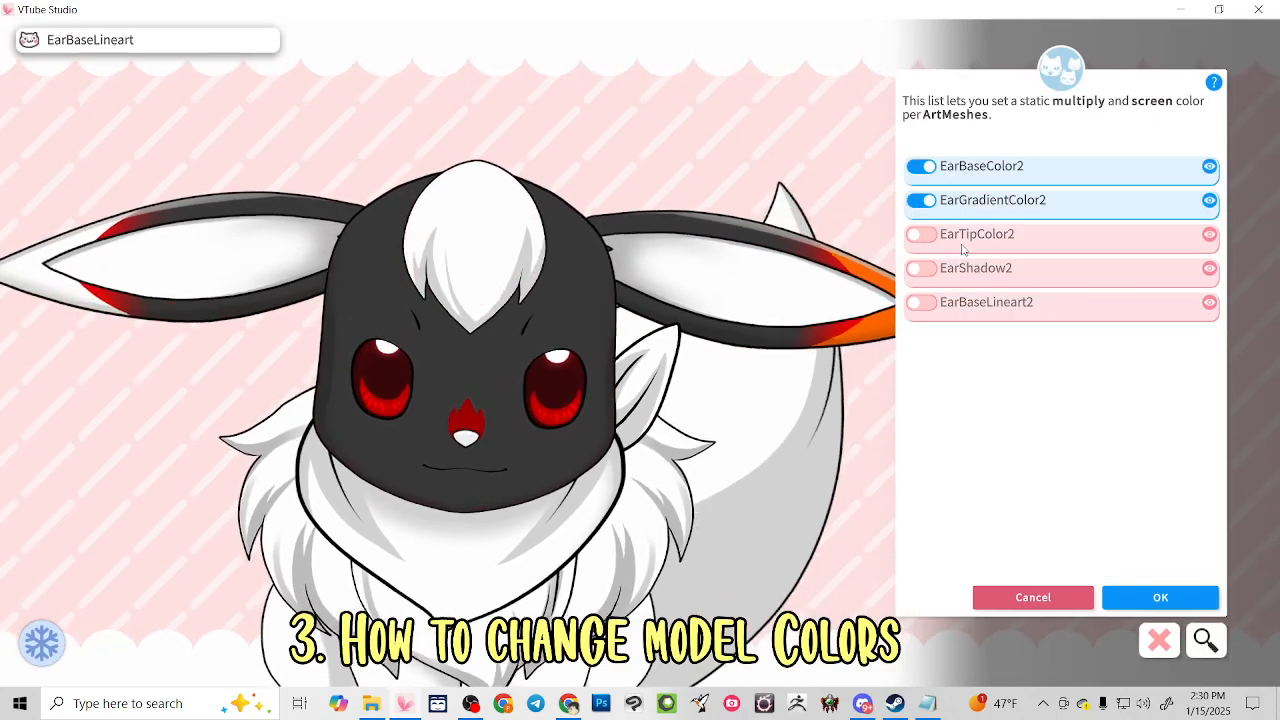
# Pick the other ear's tip, enable EarTipColor2, reuse the last multiply color, and accept both colors
pyautogui.click(920, 236)
pyautogui.click(1078, 590)
pyautogui.click(1191, 534)
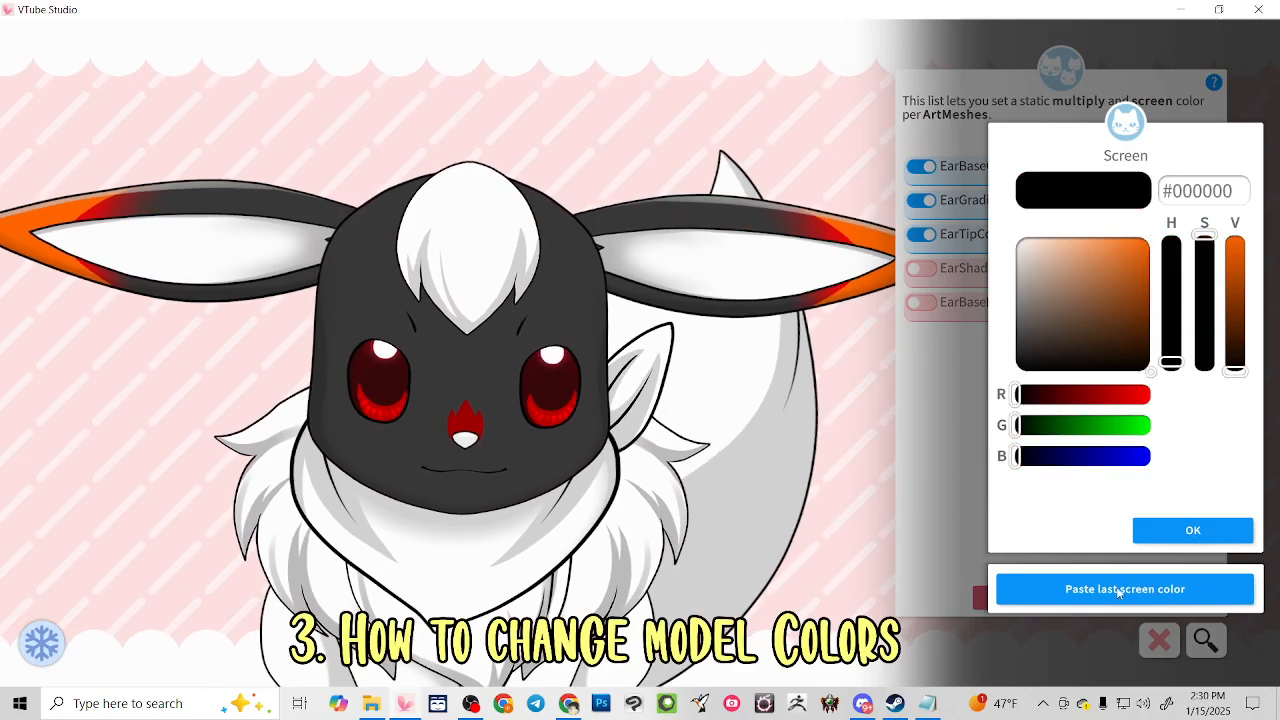
pyautogui.click(1163, 535)
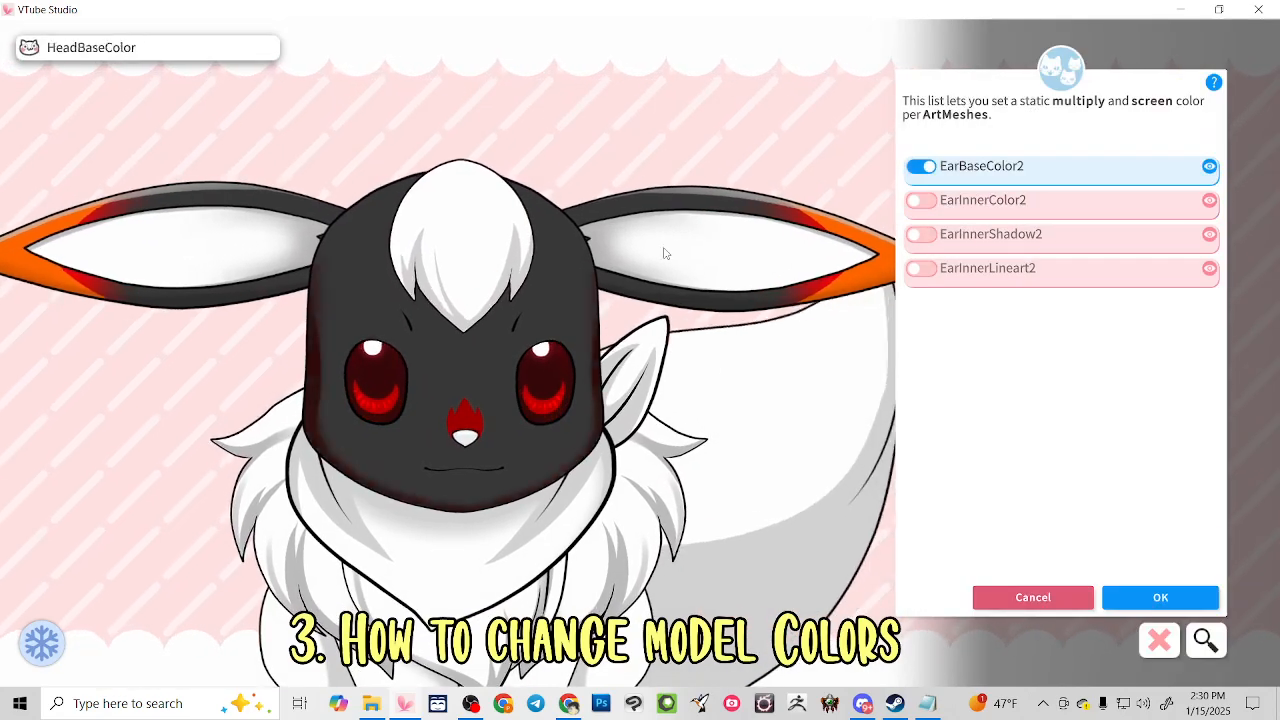
# Enable EarInnerColor2's customization on the inner ear, set its multiply color to #FFFF3B, and accept both colors
pyautogui.click(920, 200)
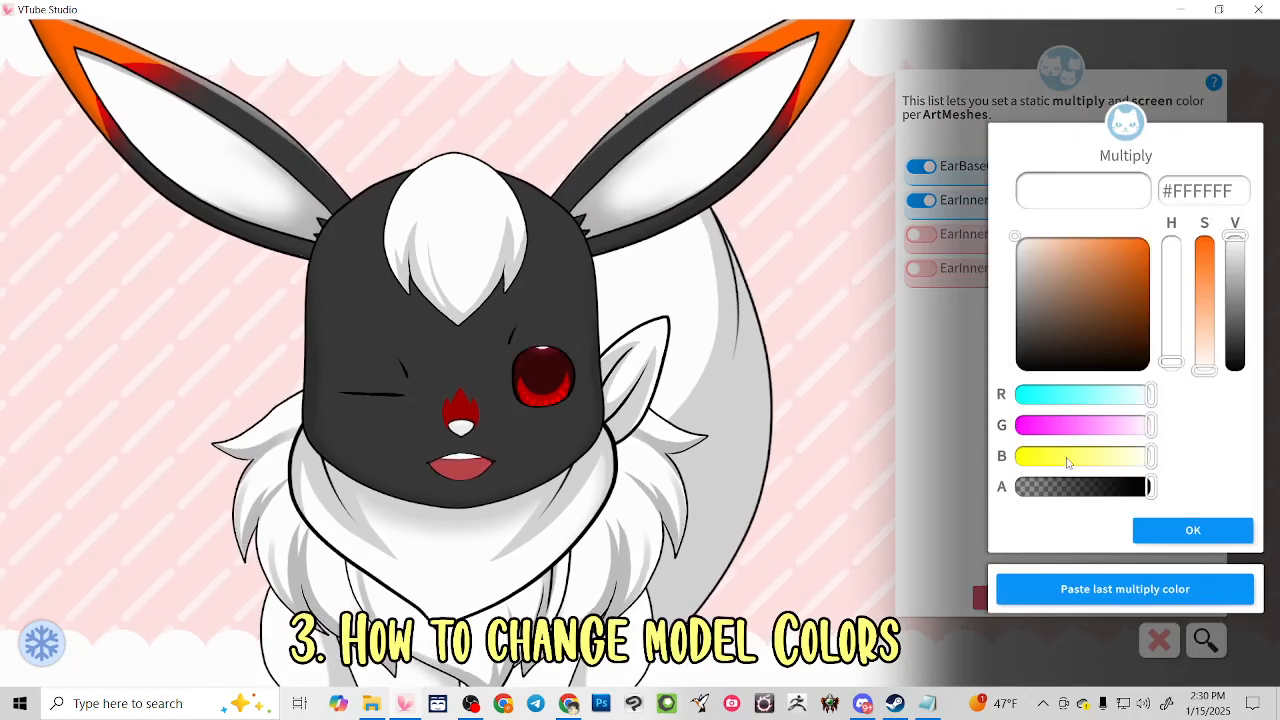
pyautogui.moveTo(1066, 453)
pyautogui.mouseDown()
pyautogui.moveTo(1014, 456)
pyautogui.moveTo(1075, 458)
pyautogui.moveTo(1048, 470)
pyautogui.mouseUp()
pyautogui.click(1190, 531)
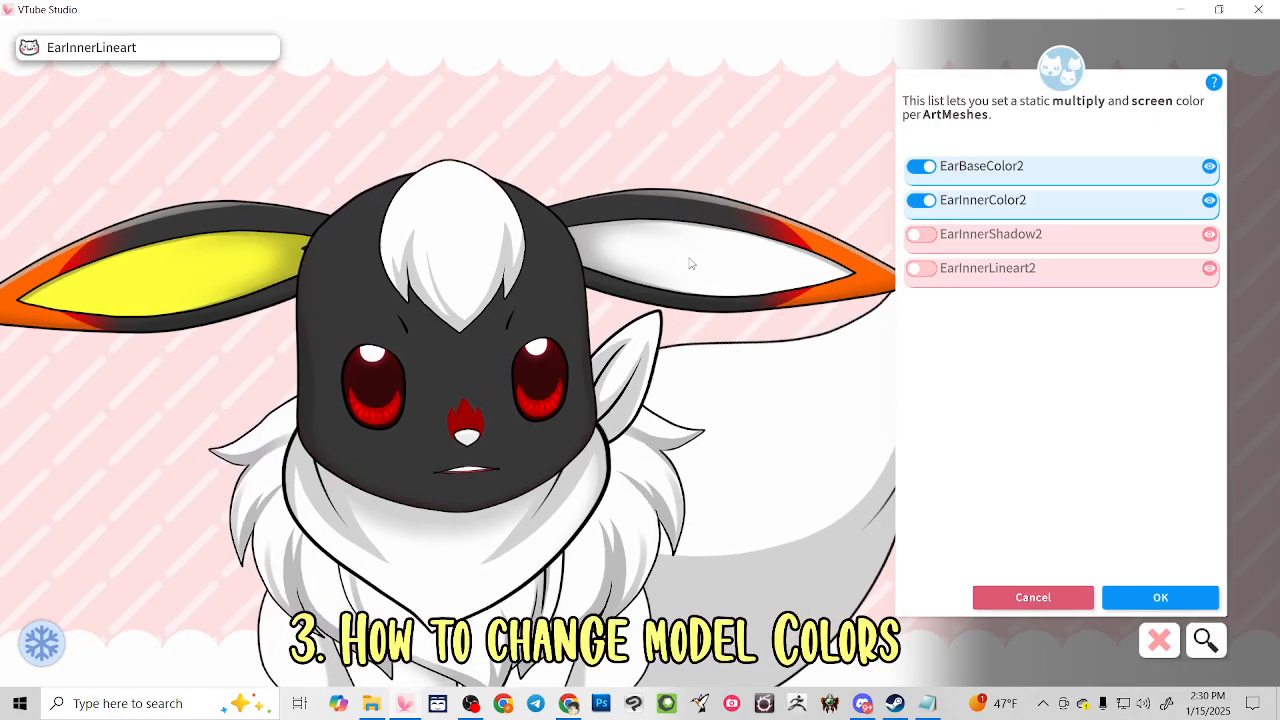
# Pick the opposite inner ear, enable EarInnerColor, reuse the last multiply color, and accept both colors
pyautogui.click(920, 200)
pyautogui.click(1125, 589)
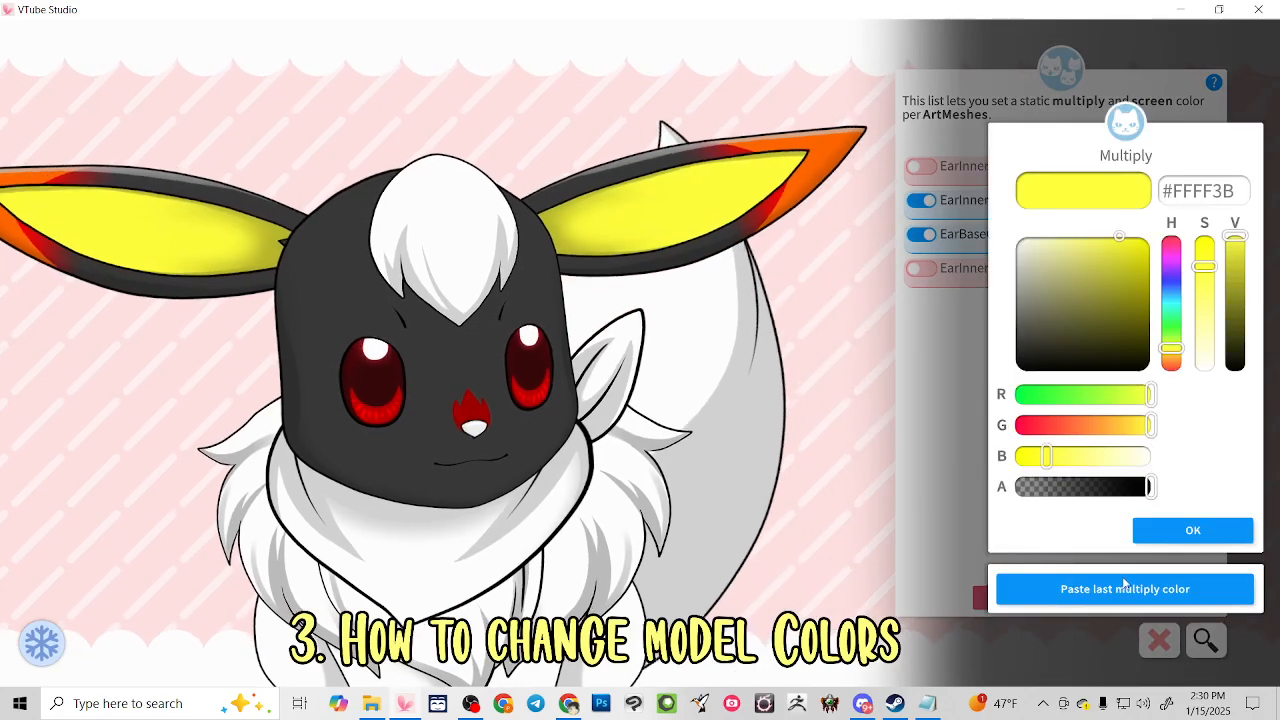
pyautogui.click(1193, 531)
pyautogui.click(1162, 535)
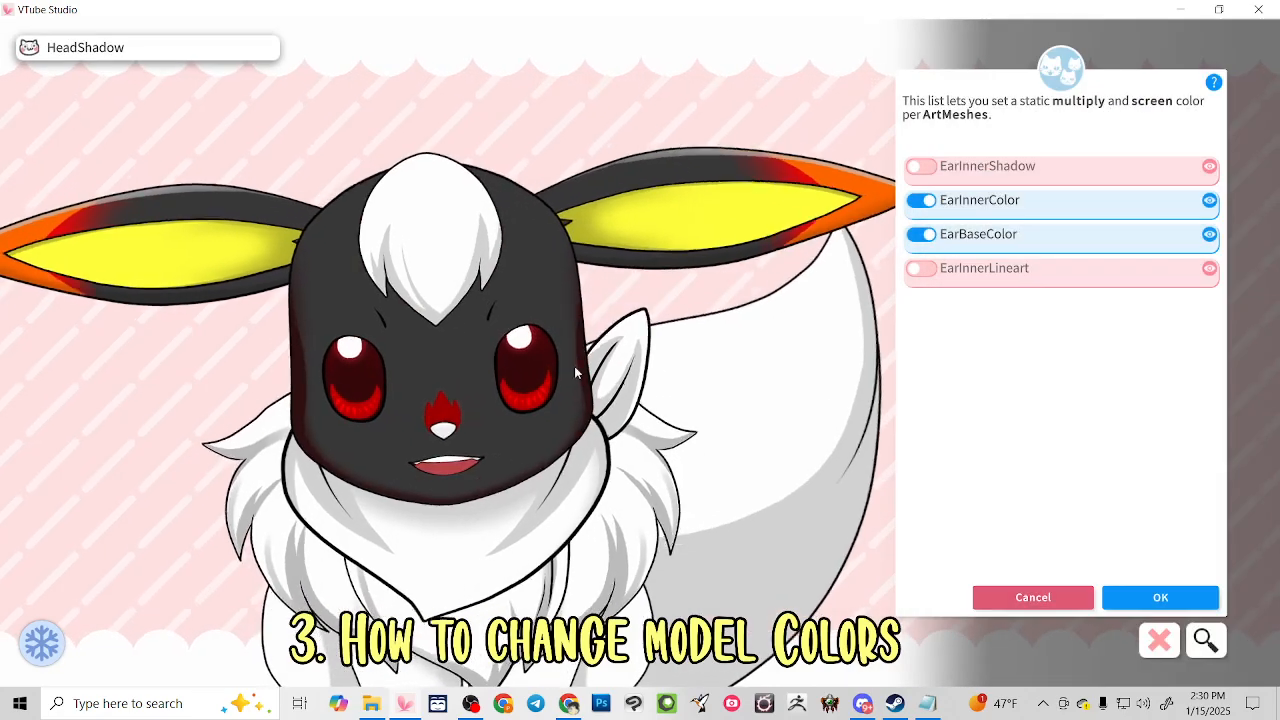
# Pick the inner ear near its base, enable EarInnerShadow, set its multiply color to #FF9EFF, and accept both colors
pyautogui.click(597, 220)
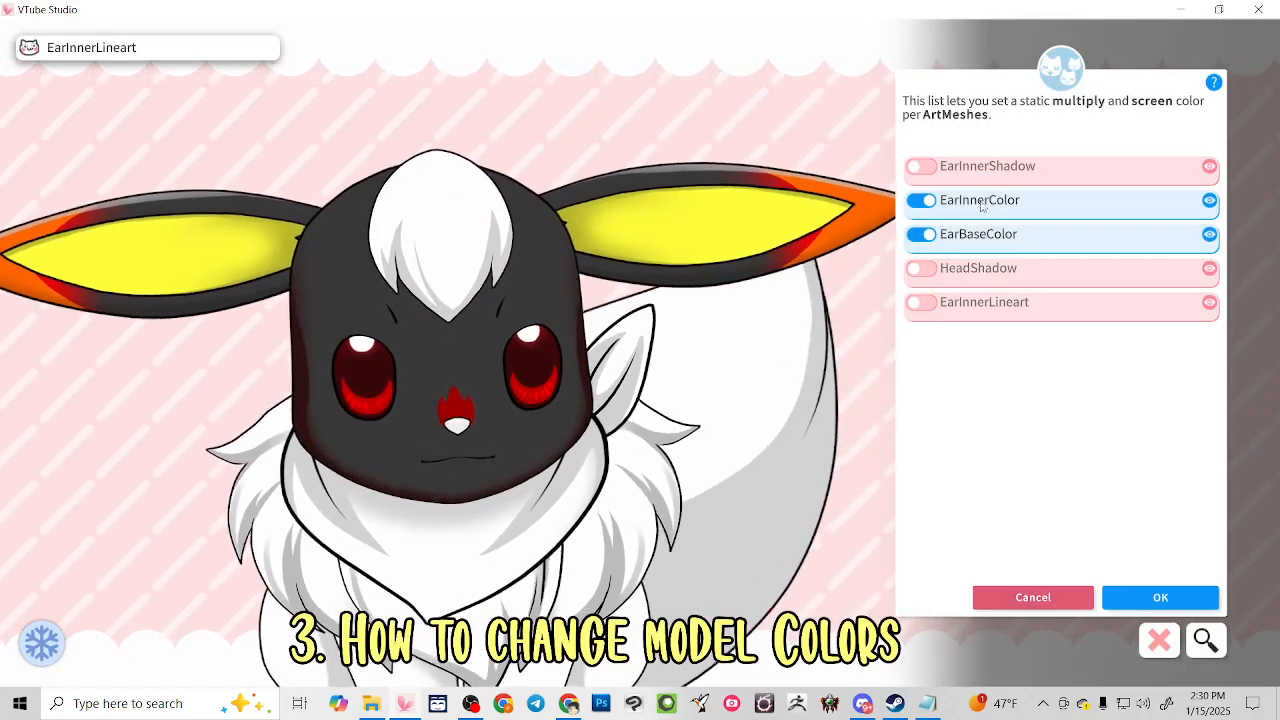
pyautogui.click(924, 168)
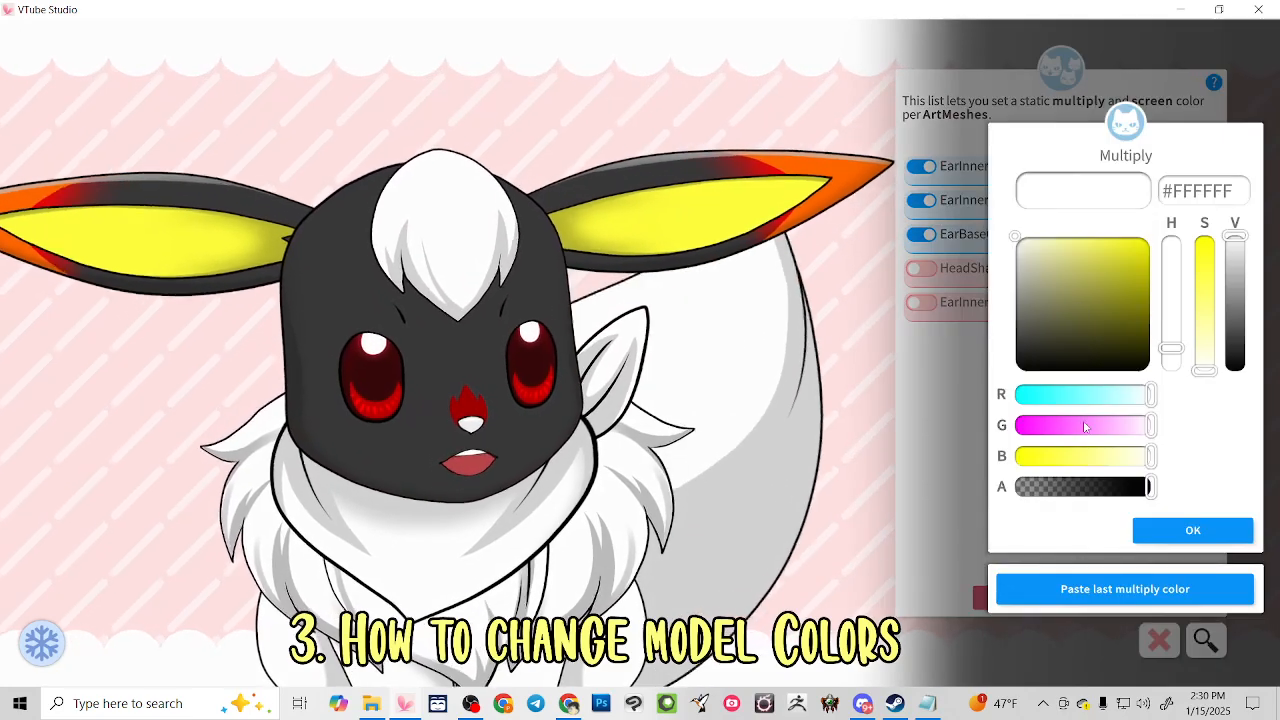
pyautogui.moveTo(1081, 428); pyautogui.dragTo(1103, 428)
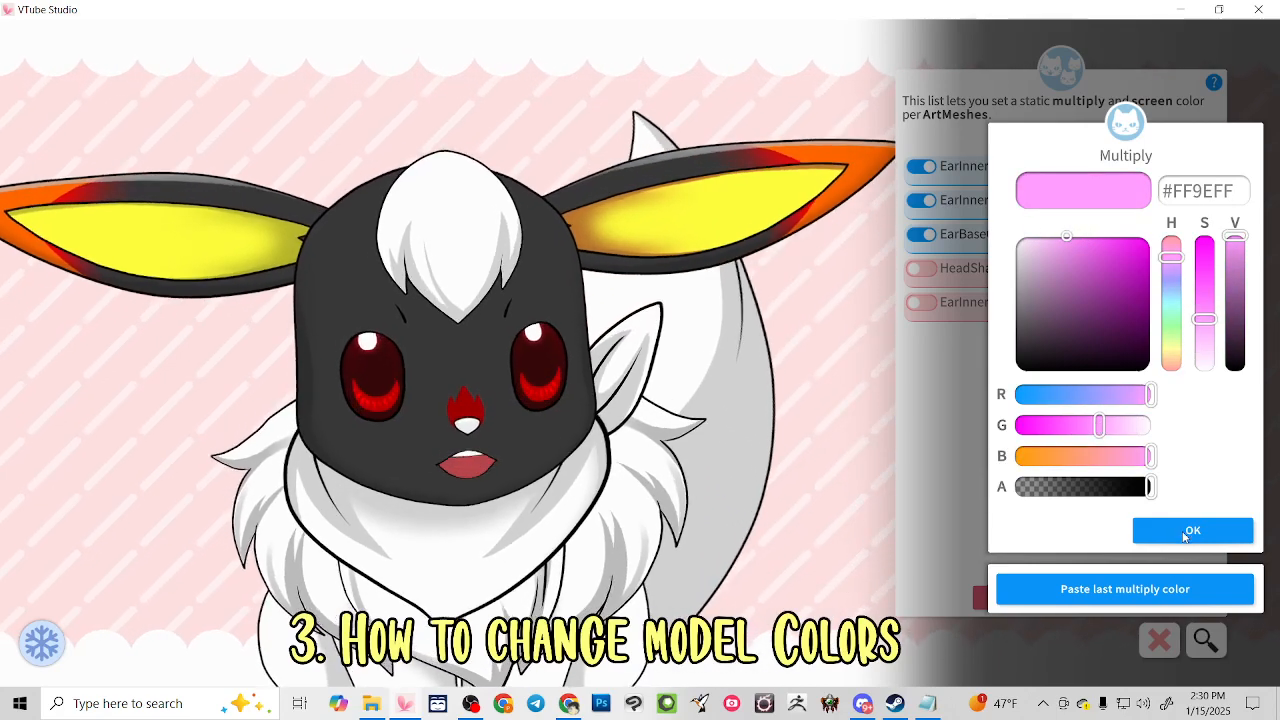
pyautogui.click(1185, 533)
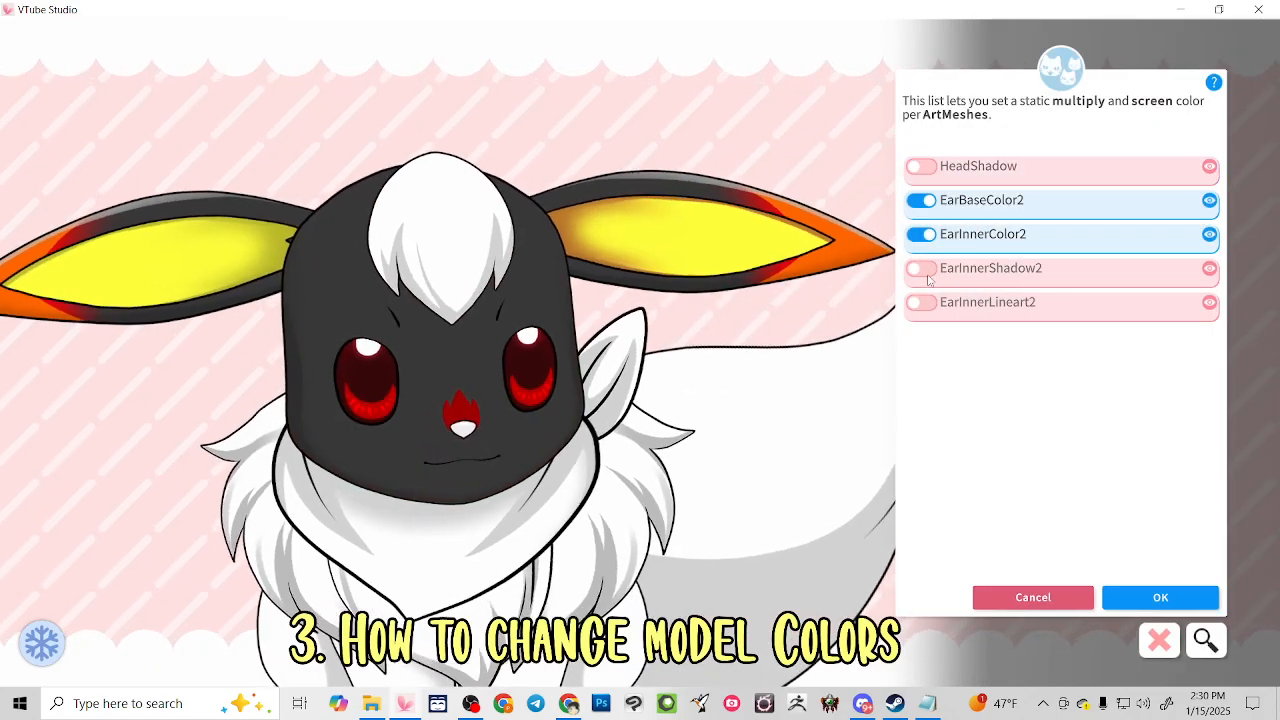
# Enable EarInnerShadow2's customization on the other ear, reuse the last multiply color, and accept both colors
pyautogui.click(922, 270)
pyautogui.click(1103, 590)
pyautogui.click(1190, 532)
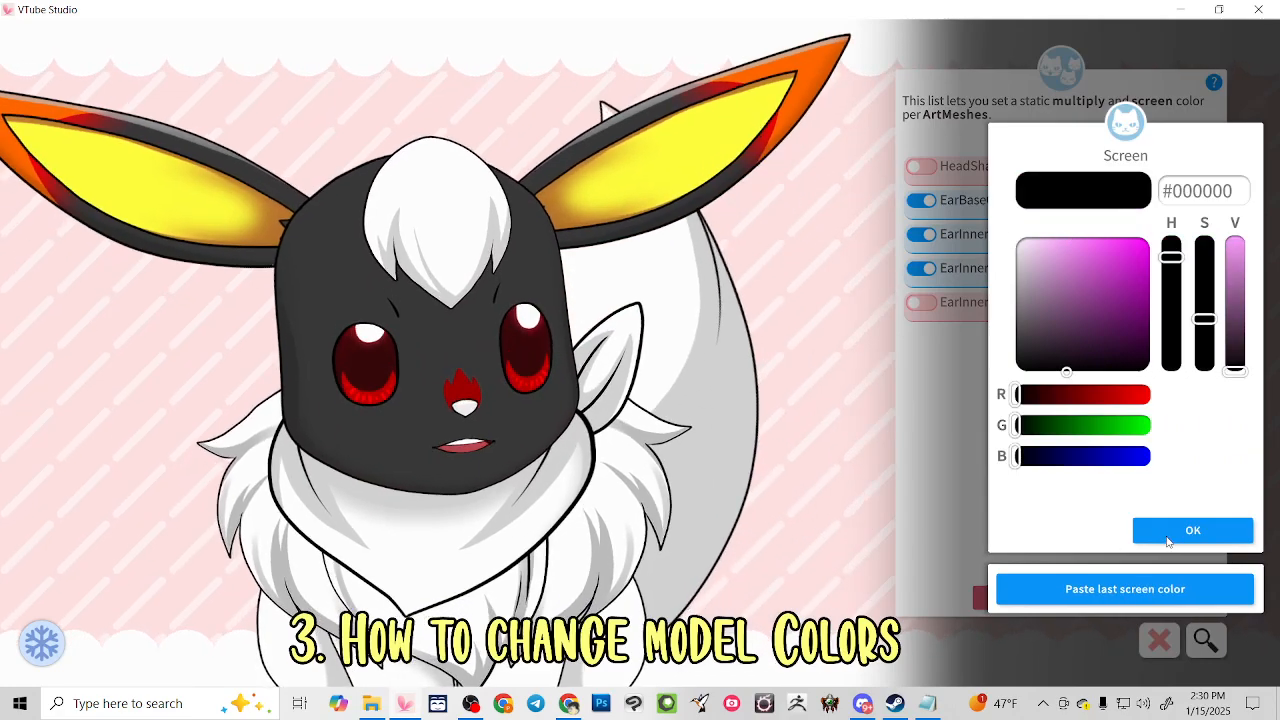
pyautogui.click(1190, 535)
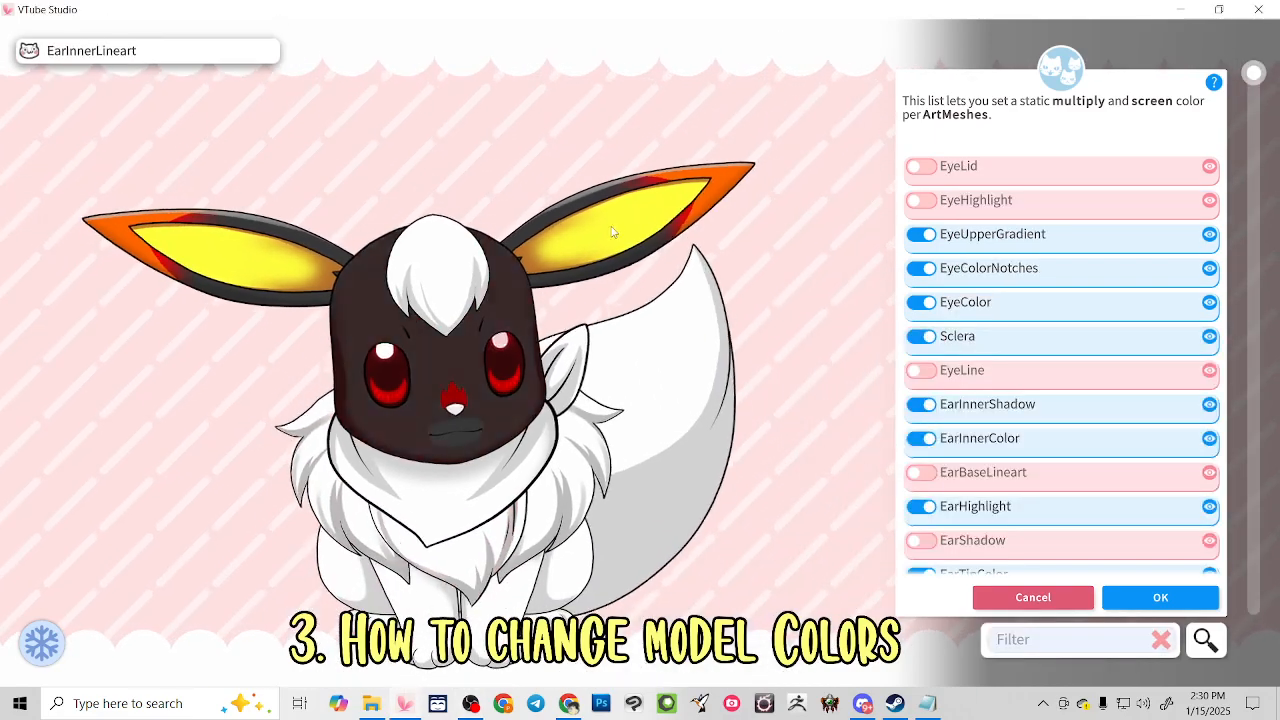
# Pick the inner ear, reopen EarInnerColor's colors, and accept both so its yellow becomes the last used multiply color
pyautogui.click(640, 250)
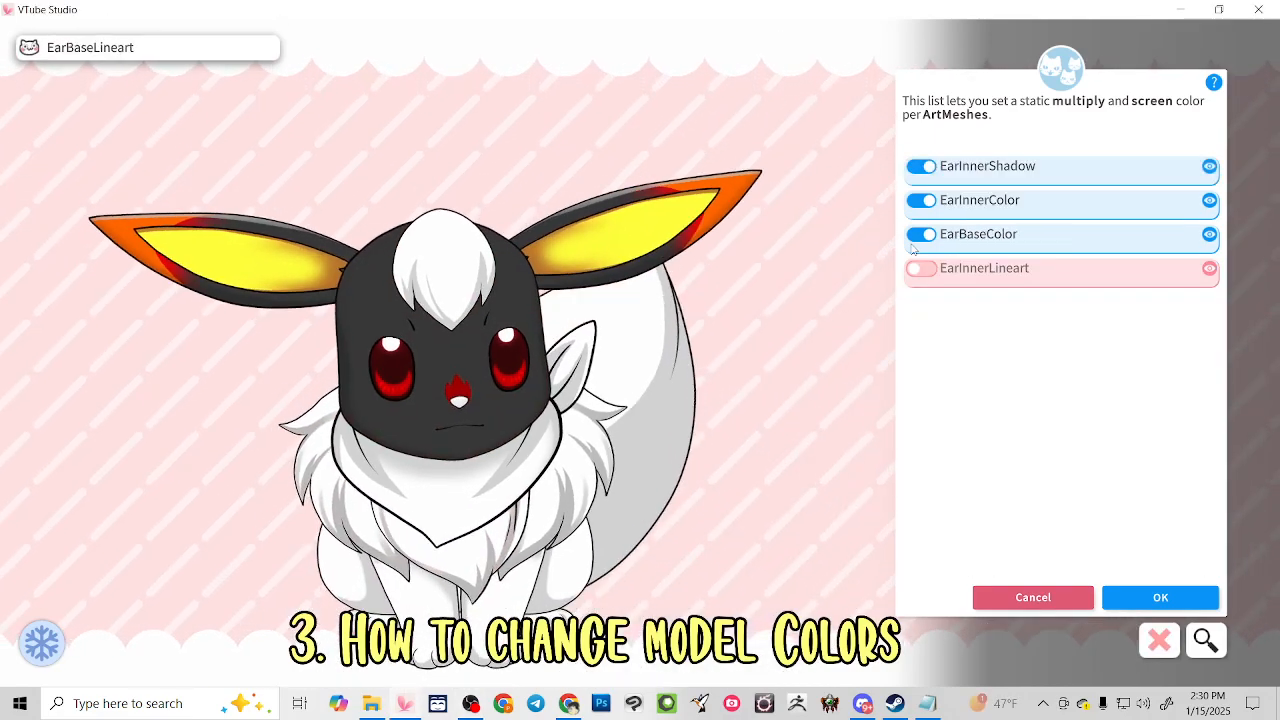
pyautogui.click(1003, 201)
pyautogui.click(1186, 531)
pyautogui.click(1186, 534)
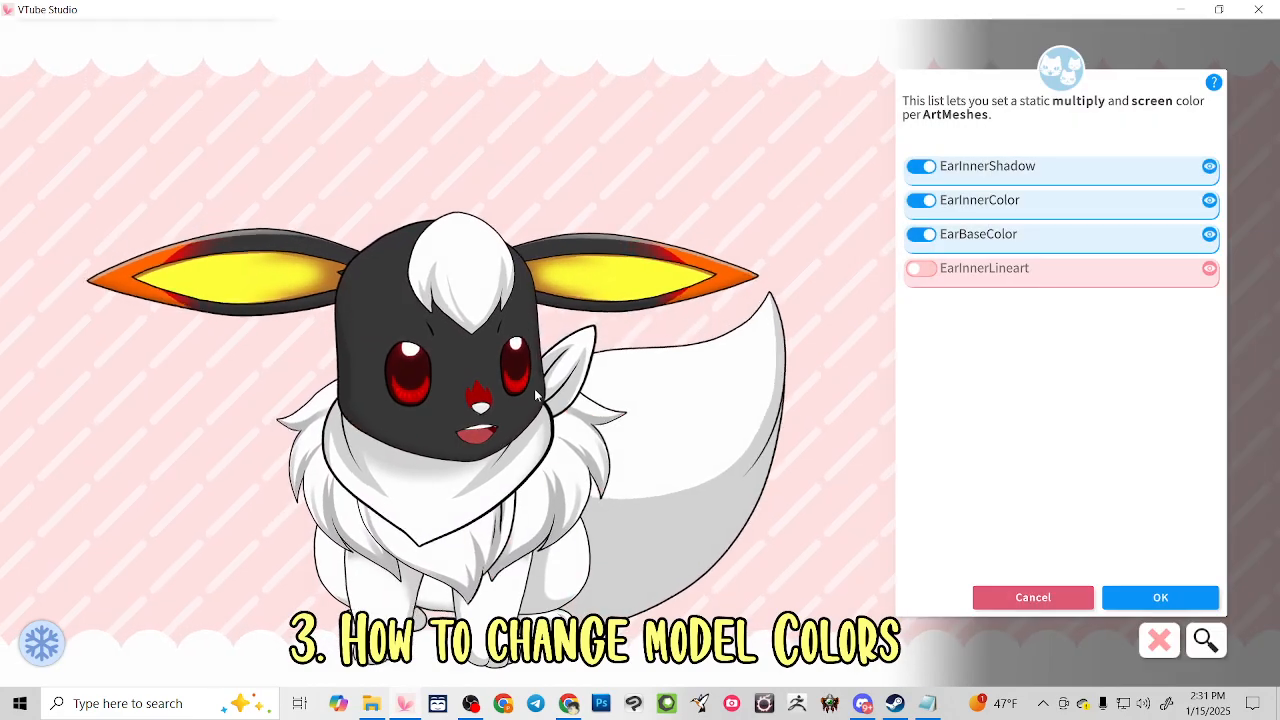
# Filter the ArtMesh list by "fluff", enable FluffColor_Center, reuse the last multiply color, and accept both colors
pyautogui.click(447, 569)
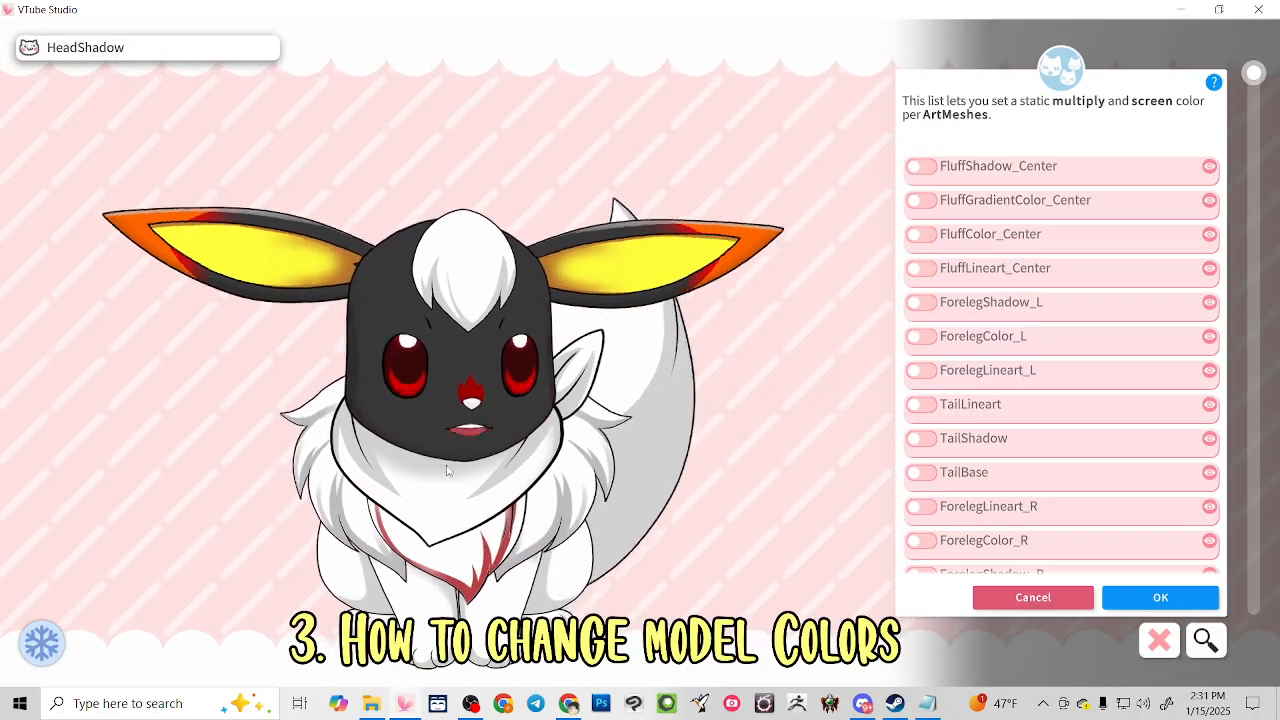
pyautogui.scroll(5, 712, 506)
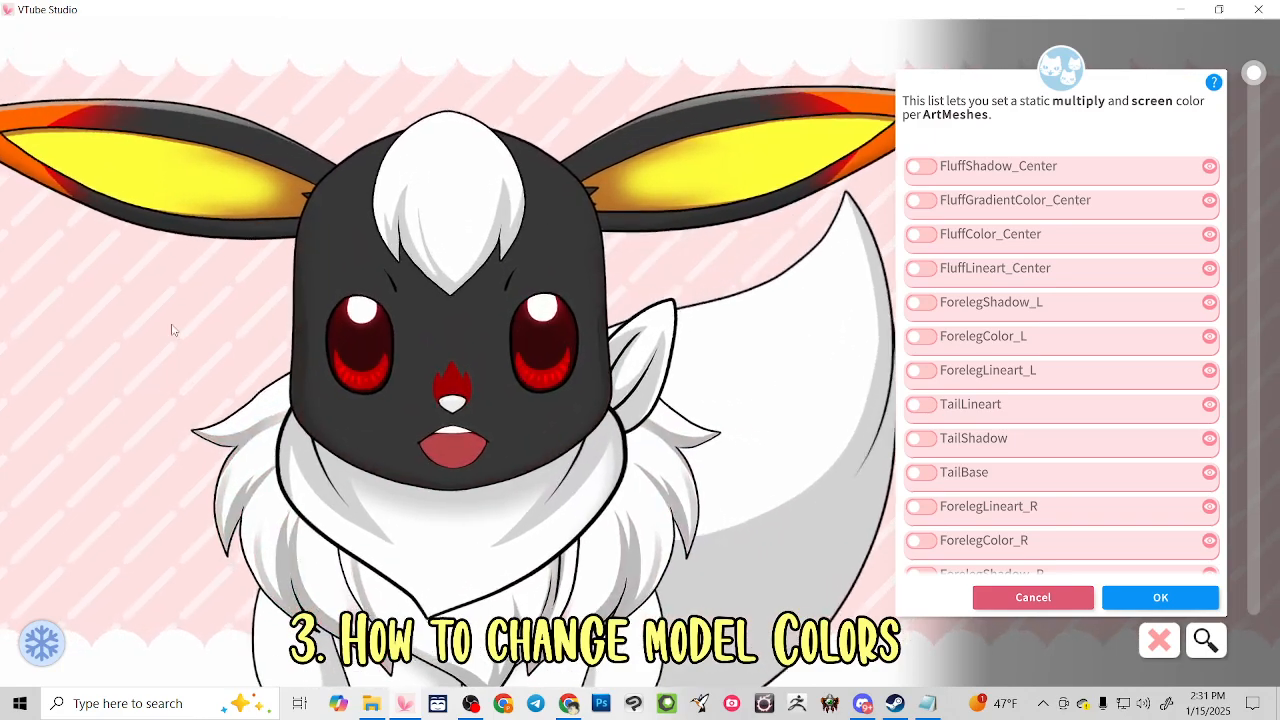
pyautogui.moveTo(171, 329); pyautogui.dragTo(197, 163)
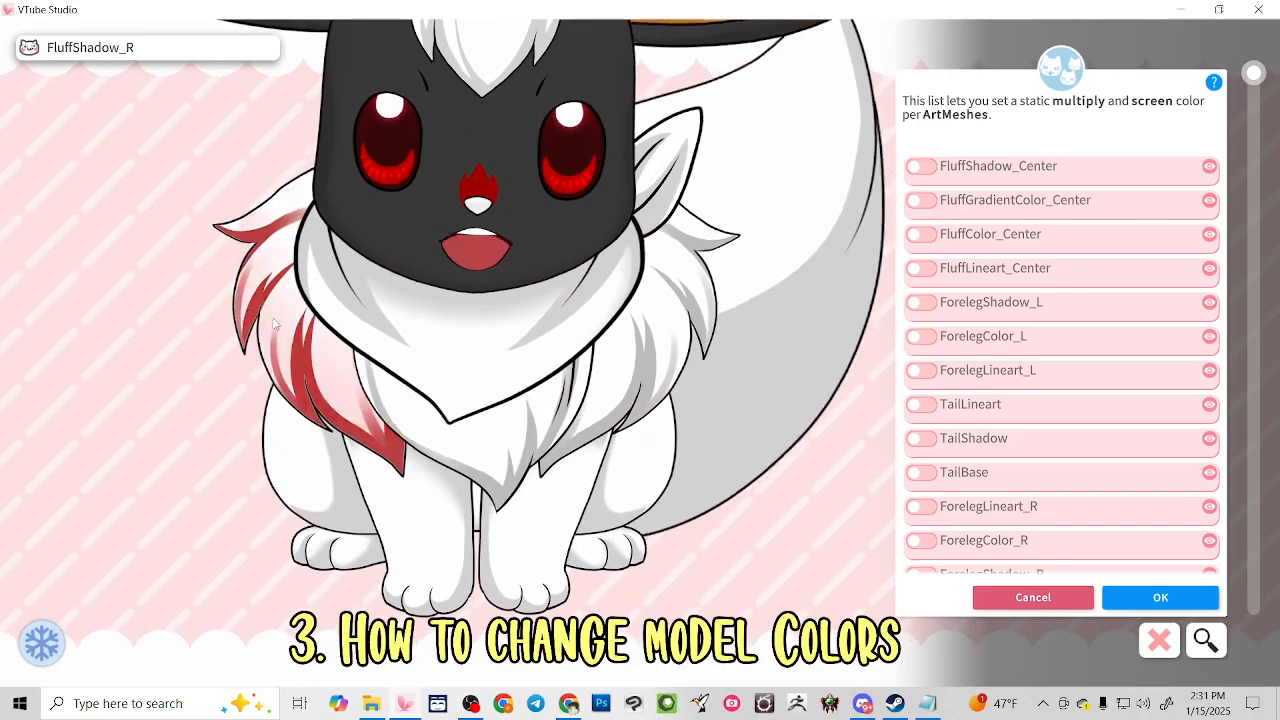
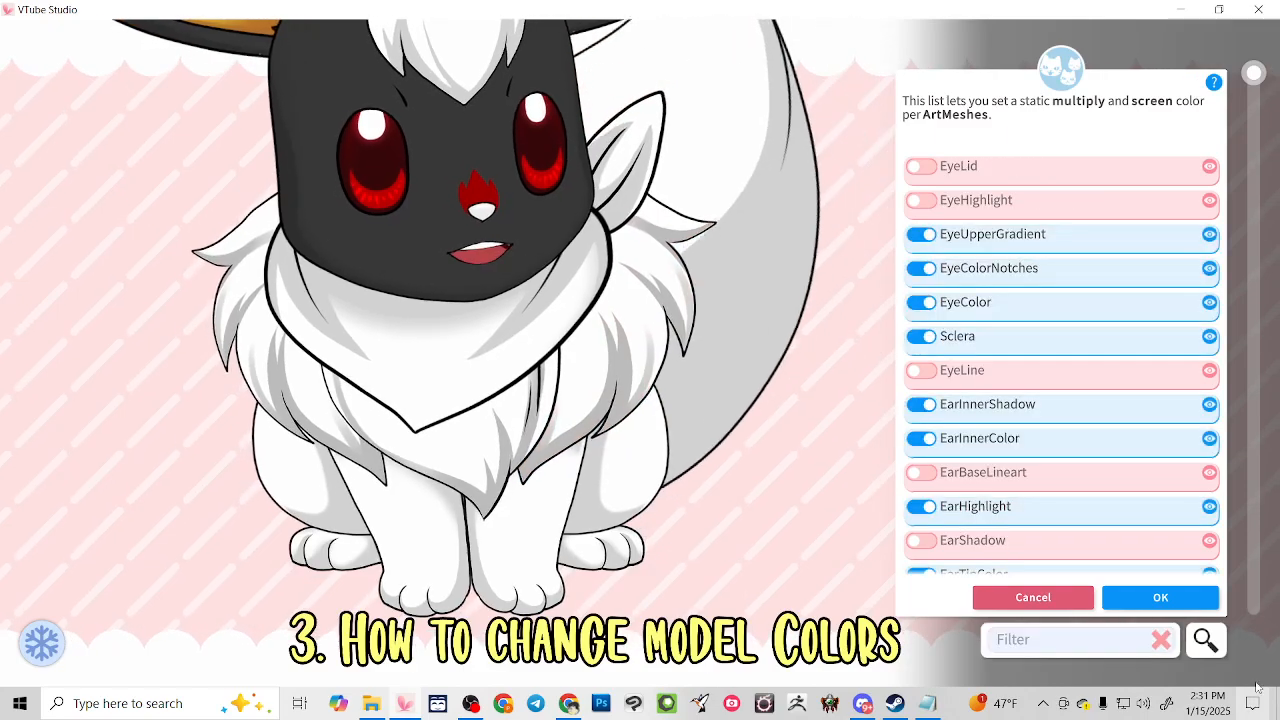
pyautogui.write('fluff')
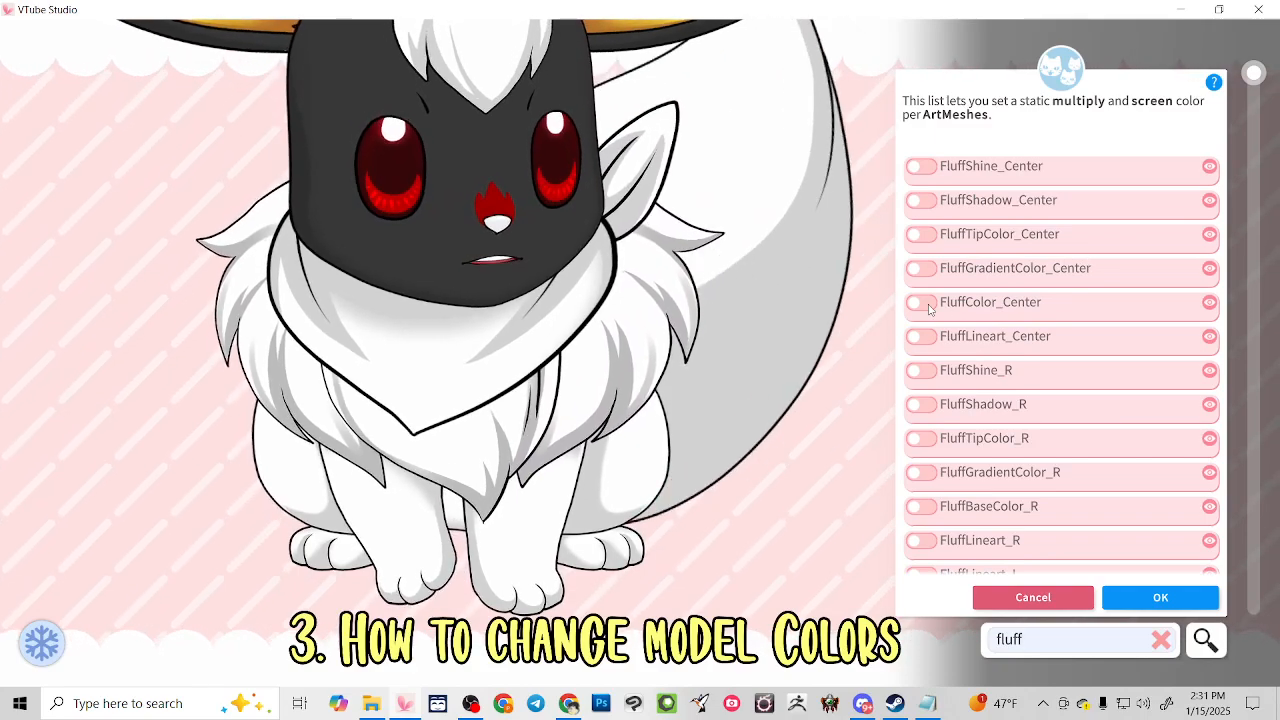
pyautogui.click(920, 303)
pyautogui.click(1065, 590)
pyautogui.click(1172, 535)
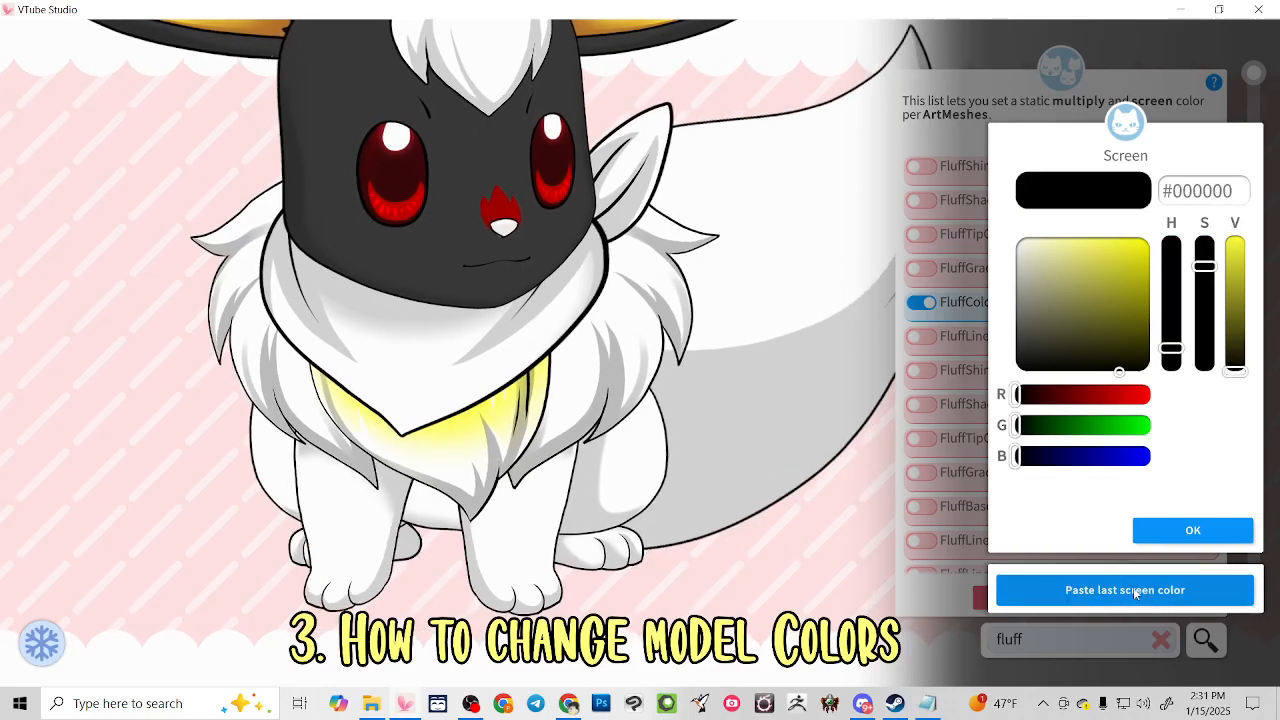
pyautogui.click(1150, 531)
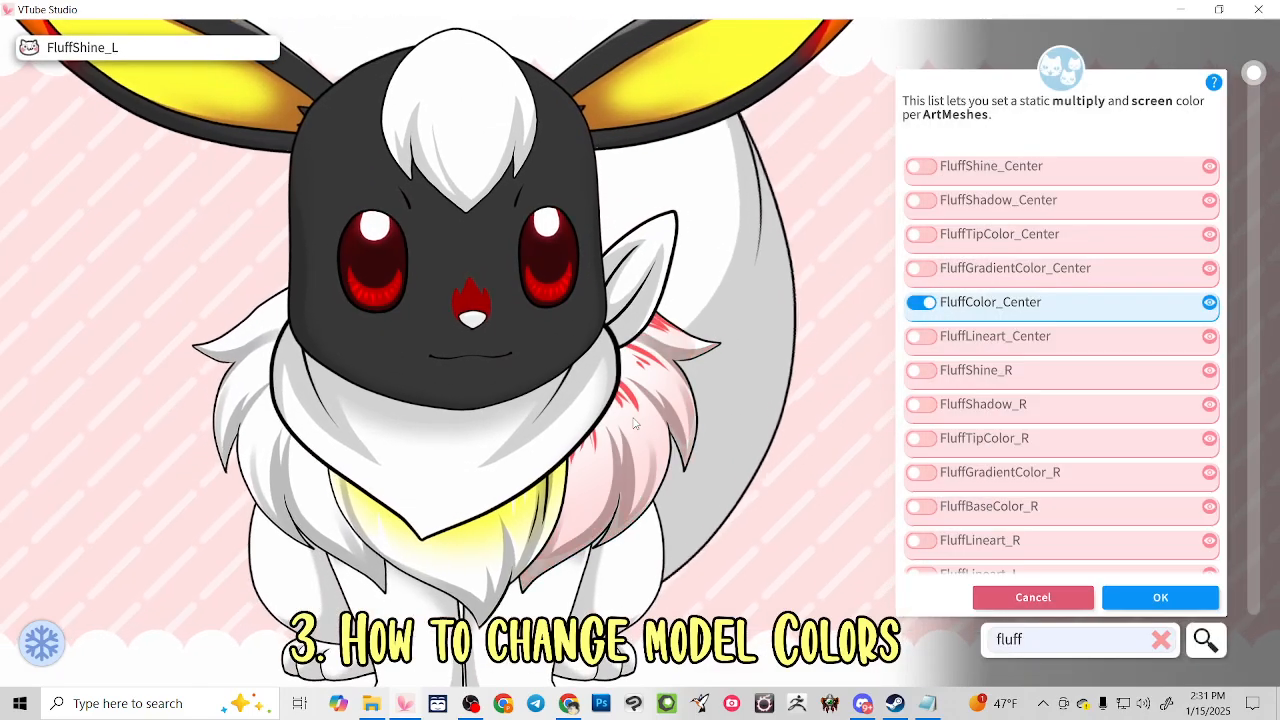
# Pick the side fluff below the small ear-shaped scarf knot, enable FluffBaseColor_L, reuse the last multiply color, and accept both colors
pyautogui.click(639, 415)
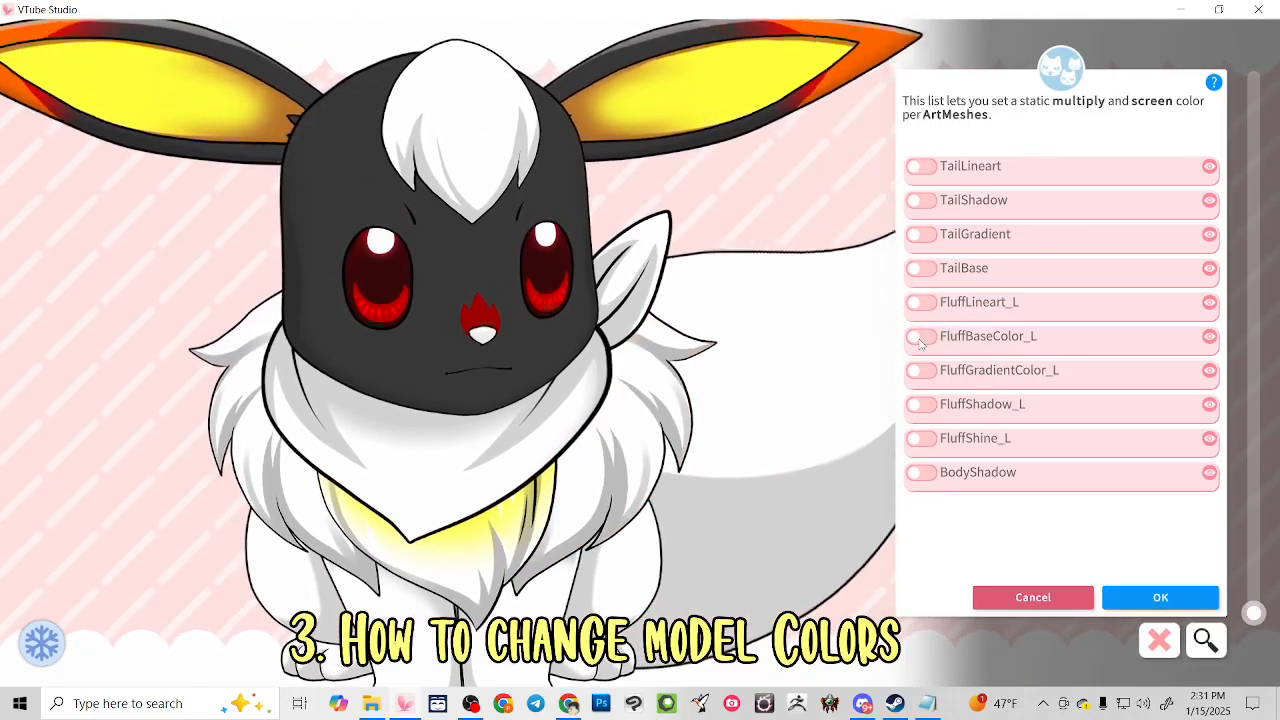
pyautogui.click(920, 336)
pyautogui.click(1128, 589)
pyautogui.click(1150, 531)
pyautogui.click(1140, 540)
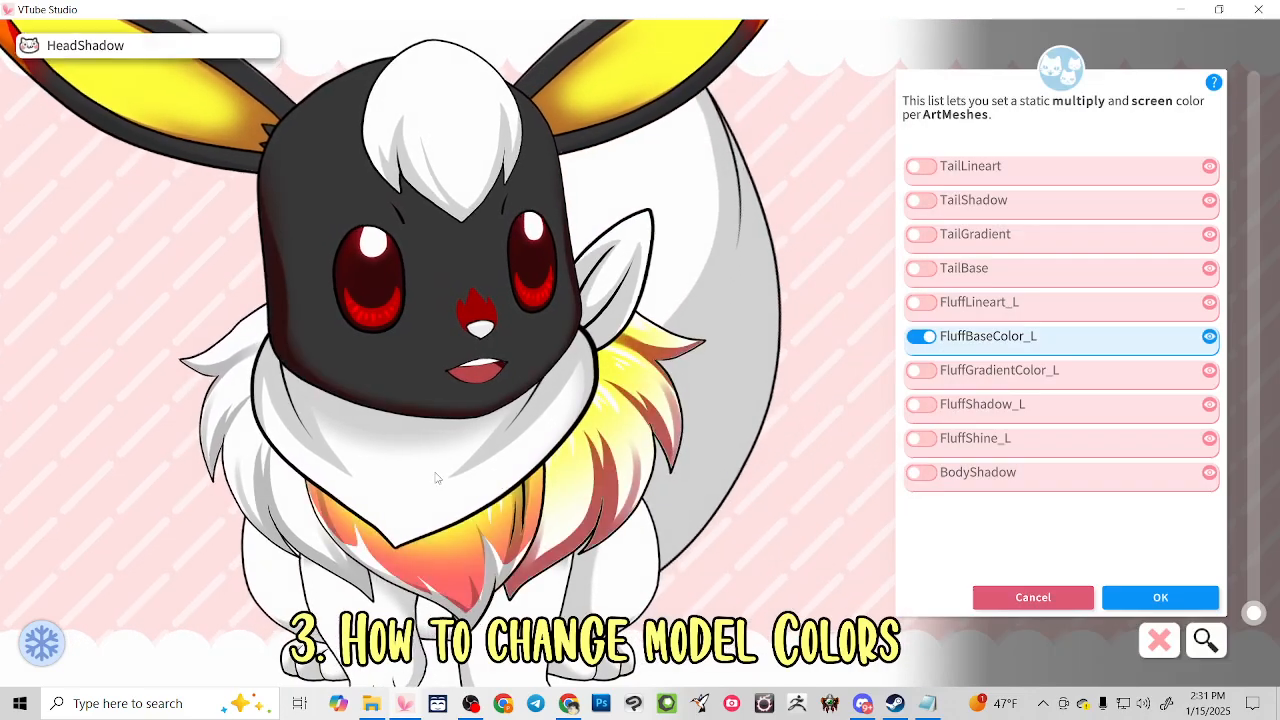
# Pick the fluff on the opposite side, enable FluffBaseColor_R, reuse the last multiply color, and accept both colors
pyautogui.click(393, 360)
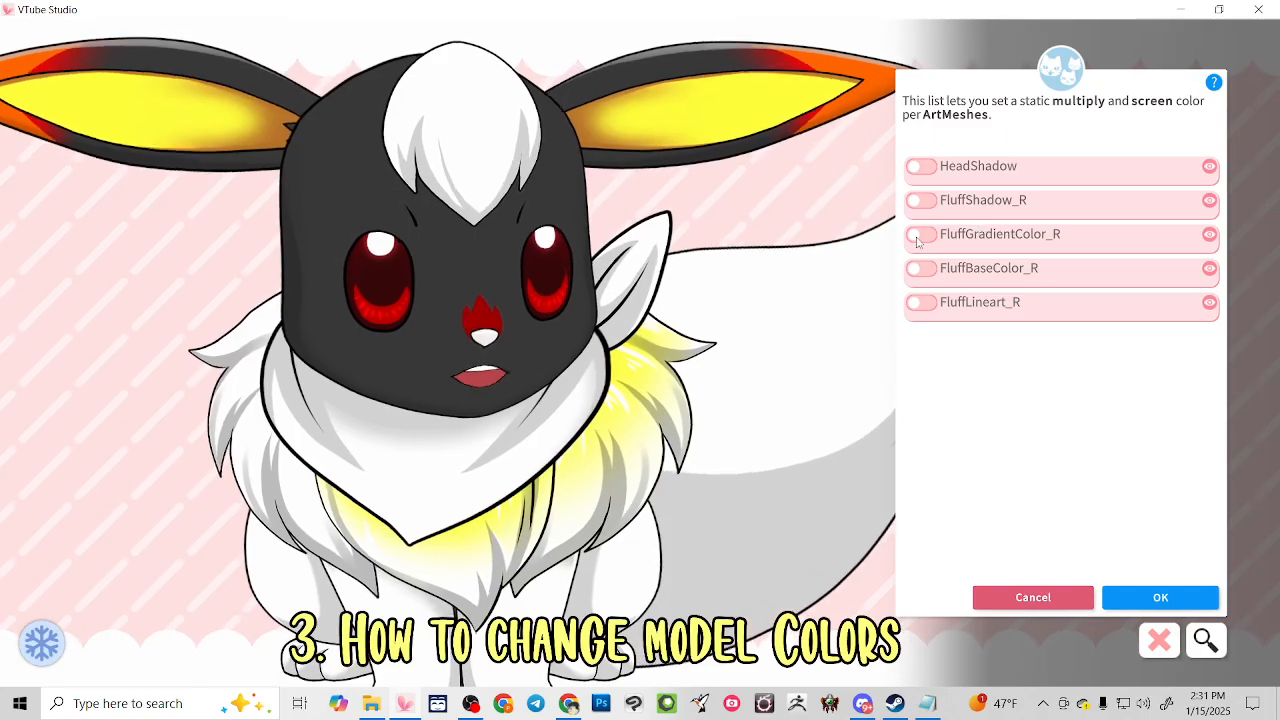
pyautogui.click(913, 269)
pyautogui.click(1128, 589)
pyautogui.click(1150, 531)
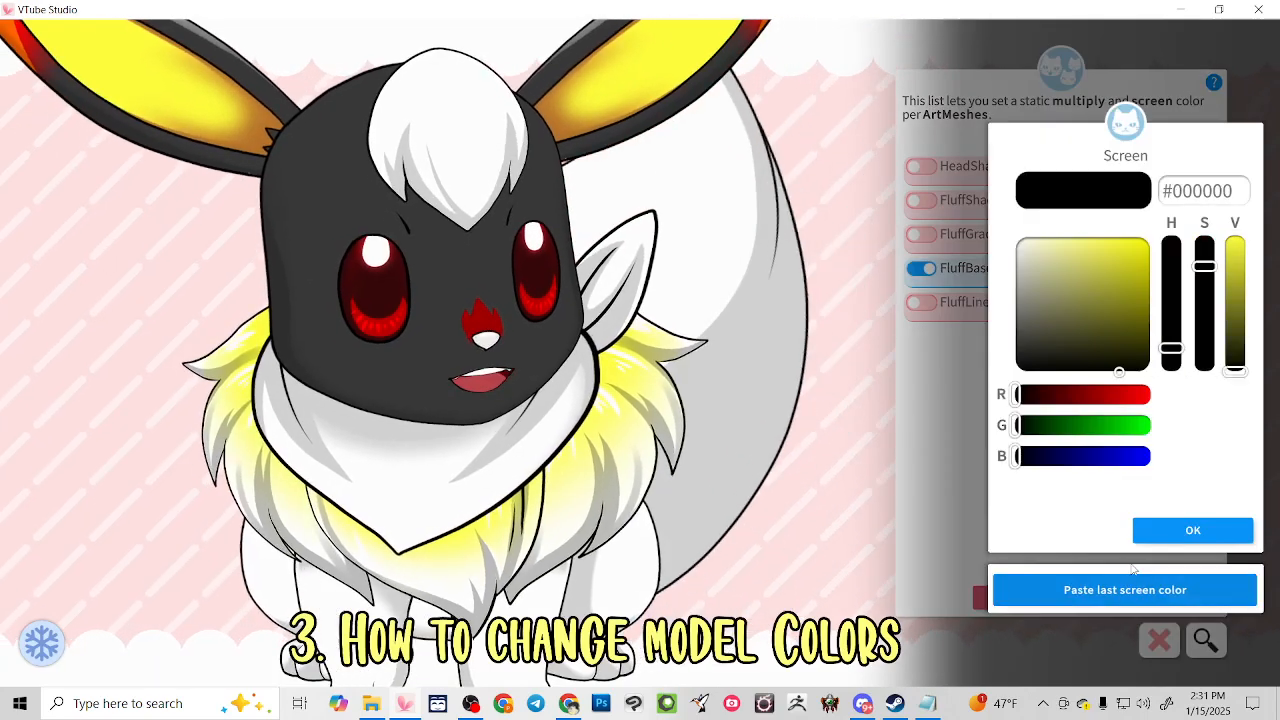
pyautogui.click(643, 523)
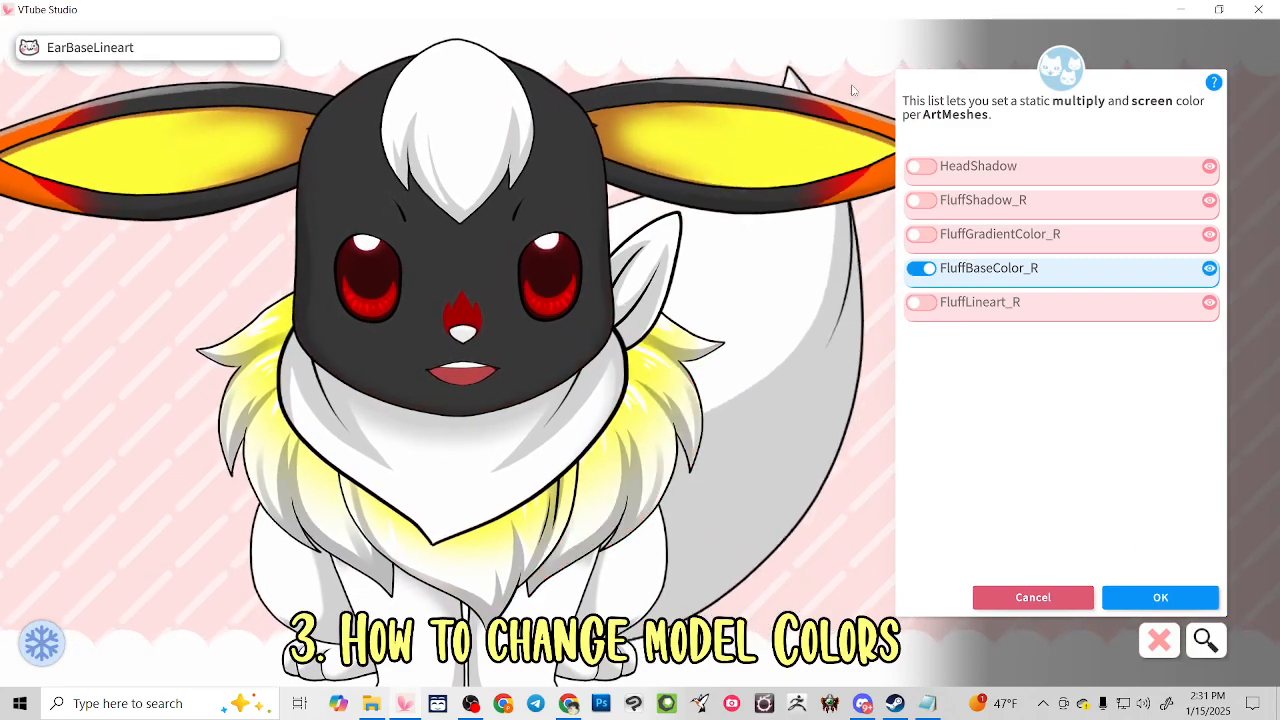
# Reuse the ear's orange multiply color #FF6500 for the center chest fluff by enabling FluffGradientColor_Center, and accept both colors
pyautogui.click(857, 128)
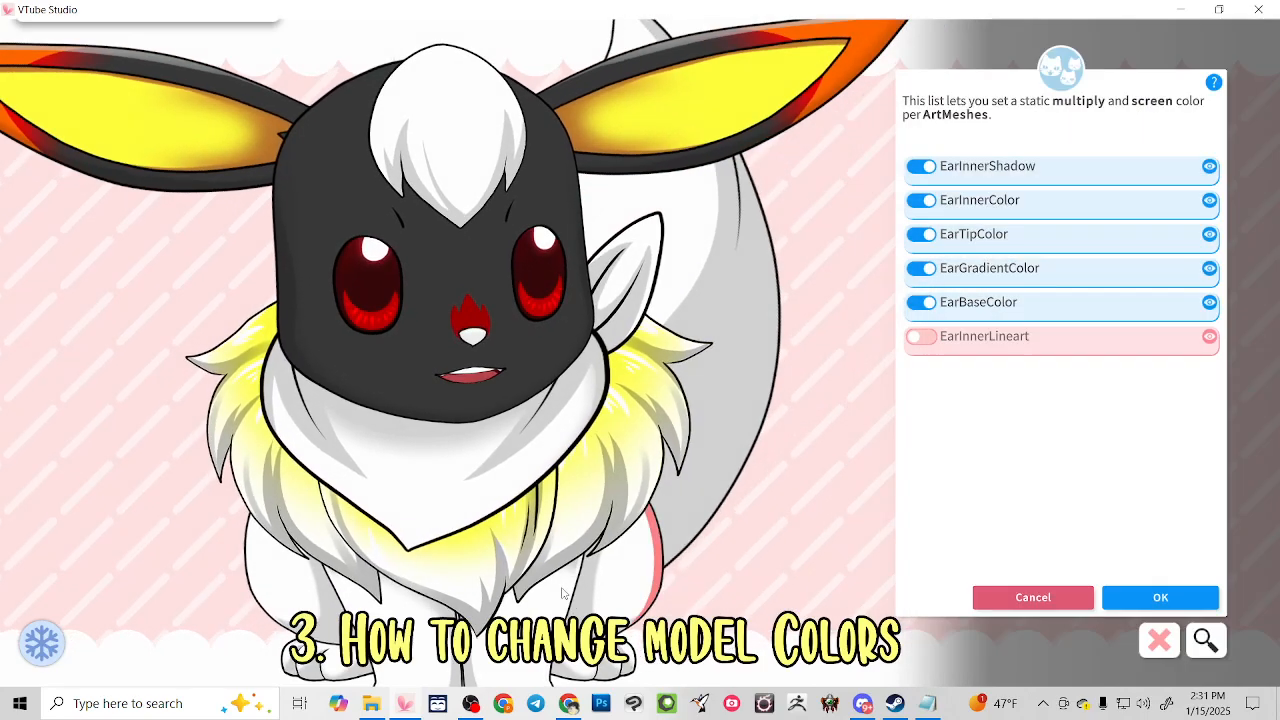
pyautogui.click(462, 577)
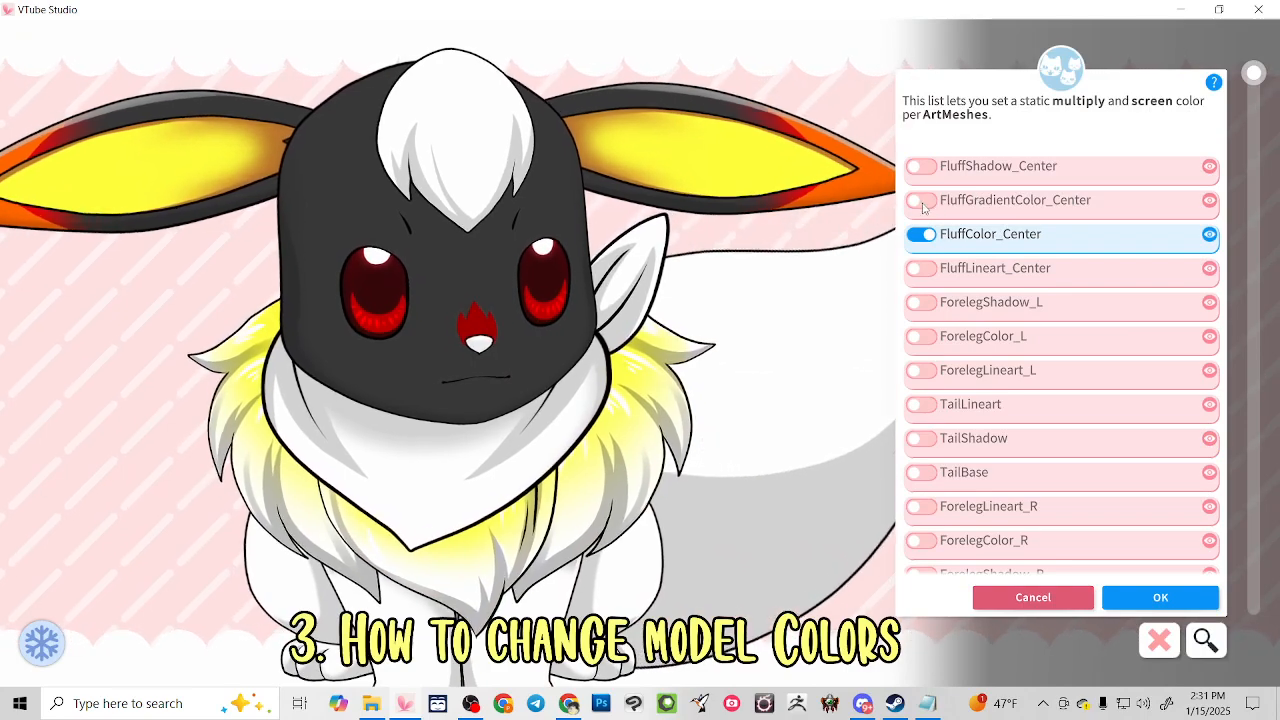
pyautogui.click(920, 207)
pyautogui.click(1115, 589)
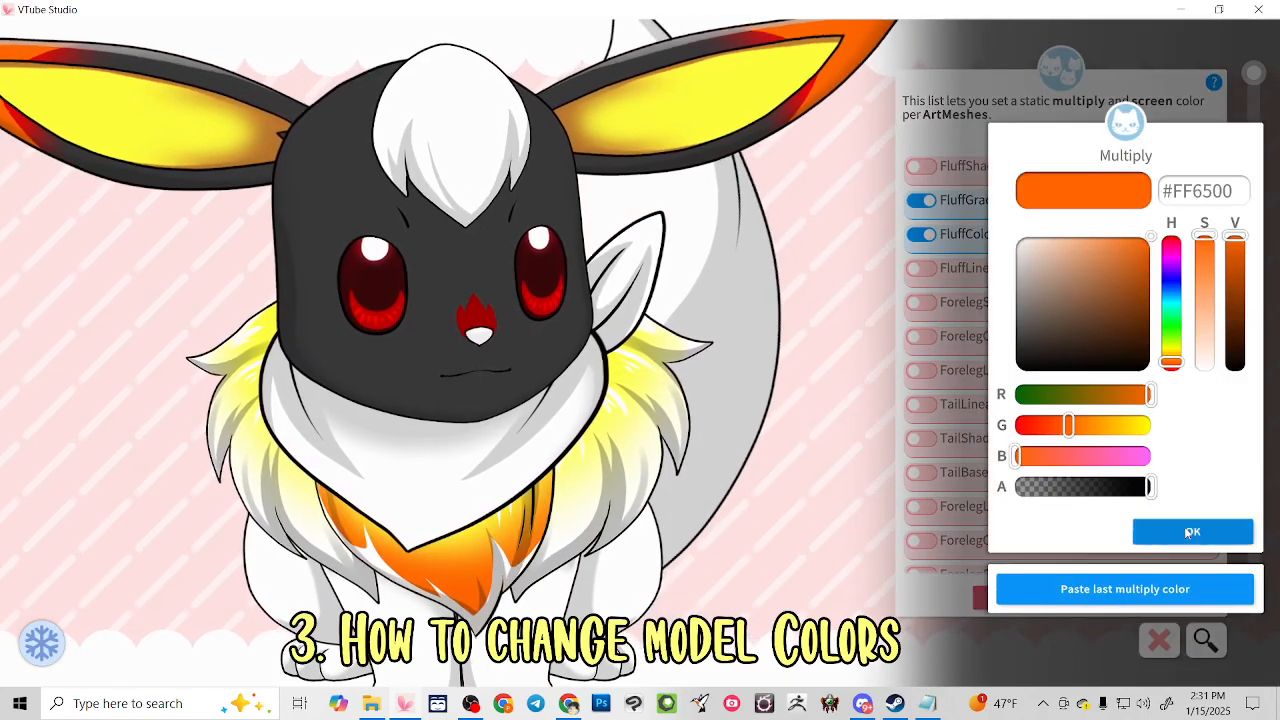
pyautogui.click(1184, 526)
pyautogui.click(1193, 530)
# Pick the side fluff below the scarf knot, enable FluffGradientColor_L, reuse the last multiply color, and accept both colors
pyautogui.click(596, 526)
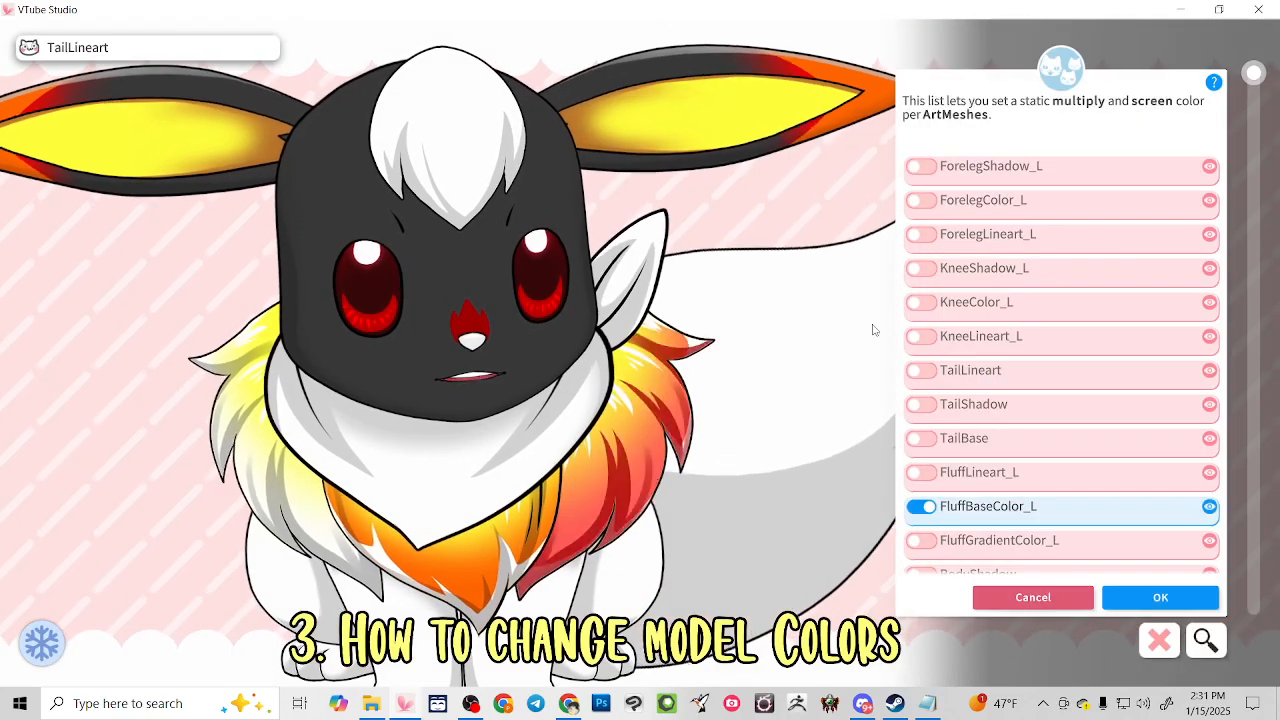
pyautogui.click(920, 540)
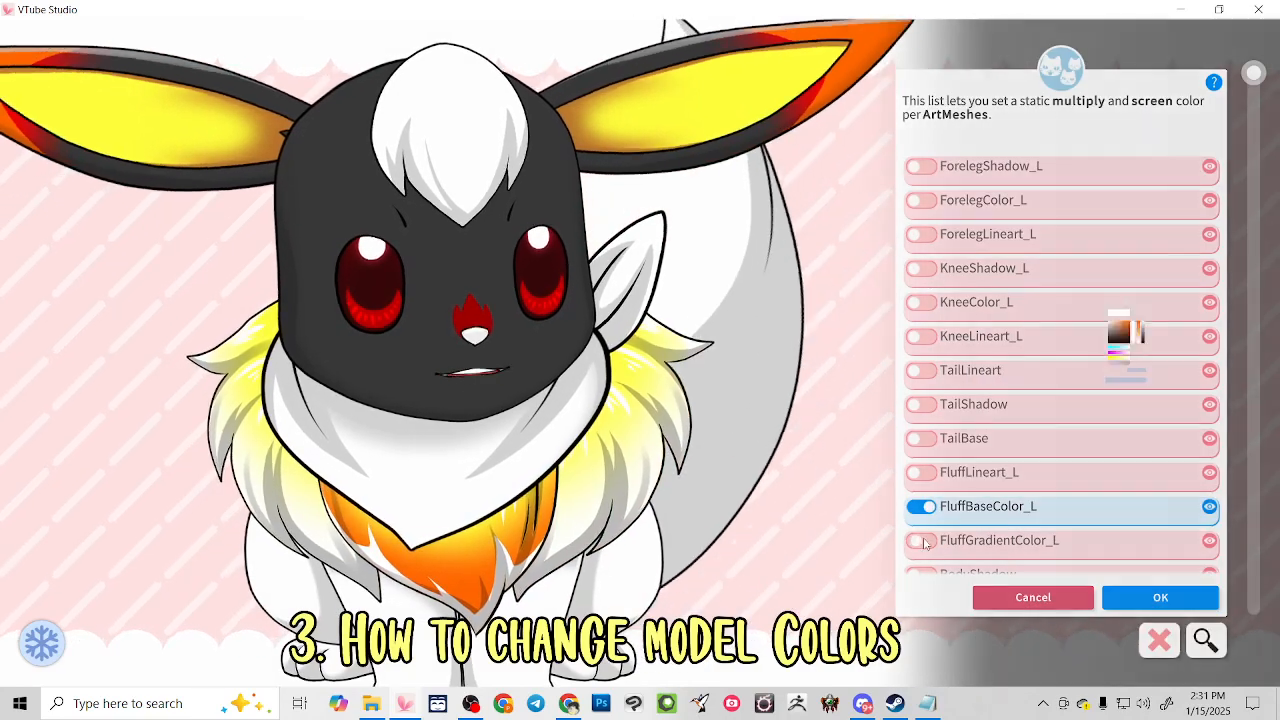
pyautogui.click(1115, 589)
pyautogui.click(1166, 530)
pyautogui.click(1165, 530)
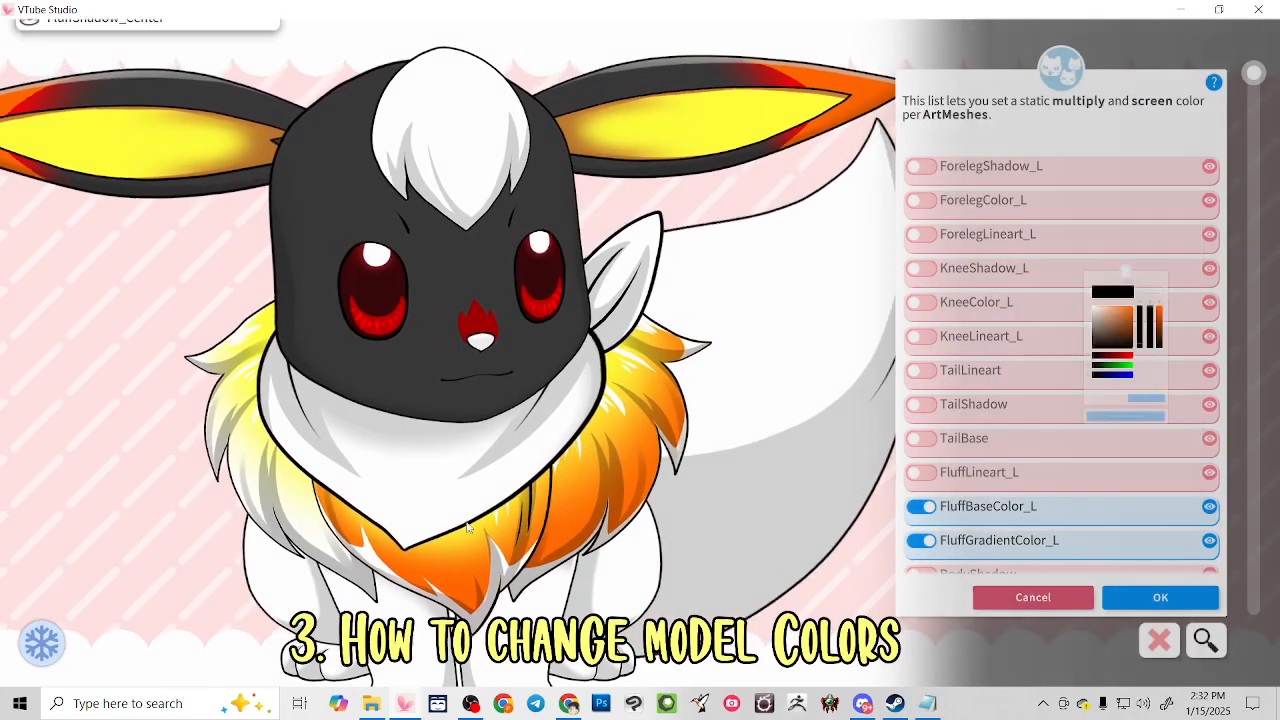
# Pick the fluff on the opposite side, enable FluffGradientColor_R, reuse the last multiply color, and accept both colors
pyautogui.click(291, 508)
pyautogui.click(300, 510)
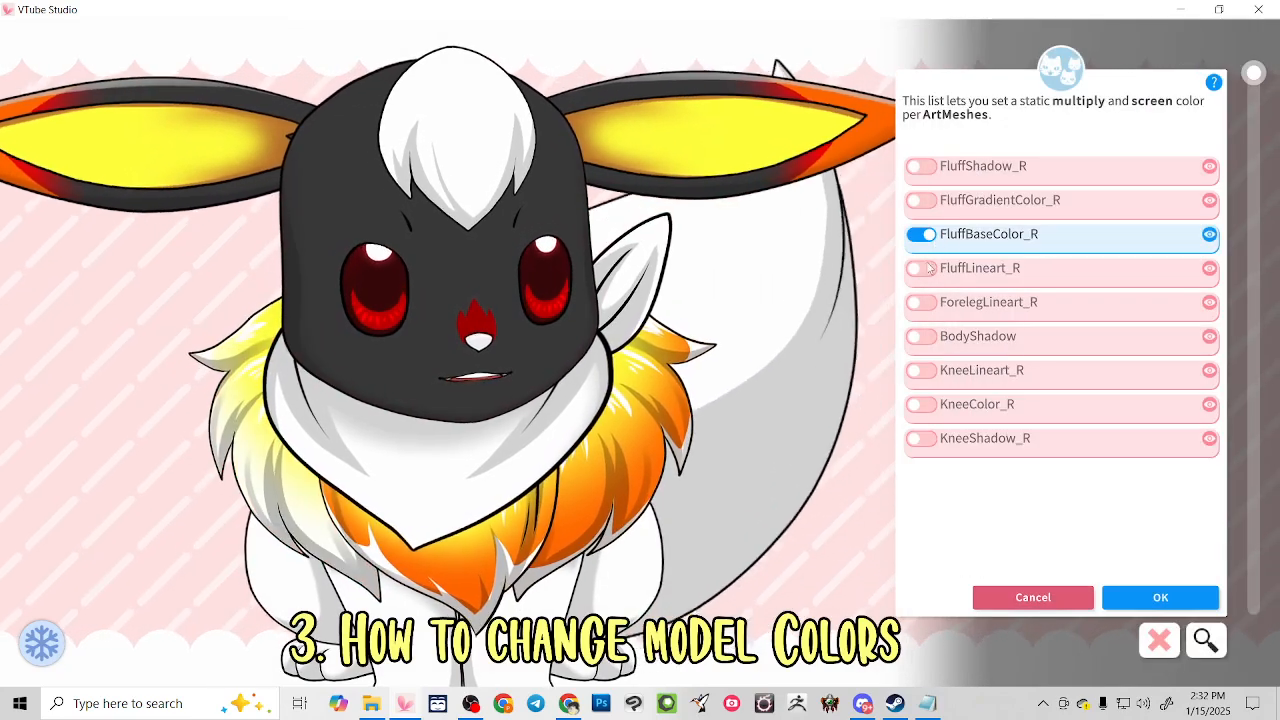
pyautogui.click(916, 200)
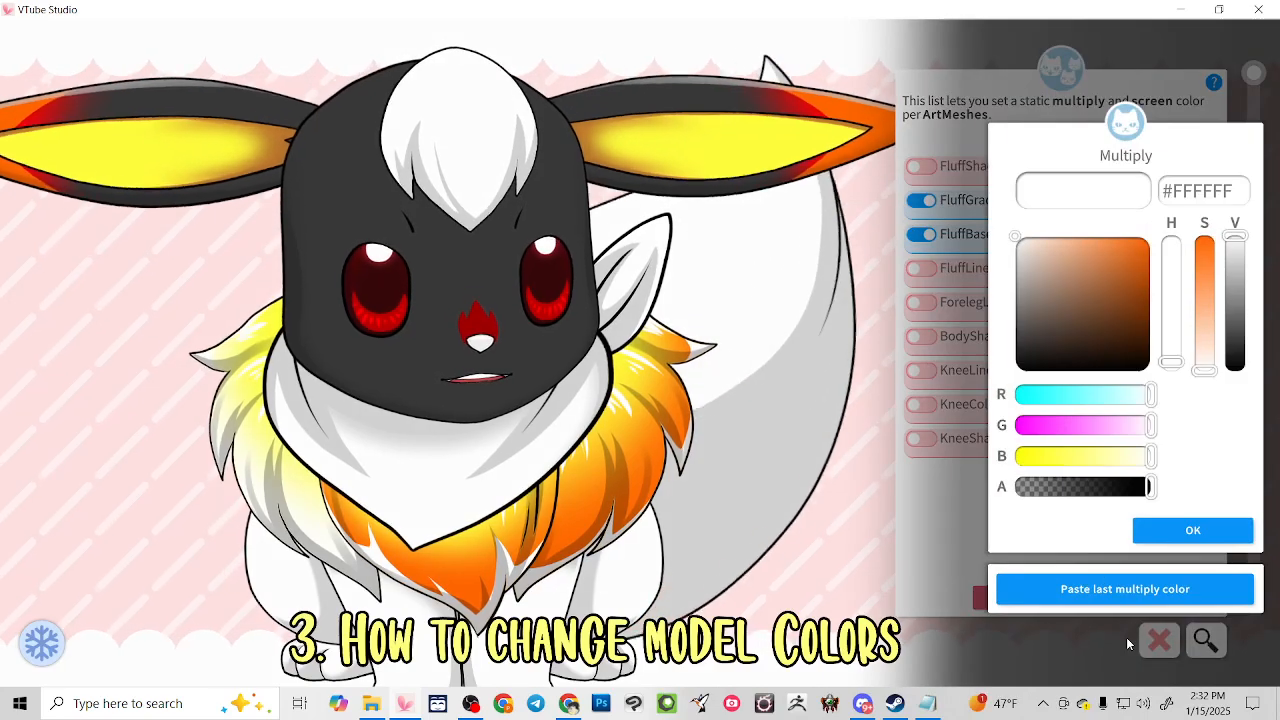
pyautogui.click(1124, 589)
pyautogui.click(1163, 530)
pyautogui.click(1181, 537)
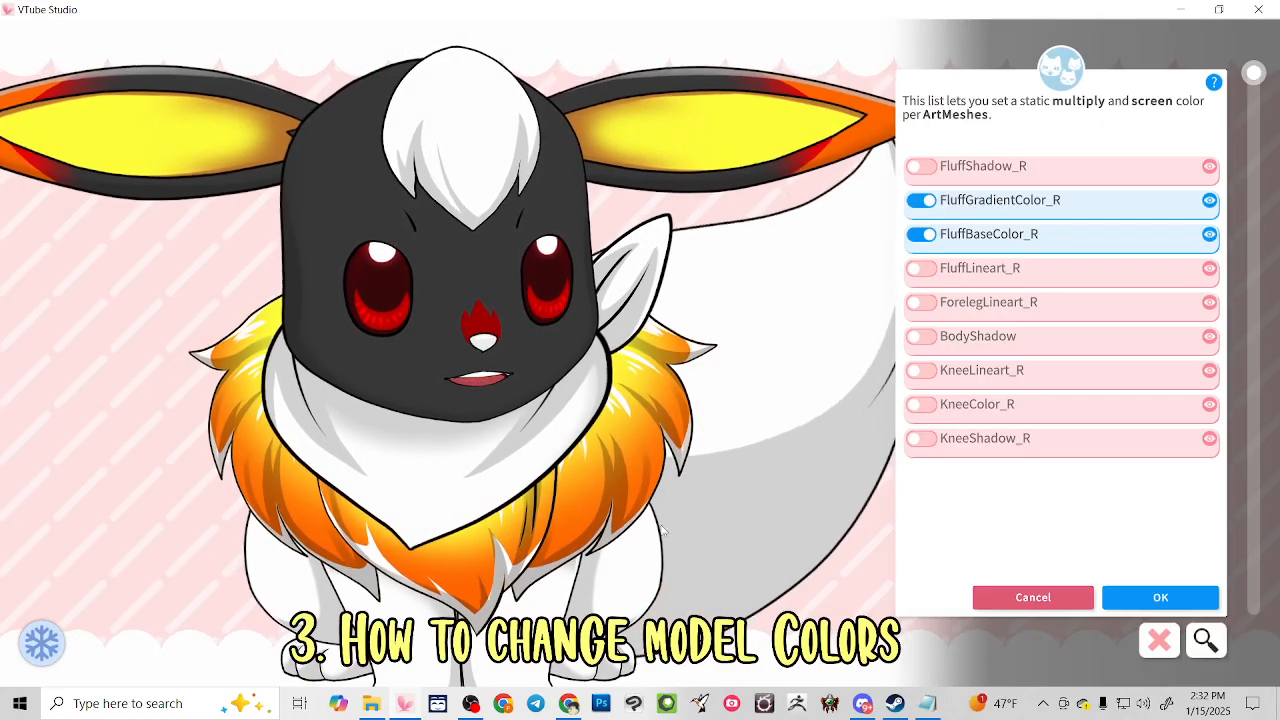
# Try FluffGradientColor_R's multiply color at minimum alpha, restore full alpha, and accept both colors
pyautogui.click(1063, 207)
pyautogui.moveTo(1149, 487); pyautogui.dragTo(939, 484)
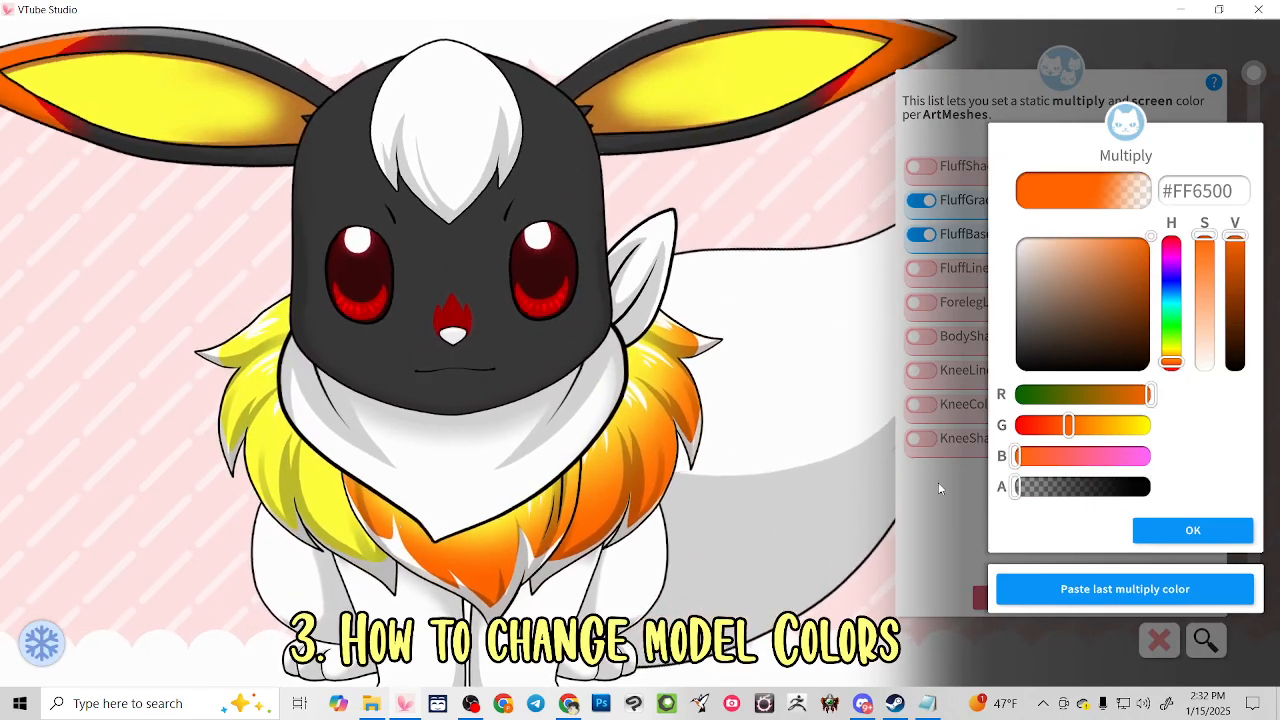
pyautogui.moveTo(1016, 487); pyautogui.dragTo(1152, 488)
pyautogui.click(1193, 537)
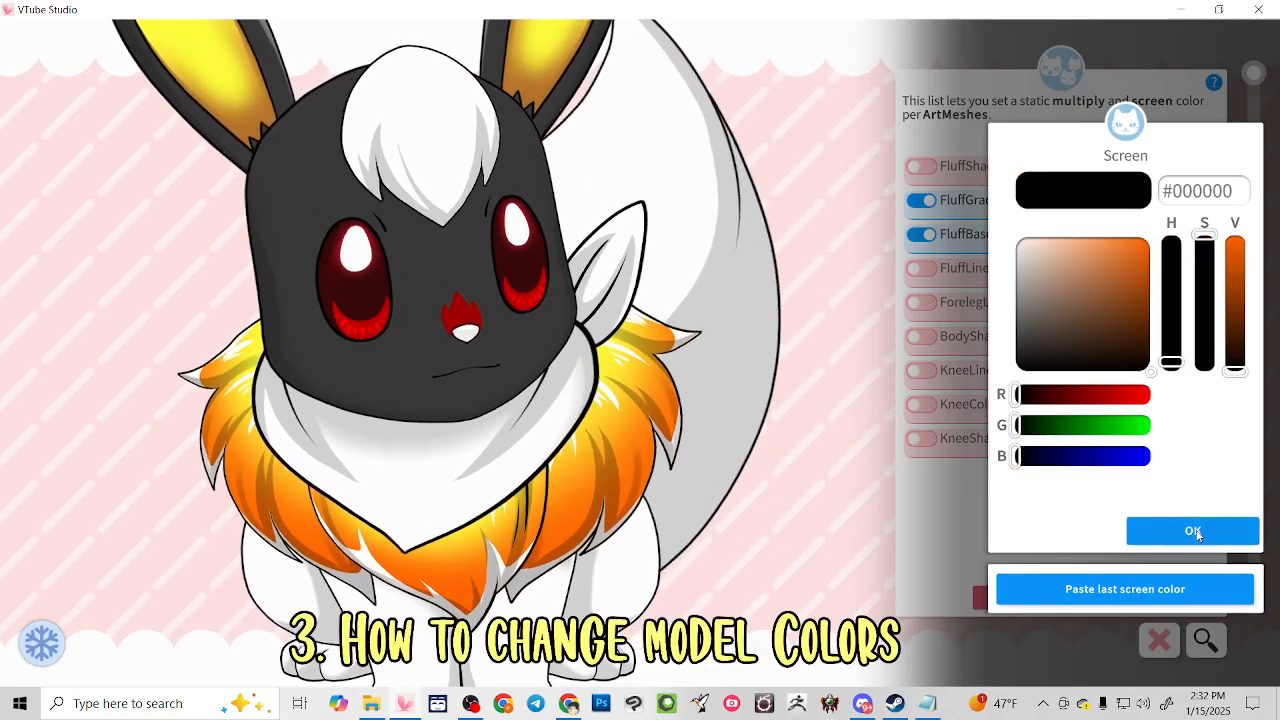
pyautogui.click(1193, 532)
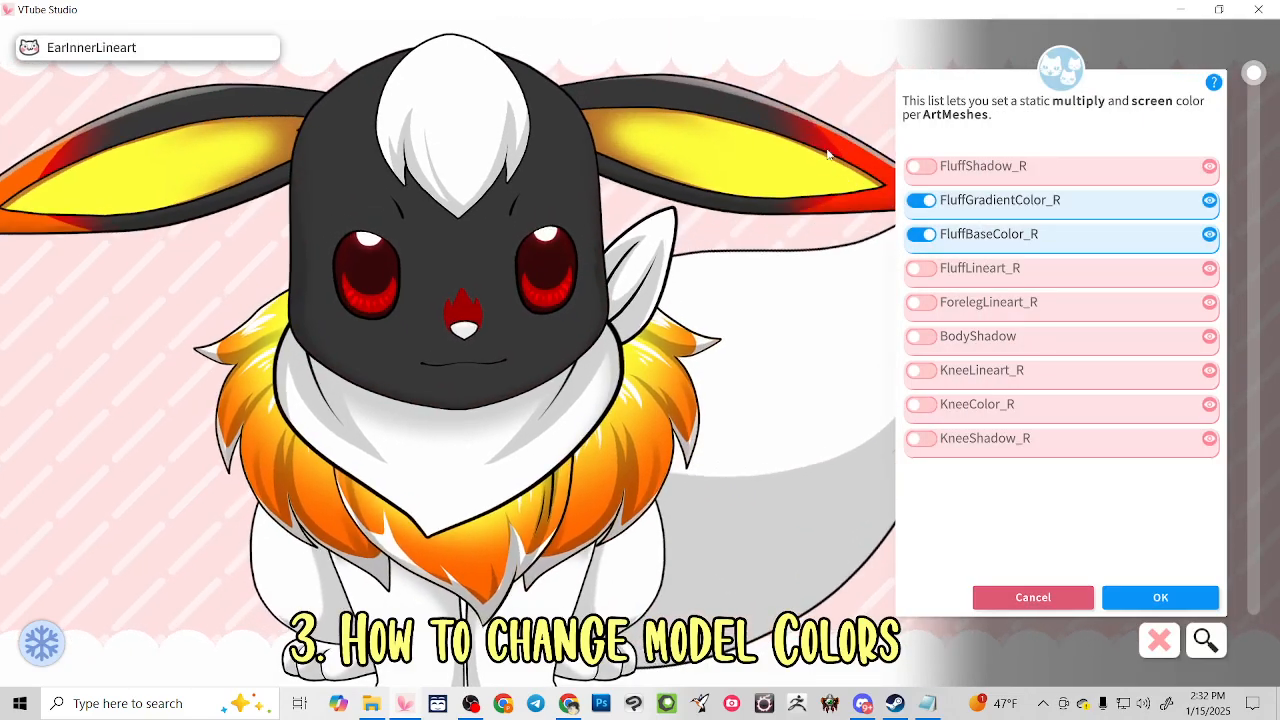
# Pick the ear and accept its gradient's red #FF0000 and screen color again so red becomes the last used multiply color
pyautogui.click(828, 153)
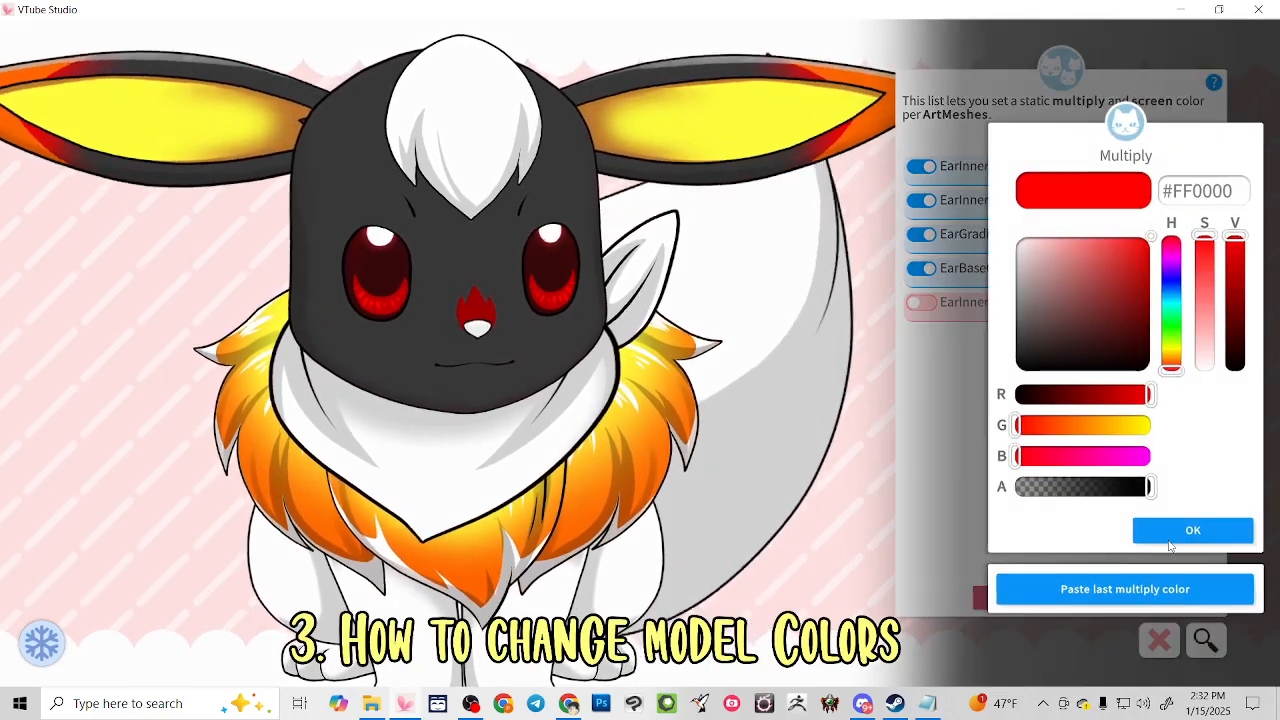
pyautogui.click(1168, 529)
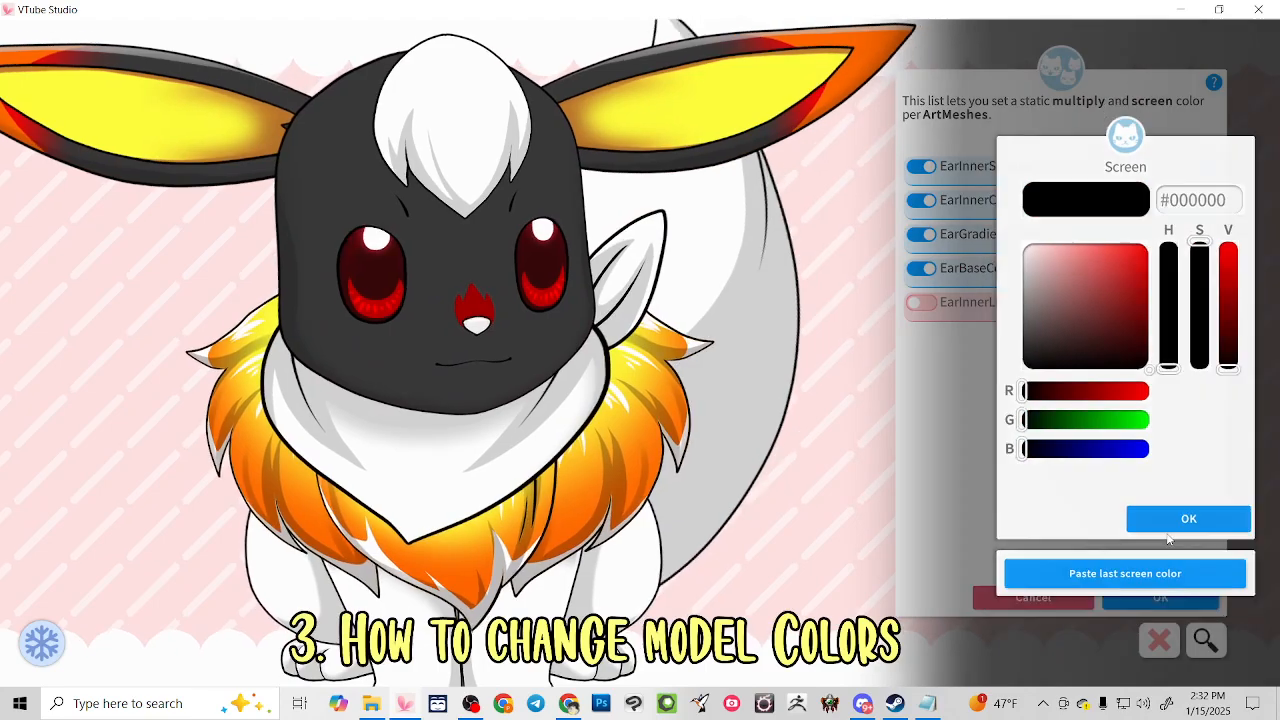
pyautogui.click(1168, 530)
# Pick the center chest fluff, enable FluffTipColor_Center, reuse the last multiply color, and accept both colors
pyautogui.click(506, 580)
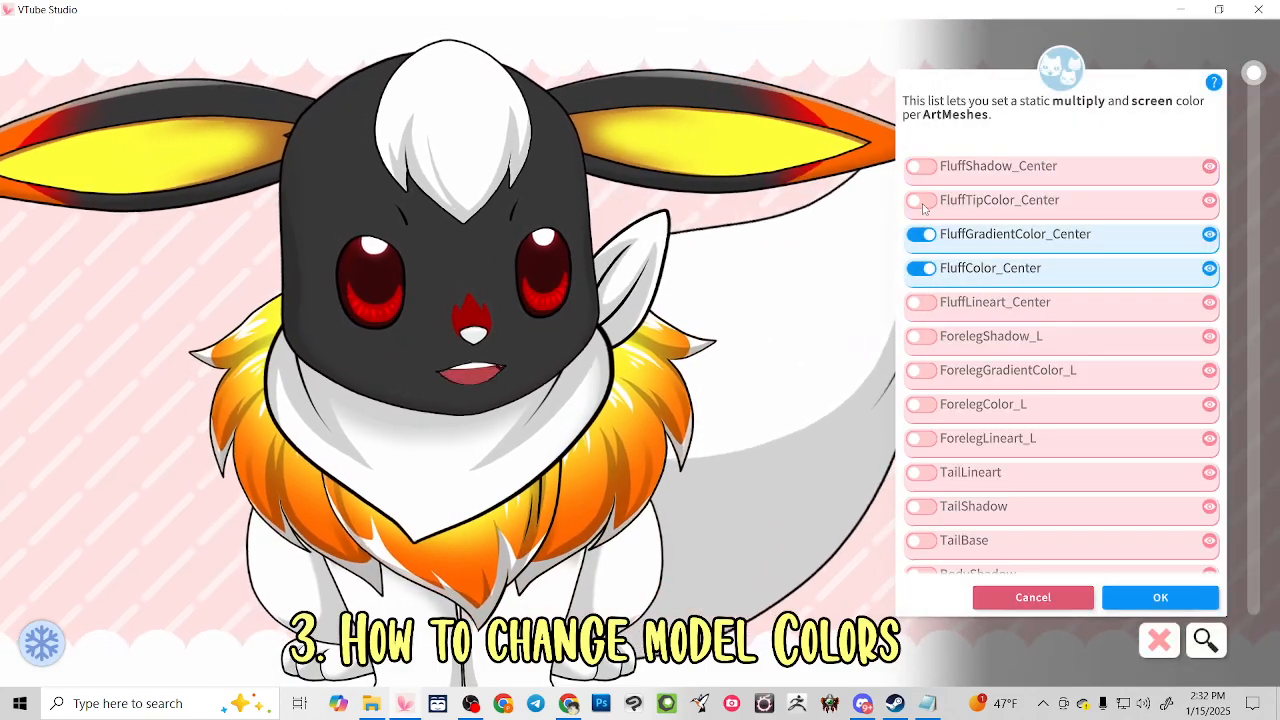
pyautogui.click(921, 200)
pyautogui.click(1125, 589)
pyautogui.click(1193, 530)
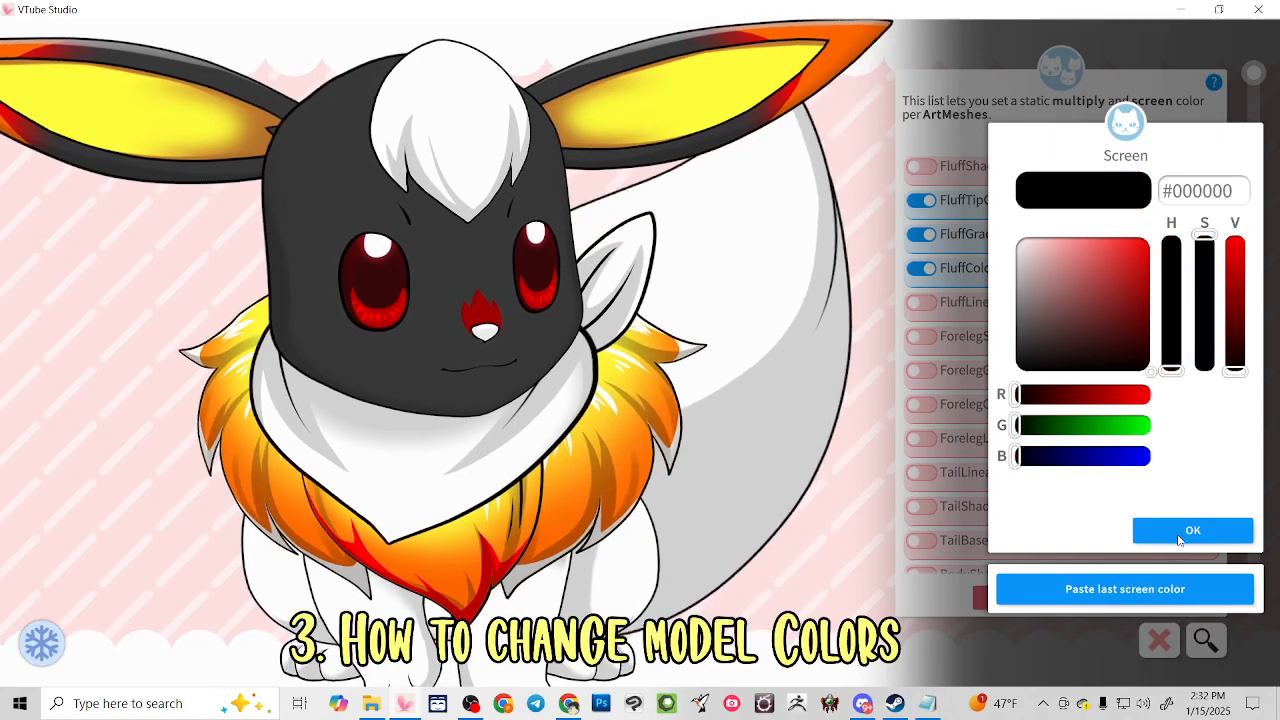
pyautogui.click(1178, 535)
# Enable FluffTipColor_L for the side fluff below the scarf knot, reuse the last multiply color, and accept both colors
pyautogui.scroll(-3, 977, 383)
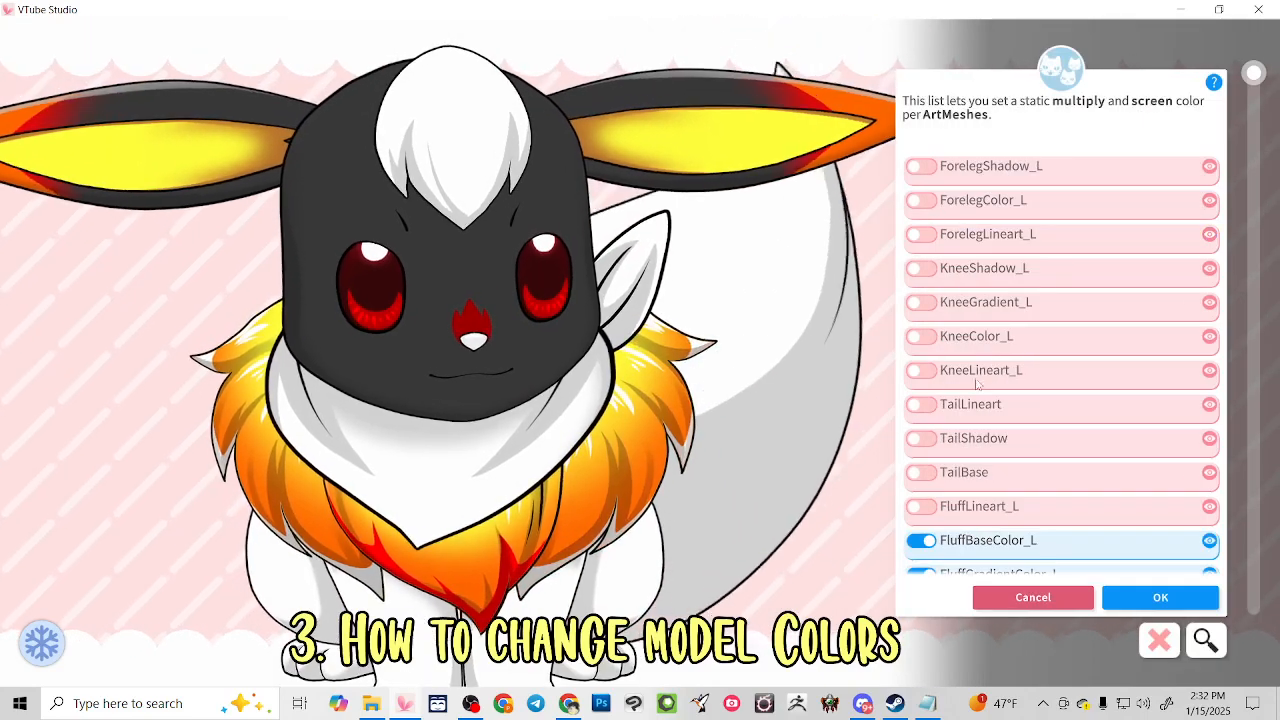
pyautogui.scroll(-3, 943, 204)
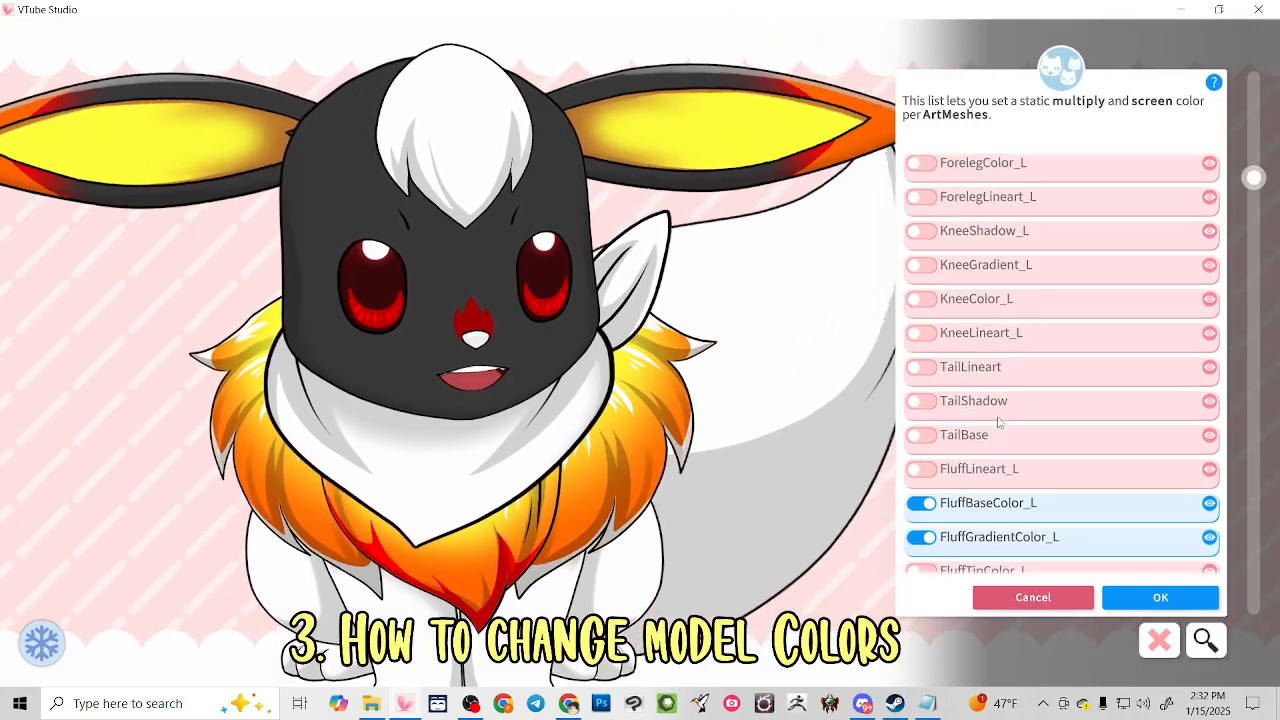
pyautogui.click(921, 422)
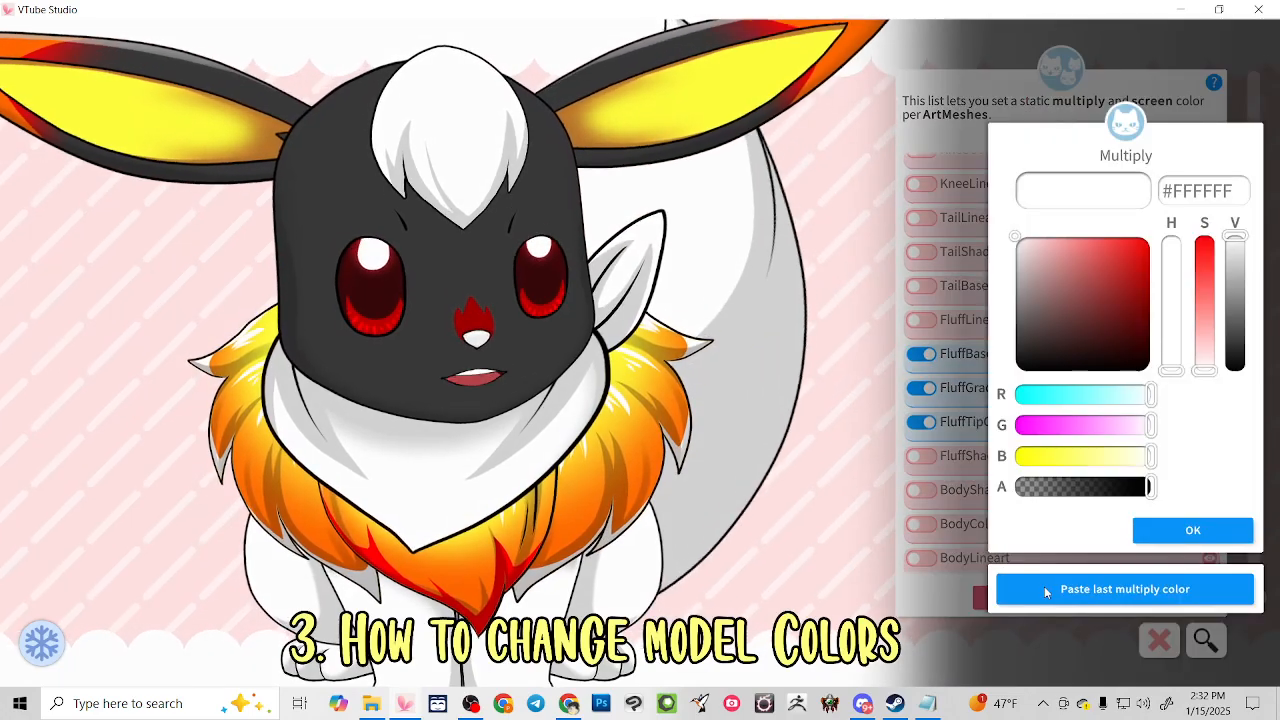
pyautogui.click(1044, 586)
pyautogui.click(1166, 535)
pyautogui.click(1166, 538)
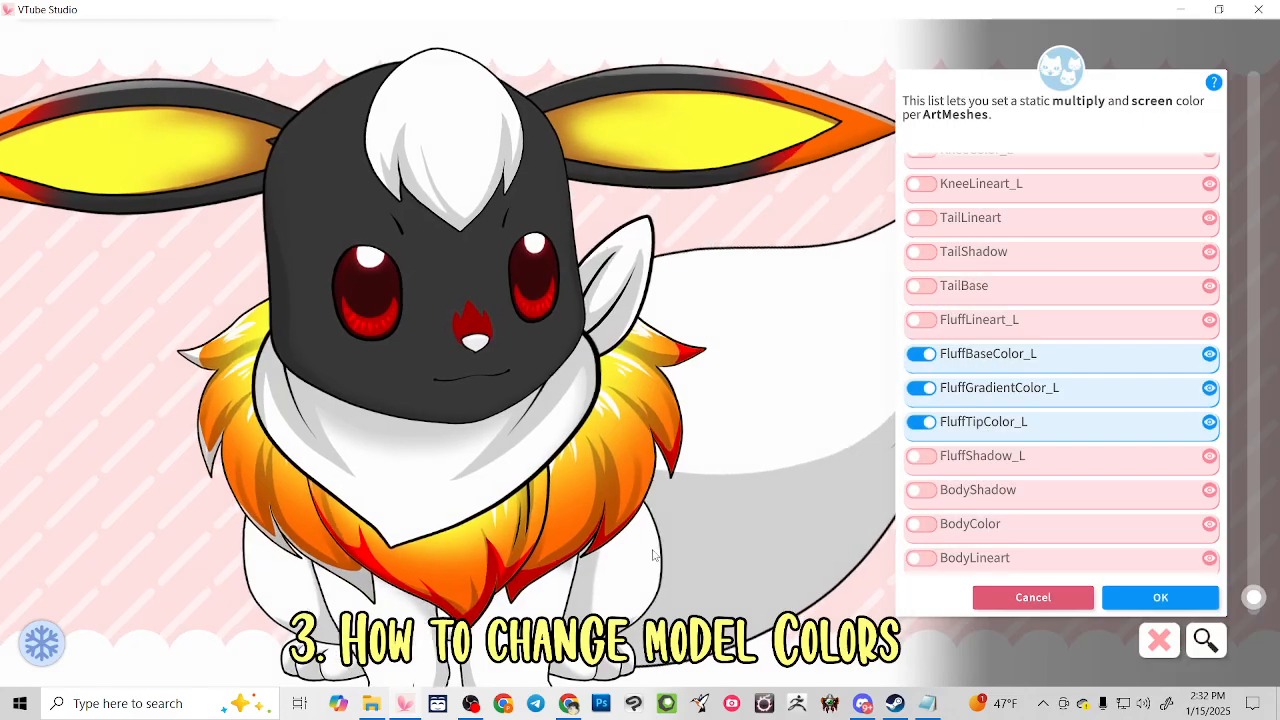
# Enable FluffTipColor_R for the fluff on the opposite side, reuse the last multiply color, and accept both colors
pyautogui.scroll(-5, 1092, 398)
pyautogui.scroll(-2, 1092, 398)
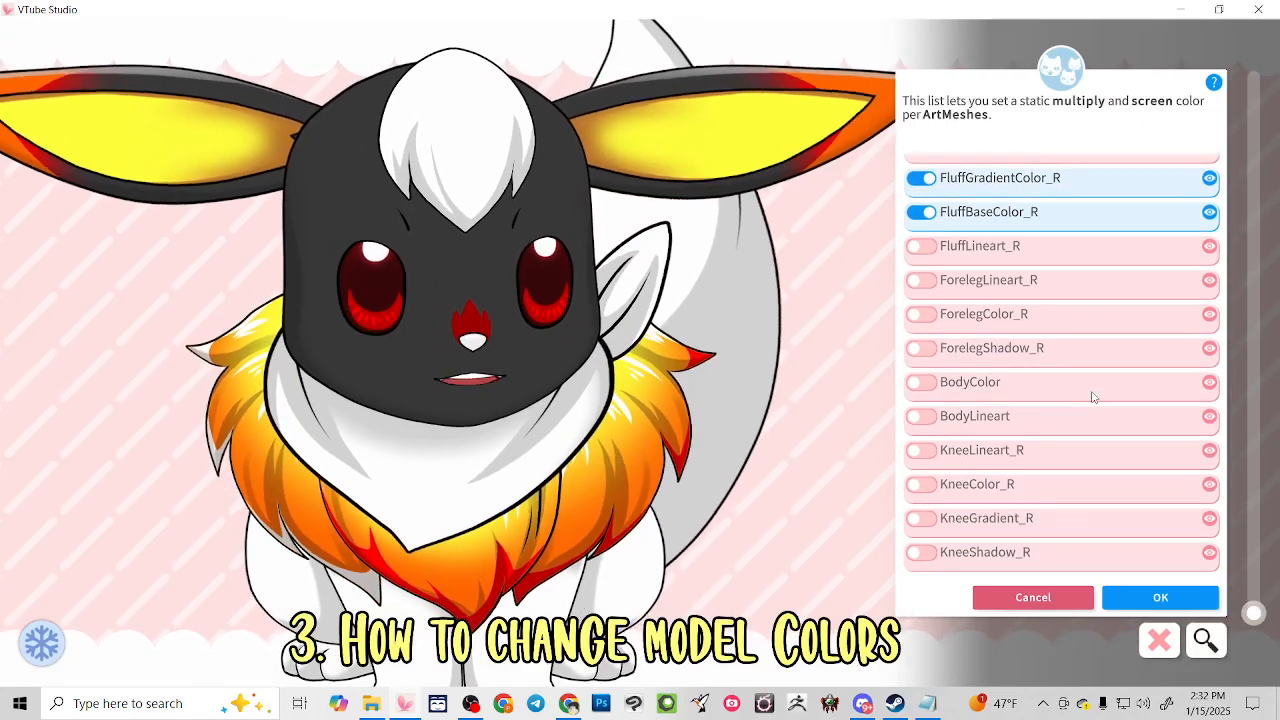
pyautogui.scroll(2, 1092, 398)
pyautogui.click(922, 201)
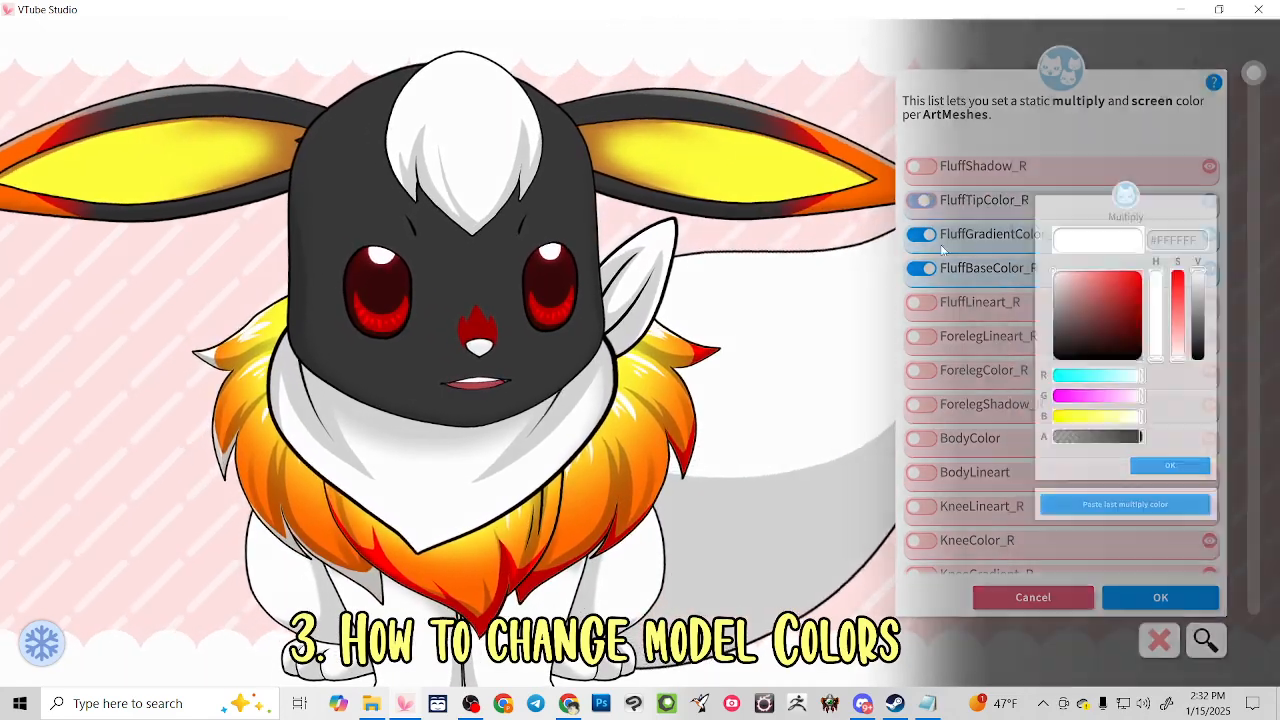
pyautogui.click(1138, 585)
pyautogui.click(1176, 531)
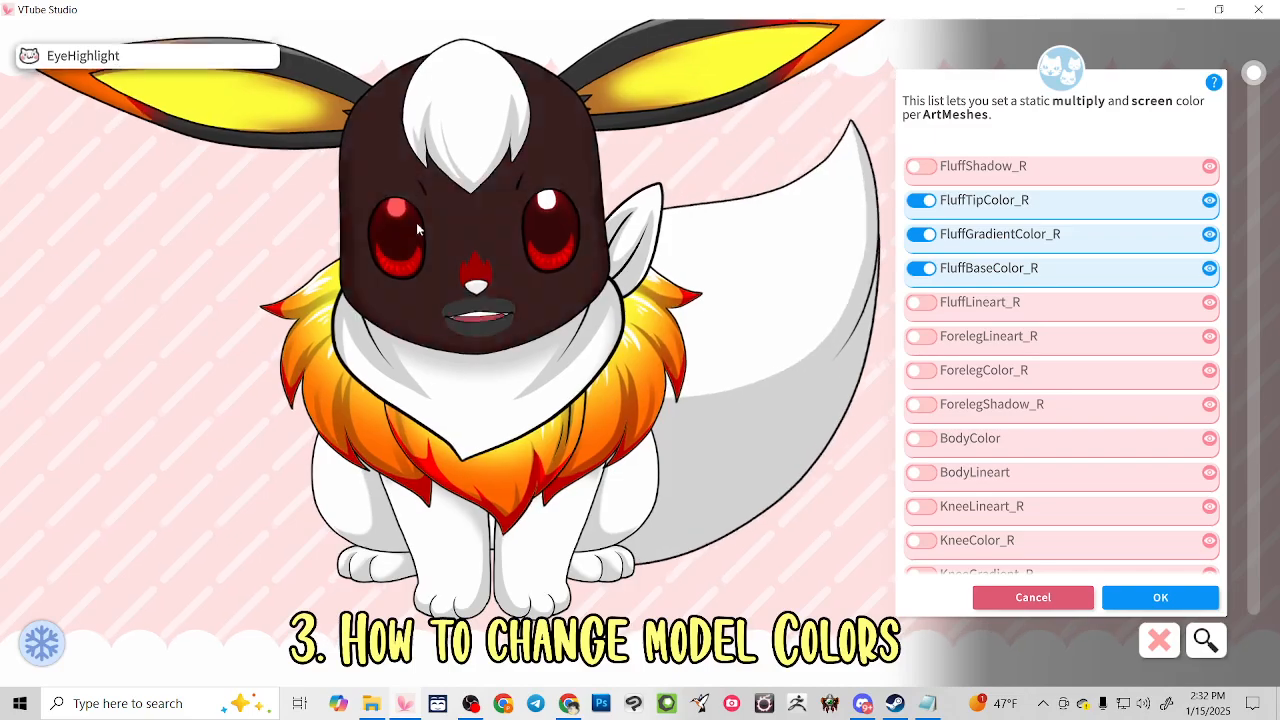
# Pick the head, reopen its base ArtMesh's colors, and accept both so its dark gray becomes the last used multiply color
pyautogui.click(452, 225)
pyautogui.click(971, 177)
pyautogui.click(1162, 531)
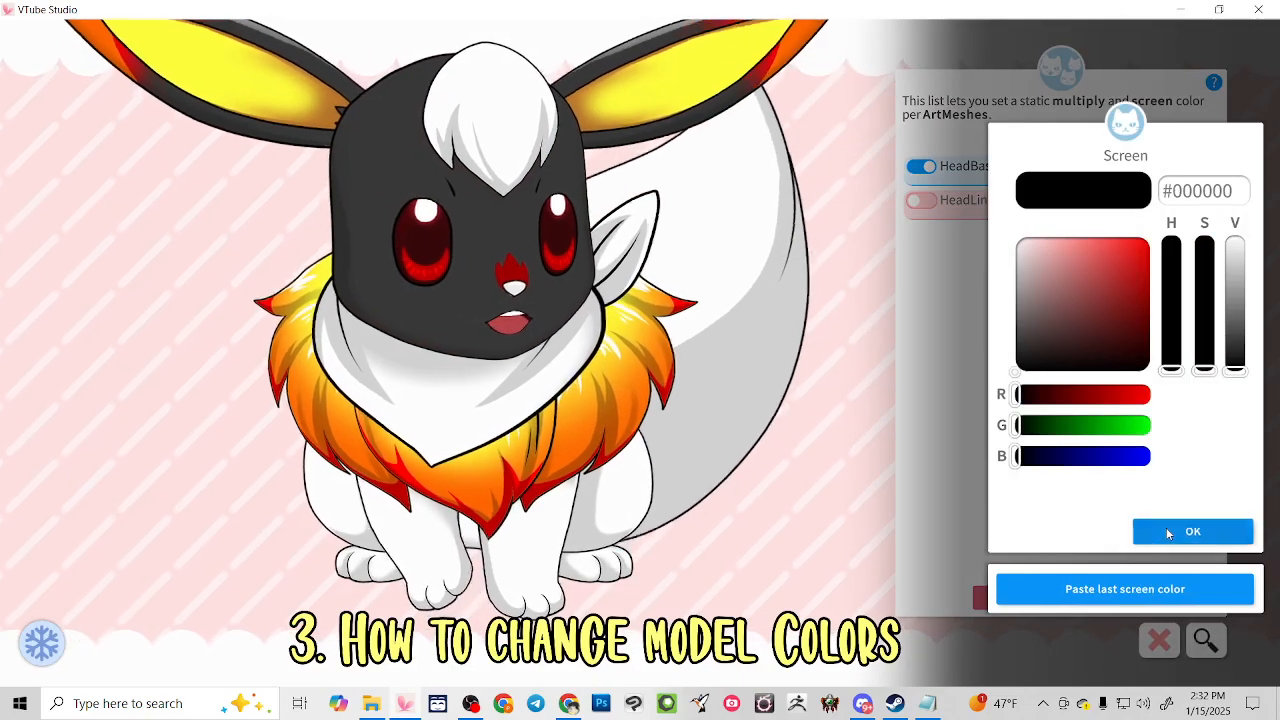
pyautogui.click(1166, 527)
# Pick the foreleg on the scarf-knot side, enable ForelegColor_L, reuse the last multiply color, and accept both colors
pyautogui.click(564, 504)
pyautogui.click(931, 178)
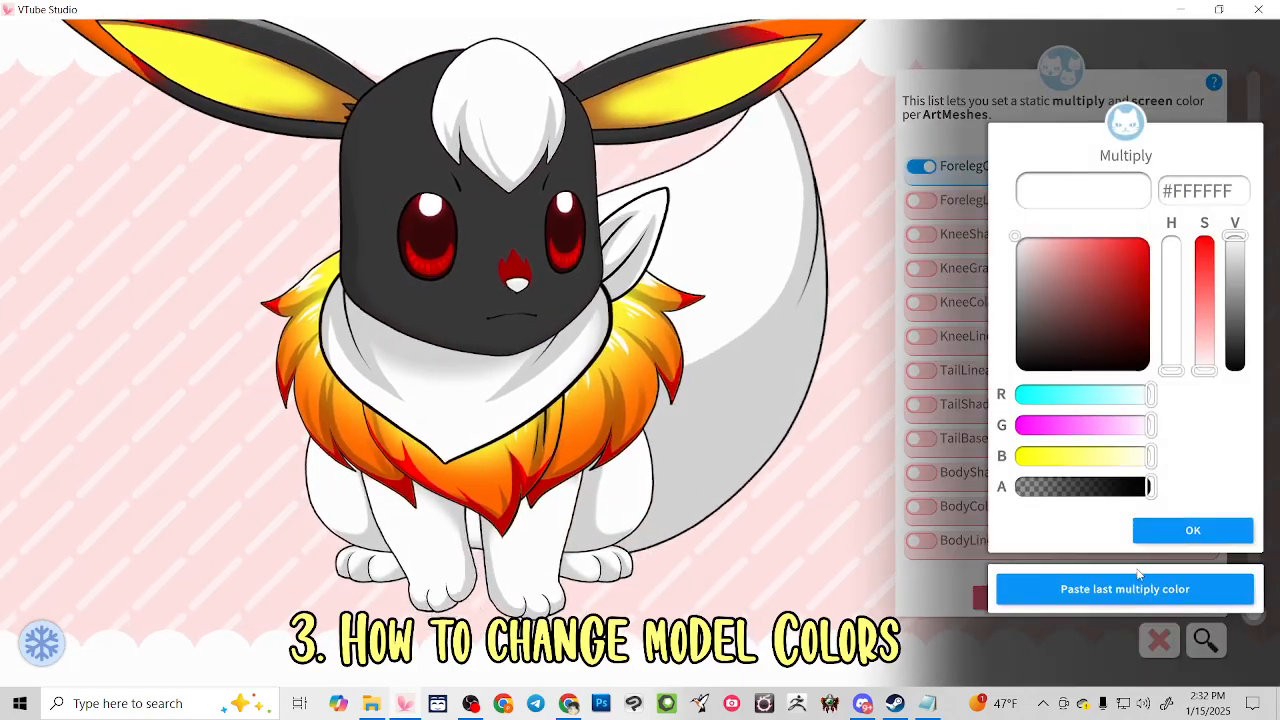
pyautogui.click(1120, 587)
pyautogui.click(1171, 529)
pyautogui.click(1150, 532)
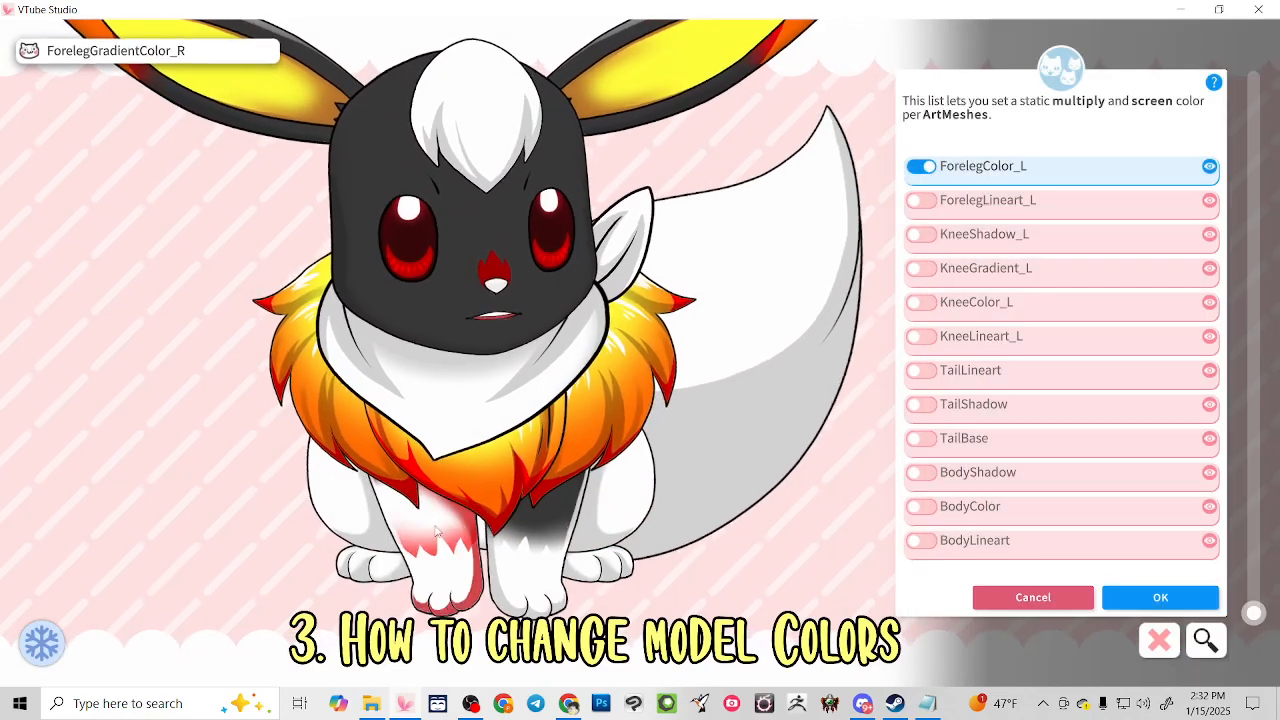
# Pick the other foreleg, enable ForelegColor_R, reuse the last multiply color, and accept both colors
pyautogui.click(428, 530)
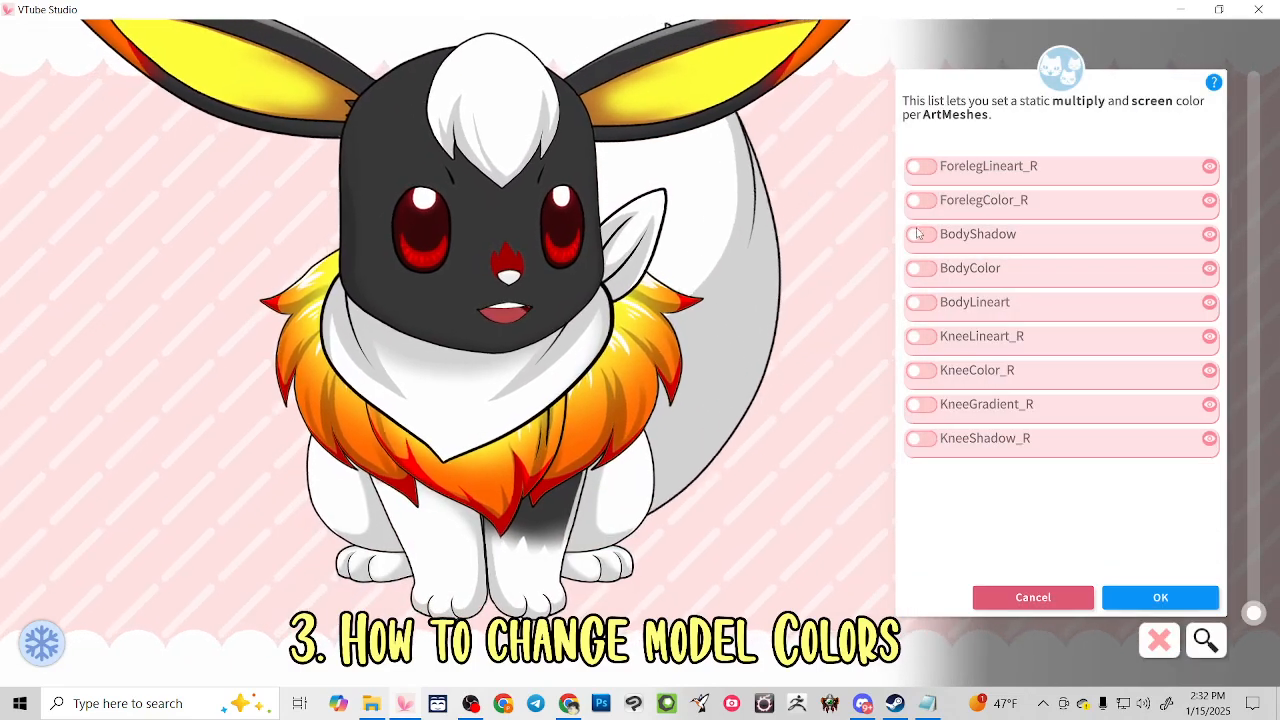
pyautogui.click(921, 200)
pyautogui.click(1140, 587)
pyautogui.click(1166, 531)
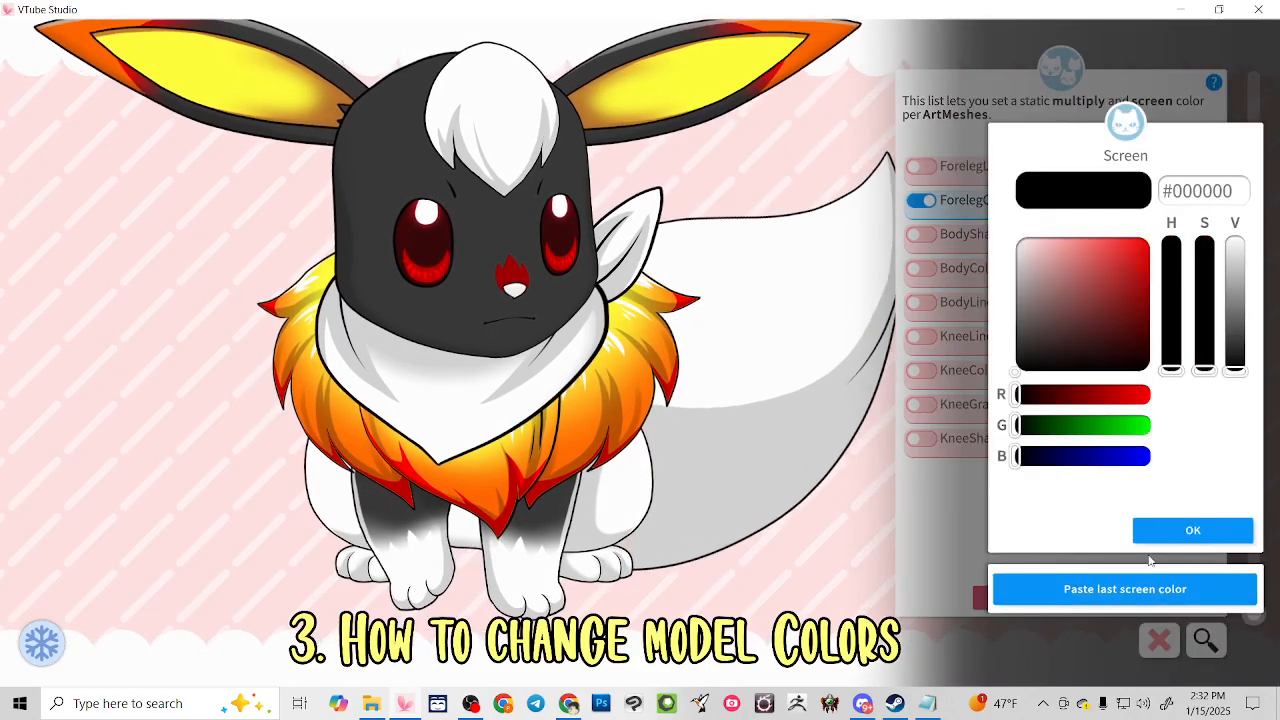
pyautogui.click(1145, 531)
# Pick the knee on the tail side, enable KneeColor_L, reuse the multiply color #383838, and accept both colors
pyautogui.click(633, 462)
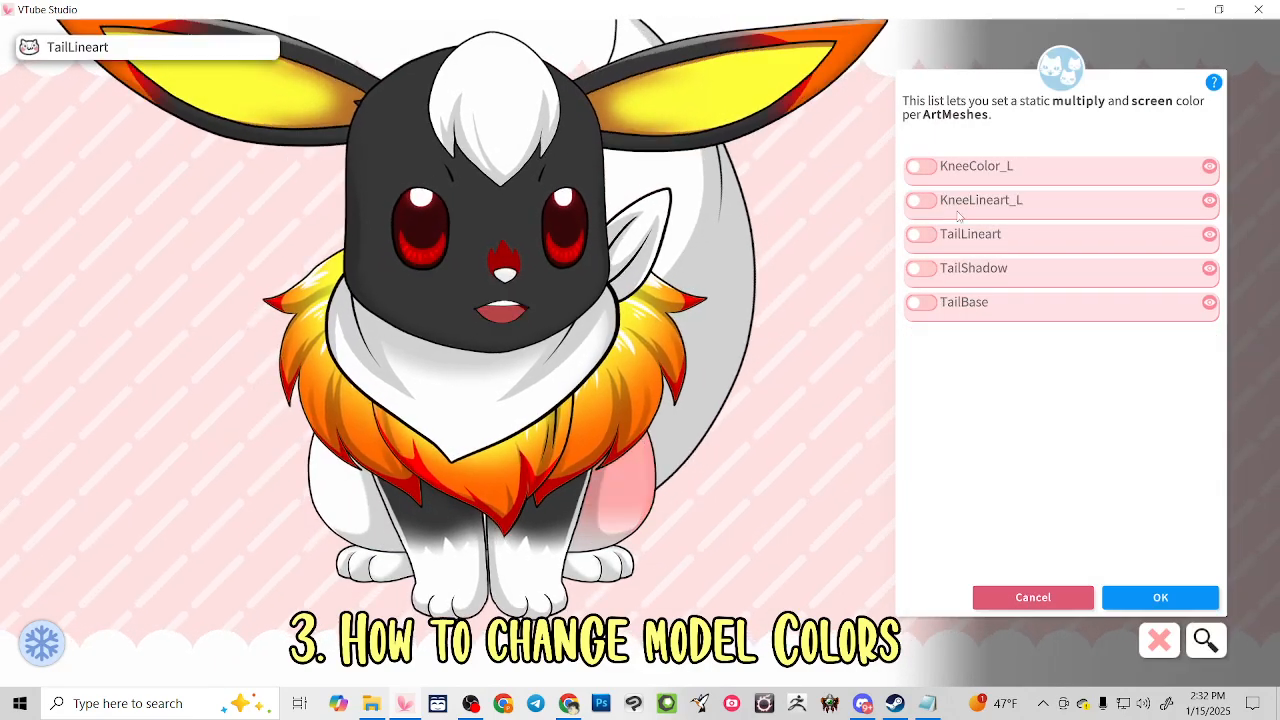
pyautogui.click(921, 166)
pyautogui.click(1140, 589)
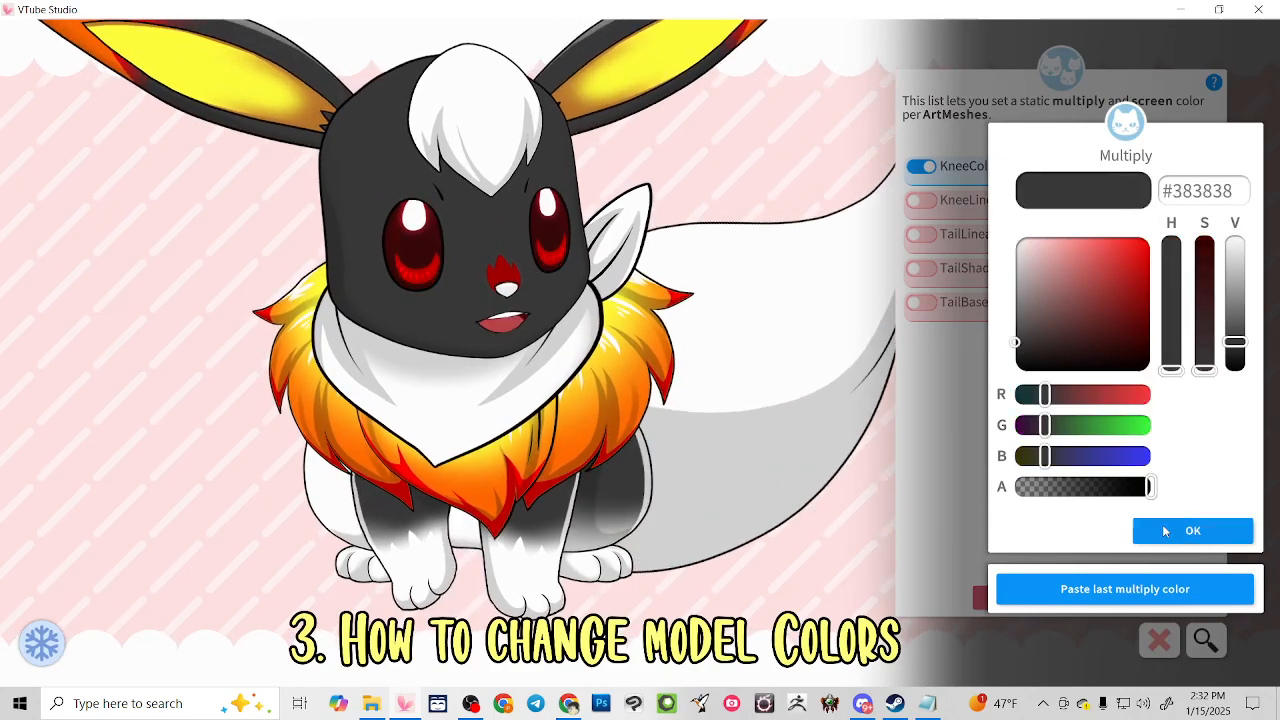
pyautogui.click(1164, 531)
pyautogui.click(1160, 531)
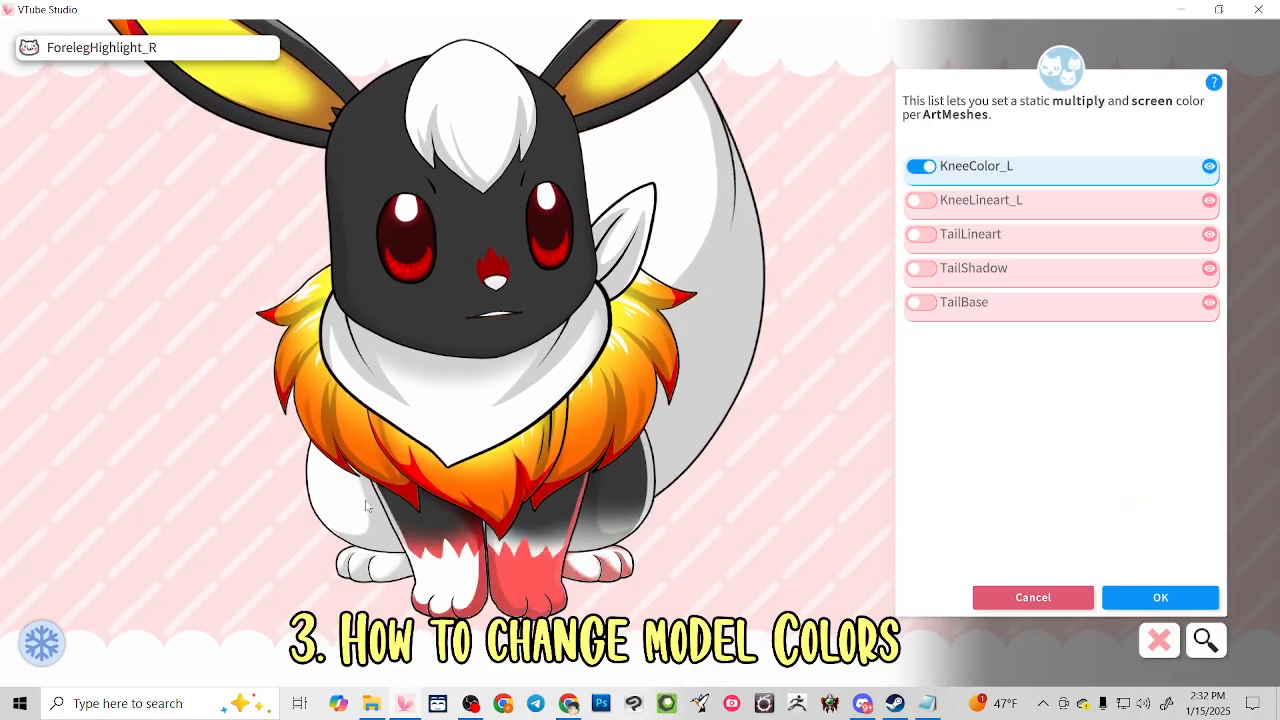
# Pick the opposite knee, enable KneeColor_R, reuse the last multiply color, and accept both colors
pyautogui.click(351, 503)
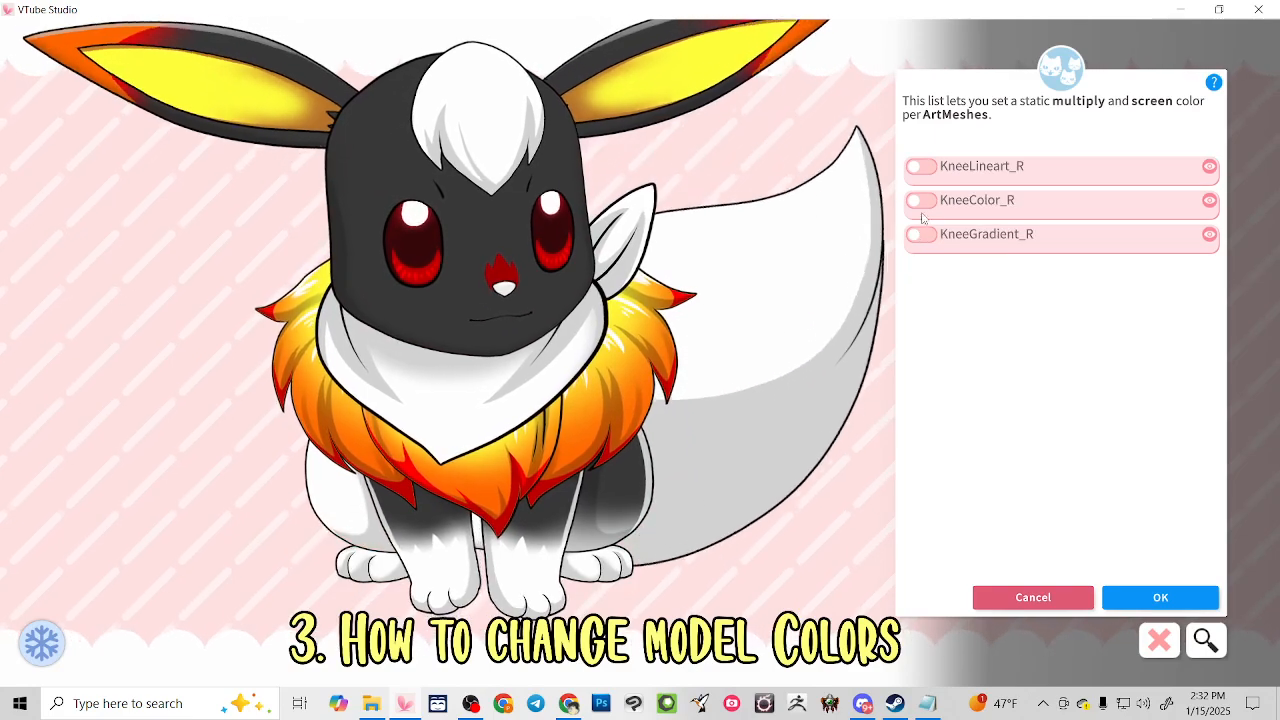
pyautogui.click(921, 201)
pyautogui.click(1081, 592)
pyautogui.click(1175, 530)
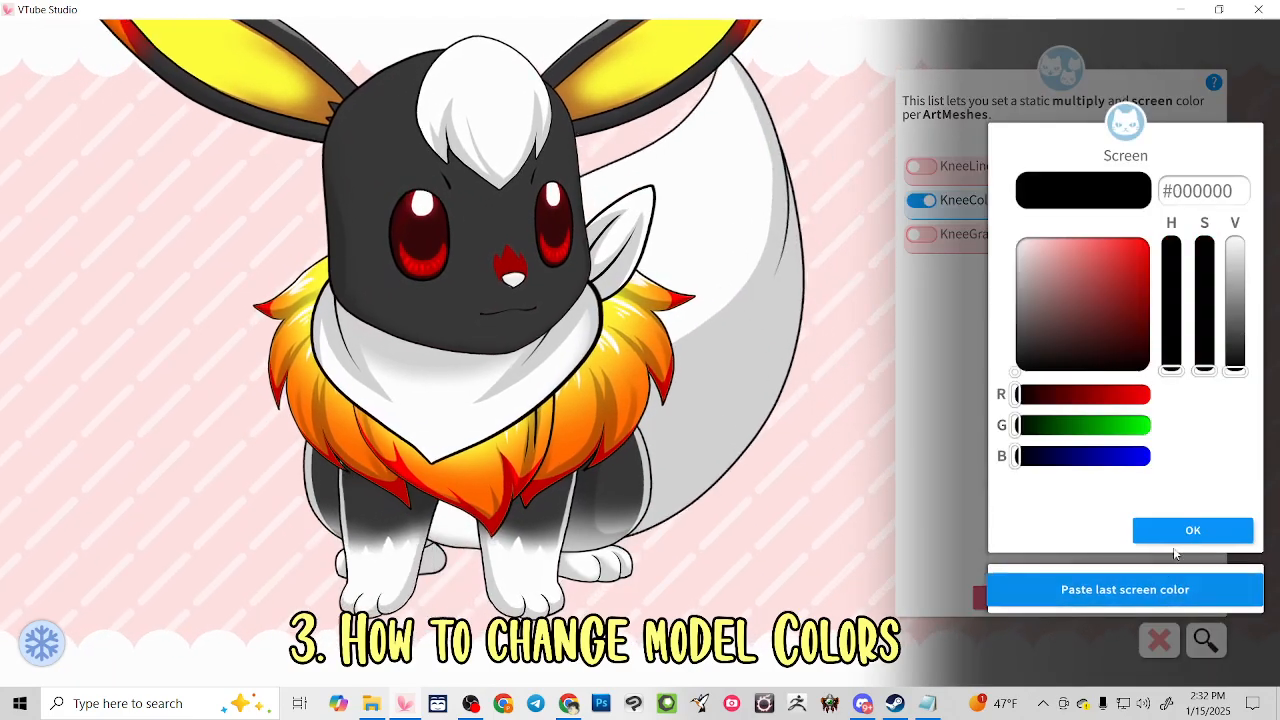
pyautogui.click(1175, 530)
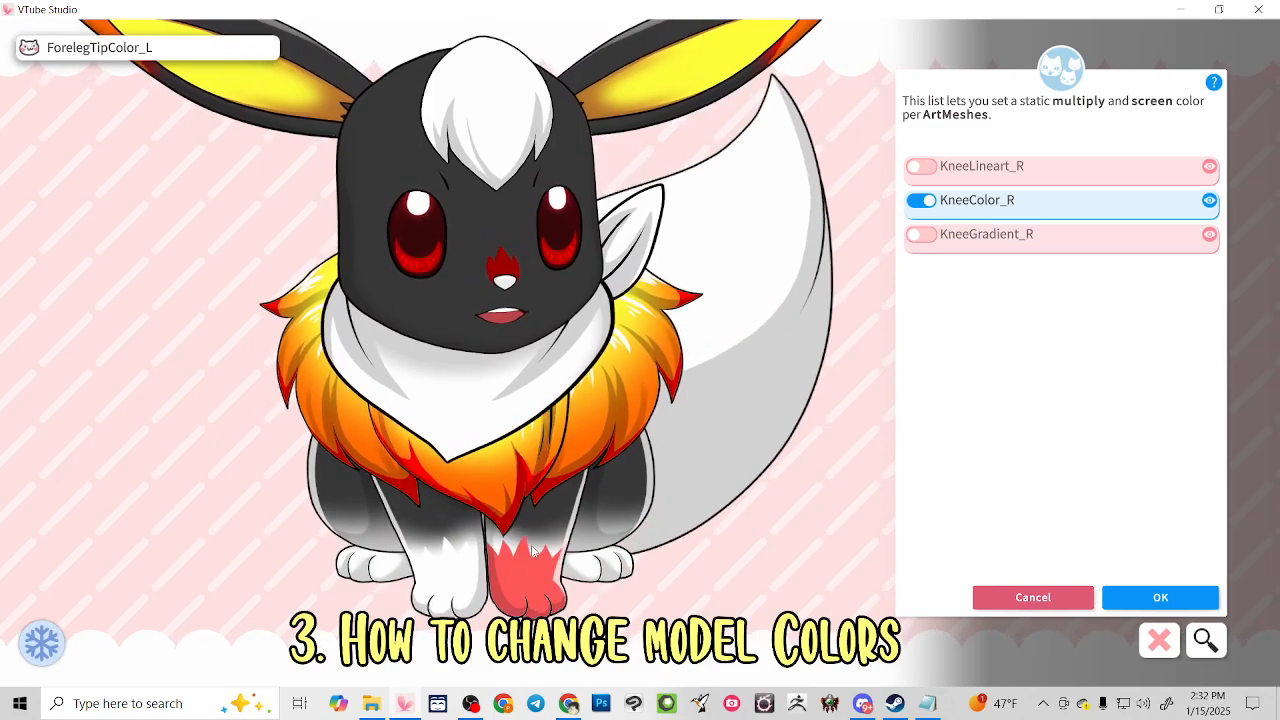
# Pick the chest fluff, open FluffGradientColor_L's colors, and accept both unchanged to store its orange as the last multiply color
pyautogui.click(549, 536)
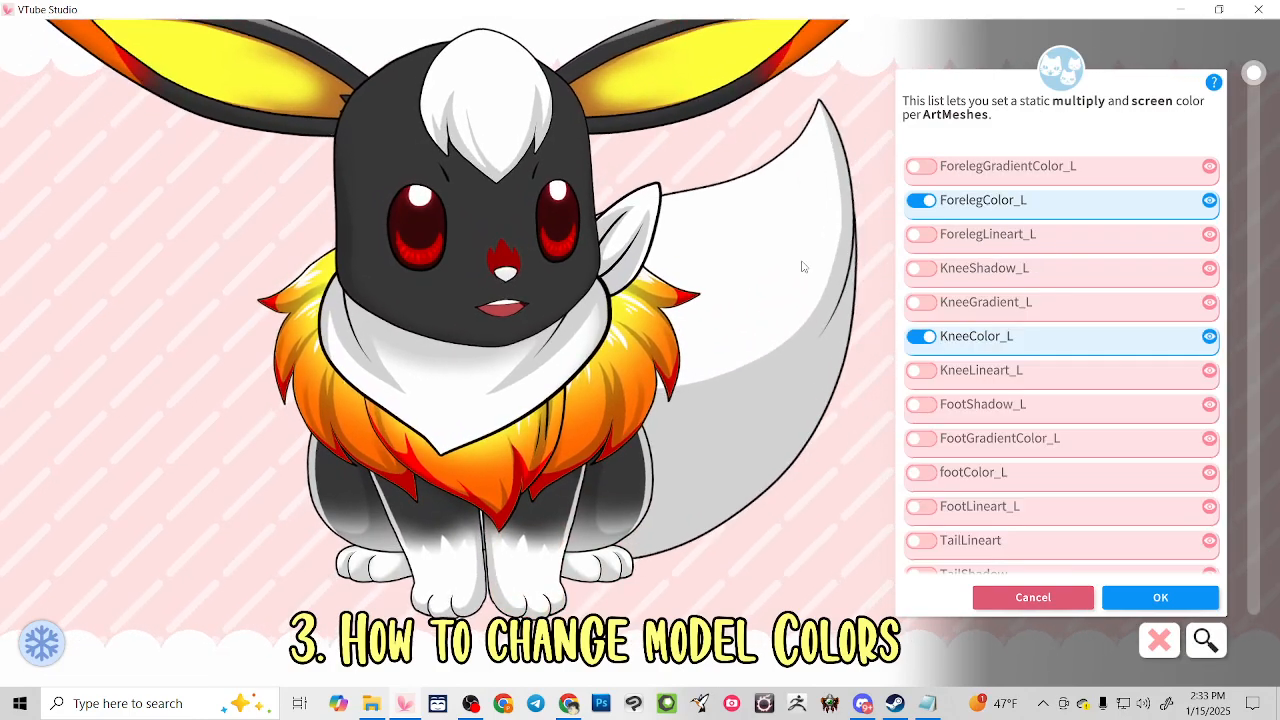
pyautogui.click(582, 438)
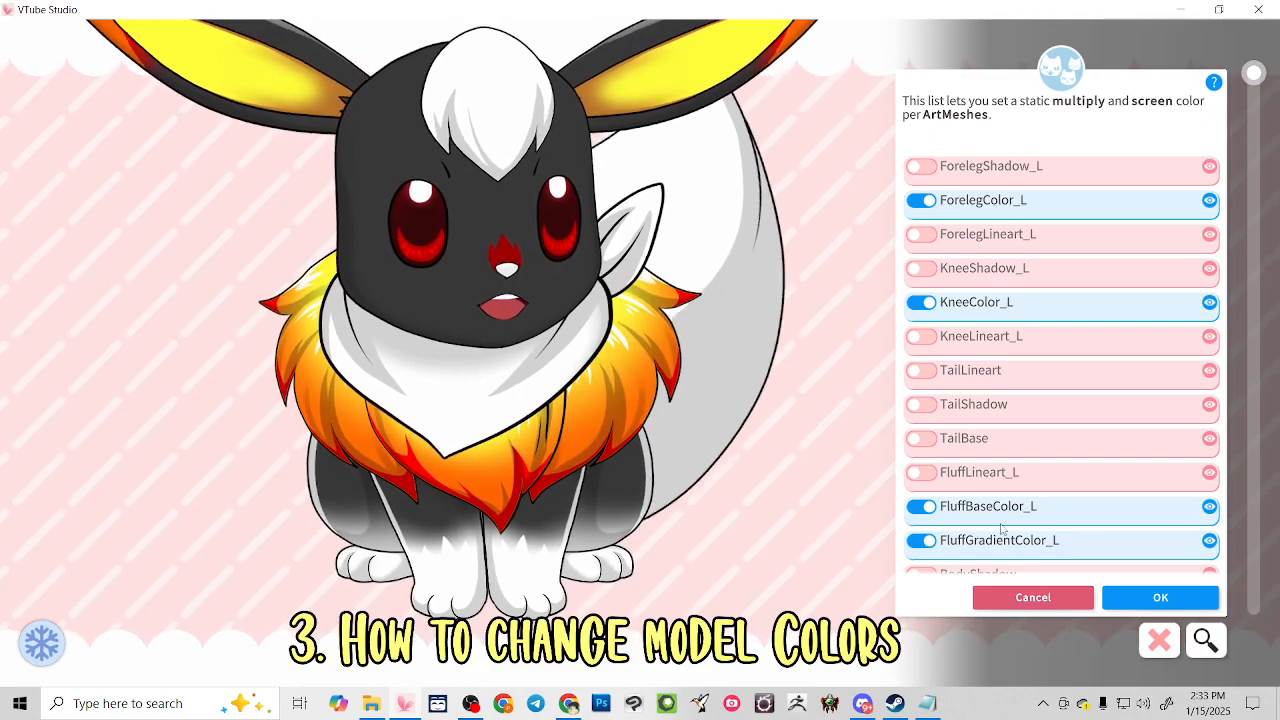
pyautogui.click(1001, 530)
pyautogui.click(1214, 528)
pyautogui.click(1214, 528)
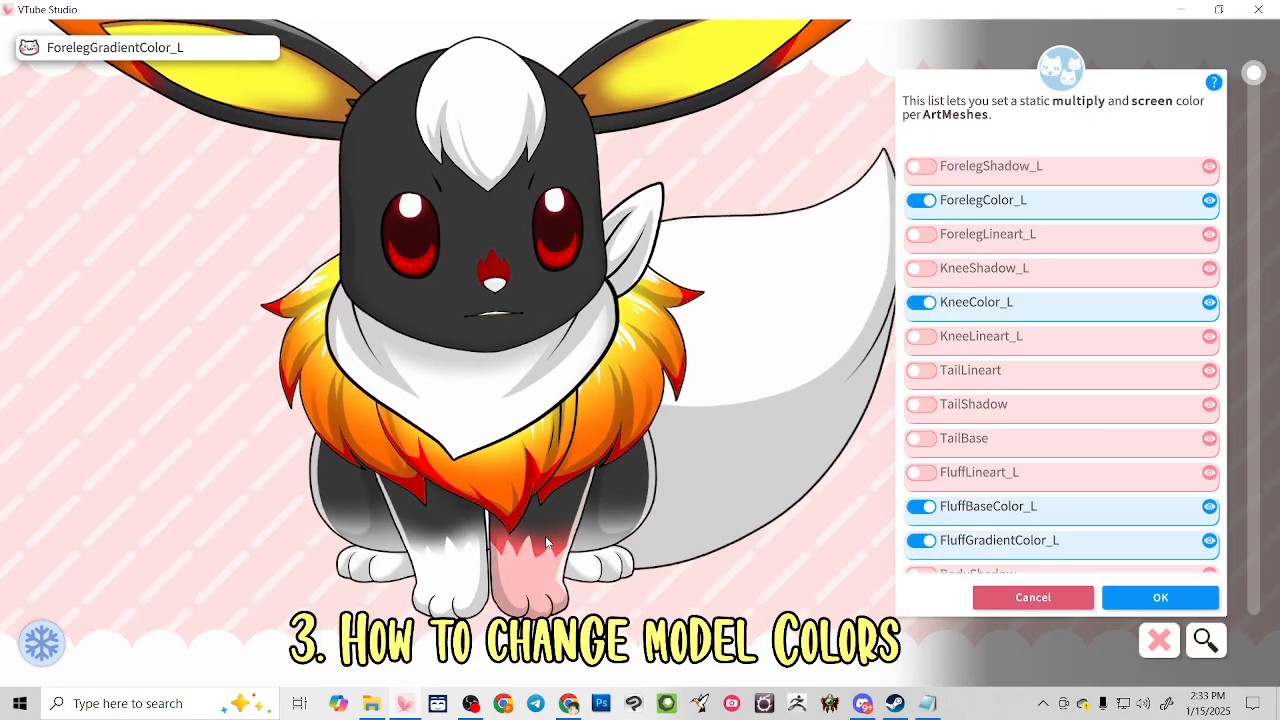
# Pick the foreleg on the scarf-knot side, enable ForelegGradientColor_L, reuse the multiply color #FF6500, and accept both colors
pyautogui.click(546, 542)
pyautogui.click(974, 170)
pyautogui.click(1095, 590)
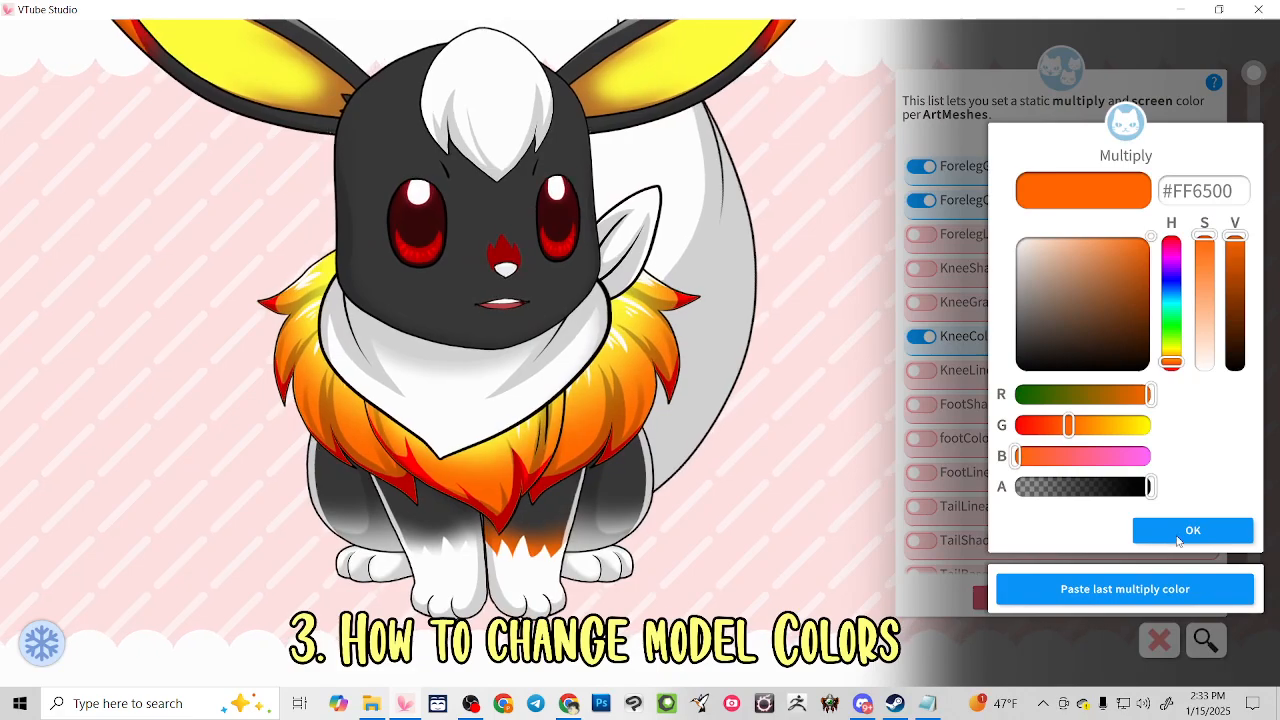
pyautogui.click(1177, 532)
pyautogui.click(1175, 529)
# Pick the other foreleg, enable ForelegGradientColor_R, reuse the last multiply color, and accept both colors
pyautogui.click(474, 543)
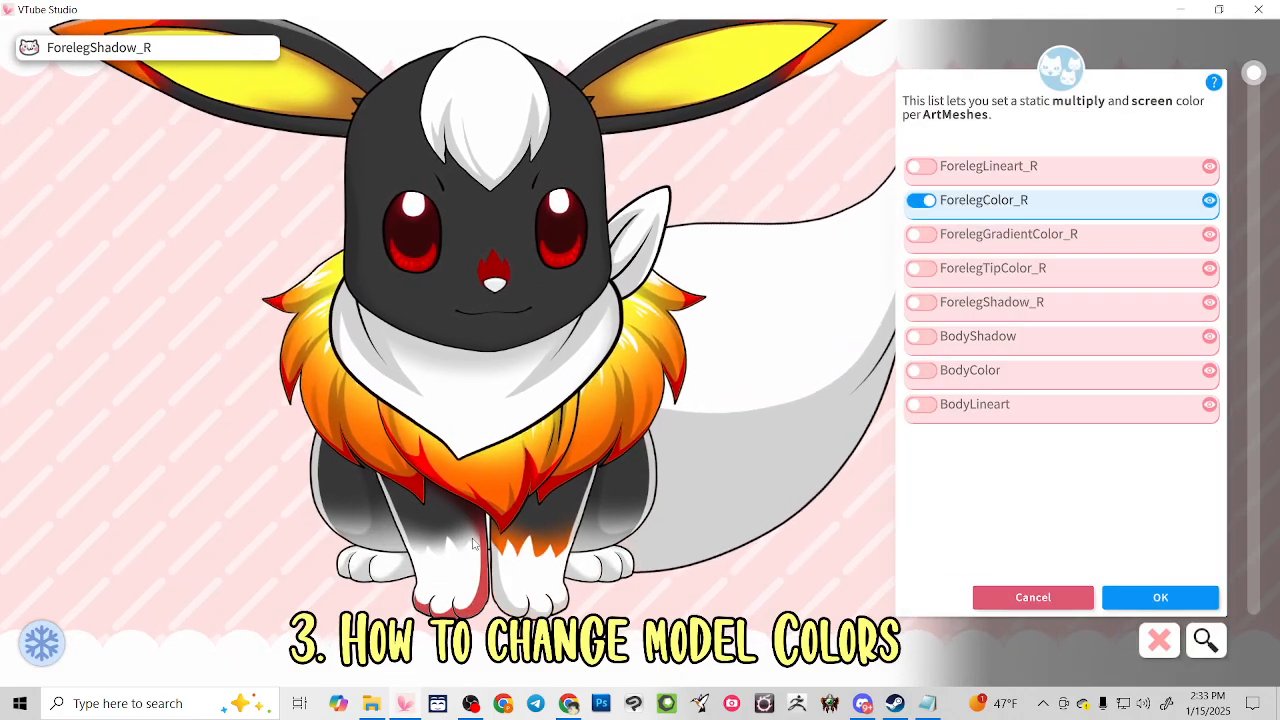
pyautogui.click(920, 234)
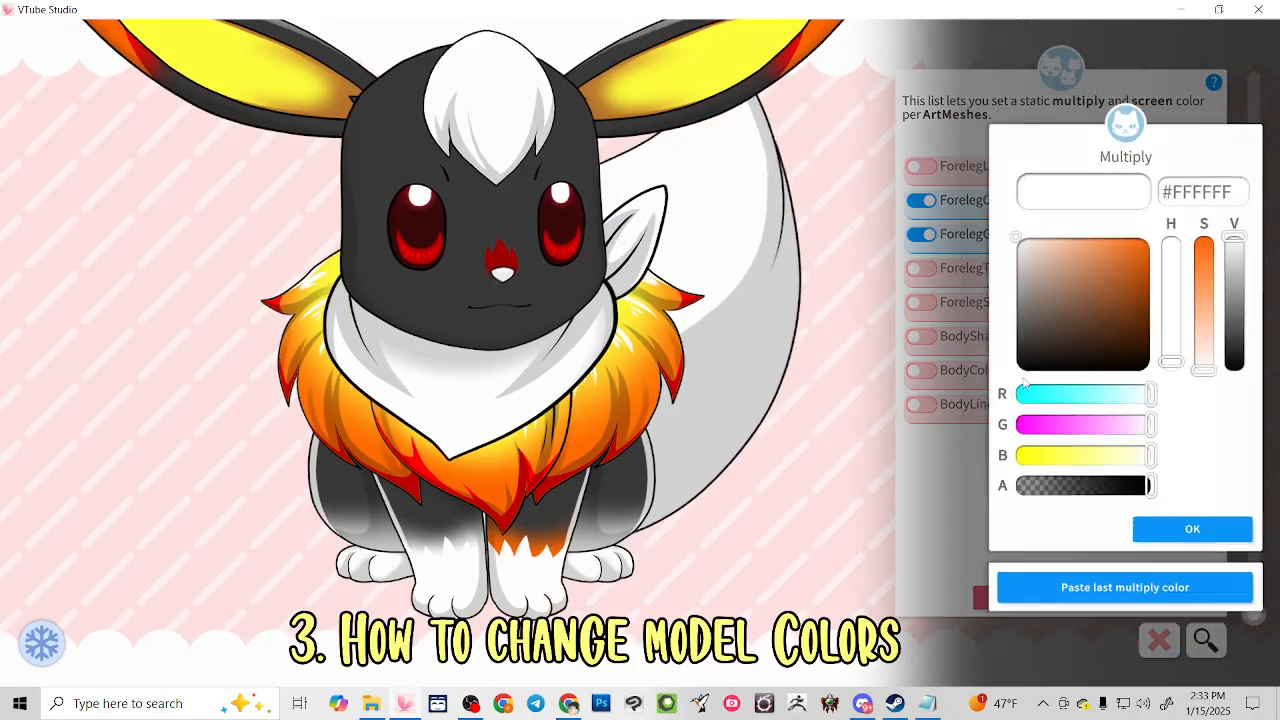
pyautogui.click(1100, 589)
pyautogui.click(1166, 529)
pyautogui.click(1166, 540)
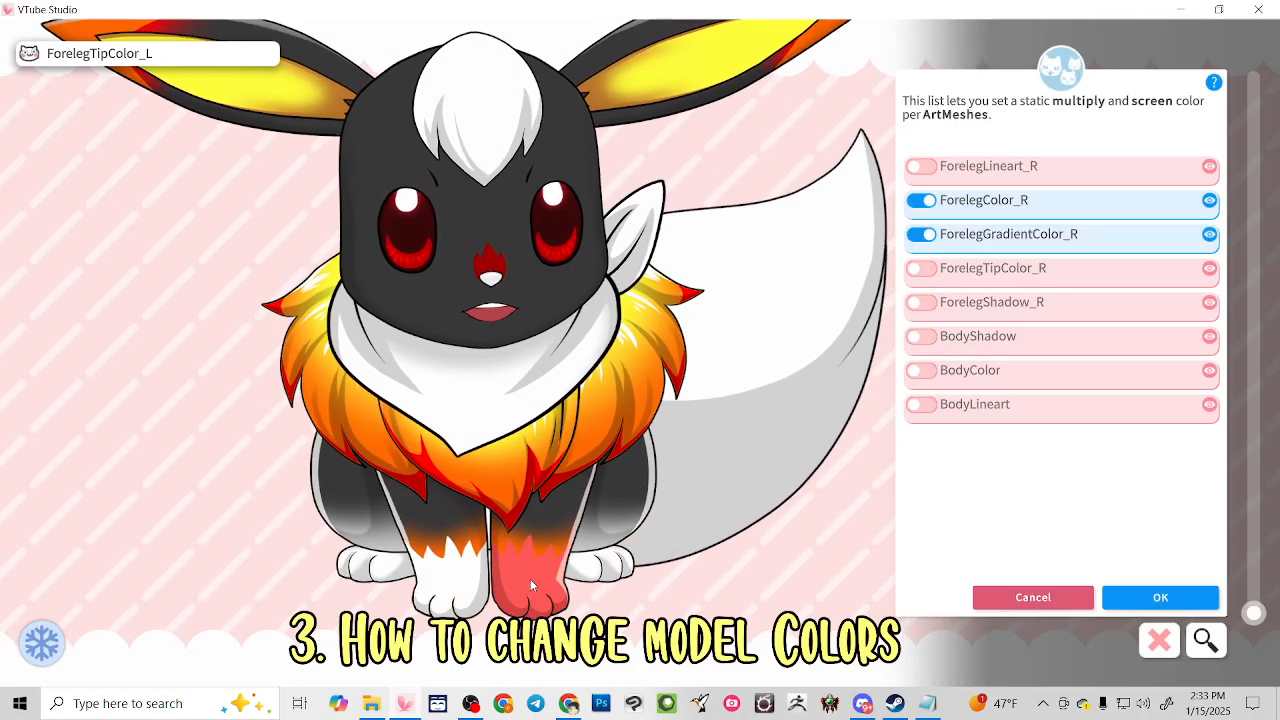
# Pick the front paw on the scarf-knot side, enable ForelegTipColor_L, set its multiply color to yellow #FFFF1A, and accept both colors
pyautogui.click(530, 579)
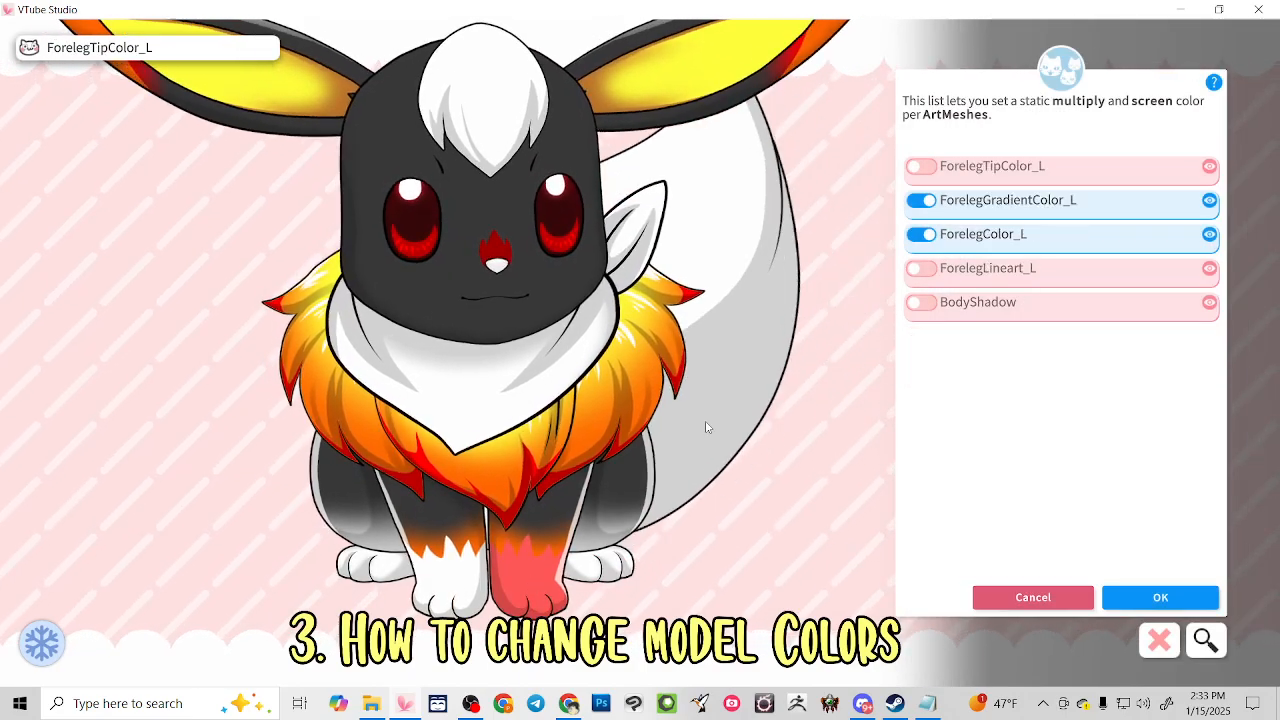
pyautogui.click(920, 166)
pyautogui.moveTo(1148, 456); pyautogui.dragTo(1068, 458)
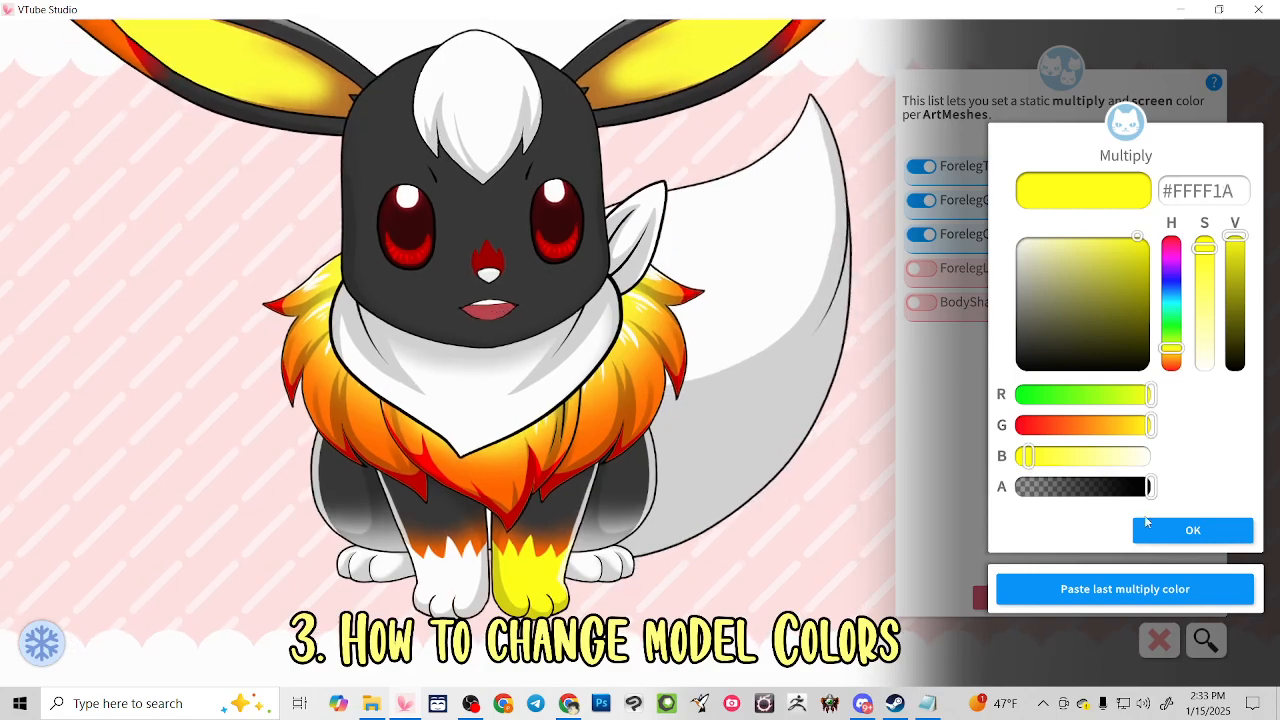
pyautogui.click(1150, 528)
pyautogui.click(1170, 509)
# Pick the other front paw, enable ForelegTipColor_R, reuse the last multiply color, and accept both colors
pyautogui.click(451, 586)
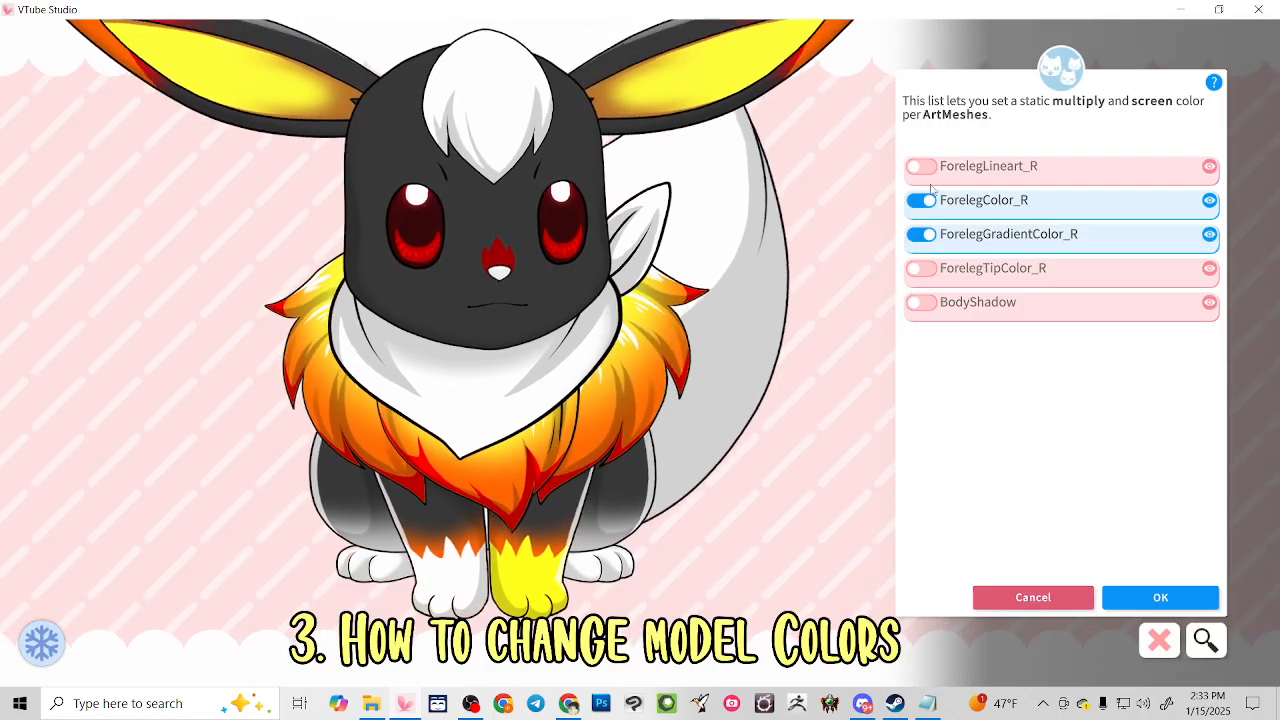
pyautogui.click(920, 268)
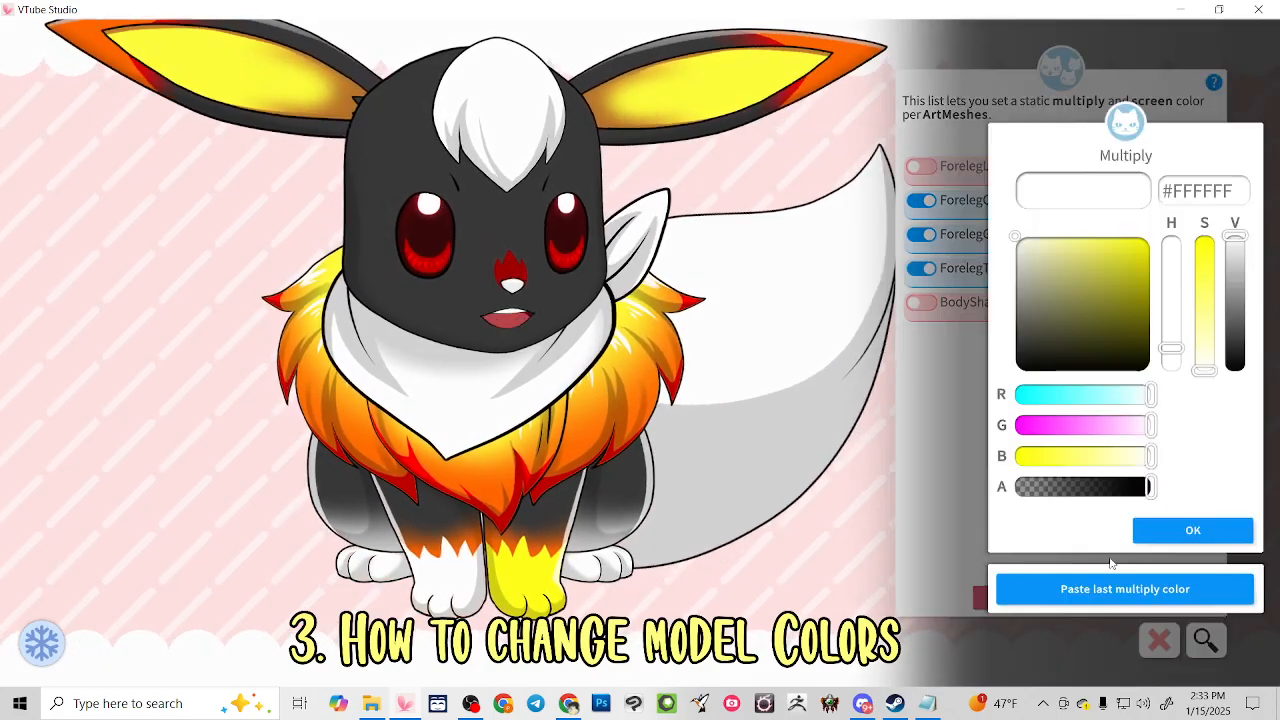
pyautogui.click(1160, 540)
pyautogui.click(1145, 540)
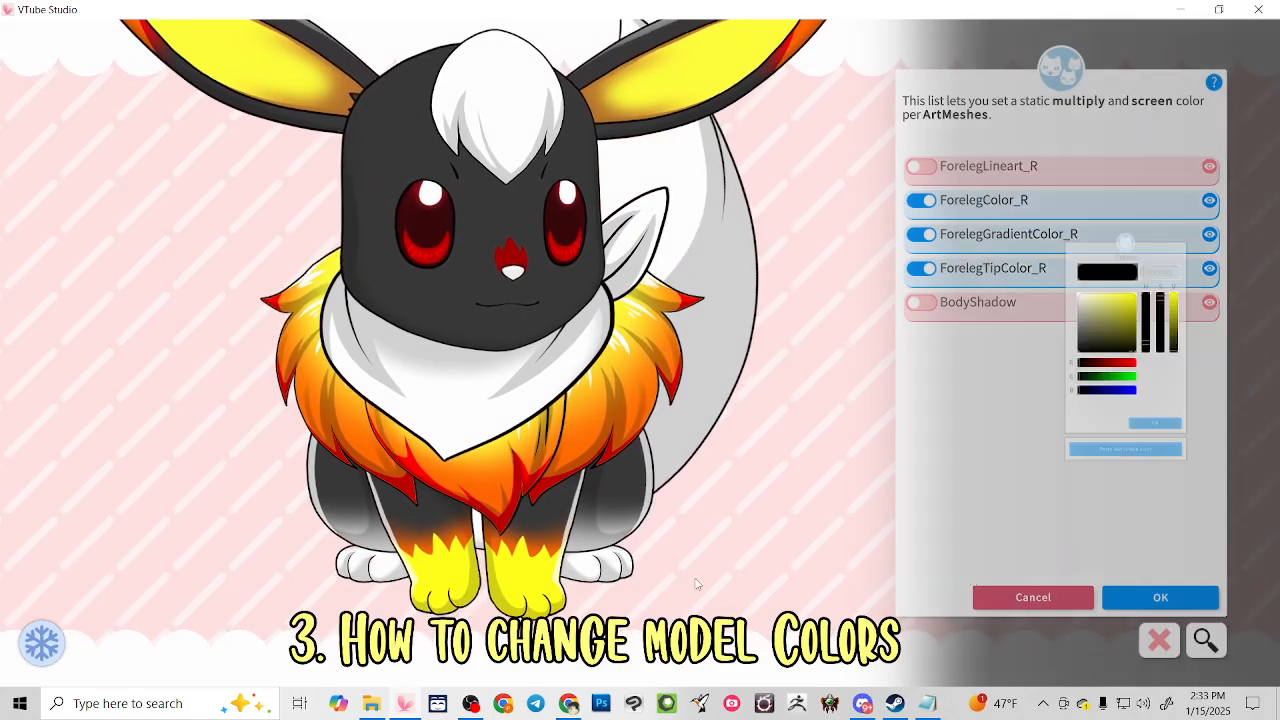
# Pick the hind foot on the tail side, enable FootTipColor_L, reuse the multiply color #FFFF1A, and accept both colors
pyautogui.click(614, 565)
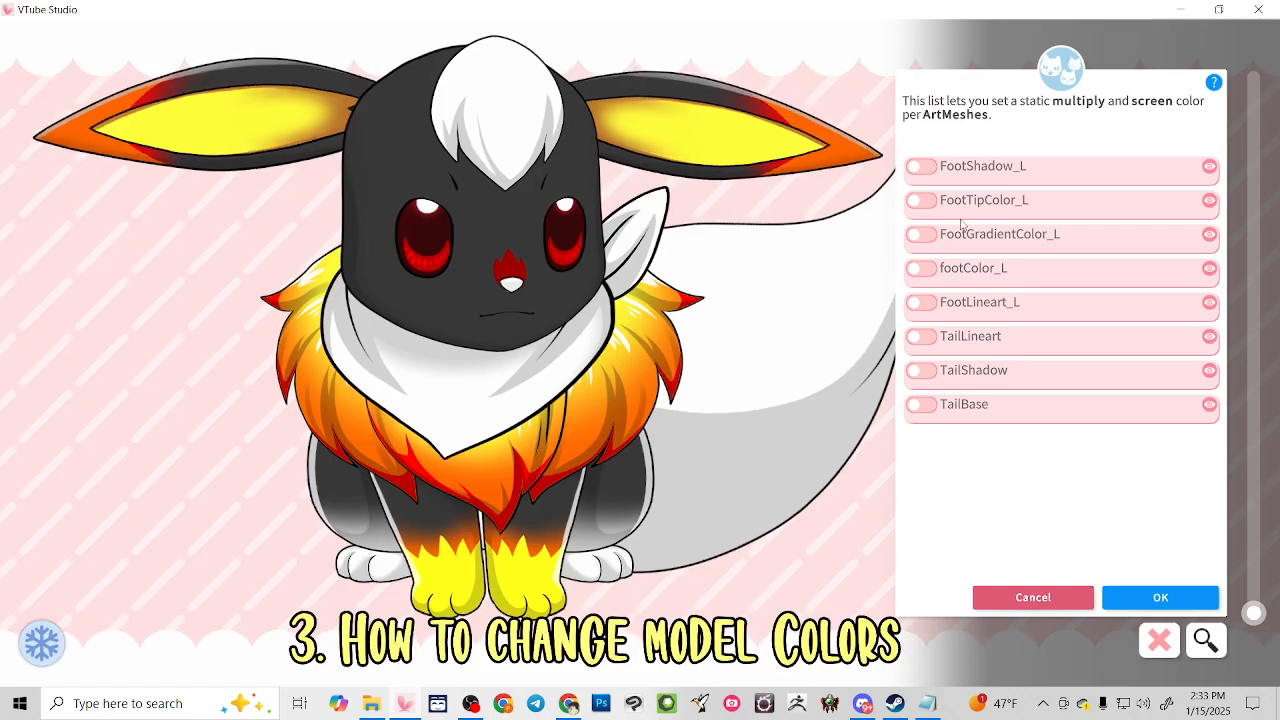
pyautogui.click(922, 200)
pyautogui.click(1095, 590)
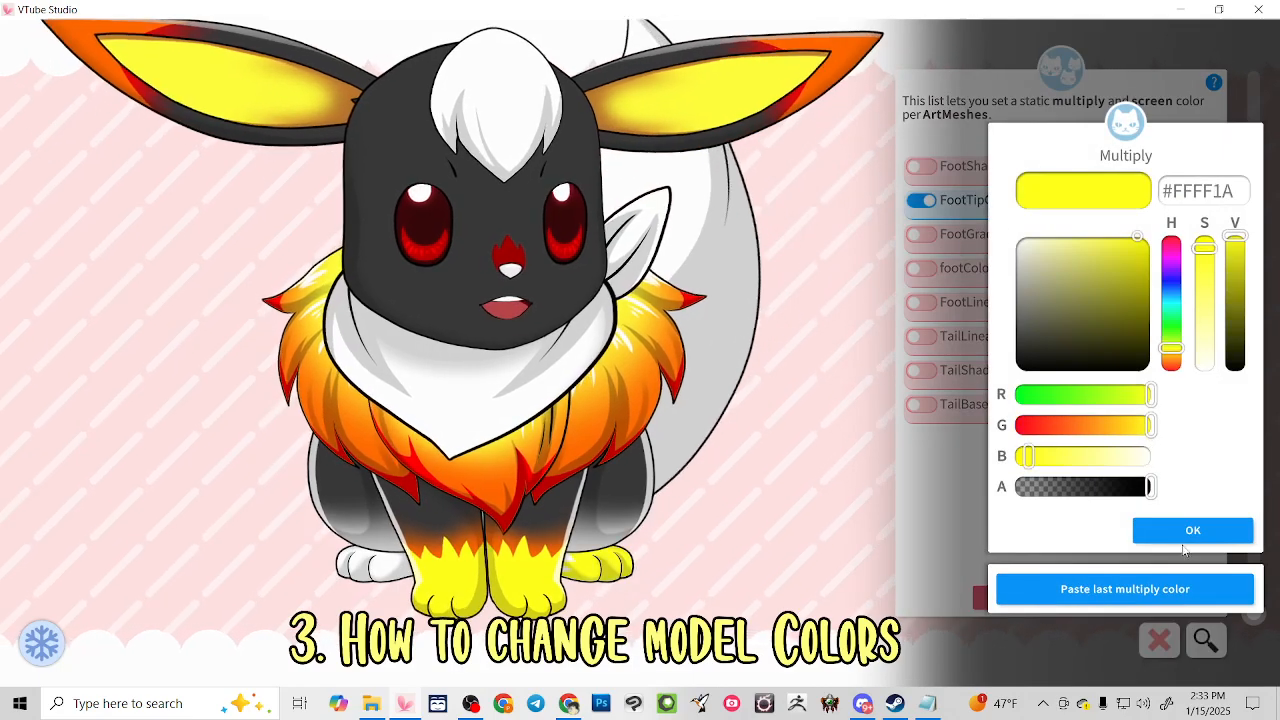
pyautogui.click(1192, 530)
pyautogui.click(1192, 530)
# Pick the opposite hind foot, enable FootTipColor_R, reuse the last multiply color, and accept both colors
pyautogui.click(371, 559)
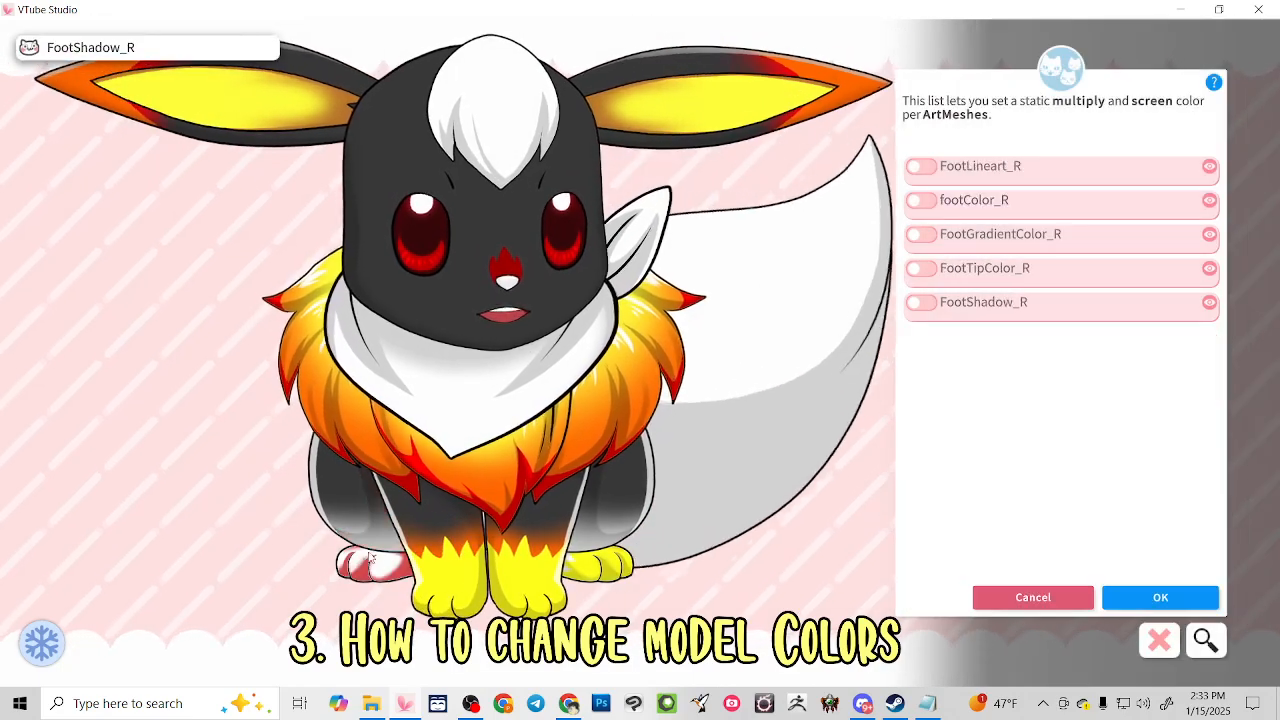
pyautogui.click(920, 268)
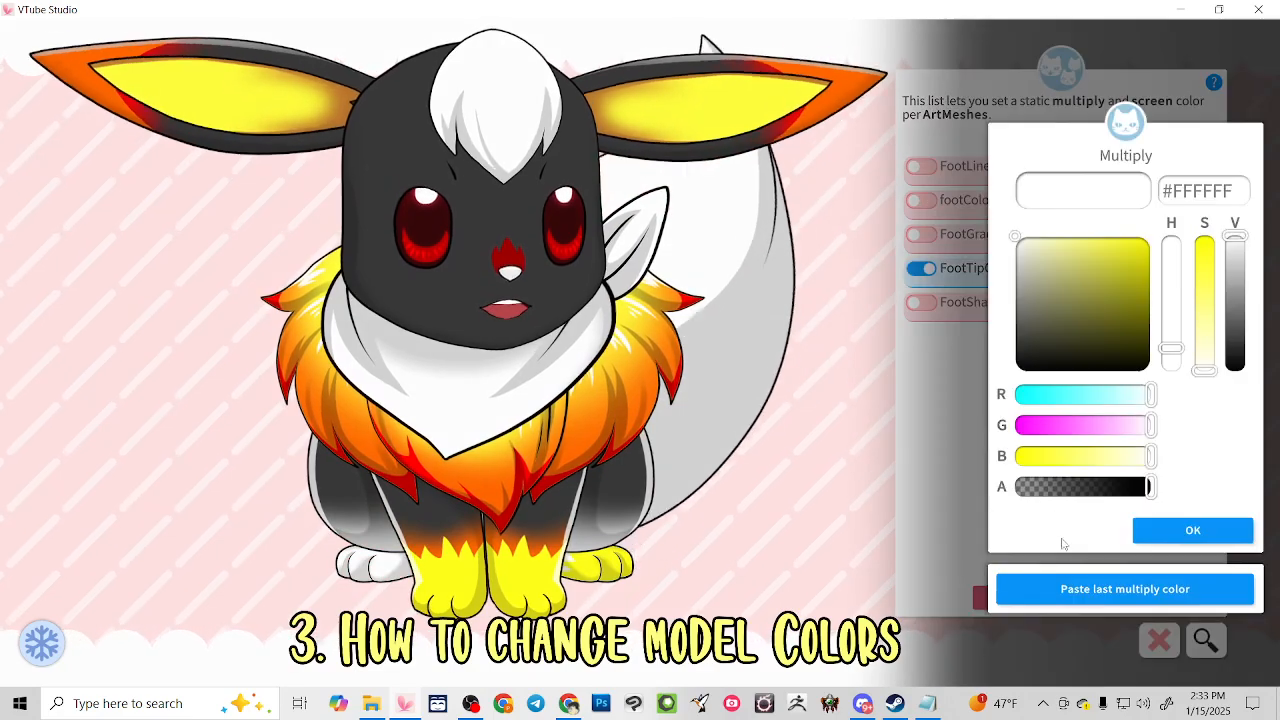
pyautogui.click(1177, 532)
pyautogui.click(1177, 532)
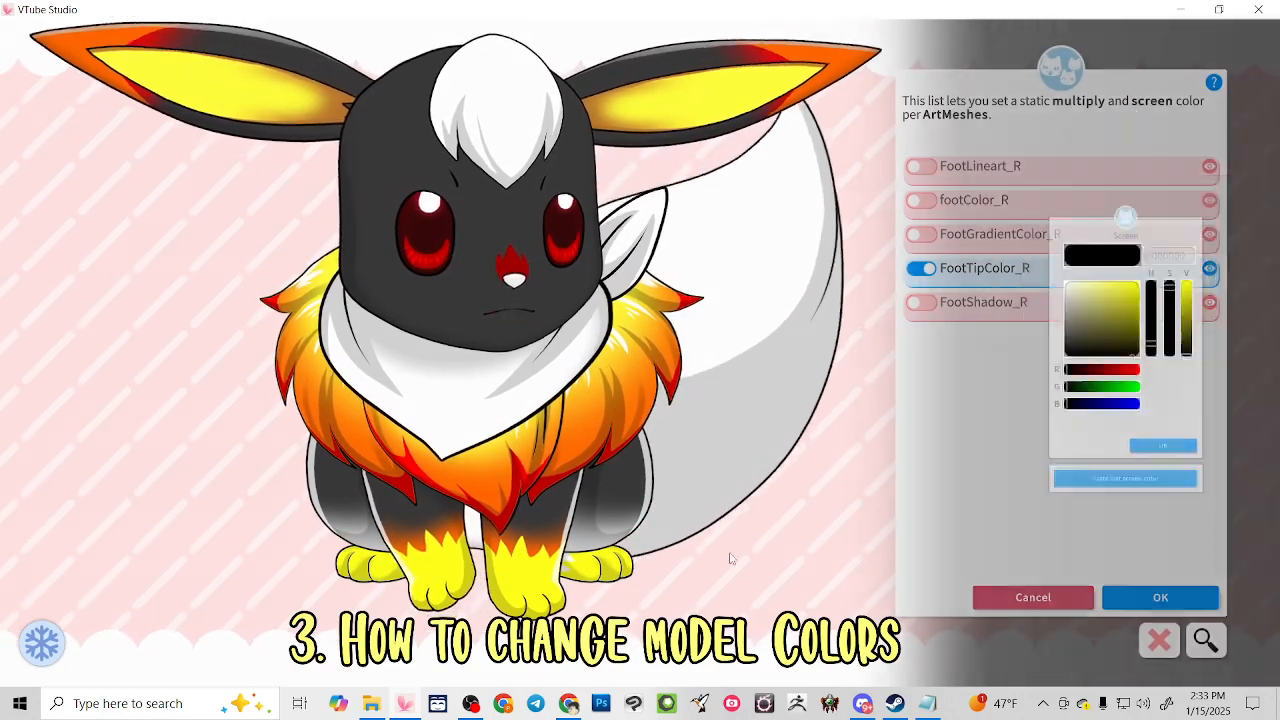
# Pick the scarf-knot-side foreleg, reopen its orange gradient's colors, and accept both unchanged to store the orange as the last multiply color
pyautogui.click(528, 539)
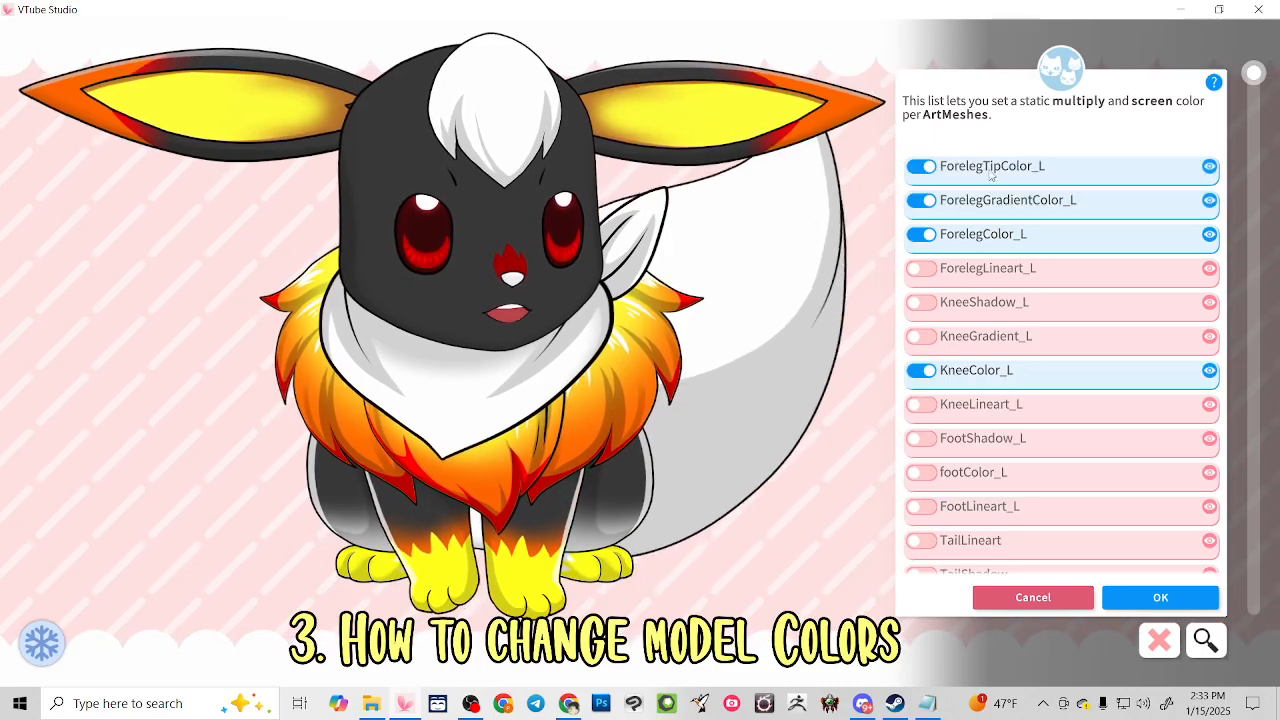
pyautogui.click(988, 170)
pyautogui.click(1187, 532)
pyautogui.click(1160, 465)
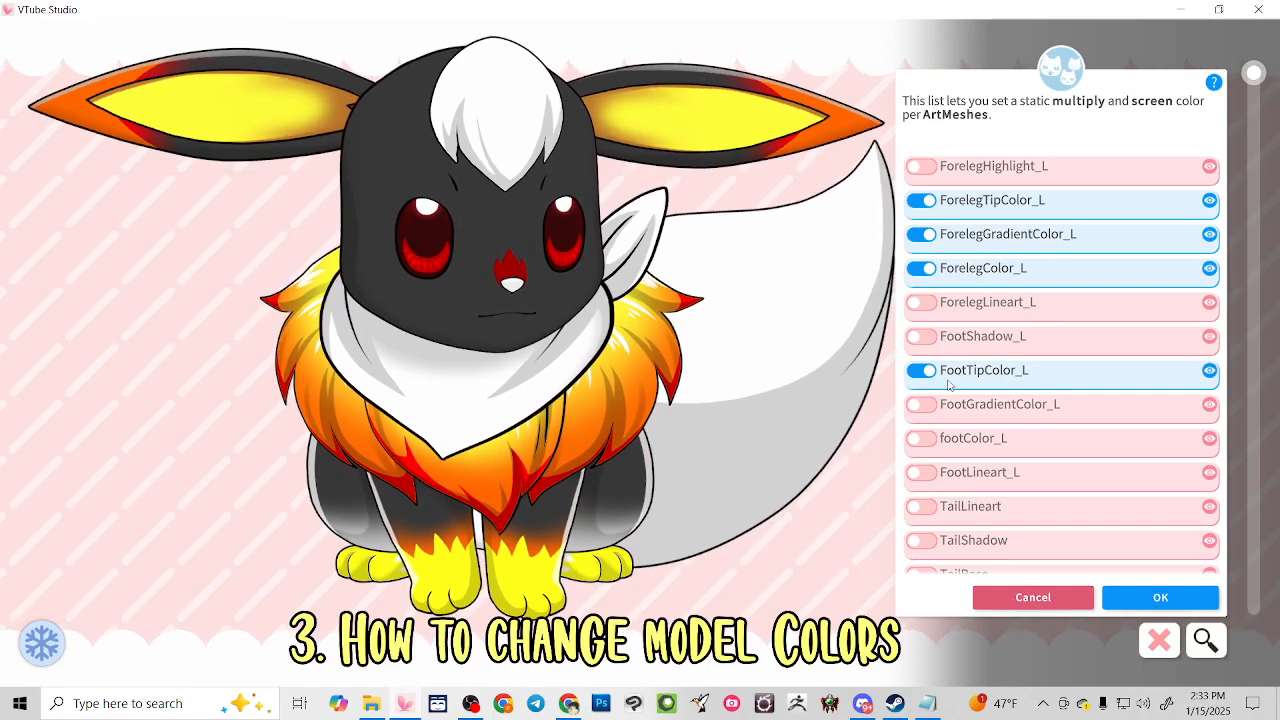
# Enable FootGradientColor_L for the hind foot on the tail side, reuse the last multiply color, and accept both colors
pyautogui.click(919, 405)
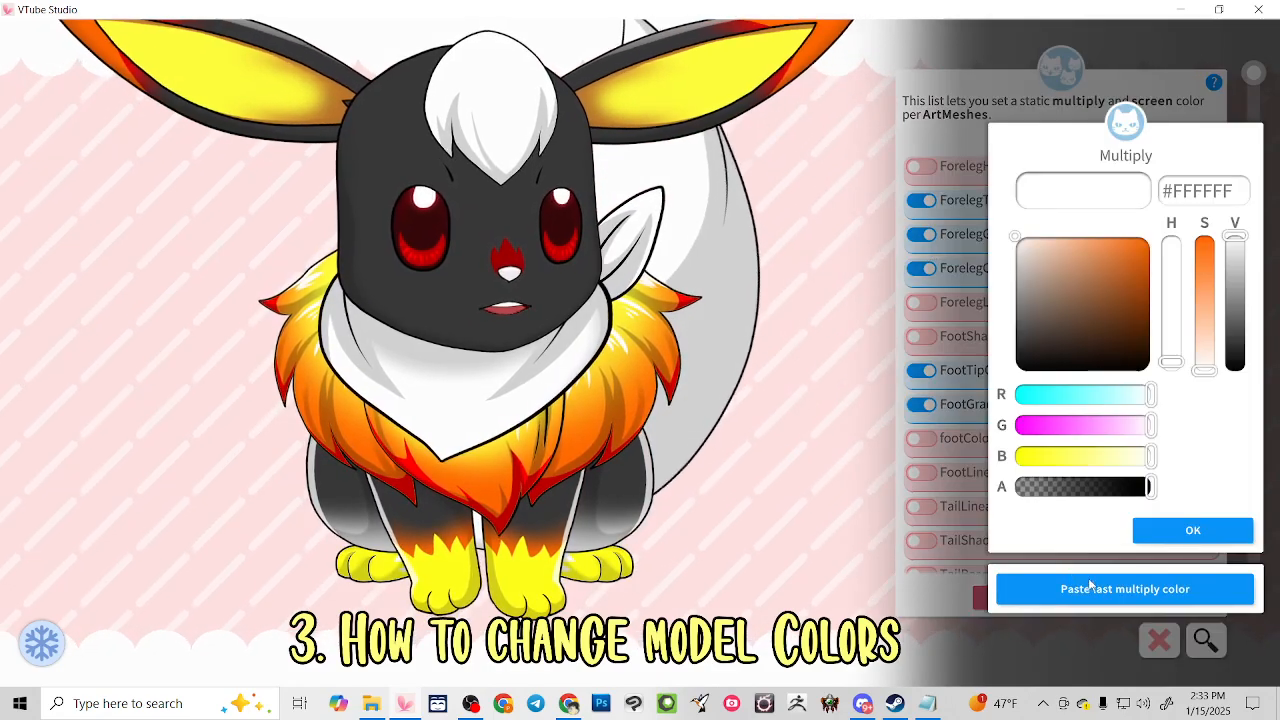
pyautogui.click(1090, 588)
pyautogui.click(1185, 531)
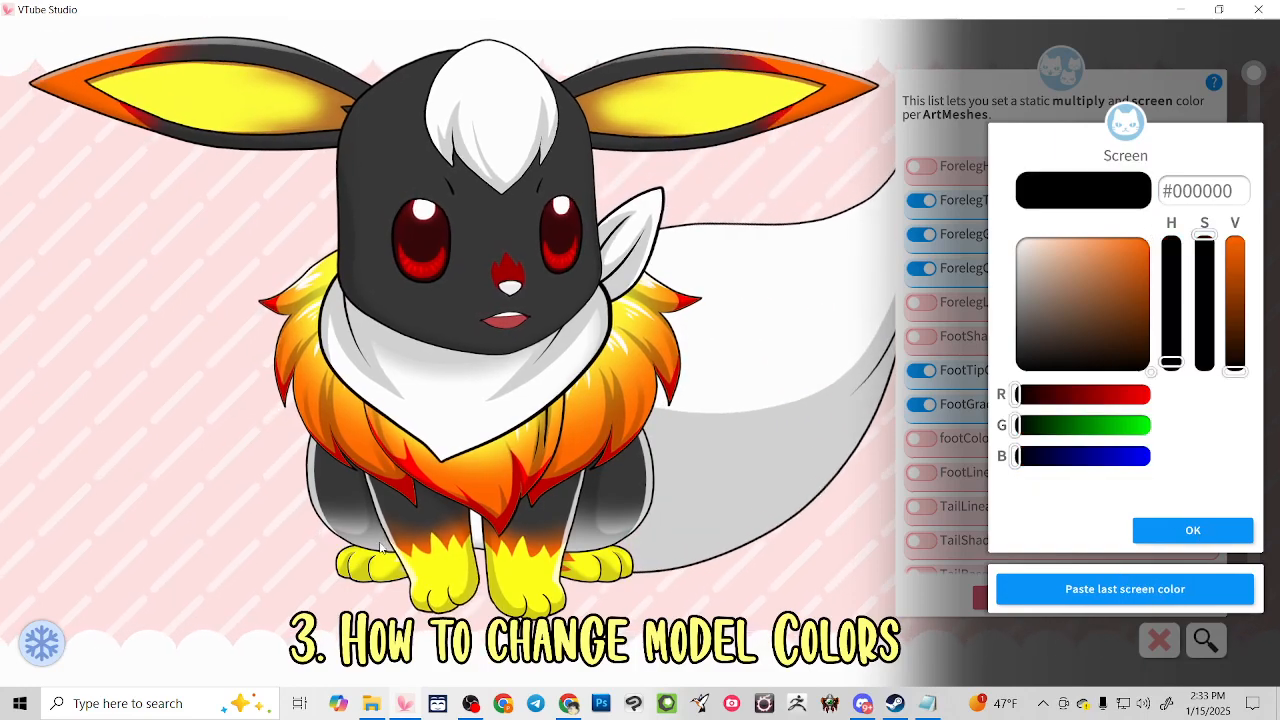
pyautogui.click(1190, 532)
# Pick the opposite hind foot, enable FootGradientColor_R, reuse the last multiply color, and accept both colors
pyautogui.click(823, 354)
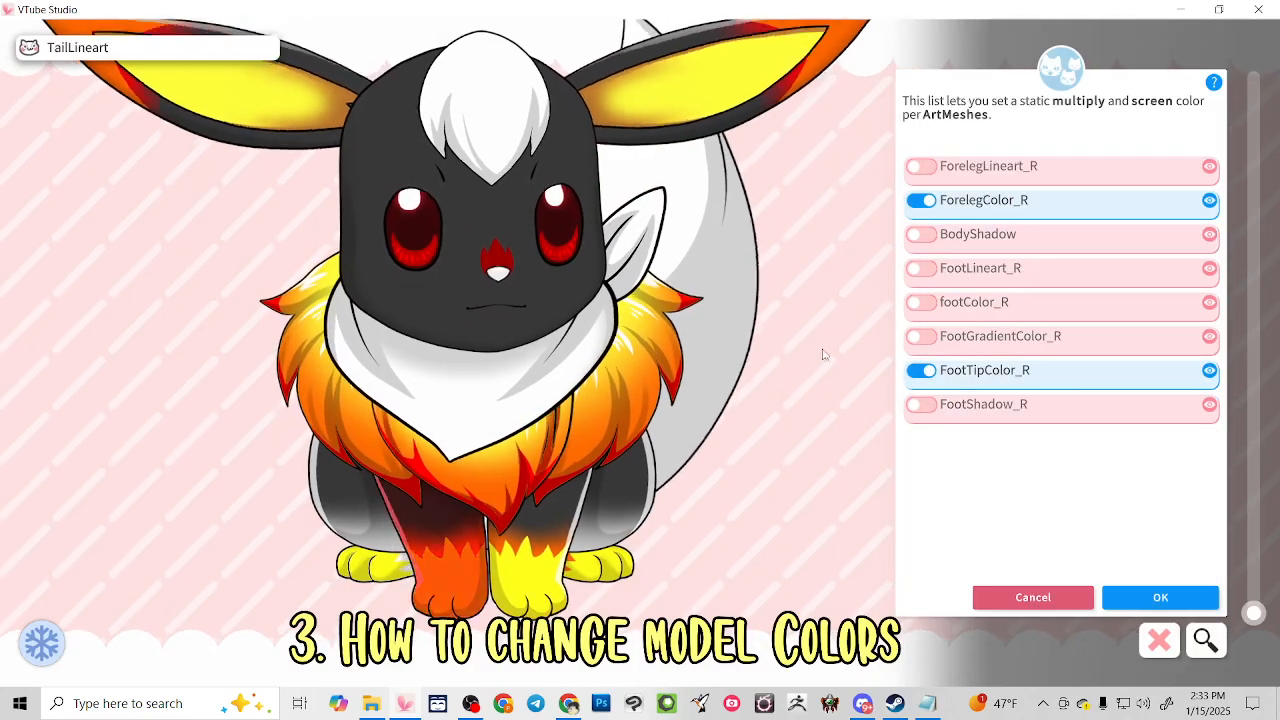
pyautogui.click(921, 336)
pyautogui.click(1125, 589)
pyautogui.click(1190, 530)
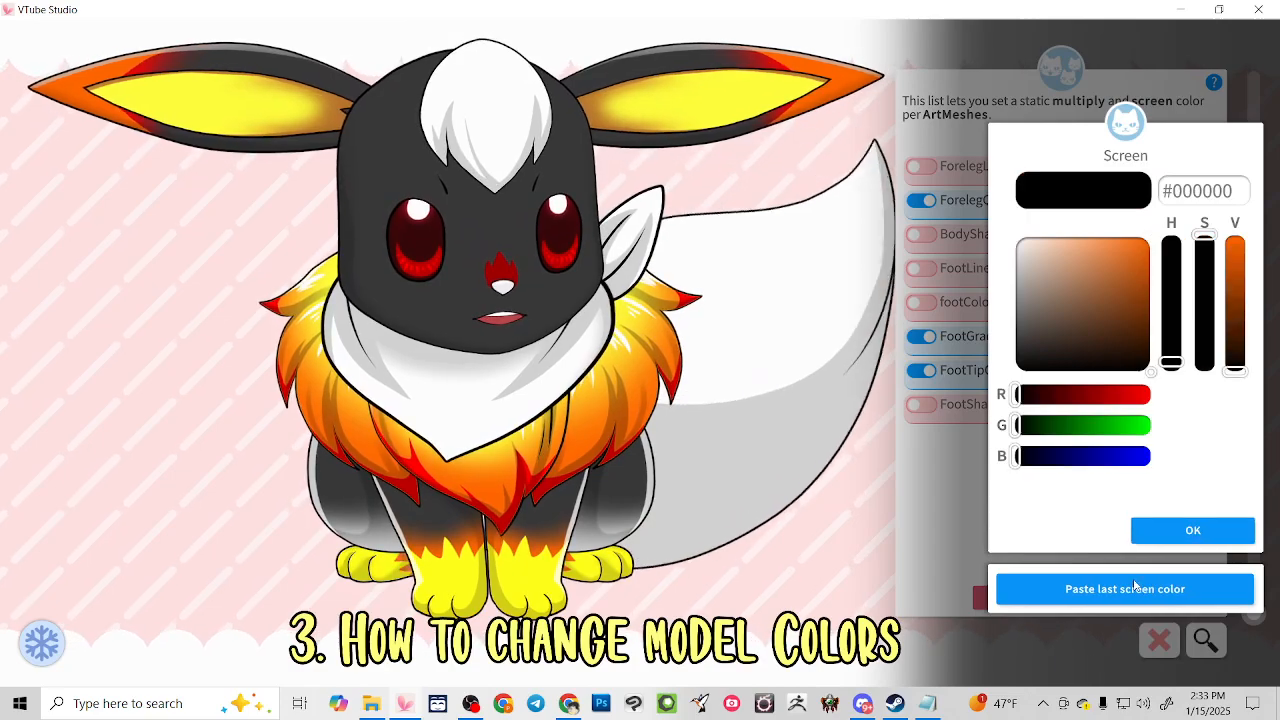
pyautogui.click(1150, 540)
# Pick the knee on the tail side, enable KneeGradient_L, reuse the last multiply color, and accept both colors
pyautogui.click(594, 537)
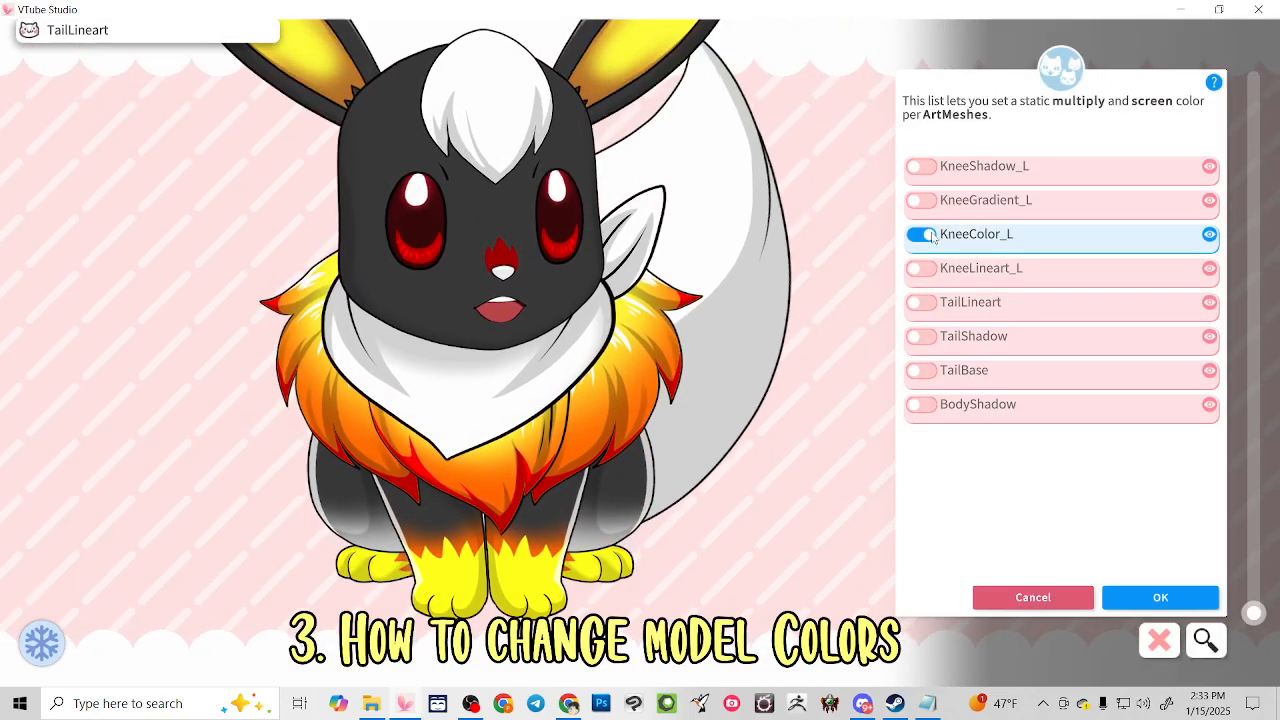
pyautogui.click(921, 200)
pyautogui.click(1088, 598)
pyautogui.click(1193, 530)
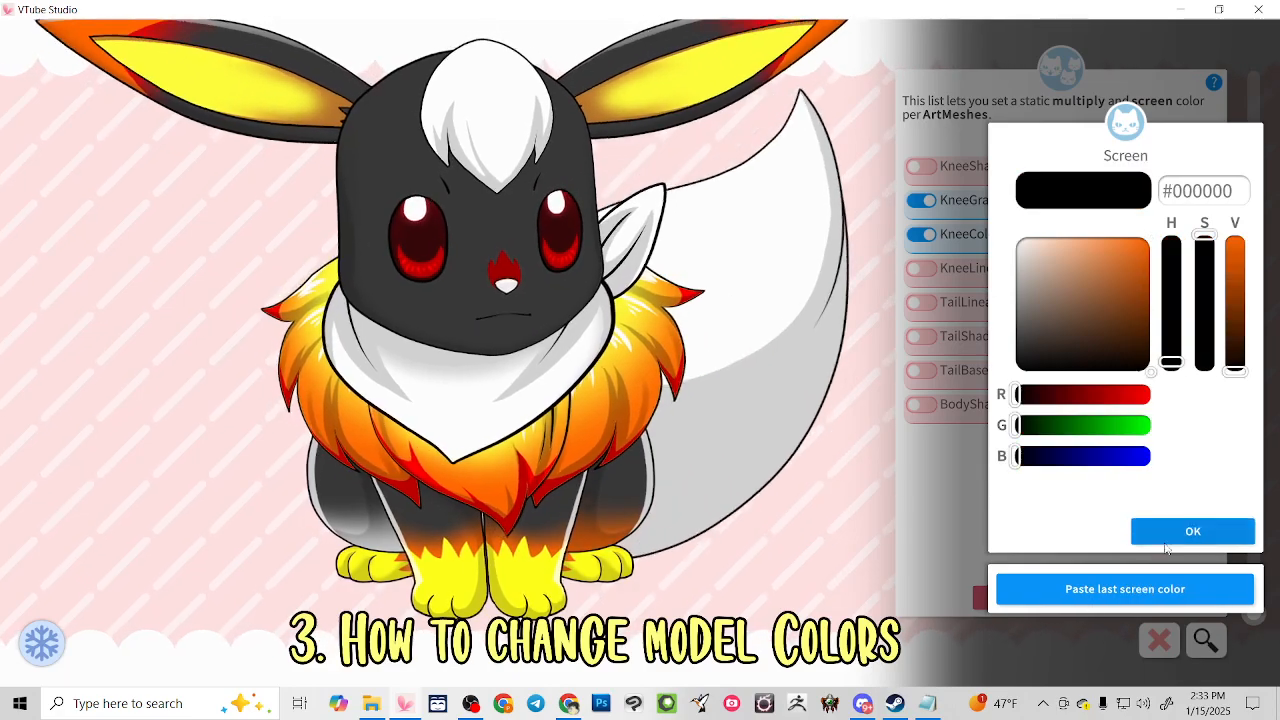
pyautogui.click(1193, 530)
# Pick the opposite knee, enable KneeGradient_R, reuse the last multiply color, and accept both colors
pyautogui.click(444, 485)
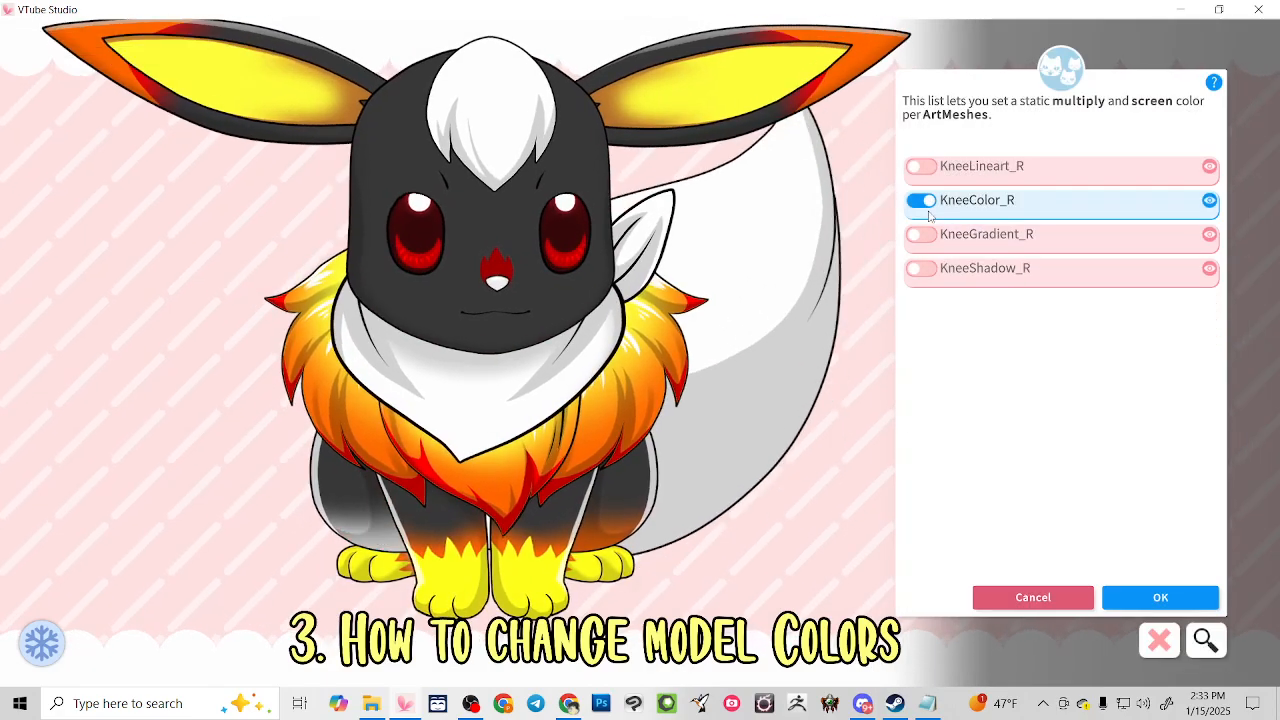
pyautogui.click(921, 234)
pyautogui.click(1124, 589)
pyautogui.click(1193, 530)
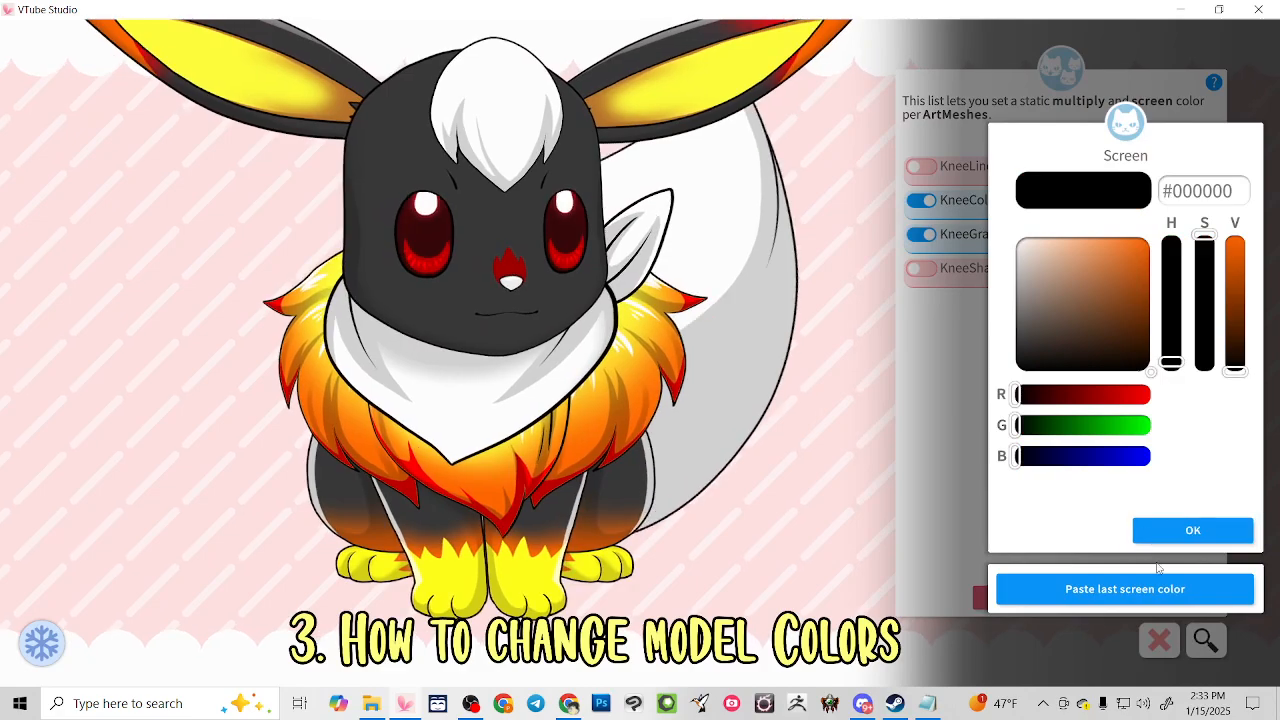
pyautogui.click(1193, 530)
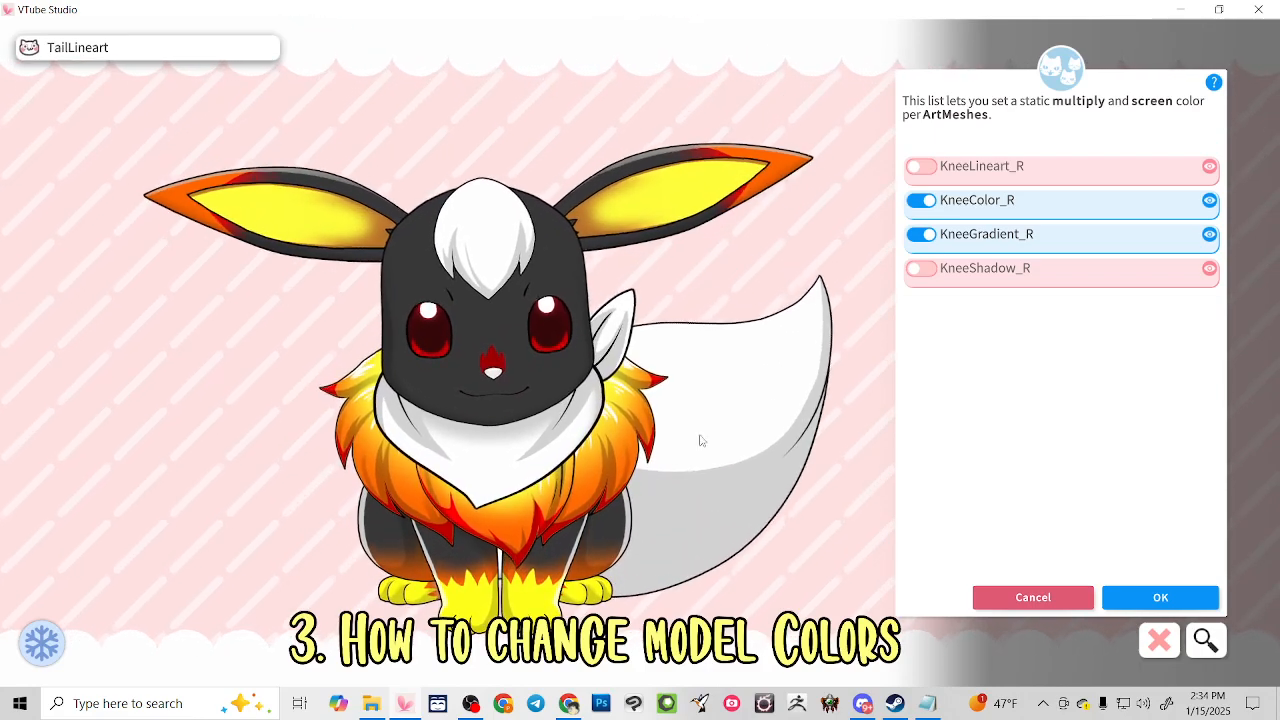
# Pick the head, open HeadBaseColor's colors, and accept them unchanged to store #383838 as the last multiply color
pyautogui.click(405, 263)
pyautogui.click(1105, 220)
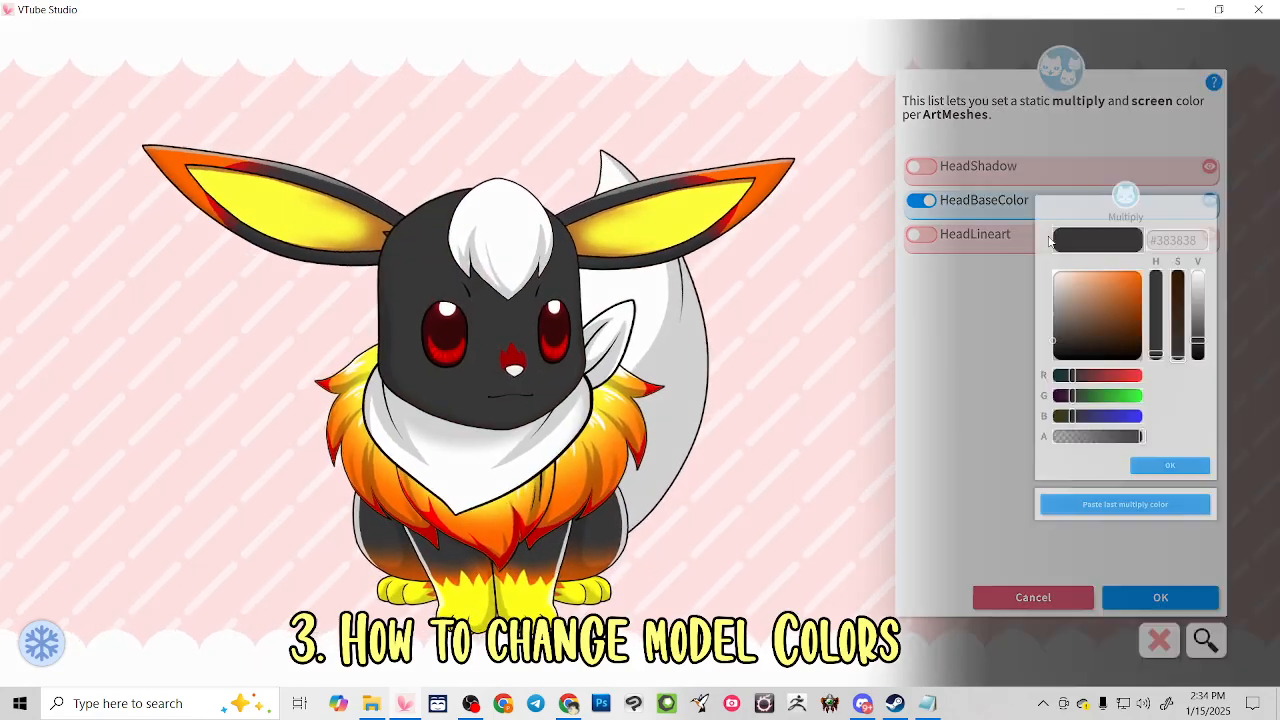
pyautogui.click(1195, 532)
# Pick the tail, enable TailBase, reuse the multiply color #383838, and accept both colors
pyautogui.click(678, 510)
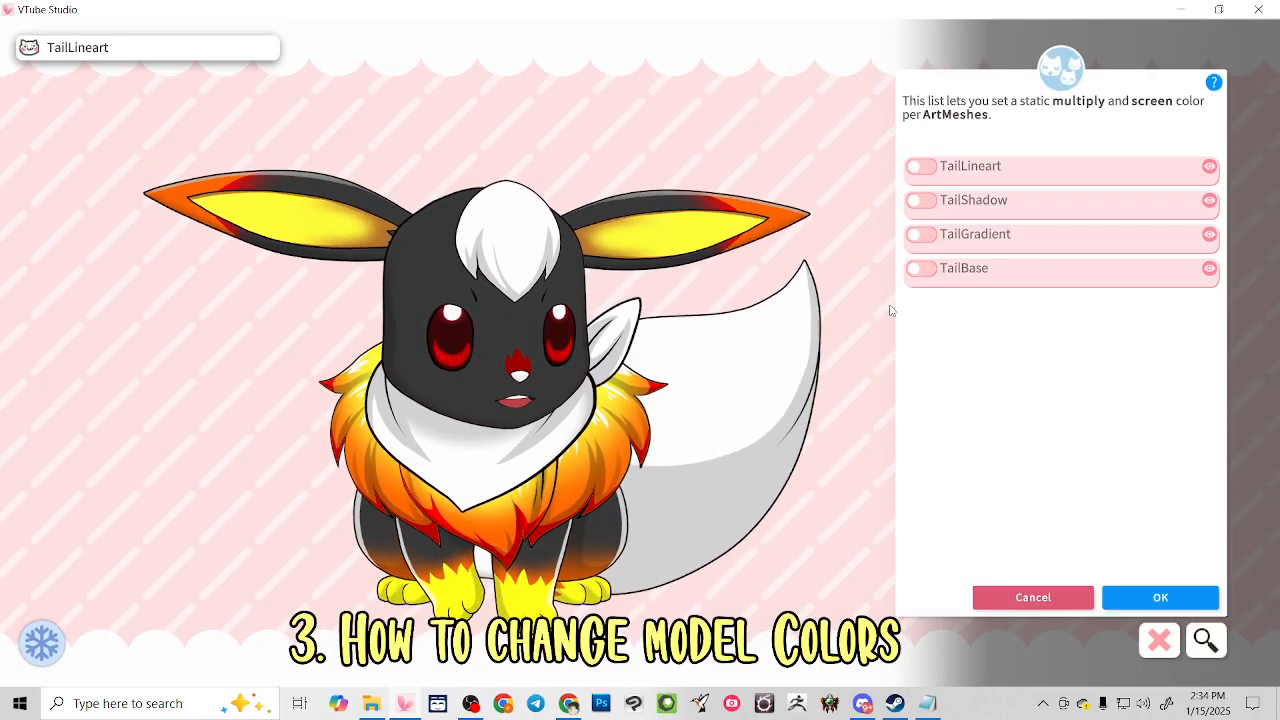
pyautogui.click(920, 268)
pyautogui.click(1128, 589)
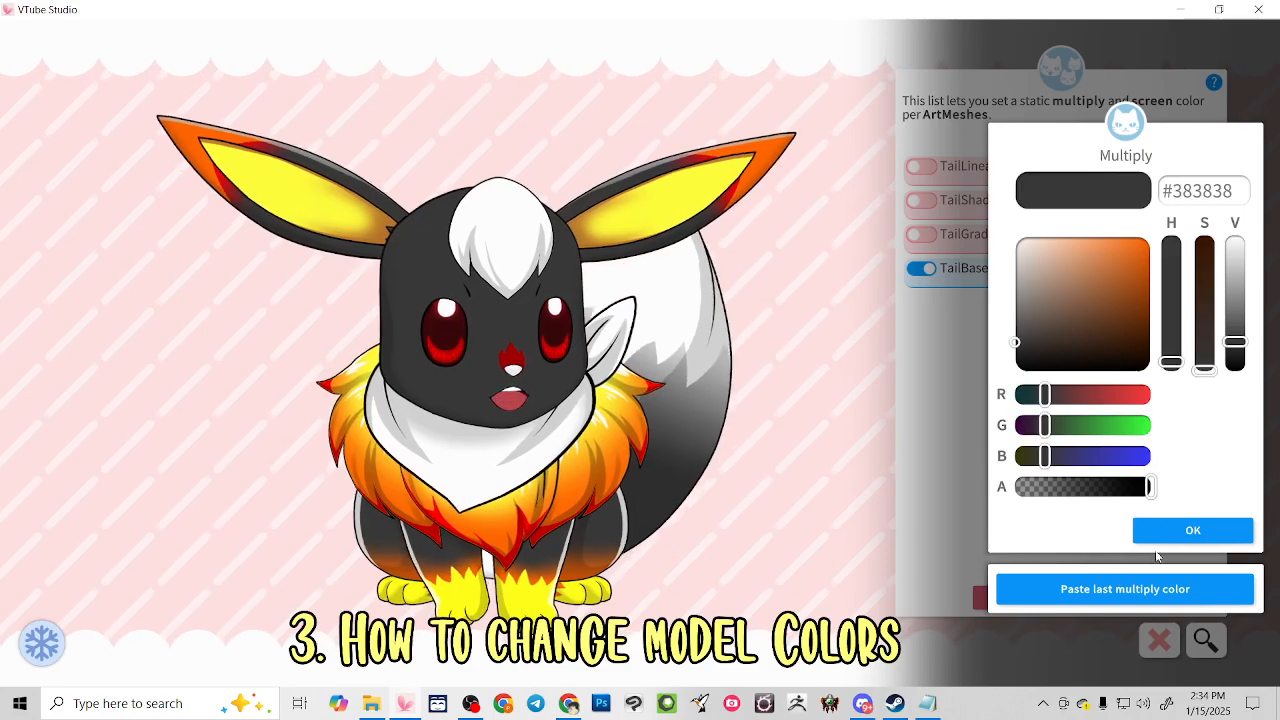
pyautogui.click(1166, 530)
pyautogui.click(1138, 590)
pyautogui.click(1193, 530)
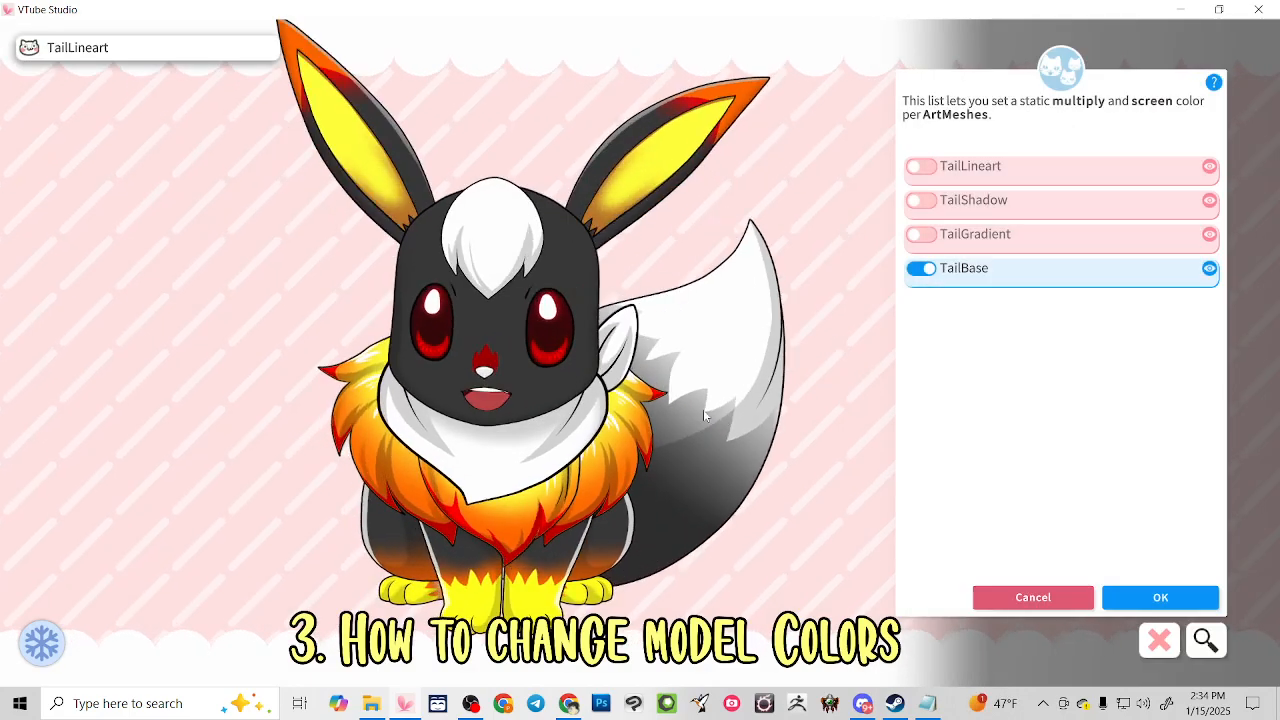
# Pick the knee on the tail side, open KneeGradient_L's colors, and accept both unchanged to store its orange as the last multiply color
pyautogui.click(600, 532)
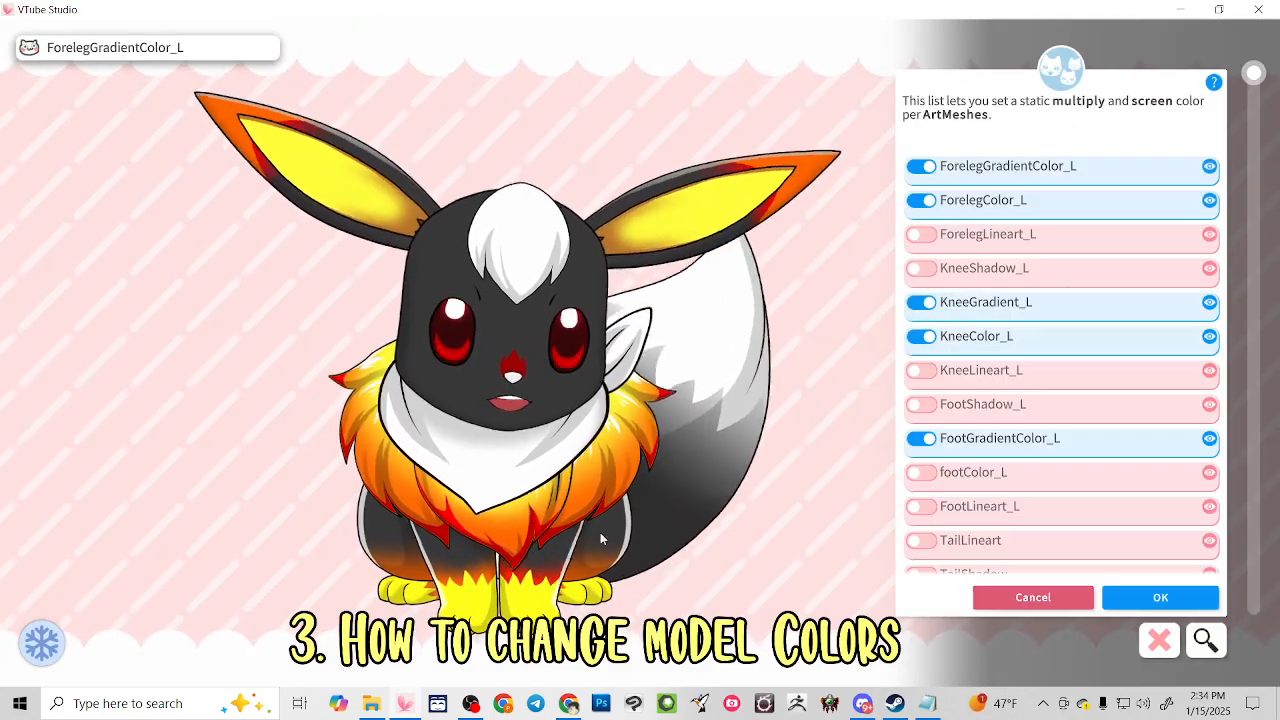
pyautogui.click(1010, 302)
pyautogui.click(1214, 521)
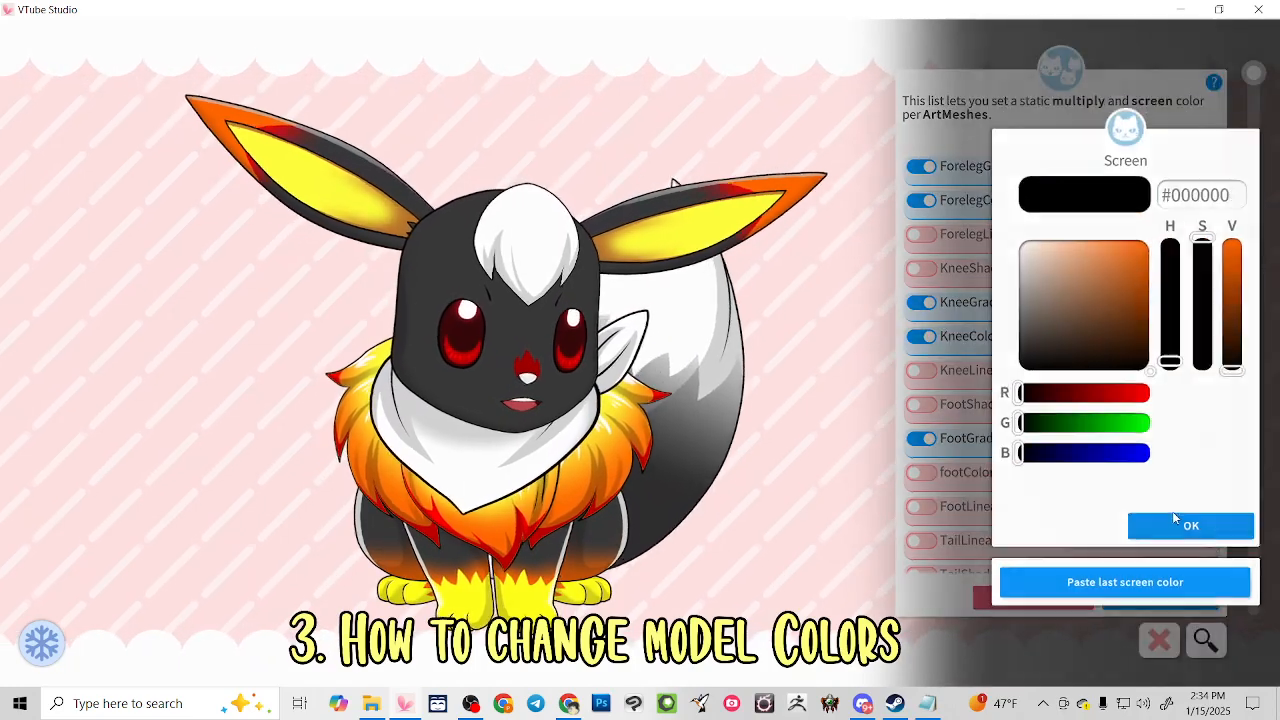
pyautogui.click(1174, 522)
# Pick the tail, enable TailGradient, reuse the stored orange as its multiply color, and accept both colors
pyautogui.click(698, 391)
pyautogui.click(926, 236)
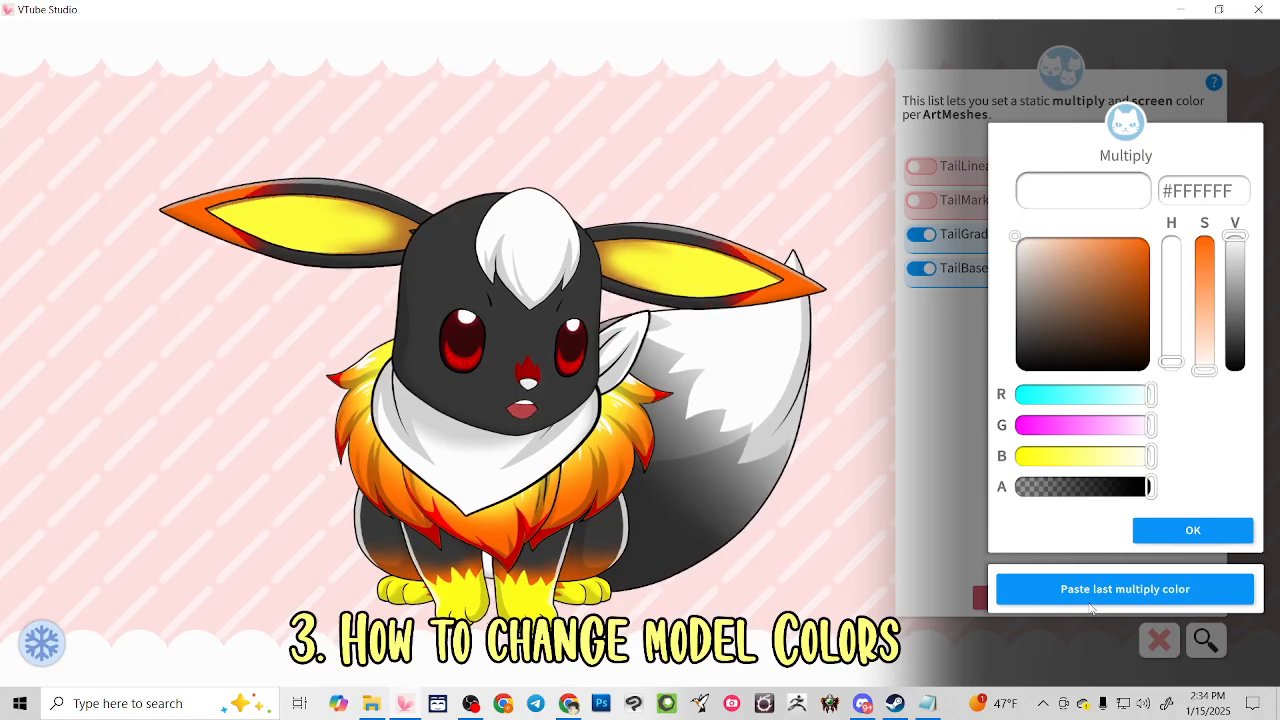
pyautogui.click(1140, 589)
pyautogui.click(1168, 532)
pyautogui.click(1168, 530)
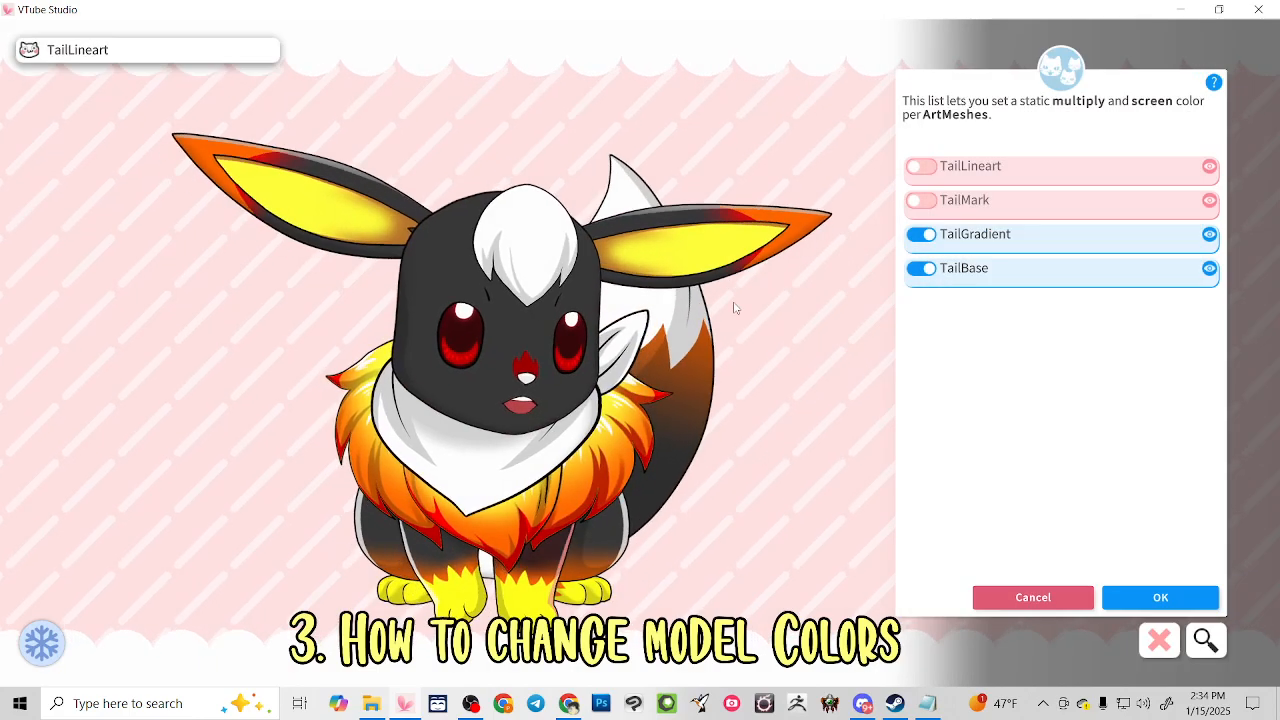
# Enable TailMark, set its multiply color to a bright yellow by lowering the blue channel, and accept both colors
pyautogui.click(929, 205)
pyautogui.moveTo(1150, 456); pyautogui.dragTo(1087, 458)
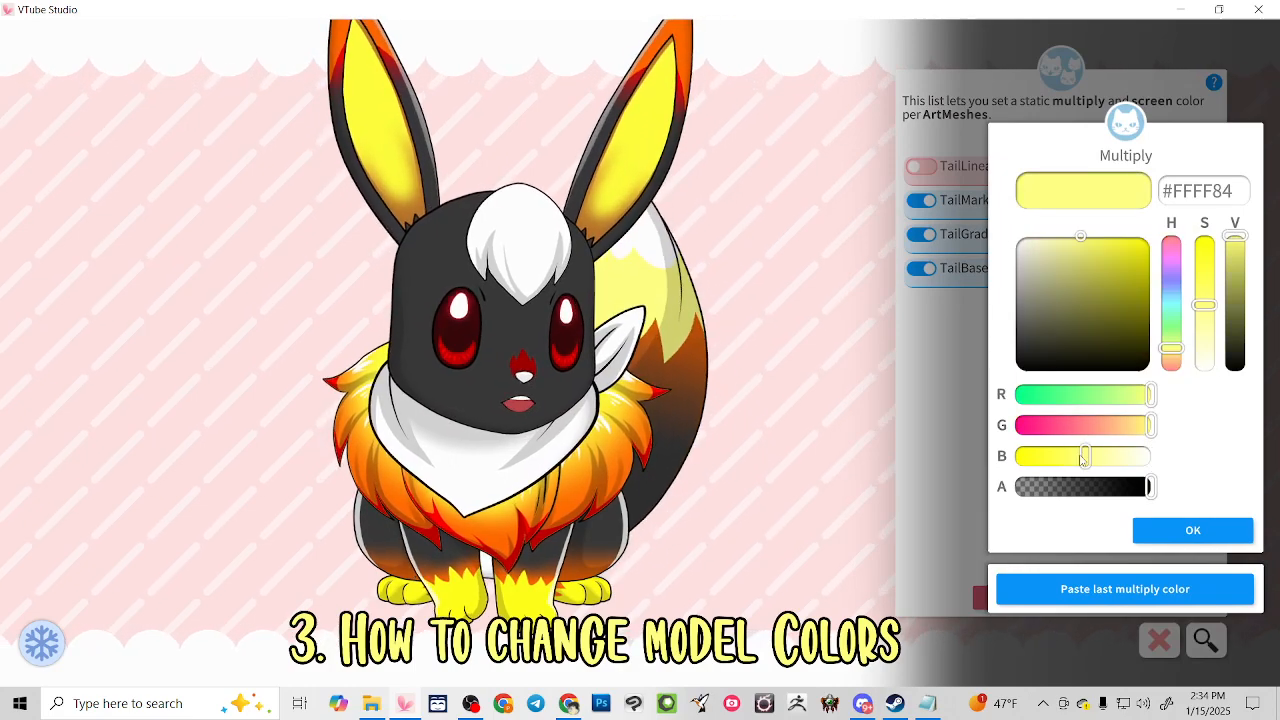
pyautogui.click(1180, 533)
pyautogui.click(1166, 522)
# Pick the tail tip, enable TailTip, set its multiply color to a strong orange-red, and accept it
pyautogui.click(752, 312)
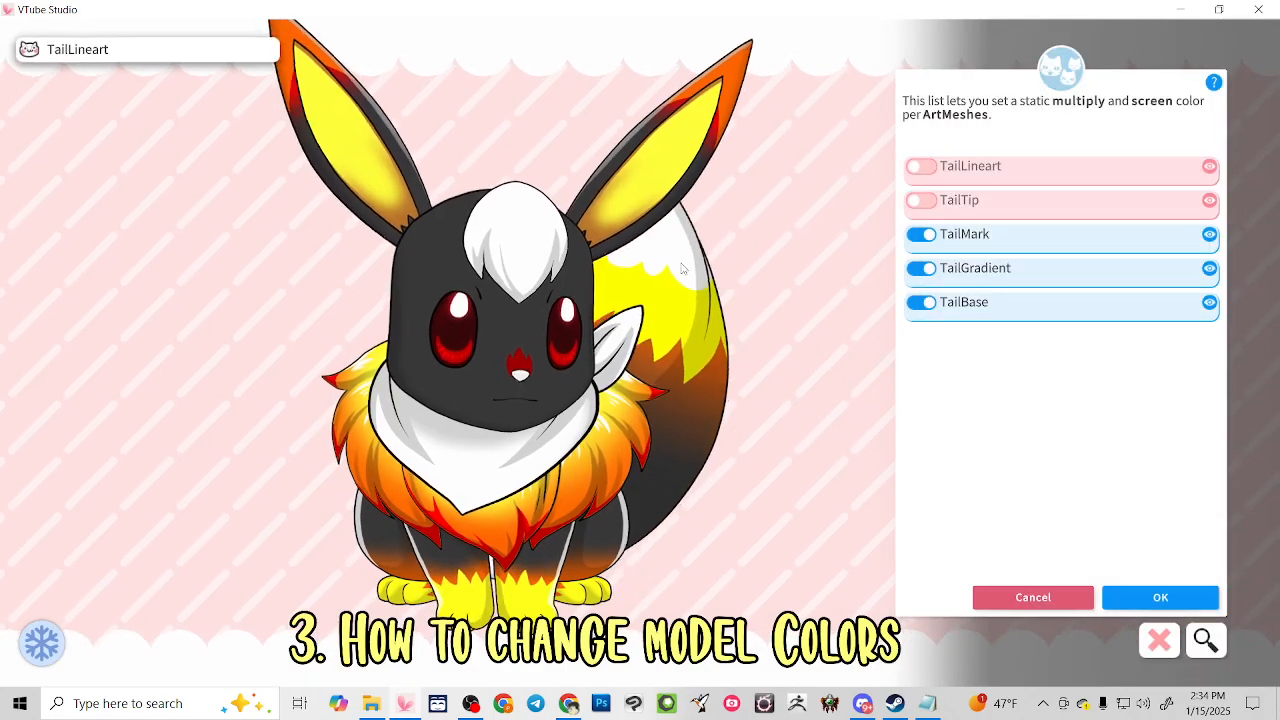
pyautogui.click(959, 202)
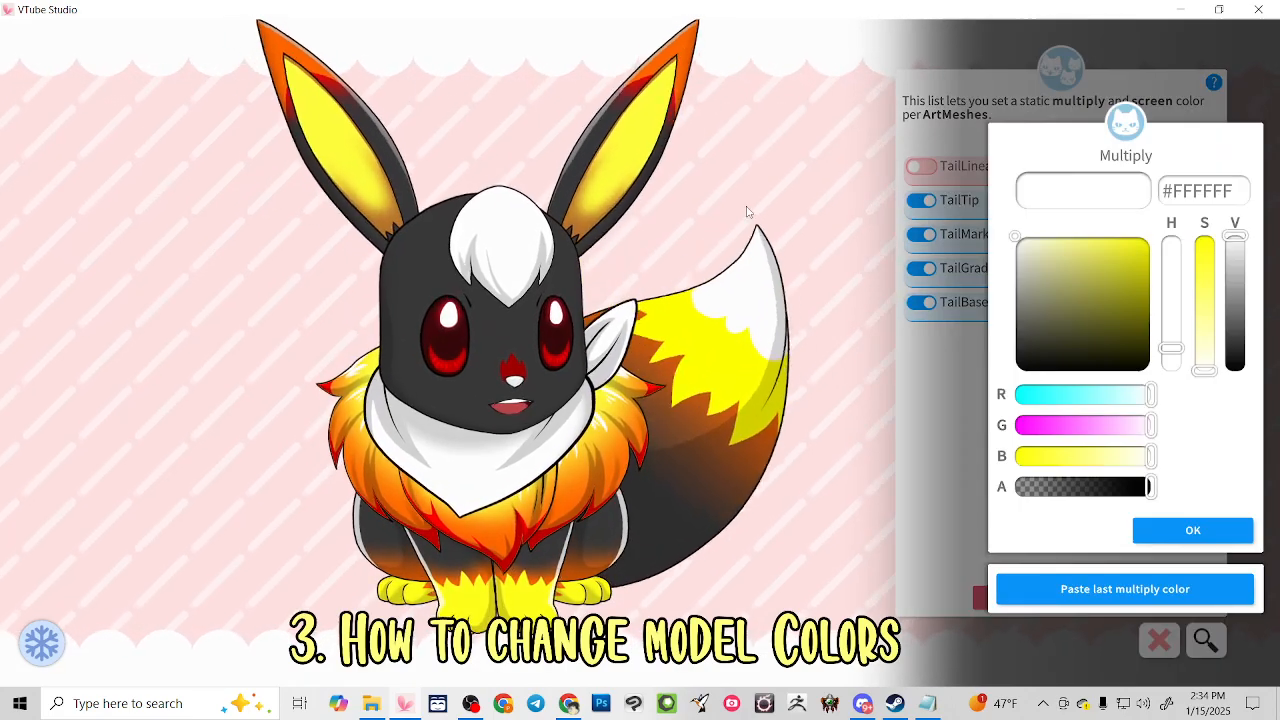
pyautogui.moveTo(1098, 425); pyautogui.dragTo(1012, 425)
pyautogui.moveTo(1171, 258); pyautogui.dragTo(1176, 231)
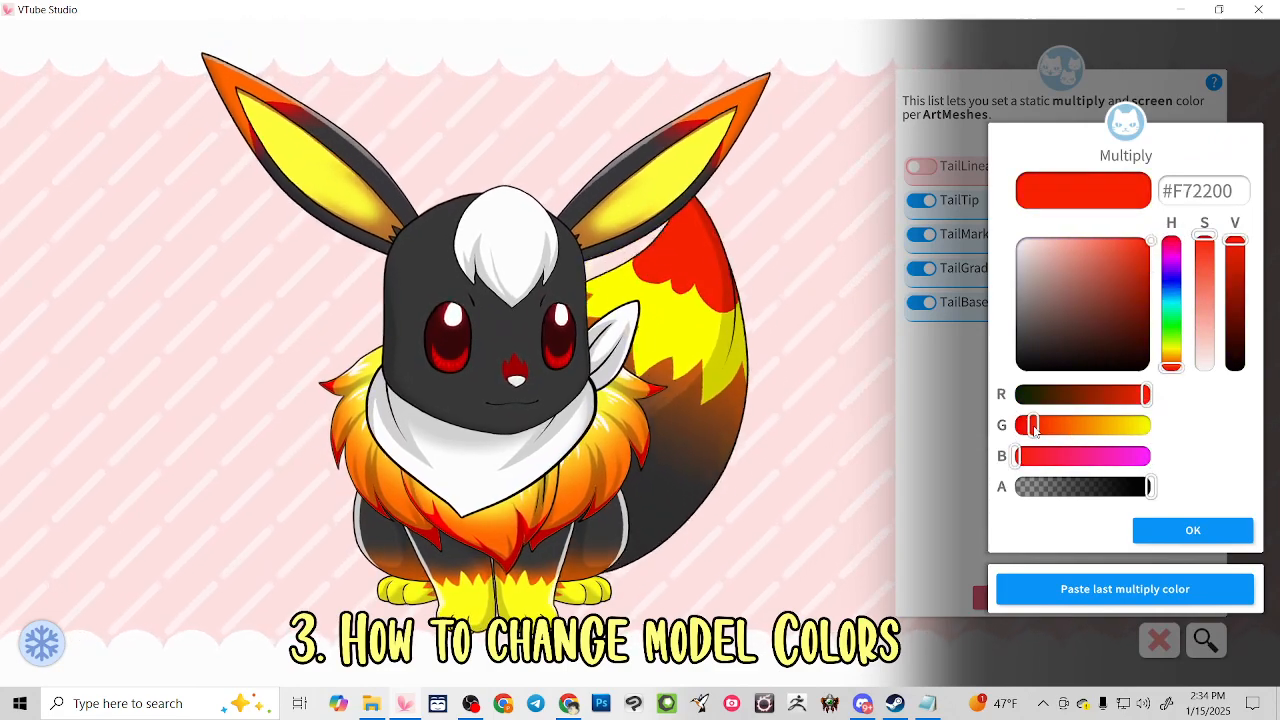
pyautogui.moveTo(1034, 426); pyautogui.dragTo(1039, 428)
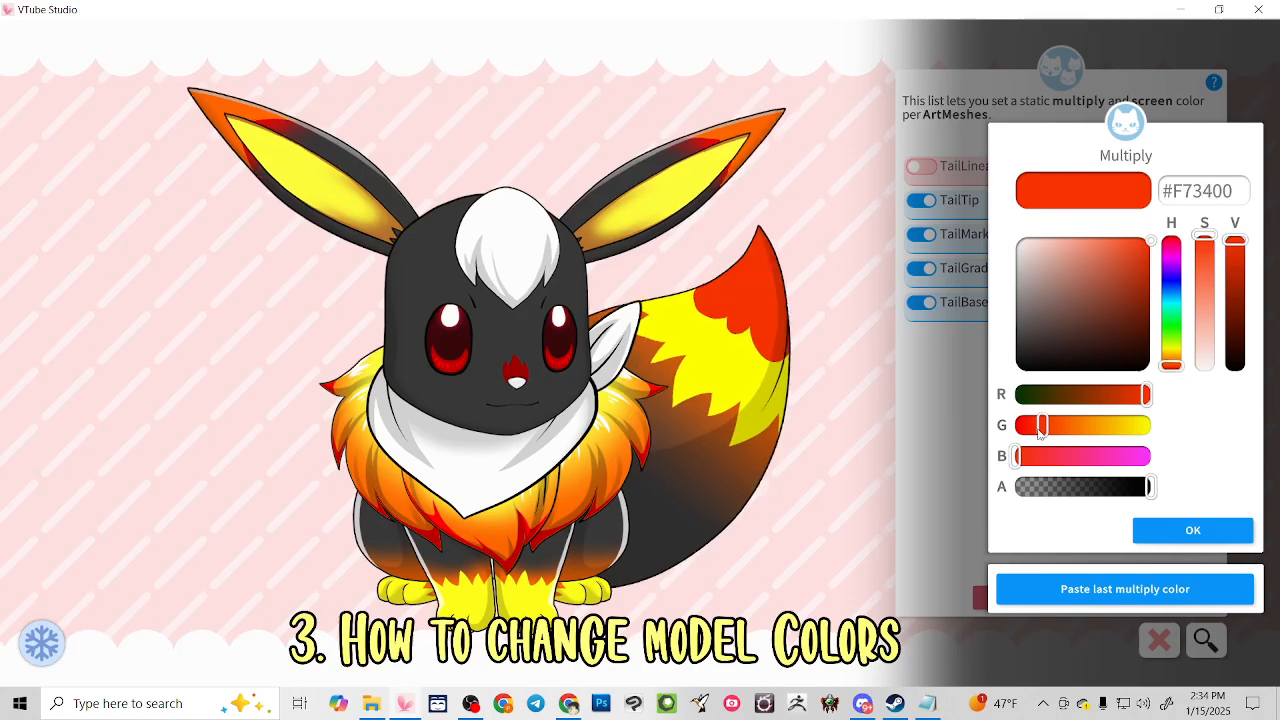
pyautogui.click(1192, 531)
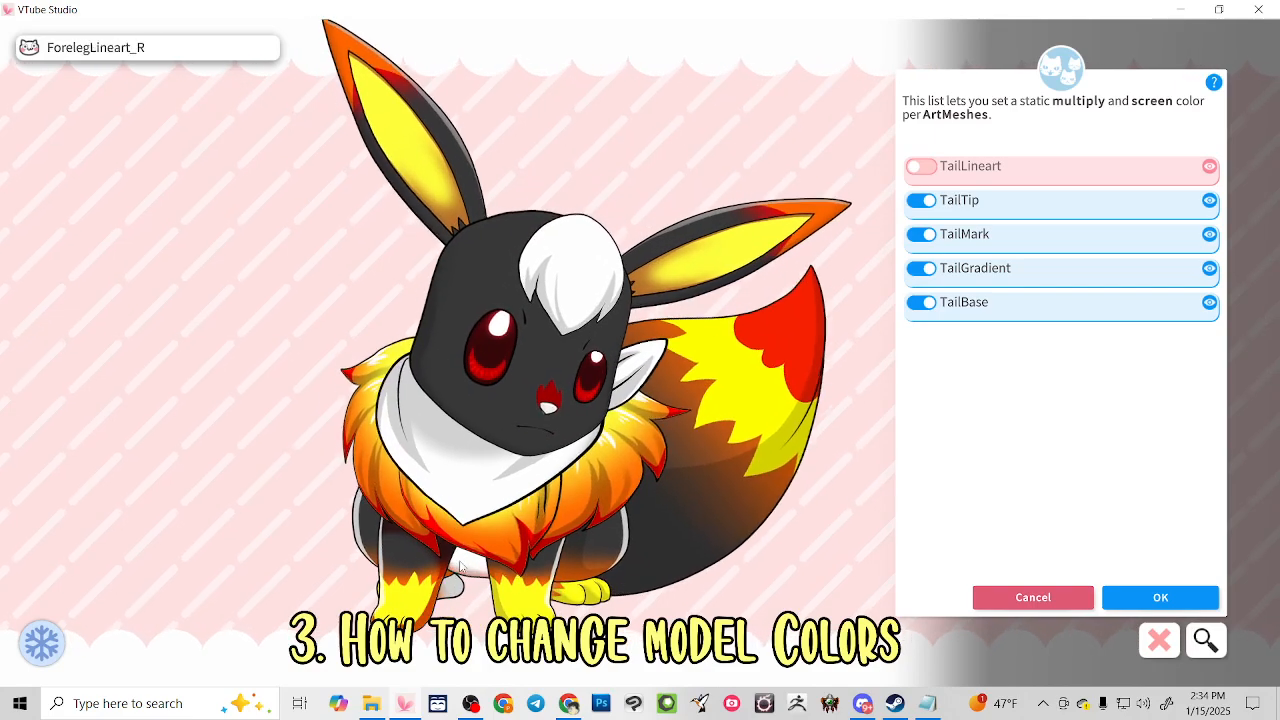
# Pick the head, open HeadBaseColor's colors, and accept both unchanged to store its dark gray as the last multiply color
pyautogui.click(462, 565)
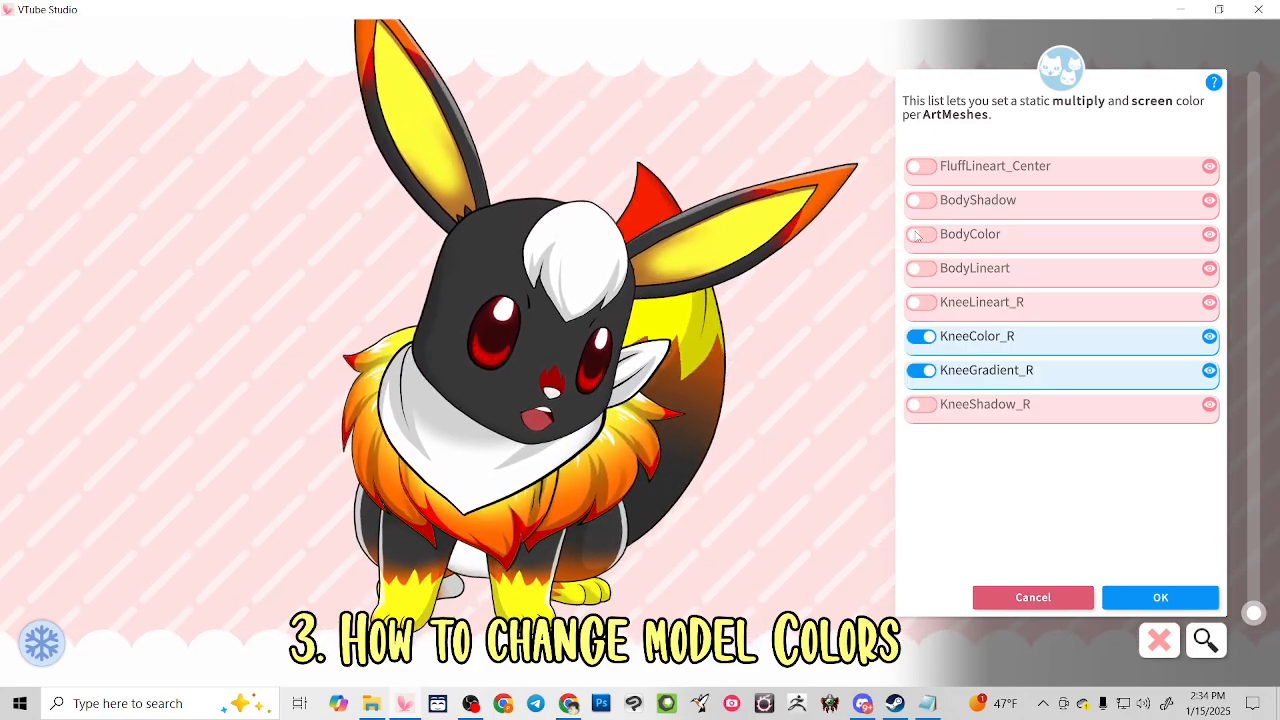
pyautogui.click(475, 276)
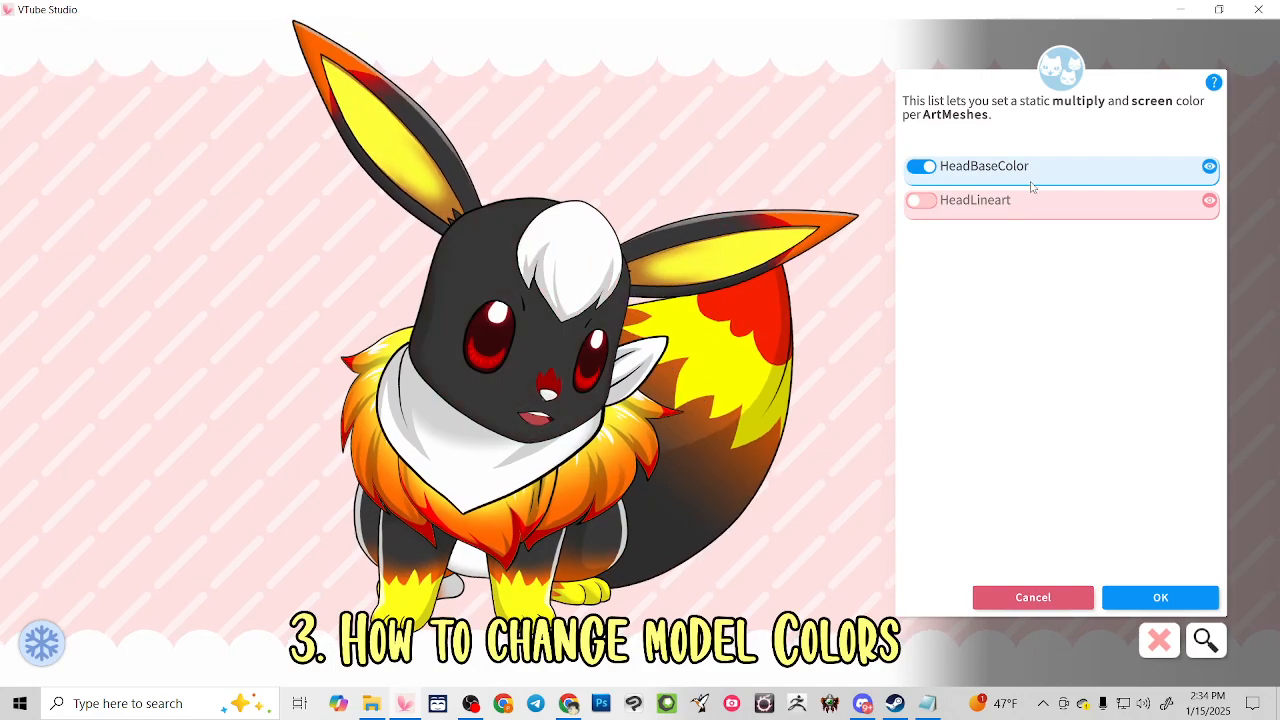
pyautogui.click(1034, 177)
pyautogui.click(1200, 534)
pyautogui.click(1203, 536)
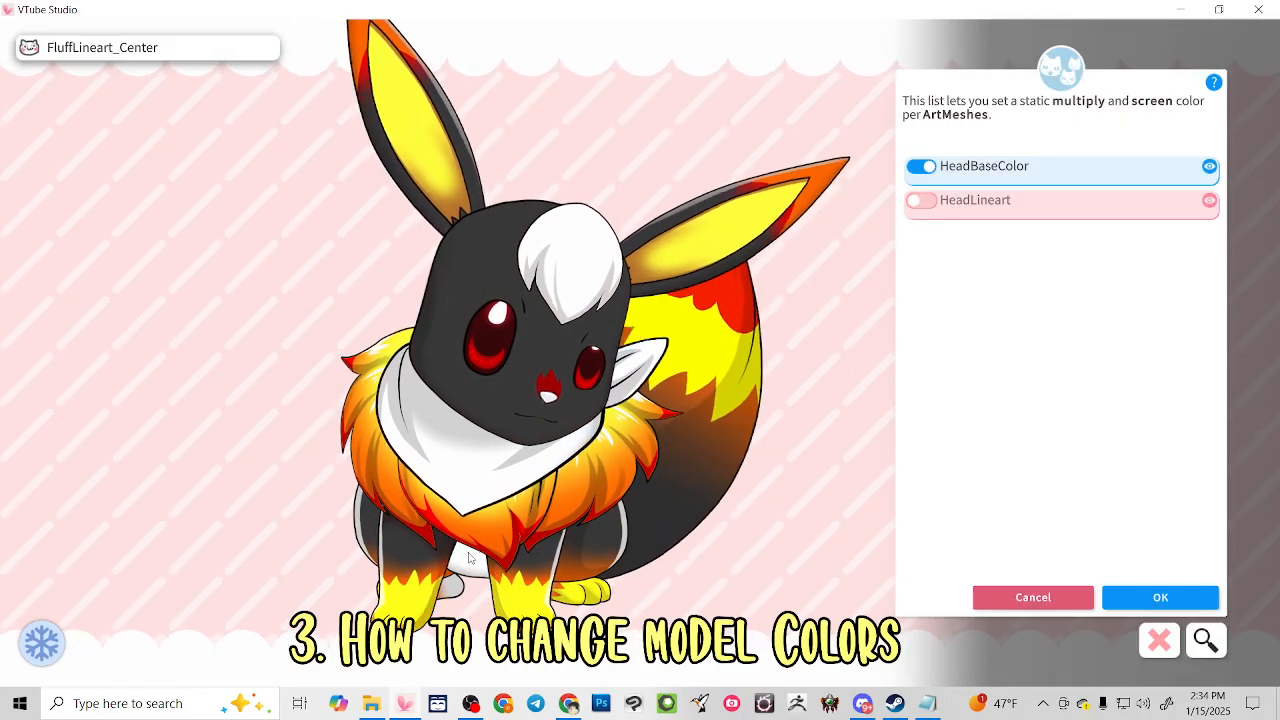
# Pick the belly between the forelegs, enable BodyColor, reuse the last multiply color, and accept both colors
pyautogui.click(468, 558)
pyautogui.click(921, 167)
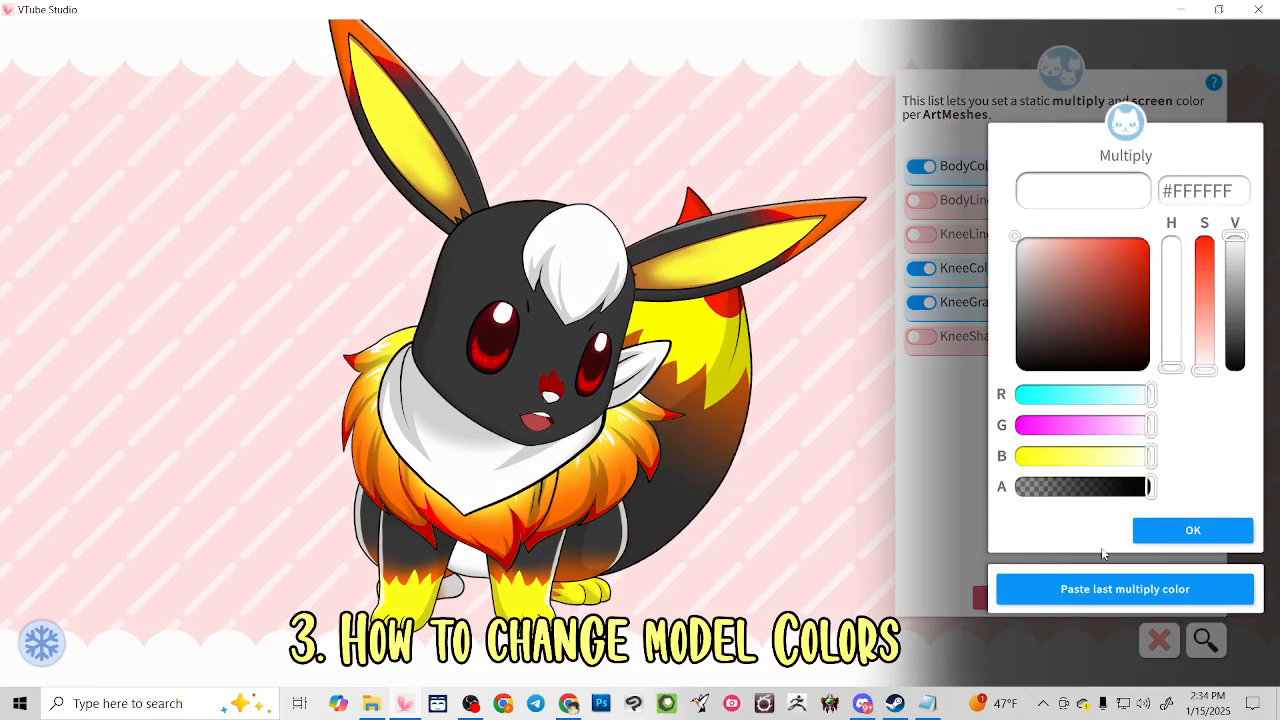
pyautogui.click(1125, 585)
pyautogui.click(1168, 529)
pyautogui.click(1168, 530)
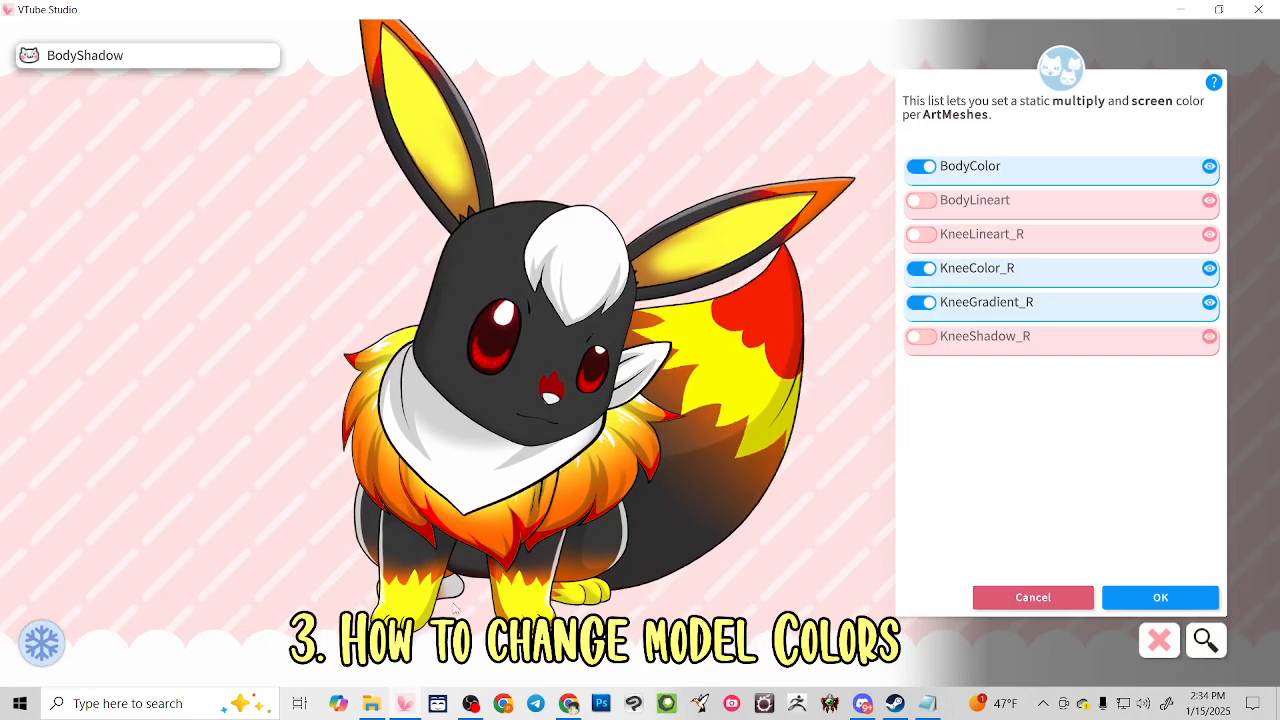
# Pick the white hind foot behind the forelegs, enable footColor_R, reuse the last multiply color, and accept both colors
pyautogui.click(455, 588)
pyautogui.click(921, 234)
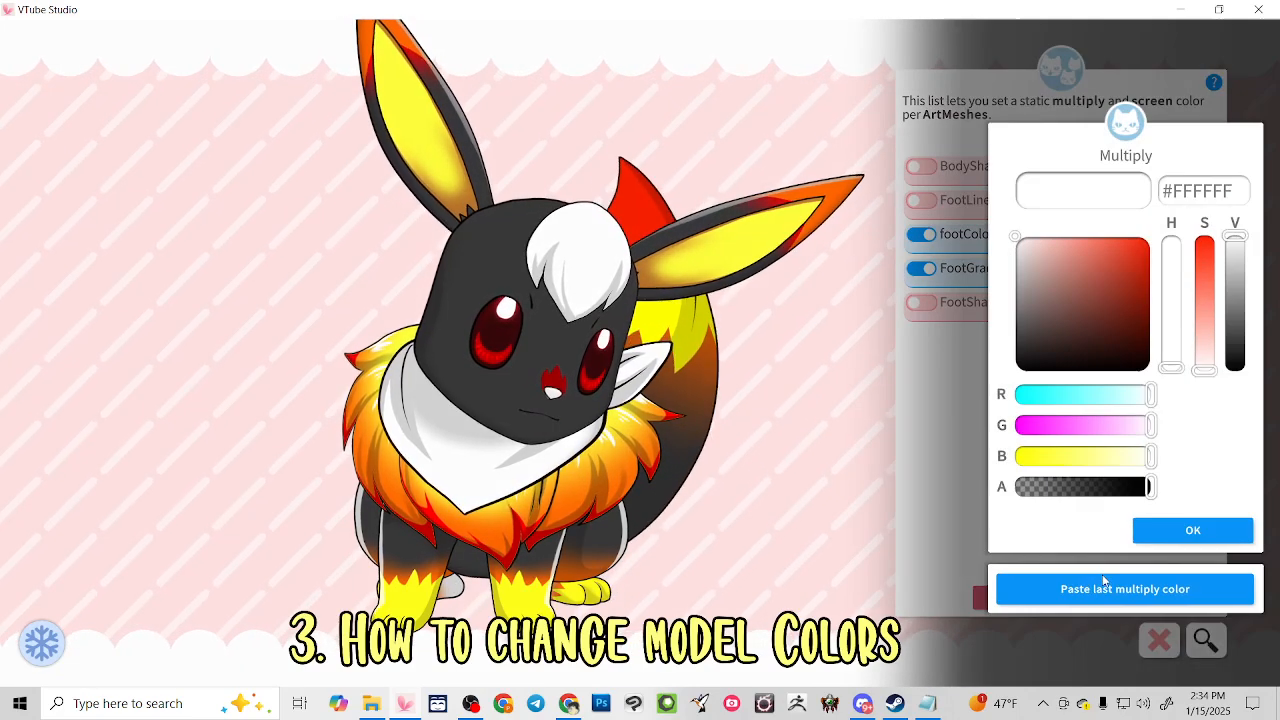
pyautogui.click(1115, 588)
pyautogui.click(1175, 538)
pyautogui.click(1172, 538)
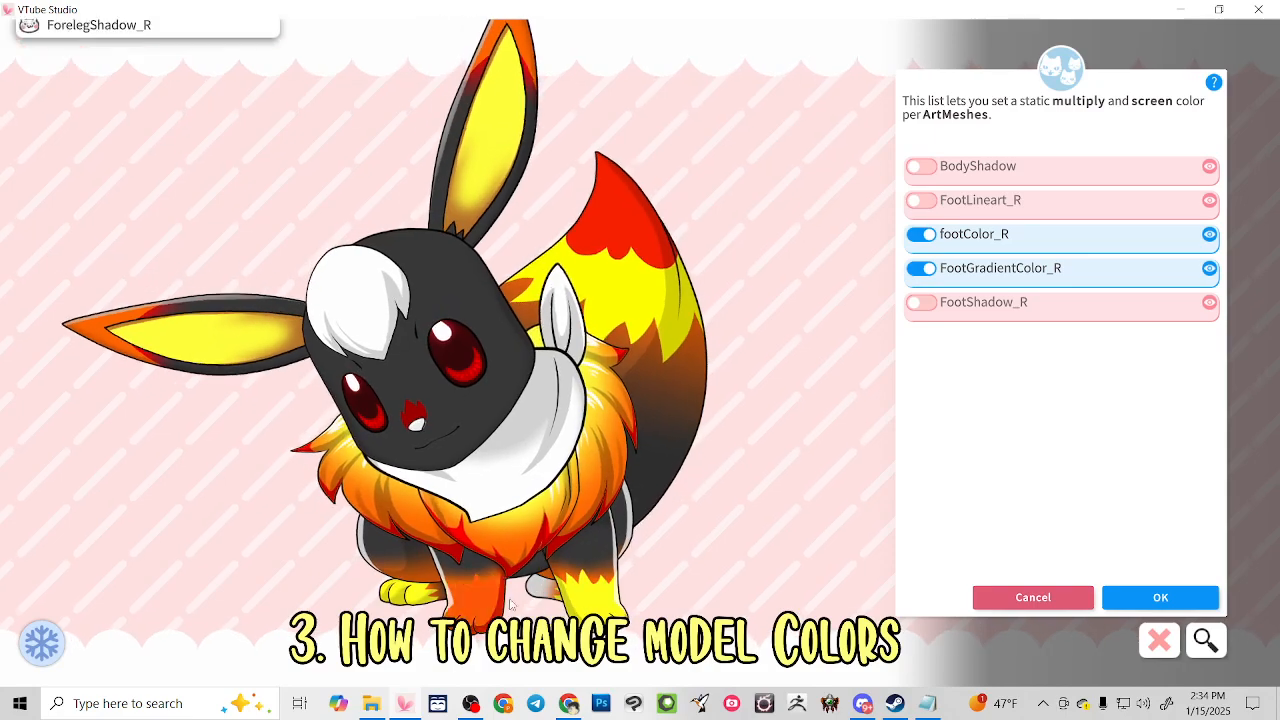
# Pick the hind foot on the tail side, enable footColor_L, reuse the last multiply color, and accept both colors
pyautogui.click(541, 585)
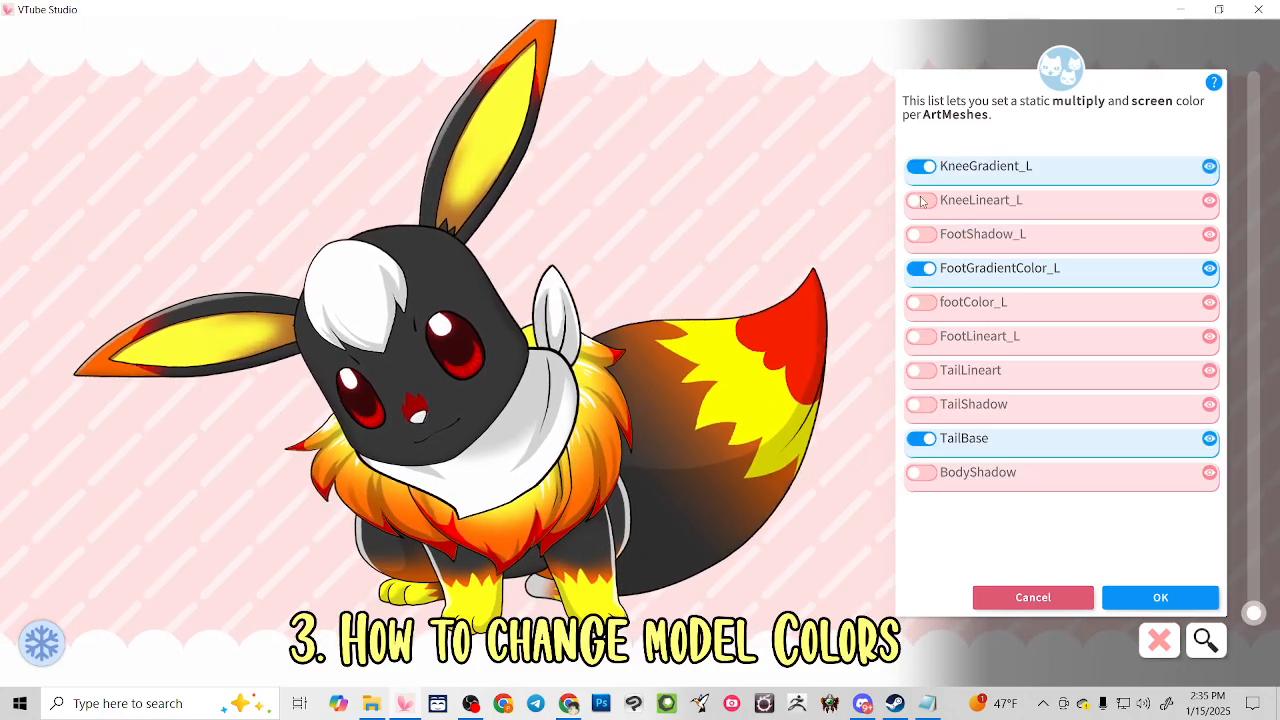
pyautogui.click(920, 303)
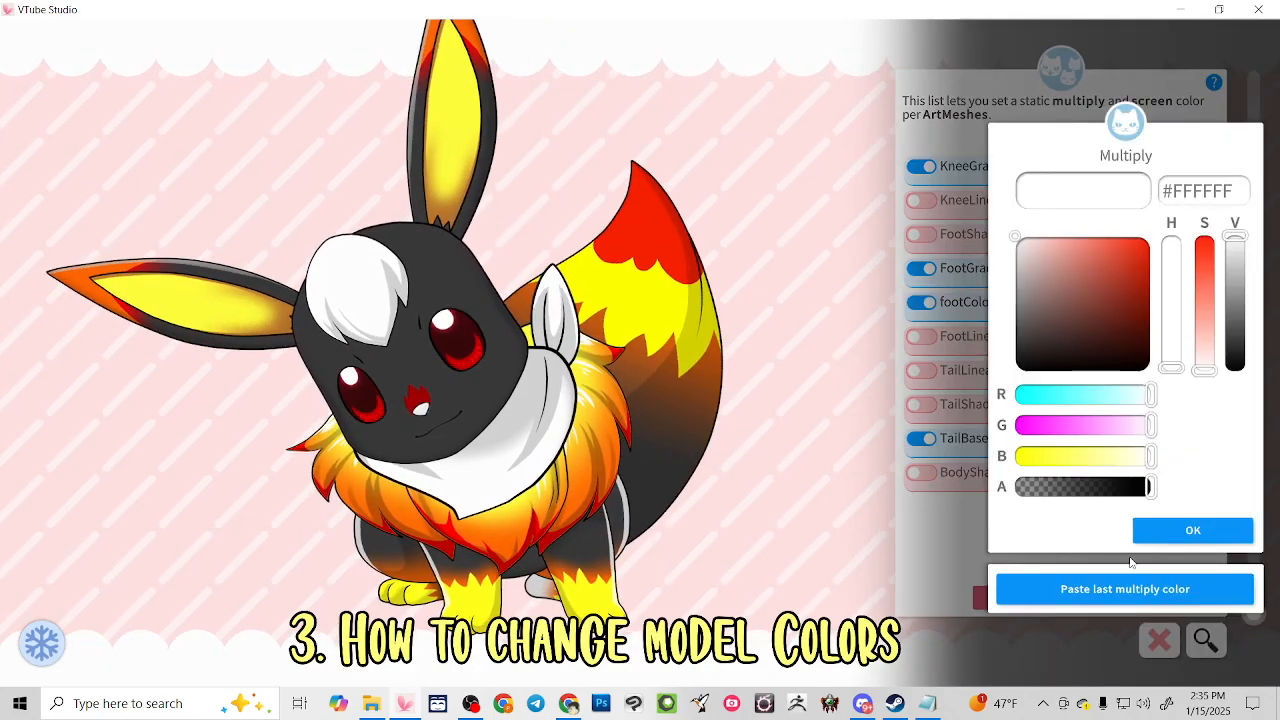
pyautogui.click(1120, 587)
pyautogui.click(1175, 532)
pyautogui.click(1175, 538)
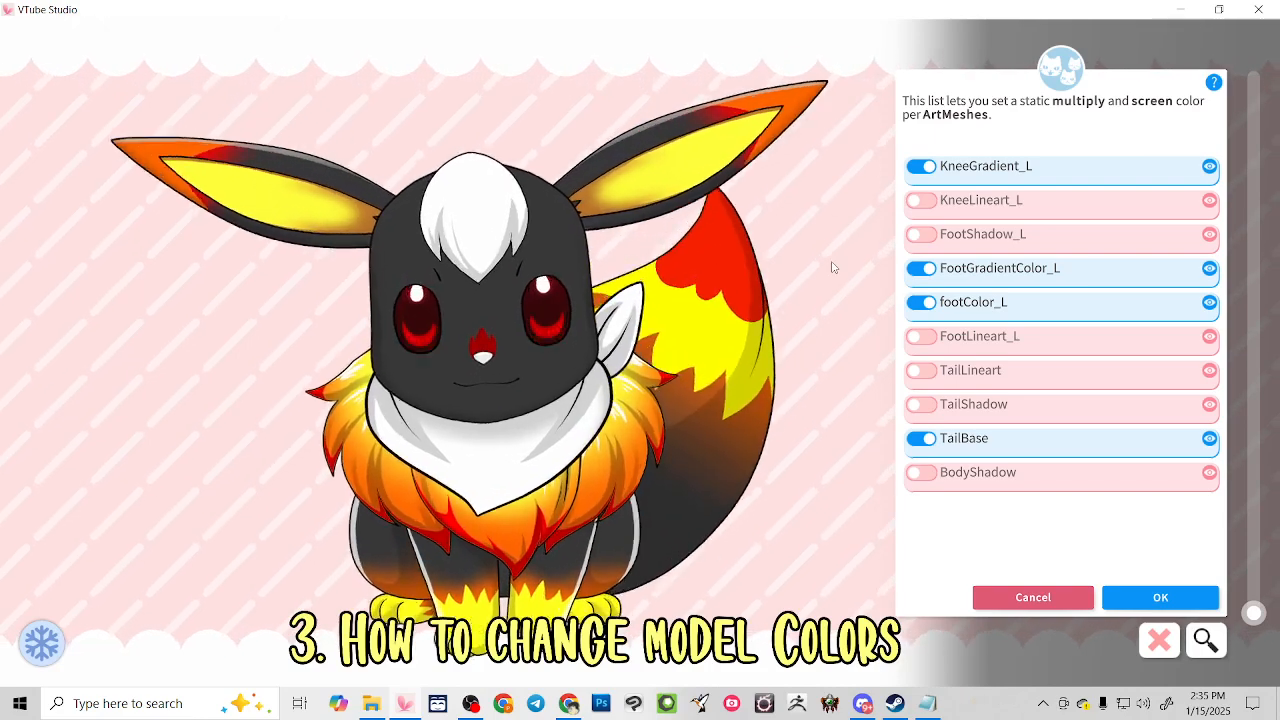
# Pick the tail-side knee's edge, enable KneeHighlight_L, and set its multiply color to #FFFF00 with alpha lowered to about half
pyautogui.click(660, 553)
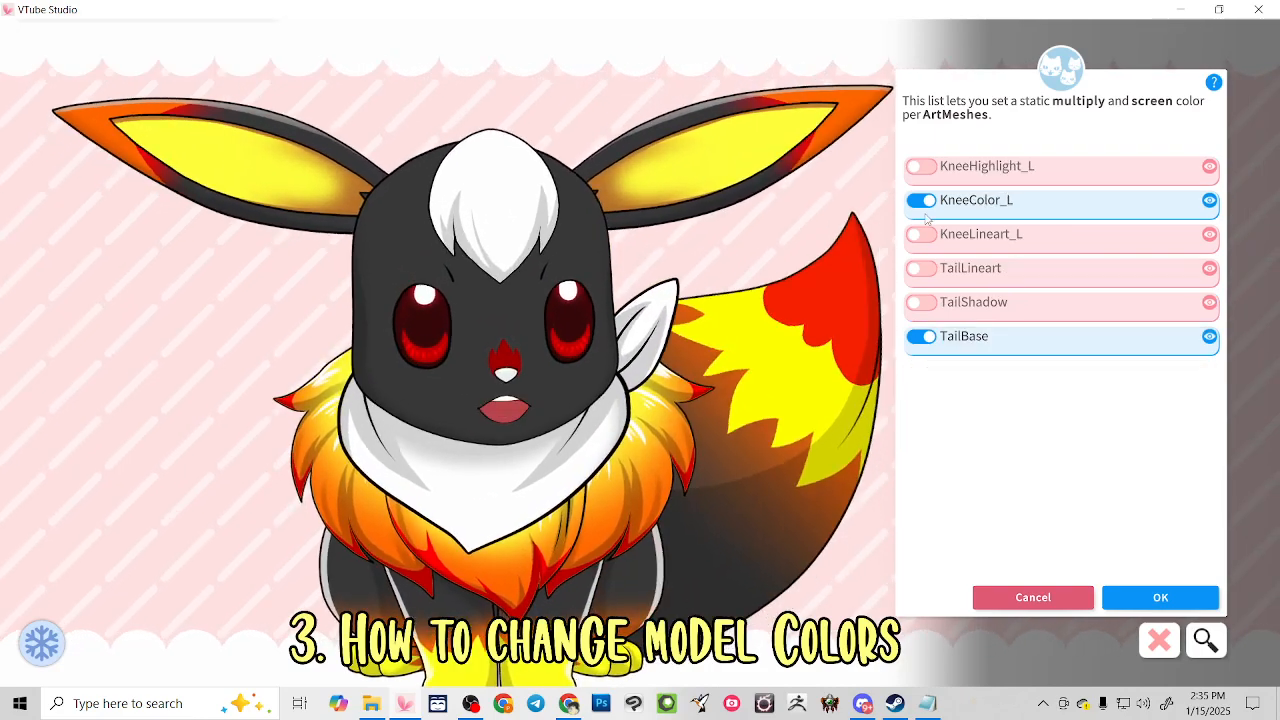
pyautogui.click(935, 170)
pyautogui.moveTo(1076, 456); pyautogui.dragTo(1015, 478)
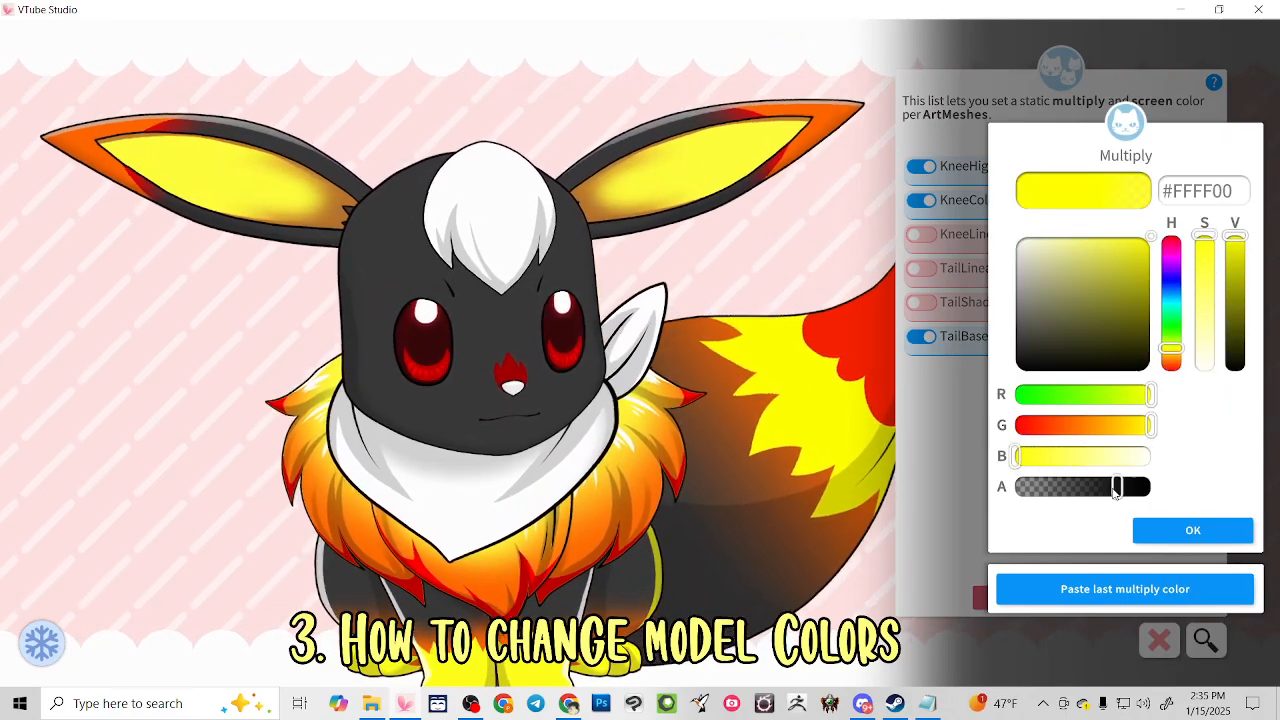
pyautogui.click(1172, 531)
# Pick the opposite knee's edge, enable KneeHighlight_R, and reuse the last multiply and screen colors
pyautogui.click(322, 588)
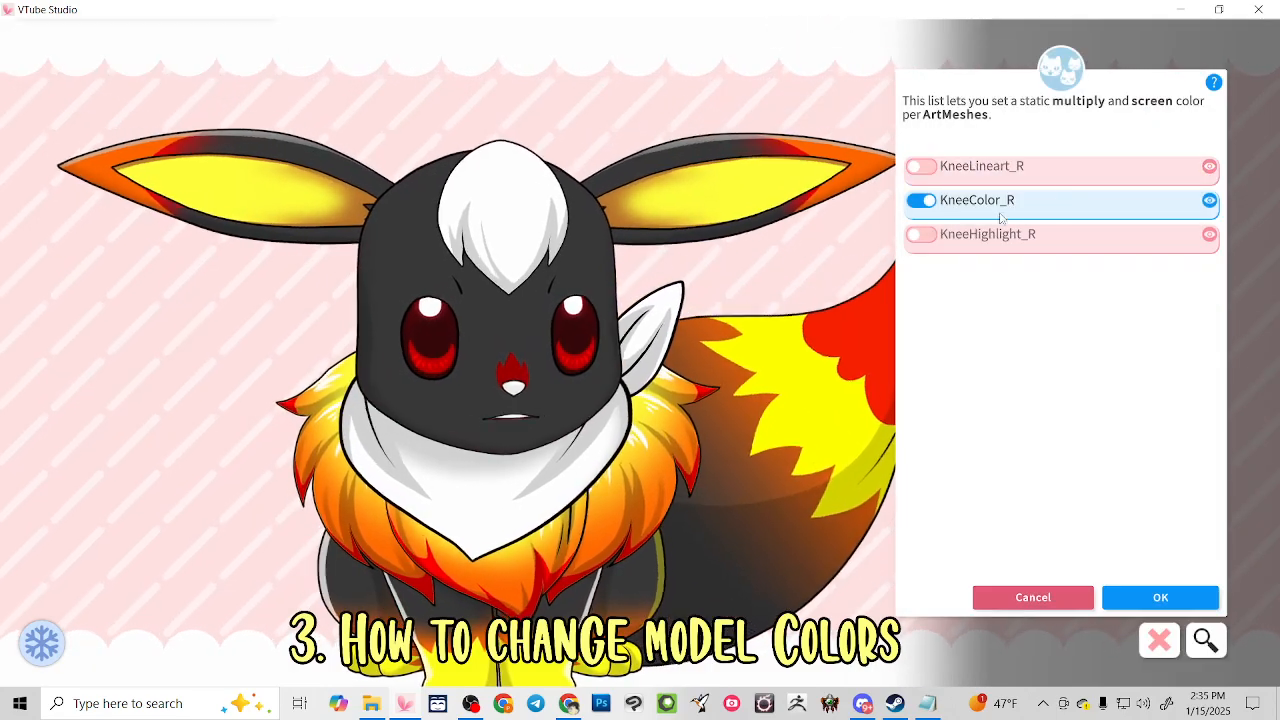
pyautogui.click(920, 236)
pyautogui.click(1125, 590)
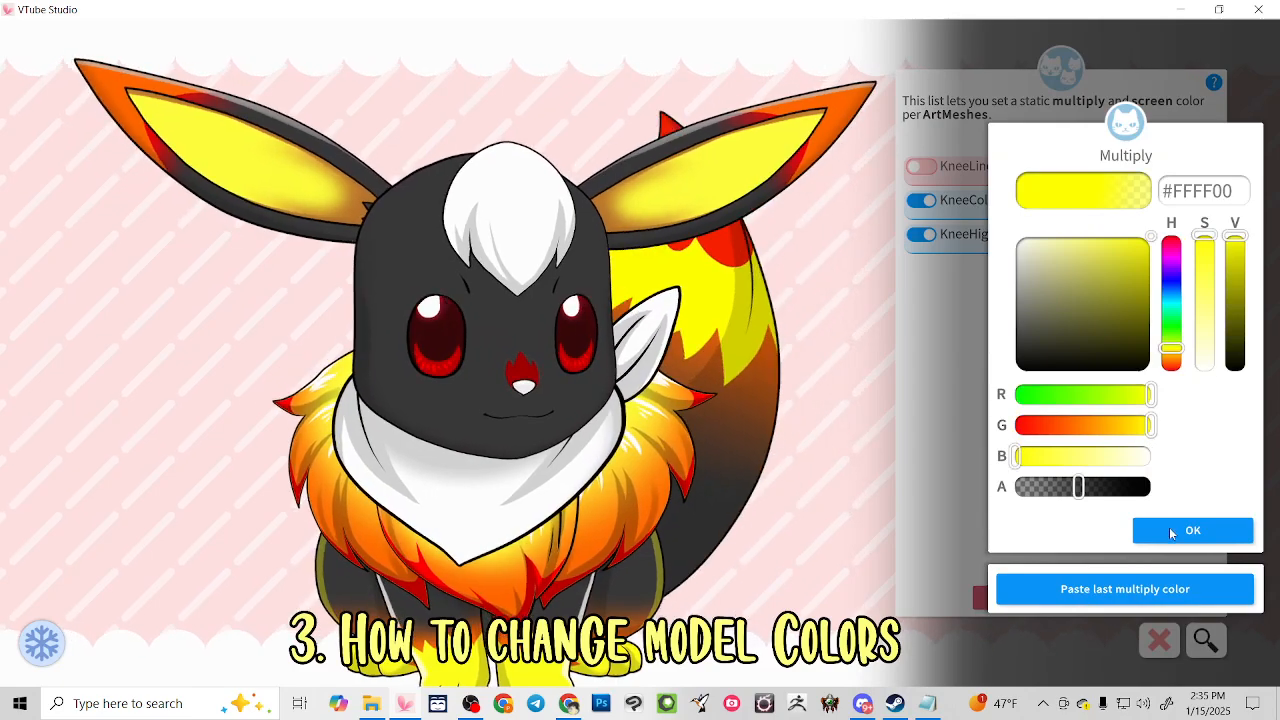
pyautogui.click(1172, 531)
pyautogui.click(1128, 590)
pyautogui.click(1157, 538)
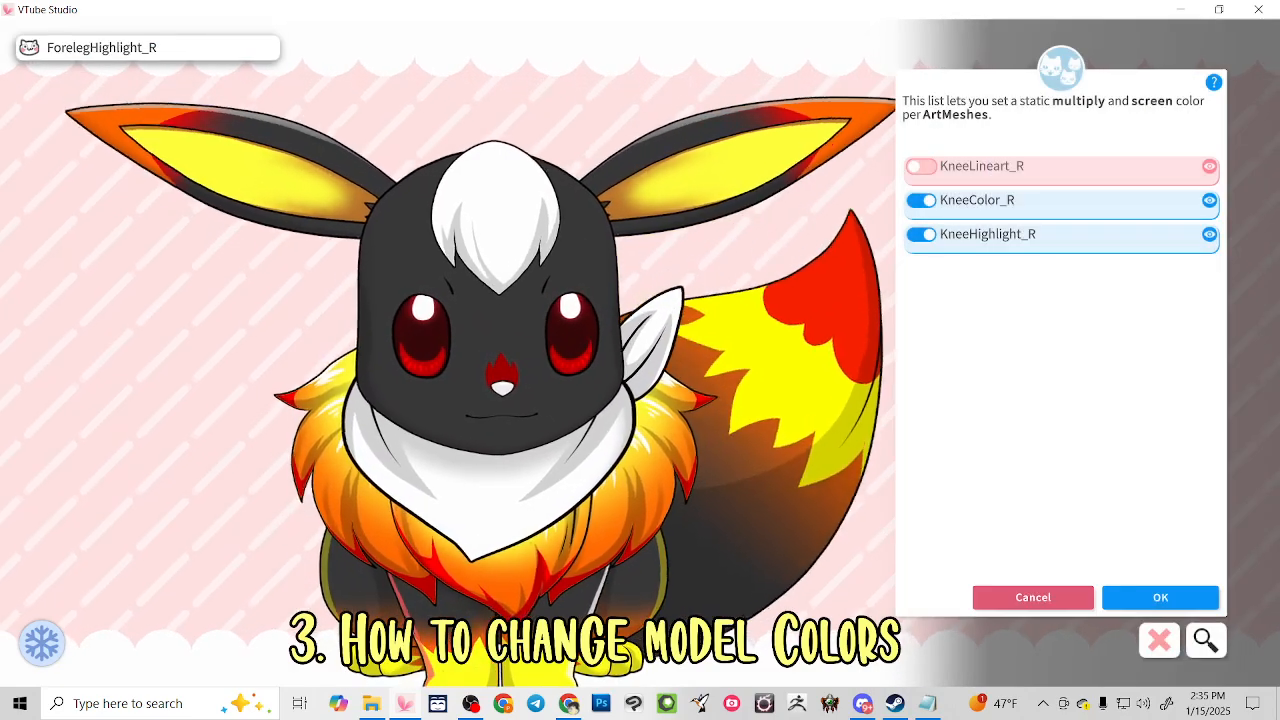
# Pick the foreleg edge on the side away from the tail, enable ForelegHighlight_R, and reuse the last multiply and screen colors
pyautogui.click(405, 600)
pyautogui.click(926, 267)
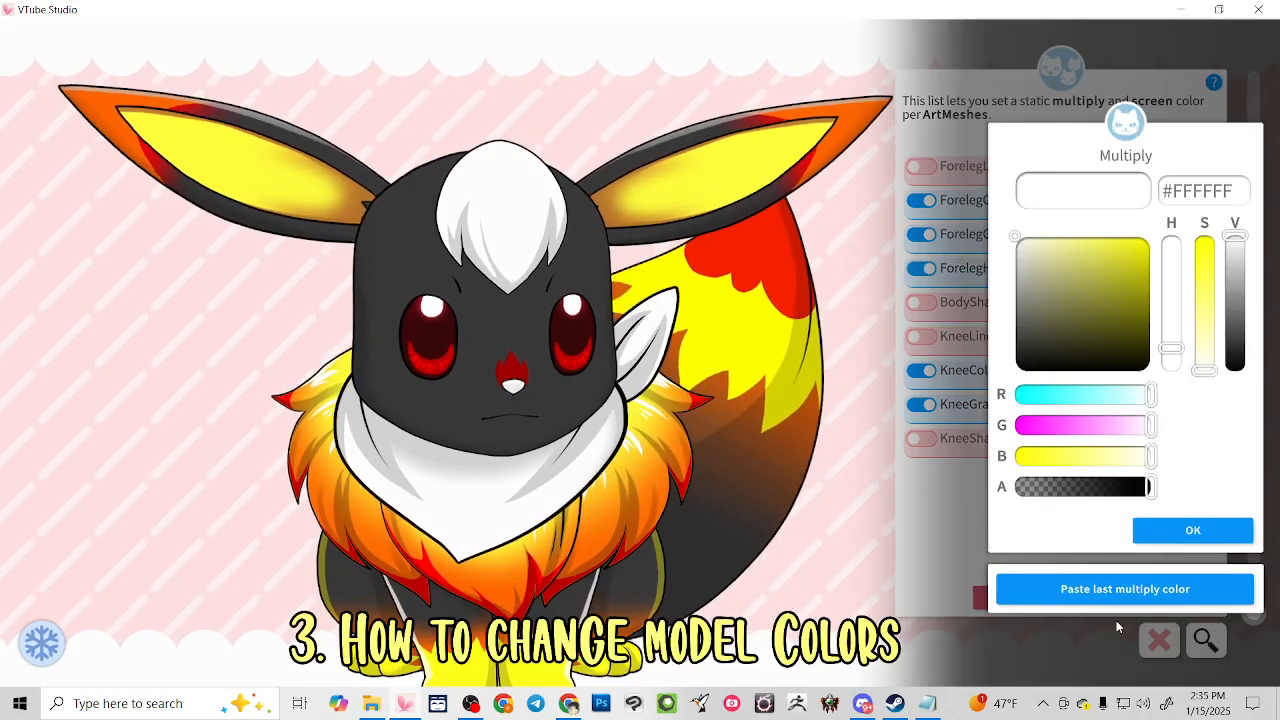
pyautogui.click(1125, 590)
pyautogui.click(1166, 531)
pyautogui.click(1147, 588)
pyautogui.click(1168, 534)
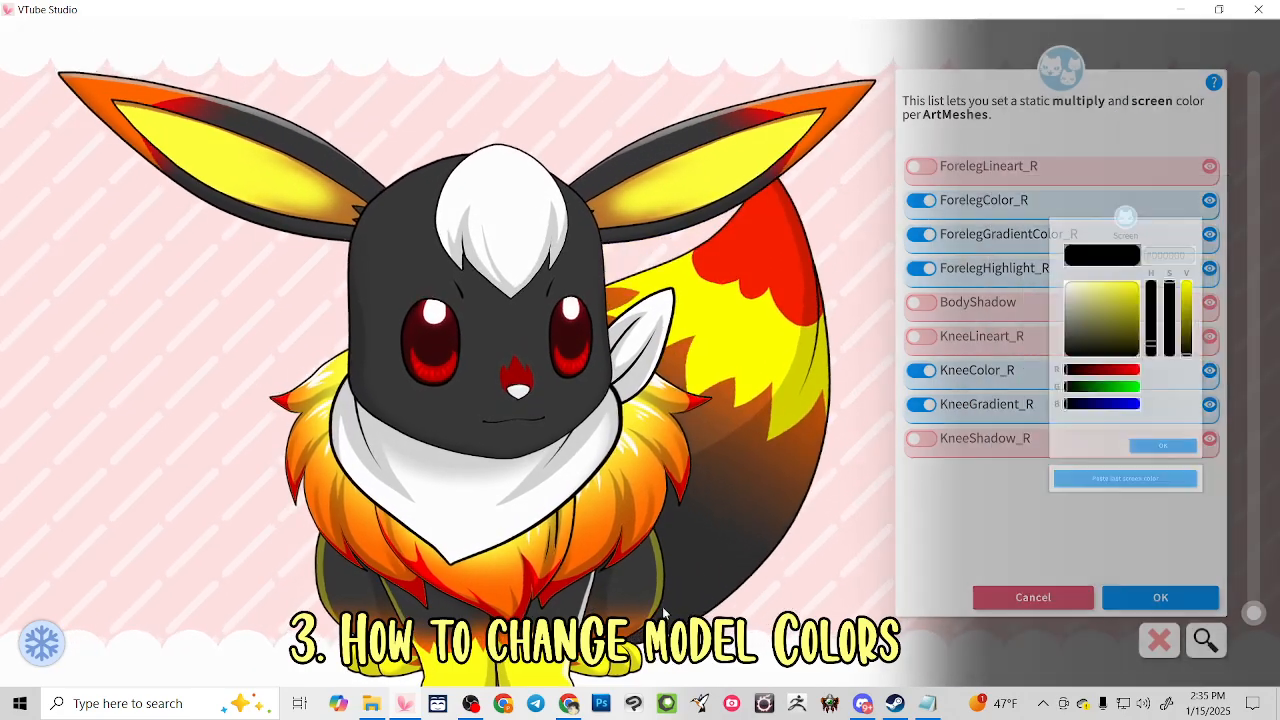
# Pick the tail-side foreleg's edge, enable ForelegHighlight_L, and reuse the last multiply and screen colors
pyautogui.click(592, 605)
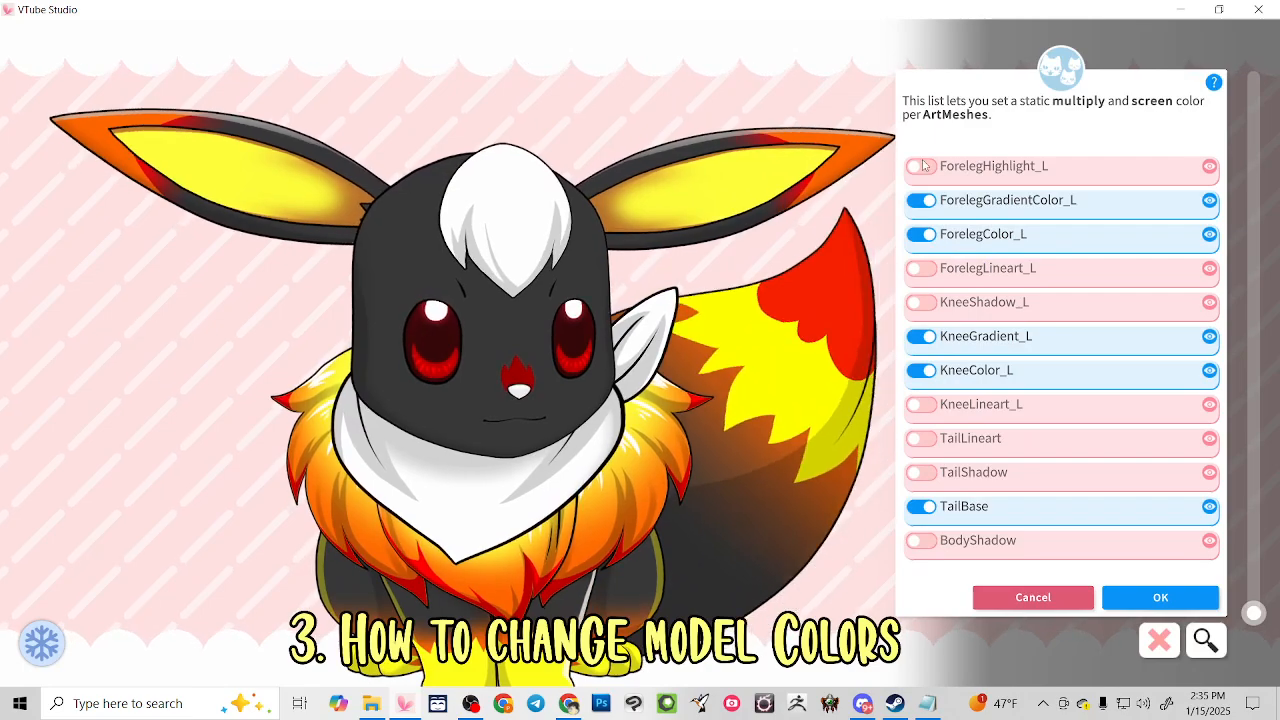
pyautogui.click(922, 166)
pyautogui.click(1133, 590)
pyautogui.click(1168, 532)
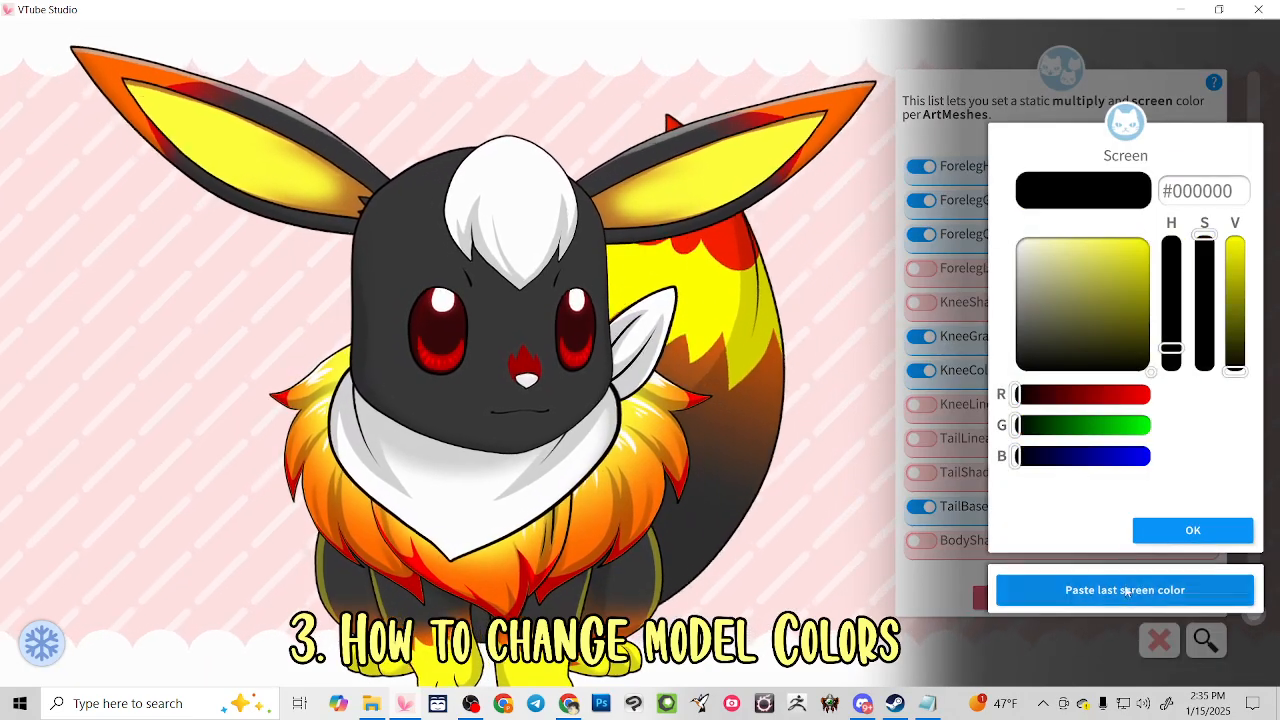
pyautogui.click(1125, 590)
pyautogui.click(1192, 530)
# Pick the tail-side ear's edge, open EarHighlight's colors, and reuse the last multiply color #FFFF00 and last screen color
pyautogui.click(668, 158)
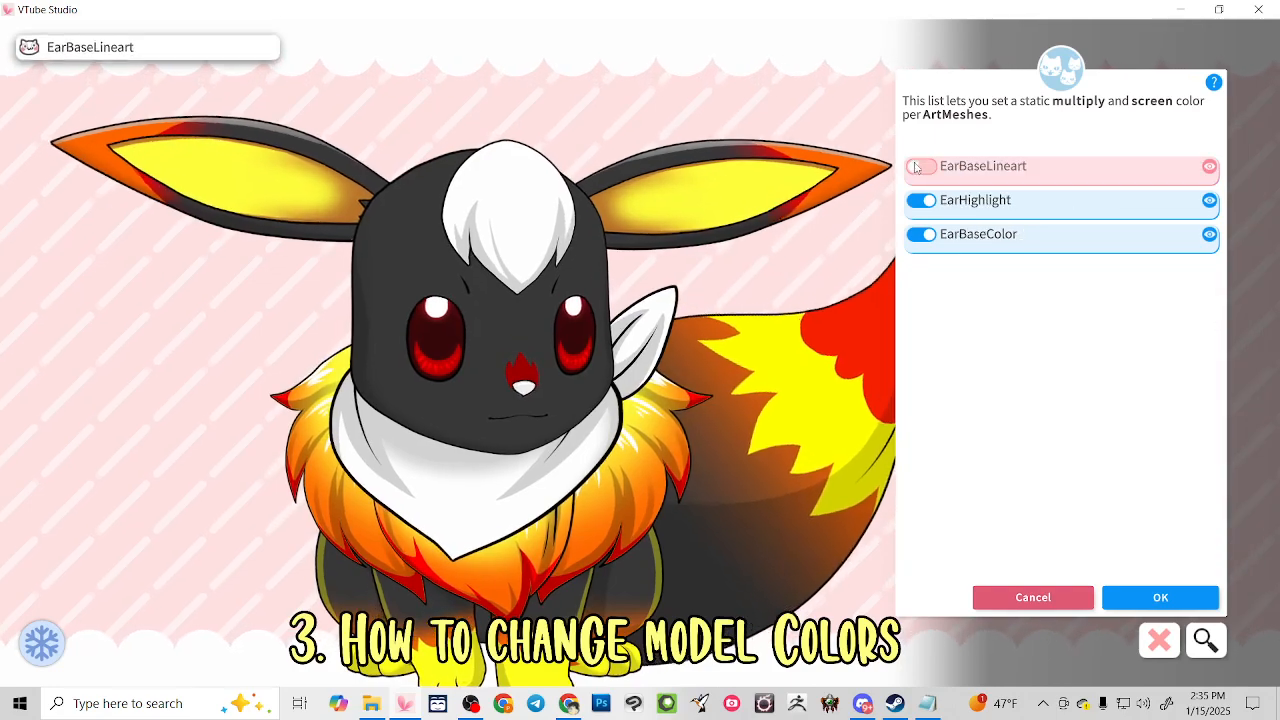
pyautogui.click(930, 204)
pyautogui.click(1121, 590)
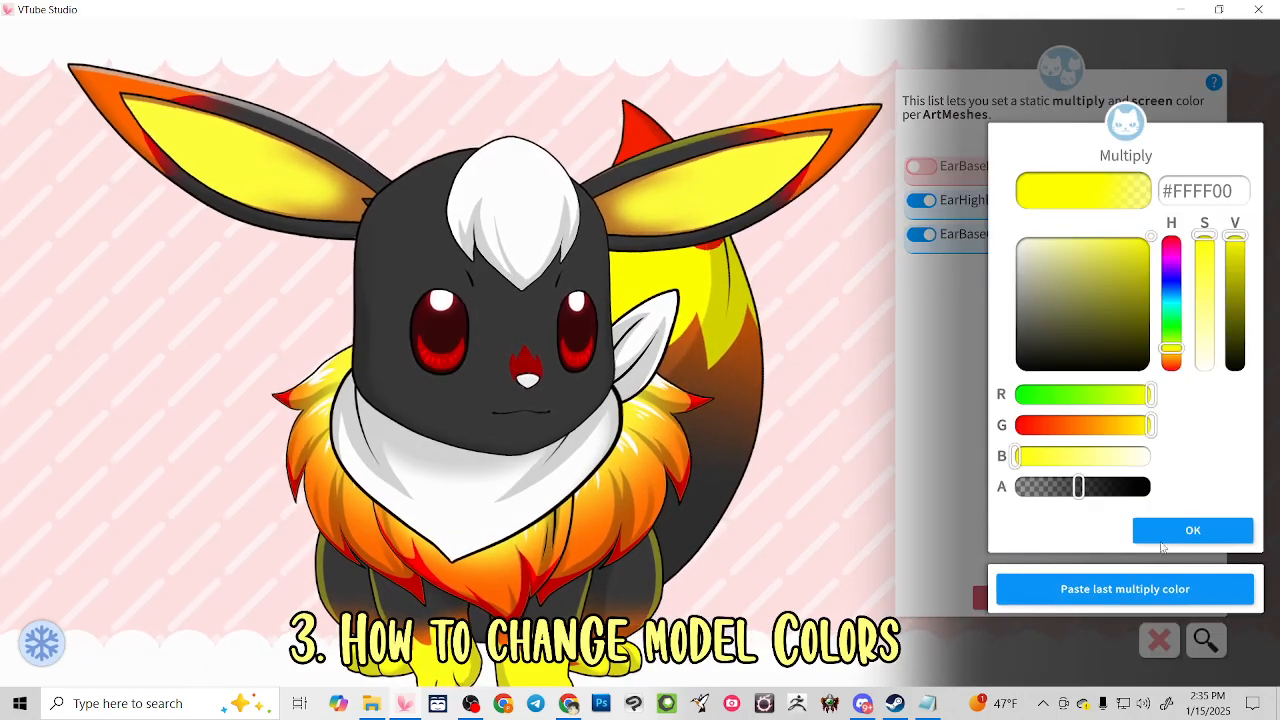
pyautogui.click(1163, 532)
pyautogui.click(1134, 580)
pyautogui.click(1139, 534)
# Pick the opposite ear's edge, open EarHighlight2's colors, and reuse the last multiply color #FFFF00 and last screen color
pyautogui.click(186, 140)
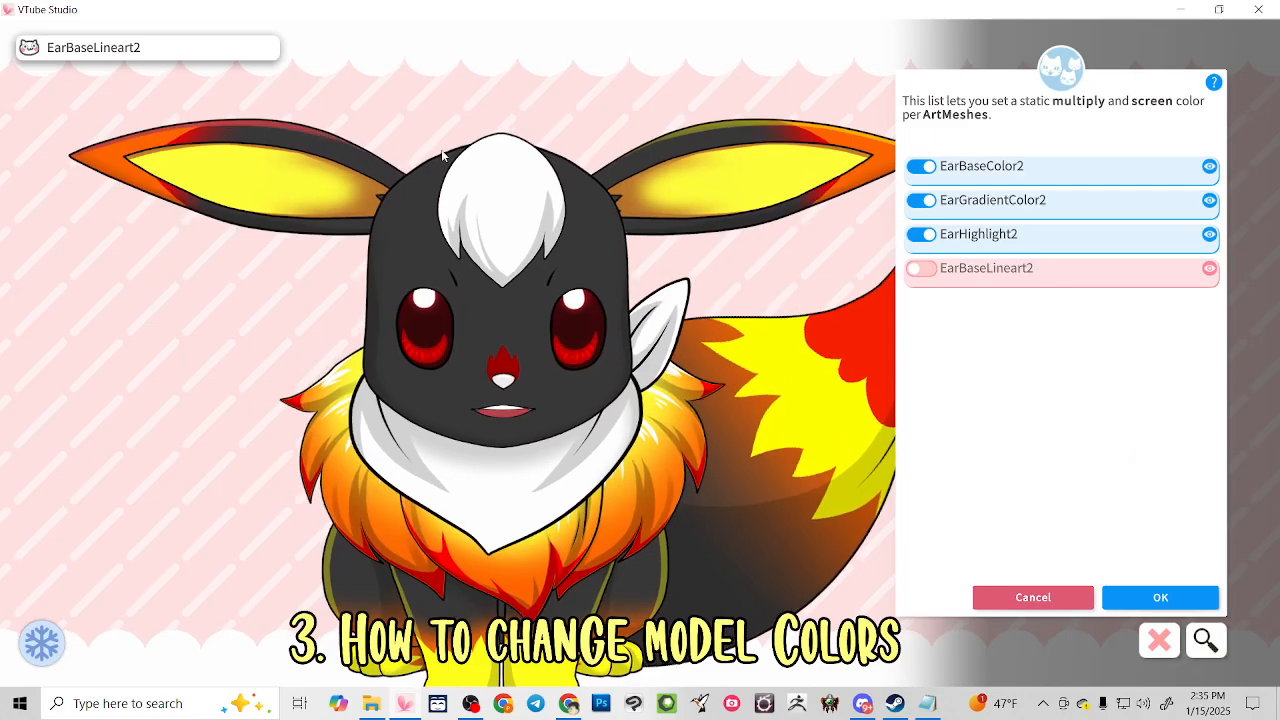
pyautogui.click(958, 236)
pyautogui.click(1150, 591)
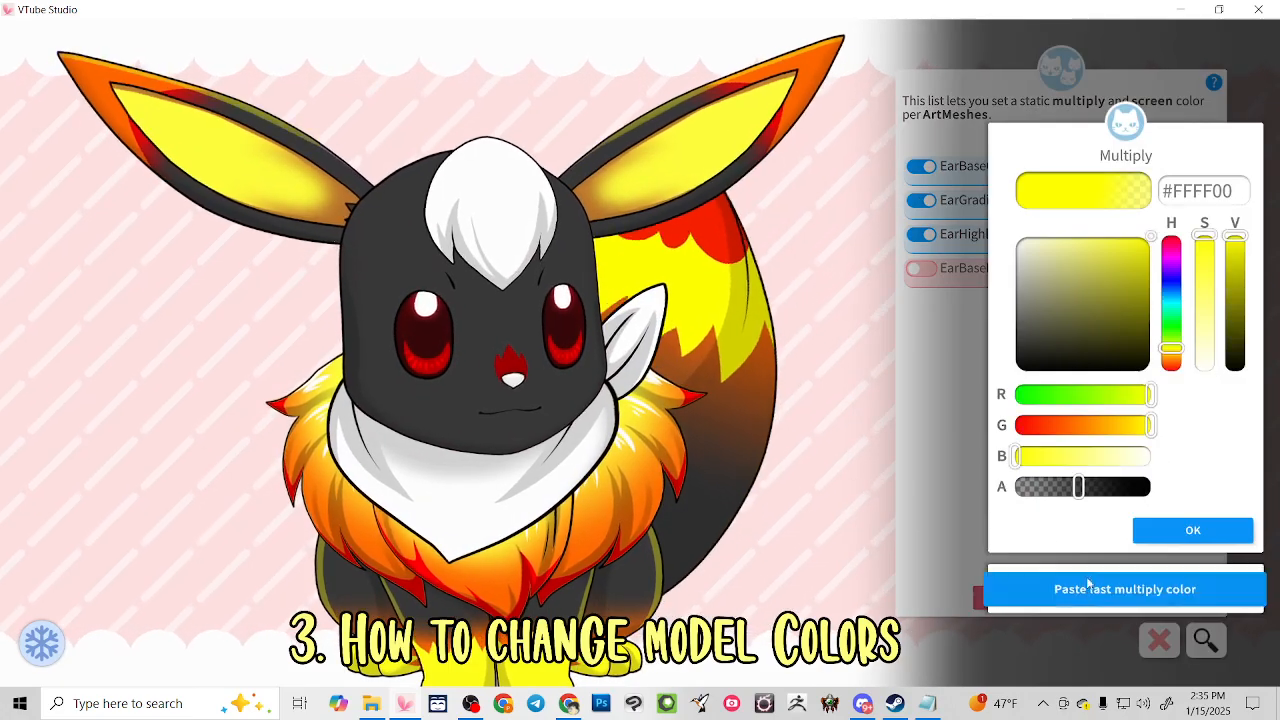
pyautogui.click(1145, 540)
pyautogui.click(1125, 590)
pyautogui.click(1193, 530)
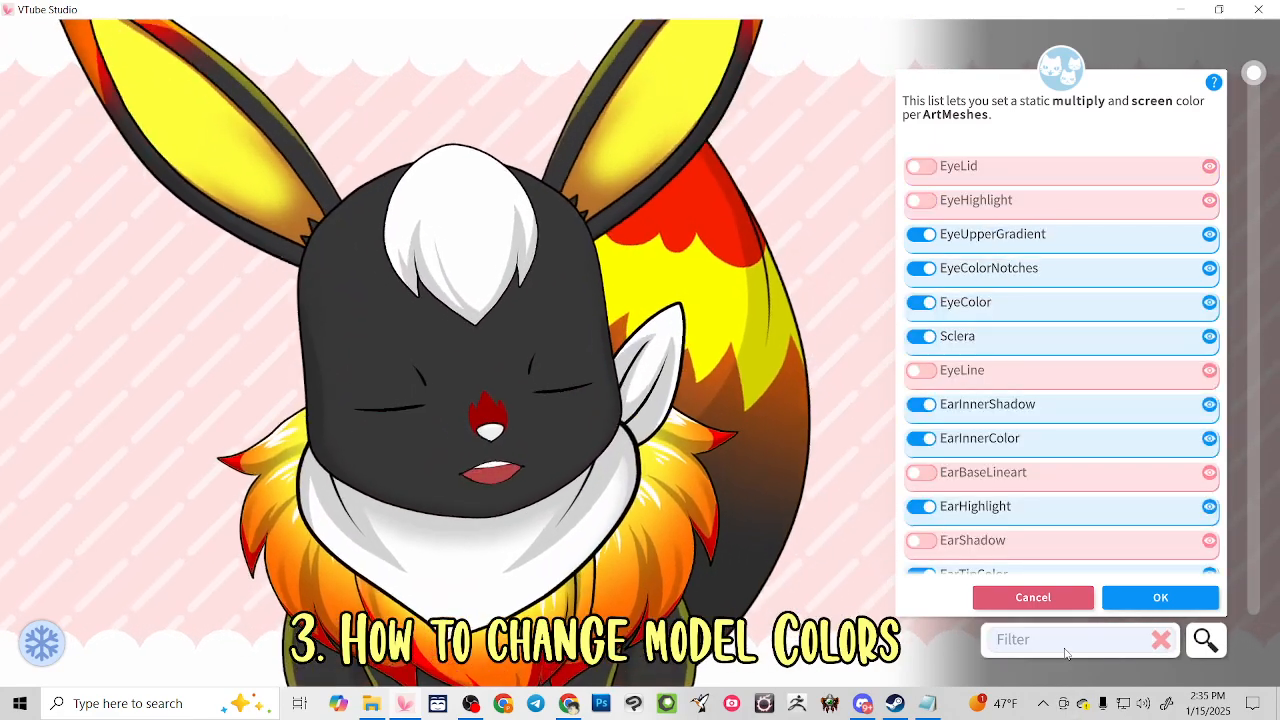
# Filter the ArtMesh list by "hairtuft" and find the entry for the head tuft's base color
pyautogui.write('hairtuft')
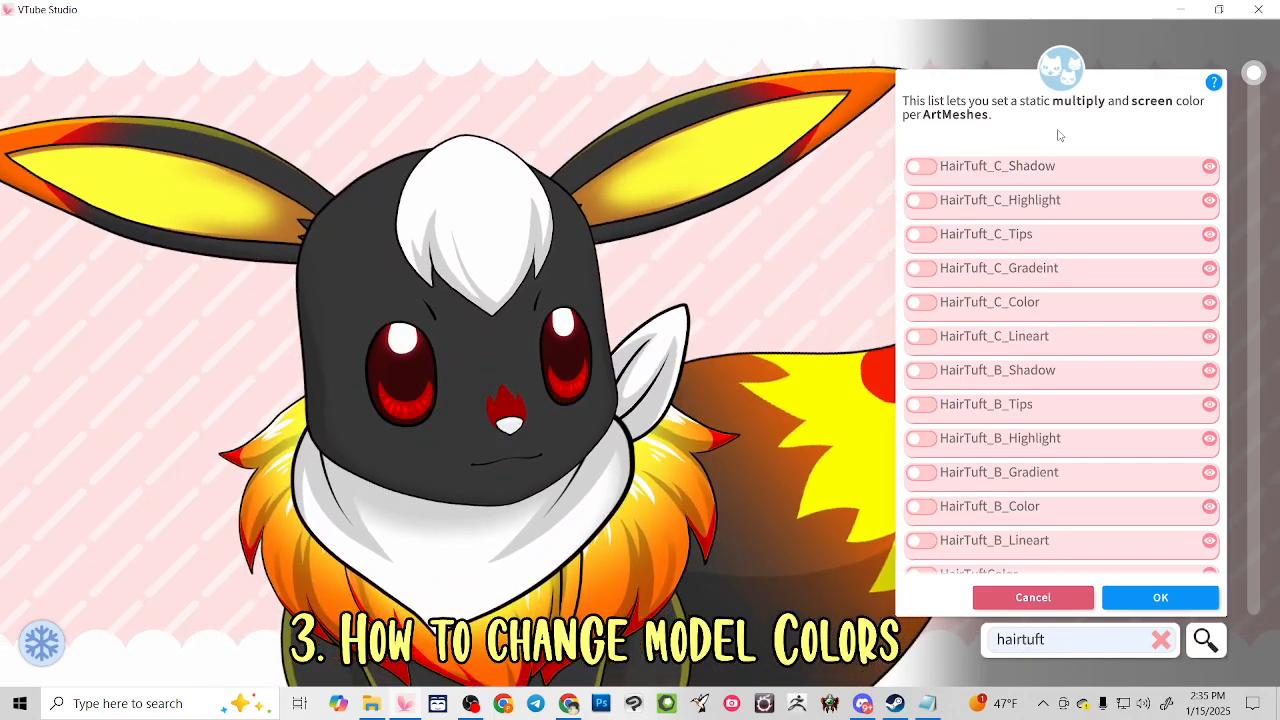
pyautogui.scroll(-2, 1040, 450)
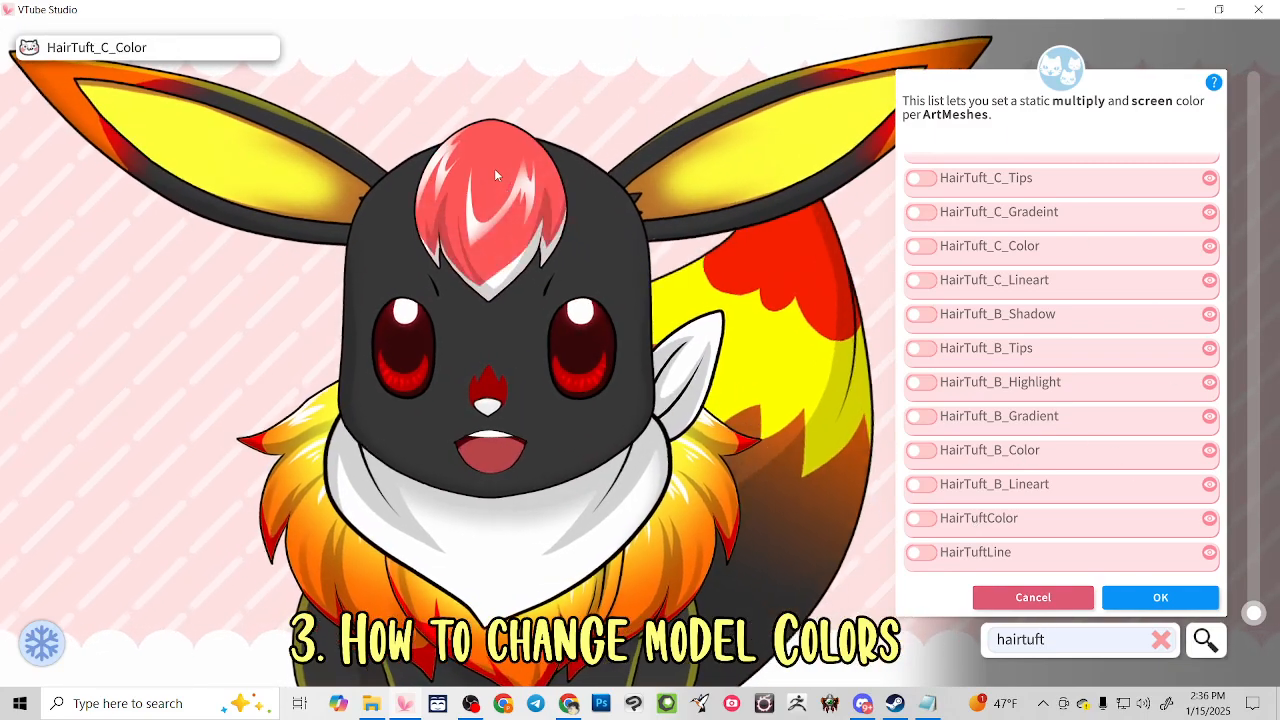
# Set the multiply color of the HairTuft_C_Color ArtMesh to bright yellow #FFFF00
pyautogui.scroll(2, 1087, 318)
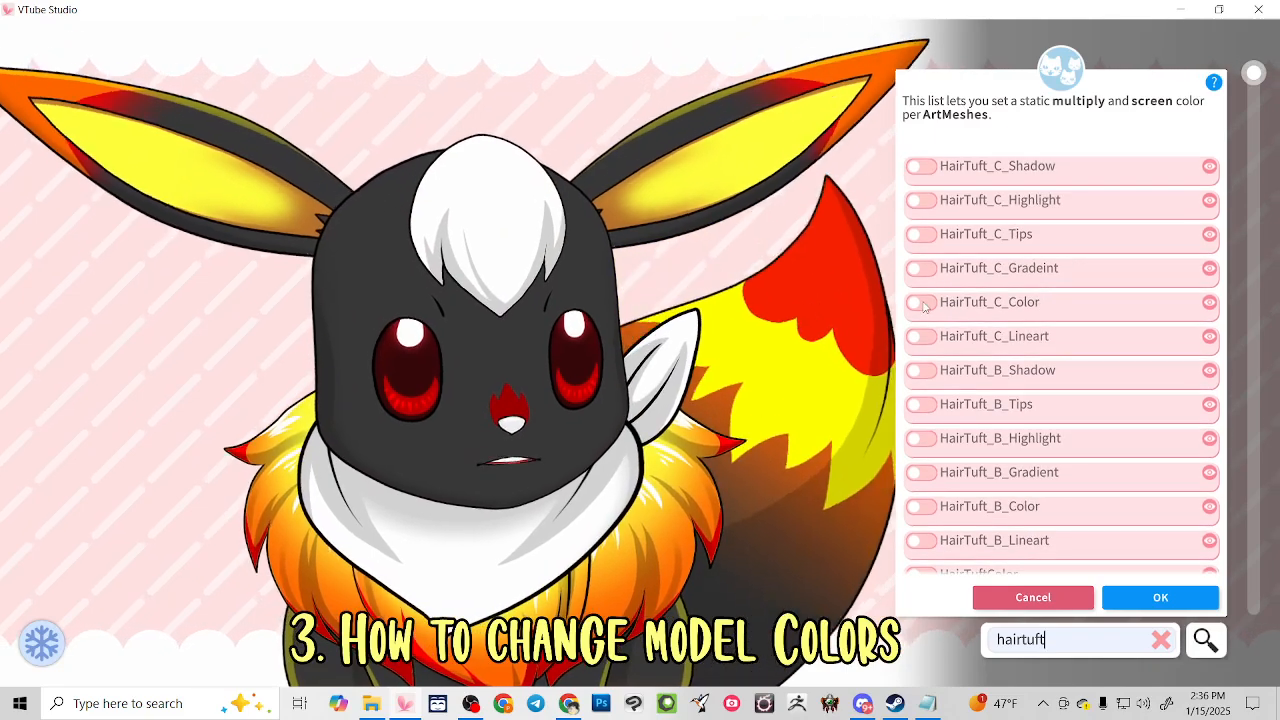
pyautogui.click(975, 305)
pyautogui.moveTo(1204, 368); pyautogui.dragTo(1190, 230)
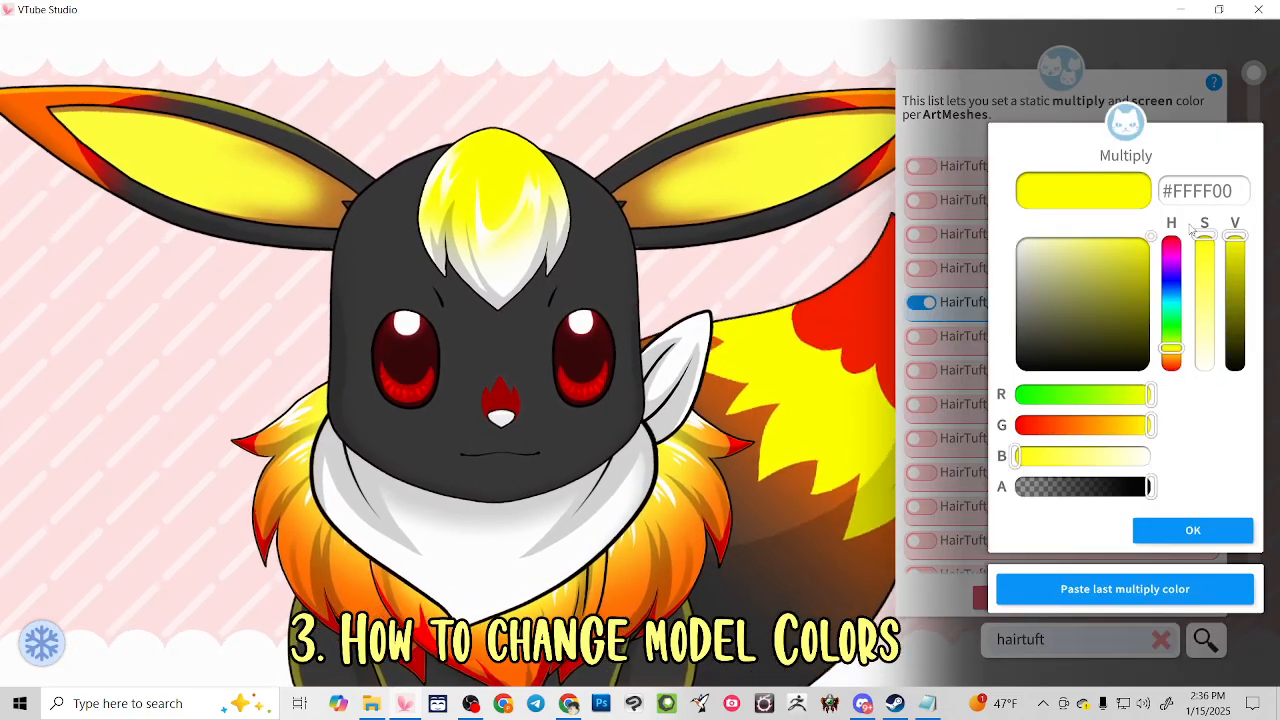
pyautogui.click(1222, 525)
pyautogui.click(1200, 530)
# Set the multiply color of the HairTuft_C_Gradeint ArtMesh to orange by lowering green to about half and blue to zero
pyautogui.click(957, 275)
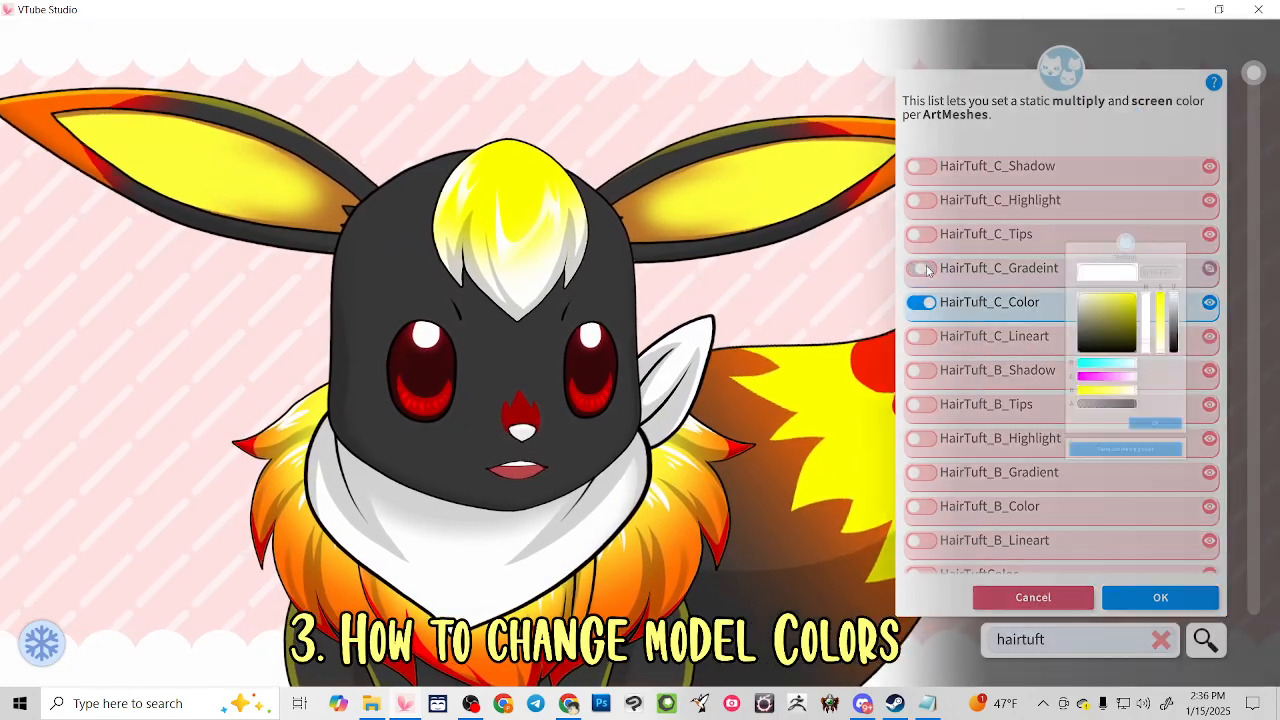
pyautogui.click(1087, 425)
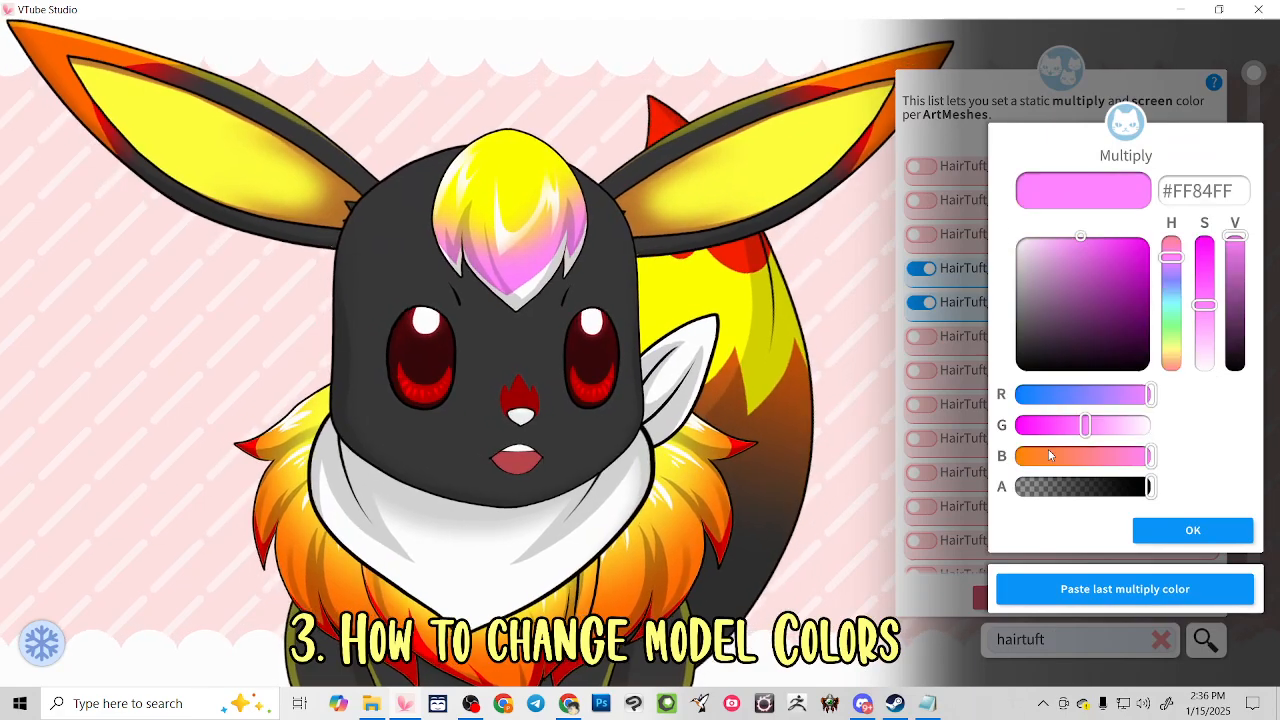
pyautogui.moveTo(1049, 455); pyautogui.dragTo(1016, 456)
pyautogui.click(1193, 530)
pyautogui.click(1185, 492)
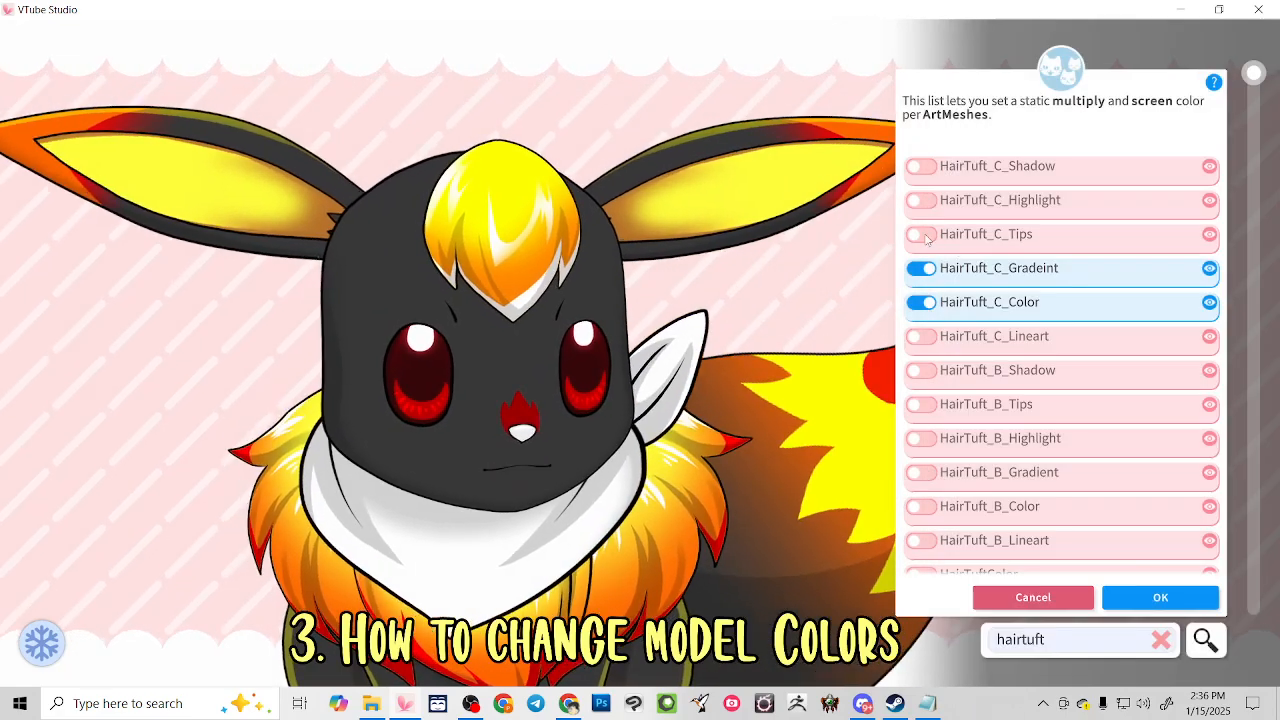
# Set the multiply color of the HairTuft_C_Tips ArtMesh to pure red
pyautogui.click(922, 235)
pyautogui.moveTo(1033, 426); pyautogui.dragTo(1013, 426)
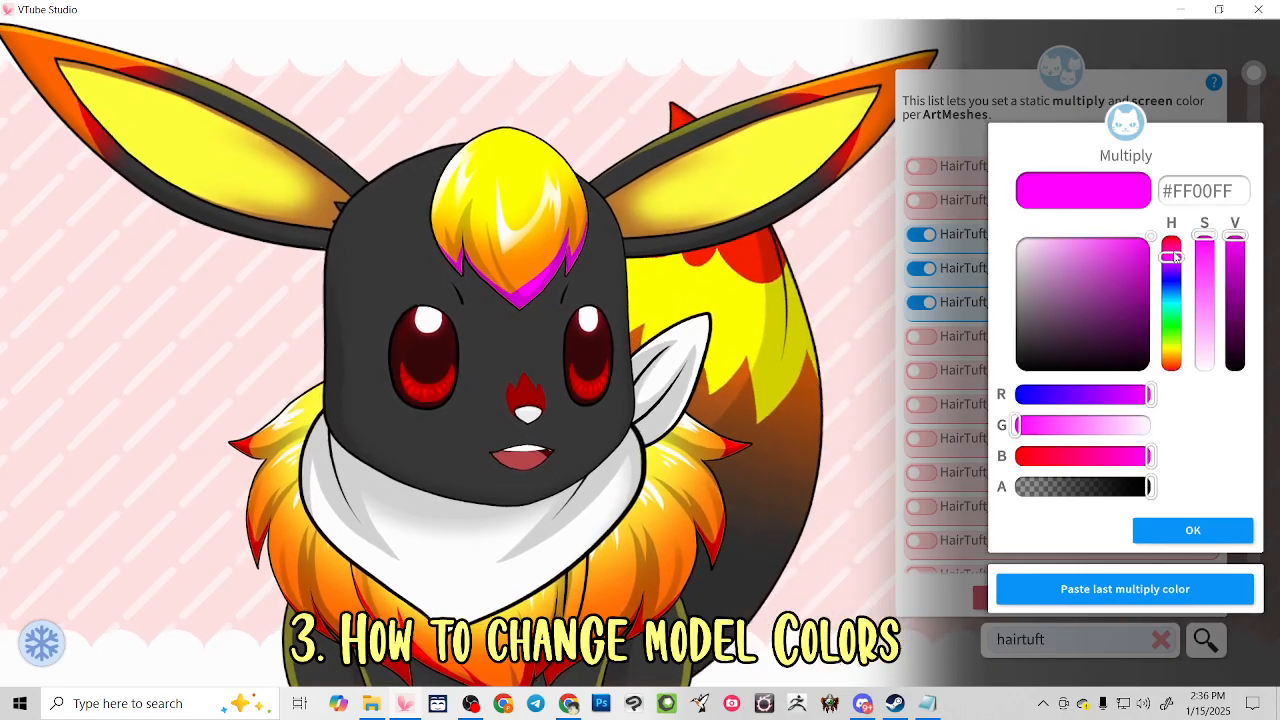
pyautogui.moveTo(1174, 257); pyautogui.dragTo(1174, 233)
pyautogui.click(1196, 535)
pyautogui.click(1196, 533)
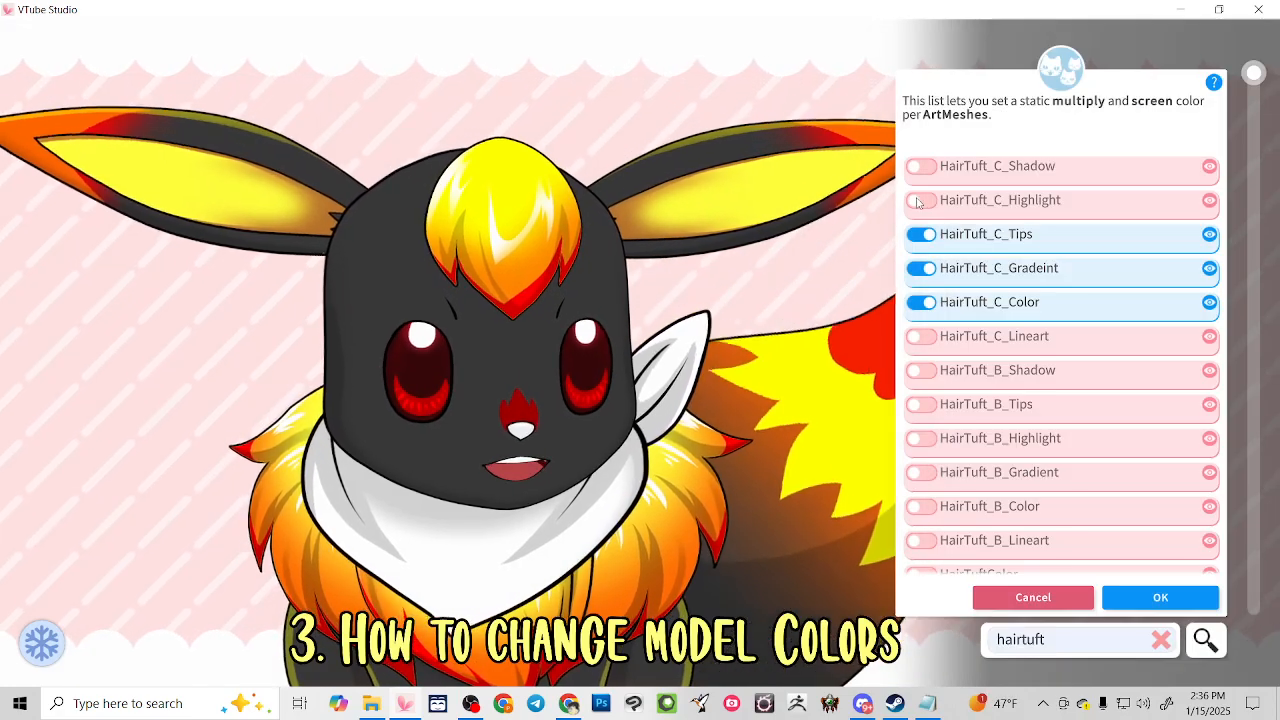
# Set the multiply color of the HairTuft_C_Highlight ArtMesh to pale yellow #FFFFC4
pyautogui.click(917, 202)
pyautogui.moveTo(1112, 278); pyautogui.dragTo(1233, 190)
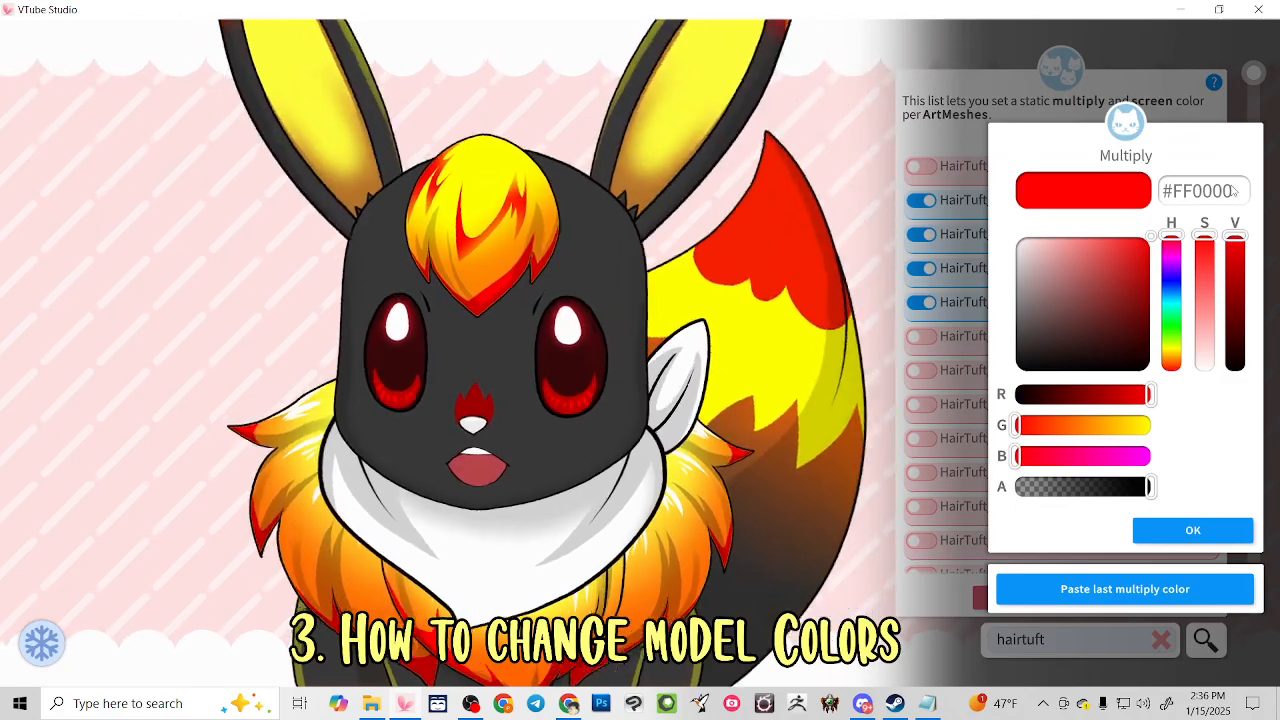
pyautogui.moveTo(1134, 426); pyautogui.dragTo(1217, 425)
pyautogui.moveTo(1084, 312); pyautogui.dragTo(1048, 184)
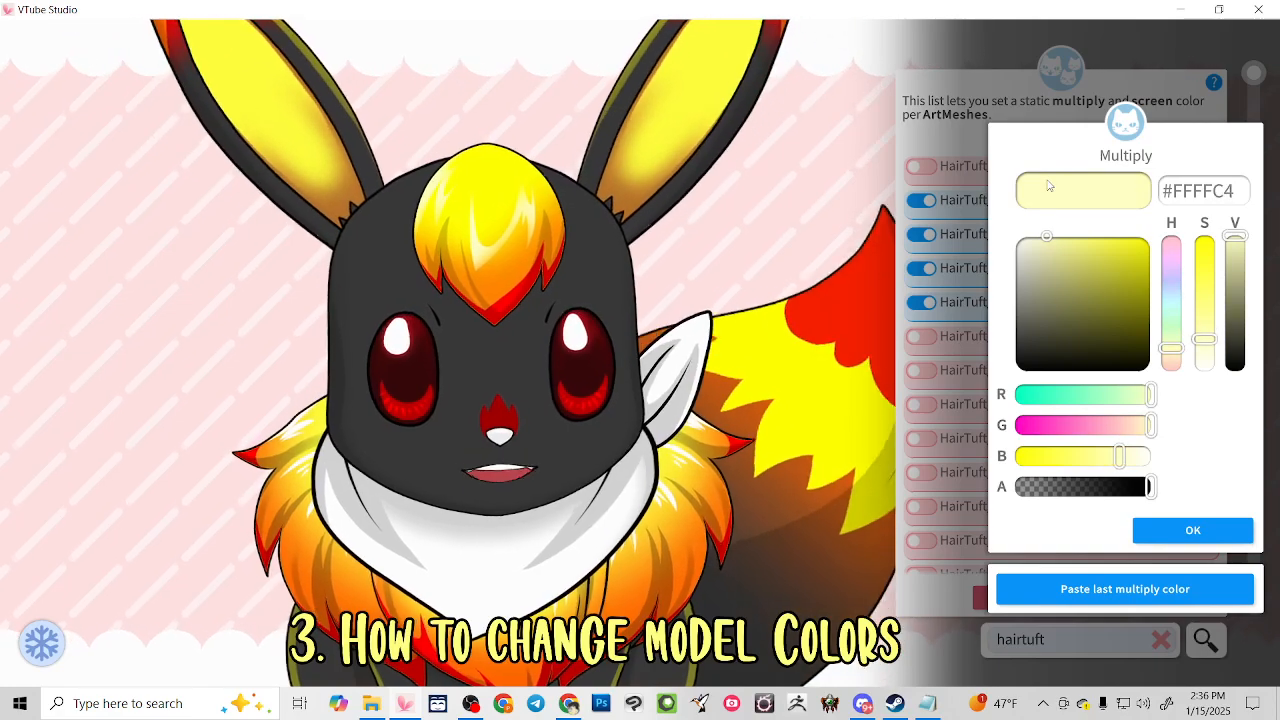
pyautogui.click(1193, 531)
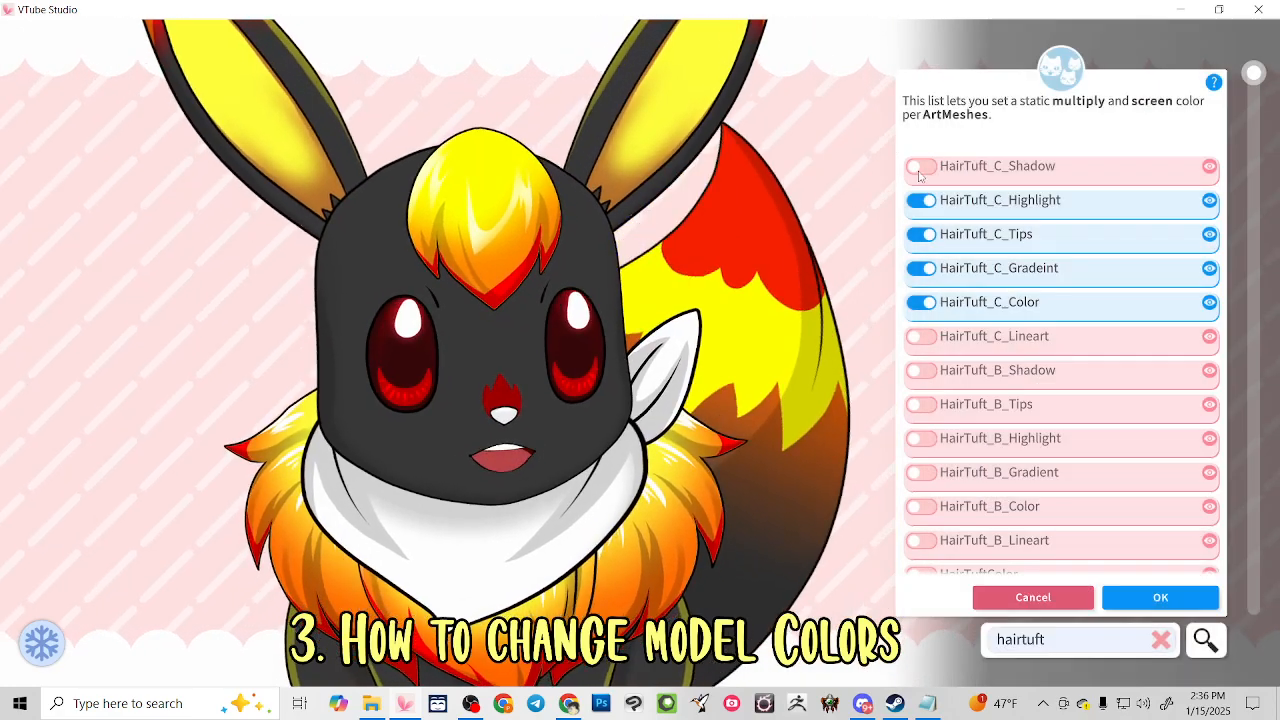
# Set the multiply color of the HairTuft_C_Shadow ArtMesh to light pink #FFB1FF
pyautogui.click(919, 170)
pyautogui.click(1073, 426)
pyautogui.moveTo(1076, 428); pyautogui.dragTo(1141, 432)
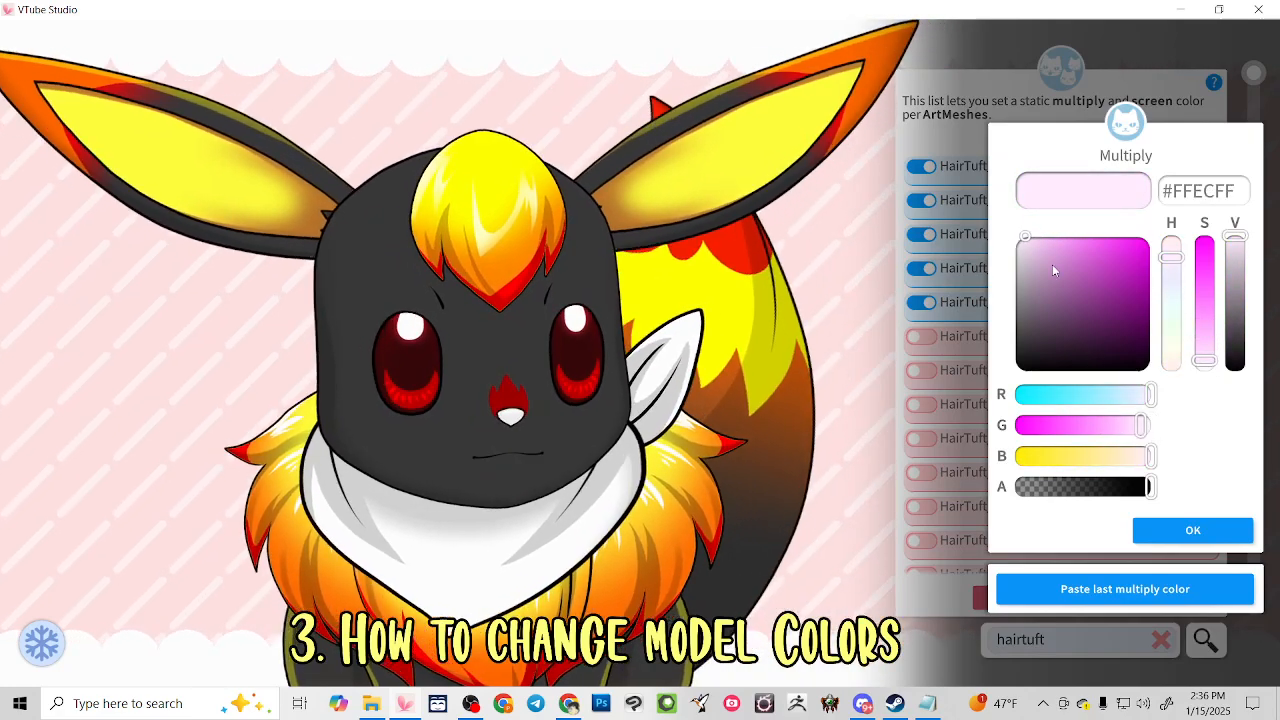
pyautogui.moveTo(1051, 264); pyautogui.dragTo(1059, 216)
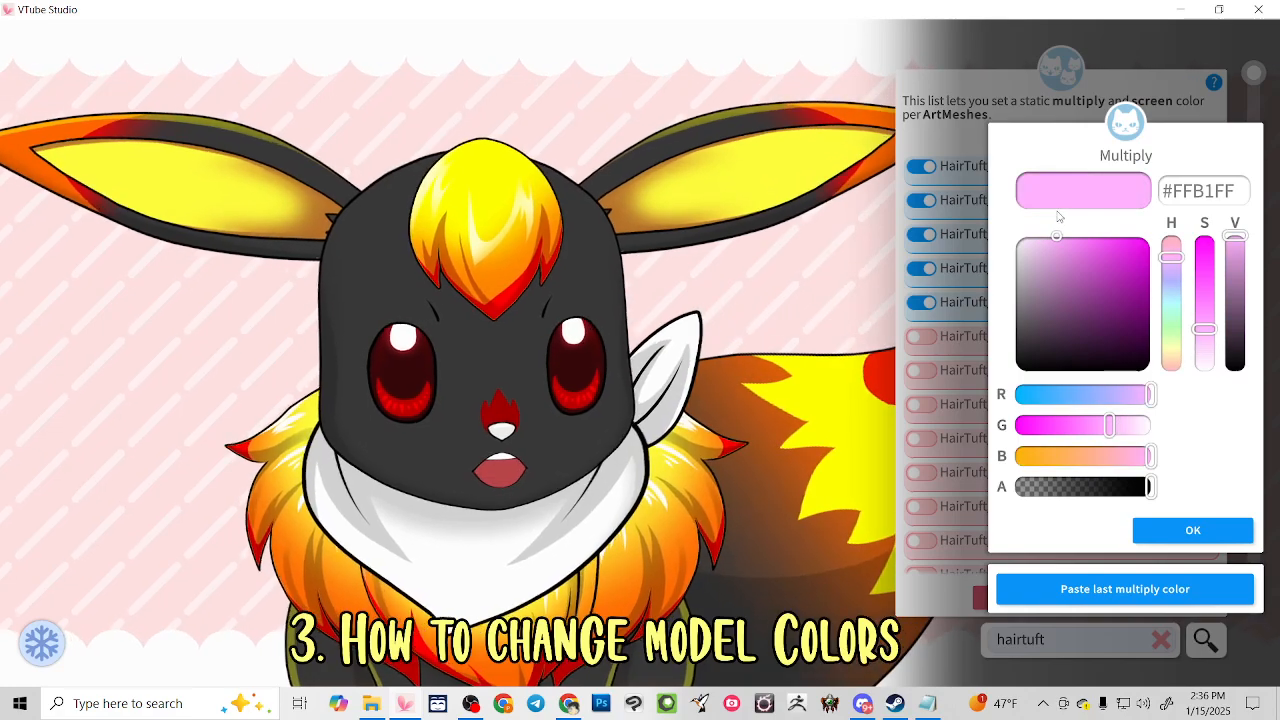
pyautogui.click(1200, 531)
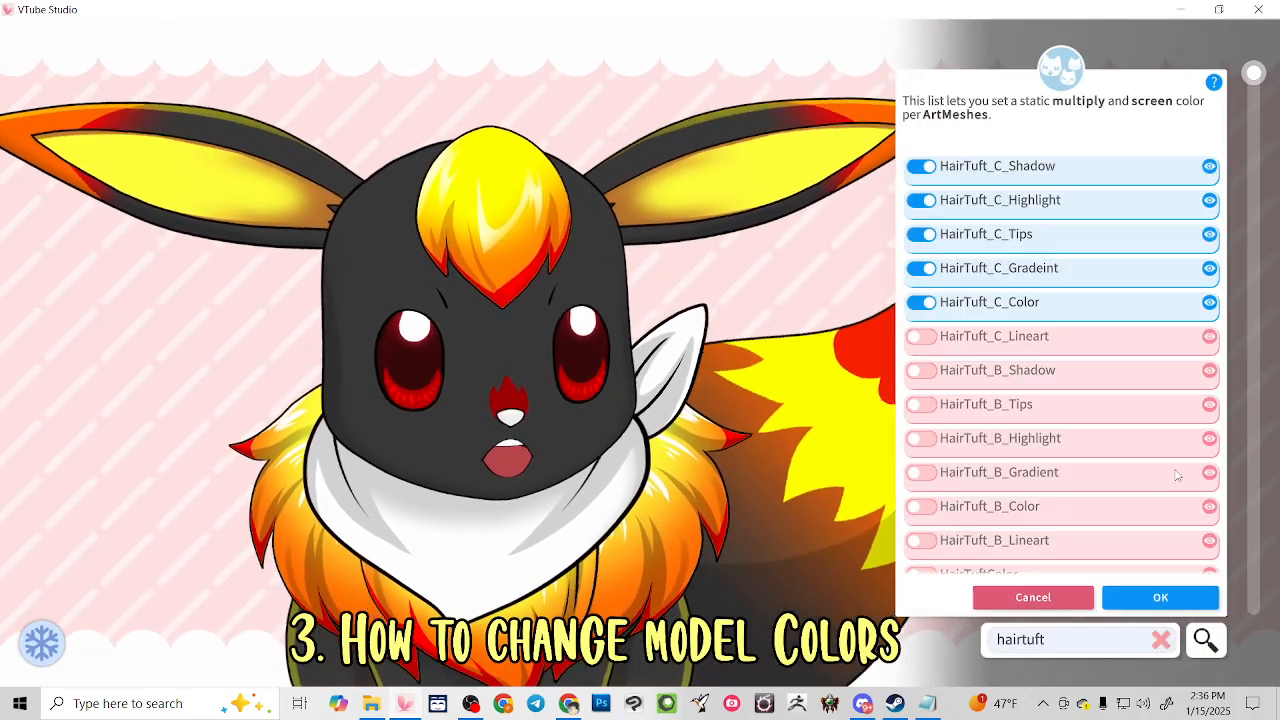
# Pick the model's head and open and accept the HeadBaseColor multiply color, making #383838 the last-used color
pyautogui.scroll(-2, 966, 355)
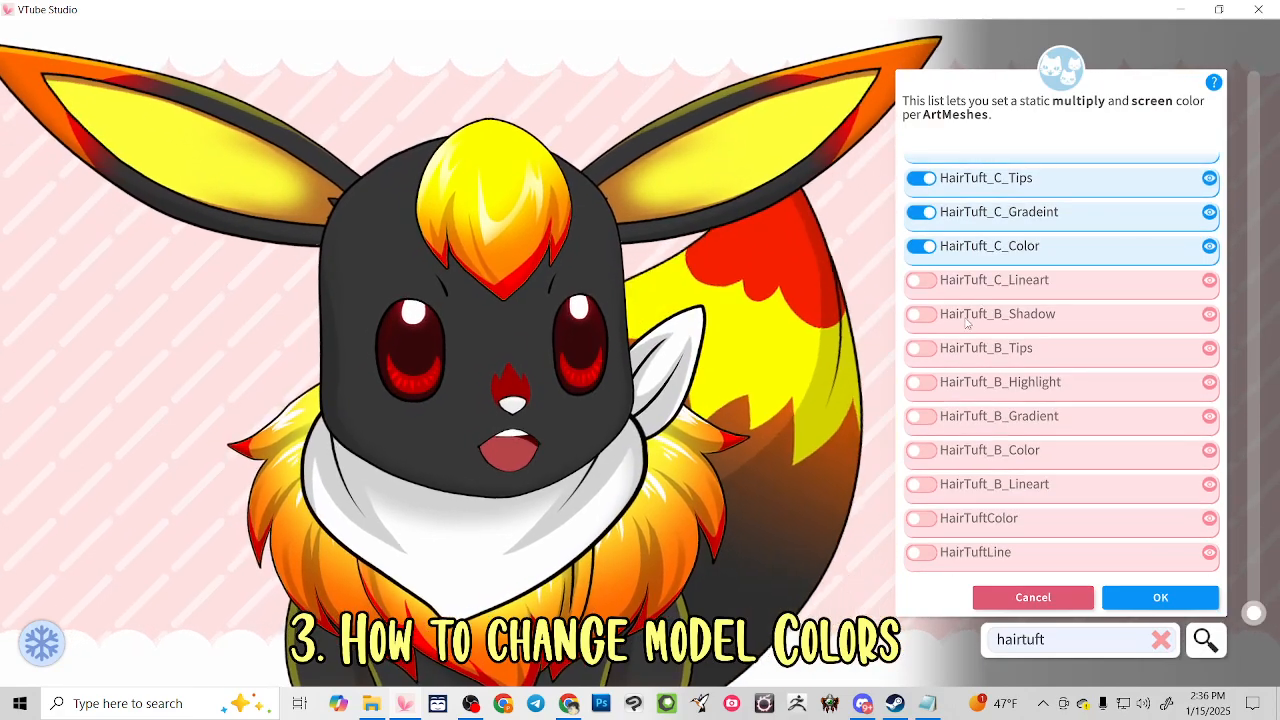
pyautogui.scroll(-2, 1008, 426)
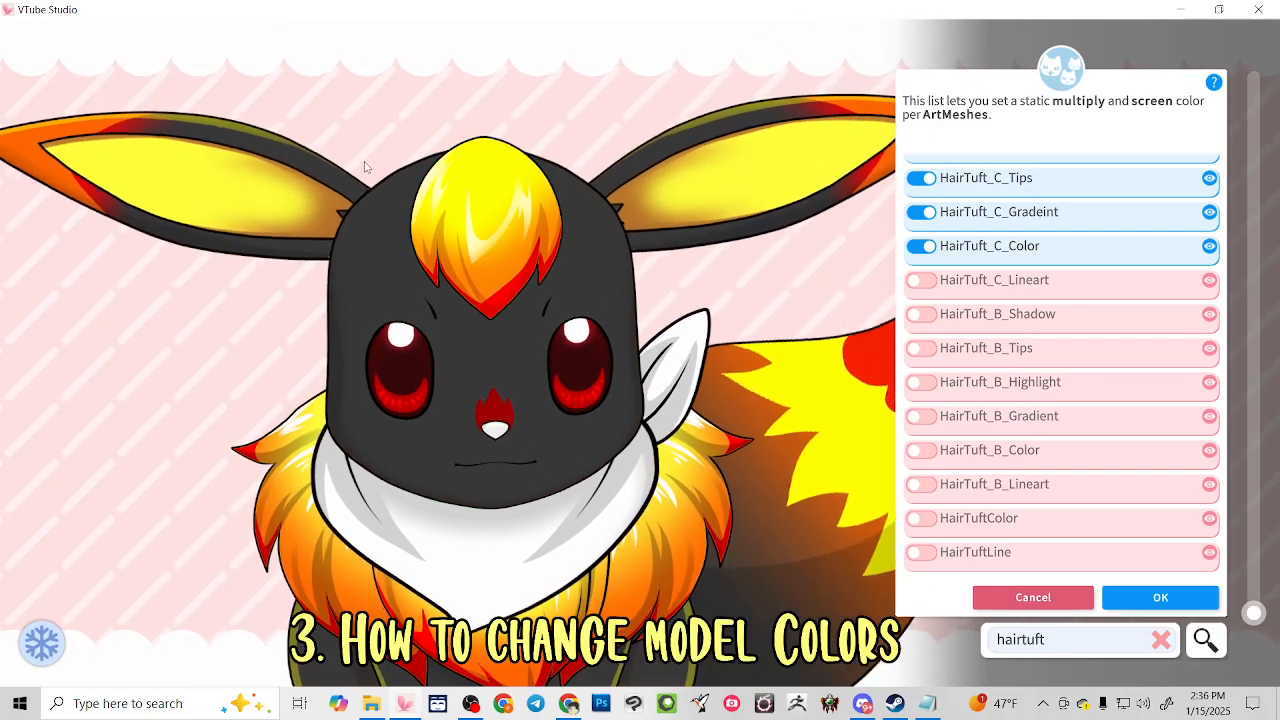
pyautogui.click(370, 243)
pyautogui.click(1022, 172)
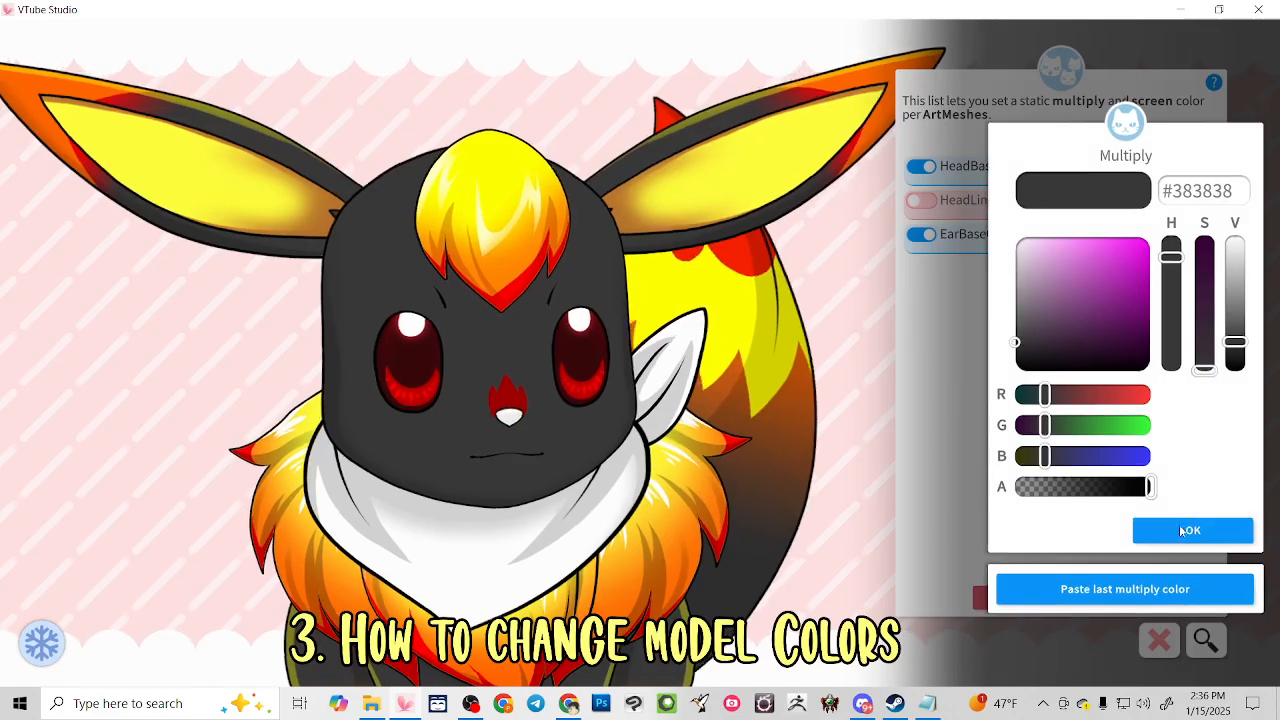
pyautogui.click(1158, 531)
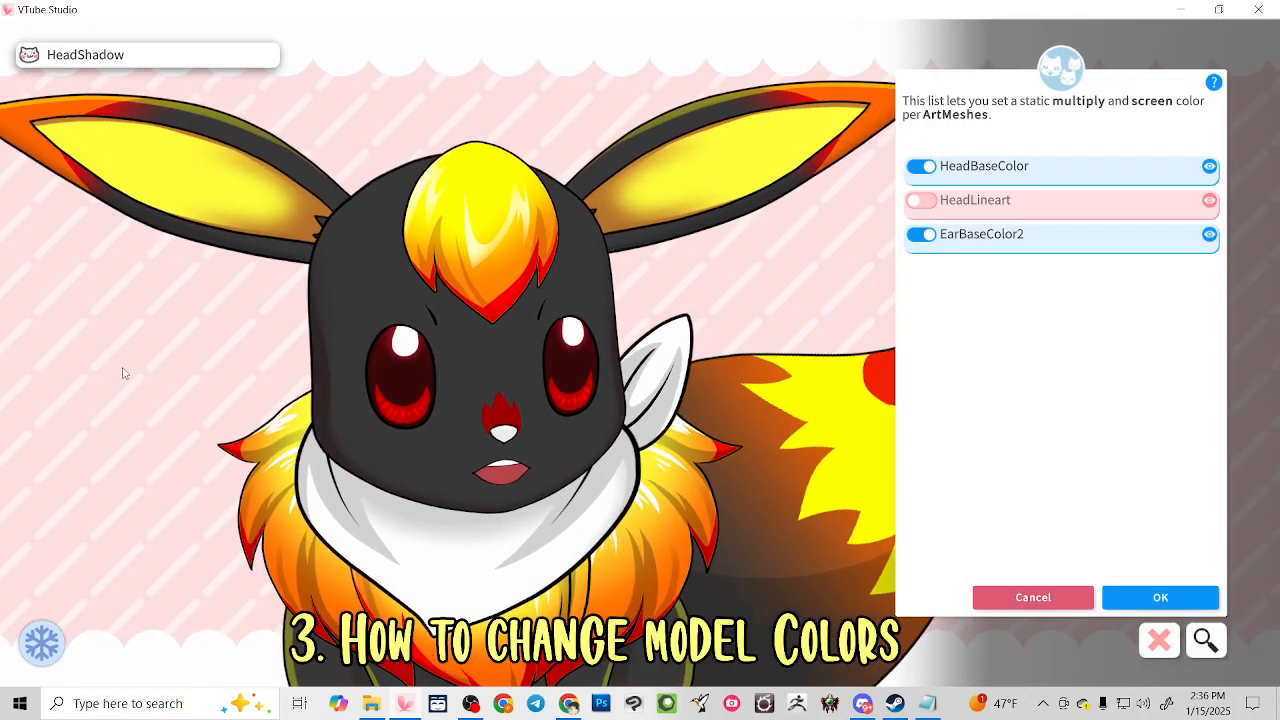
# Filter the ArtMeshes by "hairtuft" and paste the last multiply color onto HairTuftColor
pyautogui.click(130, 364)
pyautogui.click(1036, 644)
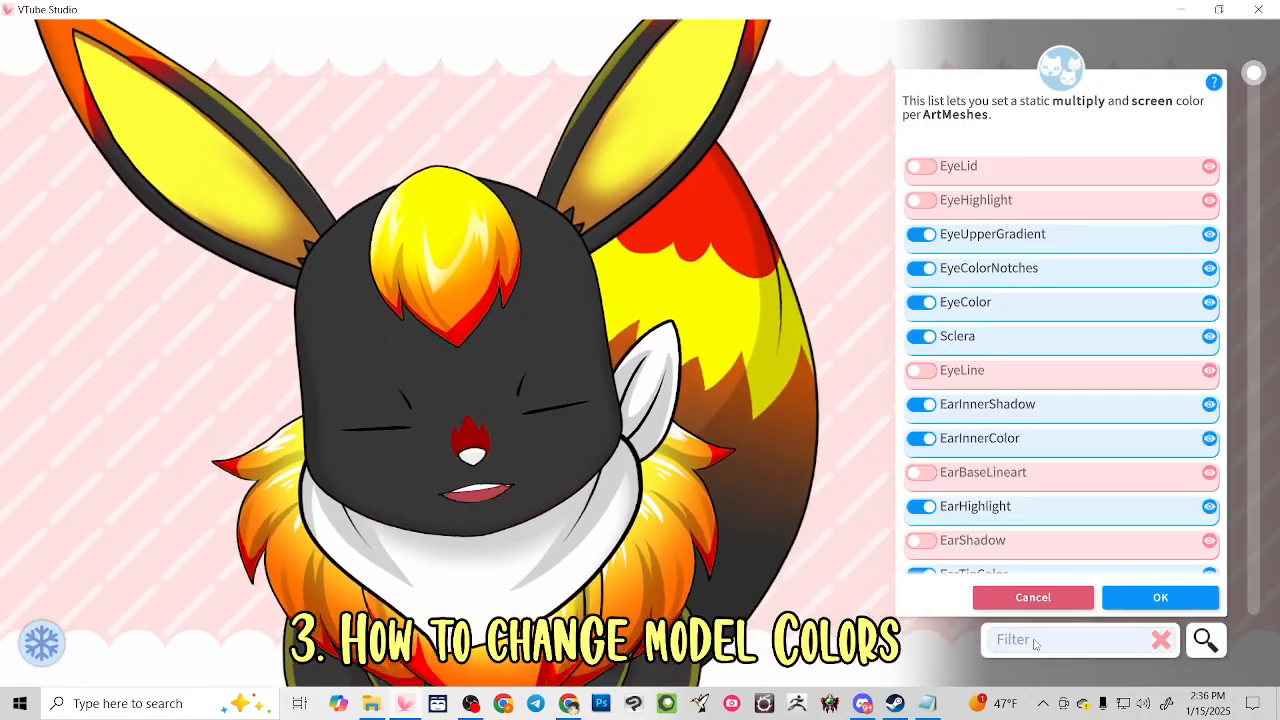
pyautogui.write('hairtuft')
pyautogui.scroll(-1, 1065, 518)
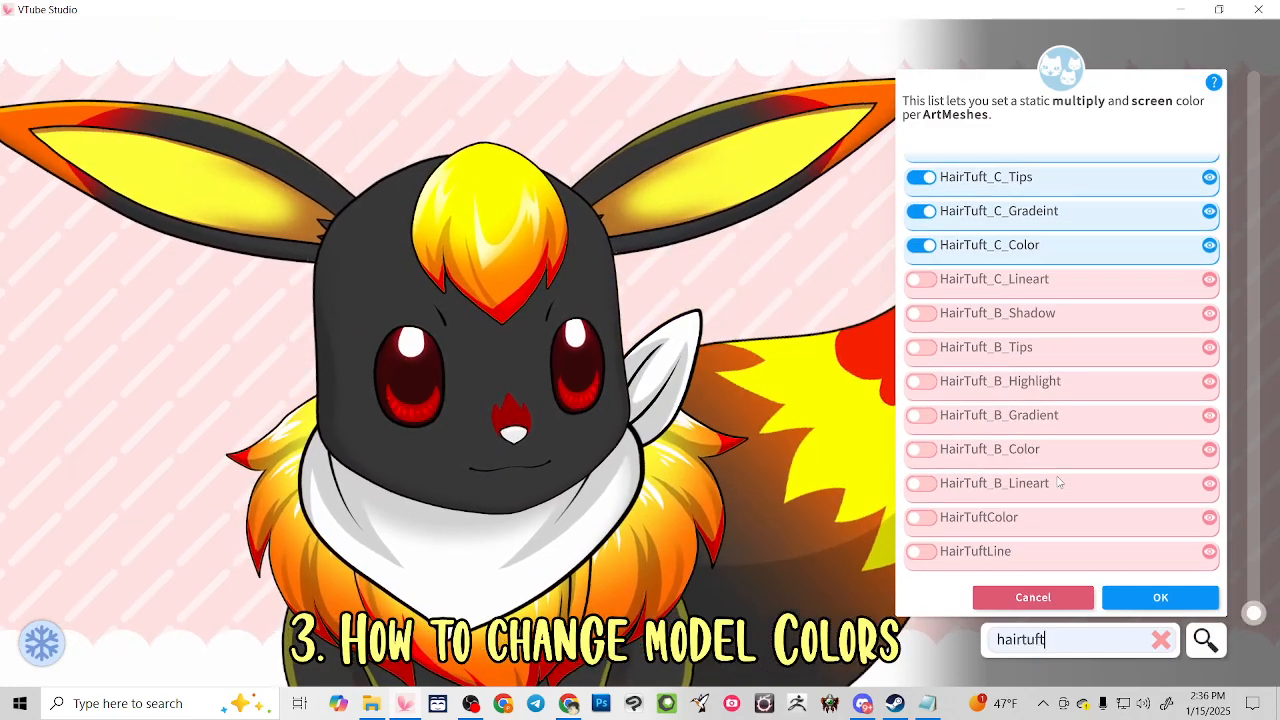
pyautogui.click(926, 520)
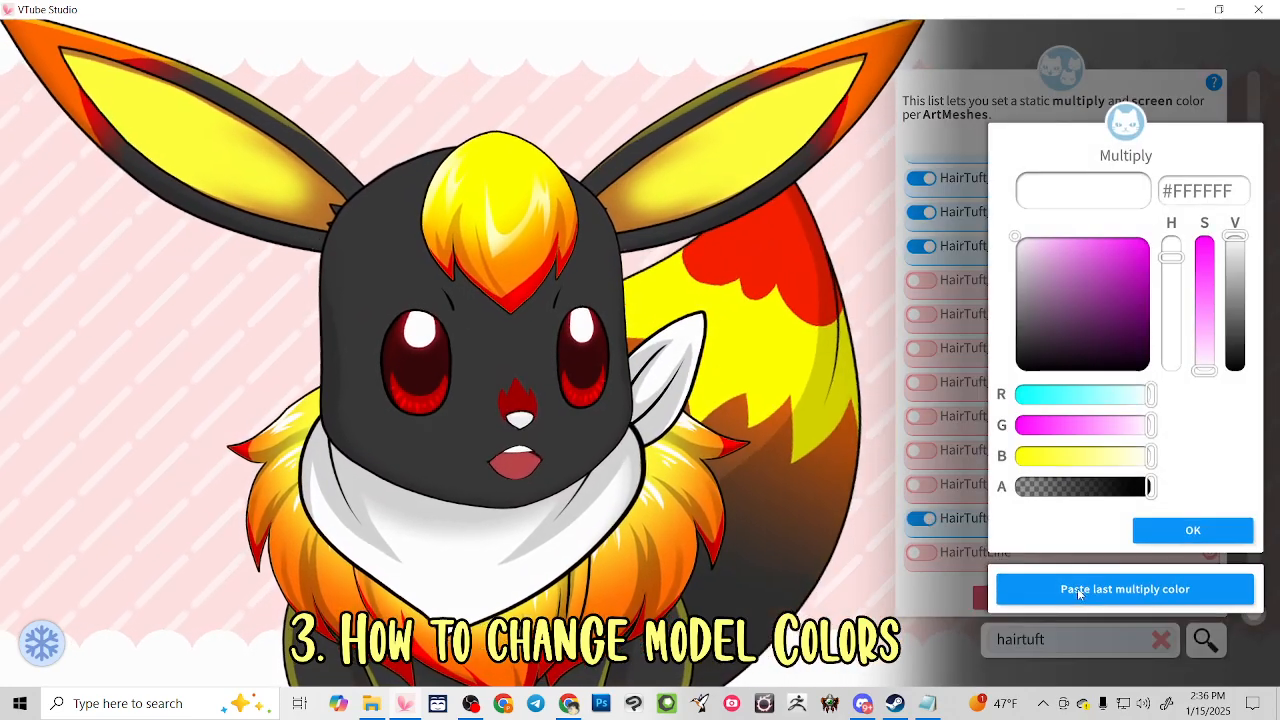
pyautogui.click(1077, 588)
pyautogui.click(1178, 534)
pyautogui.click(1176, 538)
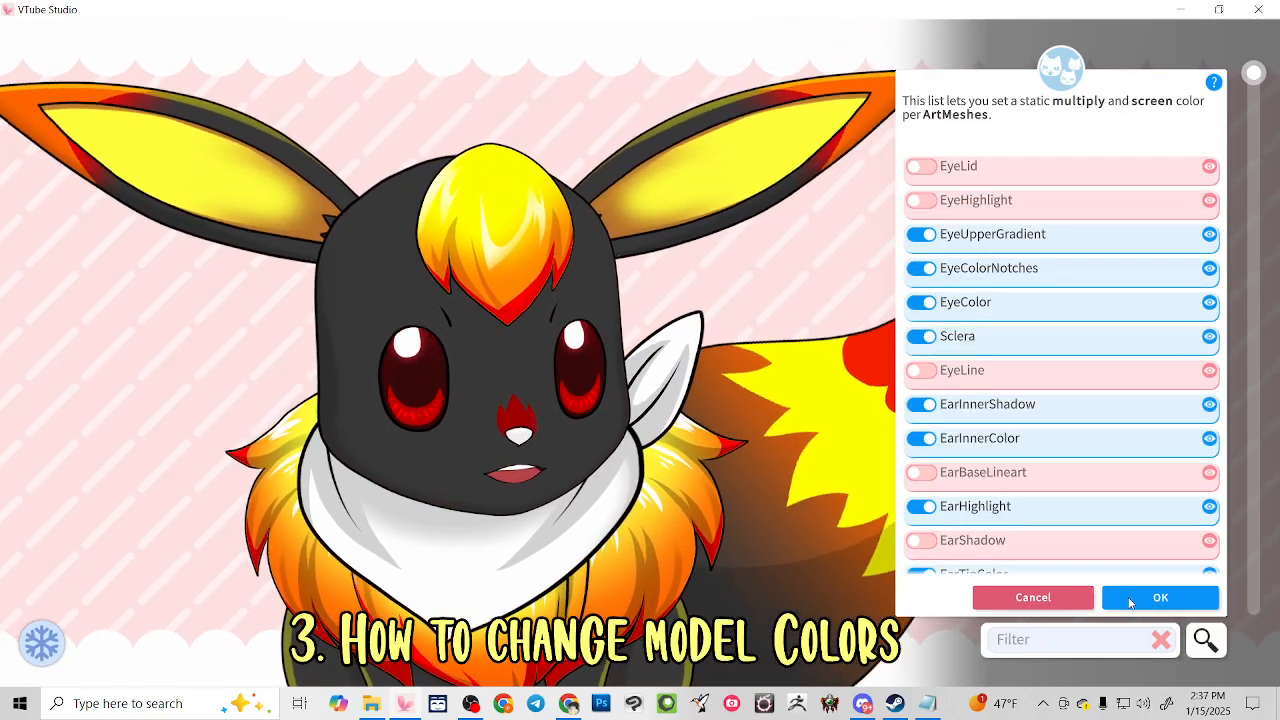
# Pick the model's nose, set the NoseColor multiply color to black #000000, and accept the ArtMesh color changes
pyautogui.click(518, 425)
pyautogui.click(918, 200)
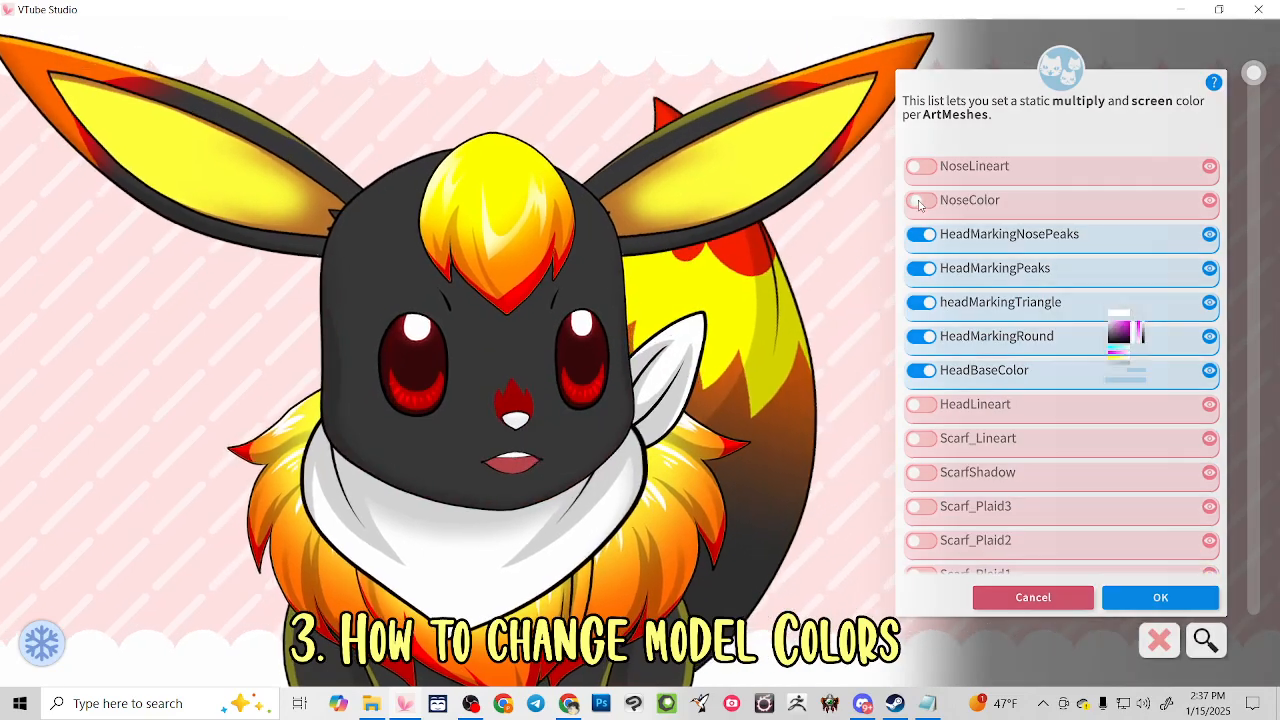
pyautogui.moveTo(1077, 337); pyautogui.dragTo(1016, 372)
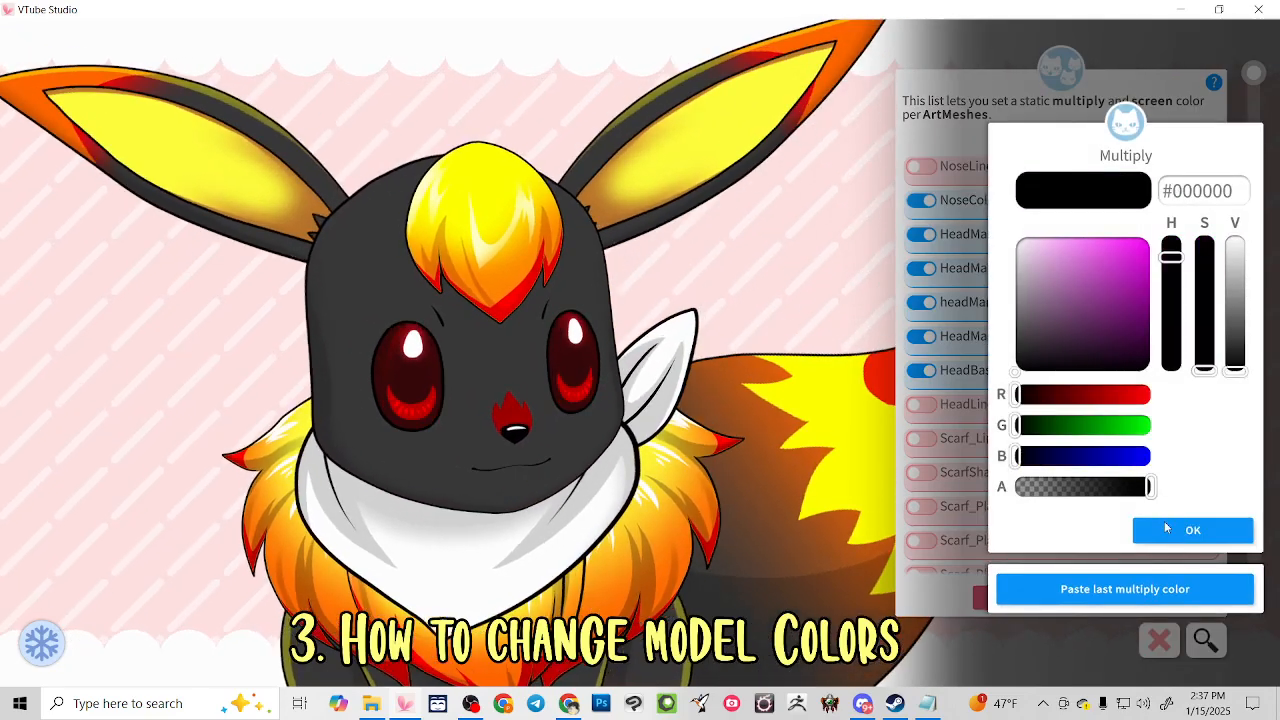
pyautogui.click(1160, 531)
pyautogui.click(1160, 531)
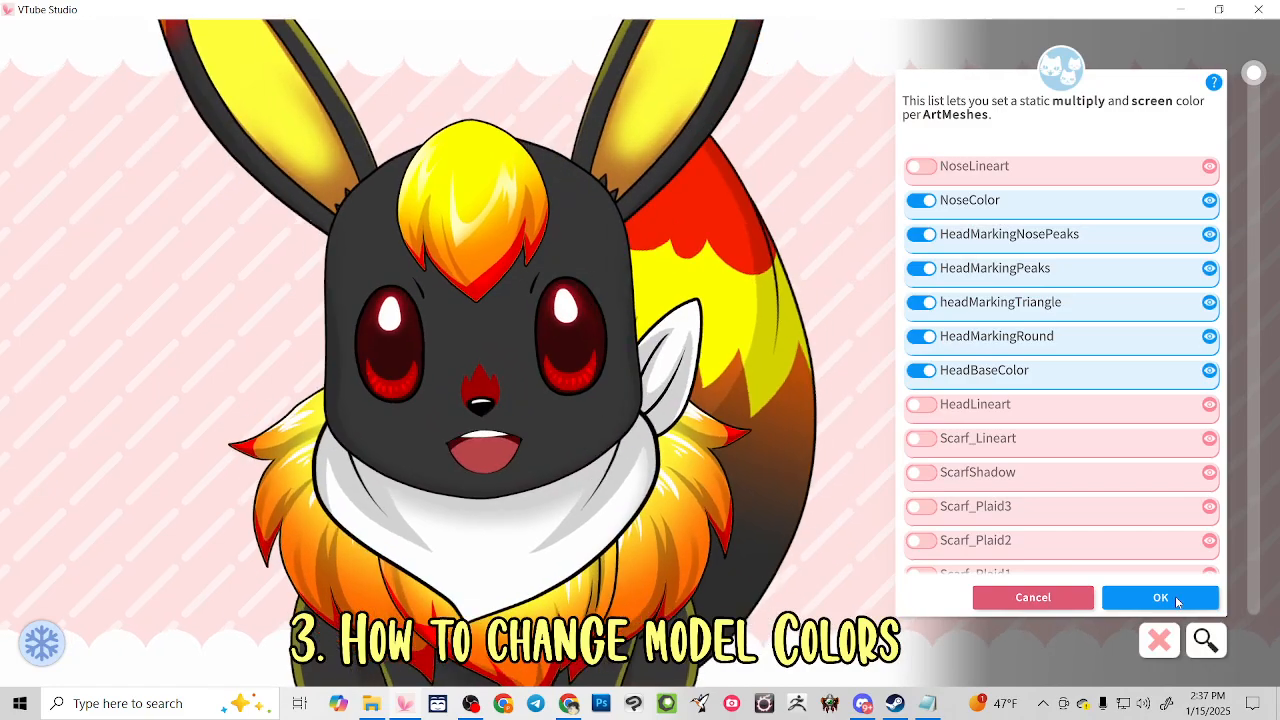
pyautogui.click(1160, 598)
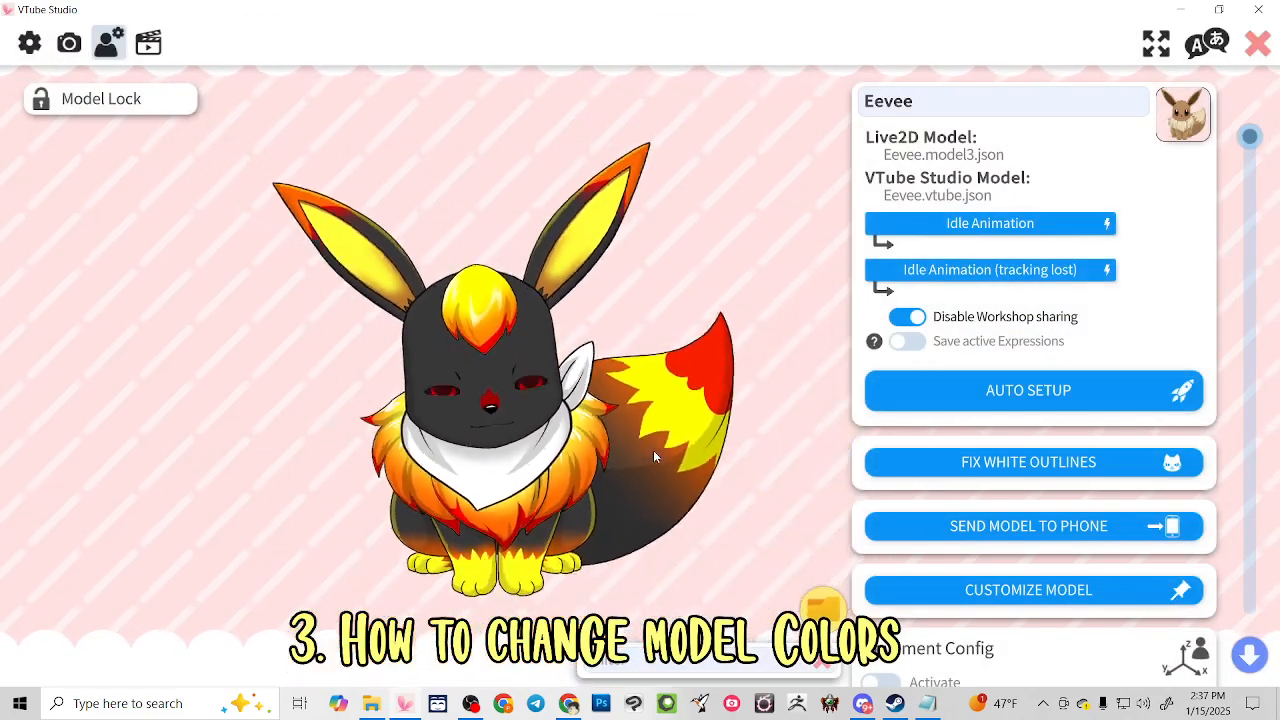
# Name the new hotkey "My Custom Colors (1+3)" and record numpad 1 and numpad 3 as its key combination
pyautogui.click(150, 45)
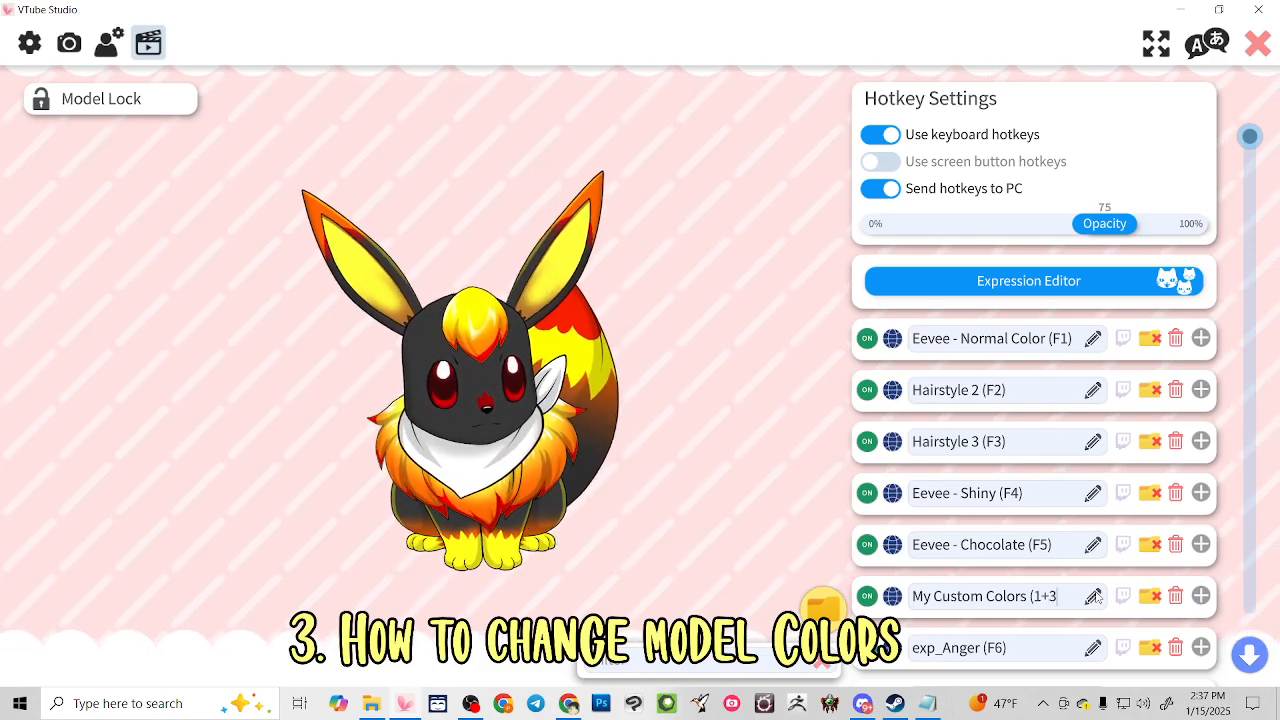
pyautogui.write(')')
pyautogui.click(1202, 598)
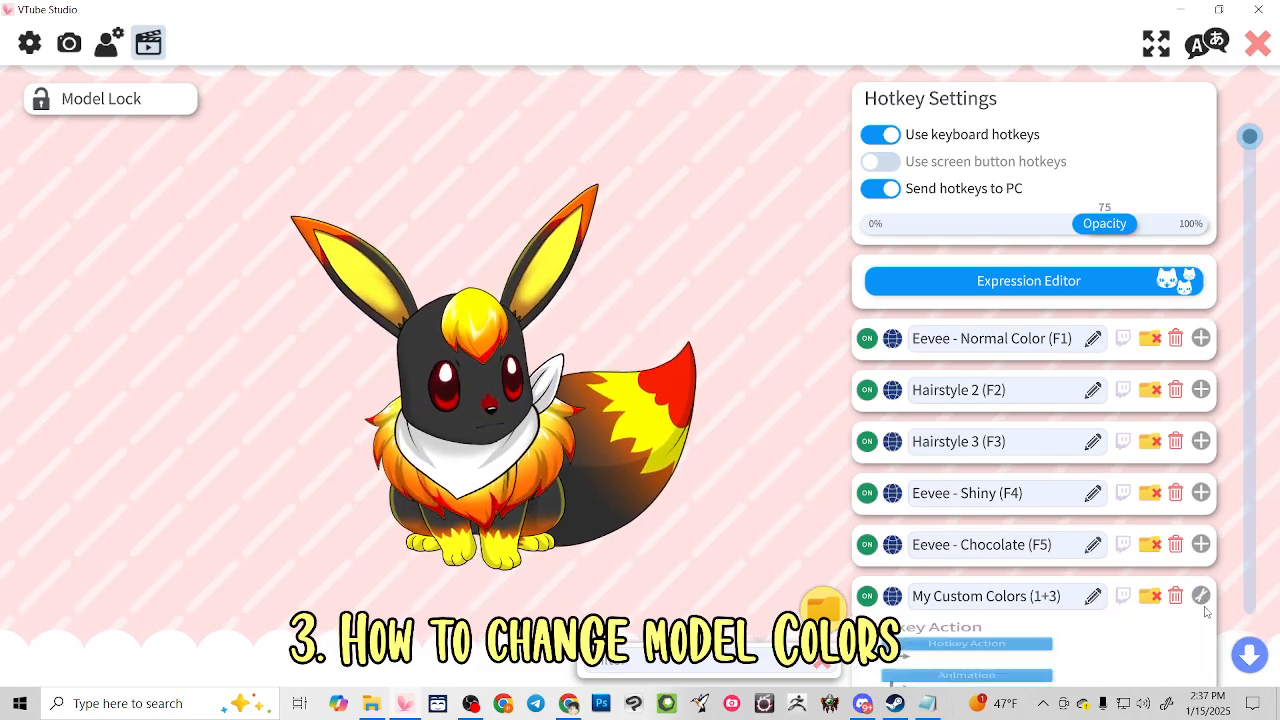
pyautogui.scroll(-3, 1110, 556)
pyautogui.click(1085, 534)
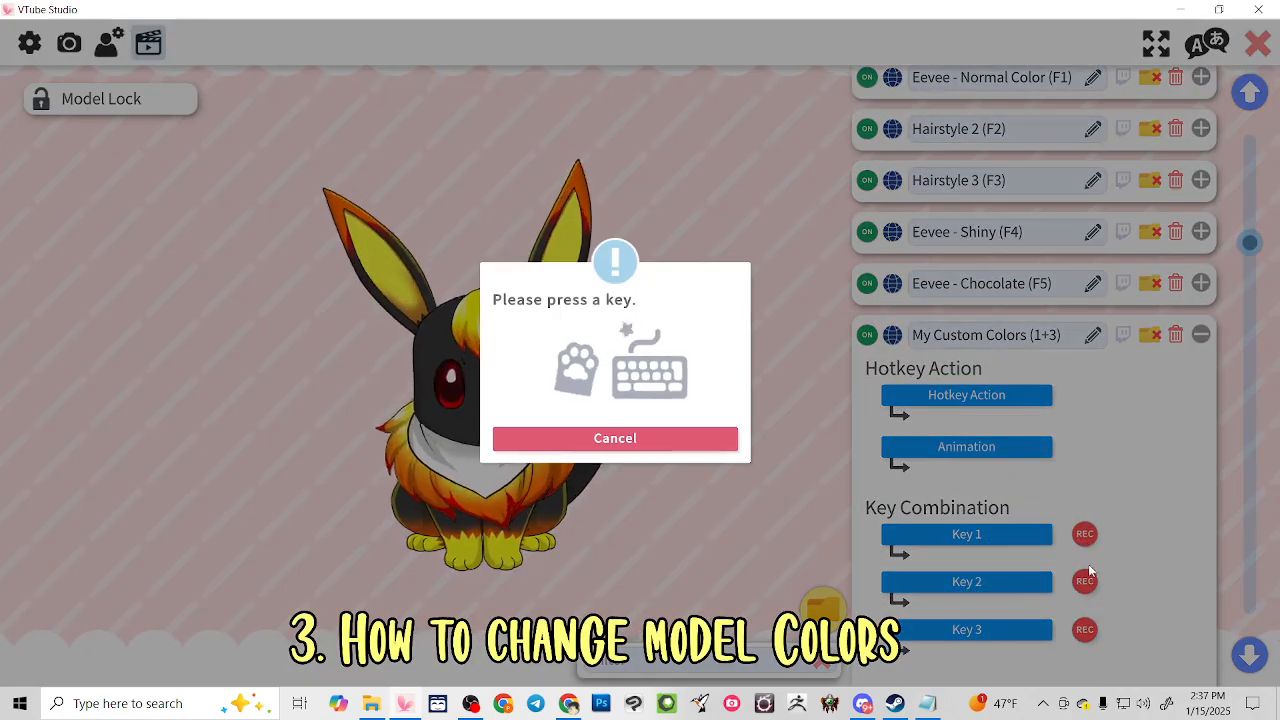
pyautogui.press('KP_1')
pyautogui.click(1085, 581)
pyautogui.press('KP_3')
# Set the action of the My Custom Colors hotkey to ArtMesh Color Preset and collapse its settings
pyautogui.click(986, 396)
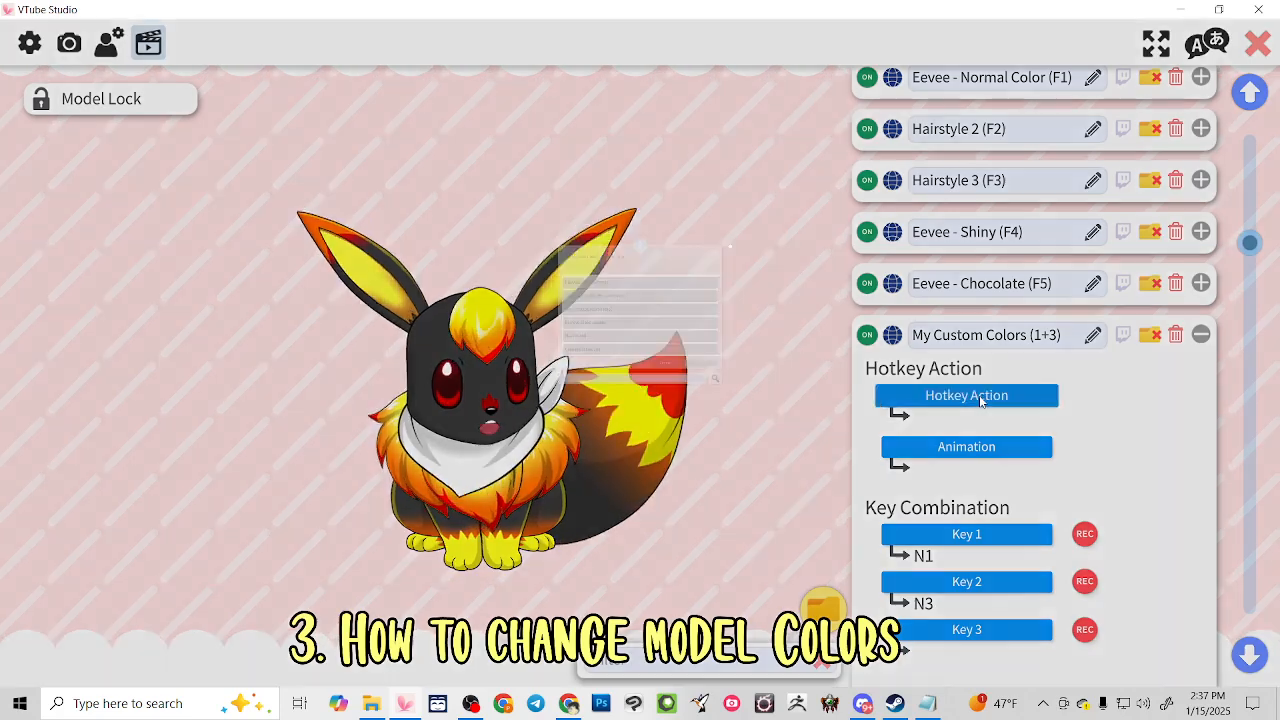
pyautogui.scroll(-3, 600, 410)
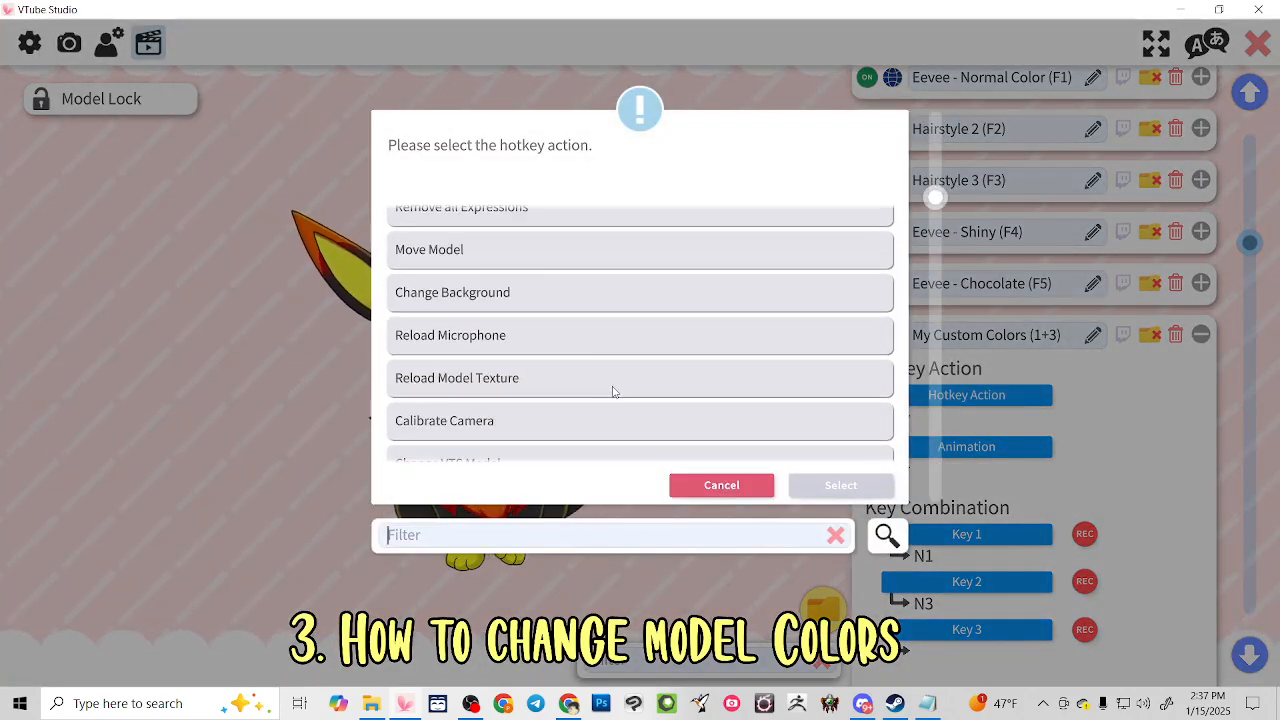
pyautogui.scroll(-6, 613, 391)
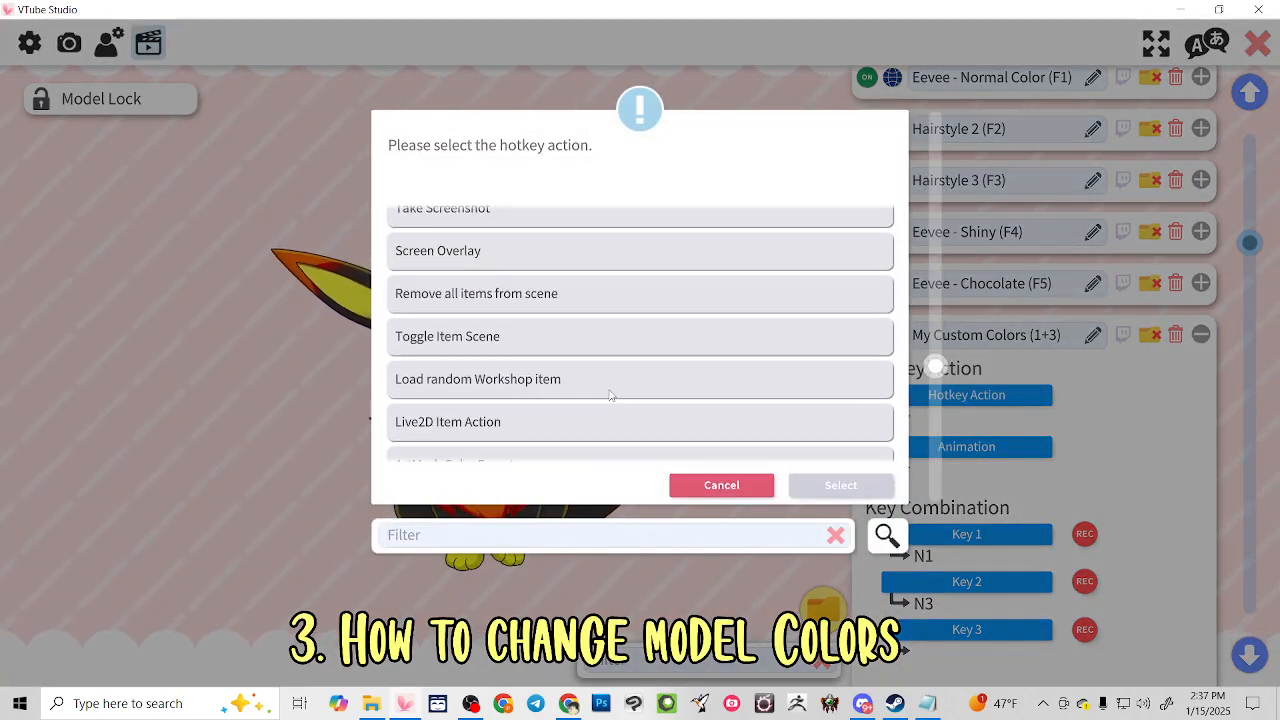
pyautogui.scroll(-2, 610, 395)
pyautogui.click(412, 403)
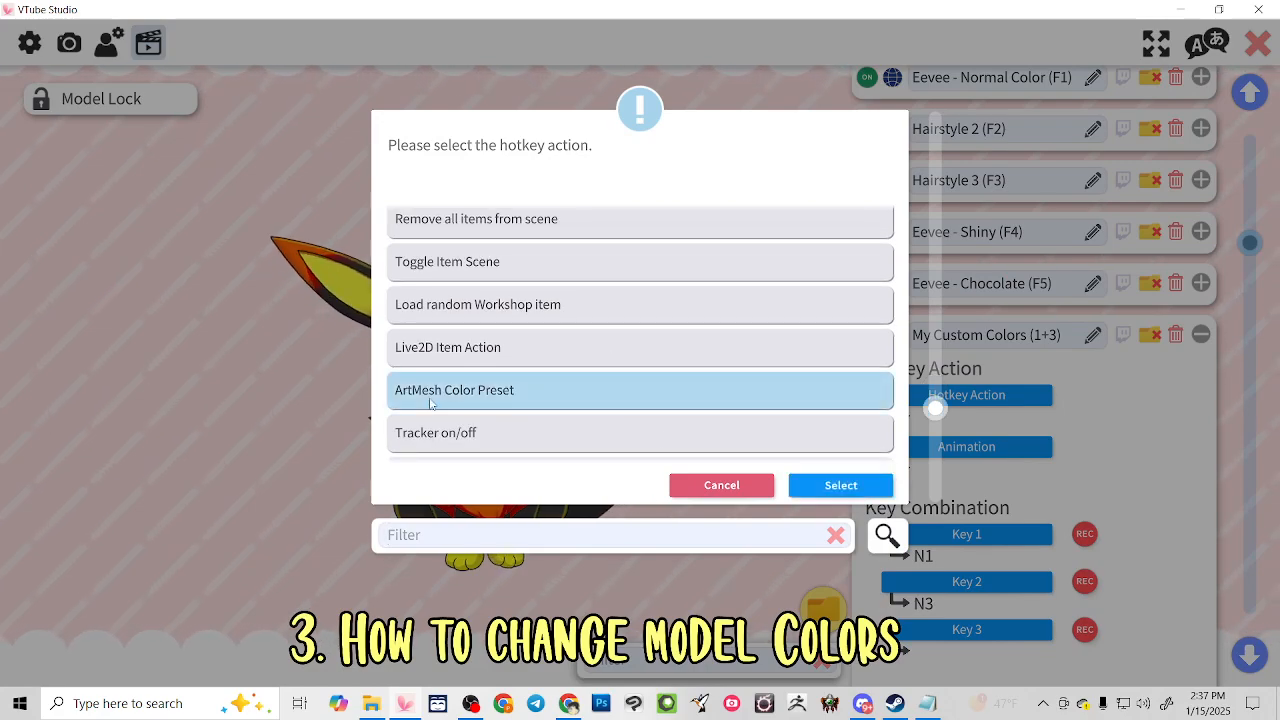
pyautogui.click(840, 486)
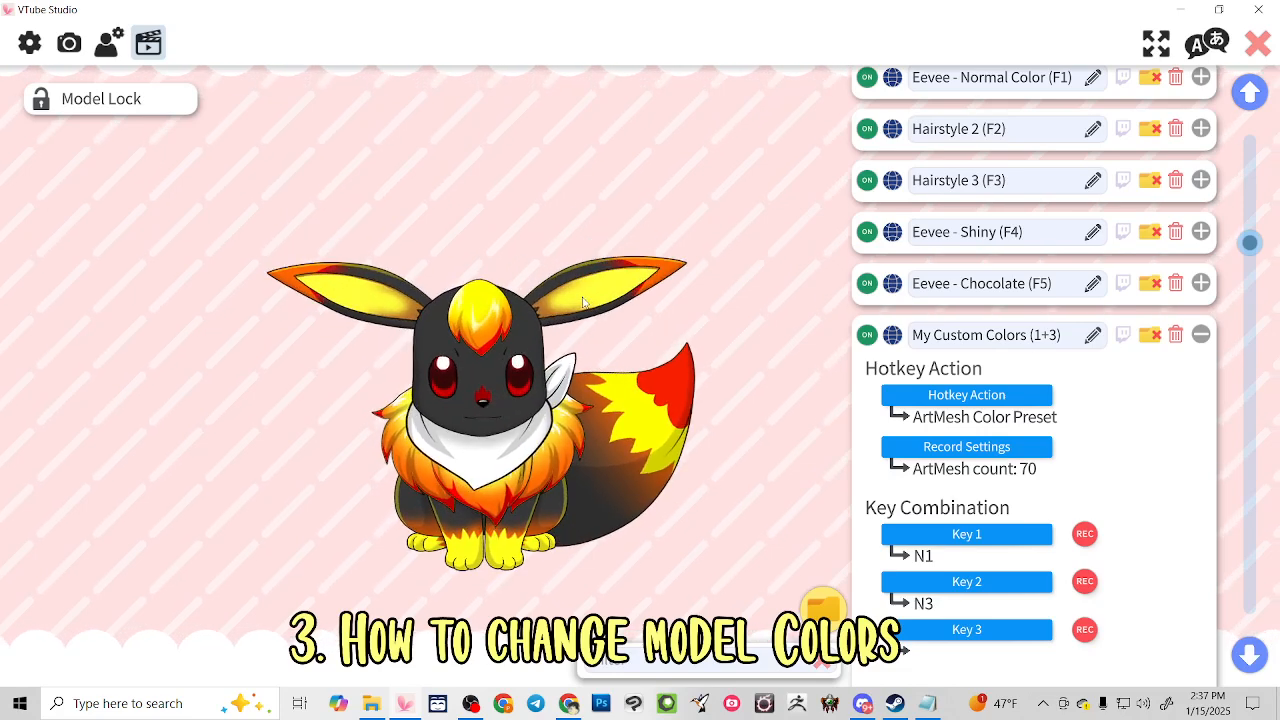
pyautogui.click(1205, 335)
# Switch the model to Hairstyle 2 using its assigned hotkey
pyautogui.scroll(3, 1207, 337)
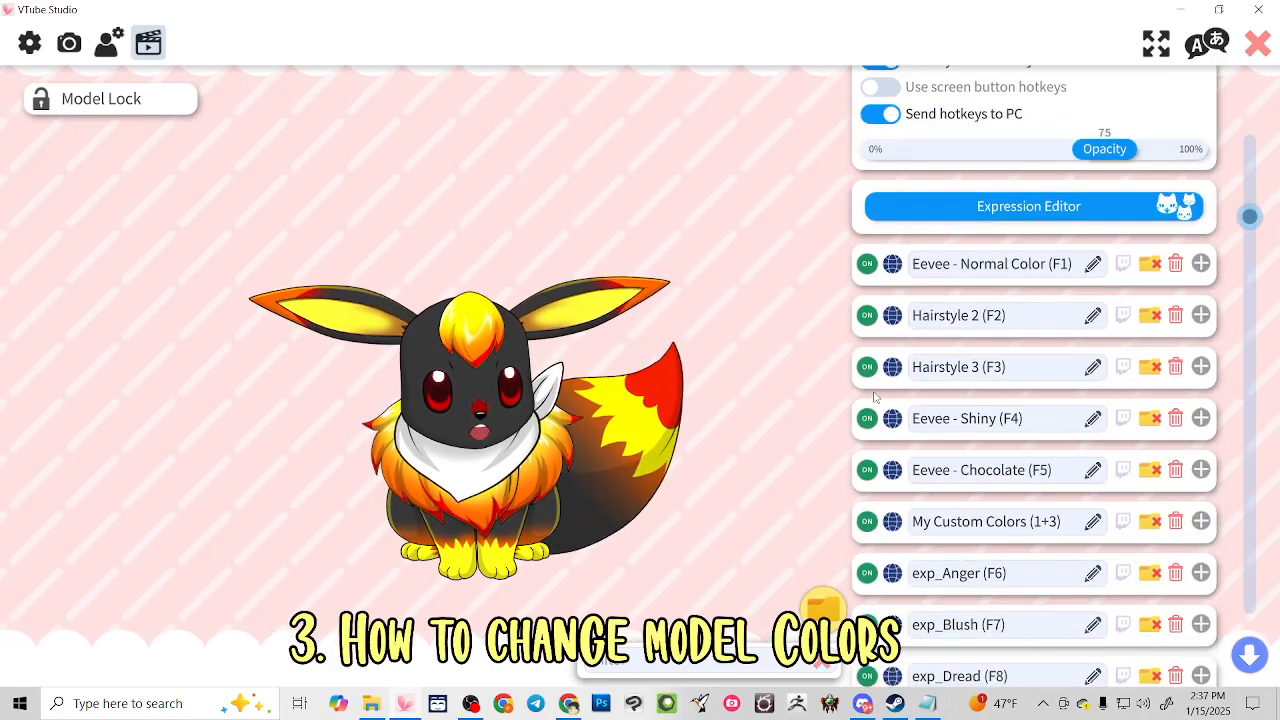
pyautogui.press('F2')
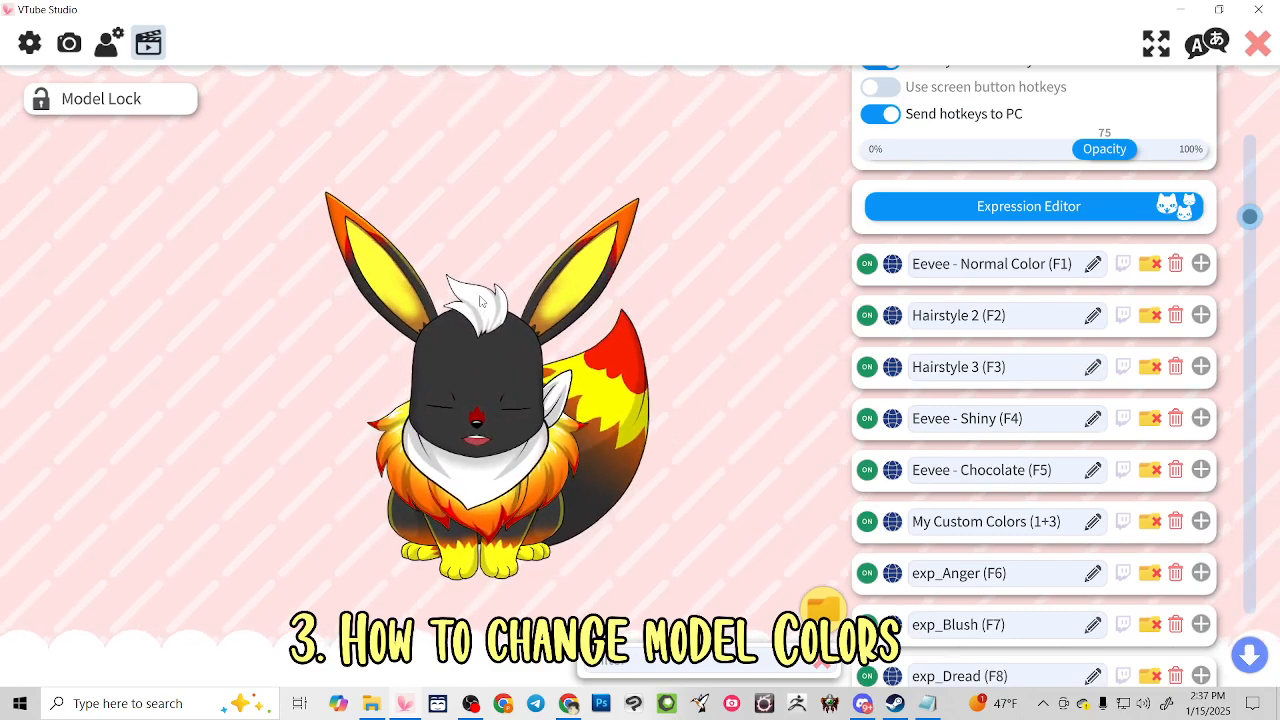
# Preview the model's default hair, Hairstyle 2 and Hairstyle 3 by toggling their hotkeys
pyautogui.press('F2')
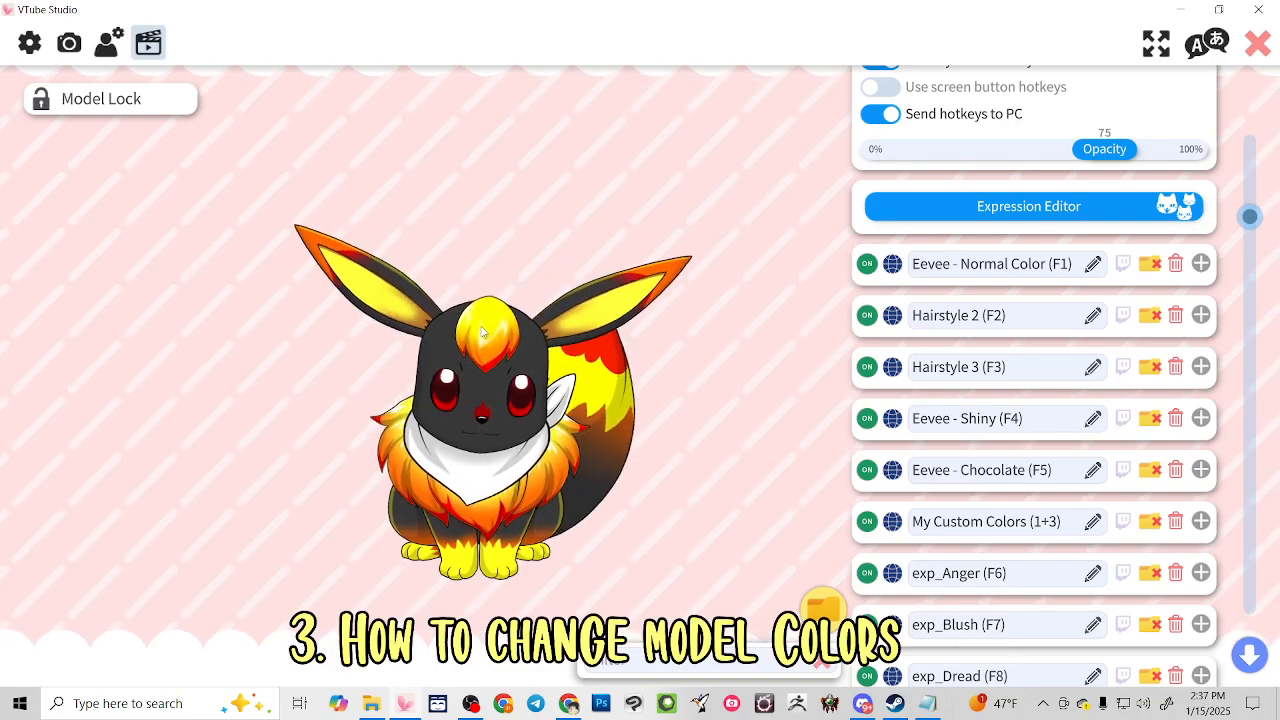
pyautogui.press('F2')
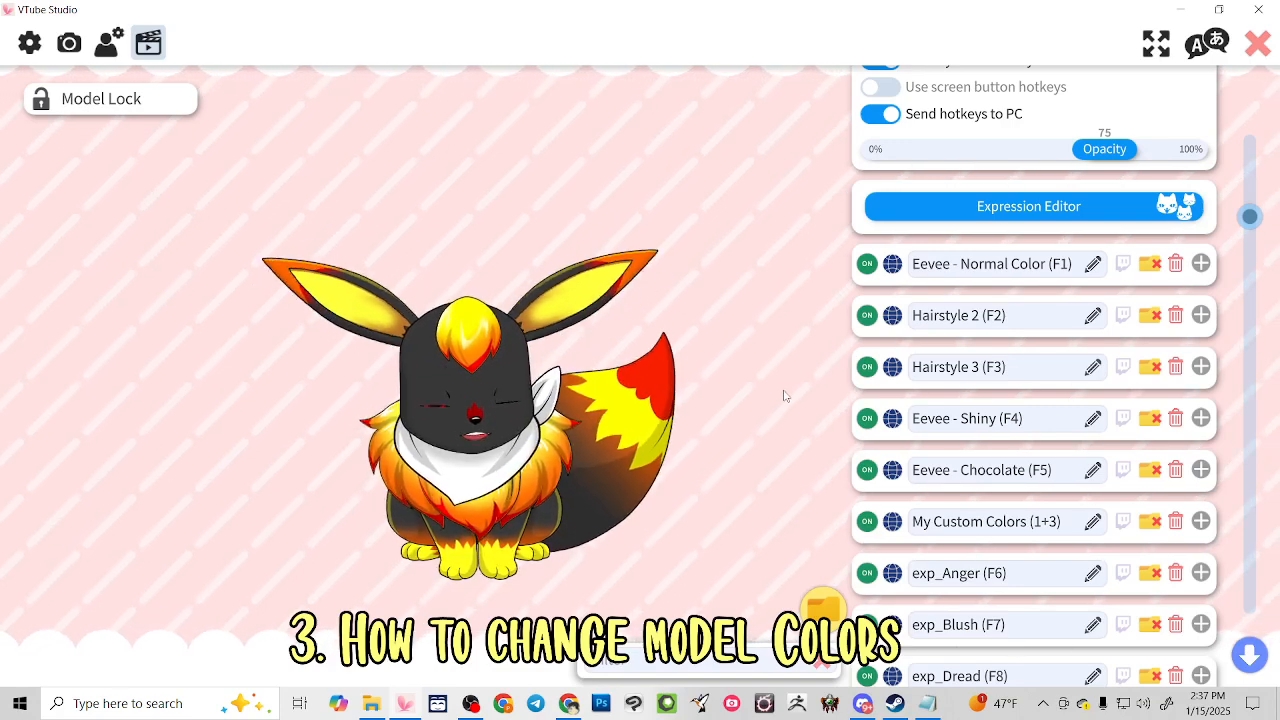
pyautogui.press('F3')
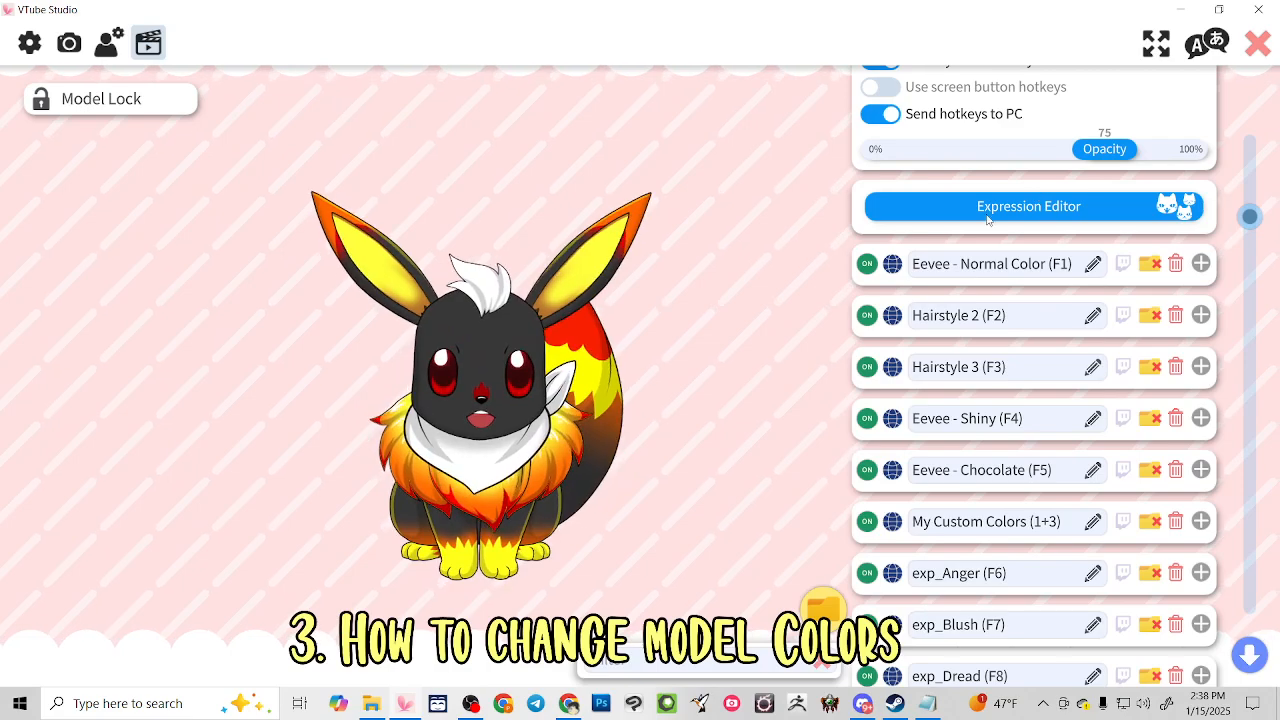
# Open the multiply/screen color customization for the model's ArtMeshes and pick the white hair tuft on the head
pyautogui.click(108, 45)
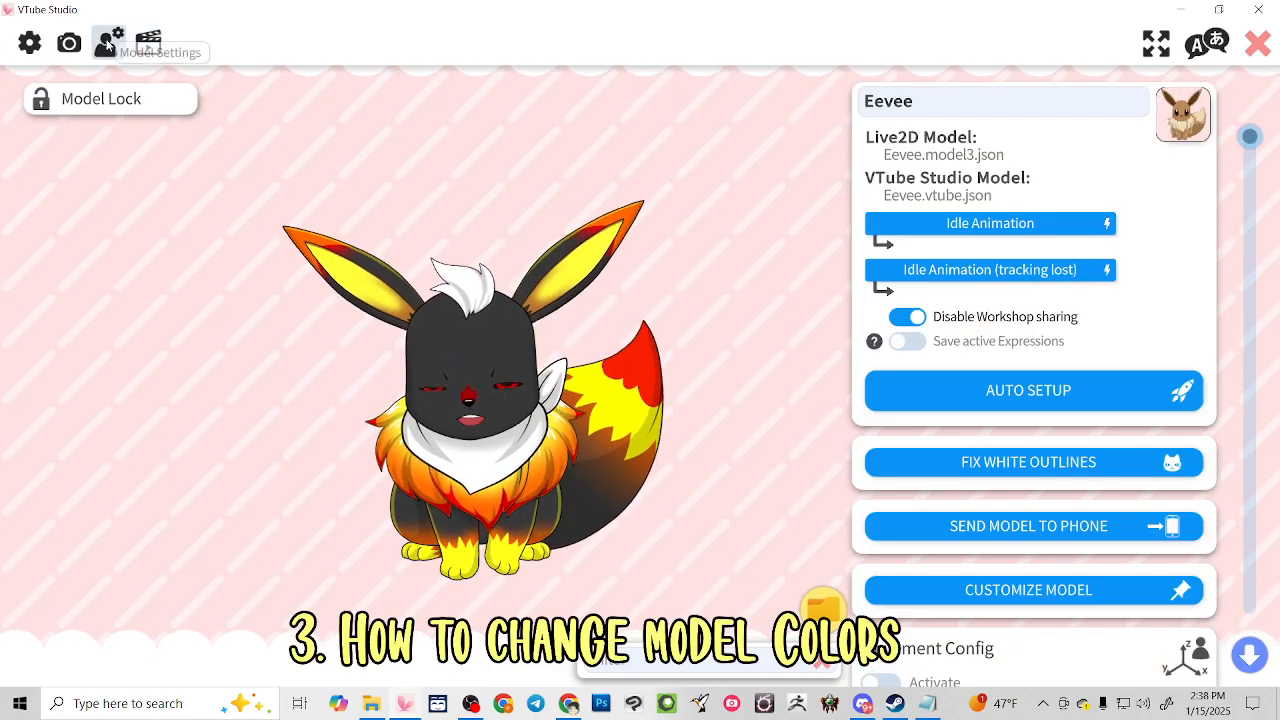
pyautogui.rightClick(108, 45)
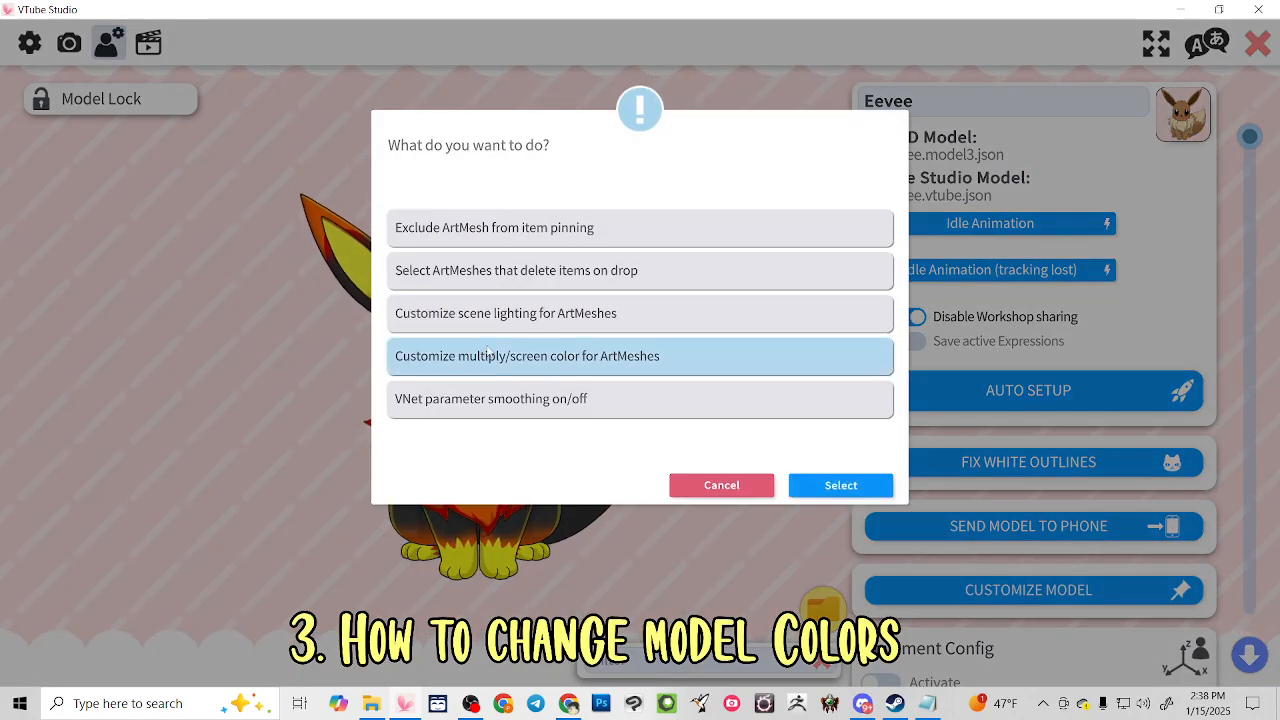
pyautogui.click(841, 487)
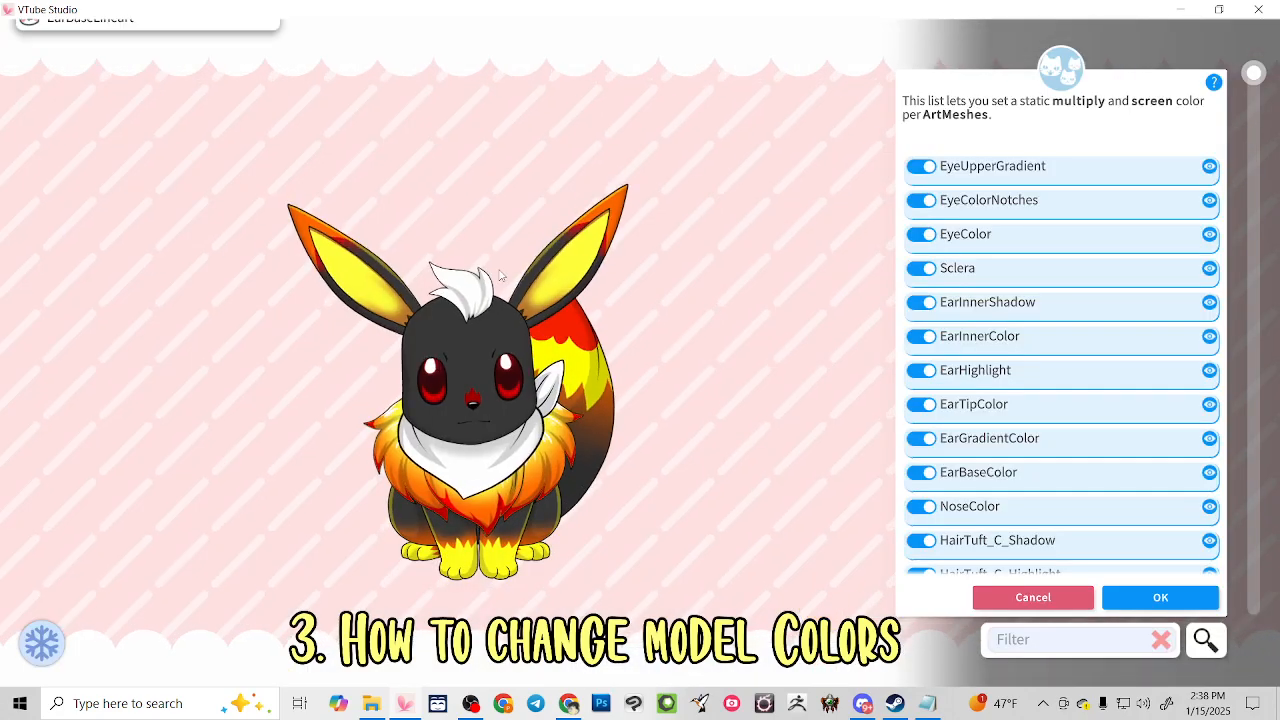
pyautogui.scroll(5, 515, 157)
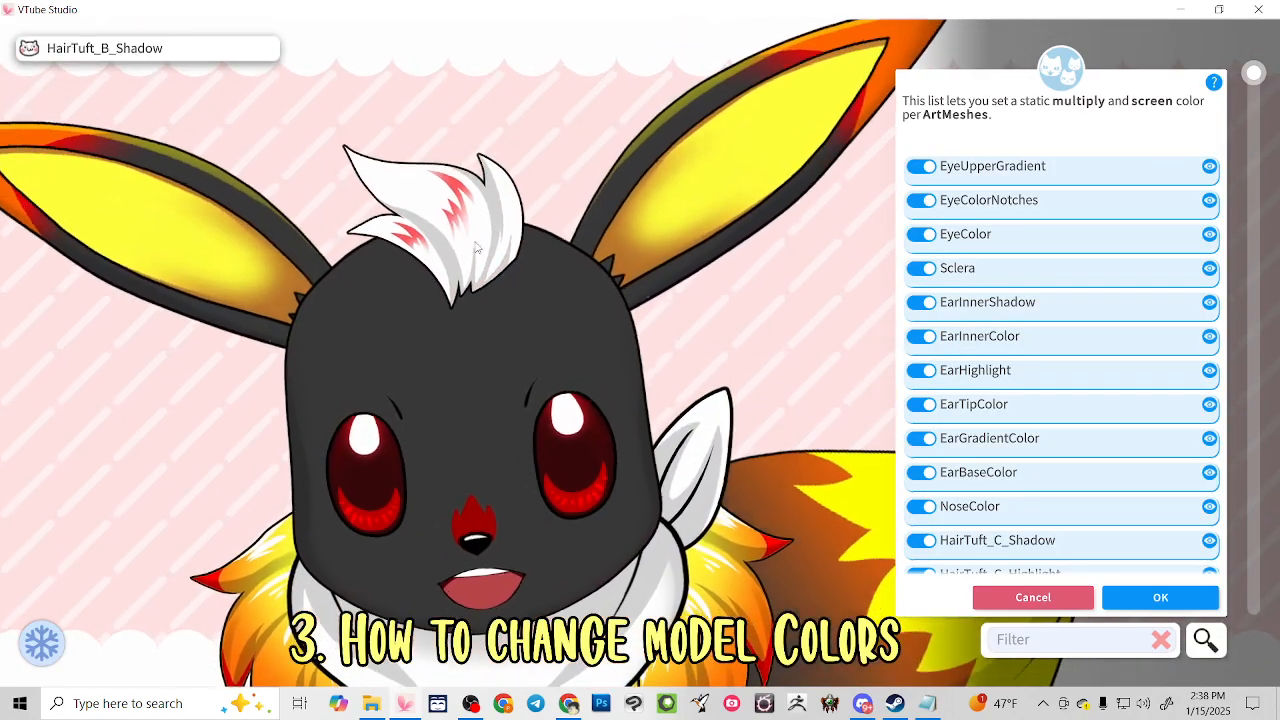
pyautogui.click(540, 192)
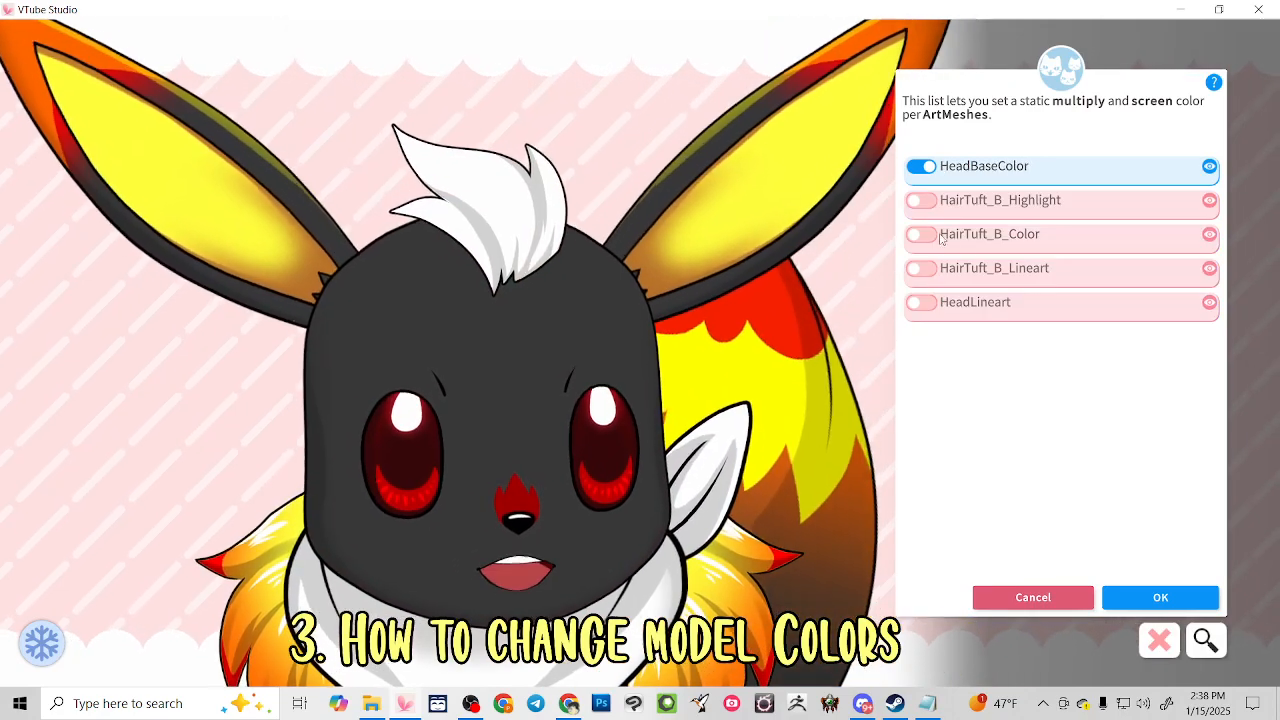
# Enable HairTuft_B_Color and set its multiply color to yellow
pyautogui.click(938, 235)
pyautogui.moveTo(1054, 460); pyautogui.dragTo(1016, 458)
pyautogui.click(1205, 530)
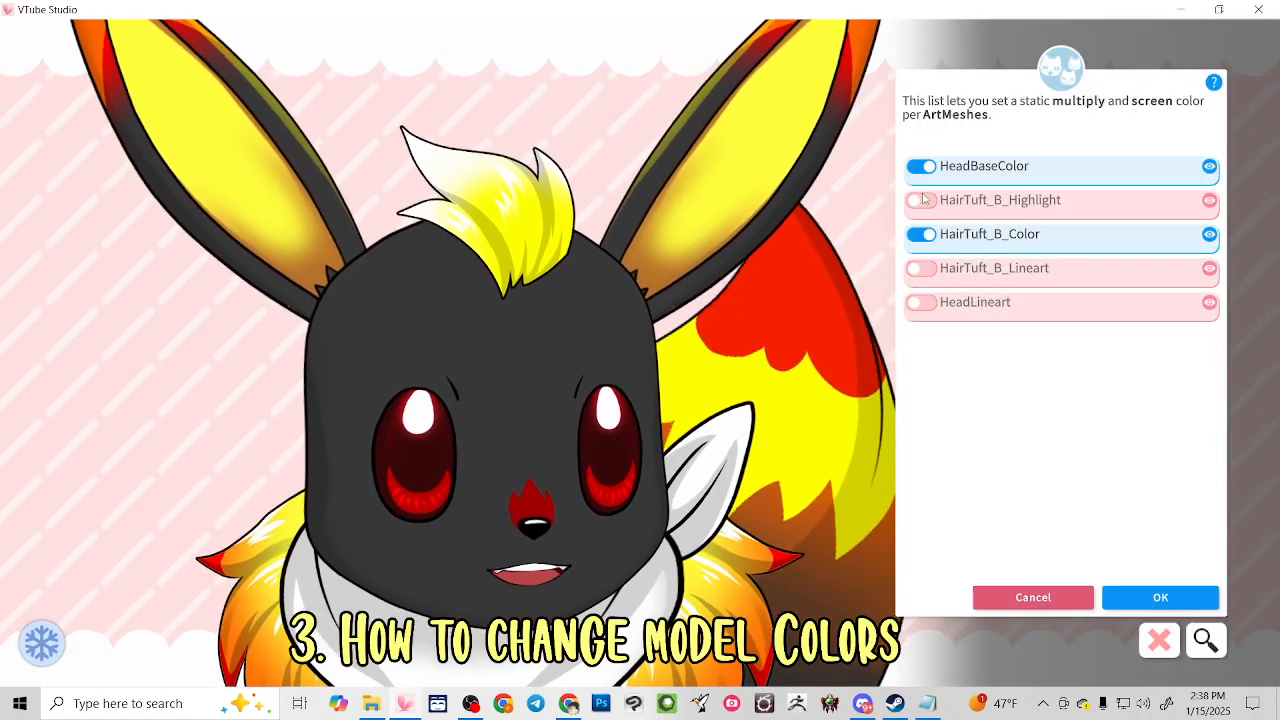
# Pick the tuft's gradient area, enable HairTuft_B_Gradient and set its multiply color to orange #FF8600
pyautogui.click(452, 178)
pyautogui.click(921, 167)
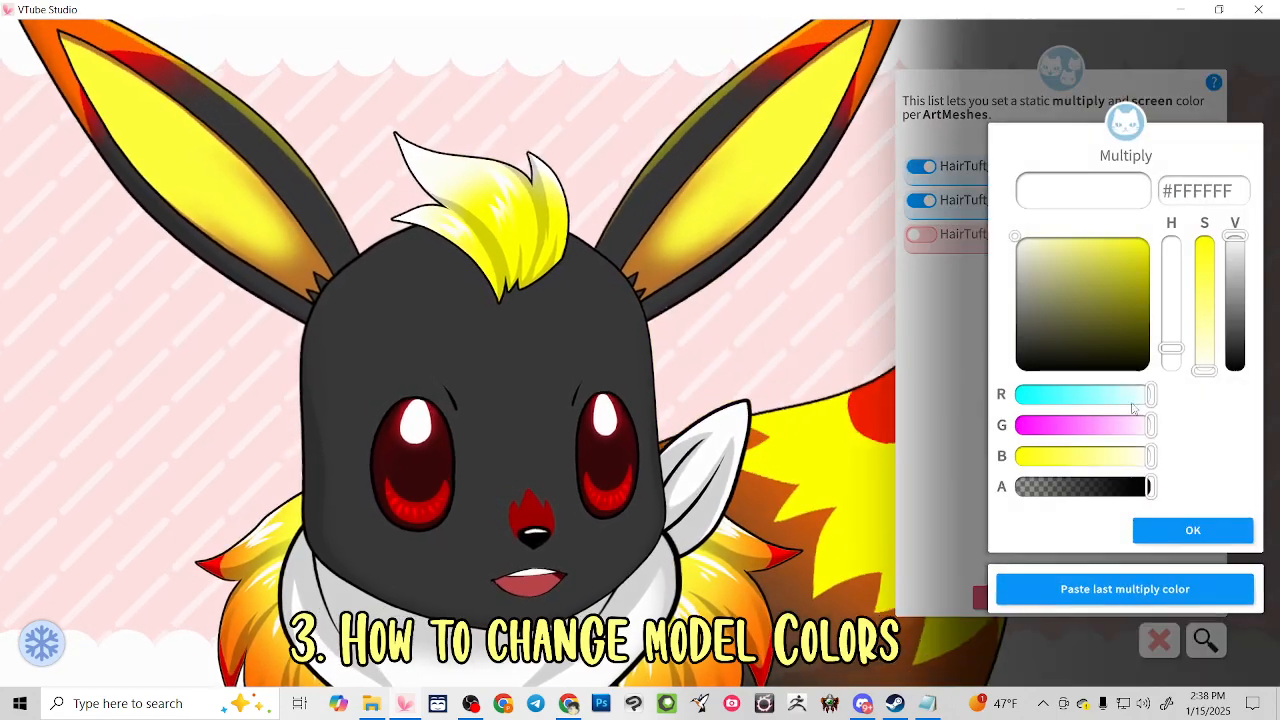
pyautogui.moveTo(1062, 430); pyautogui.dragTo(1016, 427)
pyautogui.click(1172, 360)
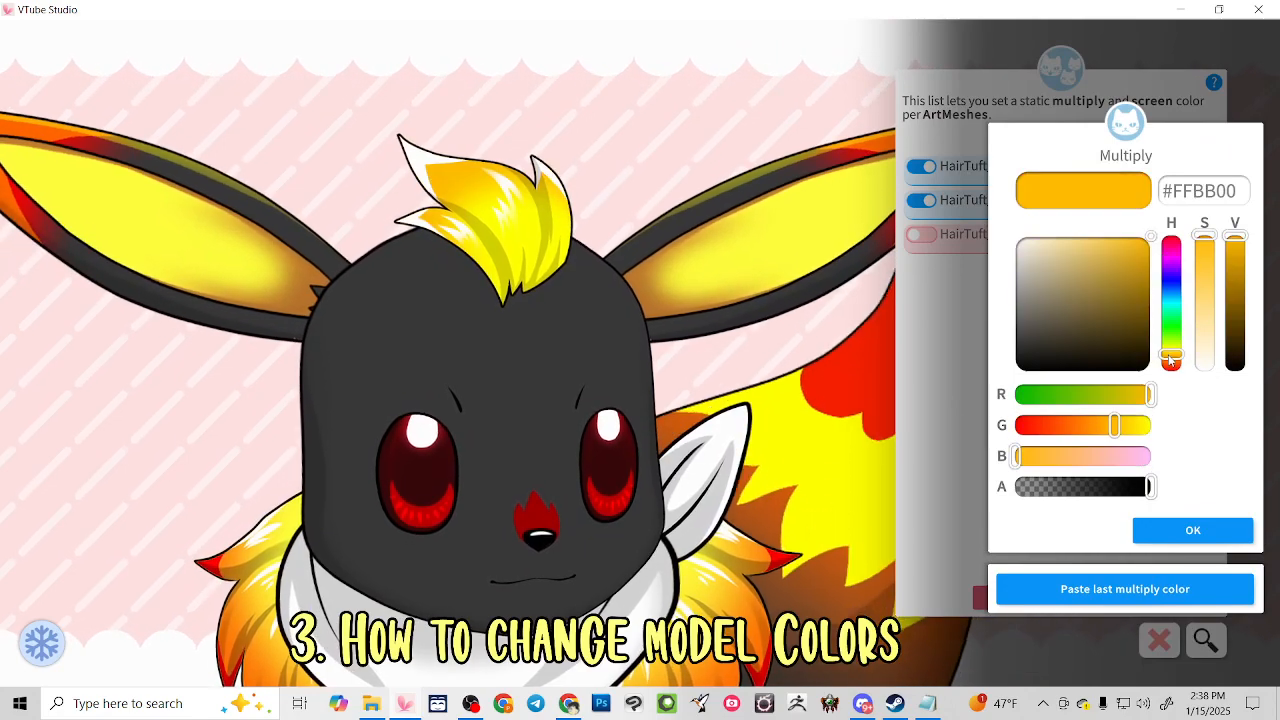
pyautogui.moveTo(1172, 364); pyautogui.dragTo(1174, 365)
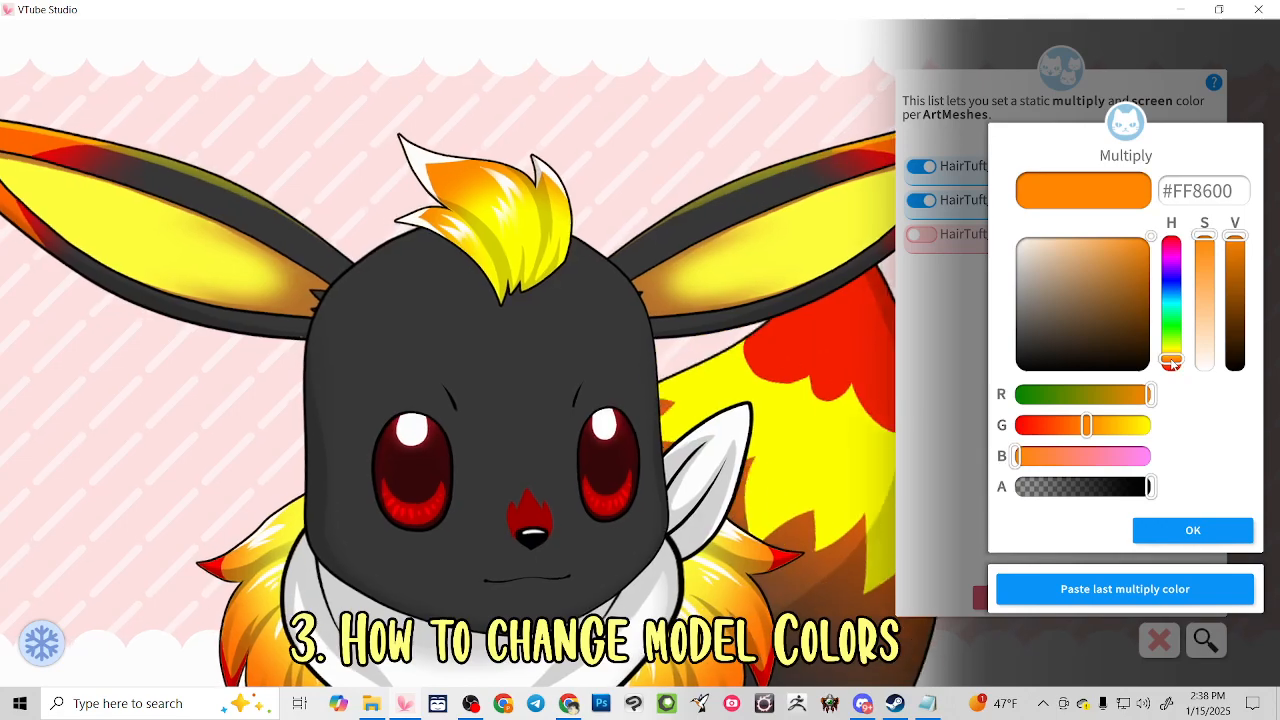
pyautogui.click(1193, 533)
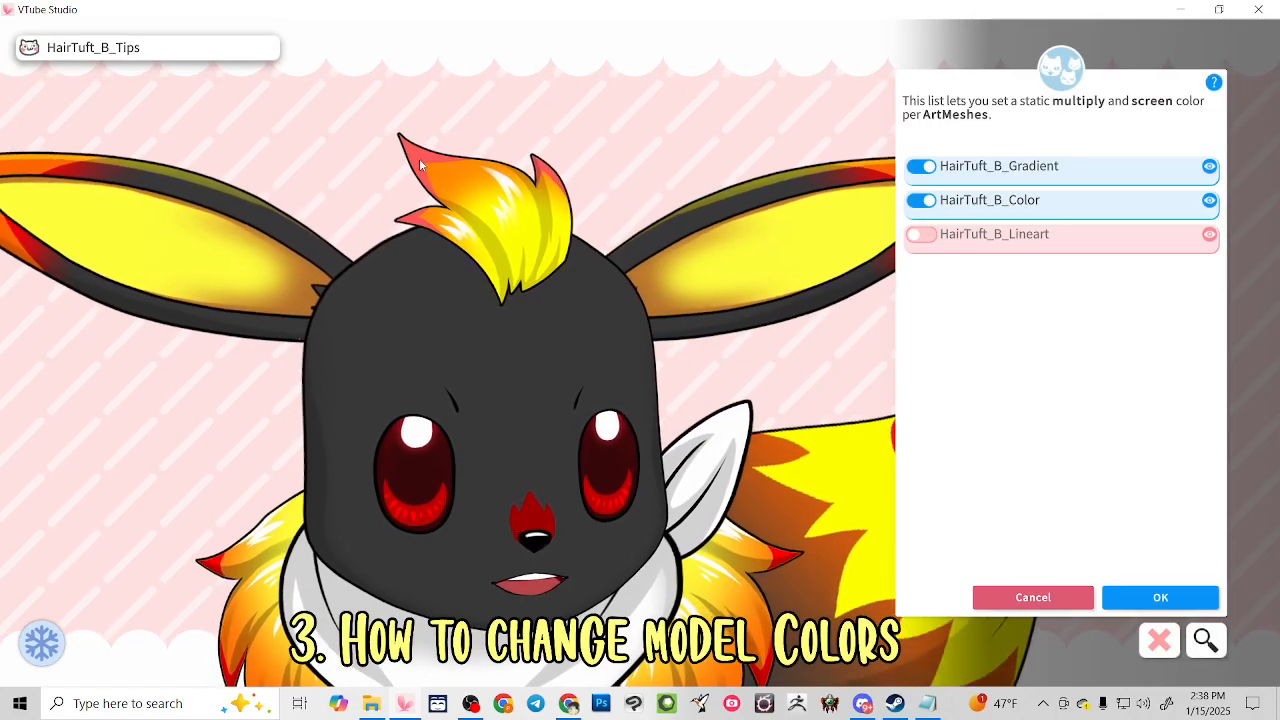
# Pick the tuft's tips, enable HairTuft_B_Tips and set their multiply color to red
pyautogui.click(421, 166)
pyautogui.click(933, 168)
pyautogui.click(1018, 426)
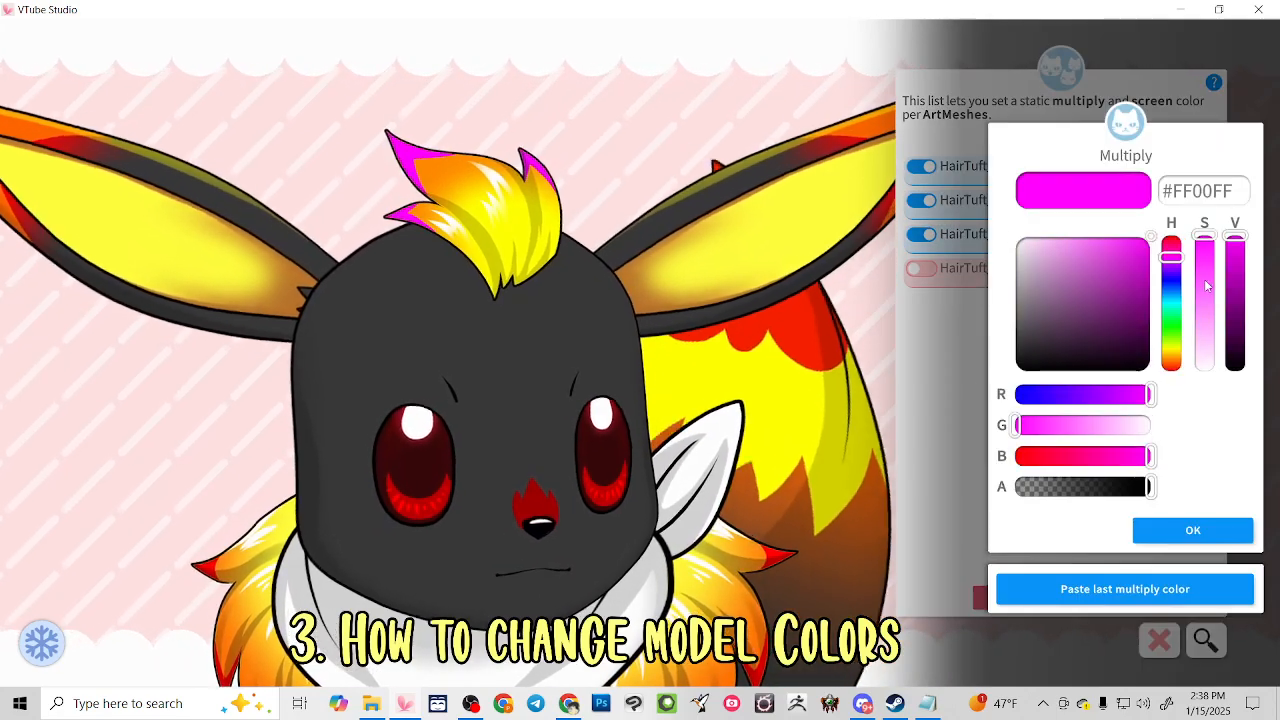
pyautogui.moveTo(1171, 257); pyautogui.dragTo(1171, 236)
pyautogui.click(1215, 536)
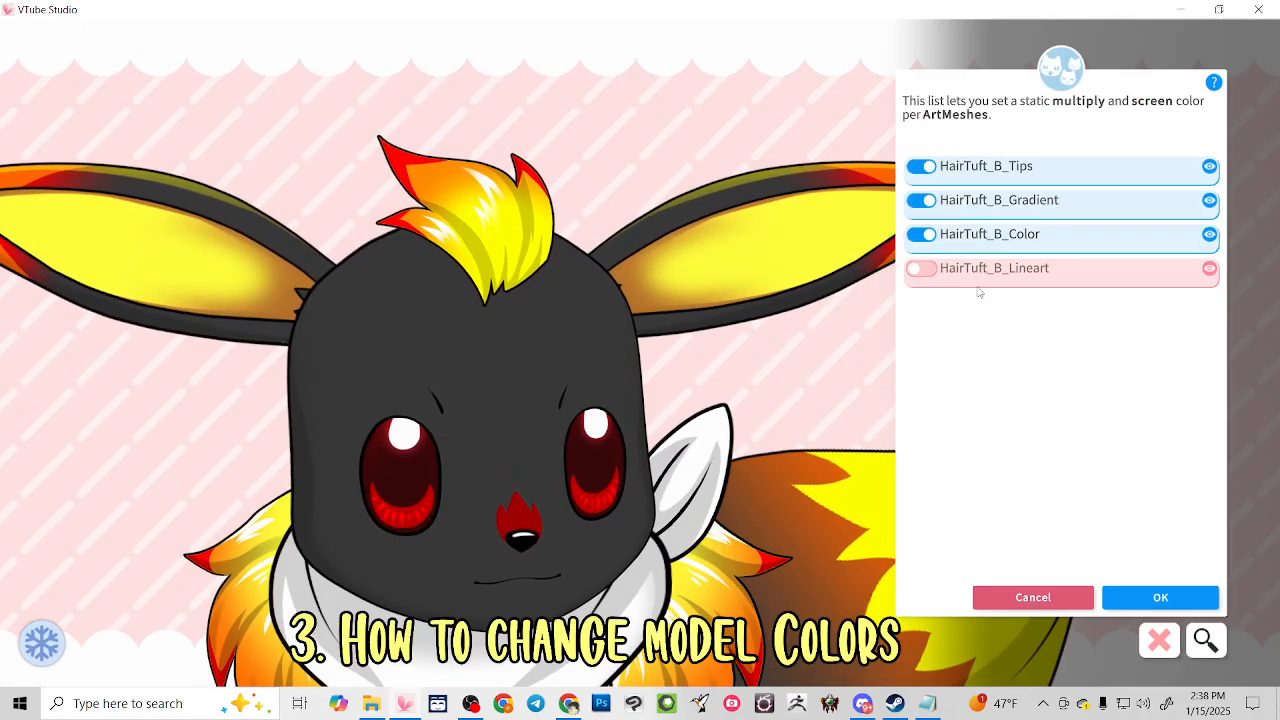
# Enable HairTuft_B_Highlight with a pale yellow multiply color and accept the ArtMesh color changes
pyautogui.click(920, 166)
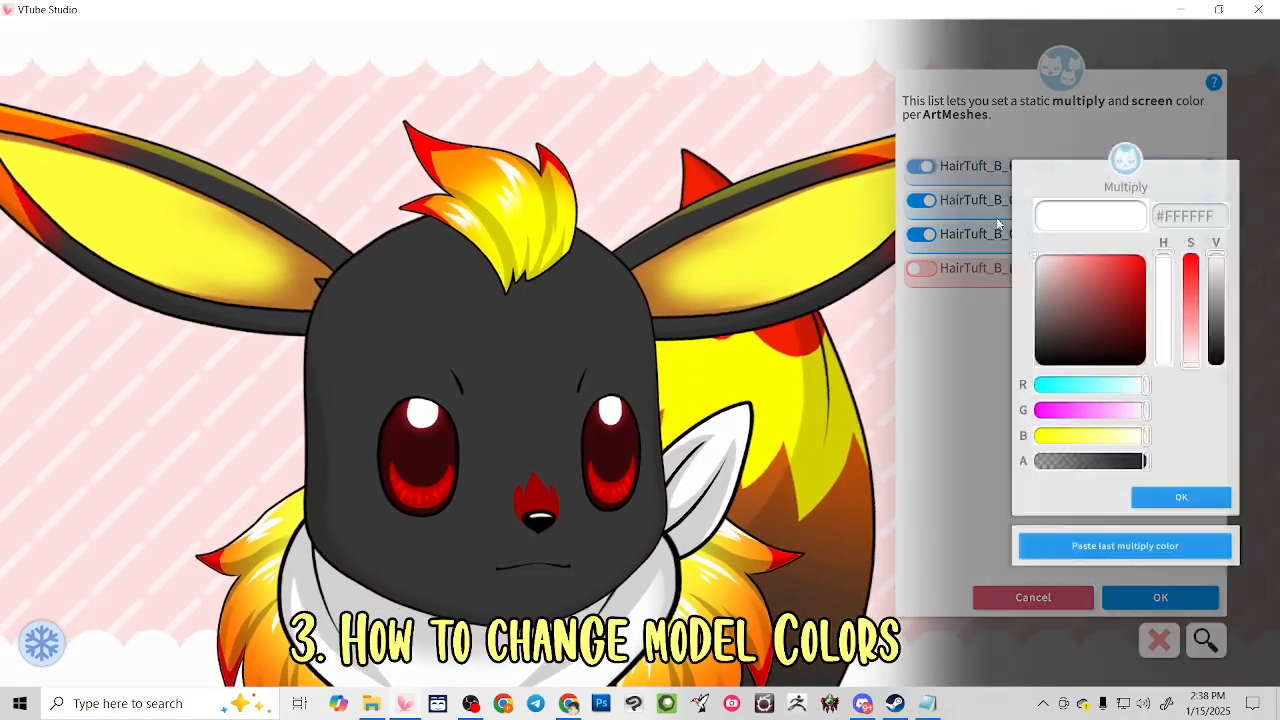
pyautogui.moveTo(1063, 456); pyautogui.dragTo(1121, 458)
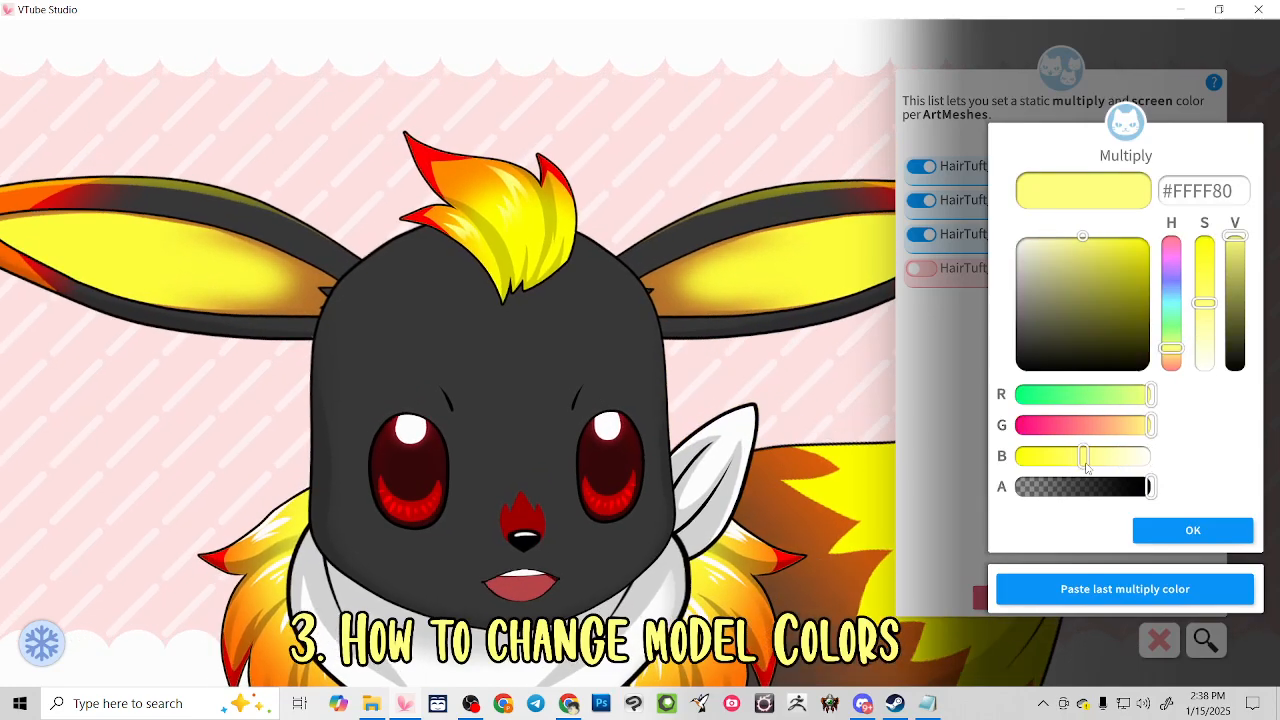
pyautogui.click(1214, 538)
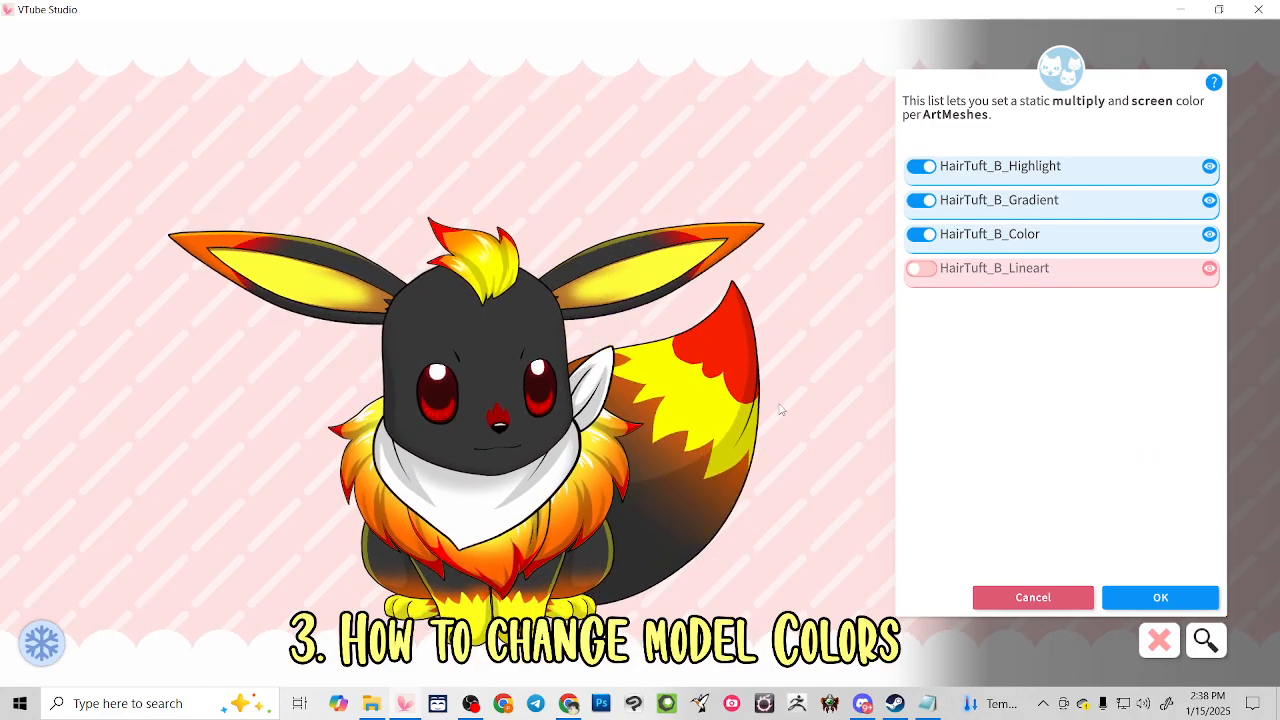
pyautogui.click(1136, 598)
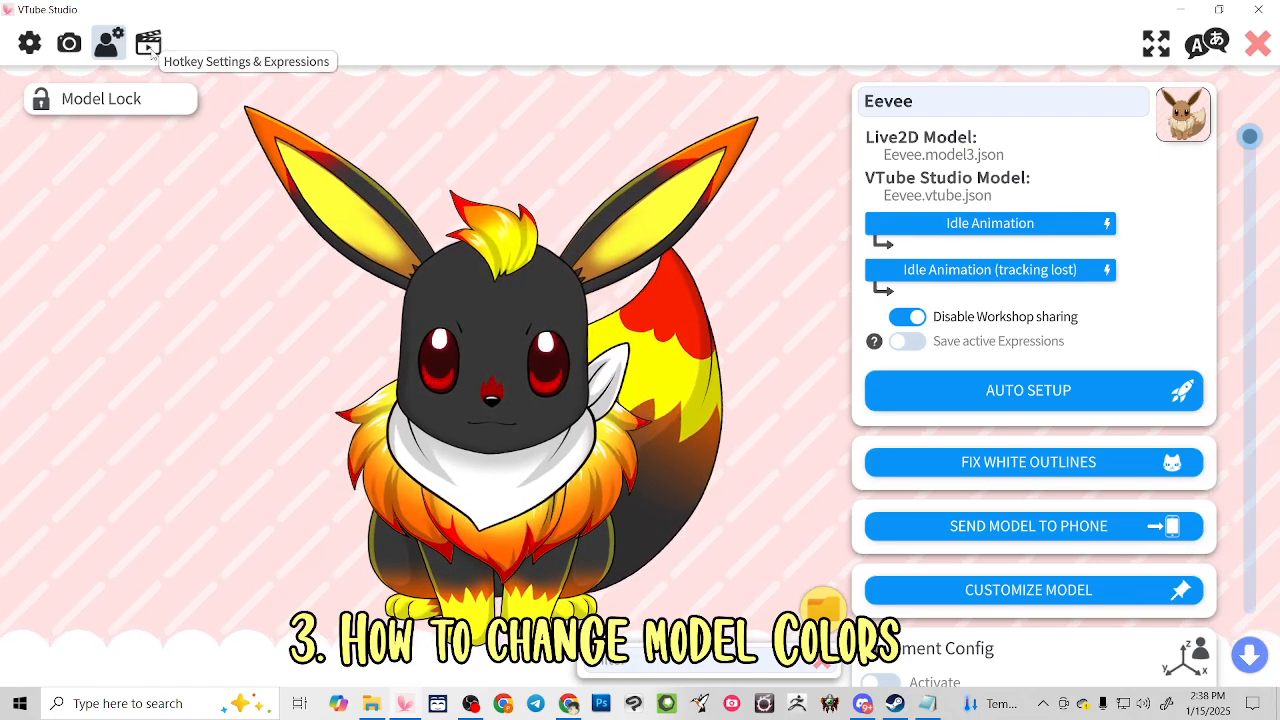
# Expand the My Custom Colors (1+3) hotkey and re-record its ArtMesh color settings with the recolored hair tuft
pyautogui.click(149, 47)
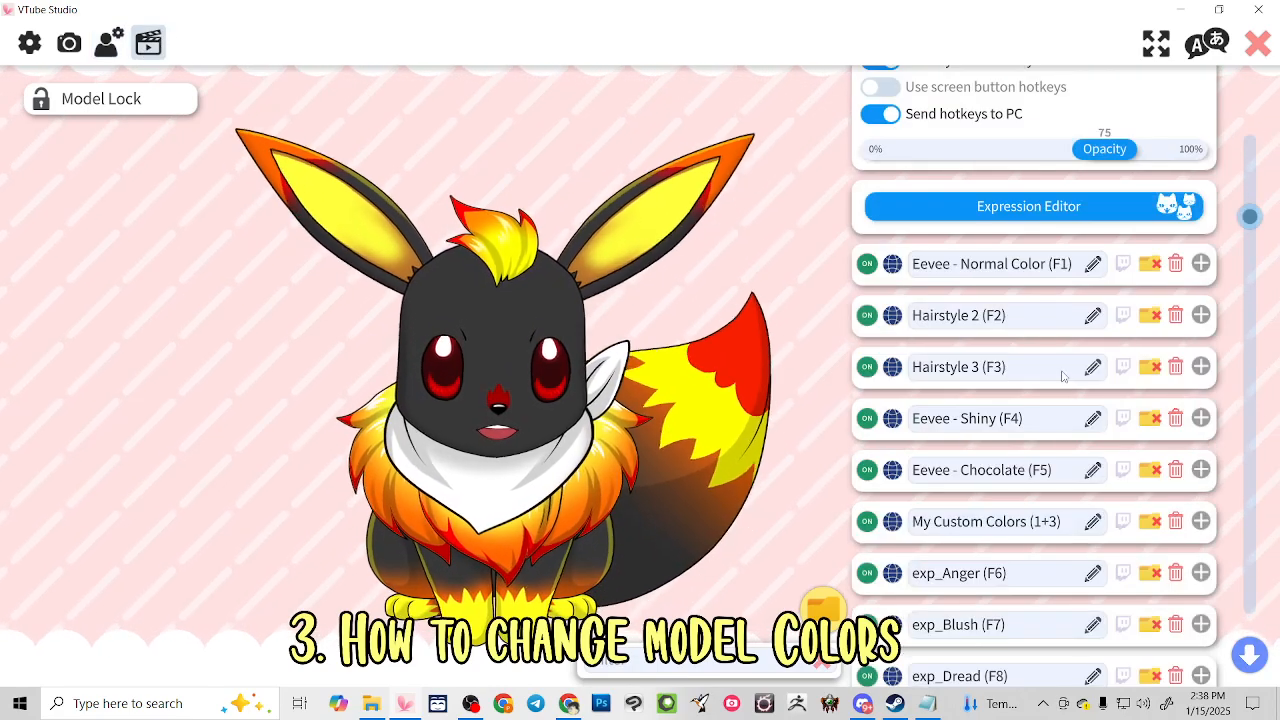
pyautogui.click(1201, 522)
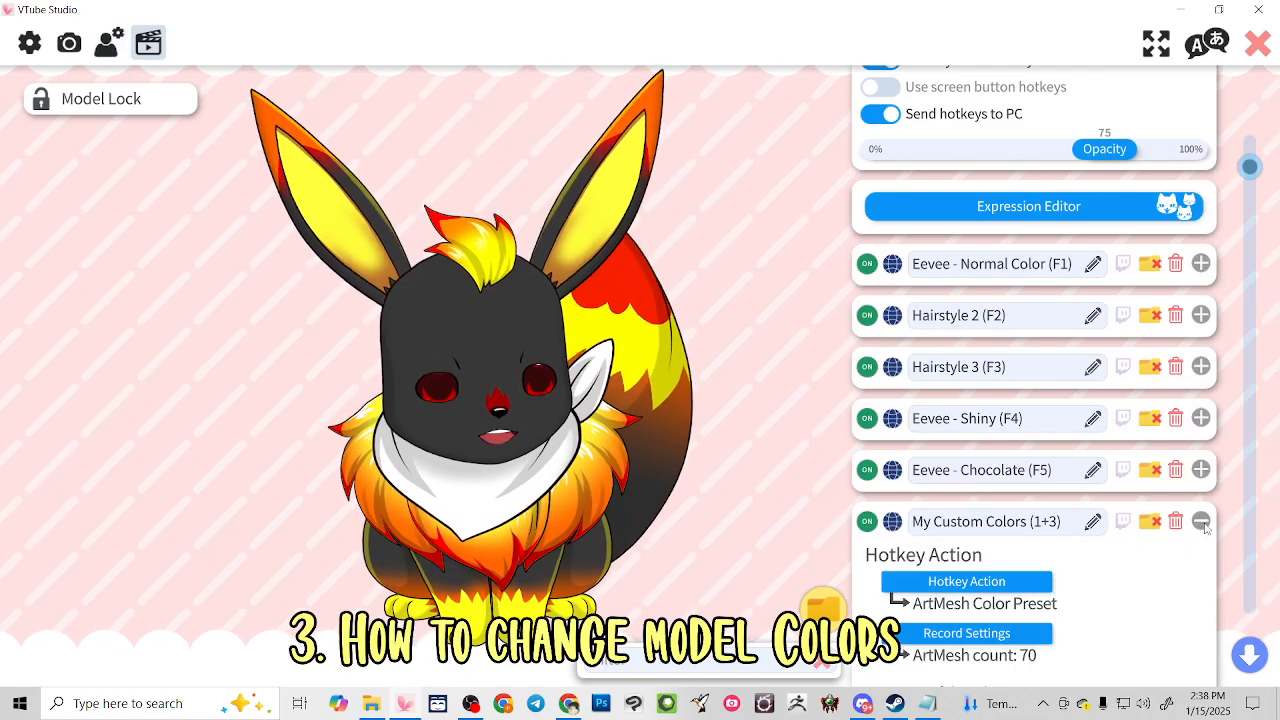
pyautogui.scroll(-3, 1205, 527)
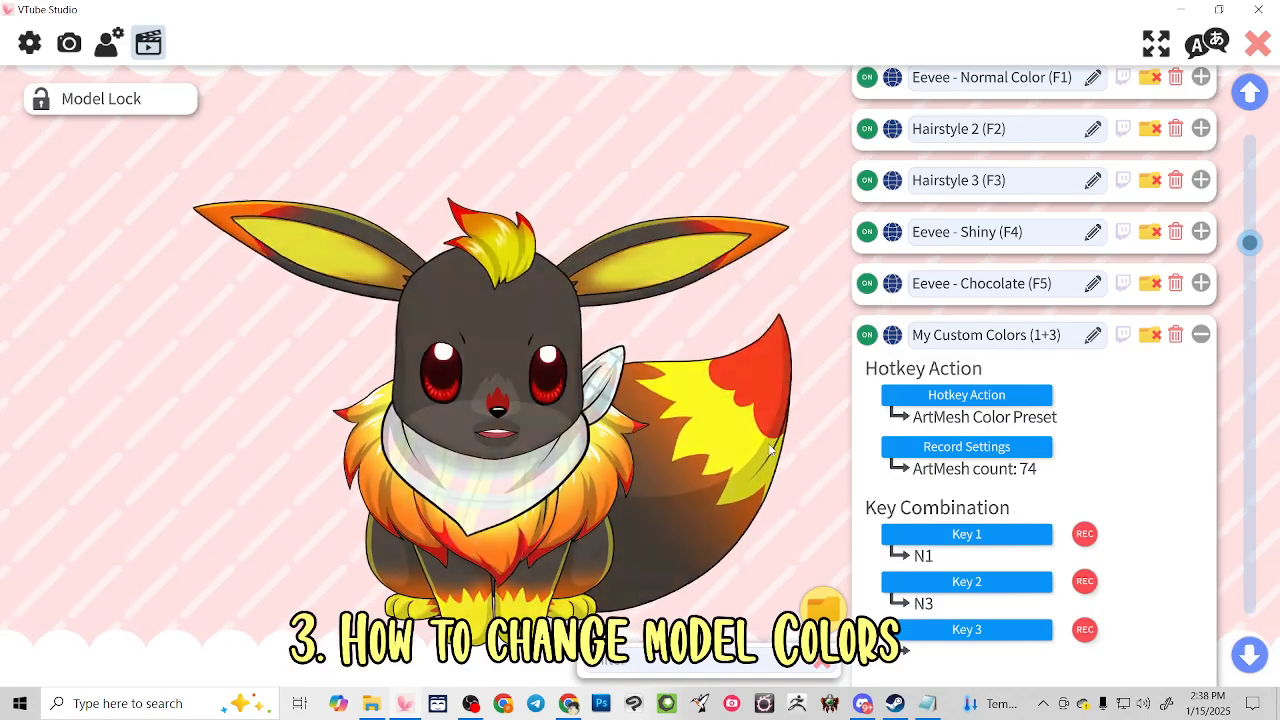
# Test the preset by toggling the Eevee - Normal Color hotkey and reapplying My Custom Colors with its key combination
pyautogui.press('F1')
pyautogui.press('F1')
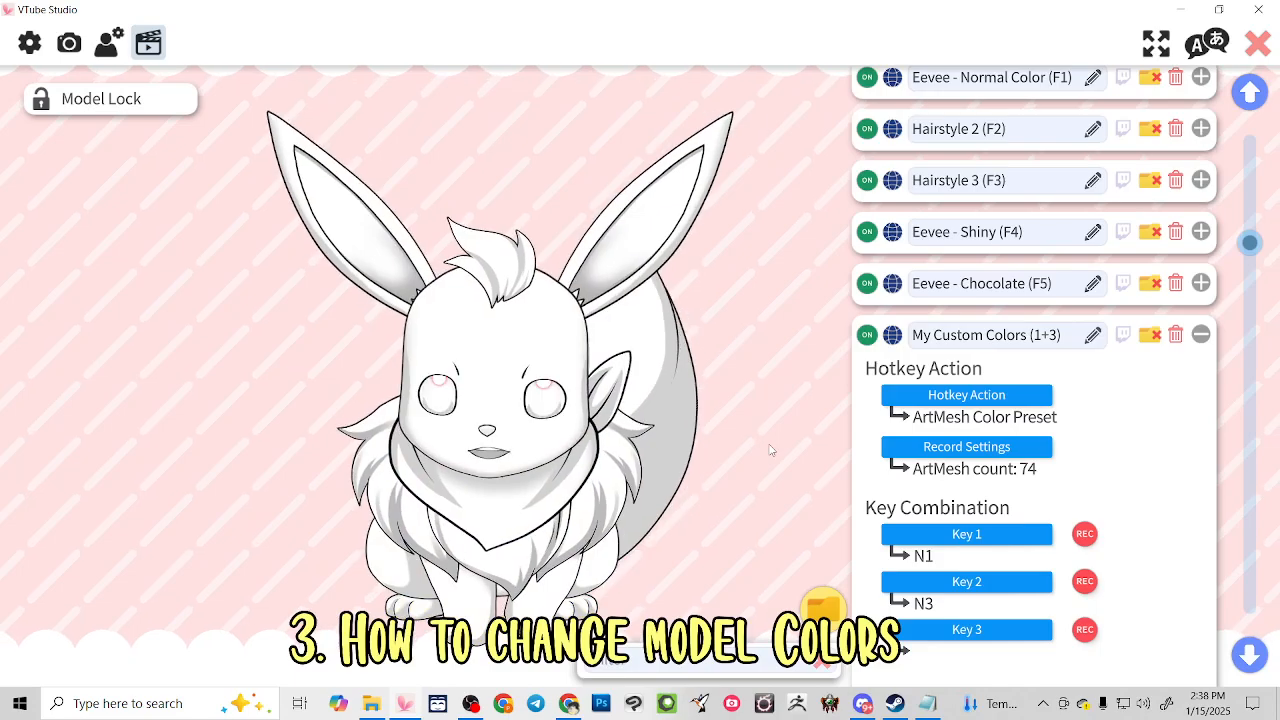
pyautogui.press('KP_1+KP_3')
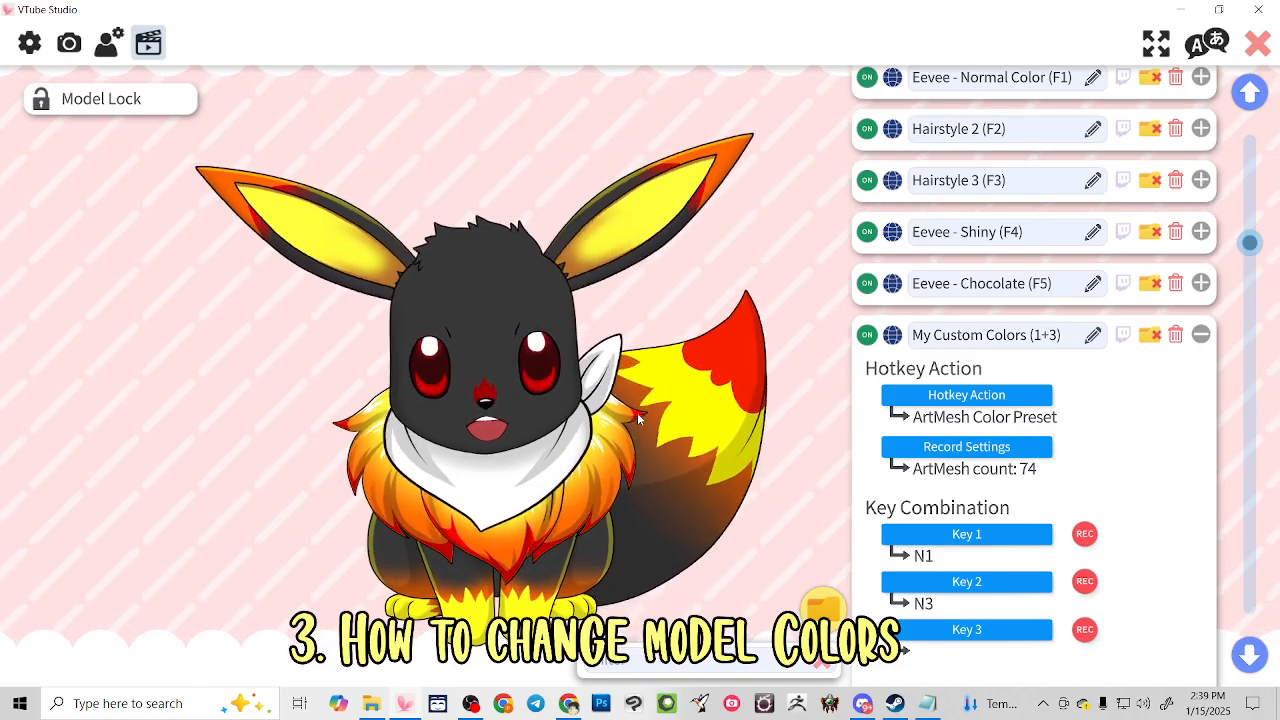
# Toggle the model's scarf off and on with the Scarf_On (1+2) hotkey and inspect that hotkey's action and key combination
pyautogui.scroll(5, 637, 412)
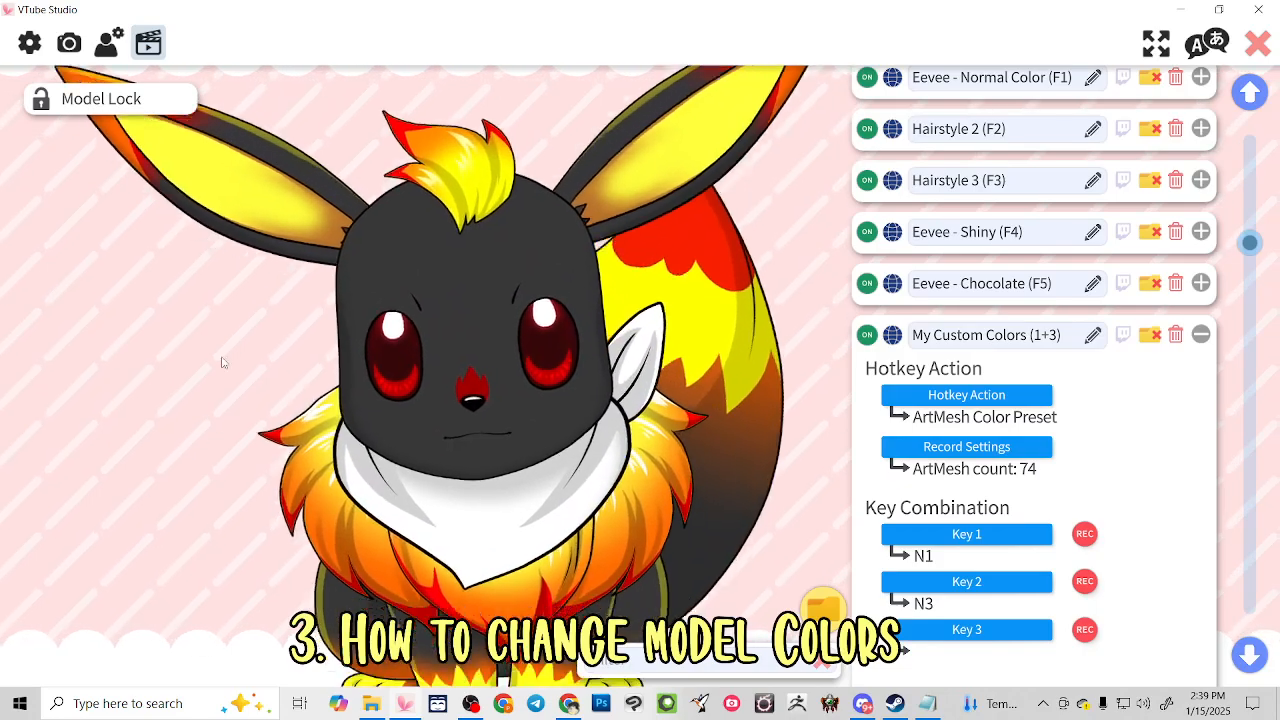
pyautogui.scroll(-5, 1165, 365)
pyautogui.scroll(-5, 1165, 373)
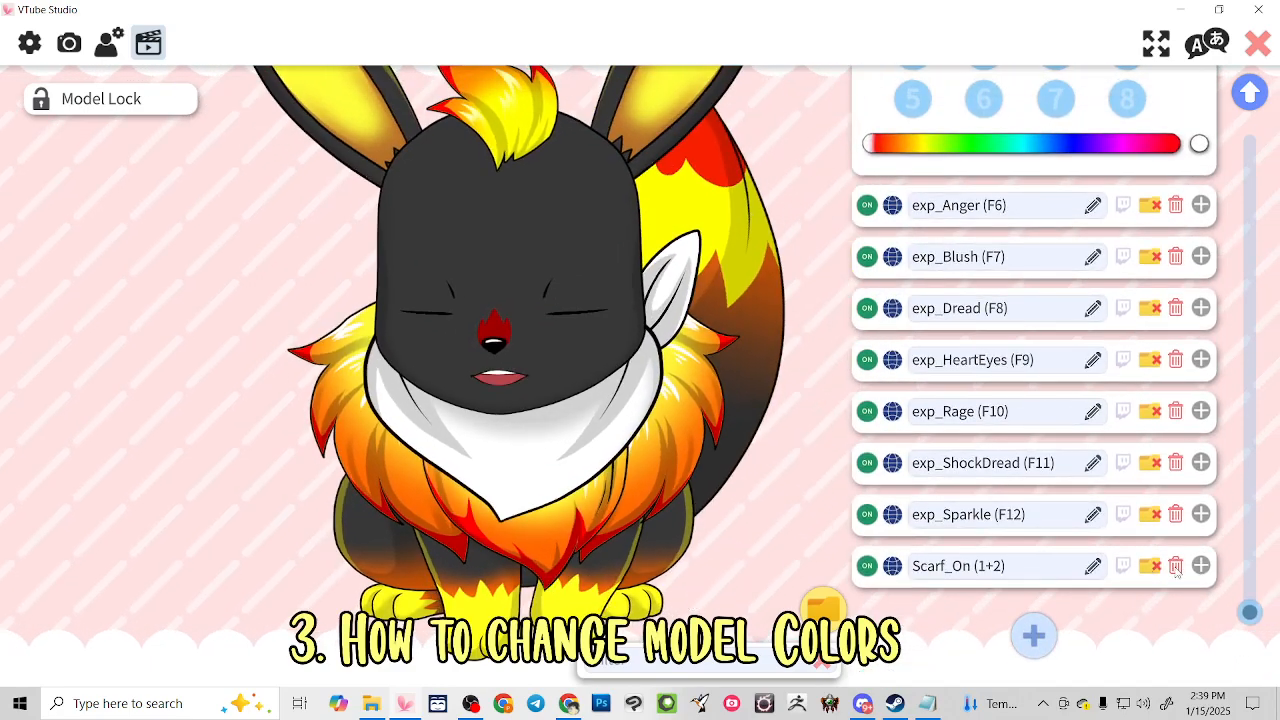
pyautogui.hotkey('1', '2')
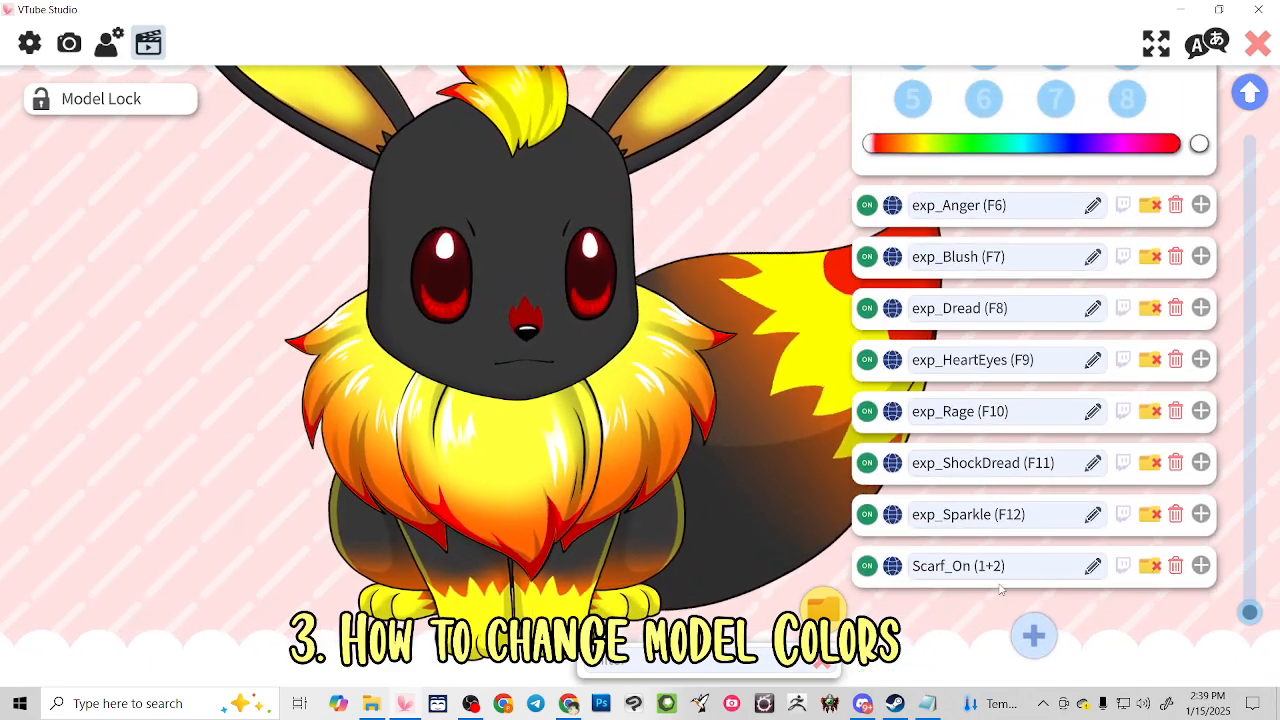
pyautogui.press('KP_1+KP_2')
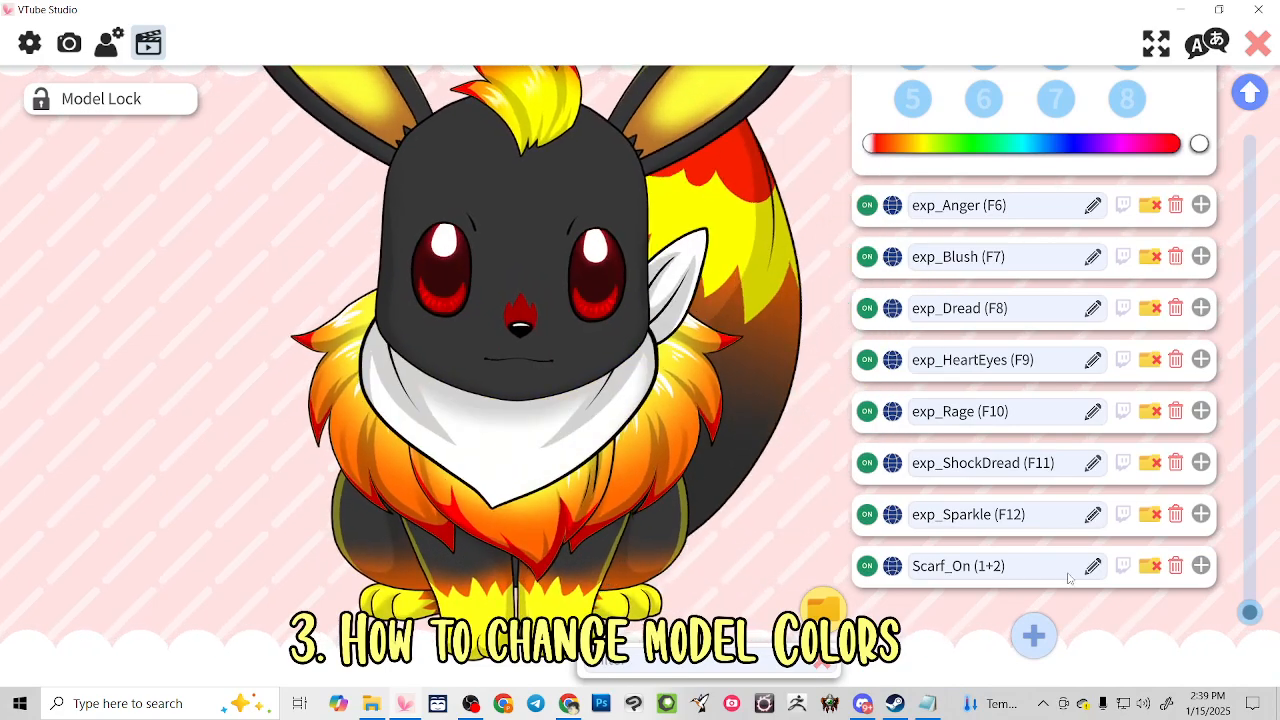
pyautogui.click(1201, 566)
pyautogui.scroll(-3, 1000, 505)
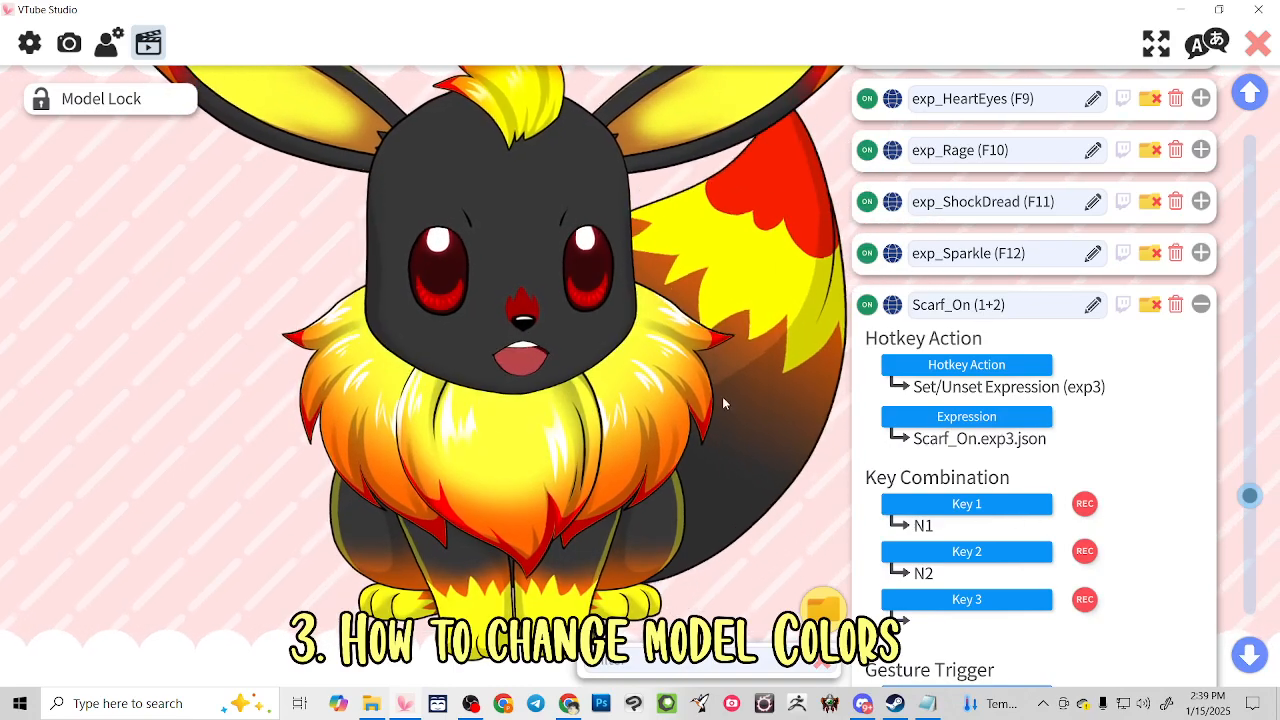
pyautogui.press('KP_1+KP_2')
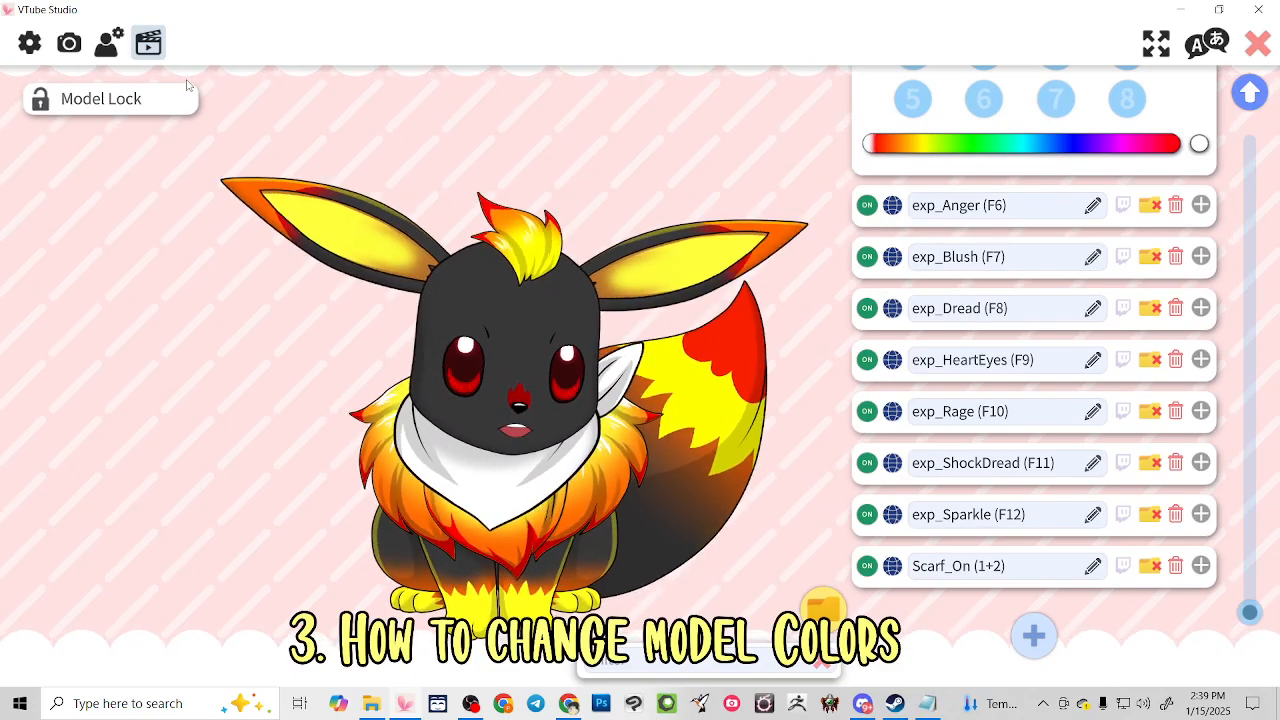
# Open the multiply/screen color customization for the model's ArtMeshes and filter the list for "scarf"
pyautogui.click(108, 42)
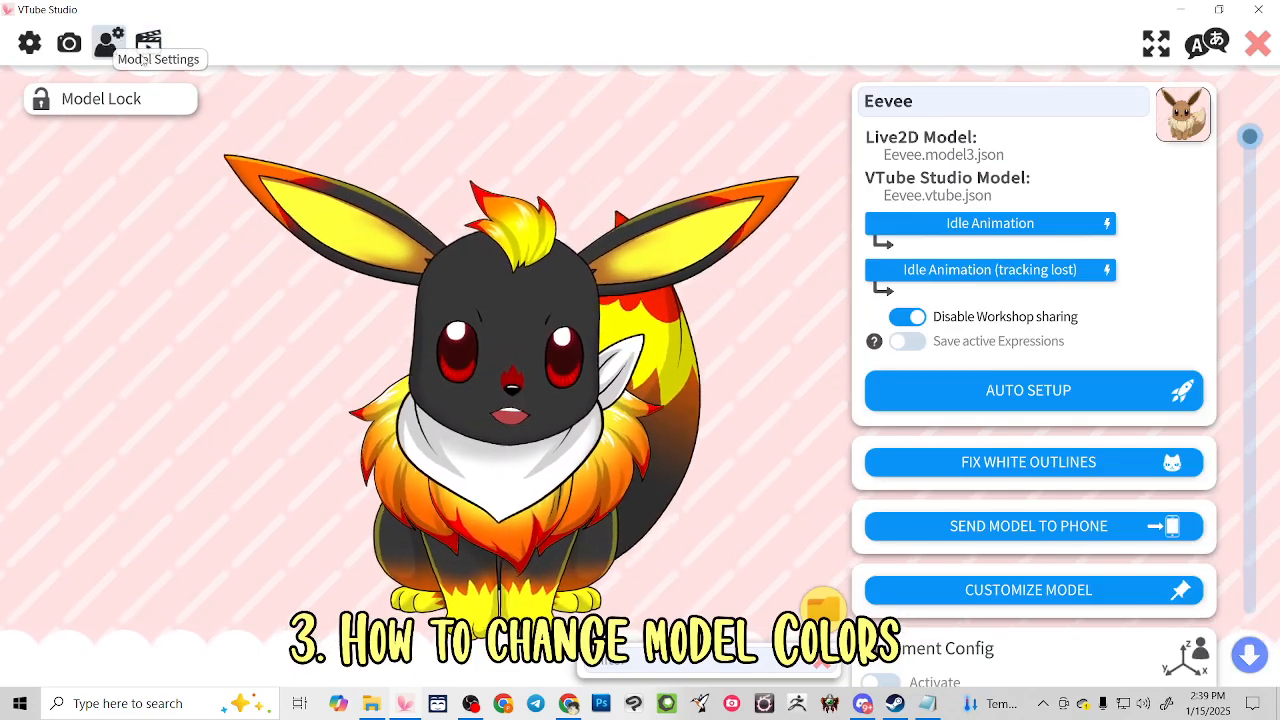
pyautogui.click(950, 585)
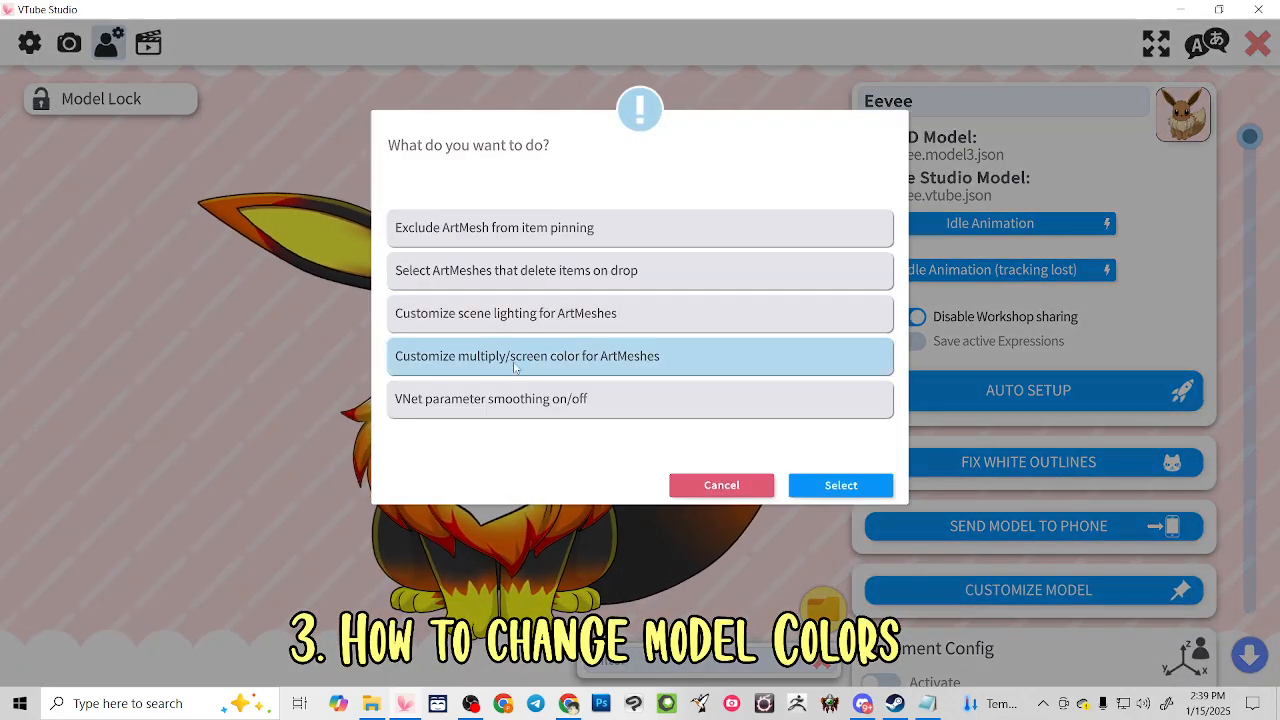
pyautogui.click(841, 486)
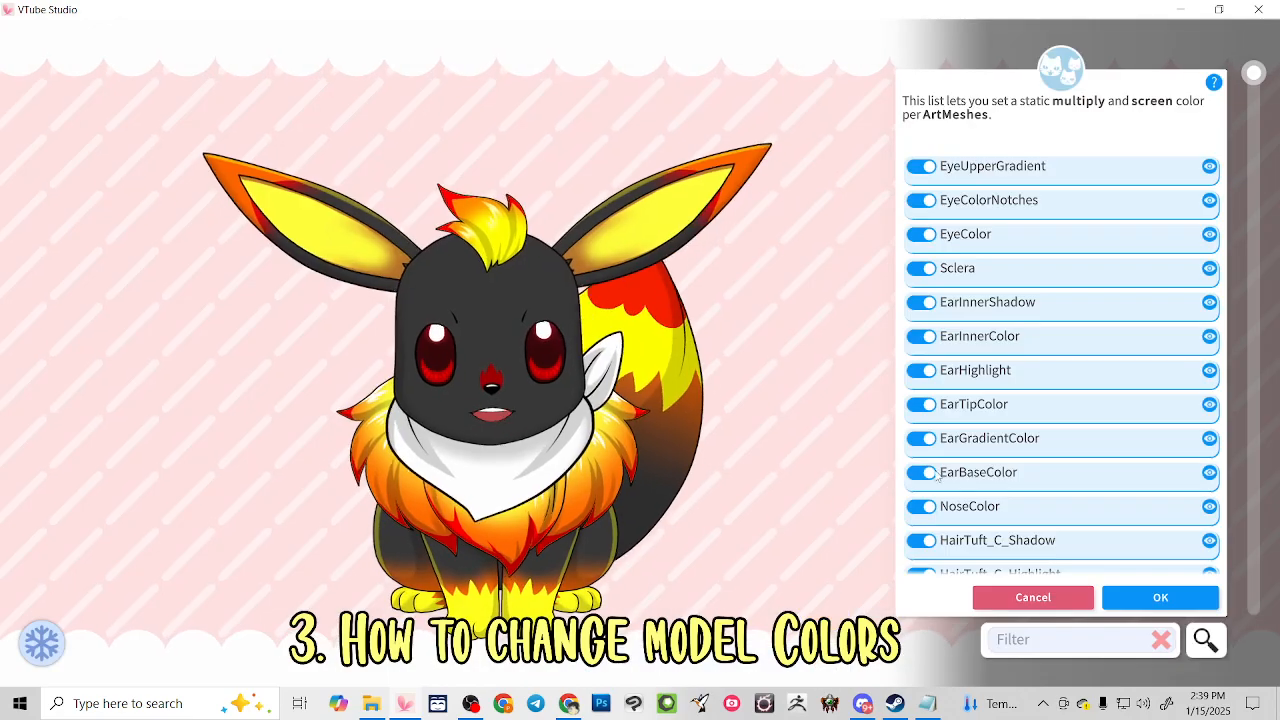
pyautogui.click(1010, 637)
pyautogui.write('scarf')
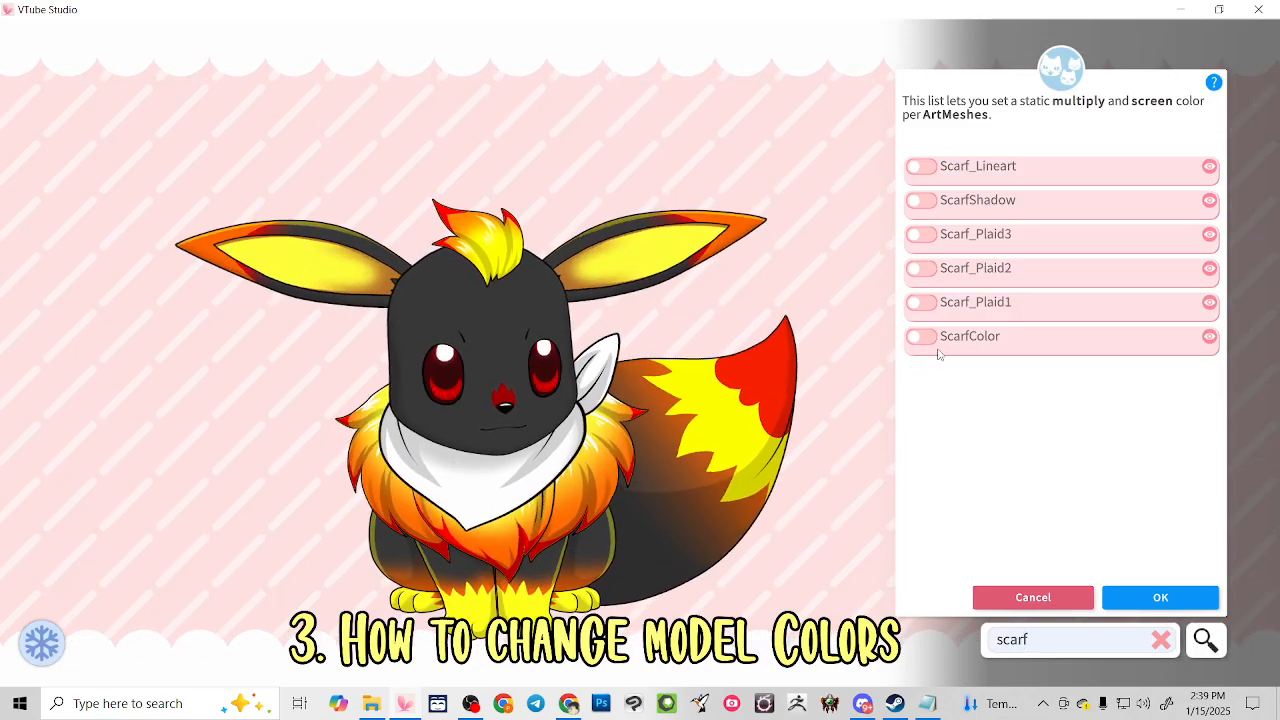
# Enable the ScarfColor ArtMesh with a near-black multiply color of #1A1A1A
pyautogui.click(921, 337)
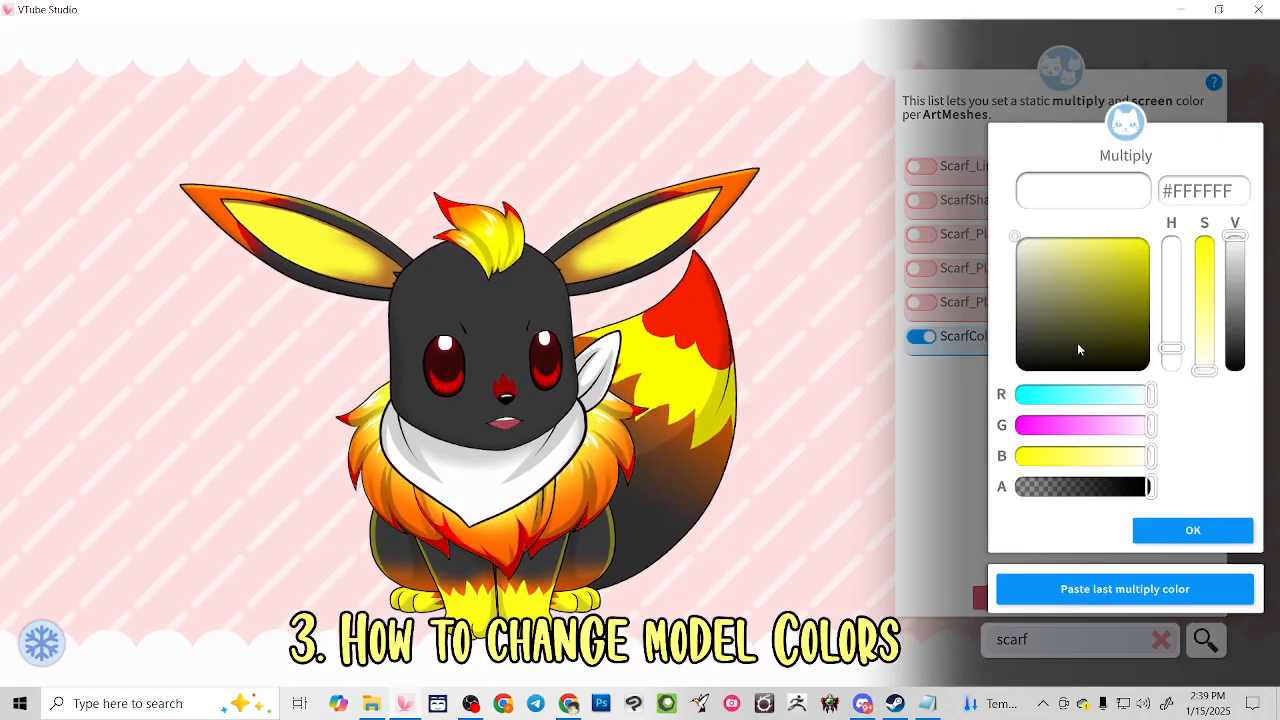
pyautogui.click(1077, 342)
pyautogui.moveTo(1077, 342); pyautogui.dragTo(977, 384)
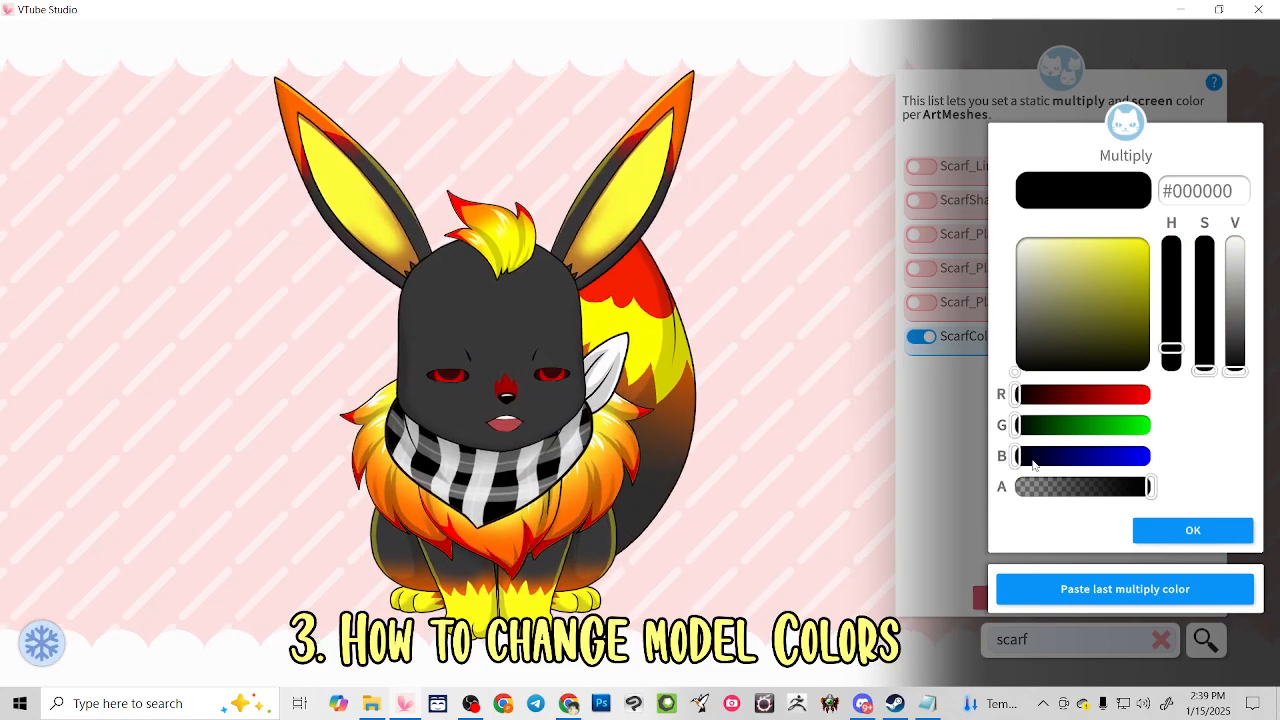
pyautogui.click(1020, 356)
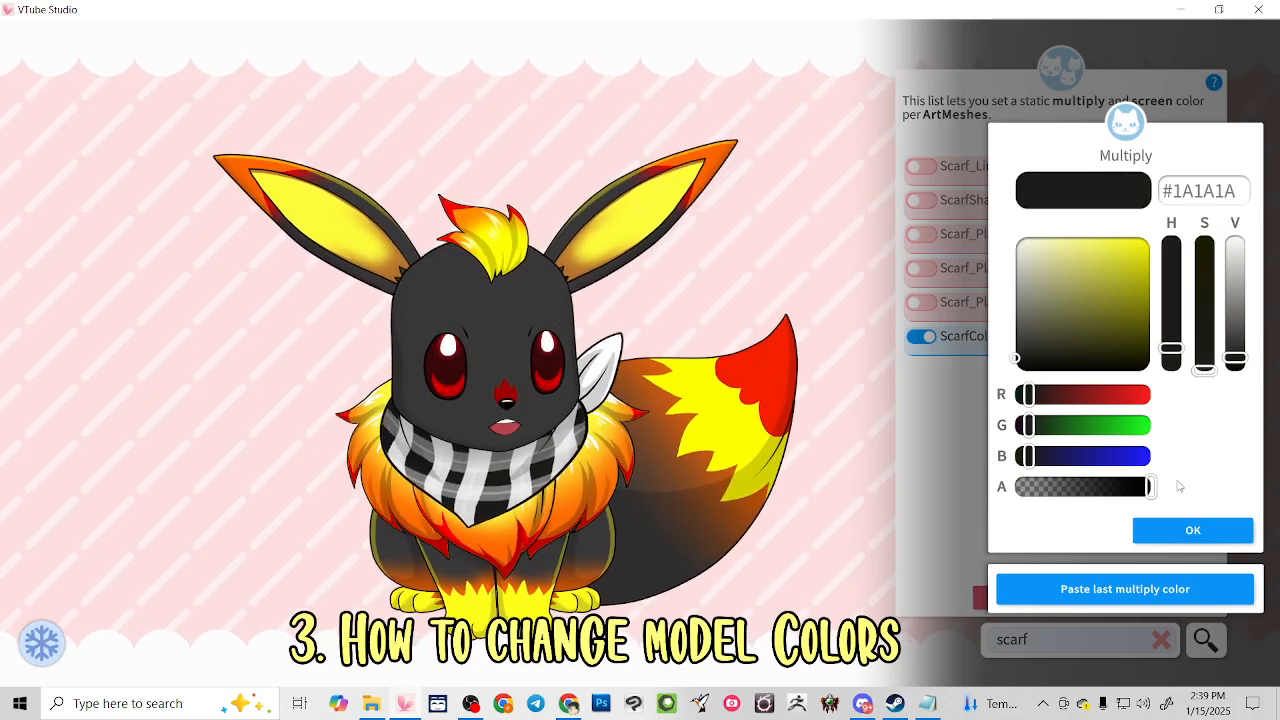
pyautogui.click(1193, 530)
pyautogui.click(1190, 530)
pyautogui.scroll(5, 697, 427)
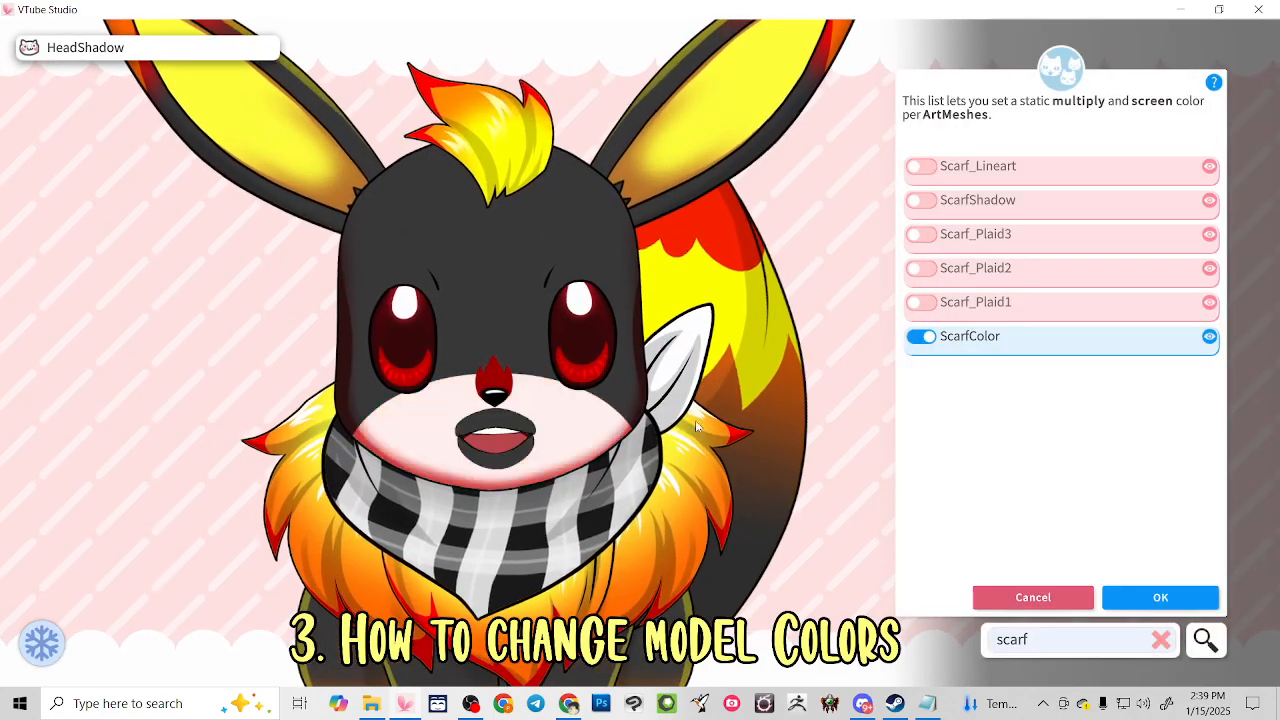
# Enable Scarf_Plaid1 and Scarf_Plaid2 and hide both plaid layers by setting their multiply color alpha to zero
pyautogui.click(921, 303)
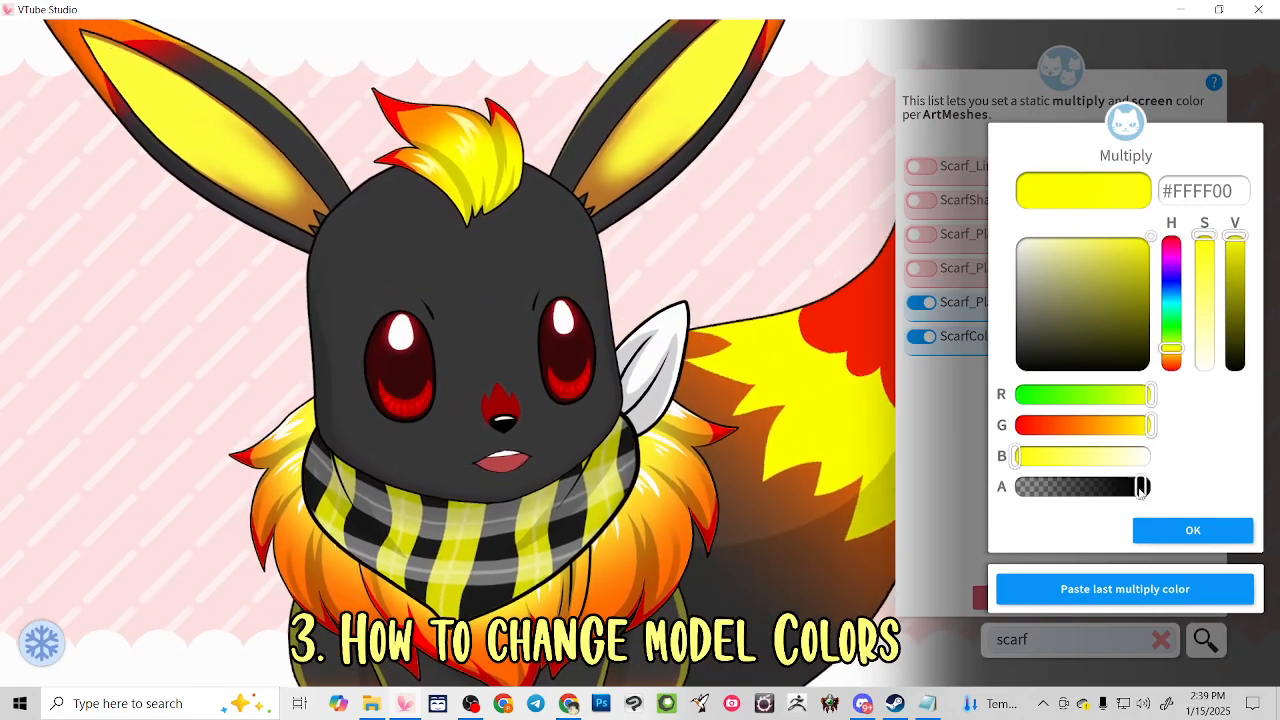
pyautogui.moveTo(1148, 486); pyautogui.dragTo(1260, 494)
pyautogui.click(1193, 530)
pyautogui.click(1193, 530)
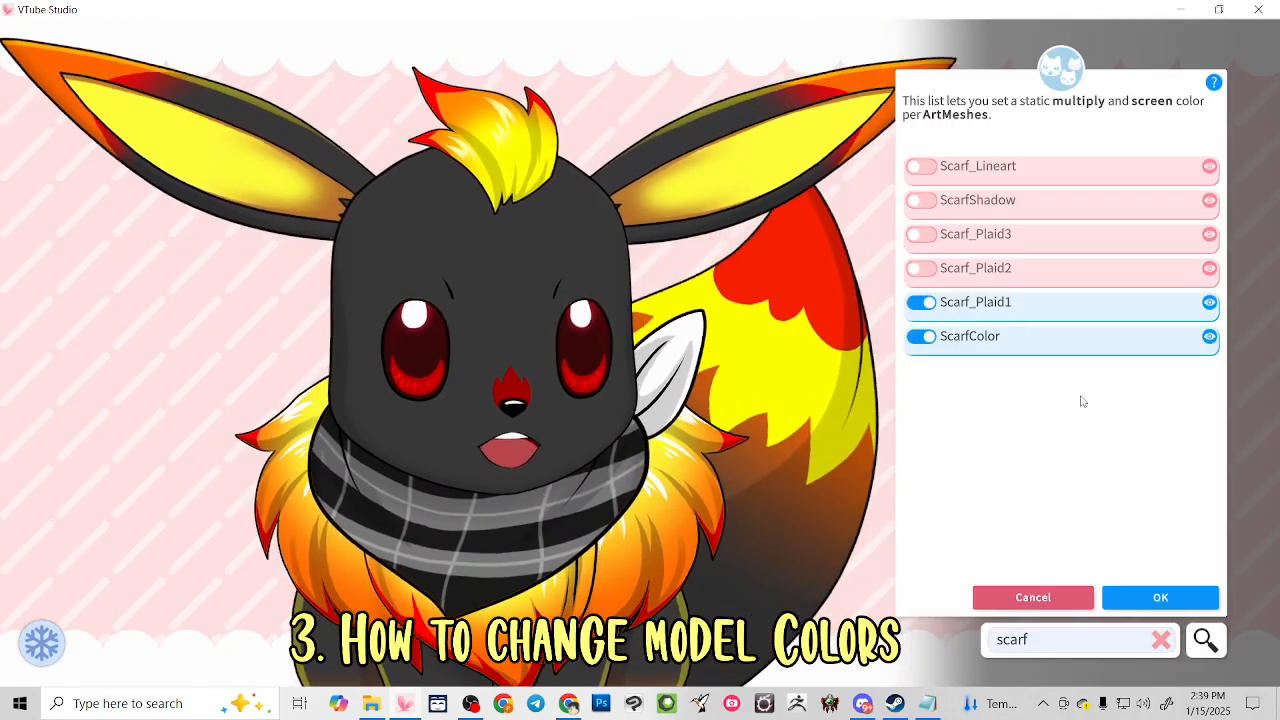
pyautogui.click(919, 268)
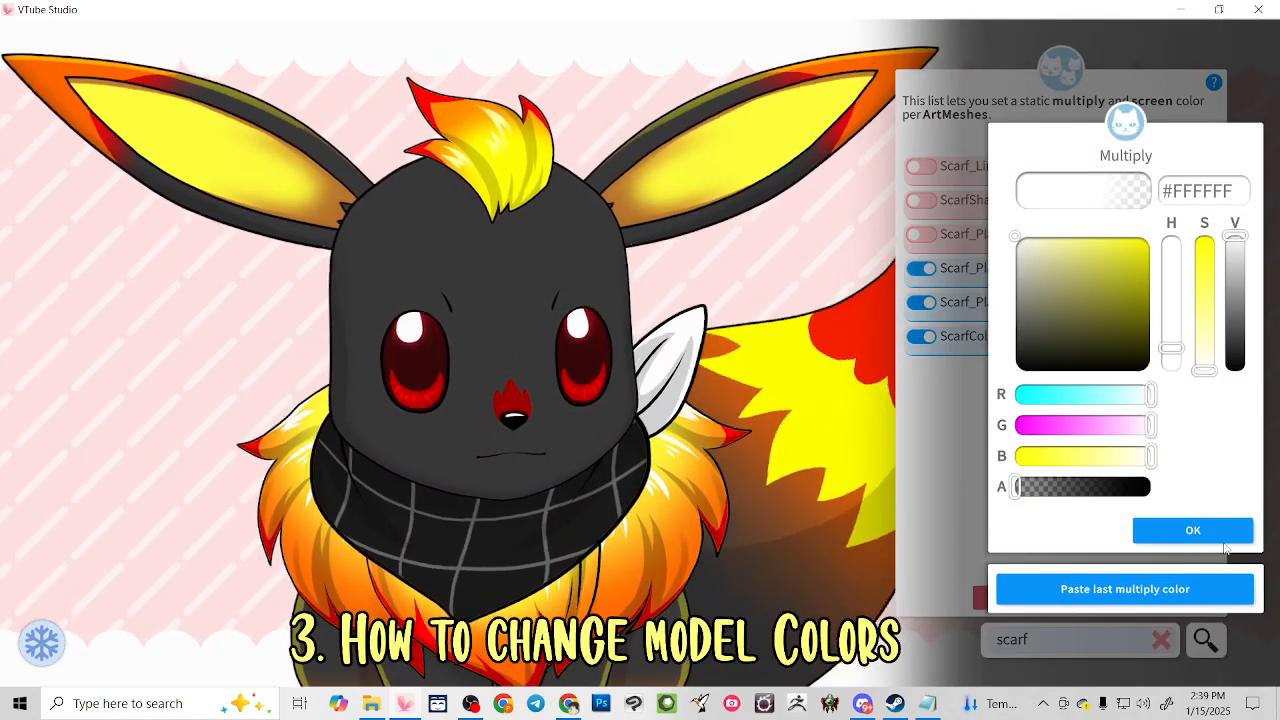
pyautogui.click(1193, 530)
pyautogui.click(1193, 530)
# Enable Scarf_Plaid3 with a fully opaque red multiply color of #FF0000
pyautogui.click(919, 234)
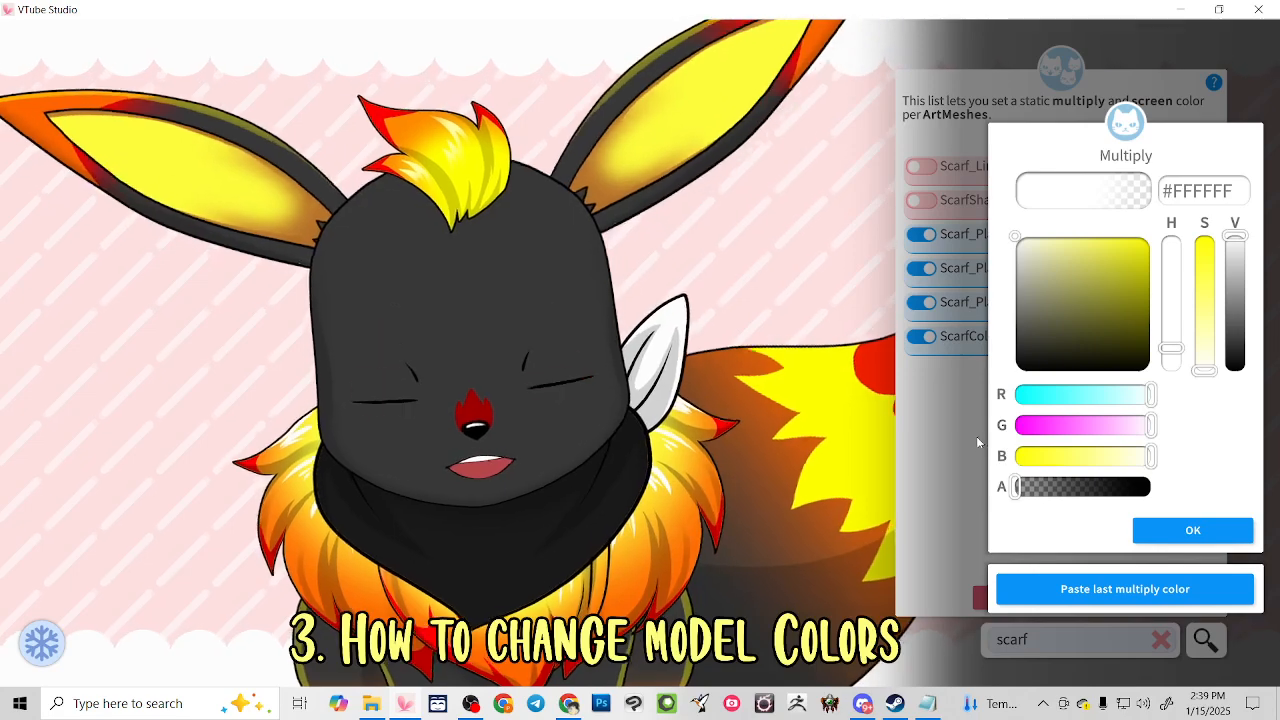
pyautogui.moveTo(1016, 487); pyautogui.dragTo(1152, 488)
pyautogui.moveTo(1043, 426); pyautogui.dragTo(1014, 426)
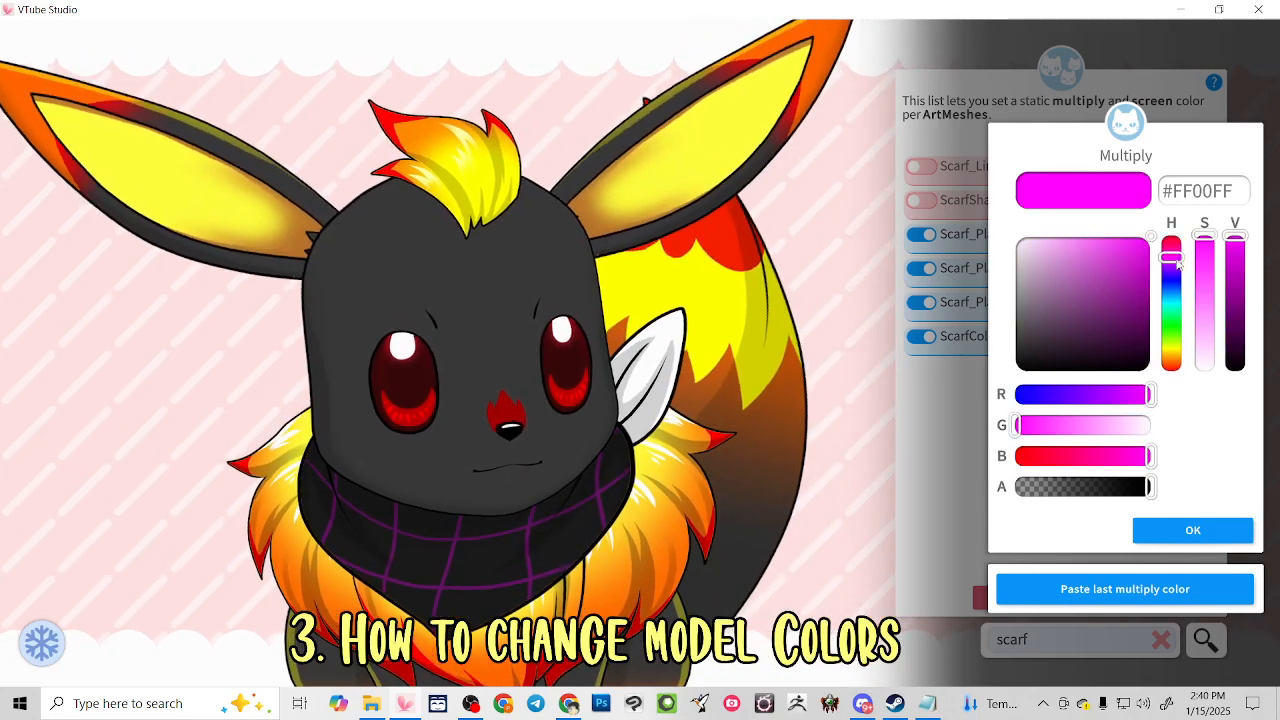
pyautogui.moveTo(1171, 257); pyautogui.dragTo(1178, 218)
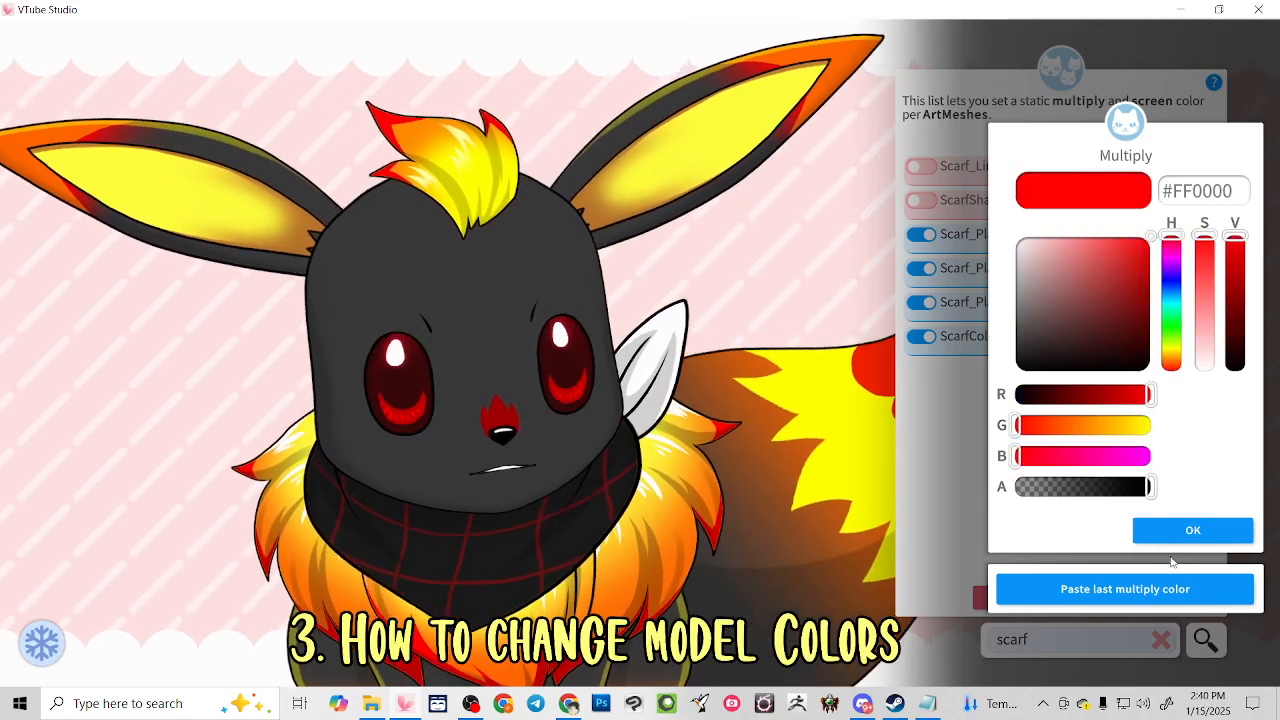
pyautogui.click(1193, 532)
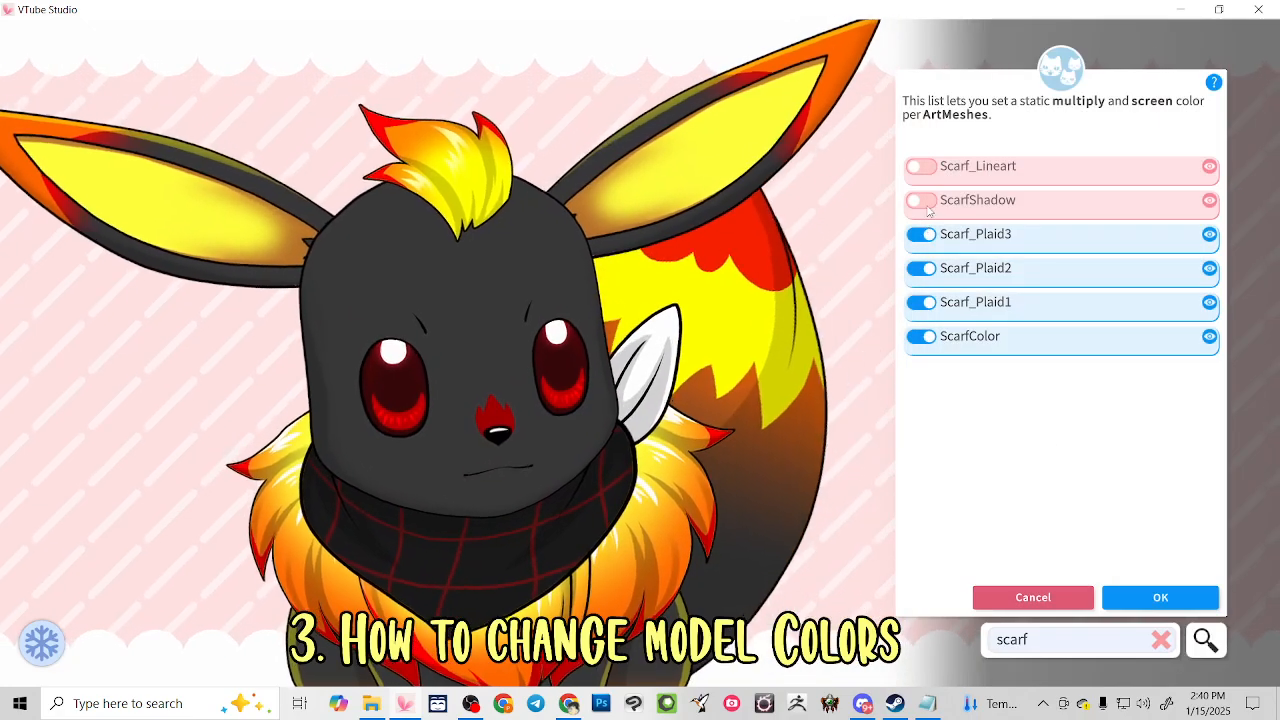
# Enable ScarfShadow with a medium grey multiply color of #8A8A8A
pyautogui.click(924, 201)
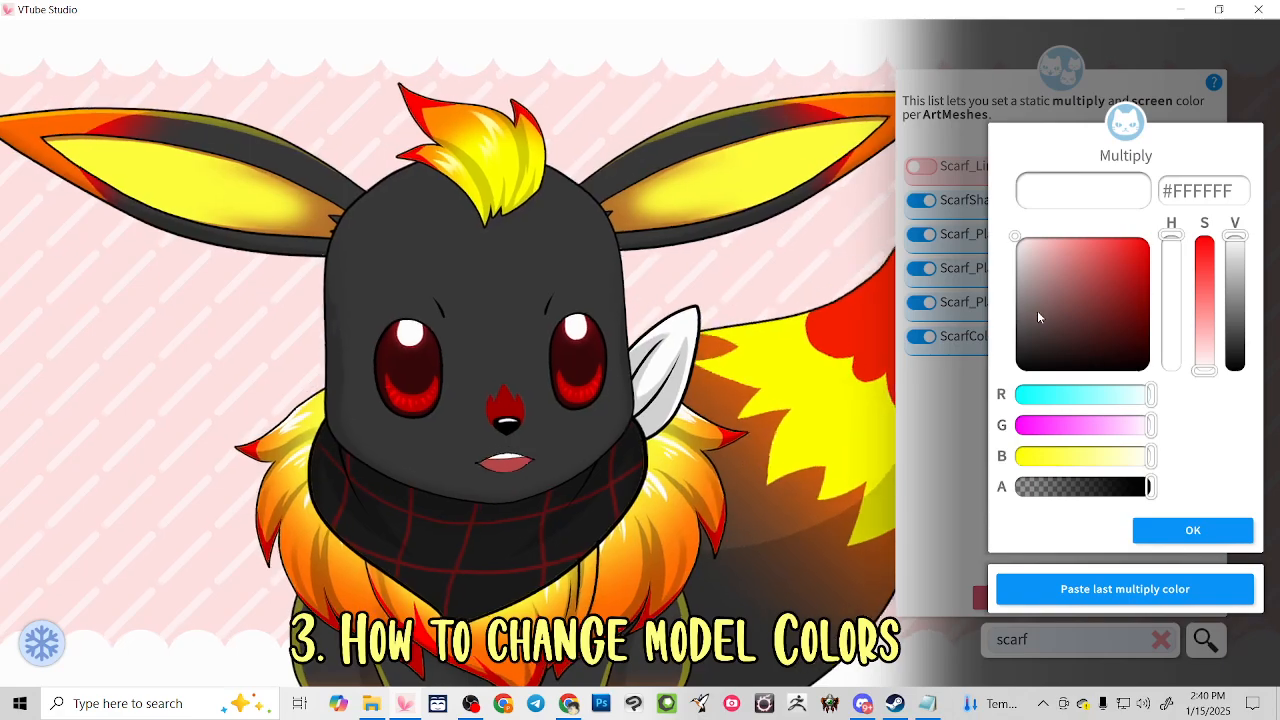
pyautogui.moveTo(1037, 310); pyautogui.dragTo(960, 294)
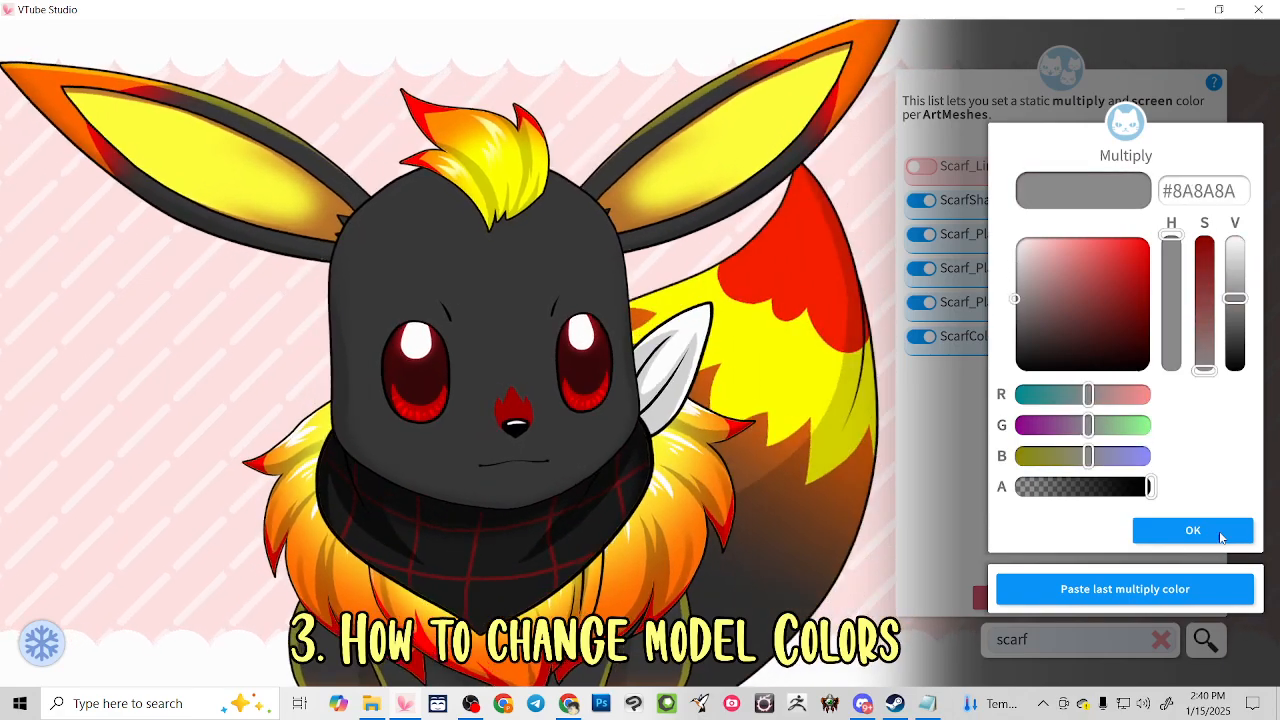
pyautogui.click(1222, 531)
# Clear the ArtMesh filter and enable End_Color with a dark grey multiply color of #3F3F3F
pyautogui.click(1160, 639)
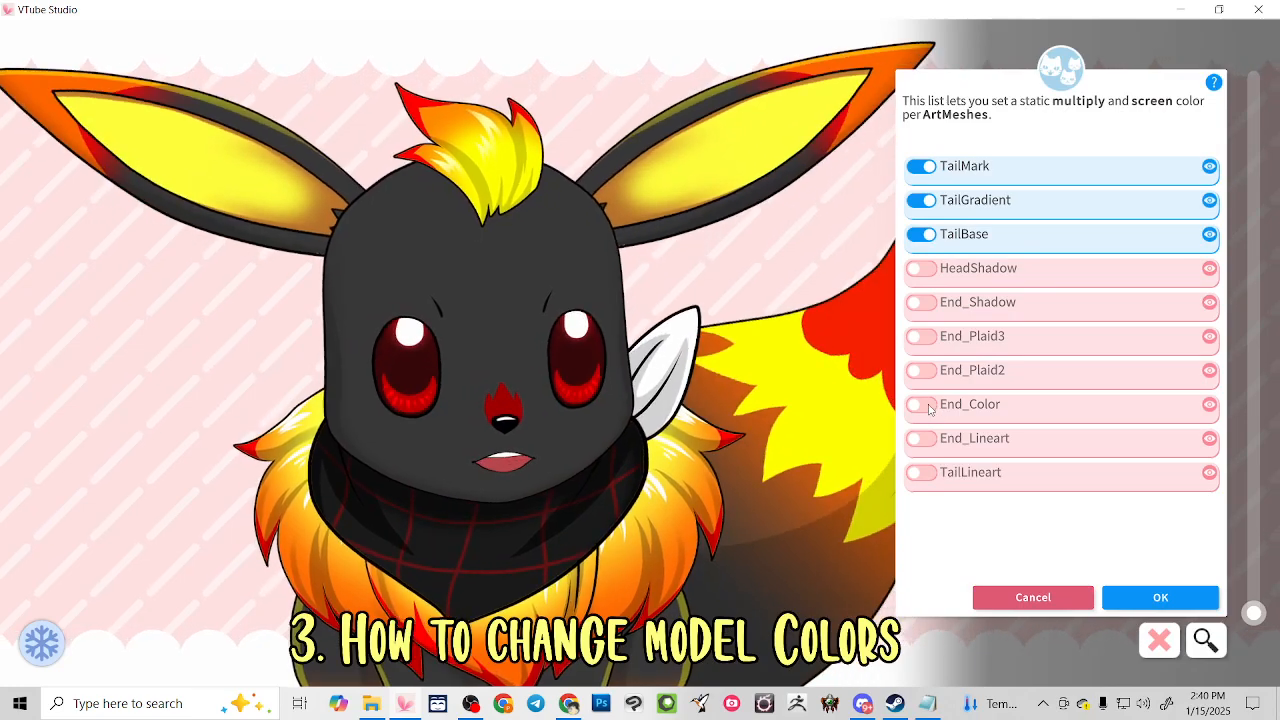
pyautogui.click(983, 404)
pyautogui.moveTo(1066, 314); pyautogui.dragTo(935, 332)
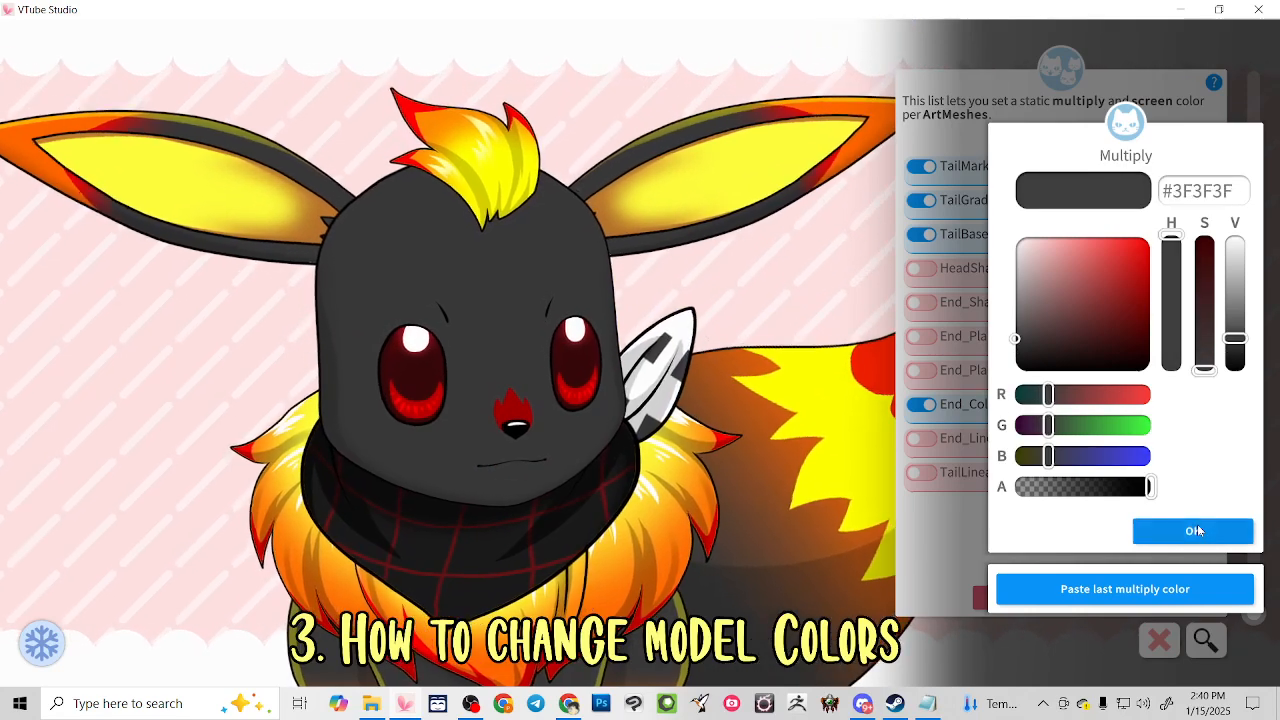
pyautogui.click(1195, 531)
# Enable End_Plaid2, End_Plaid3 and End_Plaid1 and make these scarf-end plaid layers transparent with a multiply alpha of zero
pyautogui.click(1030, 372)
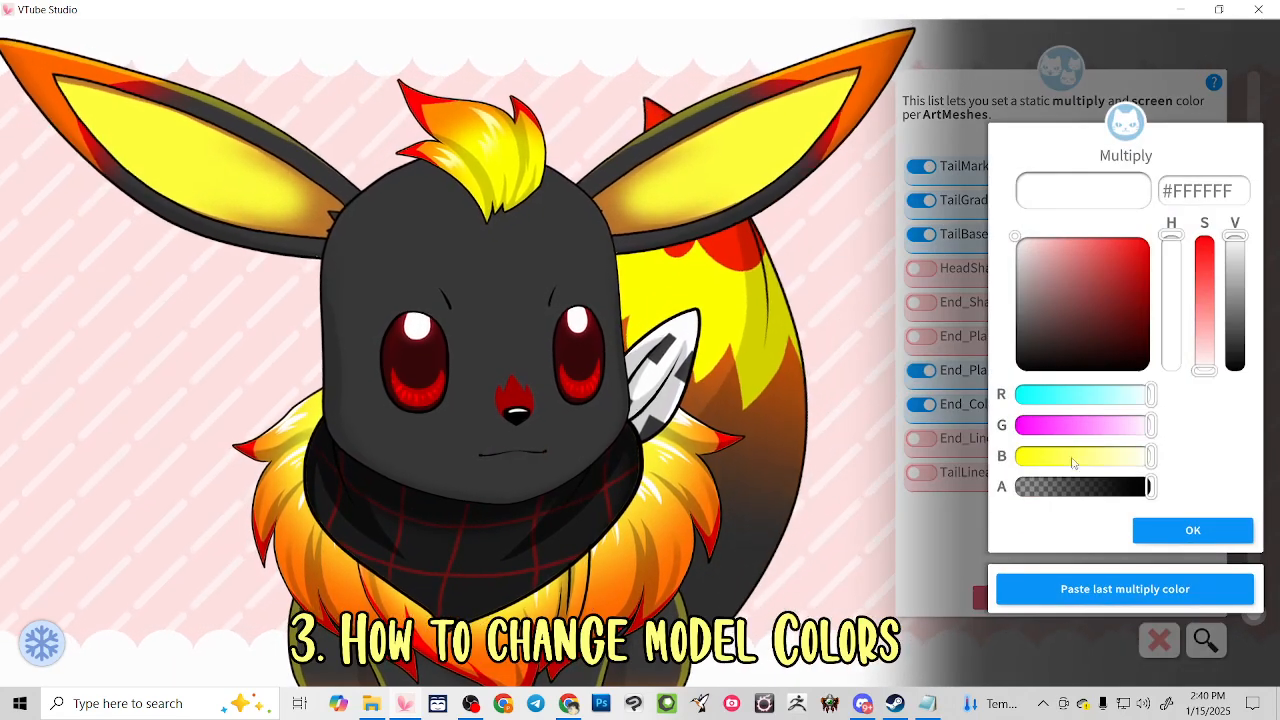
pyautogui.click(1193, 530)
pyautogui.click(1193, 530)
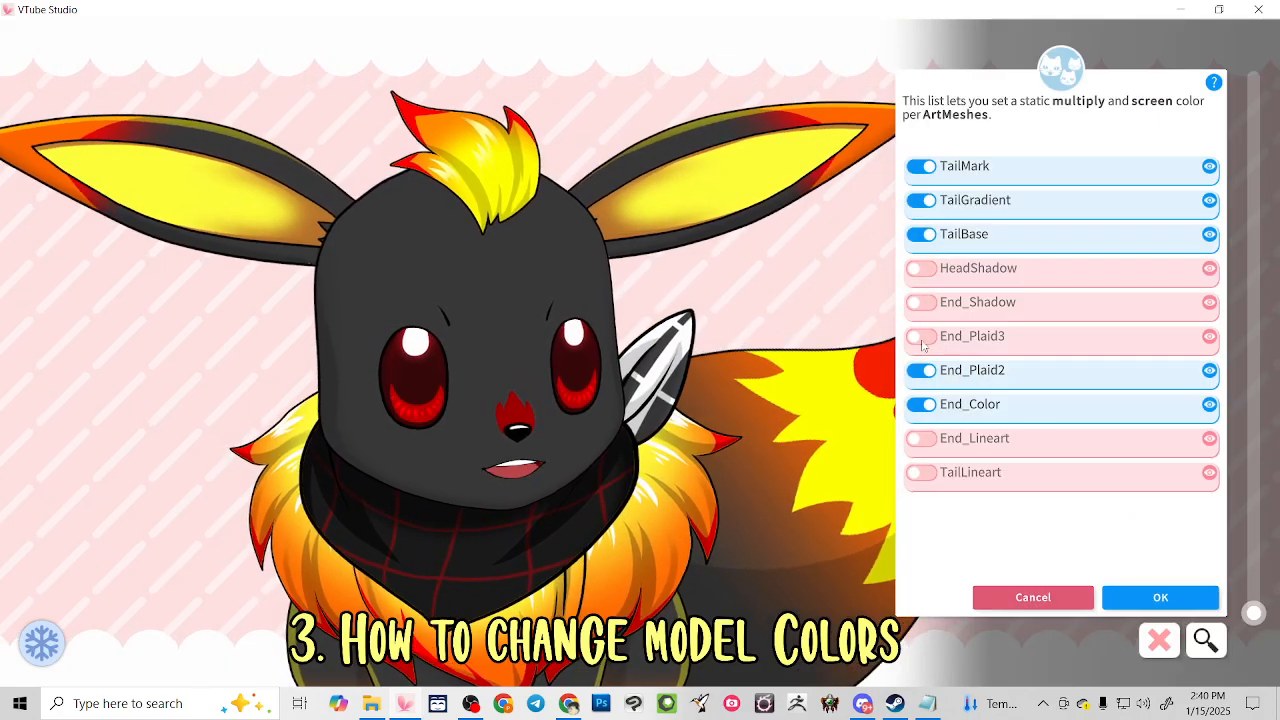
pyautogui.click(920, 336)
pyautogui.moveTo(1004, 489); pyautogui.dragTo(1002, 489)
pyautogui.click(1140, 531)
pyautogui.click(1140, 531)
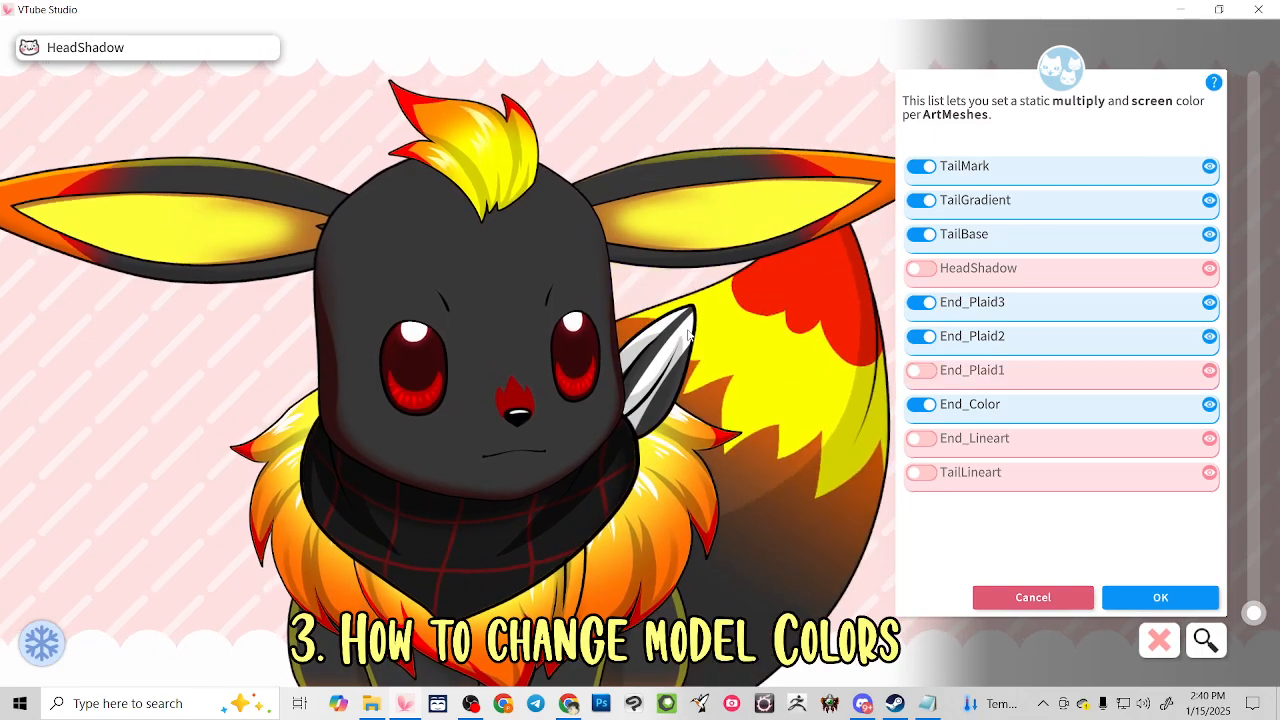
pyautogui.click(931, 376)
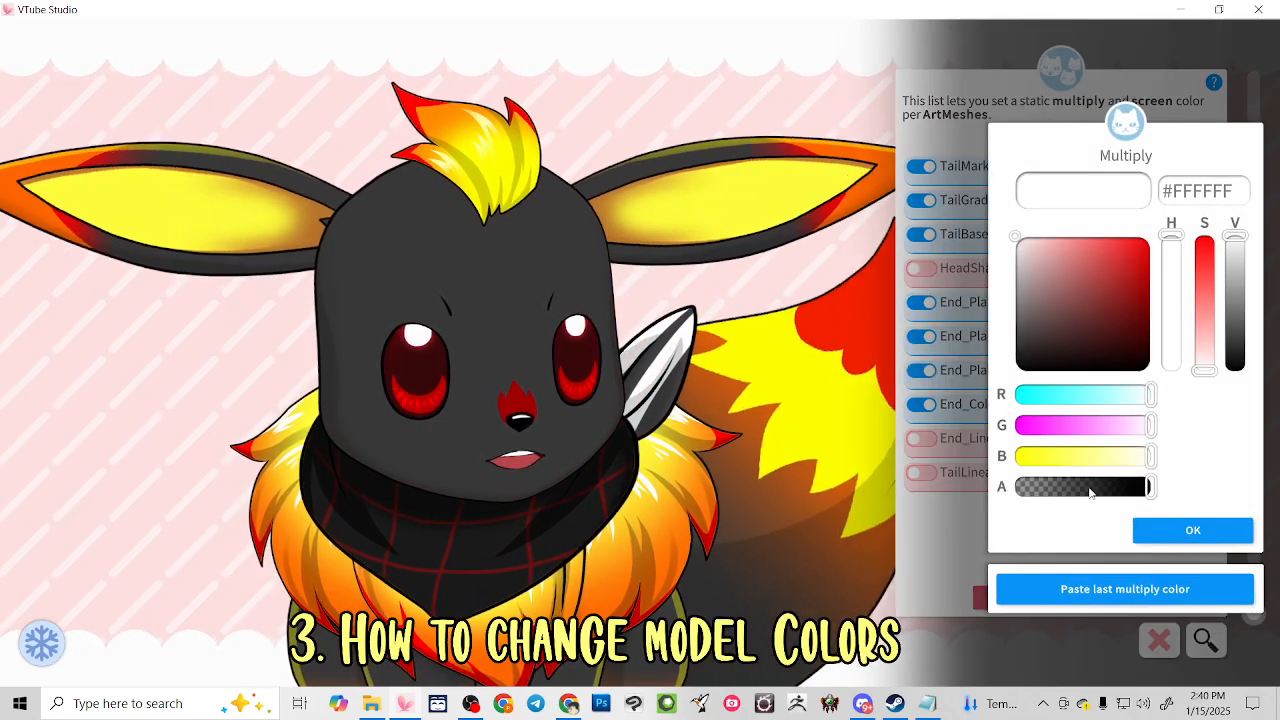
pyautogui.click(1192, 530)
pyautogui.click(1192, 530)
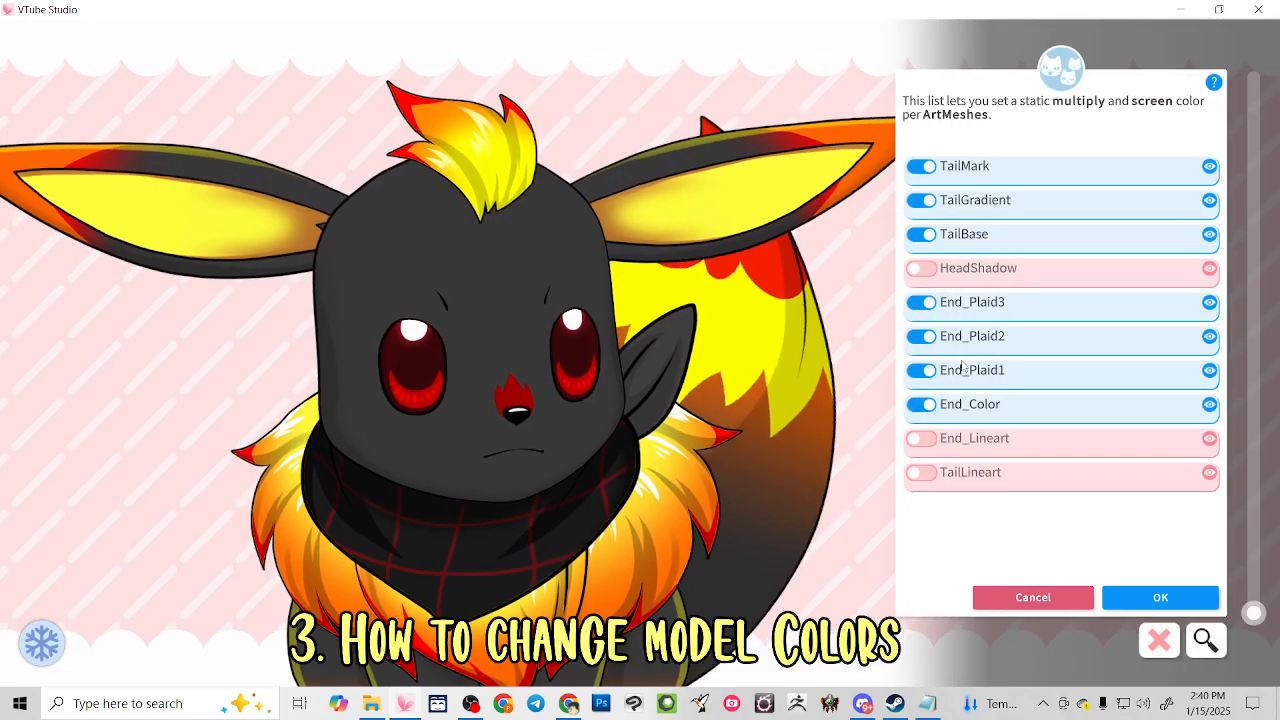
# Recolor End_Plaid3 with a dark red multiply color of #BA0000 at about half alpha
pyautogui.click(1020, 316)
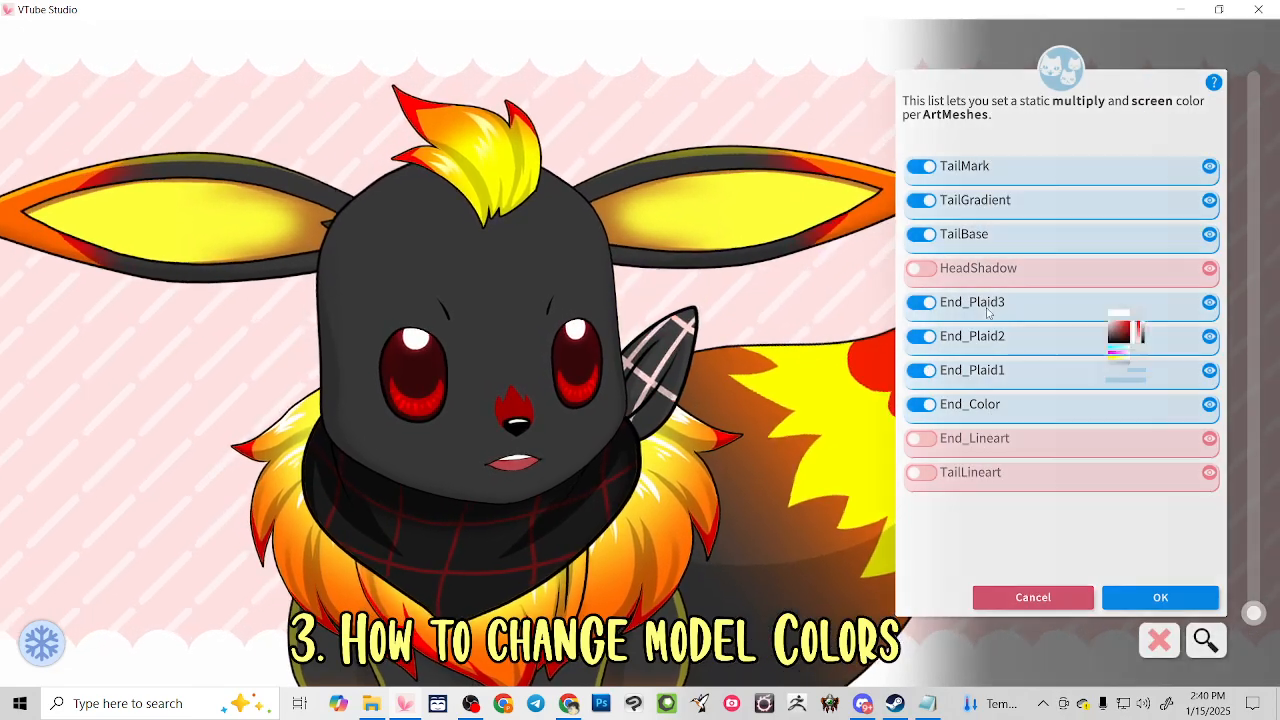
pyautogui.moveTo(1080, 316); pyautogui.dragTo(1224, 228)
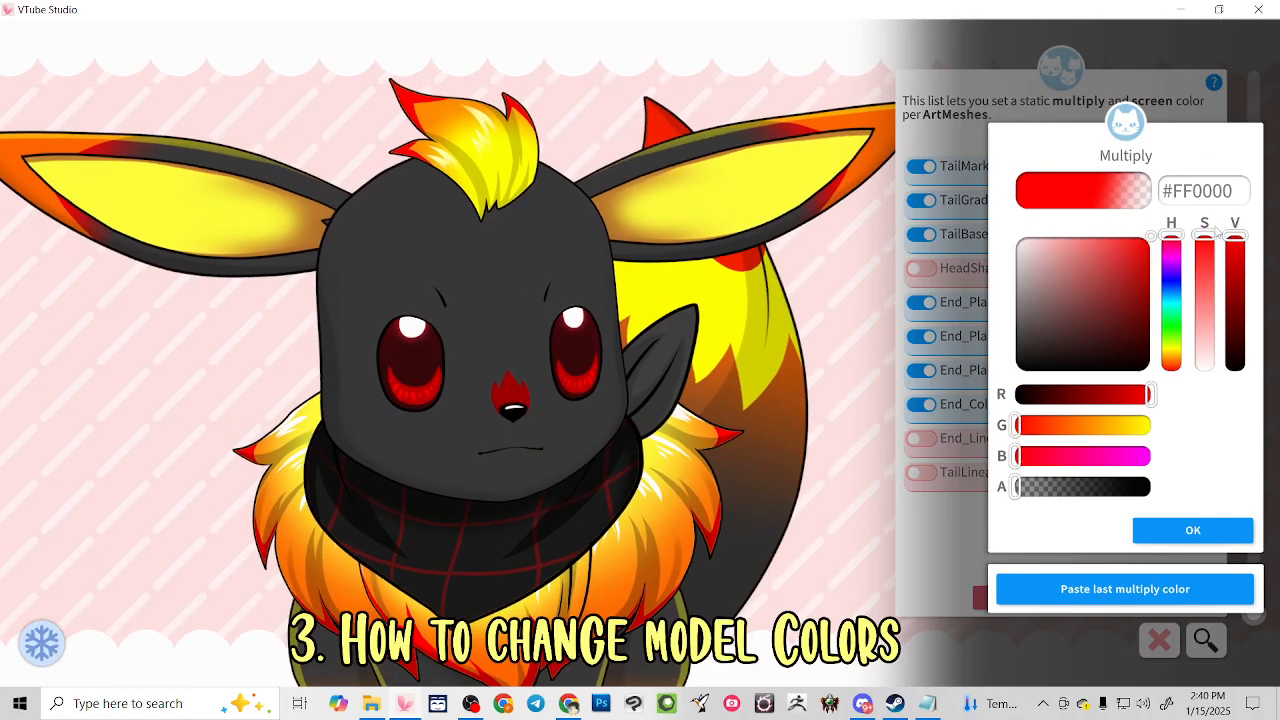
pyautogui.moveTo(1015, 488); pyautogui.dragTo(1150, 489)
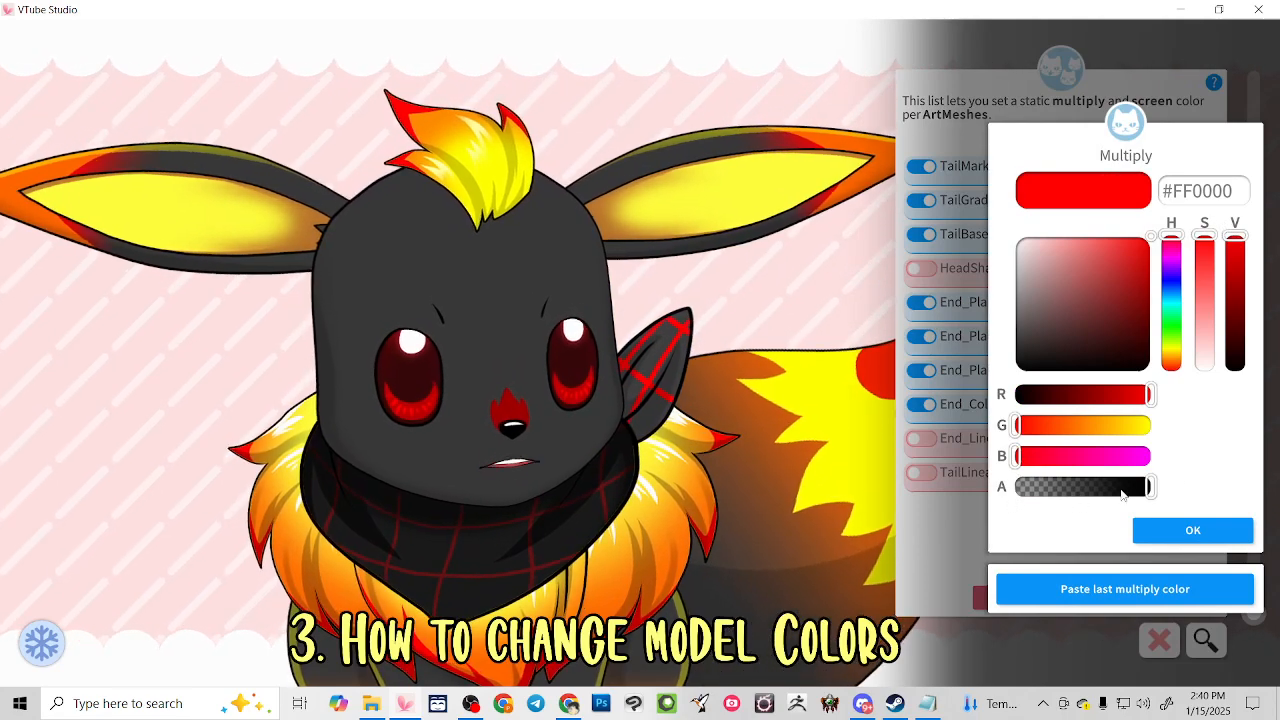
pyautogui.moveTo(1129, 280)
pyautogui.mouseDown()
pyautogui.moveTo(1150, 336)
pyautogui.moveTo(1150, 293)
pyautogui.moveTo(1251, 157)
pyautogui.moveTo(1151, 272)
pyautogui.mouseUp()
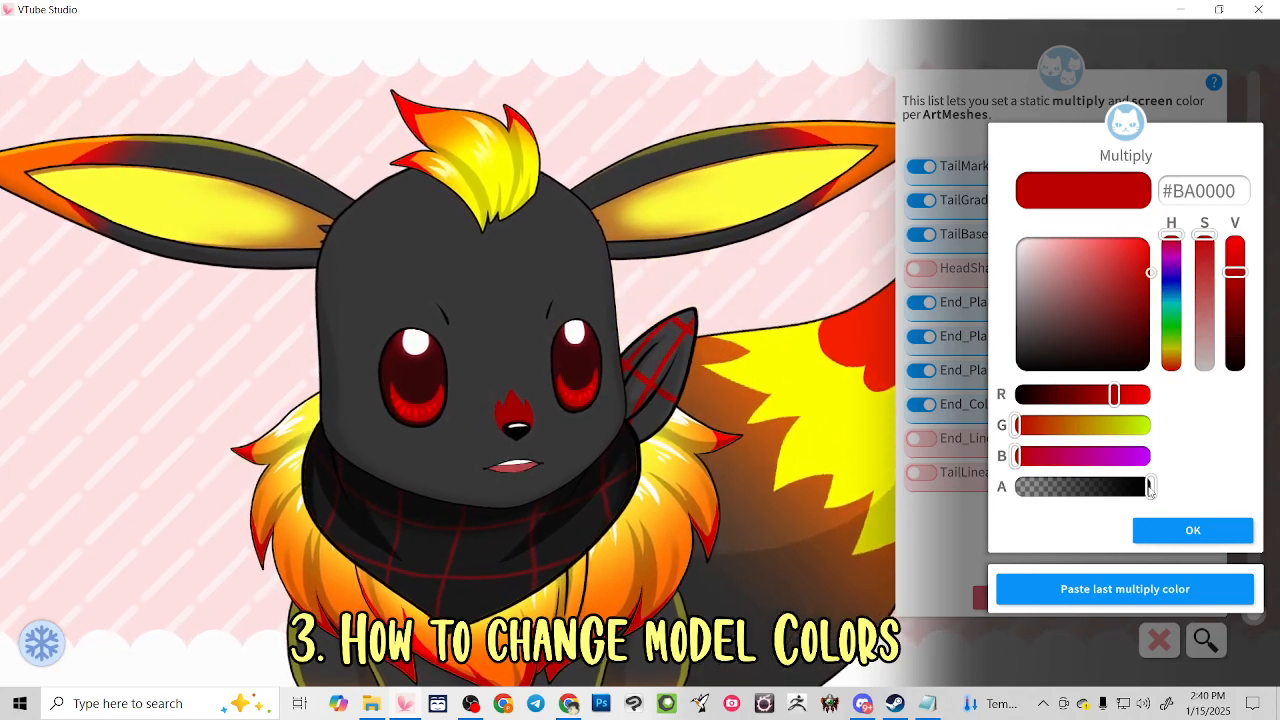
pyautogui.moveTo(1148, 487); pyautogui.dragTo(1097, 487)
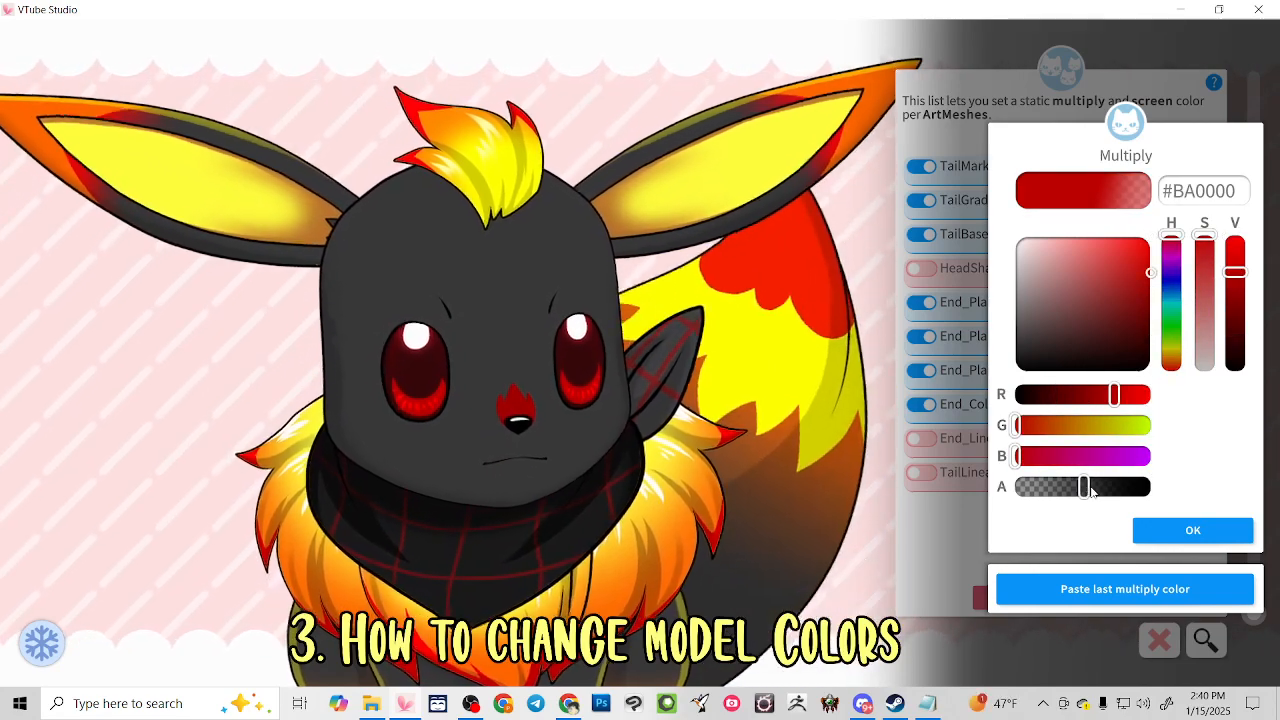
pyautogui.click(1180, 530)
# Darken the End_Color multiply color to #1E1E1E and accept the ArtMesh color changes
pyautogui.click(1010, 411)
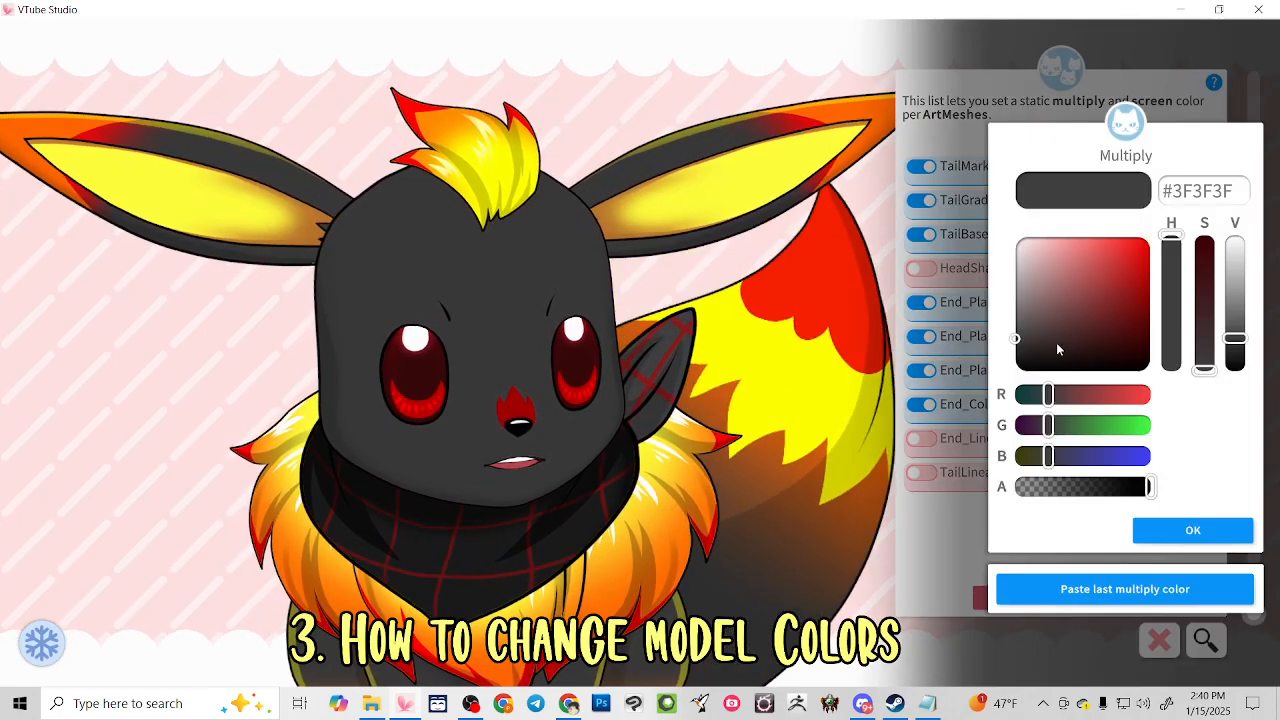
pyautogui.moveTo(1056, 345); pyautogui.dragTo(980, 355)
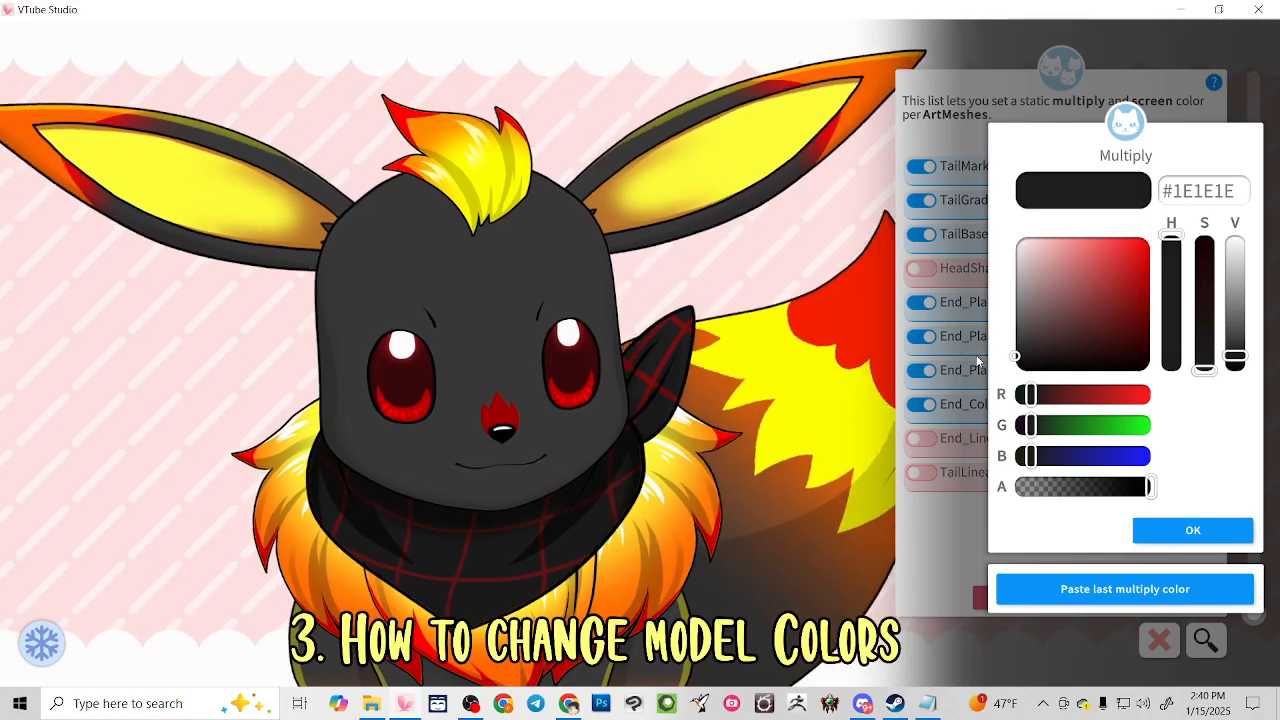
pyautogui.click(1196, 531)
pyautogui.click(1196, 531)
pyautogui.scroll(-5, 726, 495)
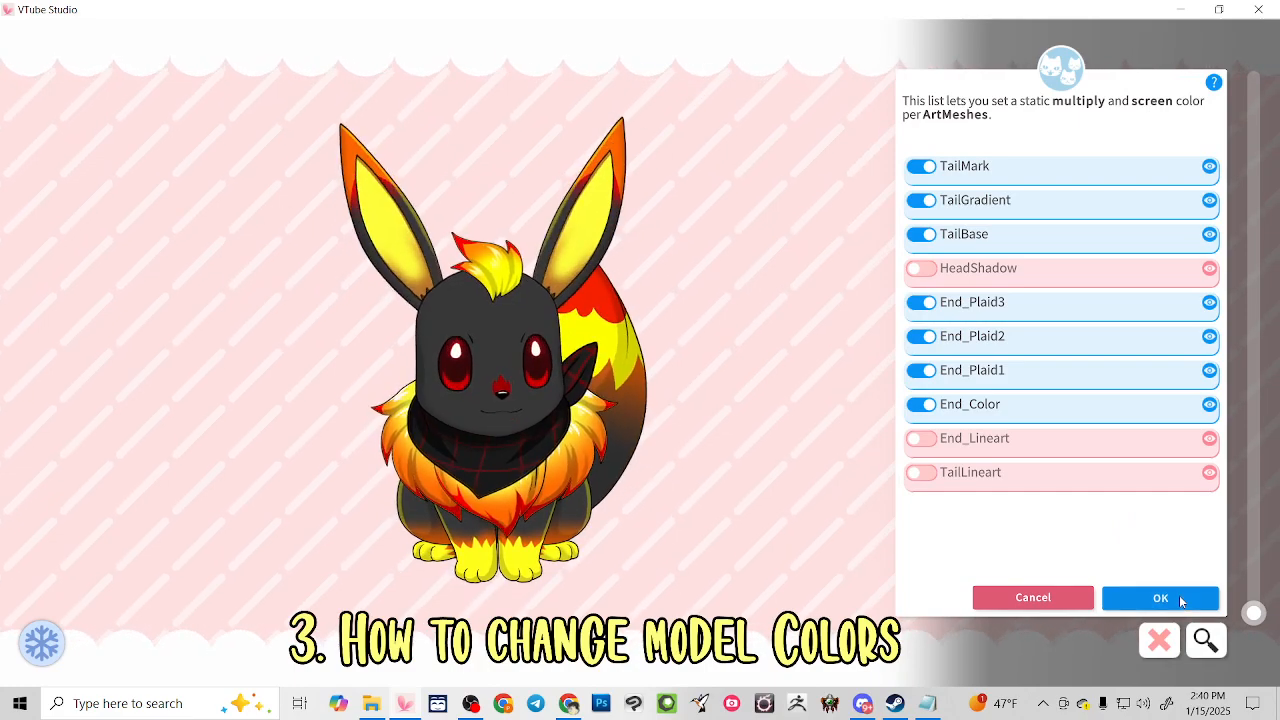
pyautogui.click(1180, 599)
# Return to the hotkey settings and collapse the My Custom Colors (1+3) hotkey
pyautogui.click(149, 44)
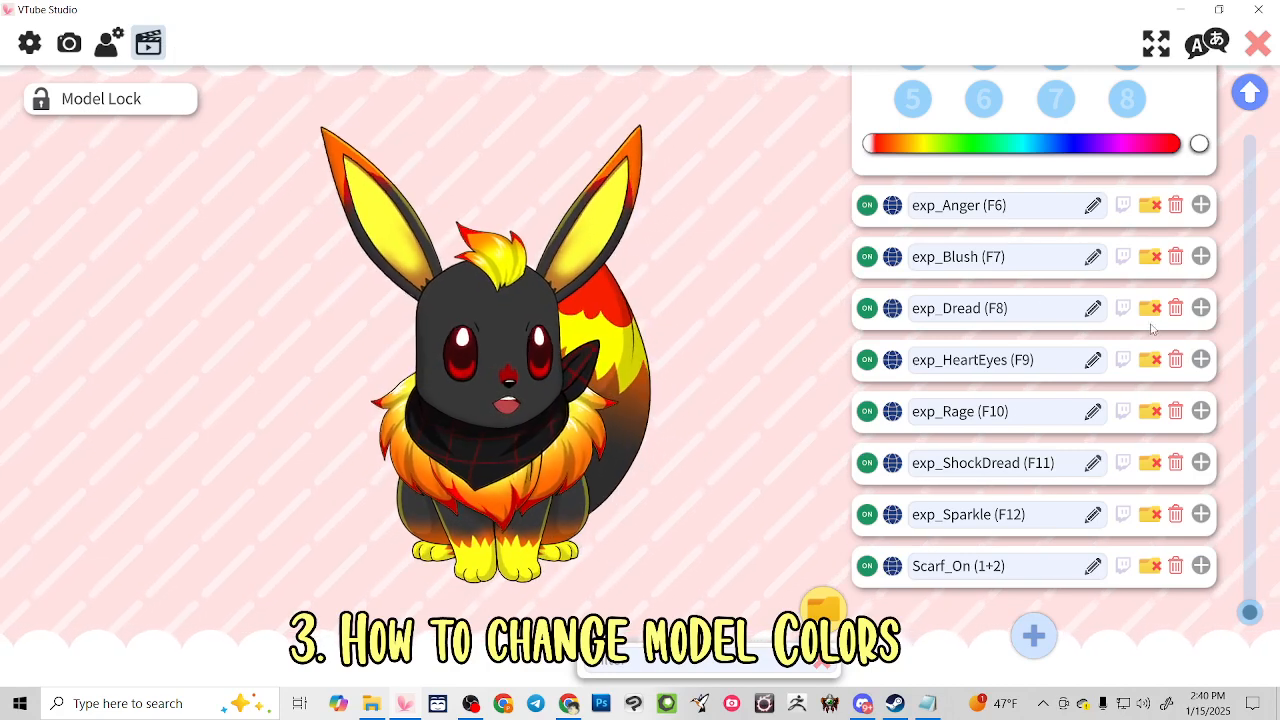
pyautogui.scroll(10, 1185, 360)
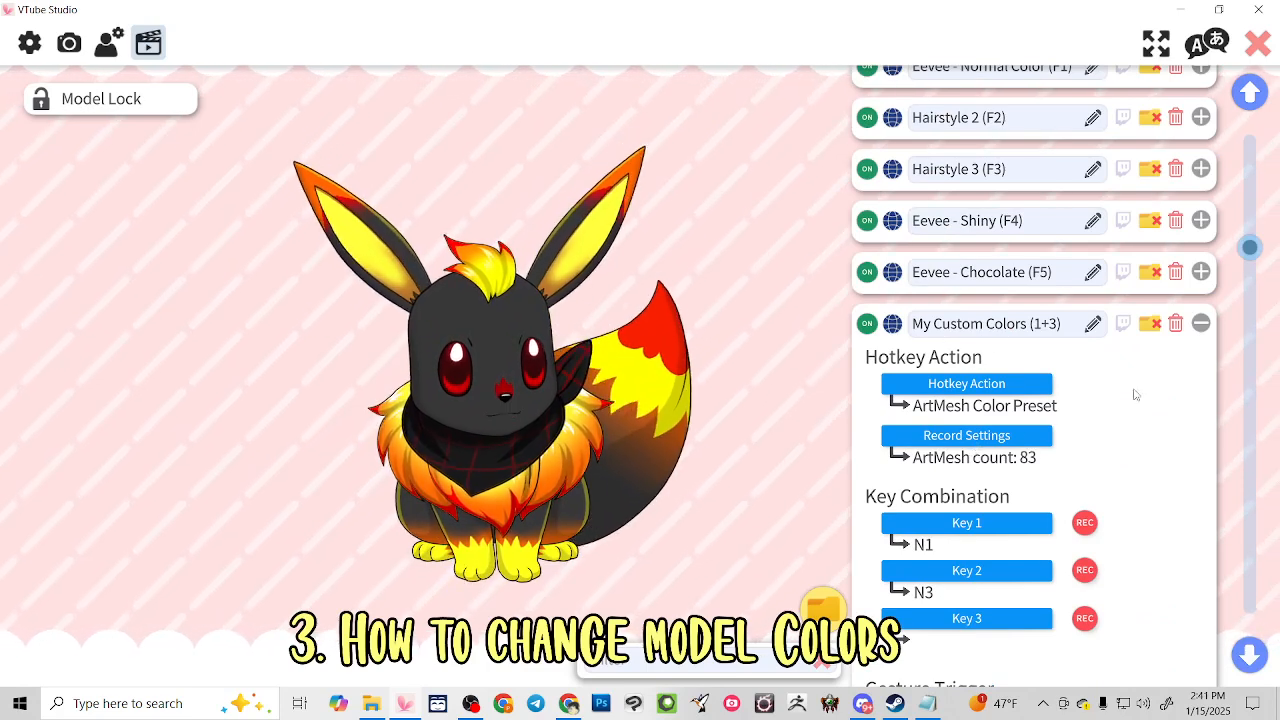
pyautogui.click(1203, 323)
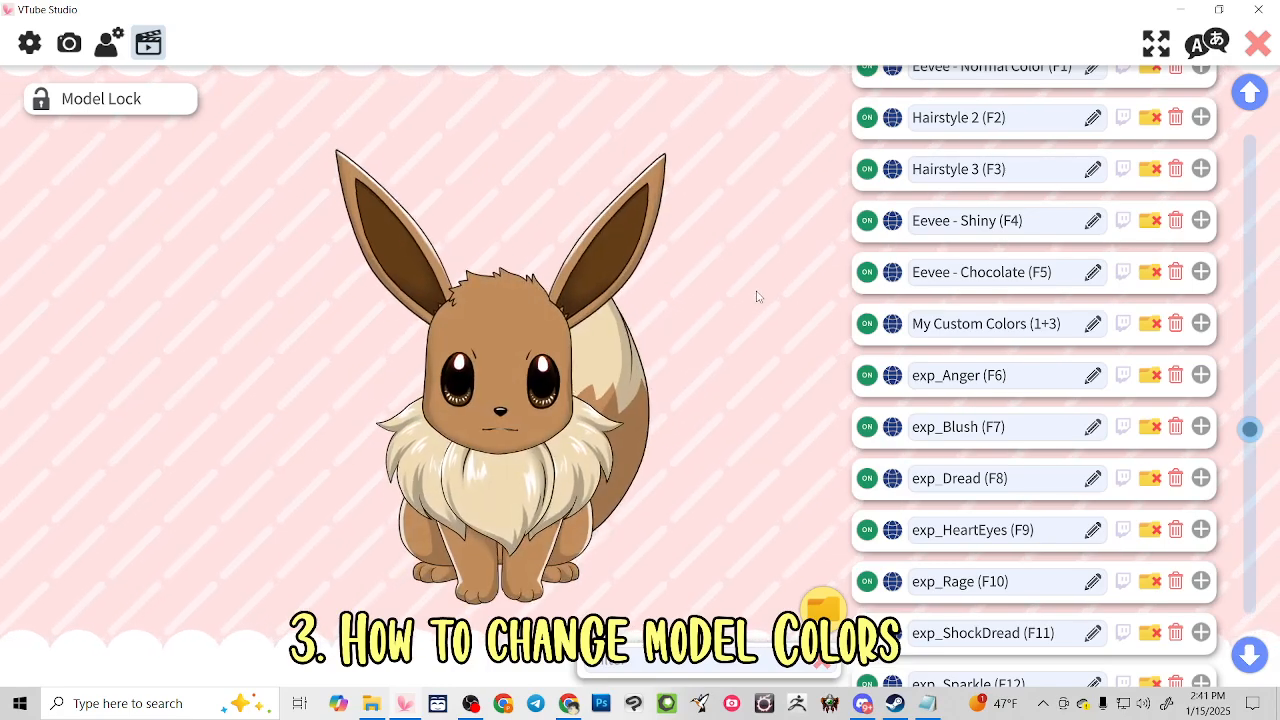
# Review the action and key combination of the My Custom Colors (1+3) hotkey, and collapse its details again
pyautogui.scroll(2, 1127, 340)
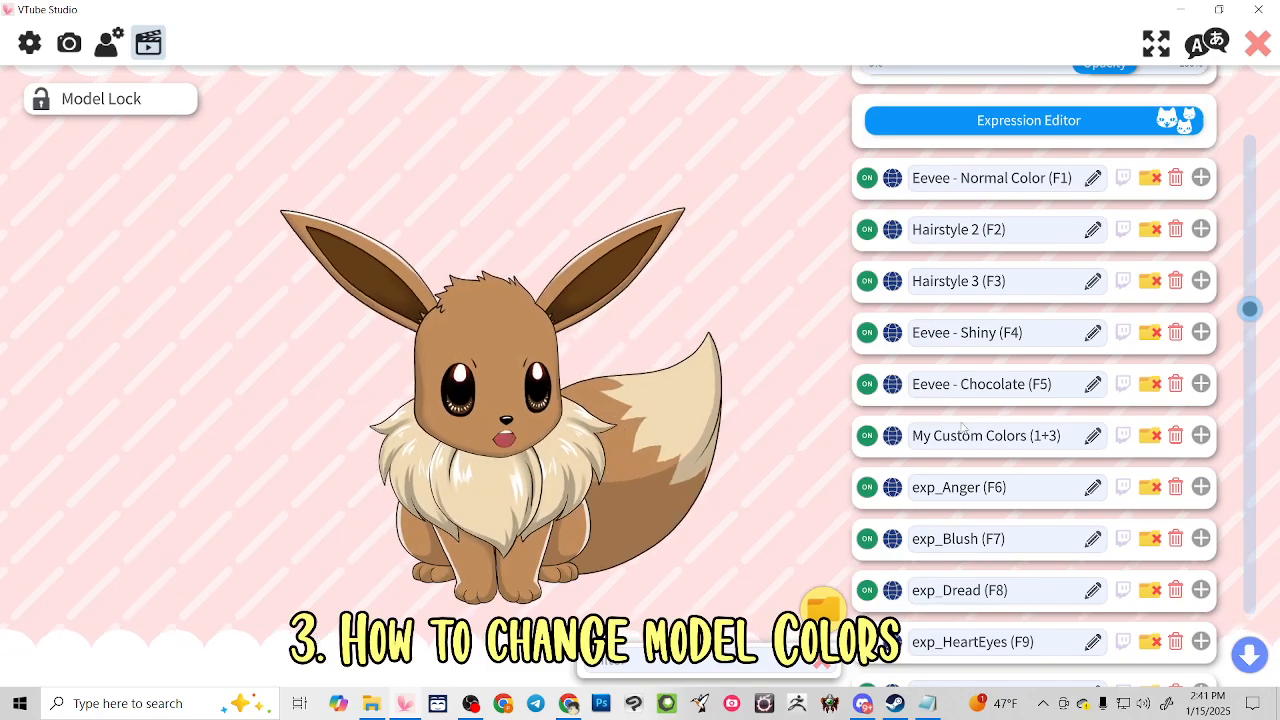
pyautogui.click(1201, 437)
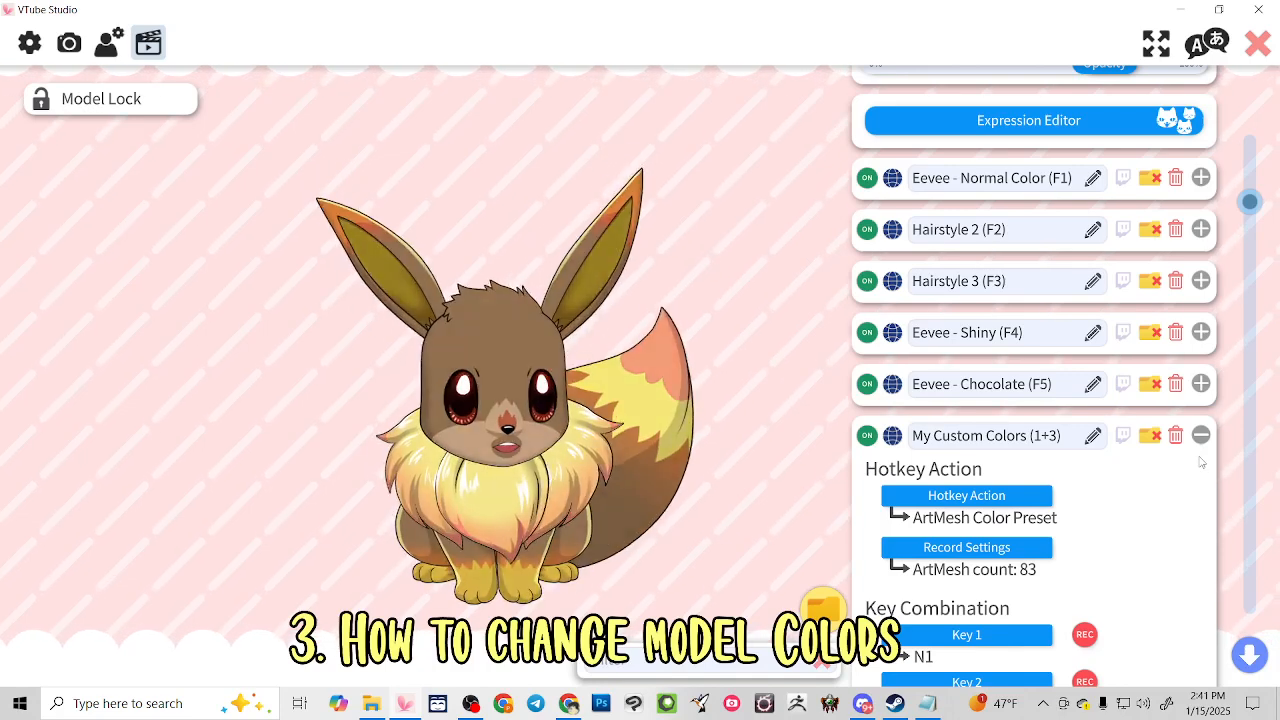
pyautogui.click(1202, 437)
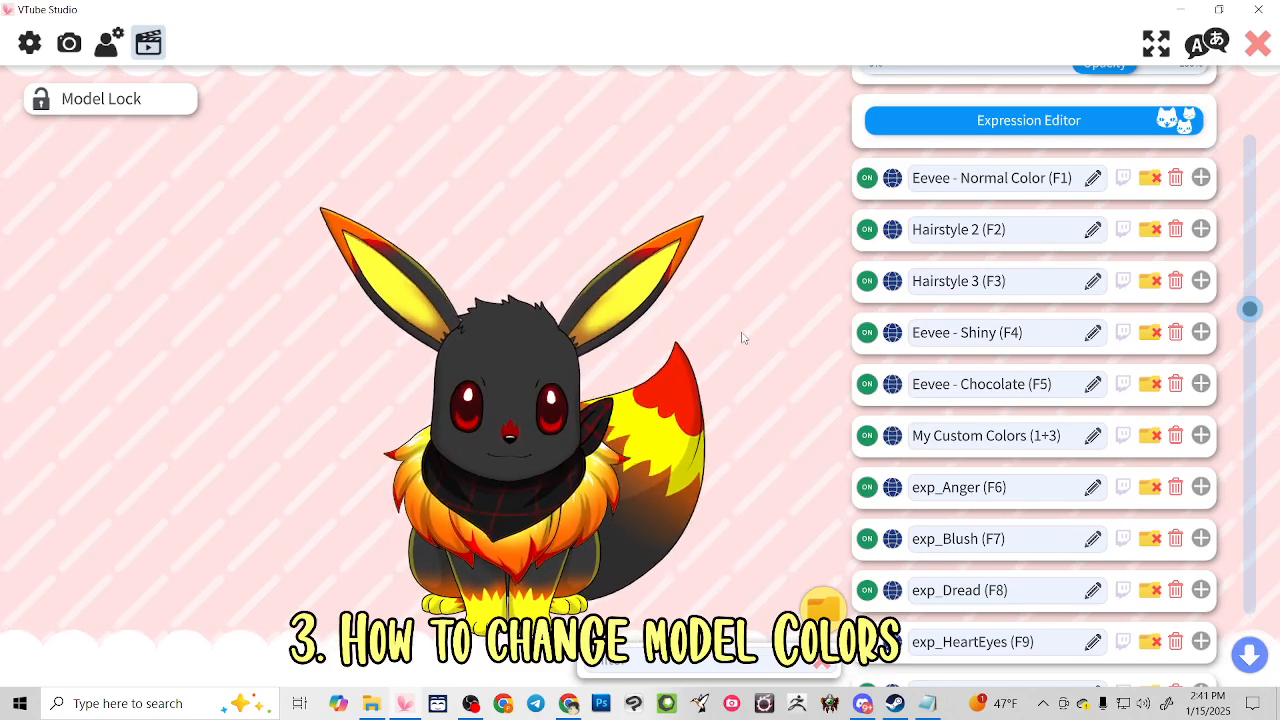
pyautogui.scroll(2, 876, 357)
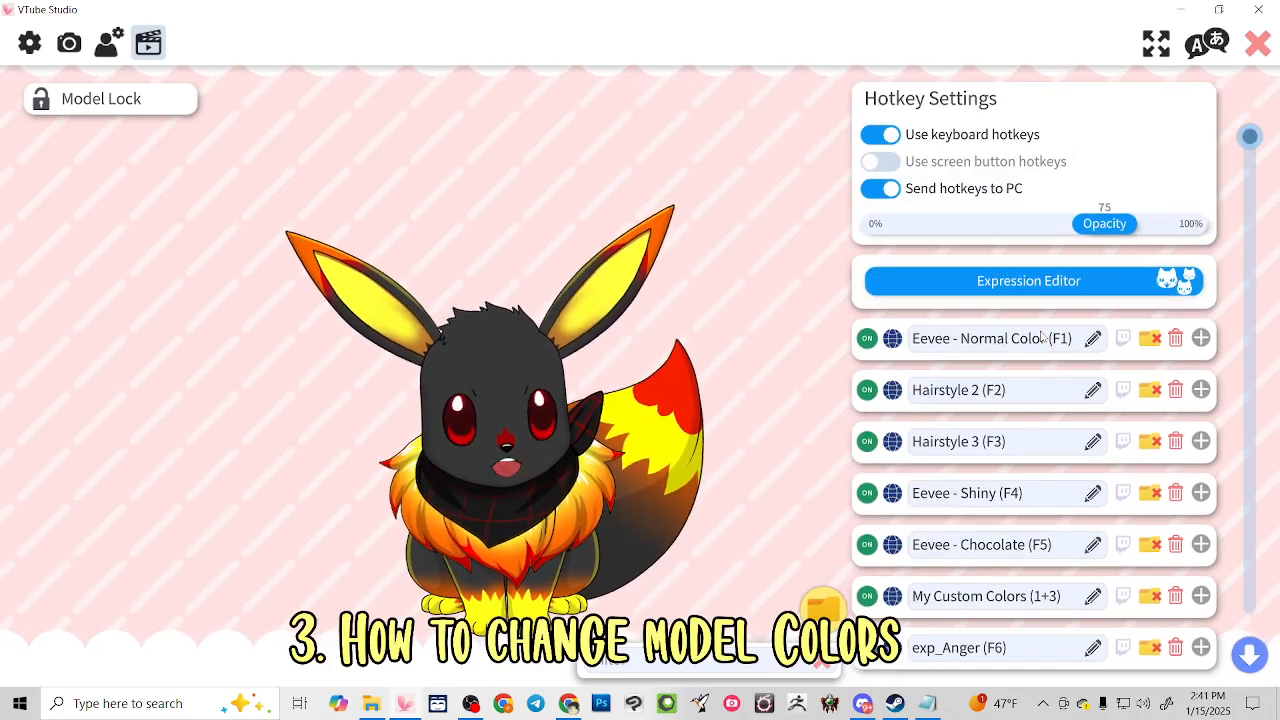
pyautogui.scroll(-6, 1013, 370)
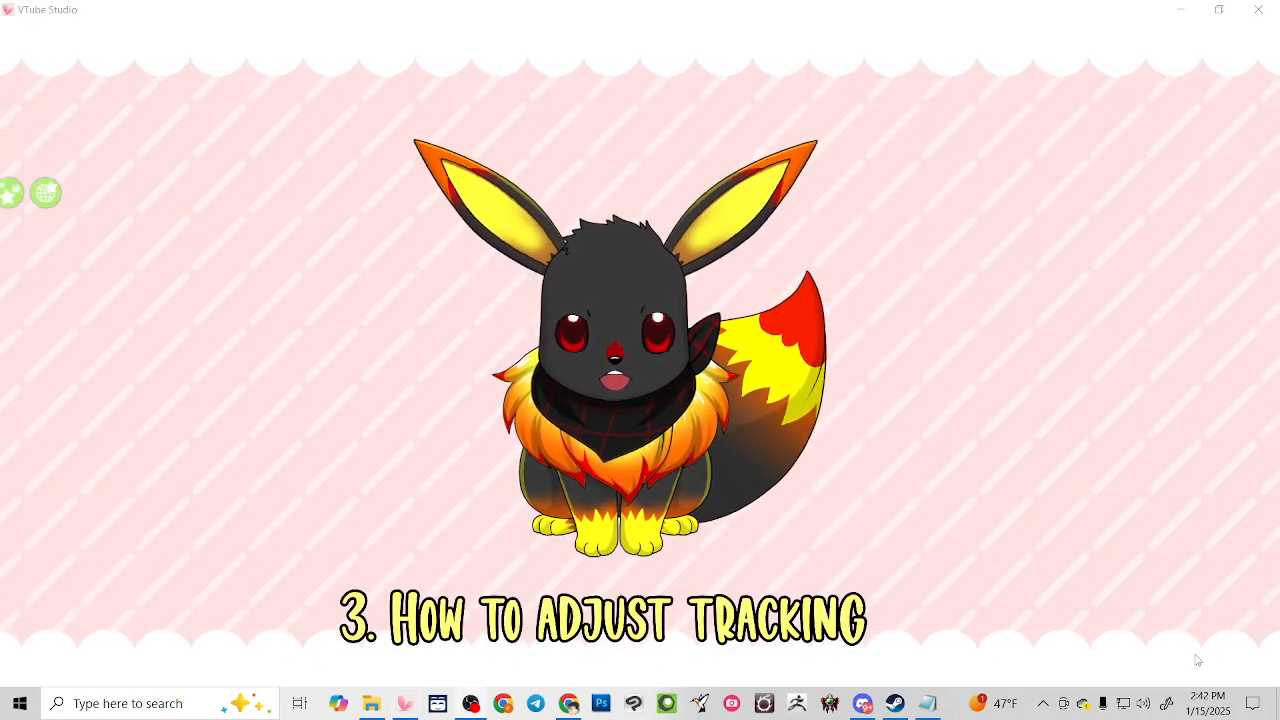
# Open the webcam tracking settings at the Tracking Settings section and reposition the model beside them
pyautogui.doubleClick(427, 440)
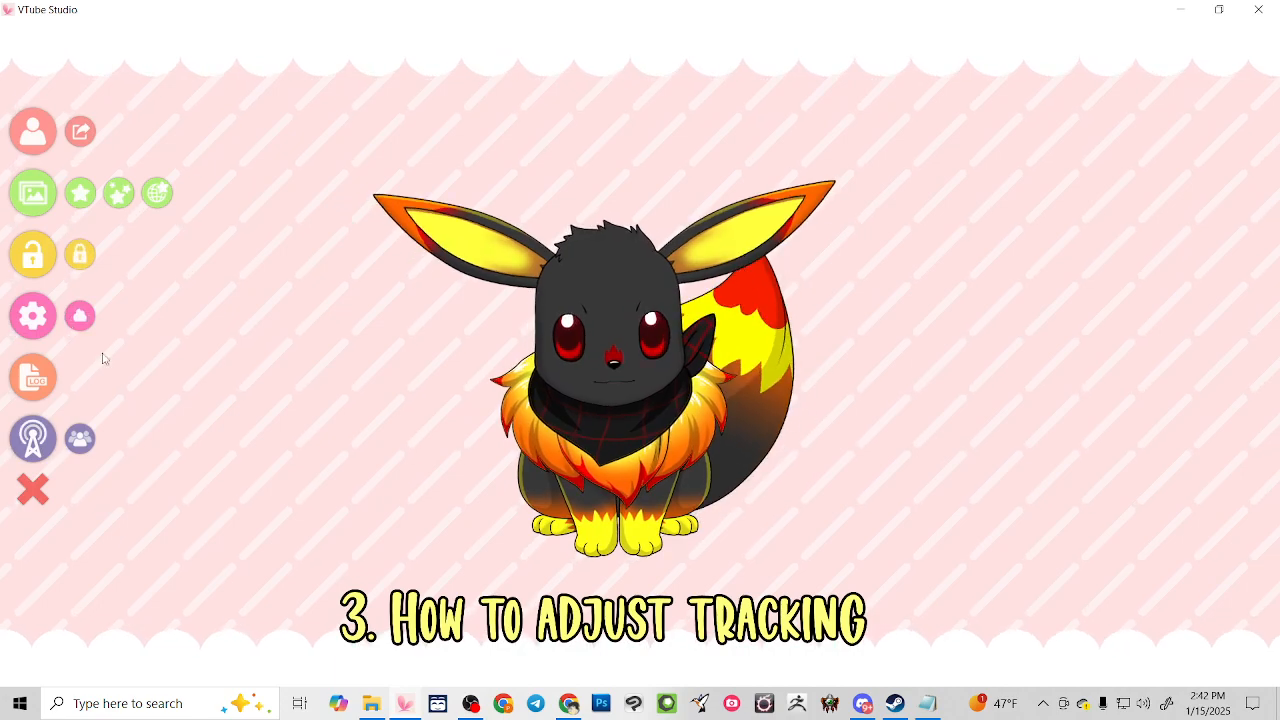
pyautogui.click(31, 318)
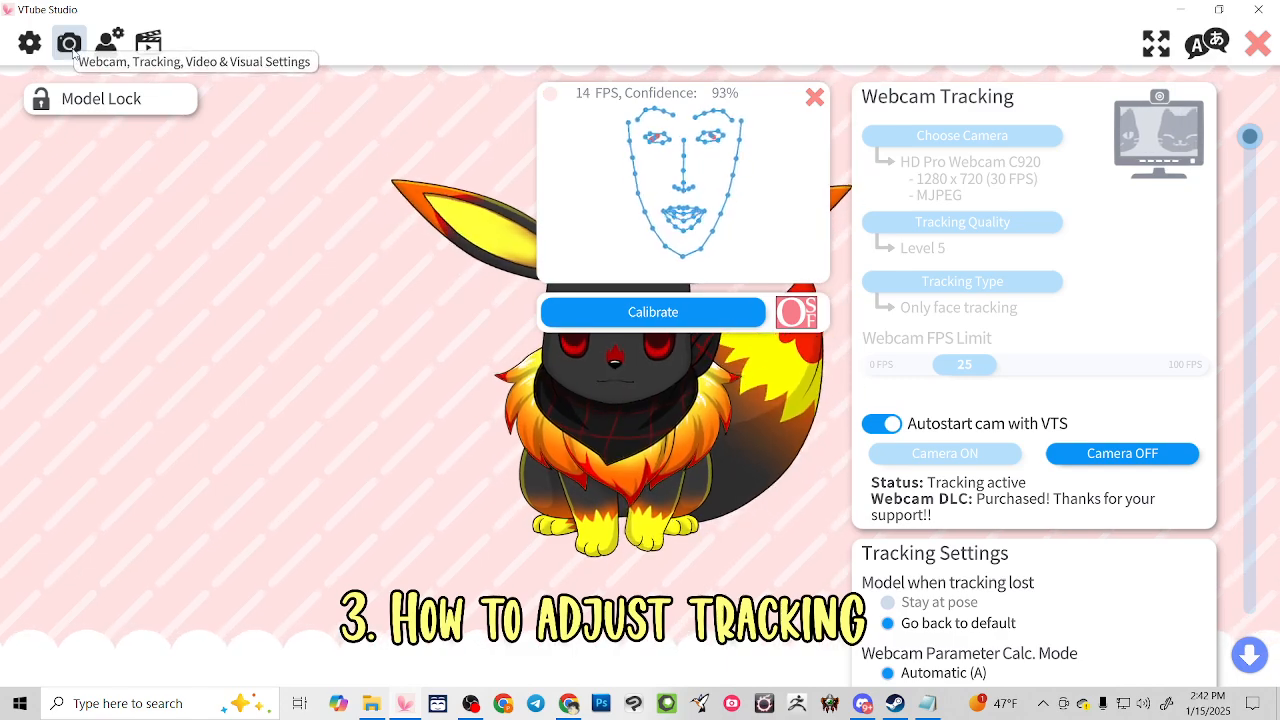
pyautogui.moveTo(418, 423); pyautogui.dragTo(186, 491)
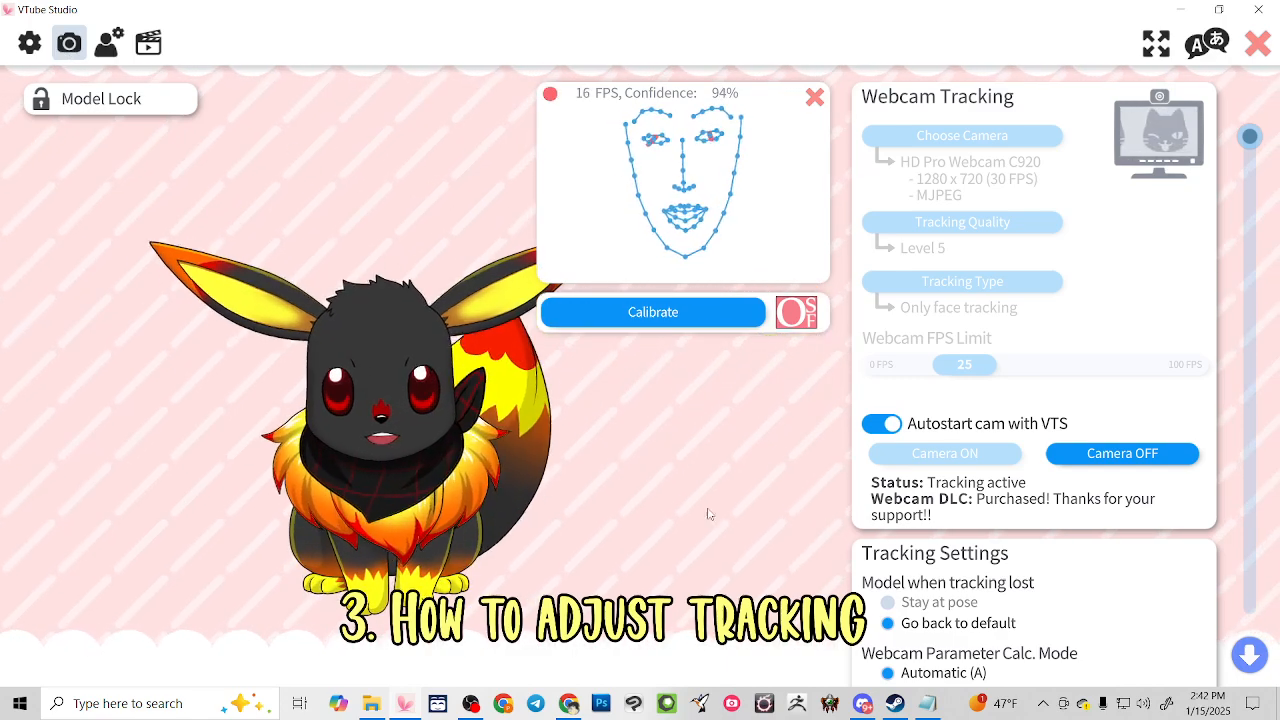
pyautogui.moveTo(453, 489); pyautogui.dragTo(366, 487)
pyautogui.scroll(-5, 1049, 543)
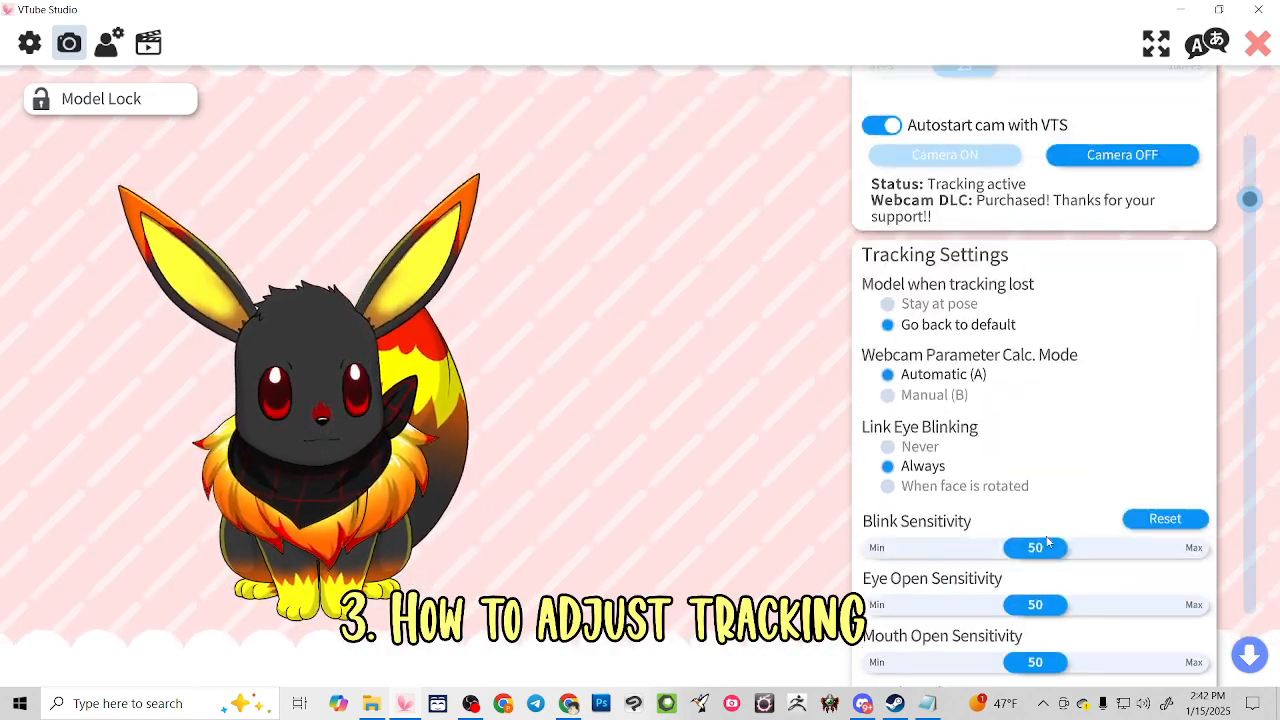
pyautogui.moveTo(281, 412); pyautogui.dragTo(480, 370)
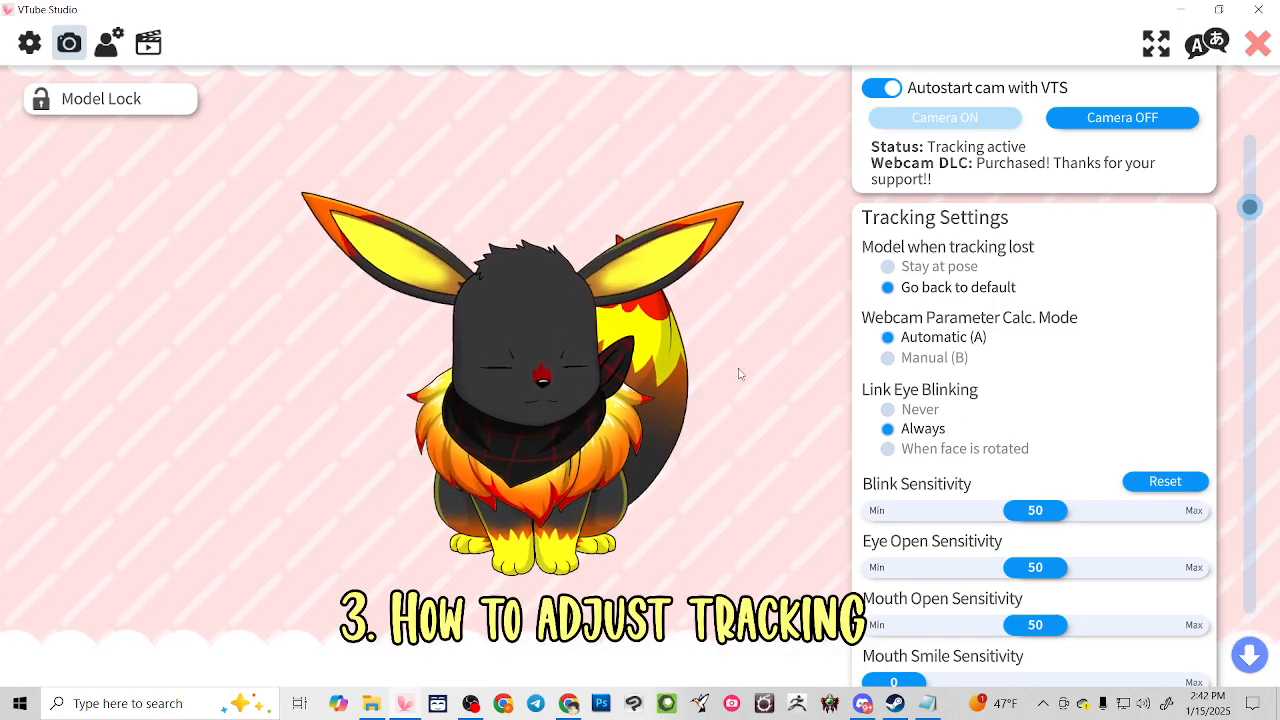
pyautogui.scroll(3, 945, 343)
pyautogui.scroll(-3, 945, 343)
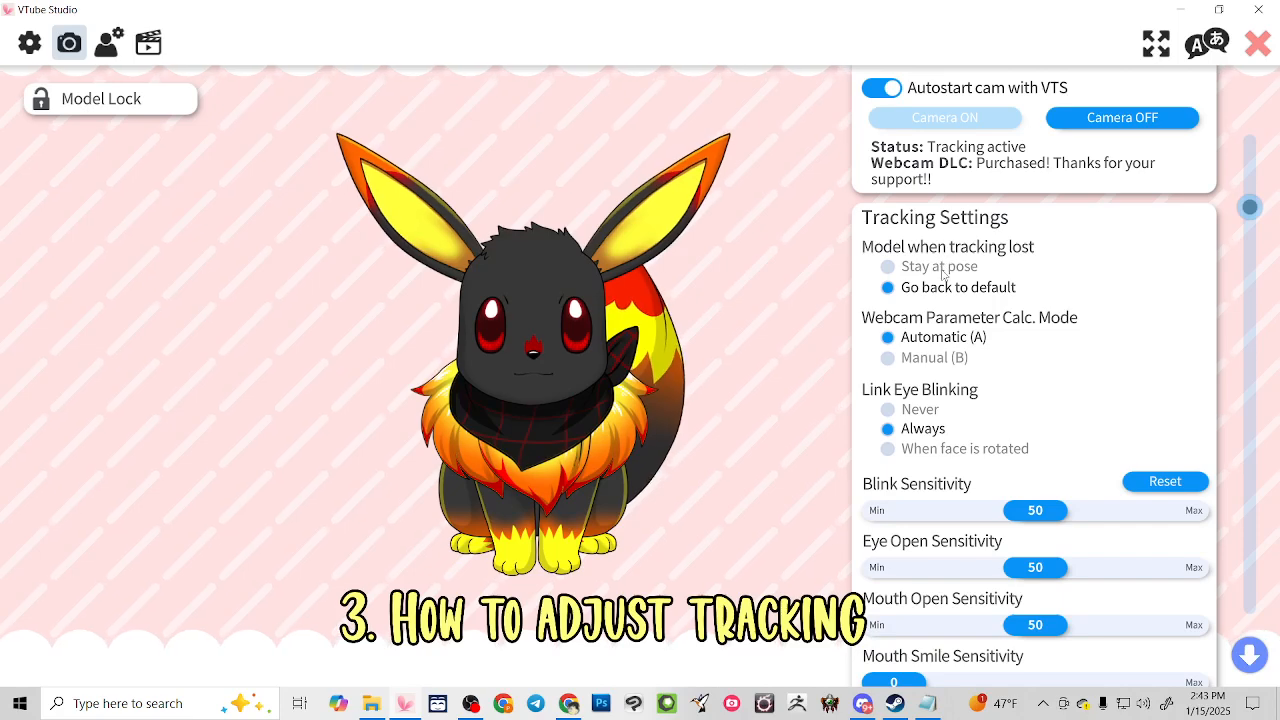
# Try the Stay at pose behavior for lost tracking, and switch back to Go back to default
pyautogui.click(888, 268)
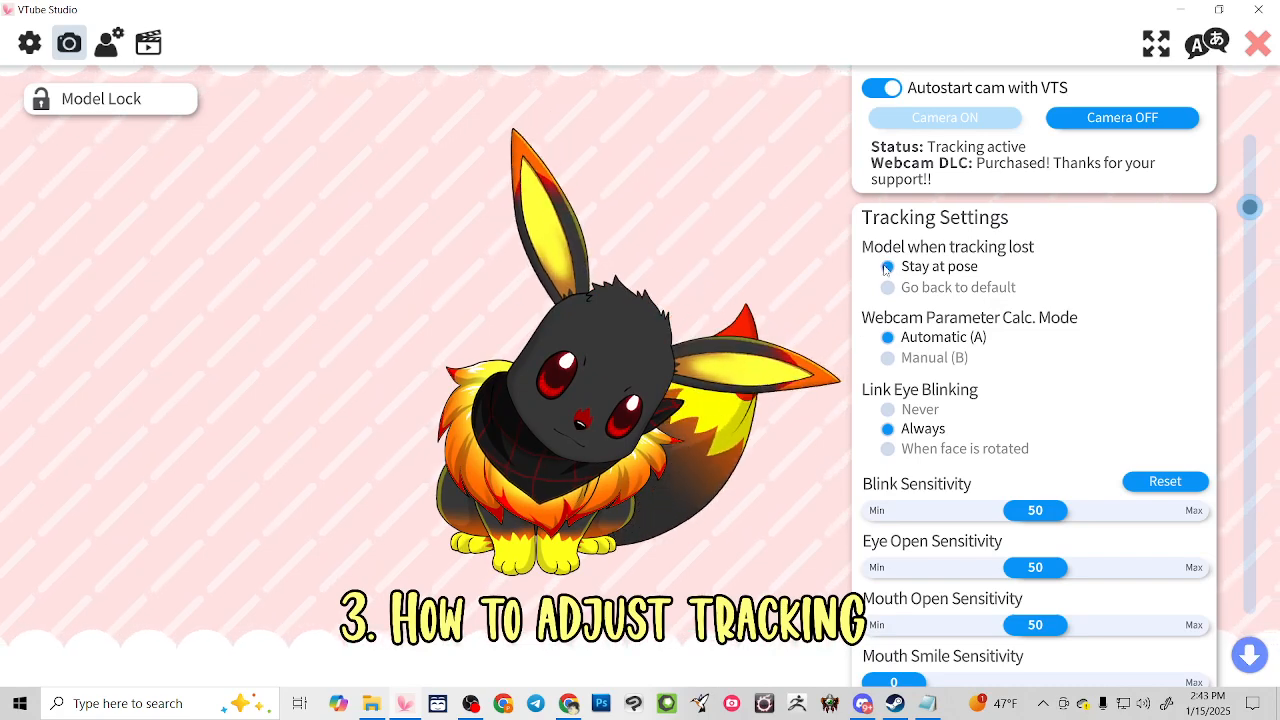
pyautogui.click(888, 287)
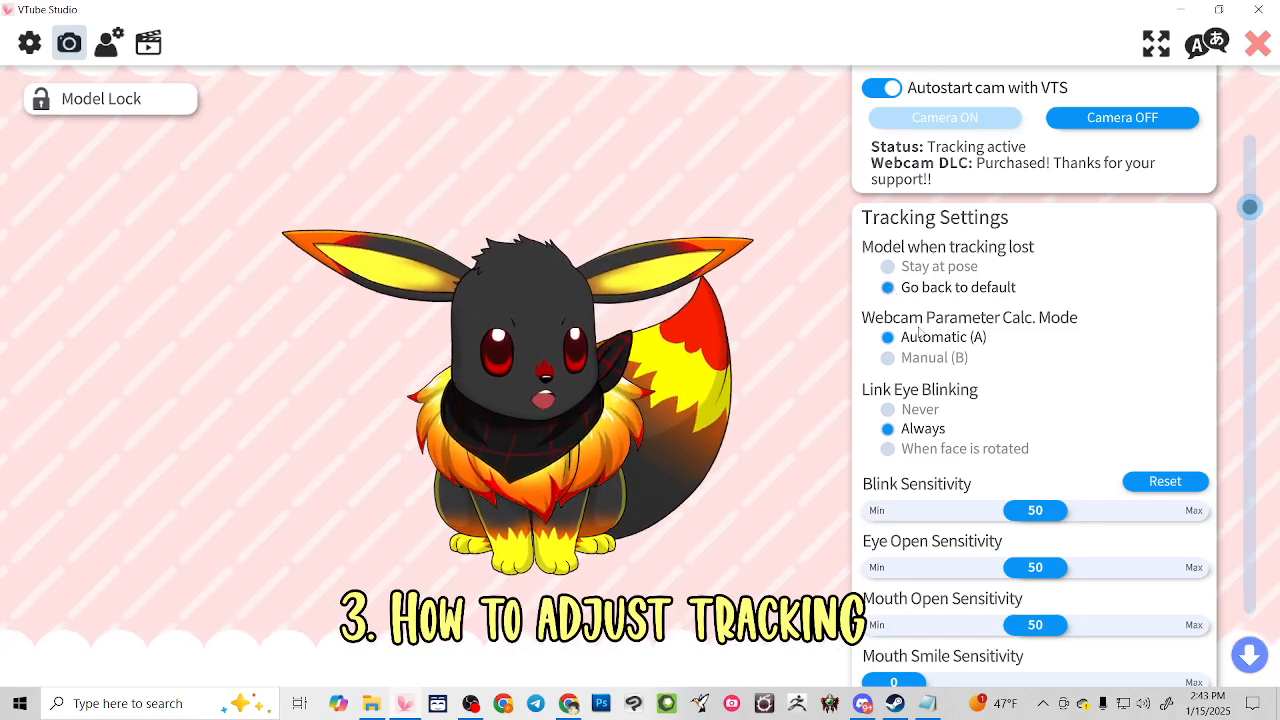
pyautogui.click(903, 355)
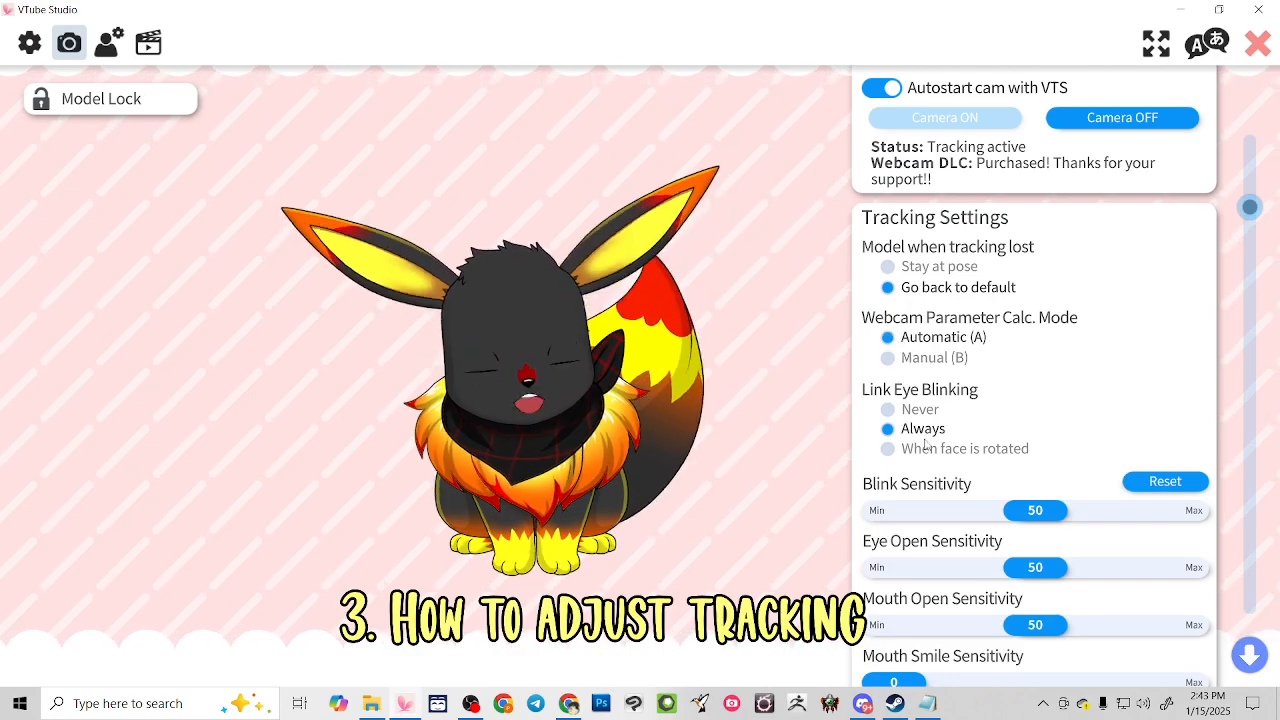
# Try When face is rotated and Never for Link Eye Blinking with the face enlarged, and set it back to Always
pyautogui.scroll(6, 694, 338)
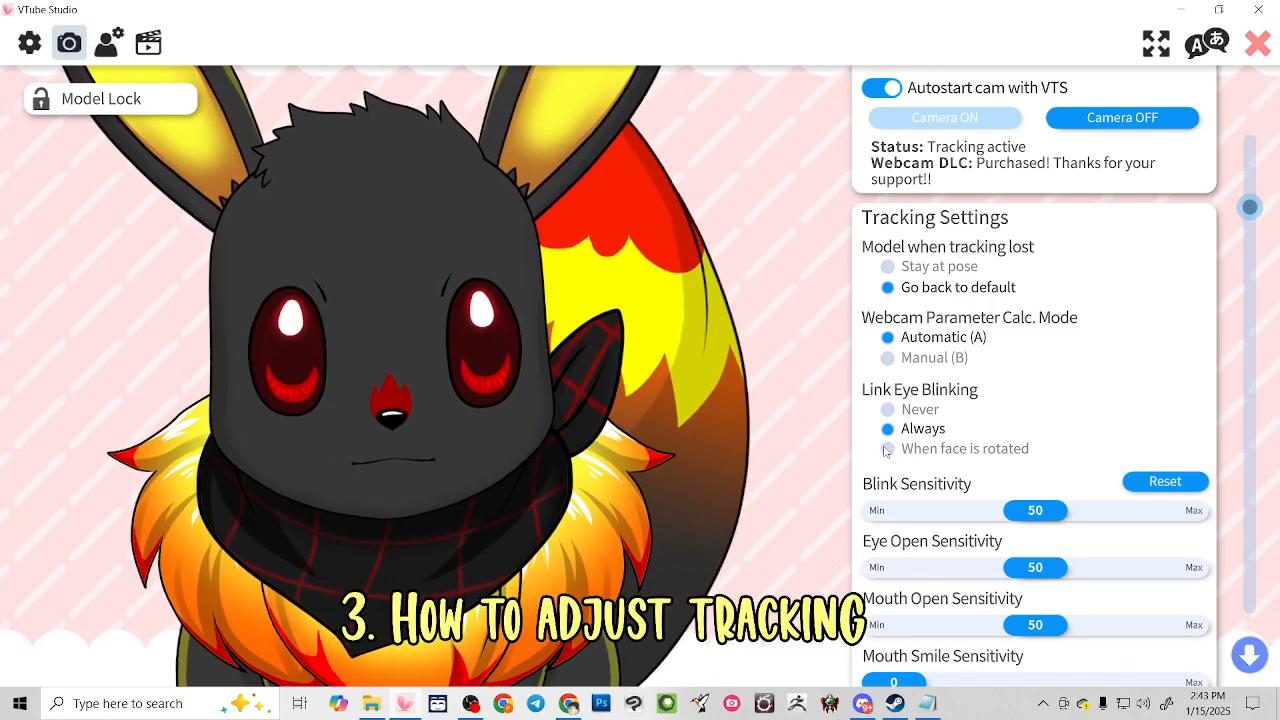
pyautogui.click(887, 449)
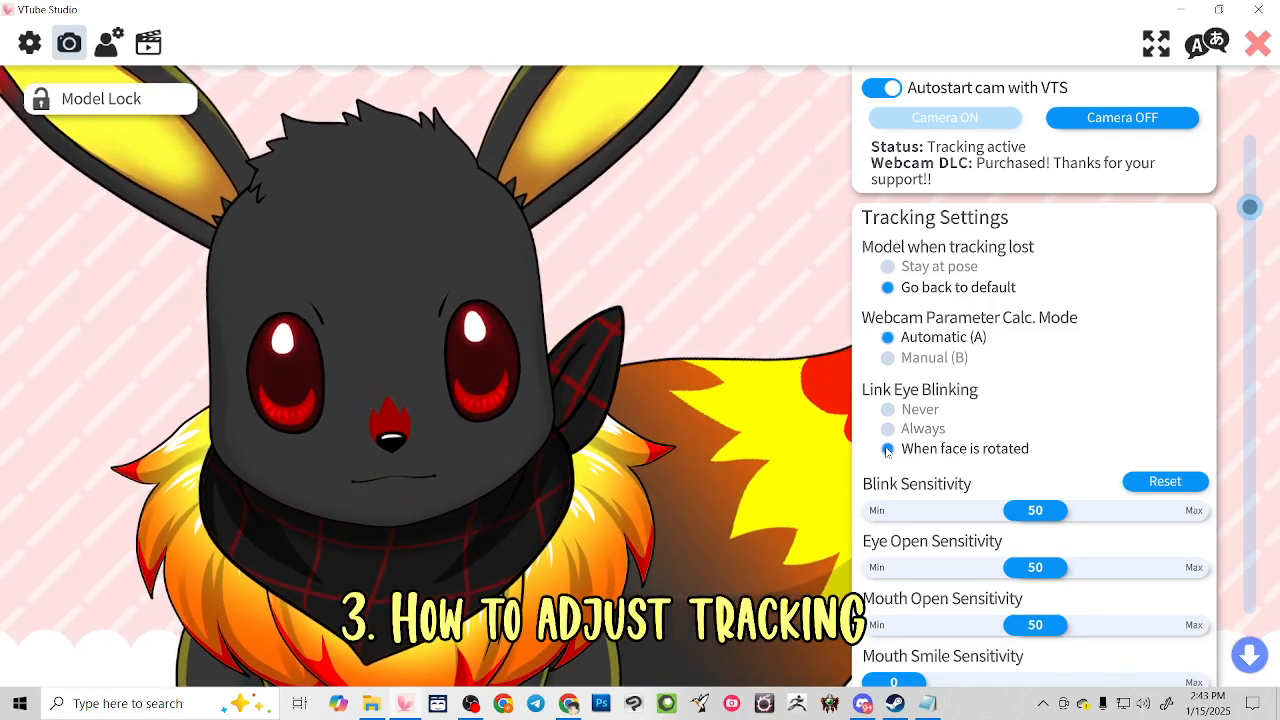
pyautogui.click(887, 409)
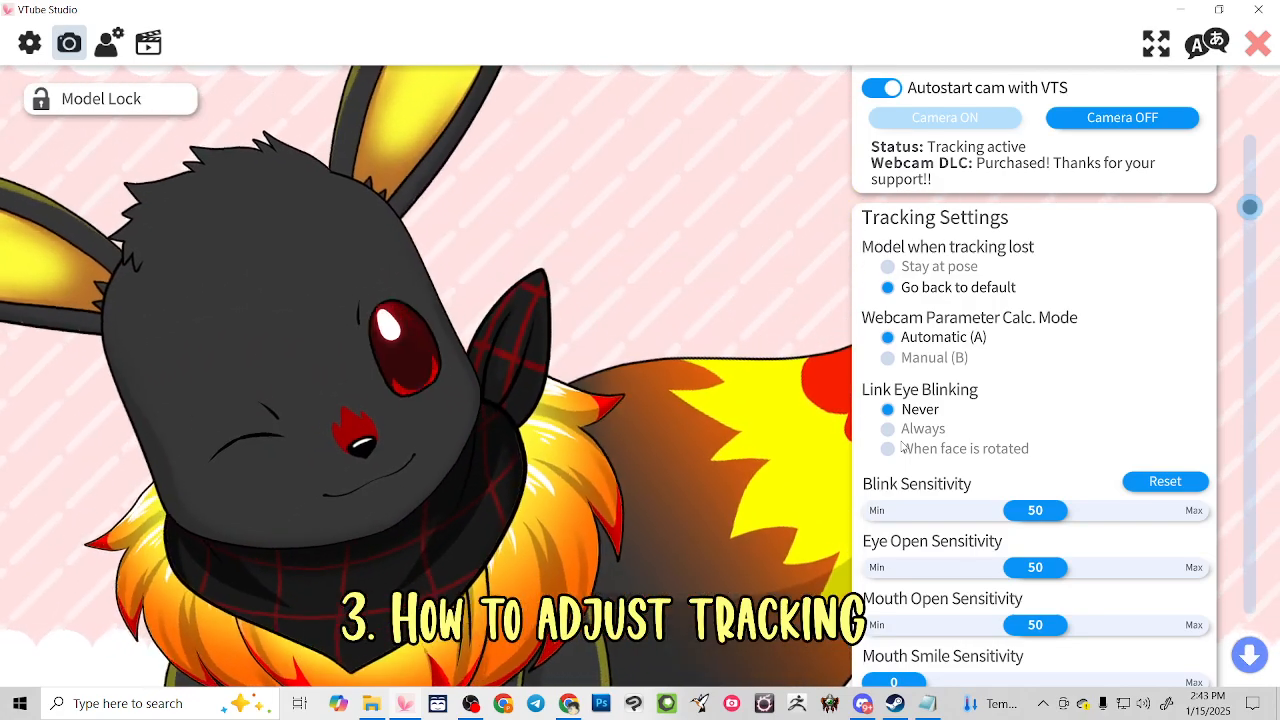
pyautogui.click(890, 449)
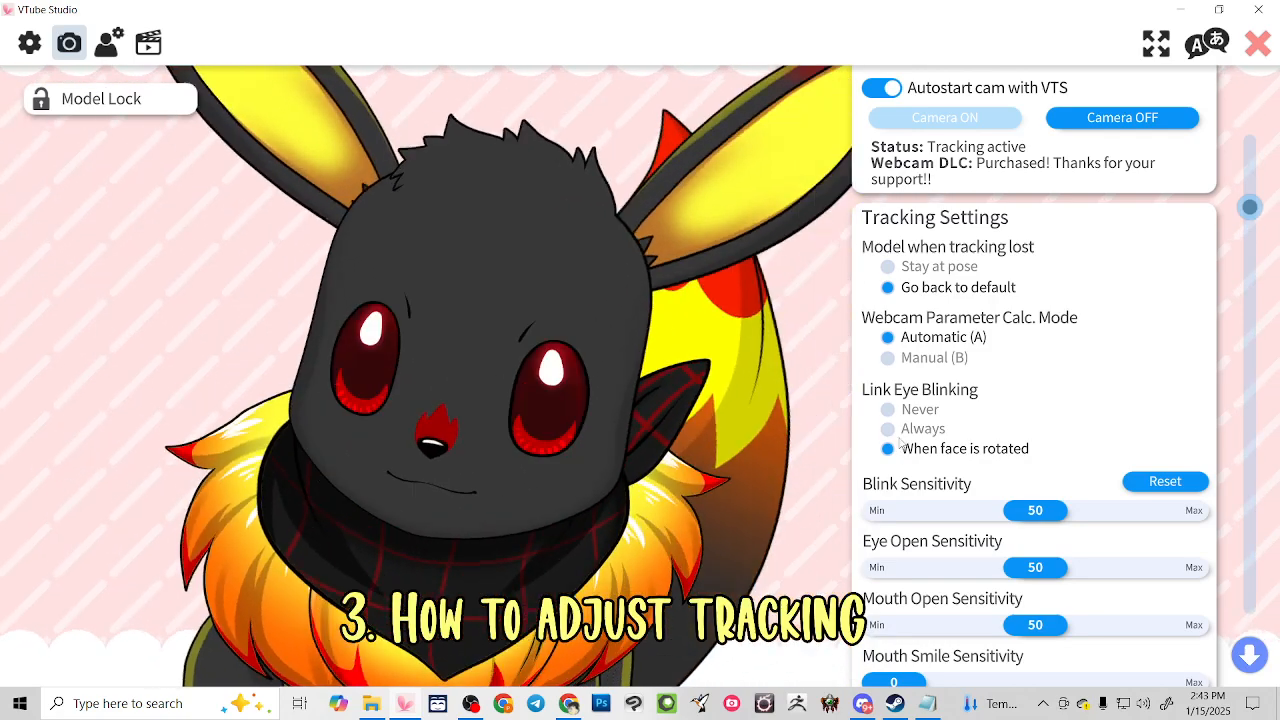
pyautogui.click(888, 409)
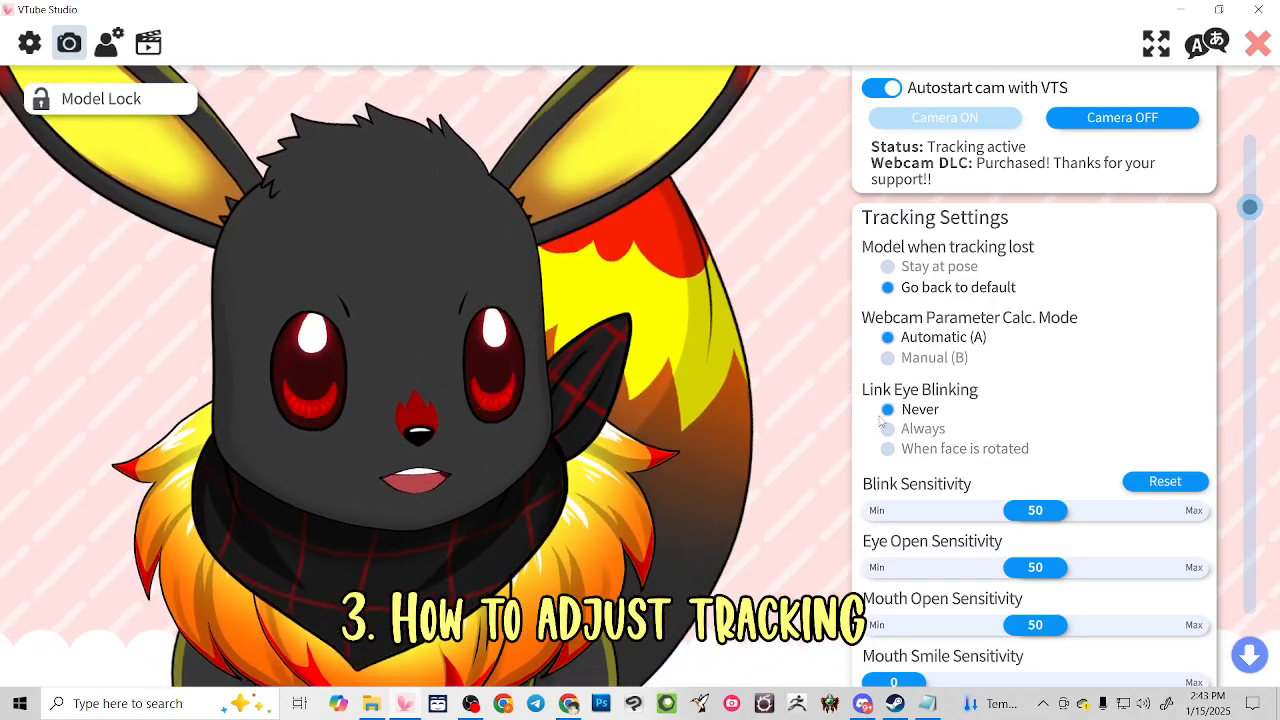
pyautogui.scroll(-5, 781, 445)
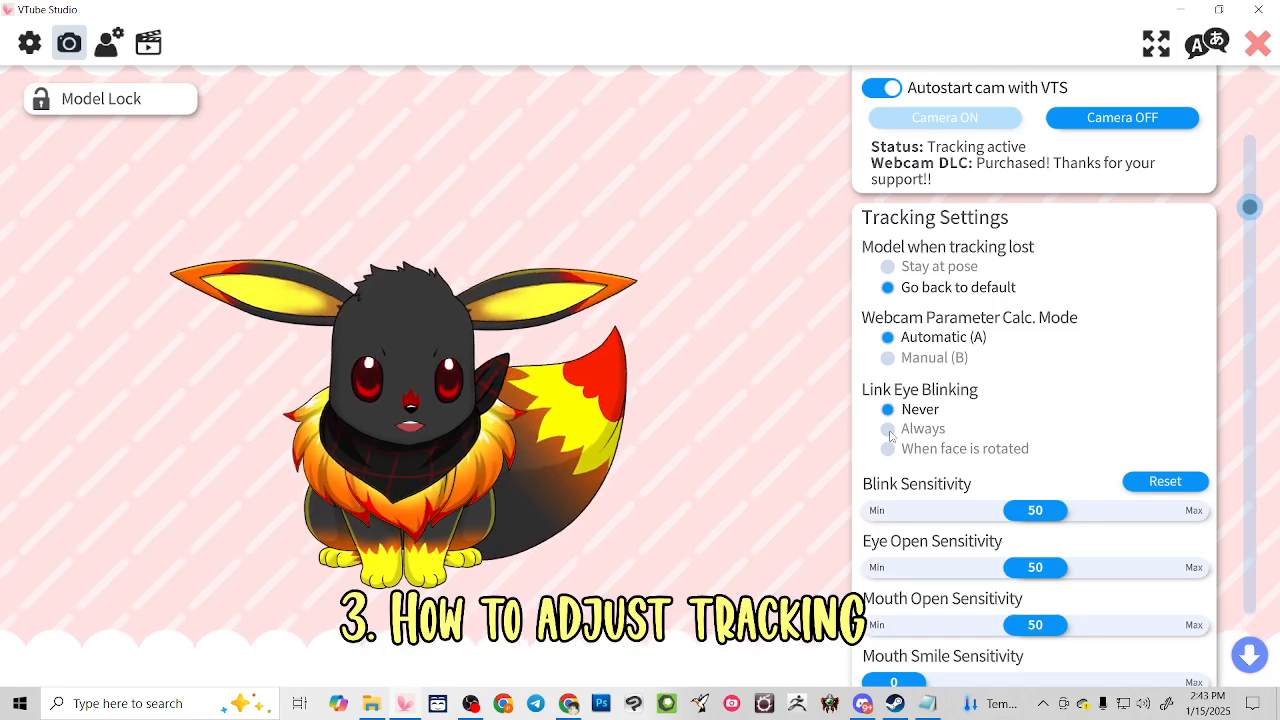
pyautogui.click(888, 429)
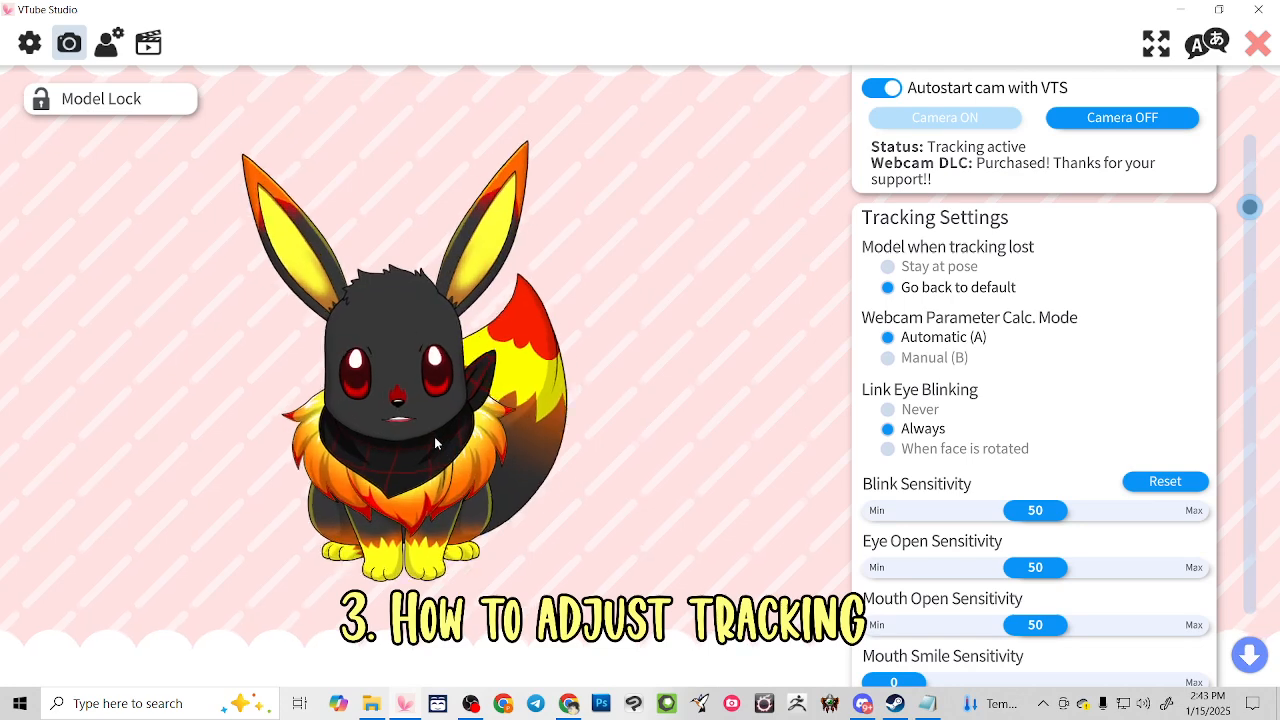
# Try extreme Blink Sensitivity and Eye Open Sensitivity values, and return both to 50
pyautogui.scroll(-2, 967, 487)
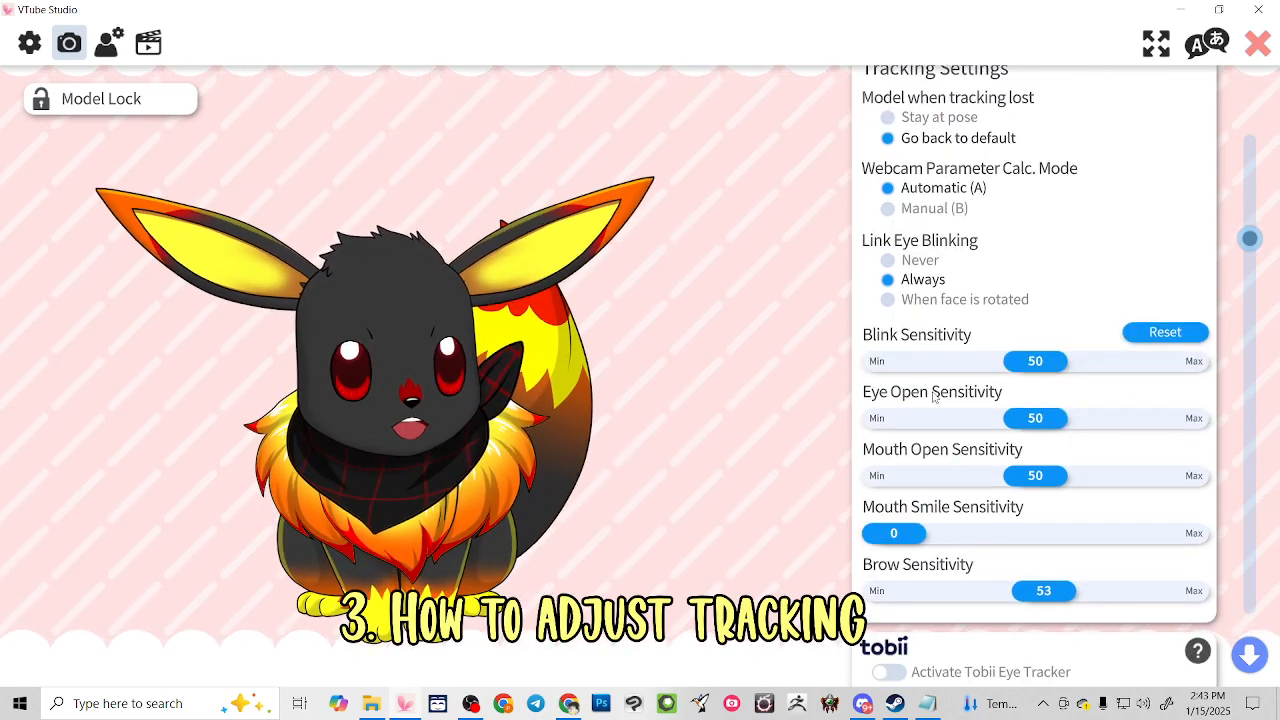
pyautogui.moveTo(1042, 368); pyautogui.dragTo(1177, 365)
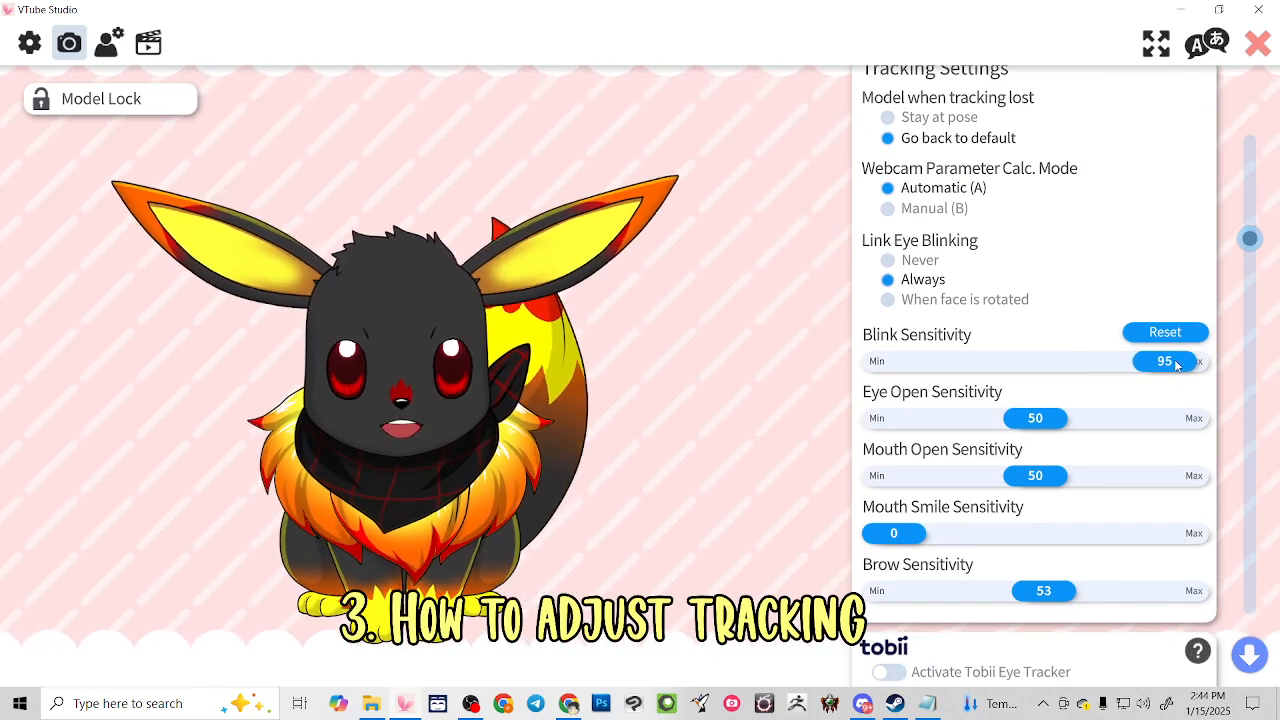
pyautogui.moveTo(1177, 365); pyautogui.dragTo(1278, 362)
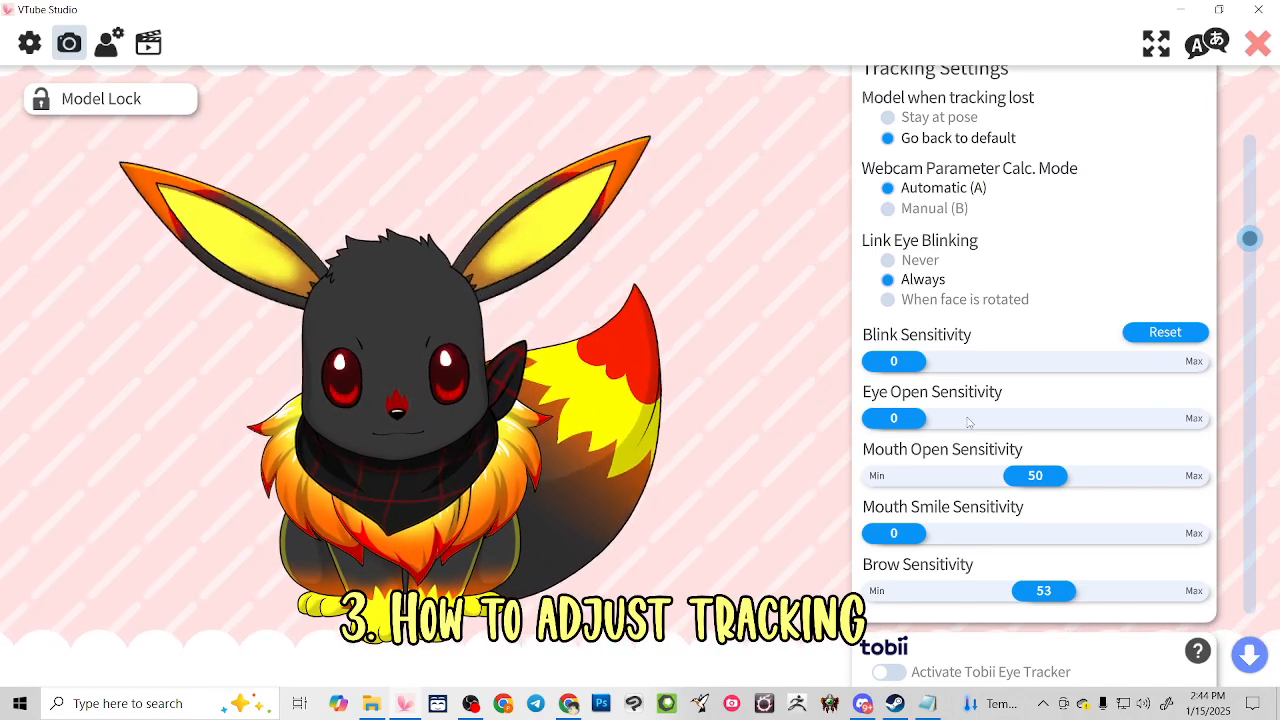
pyautogui.moveTo(921, 361); pyautogui.dragTo(1055, 382)
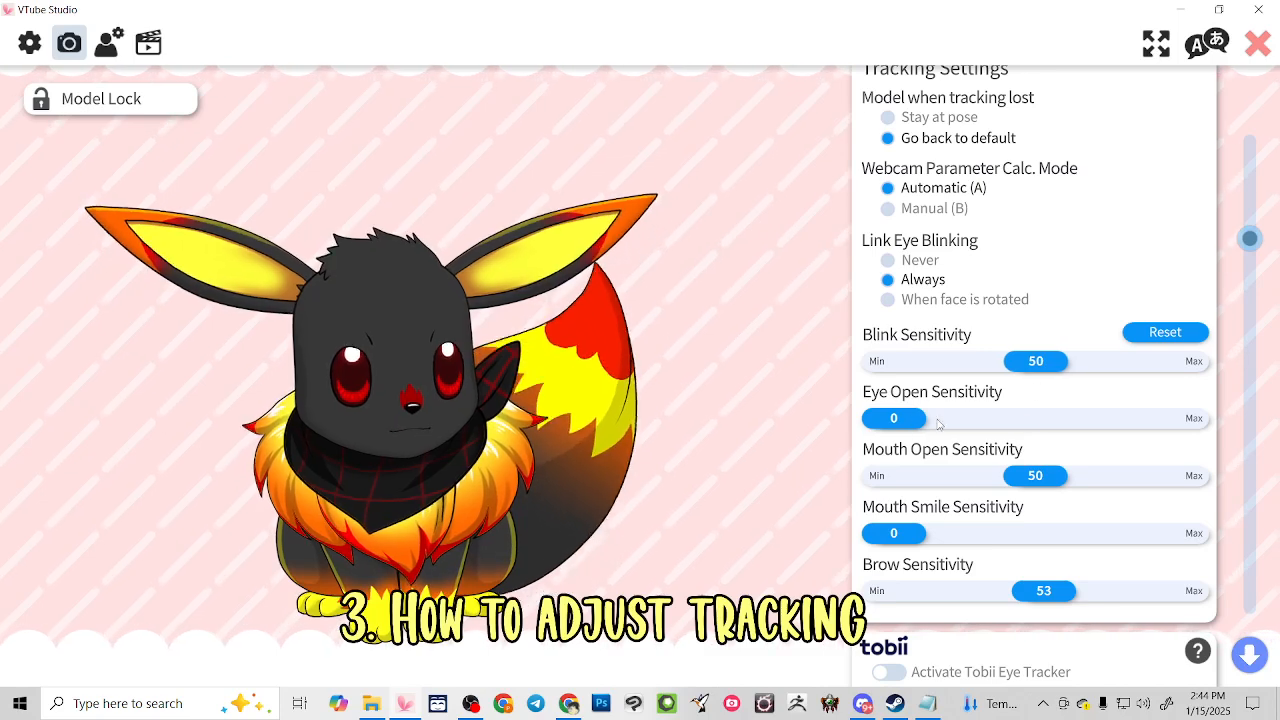
pyautogui.moveTo(938, 424); pyautogui.dragTo(1062, 421)
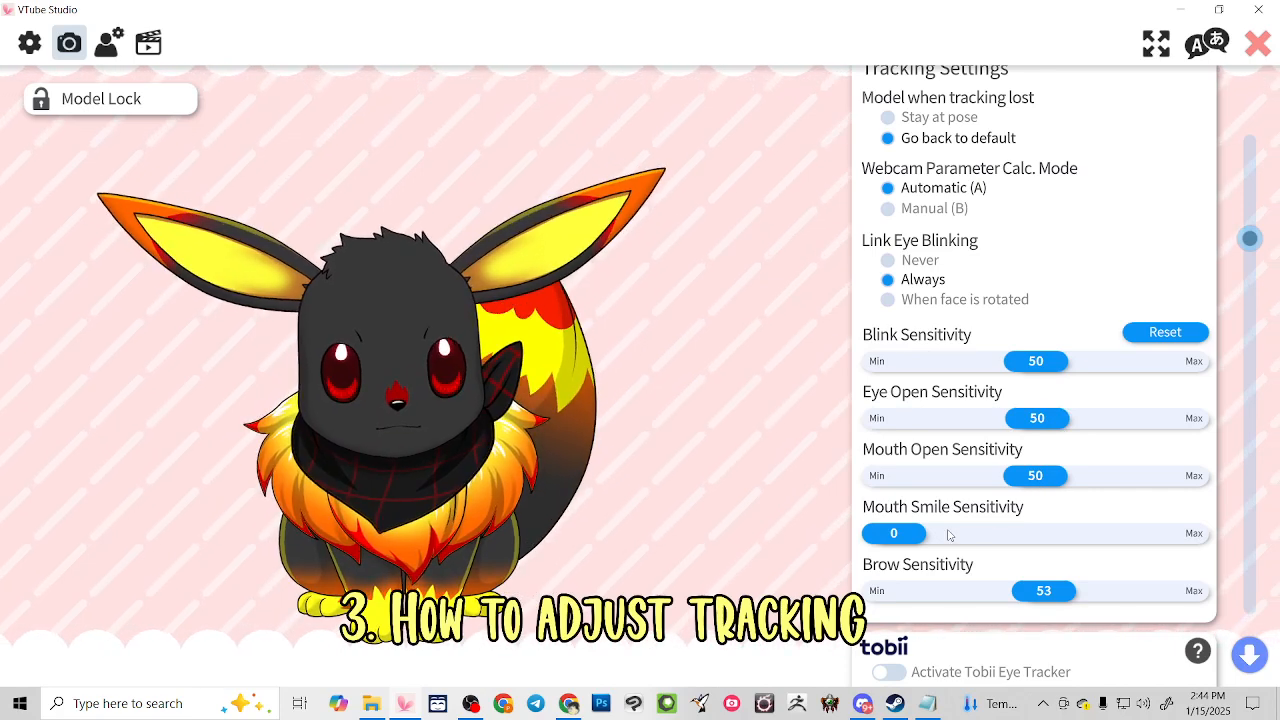
# Open the Expression Editor from the hotkey settings and start creating a new expression
pyautogui.click(148, 42)
pyautogui.scroll(5, 1040, 246)
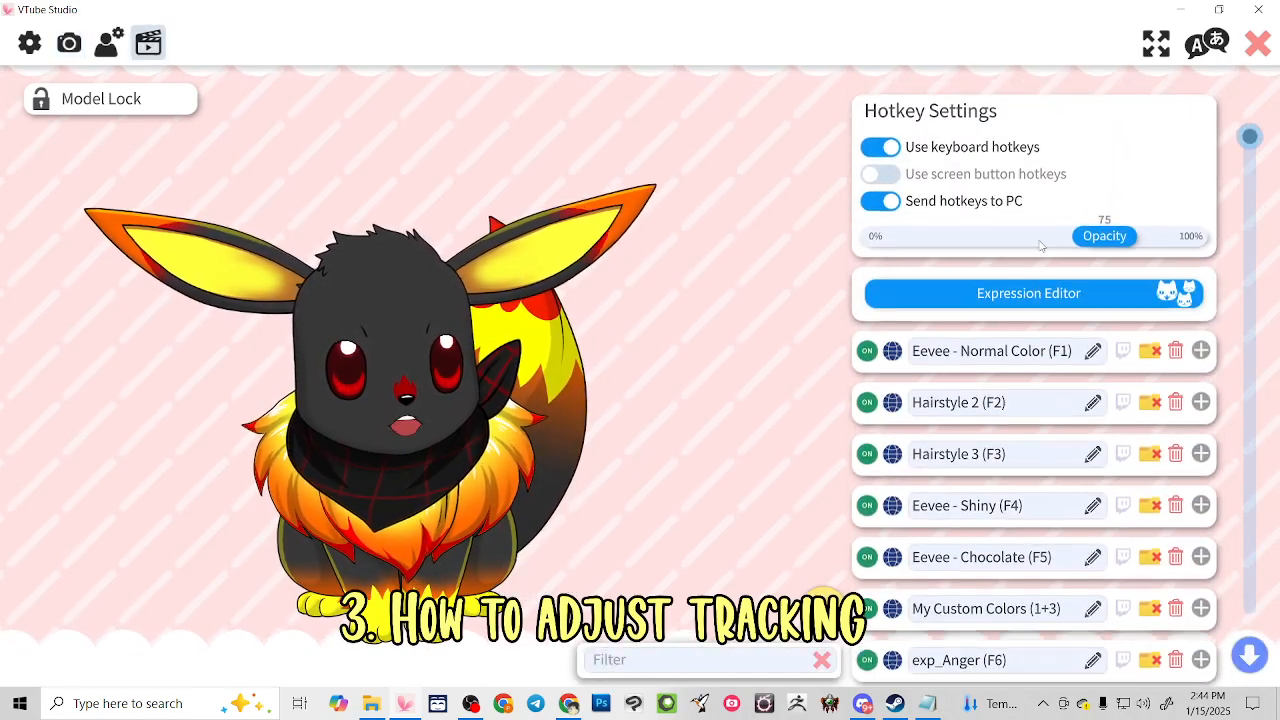
pyautogui.click(1030, 293)
pyautogui.click(507, 232)
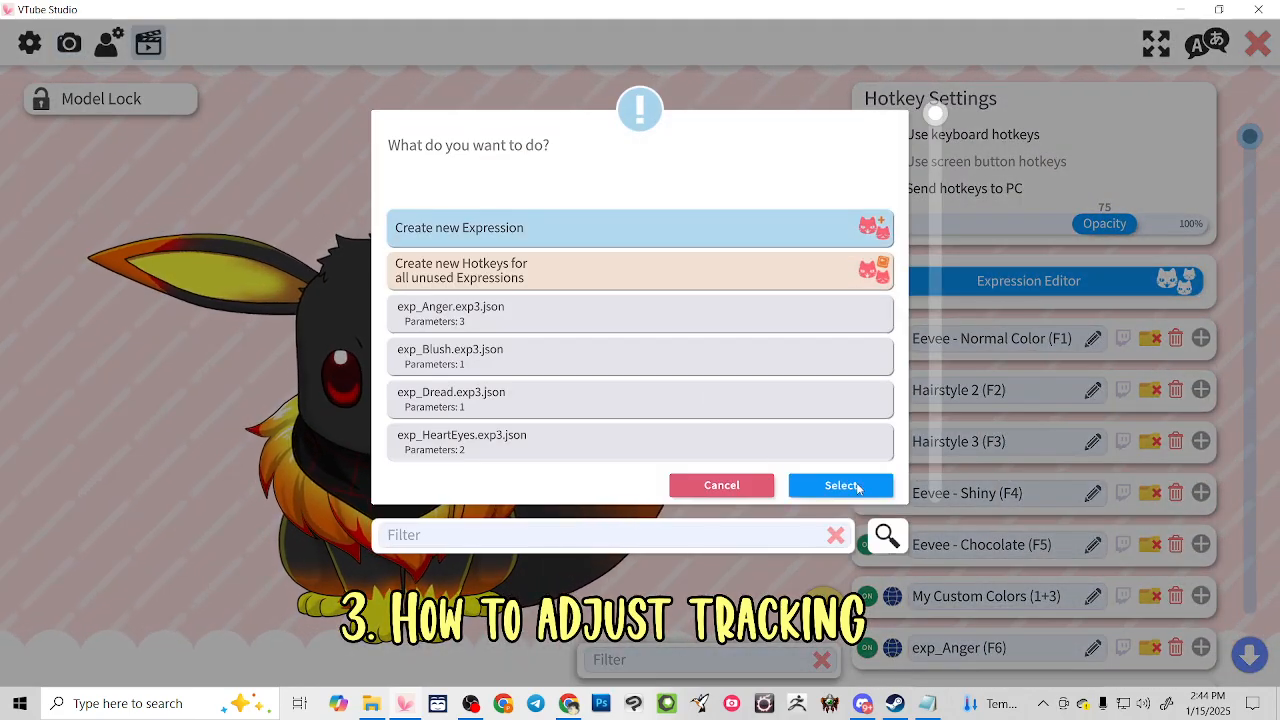
pyautogui.click(857, 488)
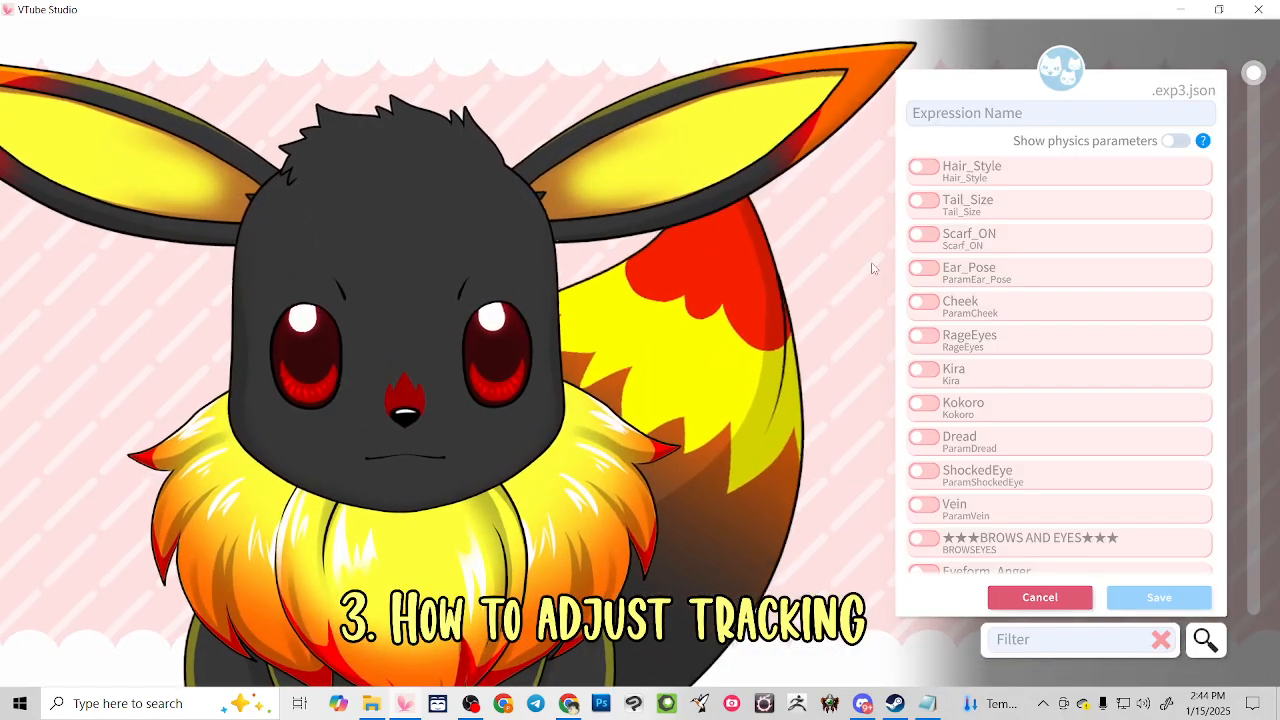
# Enable the Mouth Open and Mouth Form parameters in the new expression
pyautogui.scroll(-3, 1023, 406)
pyautogui.scroll(-12, 1023, 406)
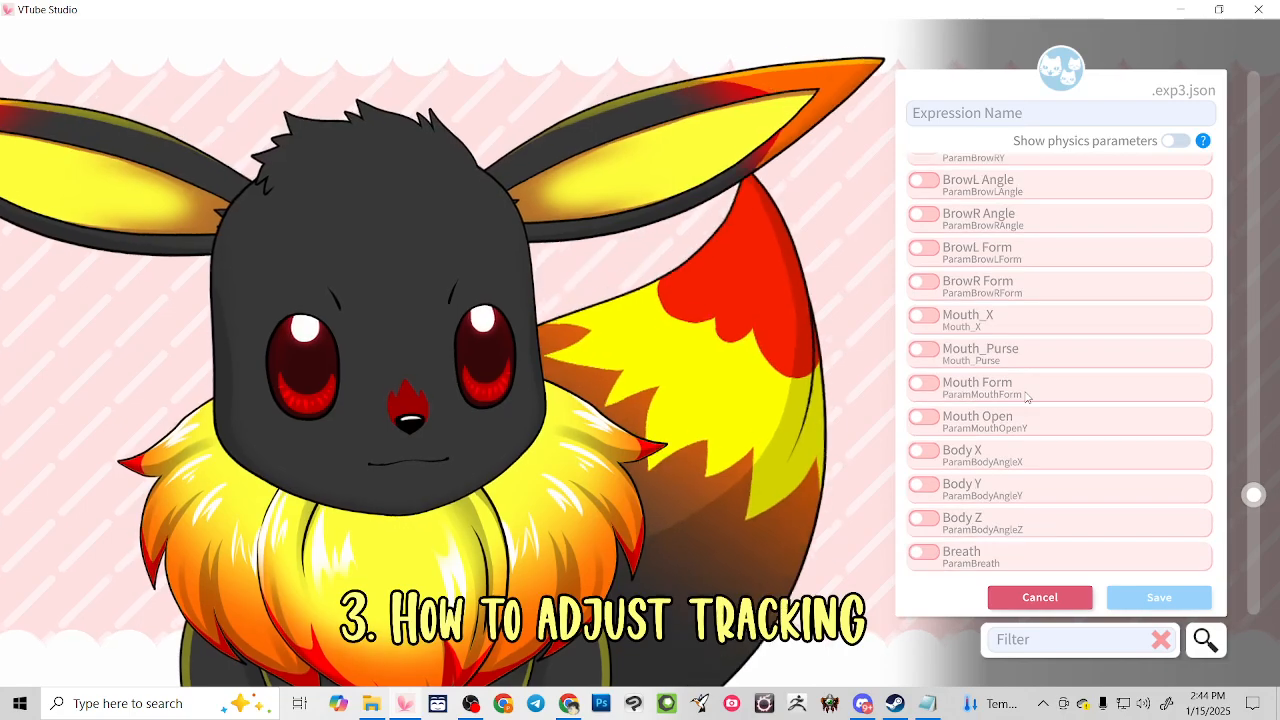
pyautogui.click(923, 417)
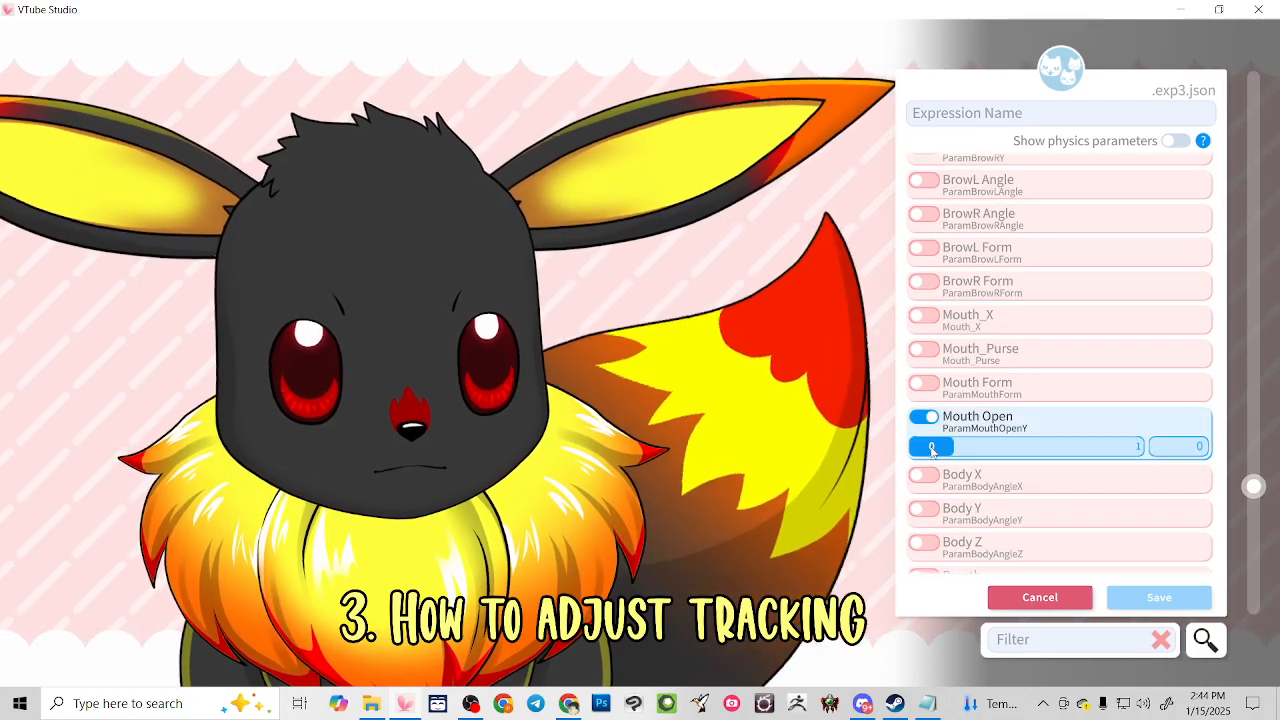
pyautogui.click(923, 383)
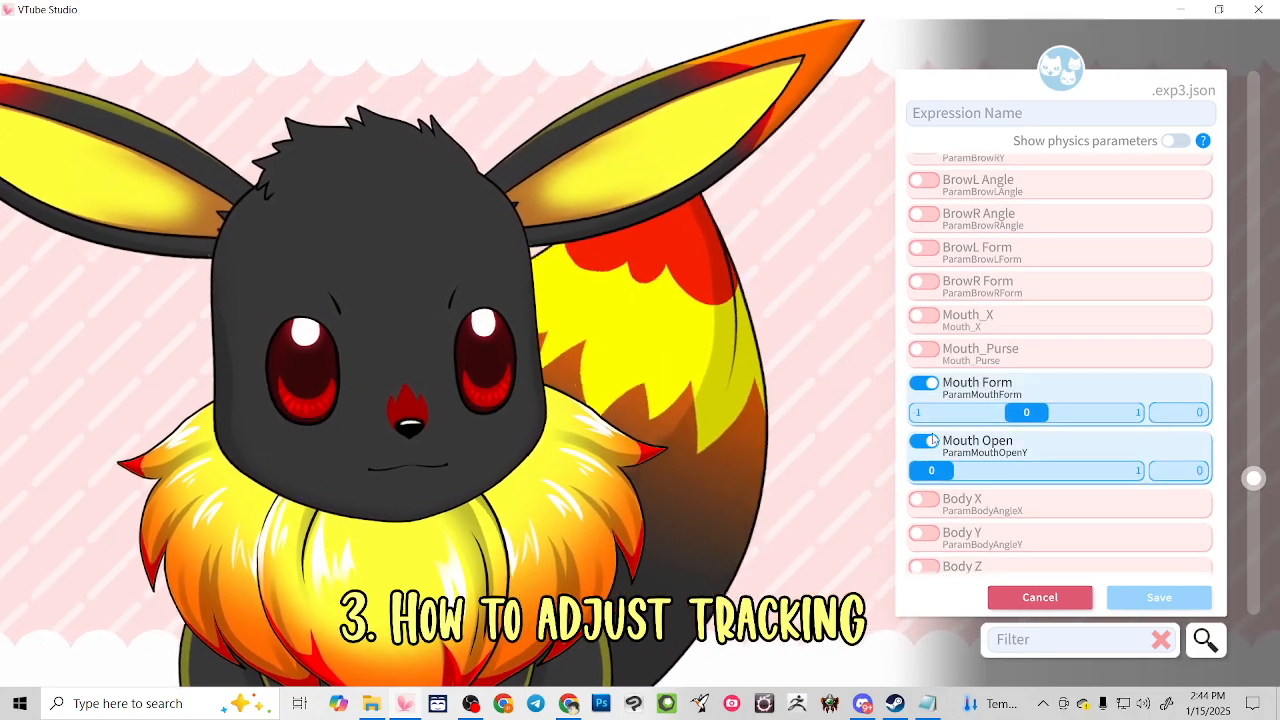
# Set Mouth Form to 1 and Mouth Open to 1 in the new expression
pyautogui.moveTo(936, 476); pyautogui.dragTo(756, 537)
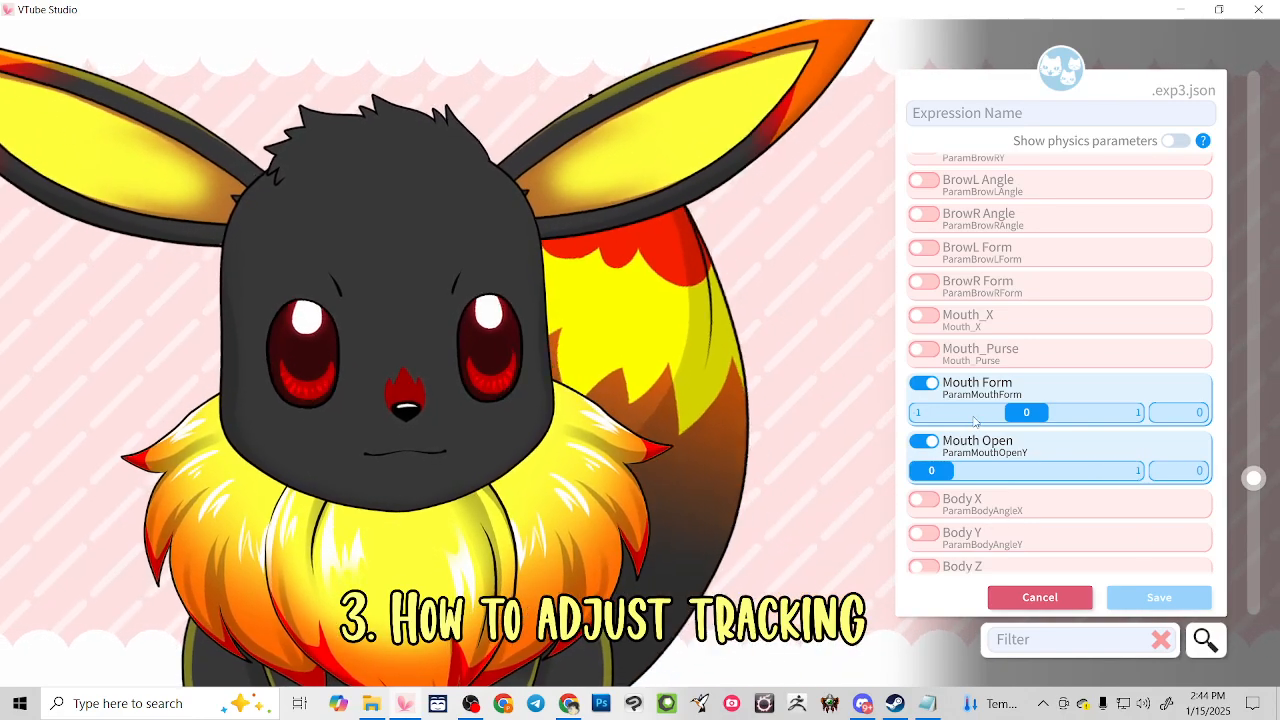
pyautogui.moveTo(1008, 410); pyautogui.dragTo(1176, 404)
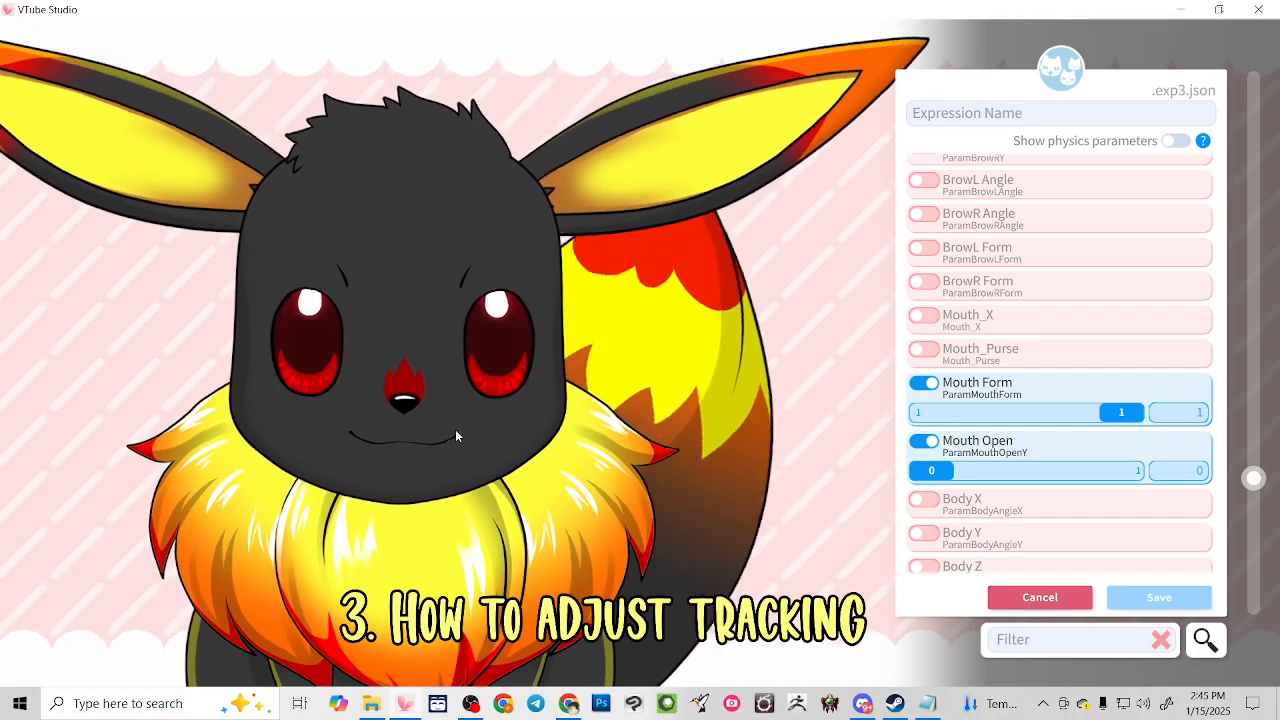
pyautogui.moveTo(931, 470); pyautogui.dragTo(1156, 471)
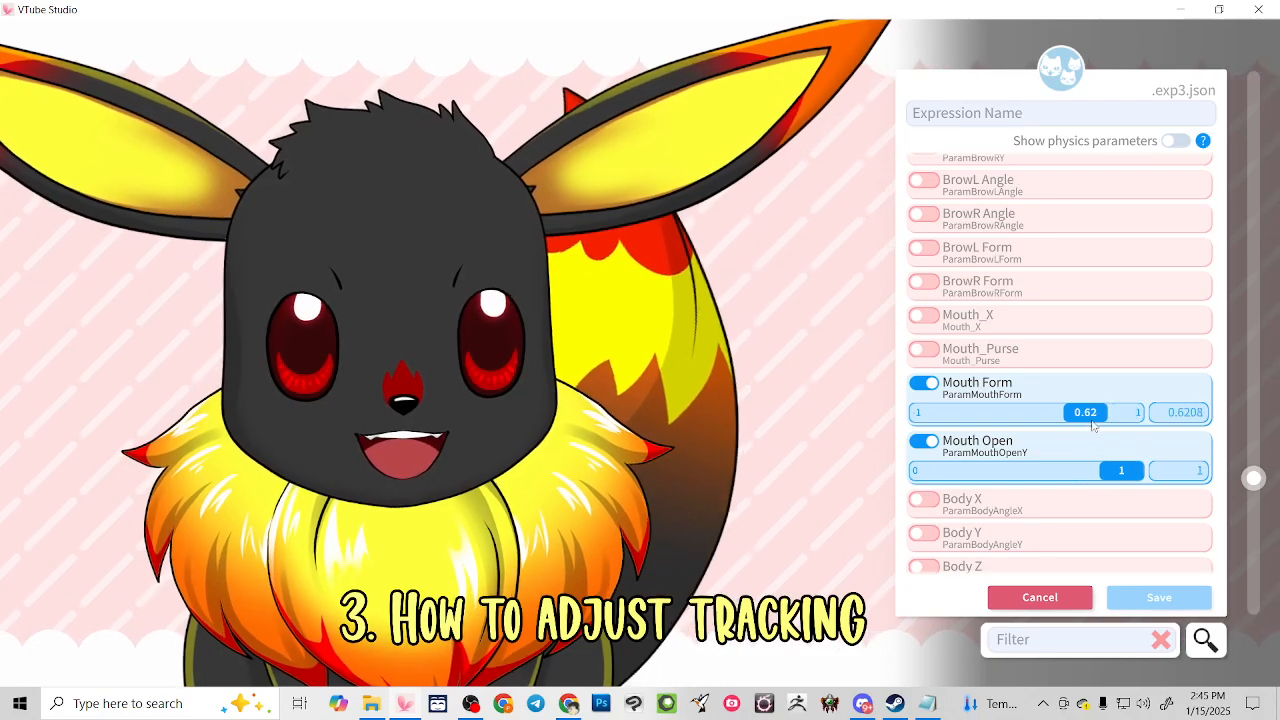
# Try Mouth Form values of about 0.61 and -0.49, and cancel the new expression
pyautogui.moveTo(1093, 425)
pyautogui.mouseDown()
pyautogui.moveTo(920, 414)
pyautogui.moveTo(1100, 430)
pyautogui.mouseUp()
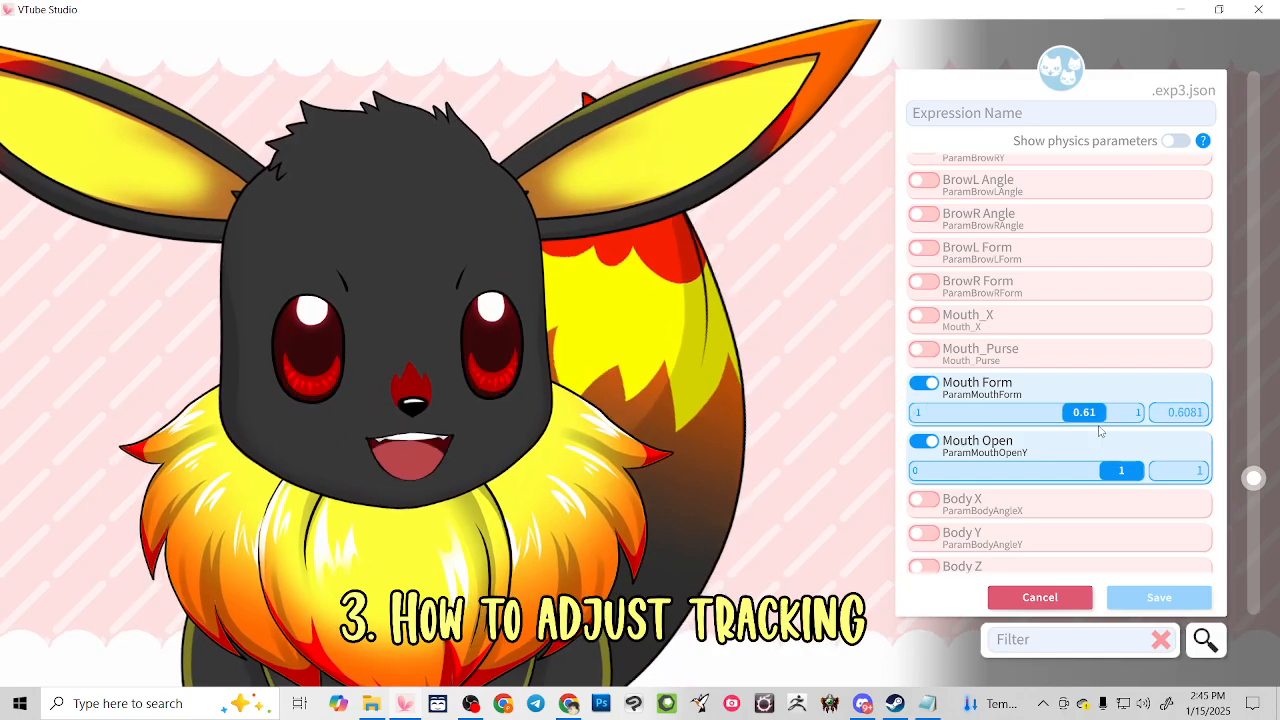
pyautogui.moveTo(964, 424)
pyautogui.mouseDown()
pyautogui.moveTo(1006, 414)
pyautogui.moveTo(935, 414)
pyautogui.moveTo(1164, 441)
pyautogui.moveTo(982, 420)
pyautogui.mouseUp()
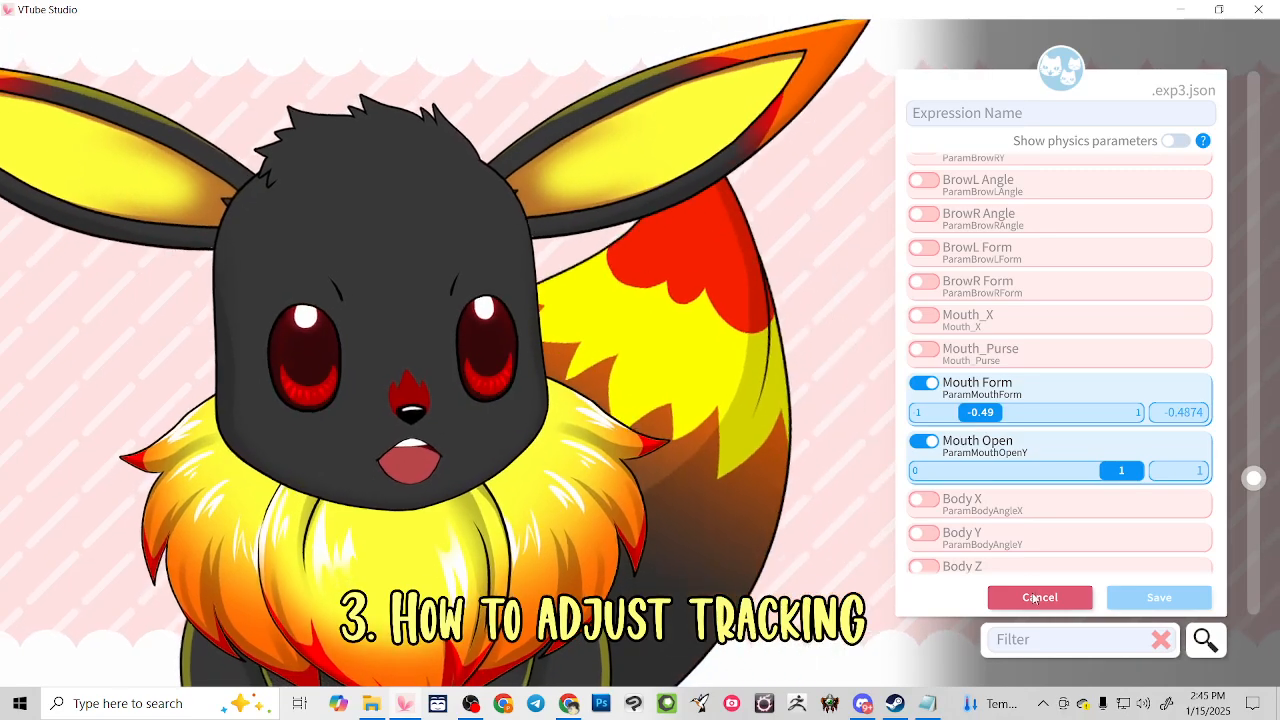
pyautogui.click(1038, 604)
pyautogui.click(720, 484)
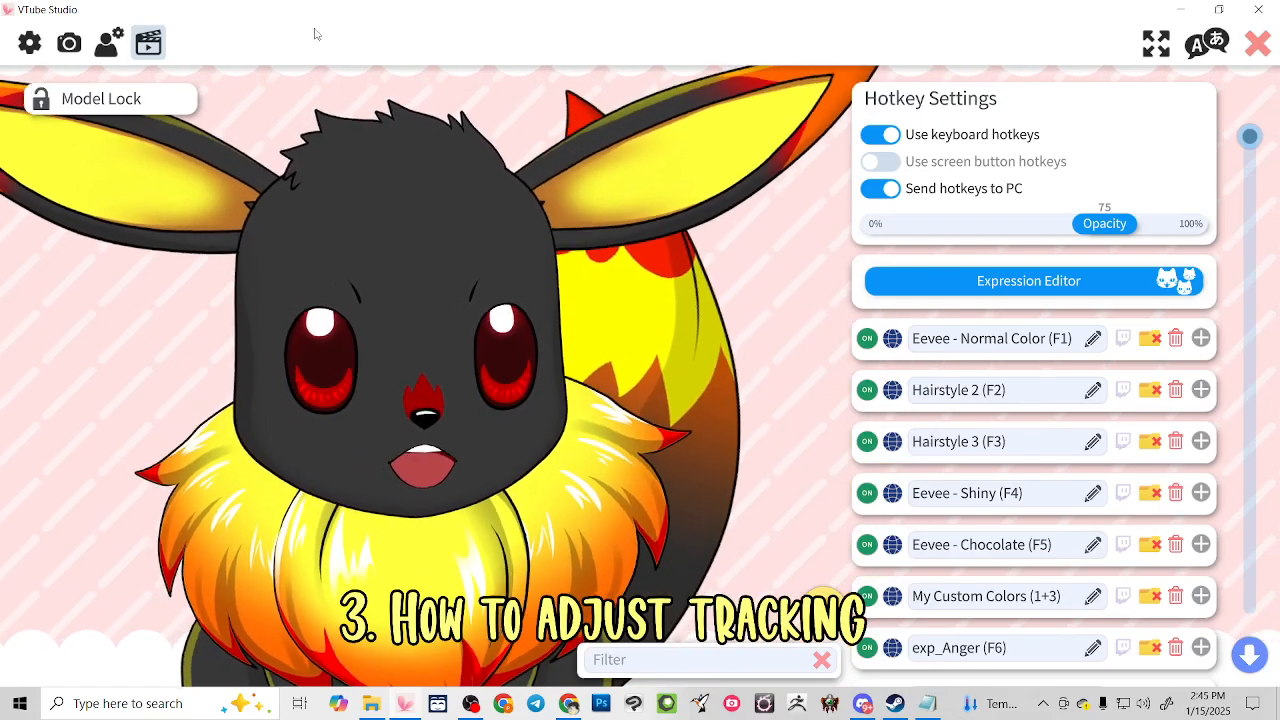
# In the tracking settings, try Mouth Smile Sensitivity at 100 and Mouth Open Sensitivity at 95 and 41, and return them to 0 and 50
pyautogui.click(68, 42)
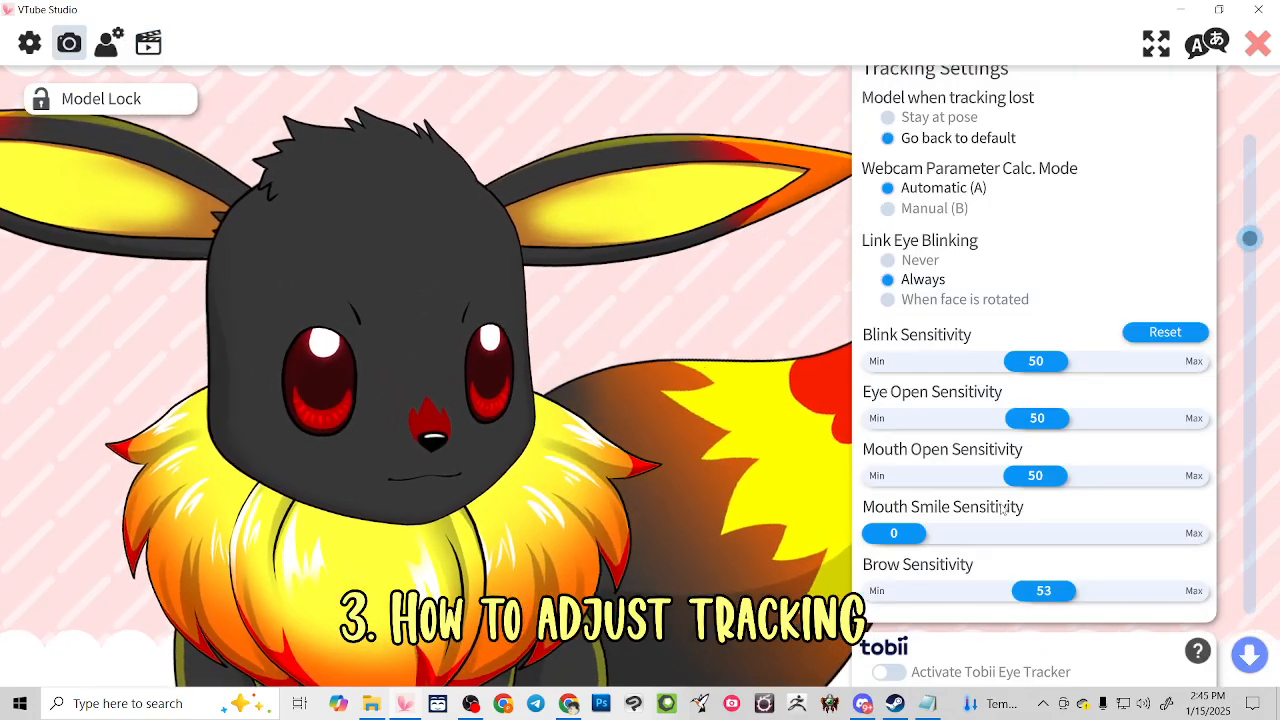
pyautogui.moveTo(916, 533); pyautogui.dragTo(1185, 533)
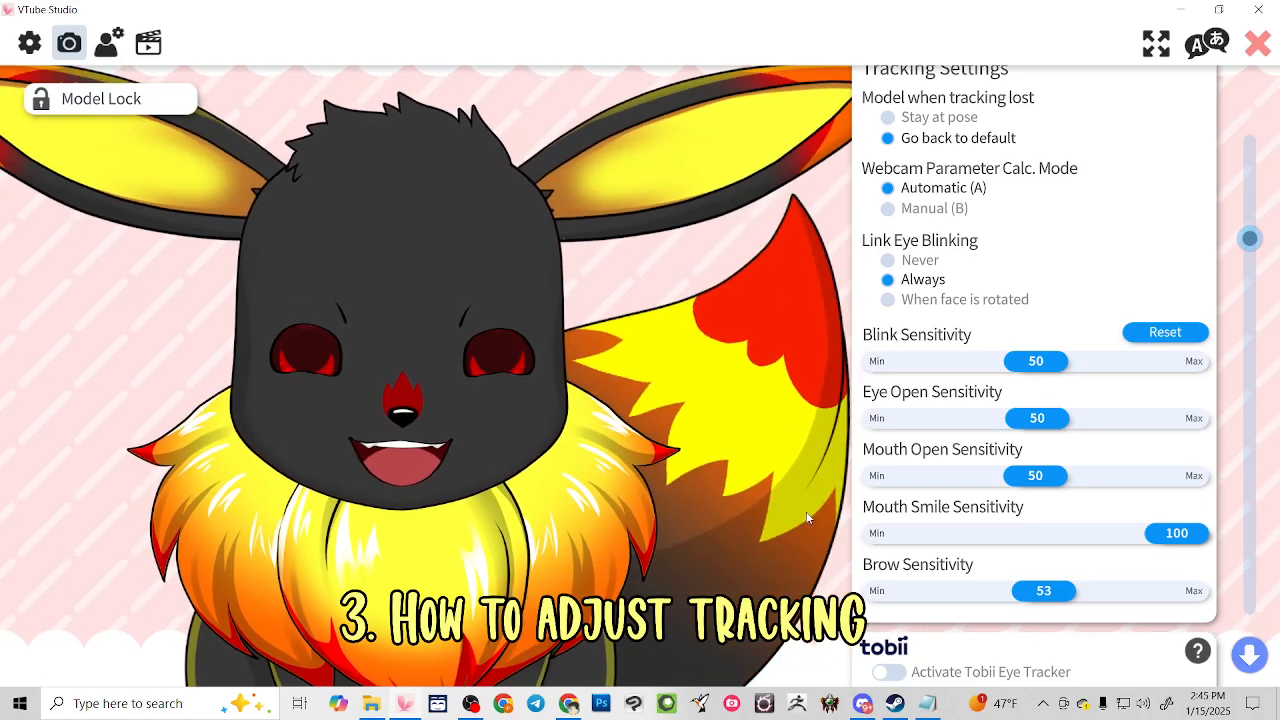
pyautogui.moveTo(1037, 482); pyautogui.dragTo(1079, 487)
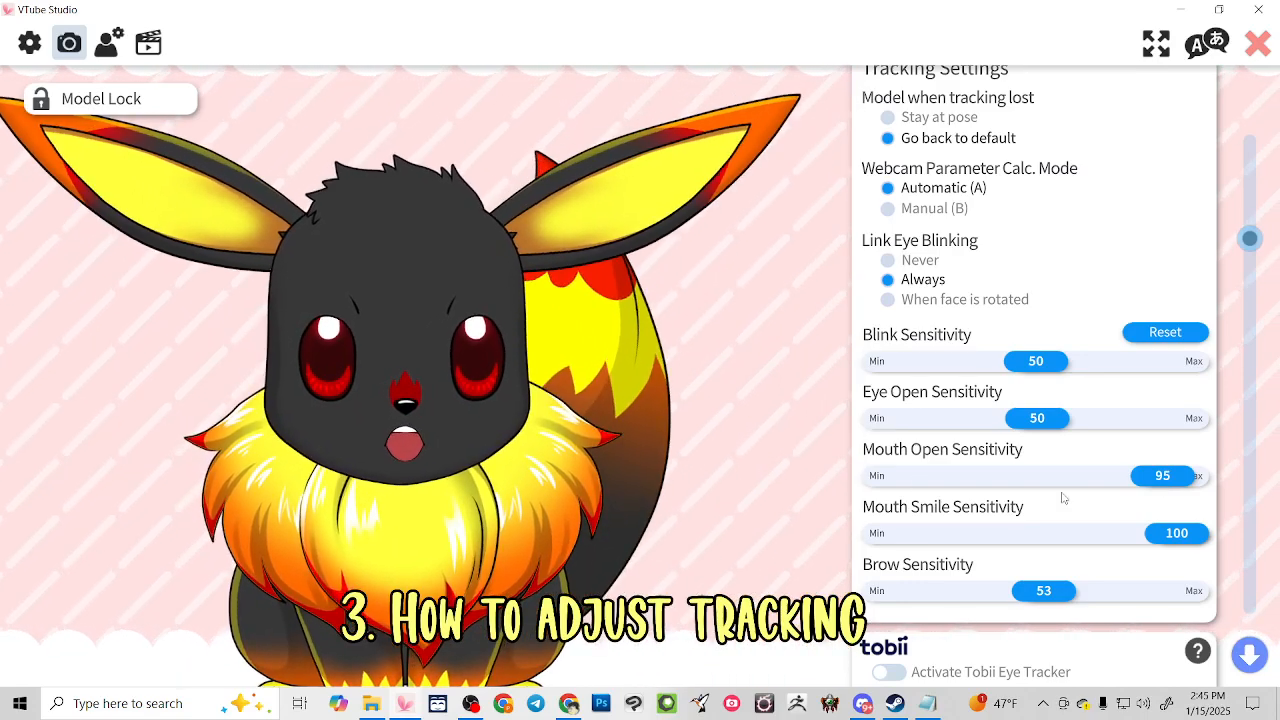
pyautogui.moveTo(1163, 481); pyautogui.dragTo(986, 478)
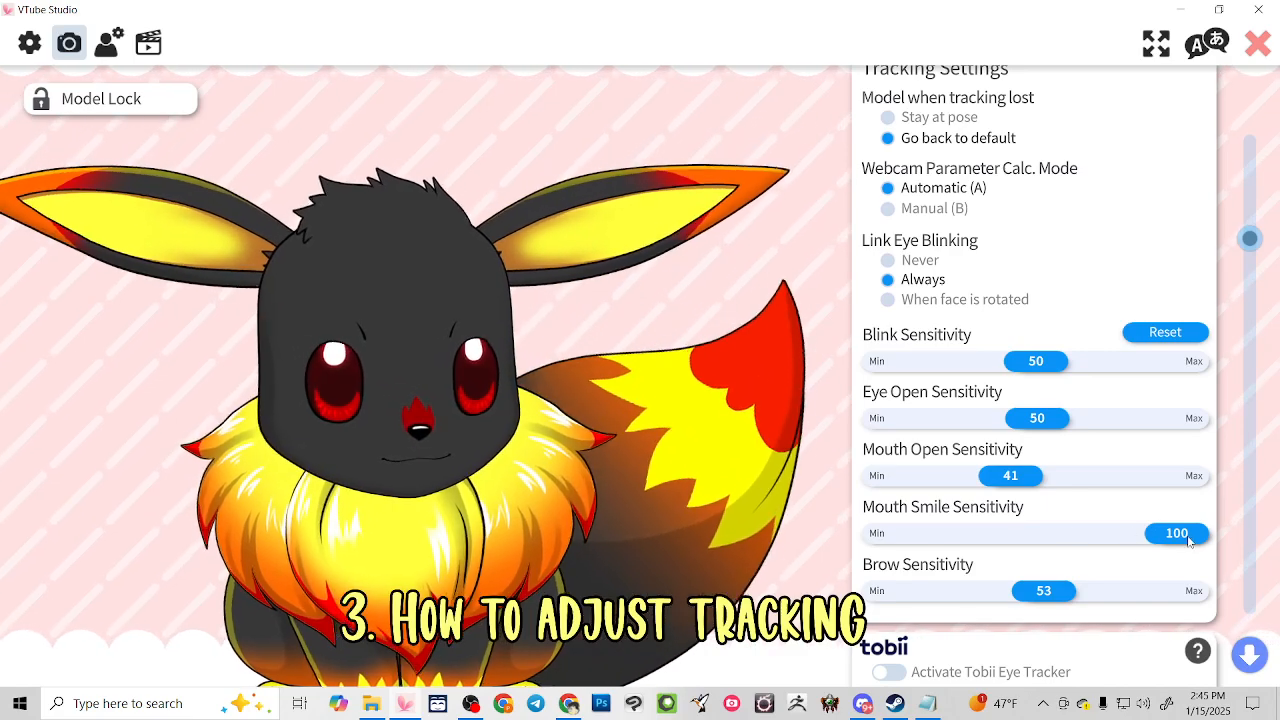
pyautogui.moveTo(1176, 533); pyautogui.dragTo(944, 545)
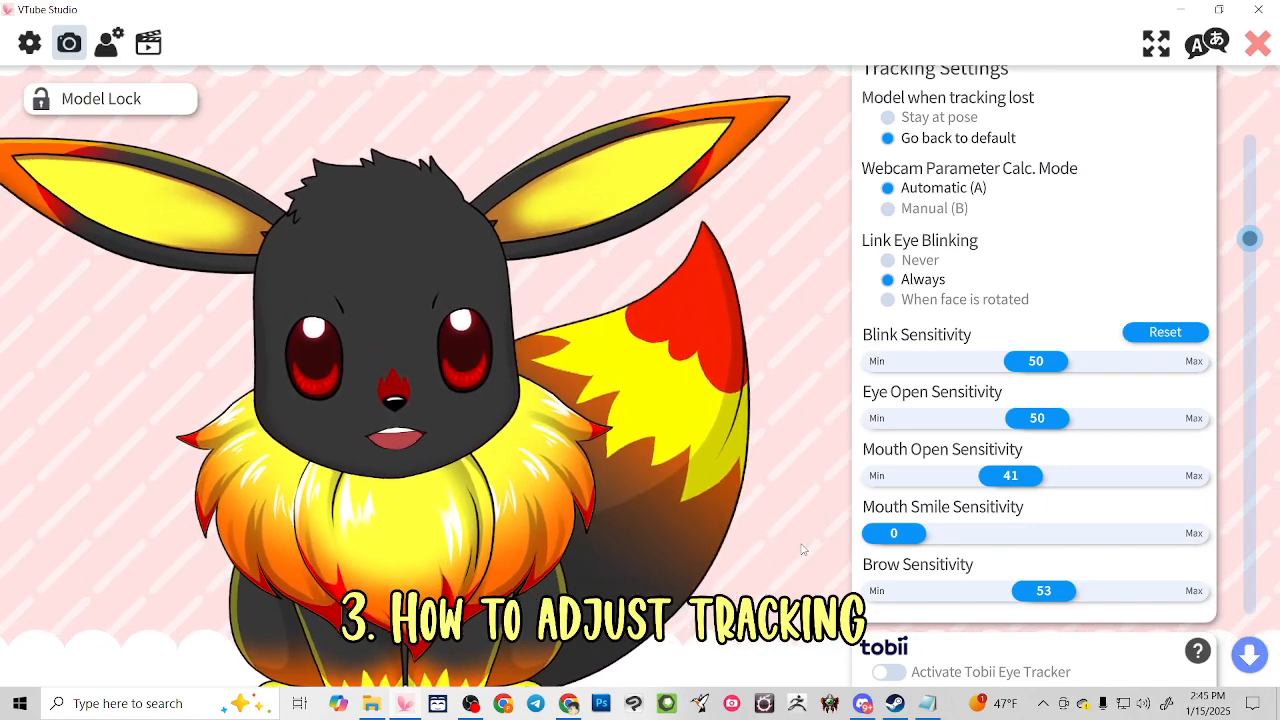
pyautogui.moveTo(1037, 478); pyautogui.dragTo(1052, 481)
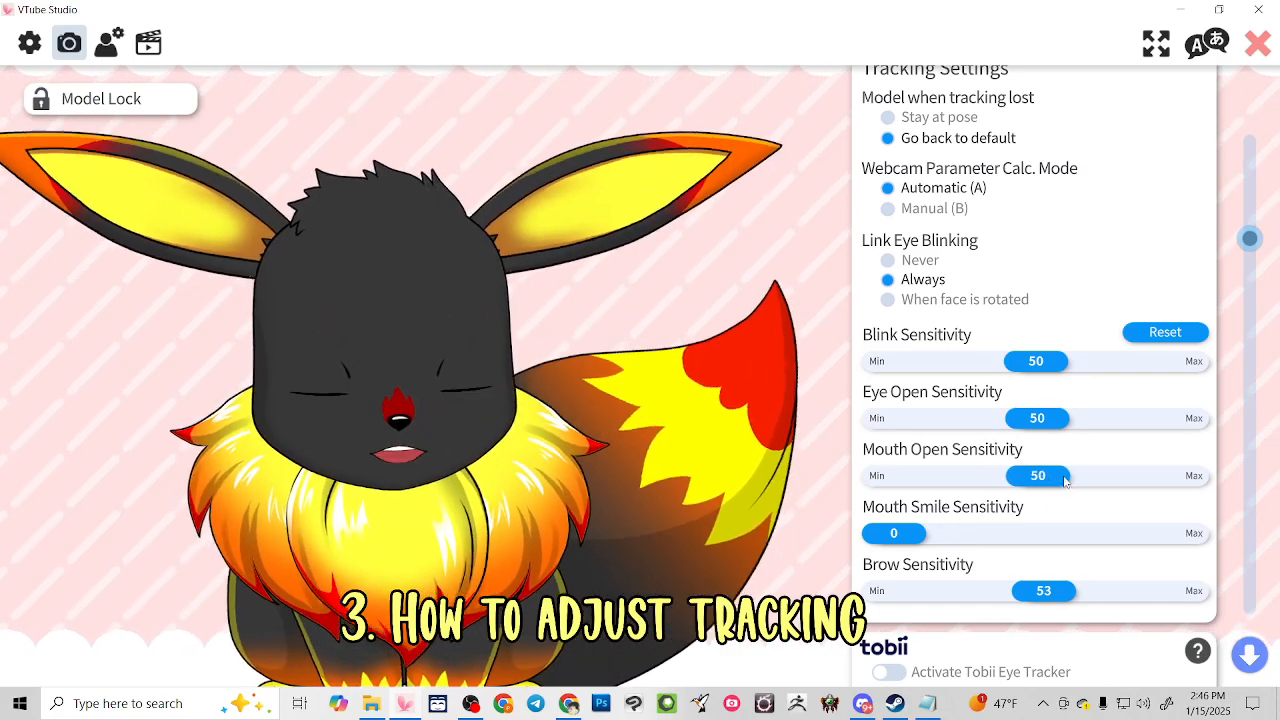
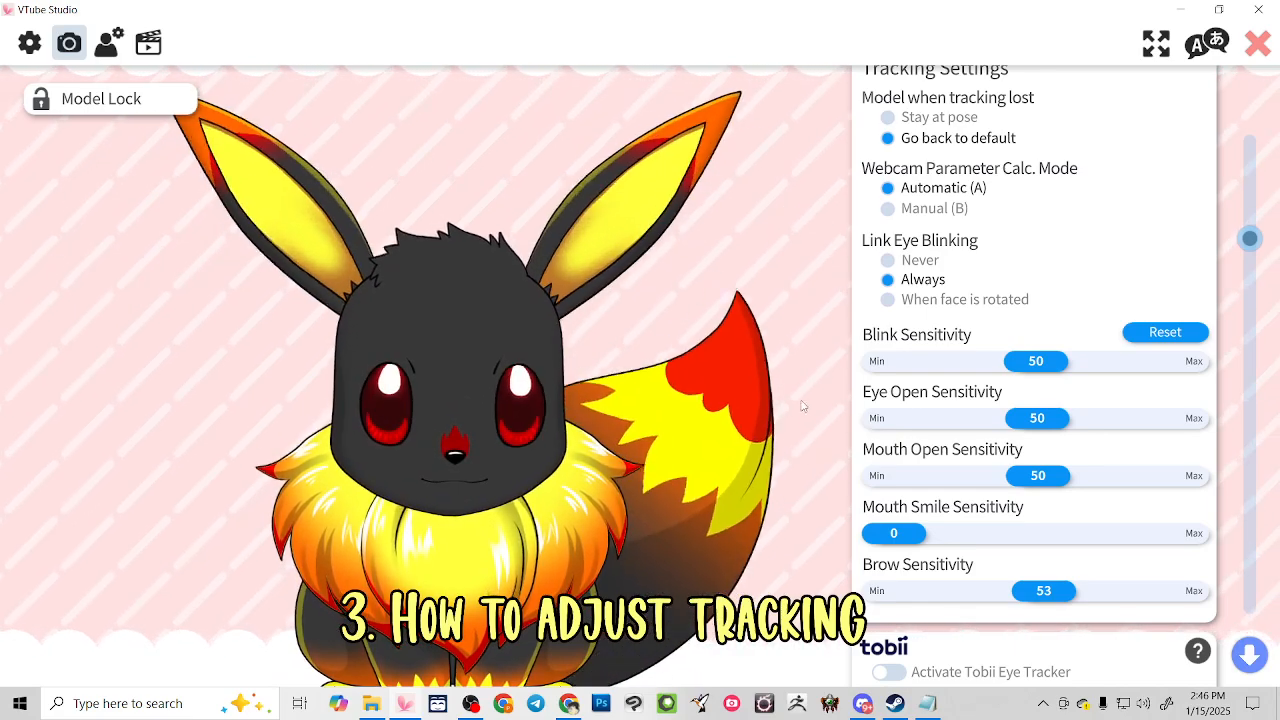
# Try Brow Sensitivity at 100, and set it to 50
pyautogui.moveTo(1043, 591); pyautogui.dragTo(1203, 594)
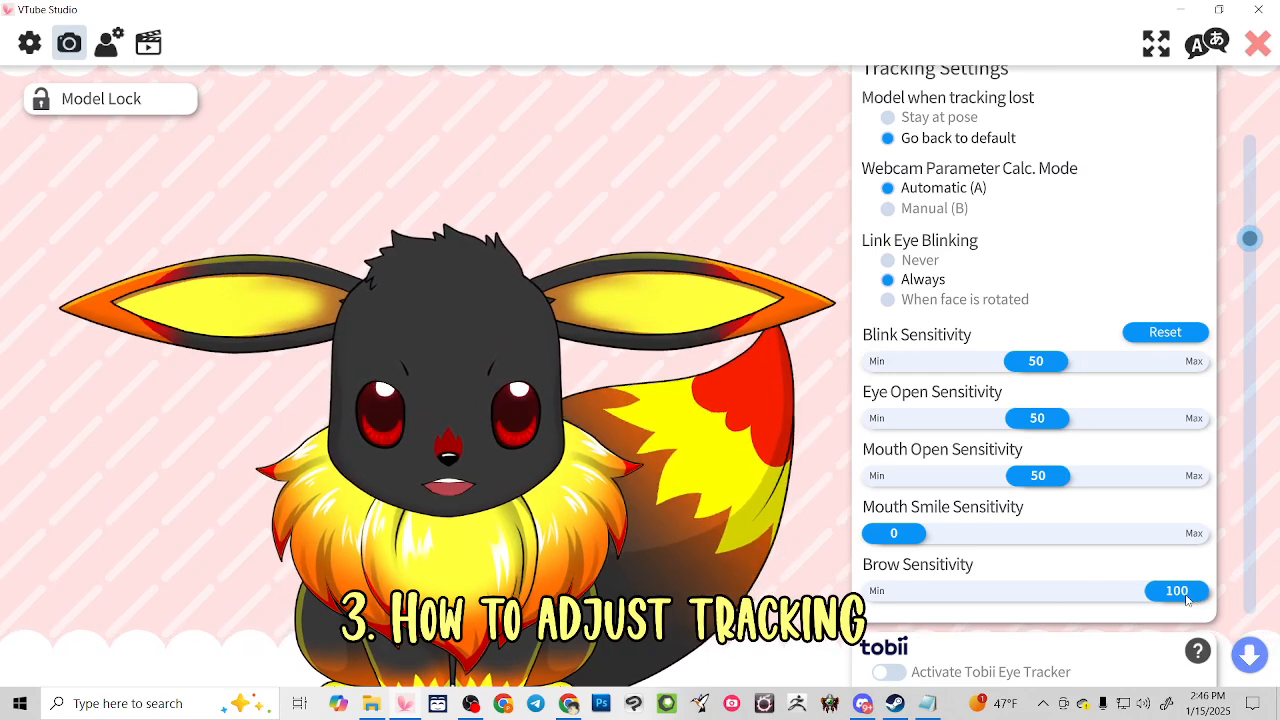
pyautogui.moveTo(1186, 592); pyautogui.dragTo(1043, 624)
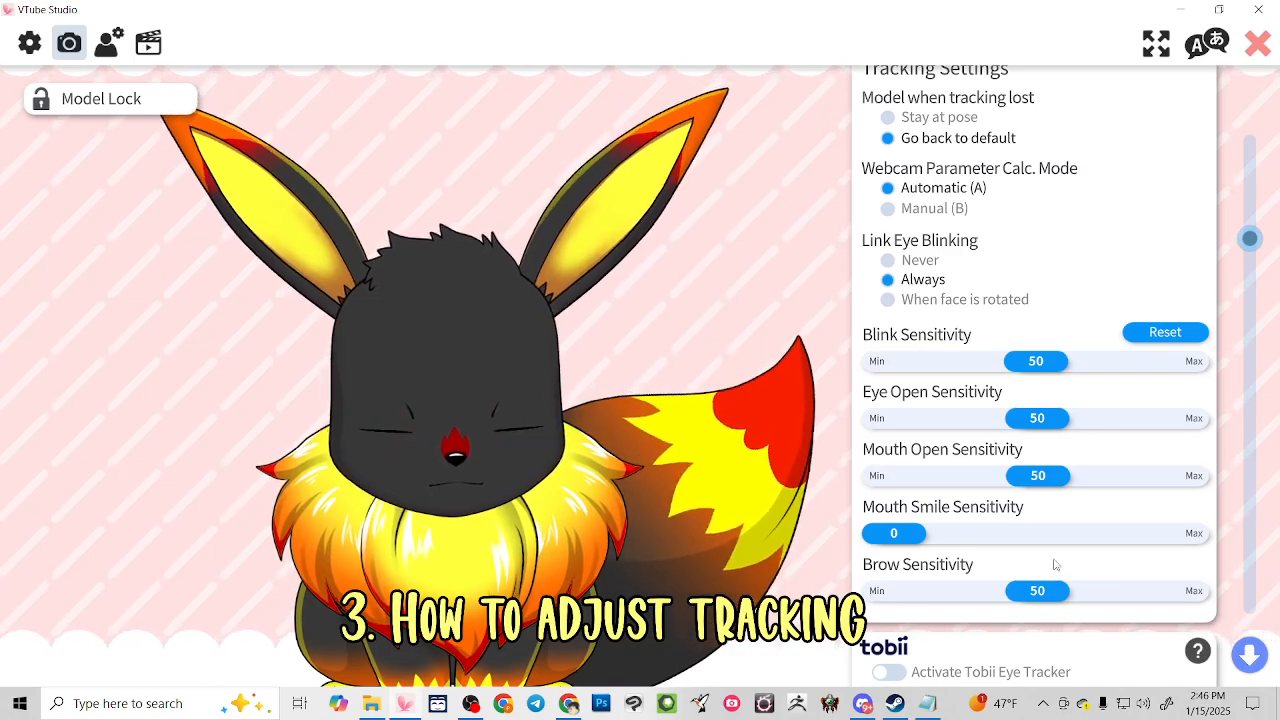
# Open the Backlight and outline effect from the Visual Effects (VFX) selection for configuration
pyautogui.scroll(-12, 1054, 565)
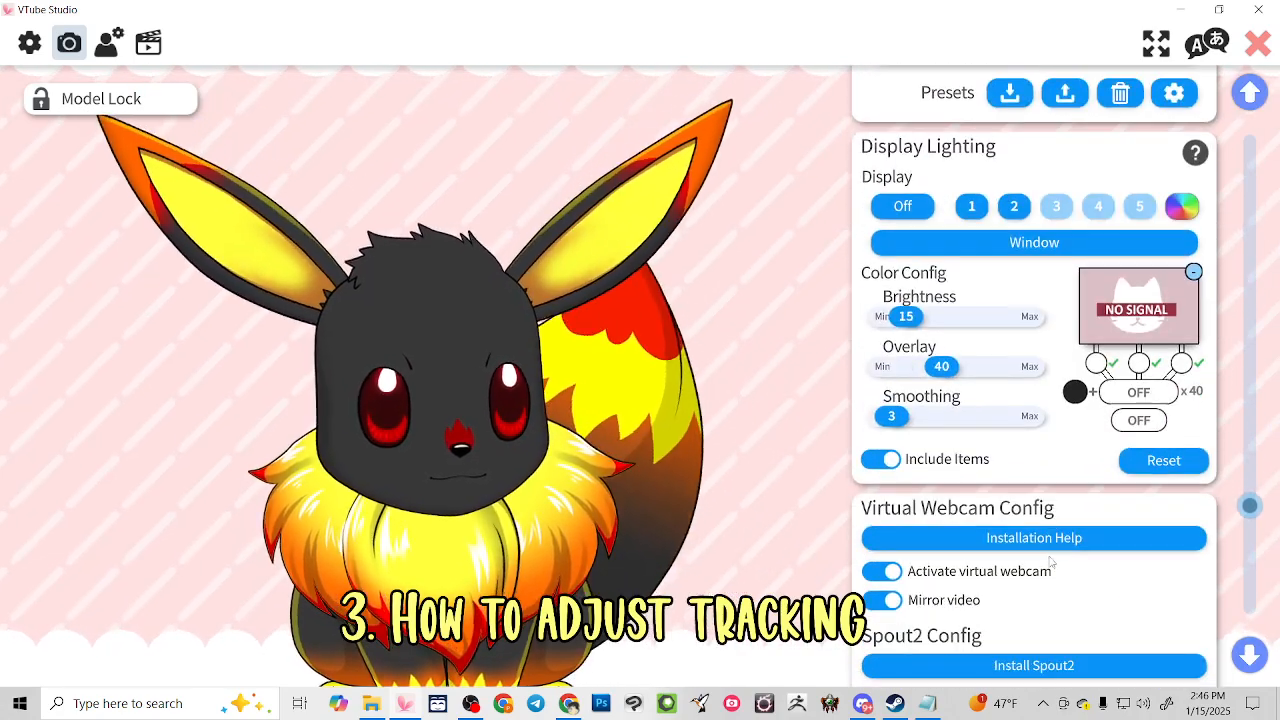
pyautogui.scroll(-3, 1052, 563)
pyautogui.scroll(7, 1054, 563)
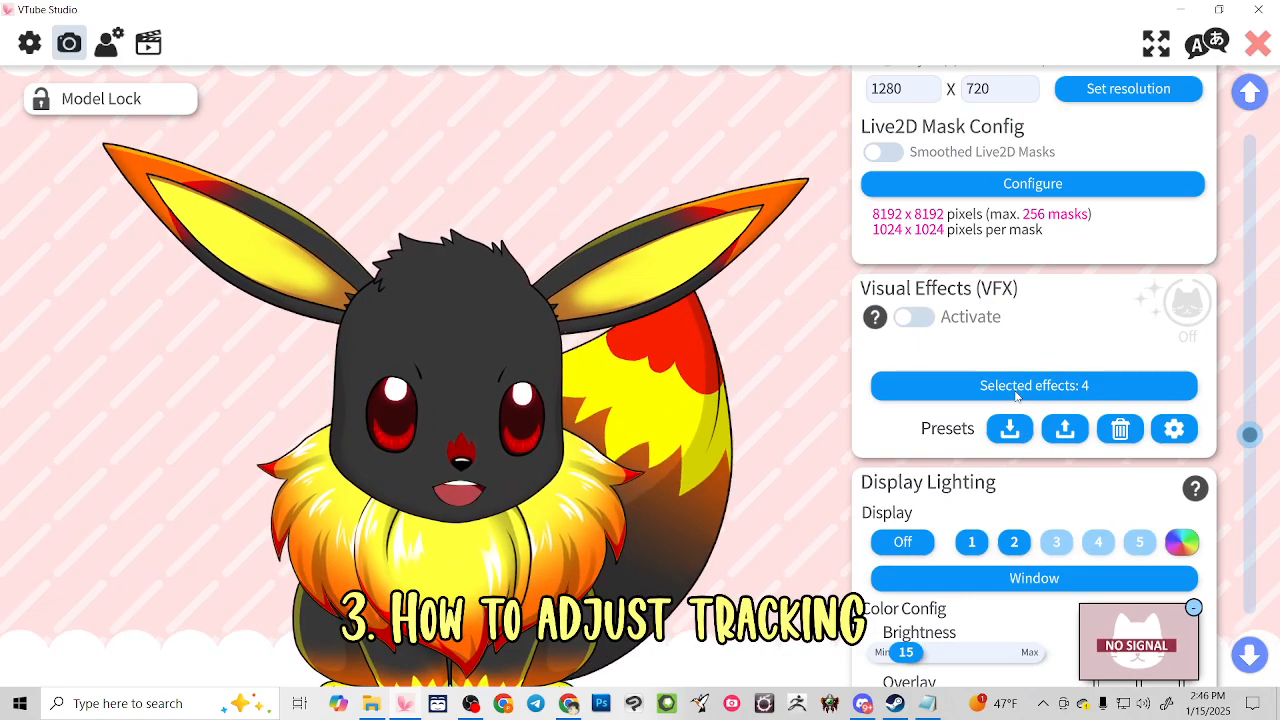
pyautogui.click(1013, 392)
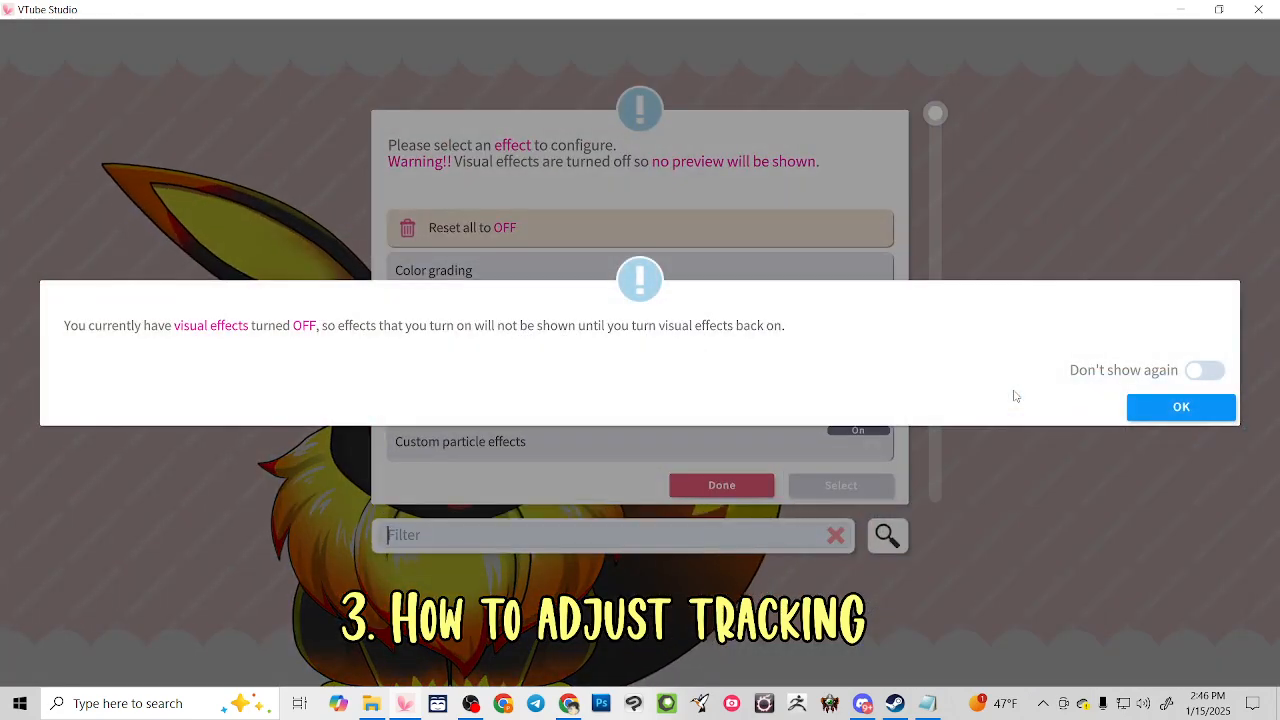
pyautogui.click(1180, 410)
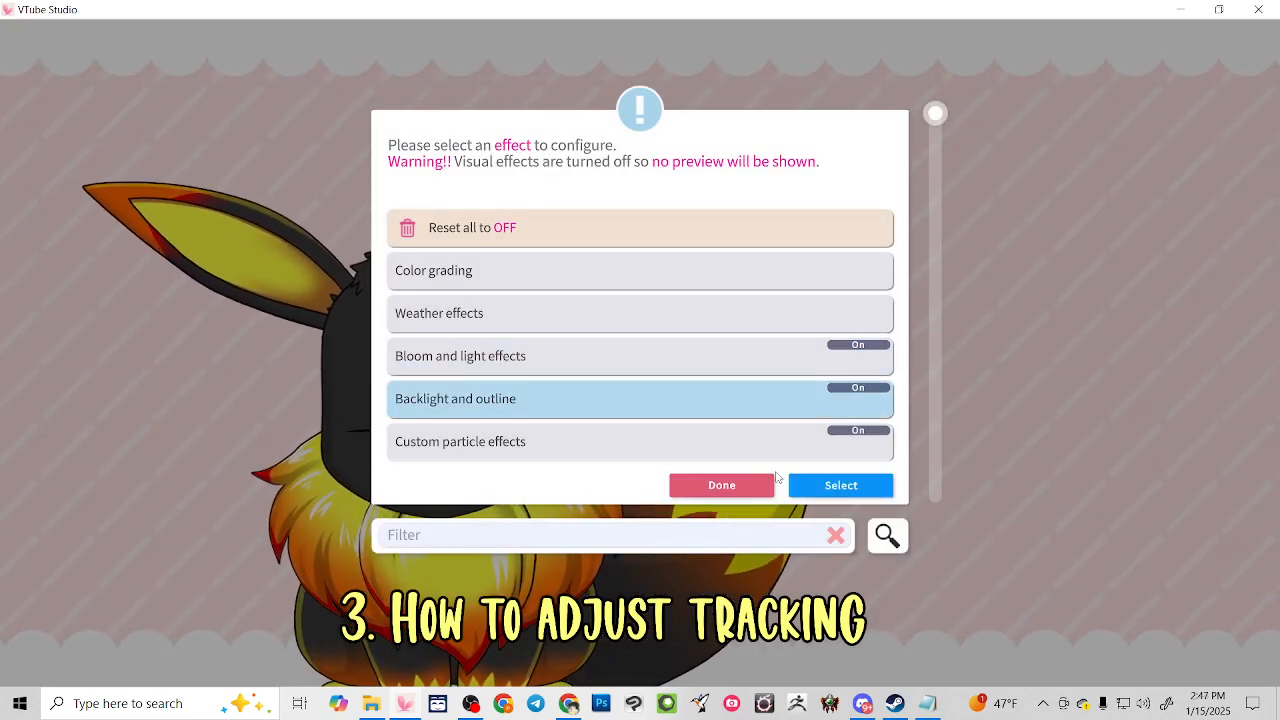
pyautogui.click(853, 487)
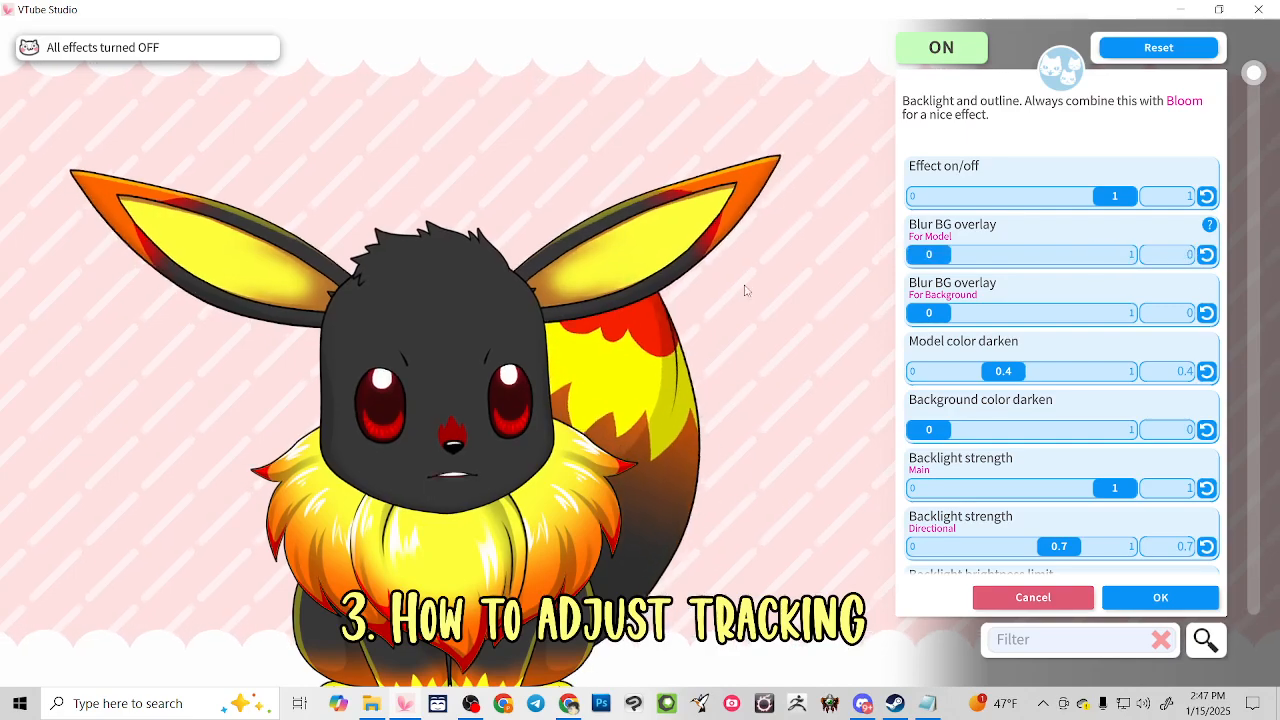
# Turn off the Backlight and outline effect by setting it to 0, and close the effect selection
pyautogui.moveTo(1098, 200); pyautogui.dragTo(526, 248)
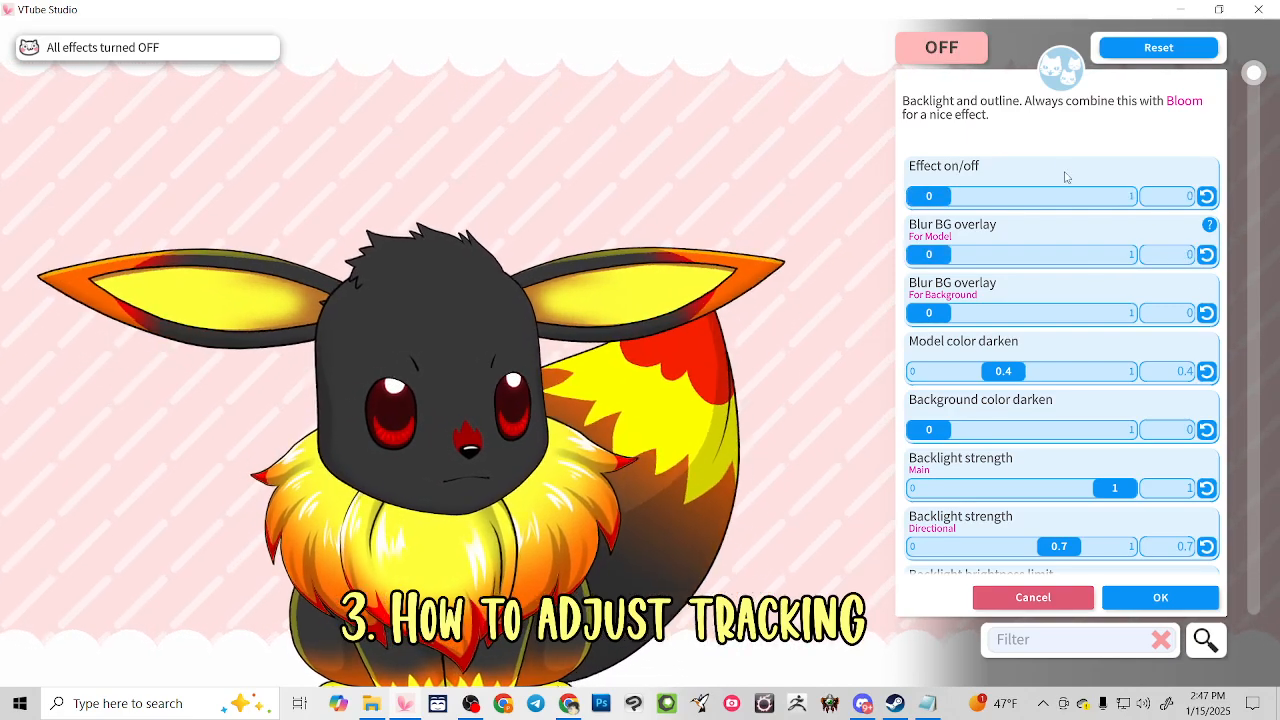
pyautogui.click(1160, 597)
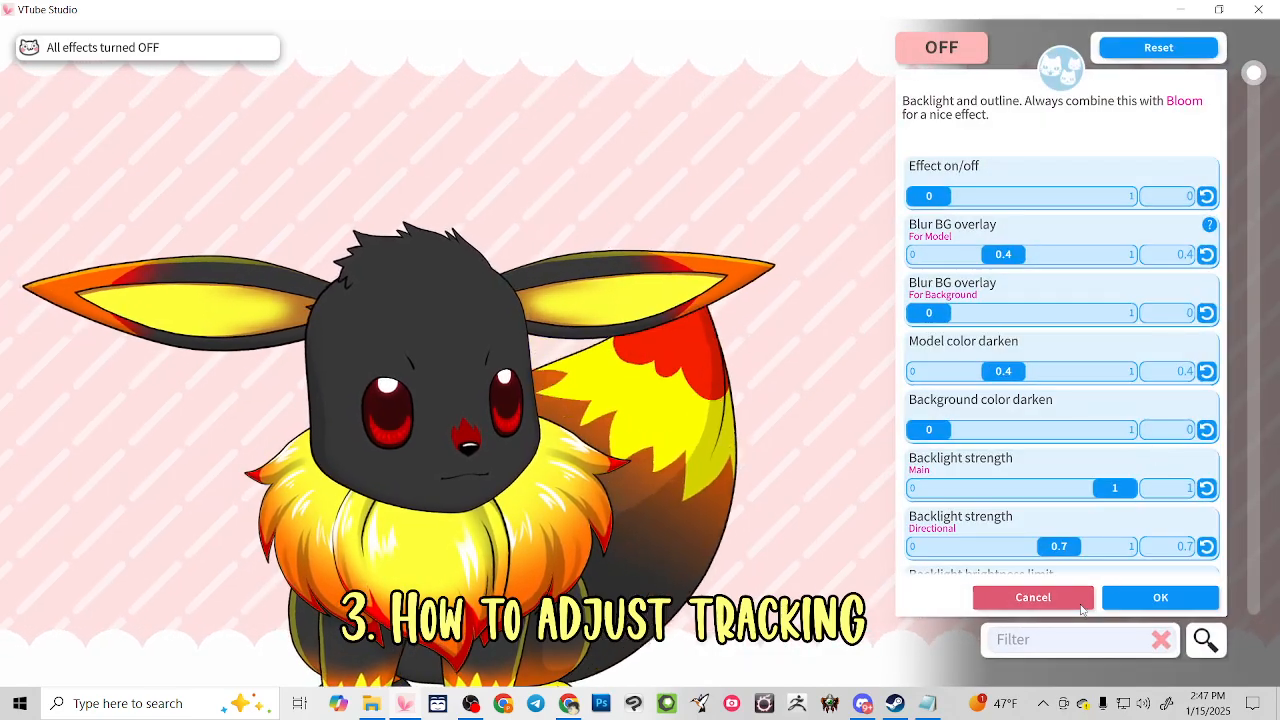
pyautogui.click(1064, 597)
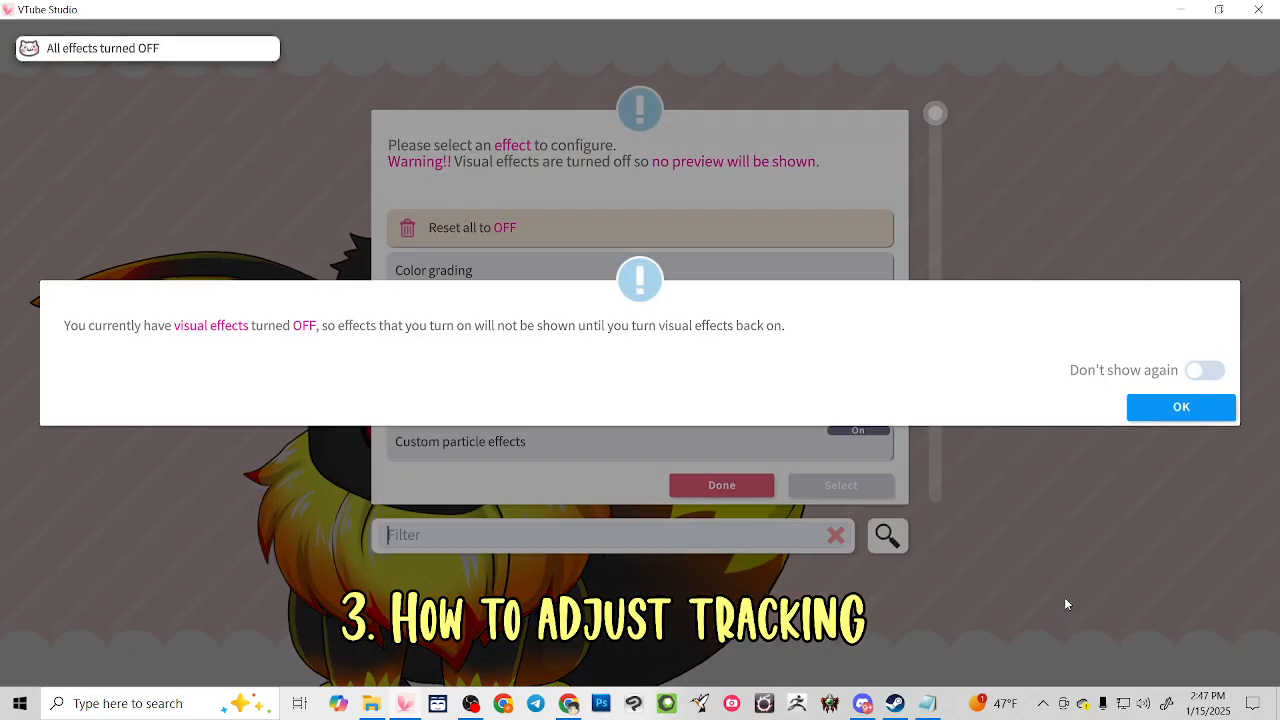
pyautogui.click(1176, 406)
pyautogui.click(722, 485)
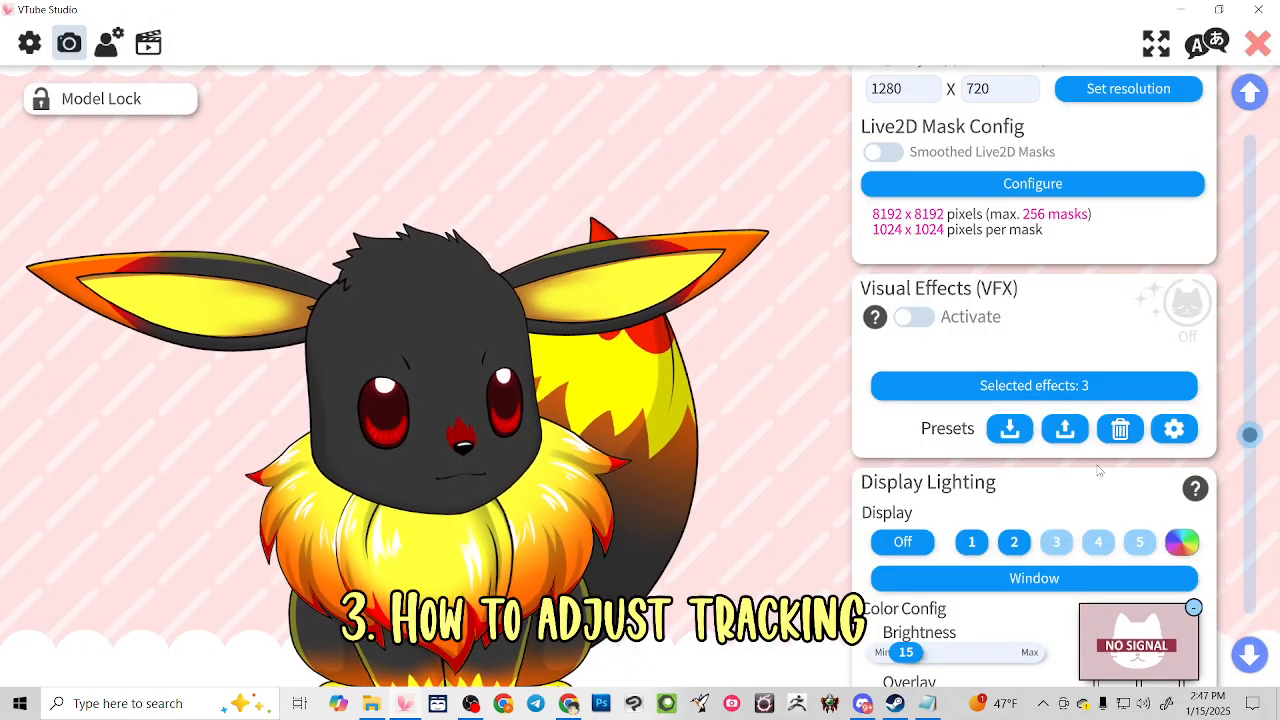
# Activate Visual Effects (VFX) on the model and check the list of available effects
pyautogui.click(914, 317)
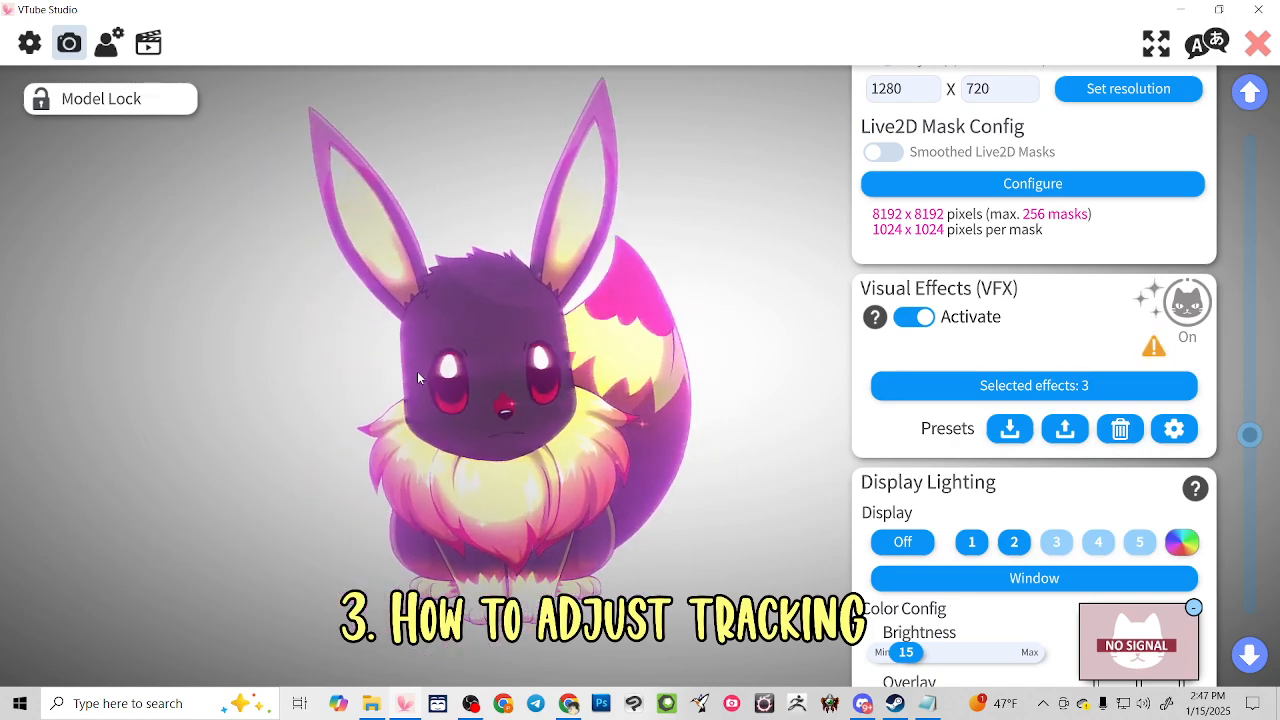
pyautogui.click(998, 387)
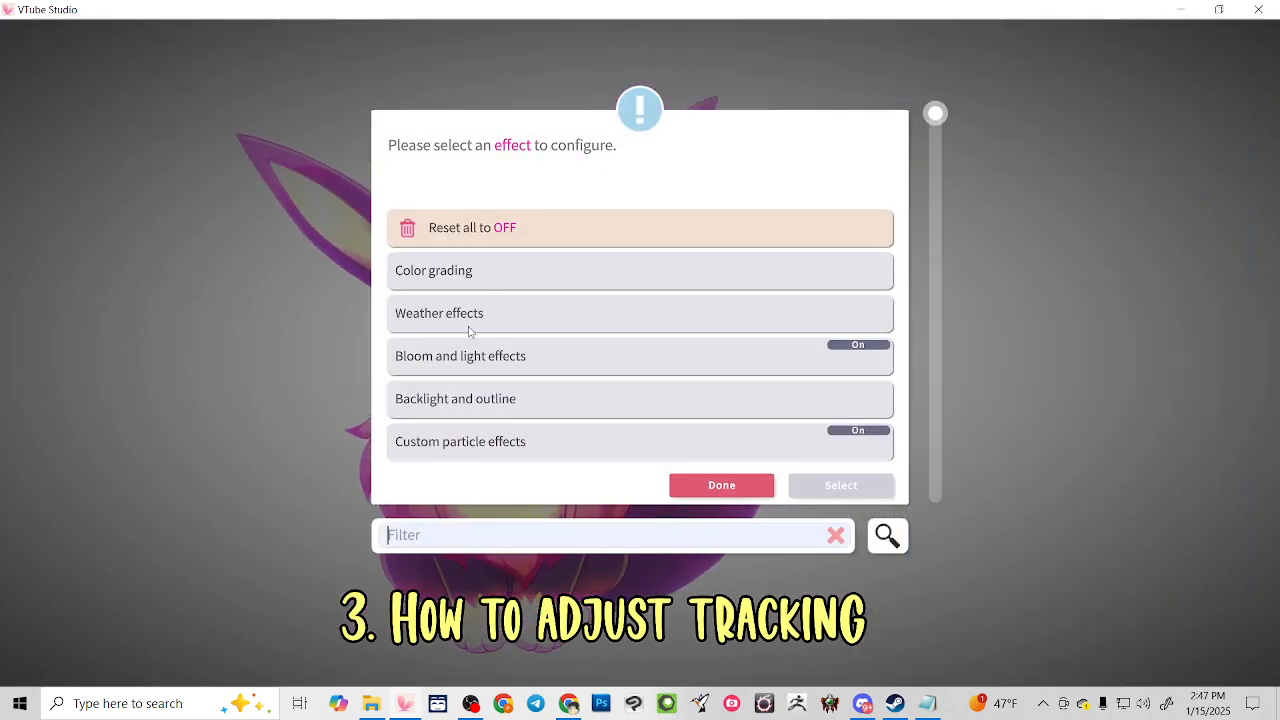
pyautogui.click(745, 484)
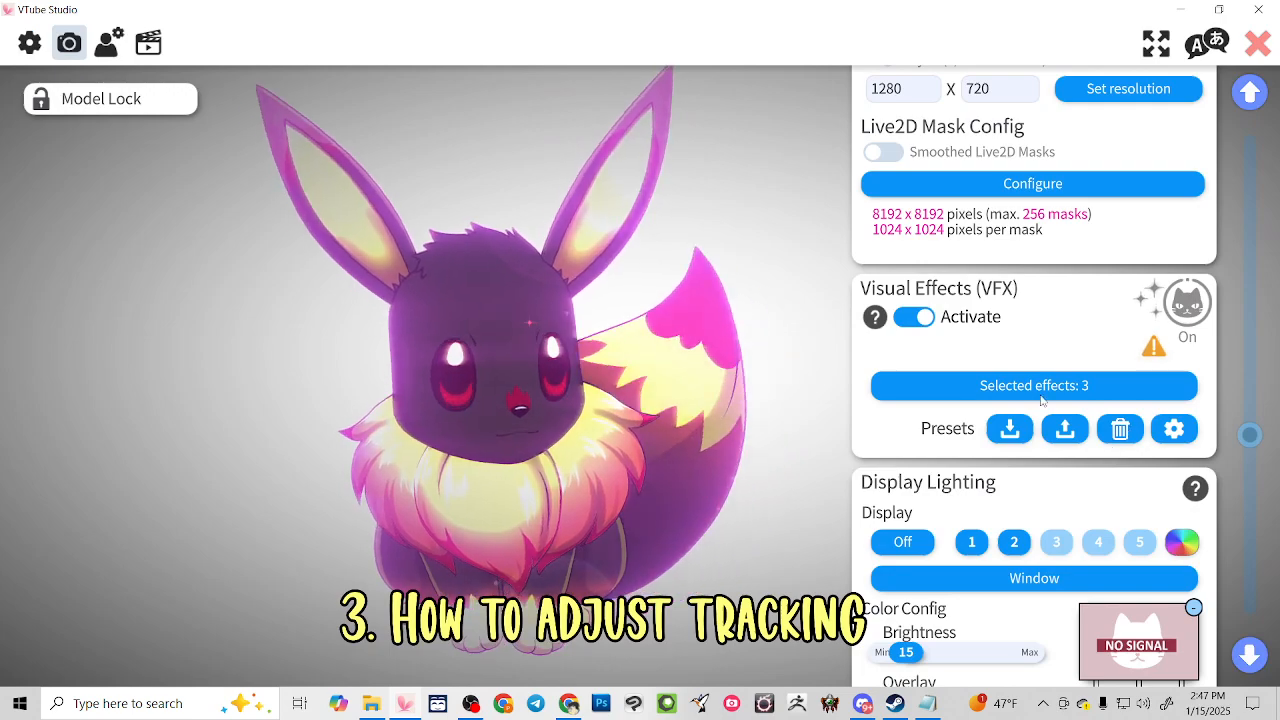
# Try Bloom and light effects at about 0.26 strength, and turn the effect off
pyautogui.click(1043, 398)
pyautogui.scroll(-4, 857, 389)
pyautogui.scroll(3, 694, 397)
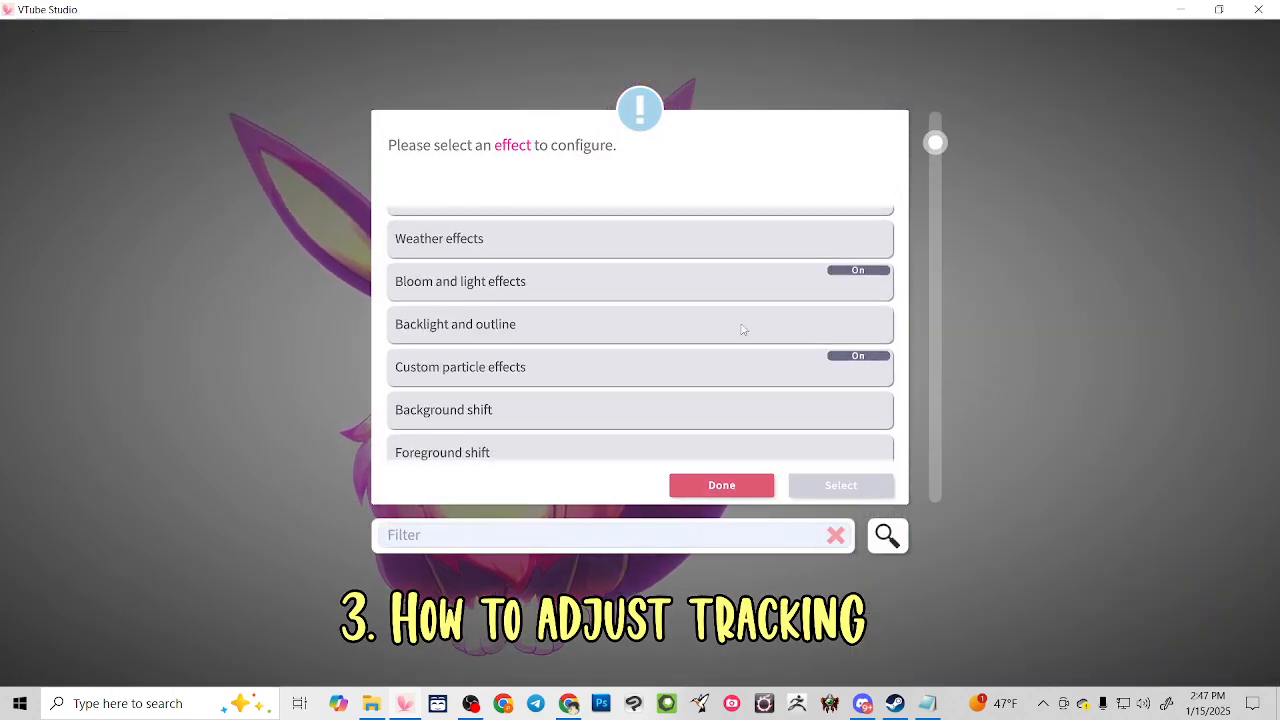
pyautogui.click(842, 487)
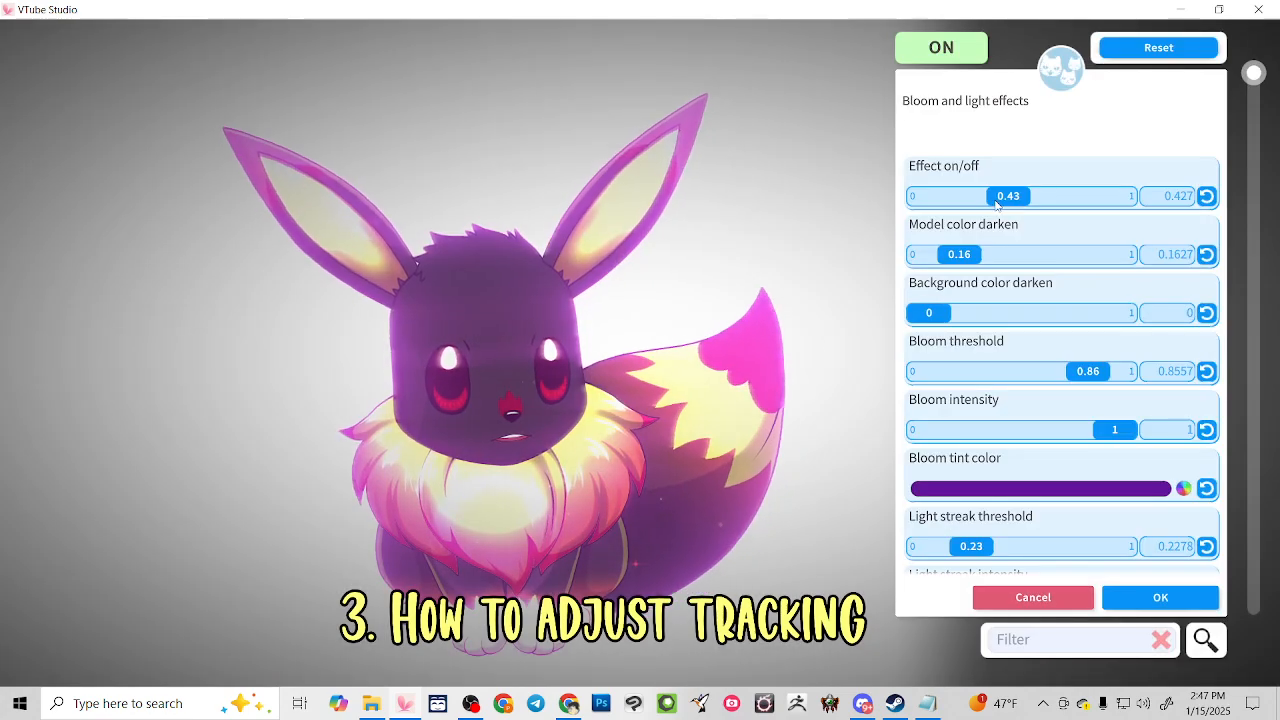
pyautogui.moveTo(1052, 196); pyautogui.dragTo(963, 210)
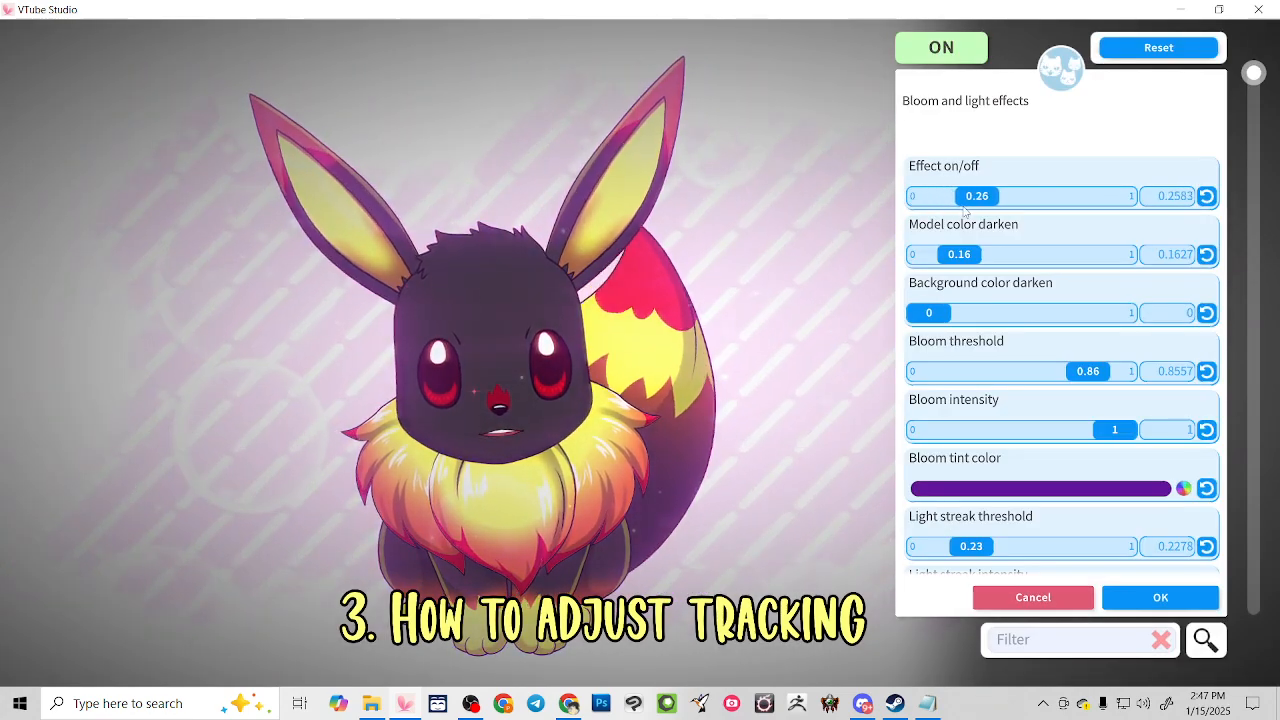
pyautogui.click(941, 47)
pyautogui.click(1170, 600)
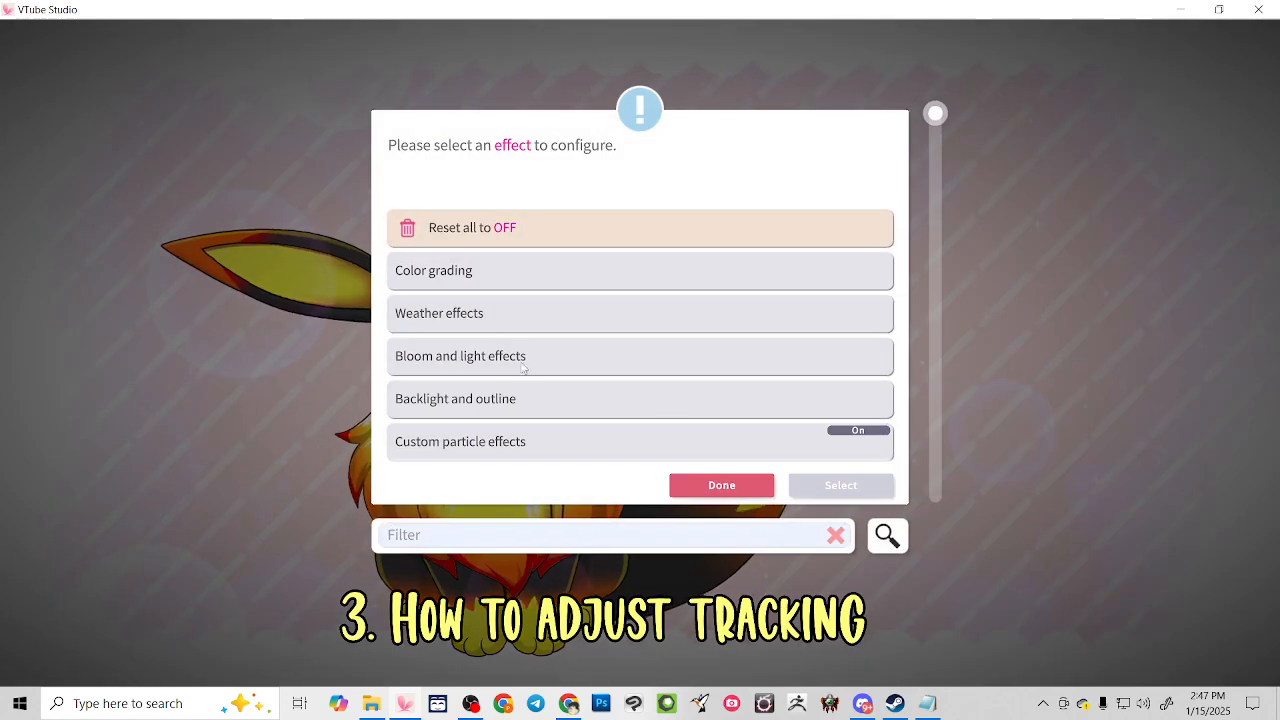
# Turn off the Custom particle effects by setting the effect to 0
pyautogui.click(541, 399)
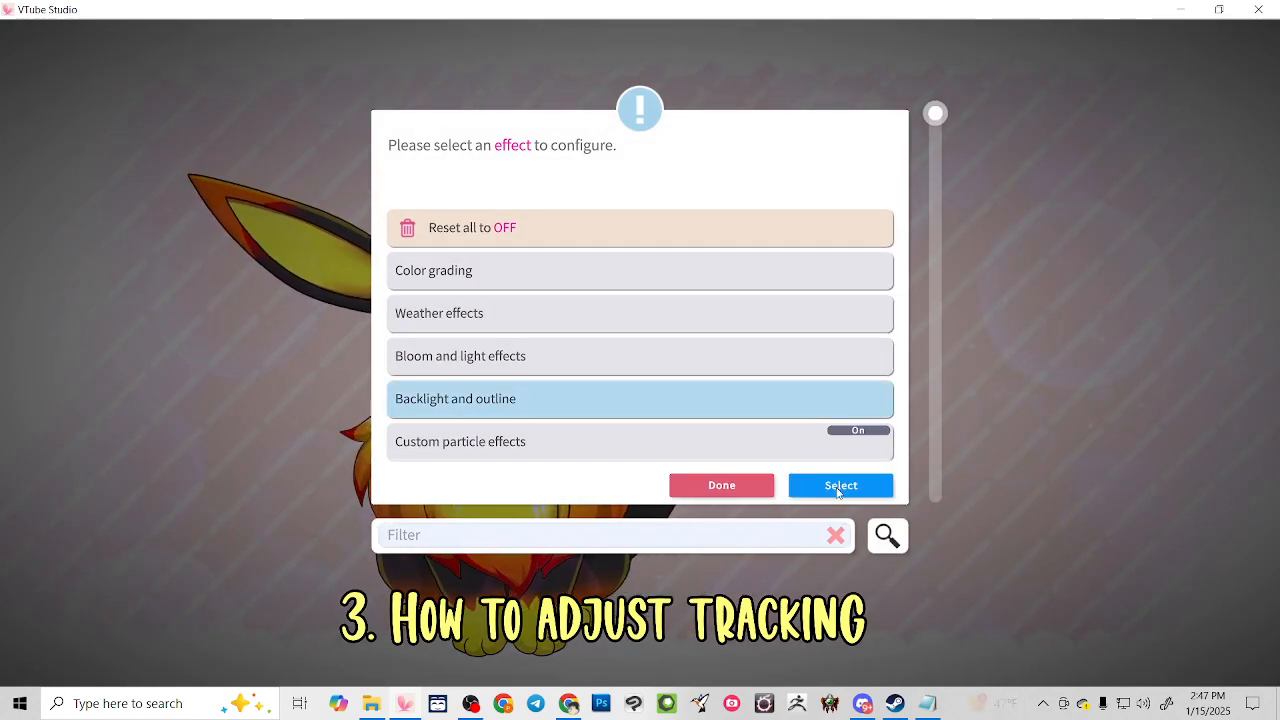
pyautogui.click(706, 448)
pyautogui.click(838, 486)
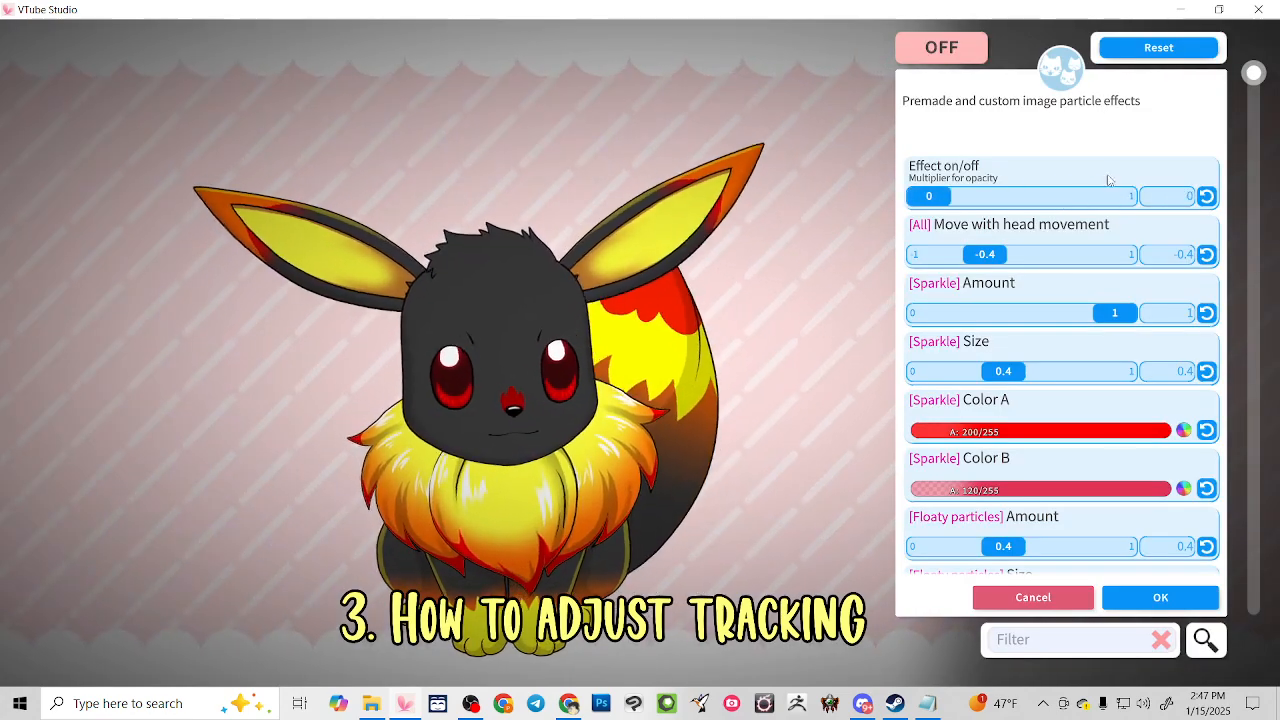
pyautogui.click(1160, 597)
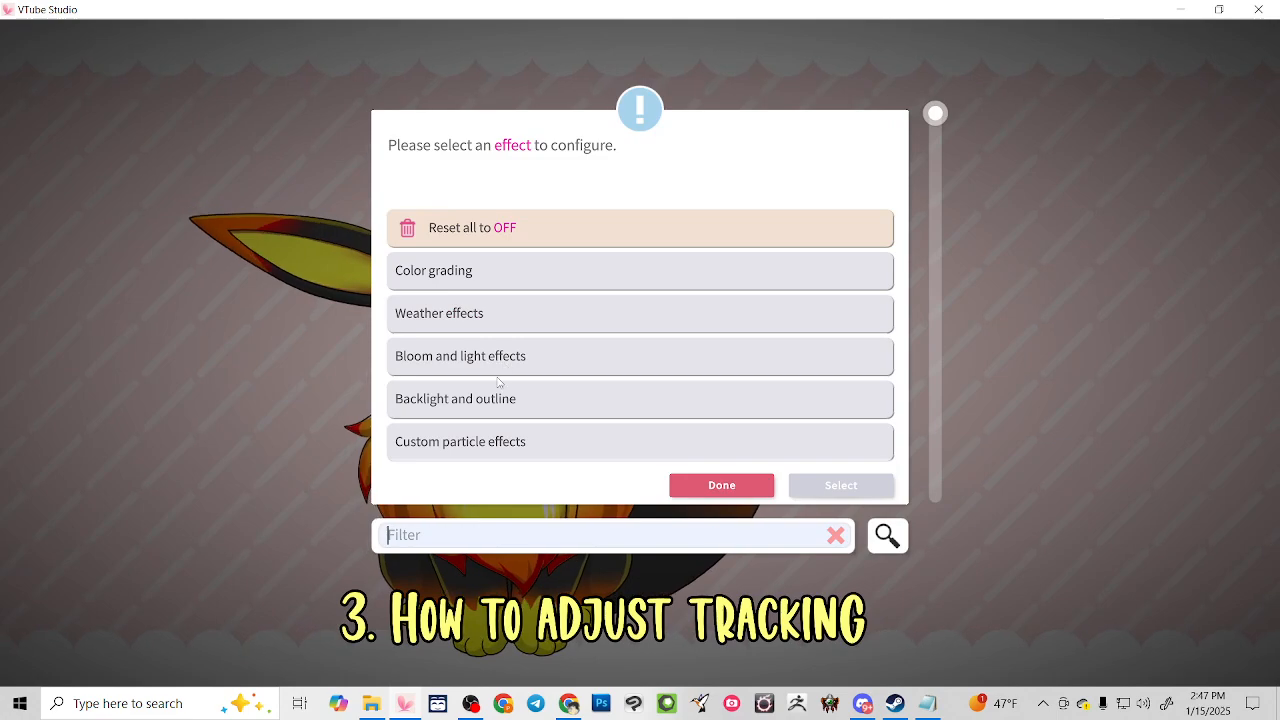
# Configure Backlight and outline with model darkening about 0.06, background darkening 0, main strength about 0.75 and directional strength about 0.24
pyautogui.click(842, 485)
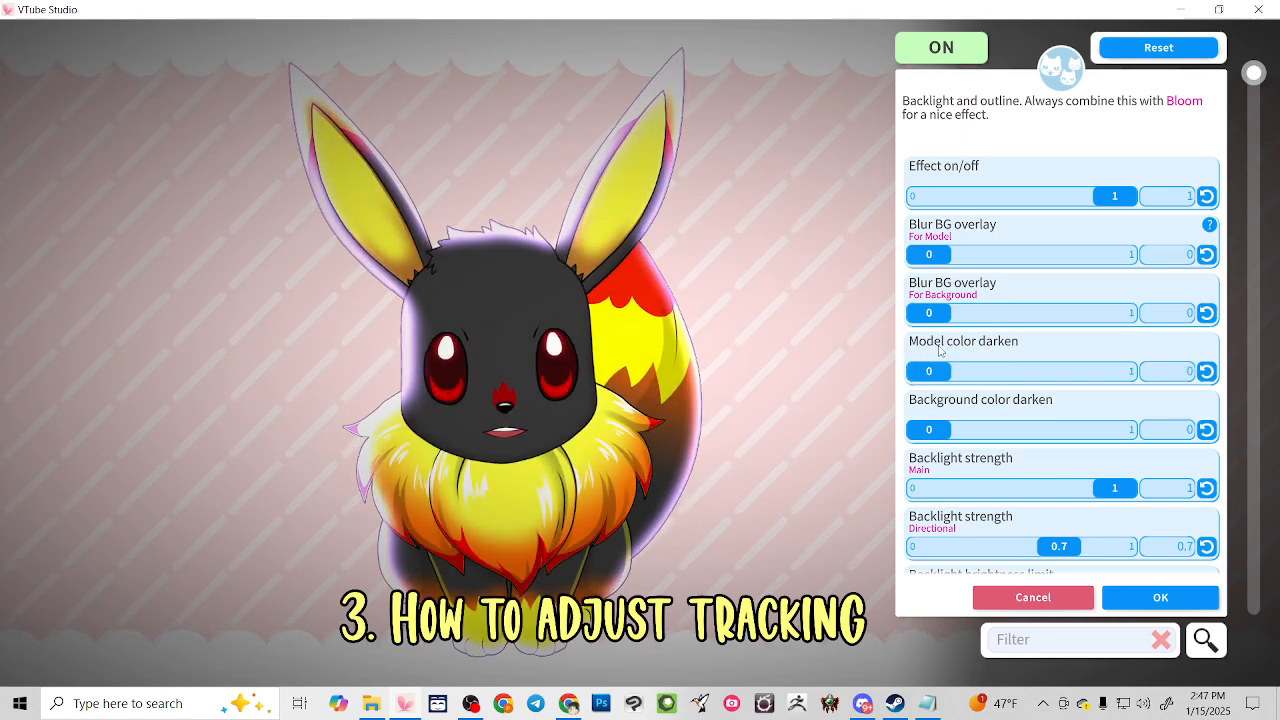
pyautogui.moveTo(933, 437); pyautogui.dragTo(1078, 449)
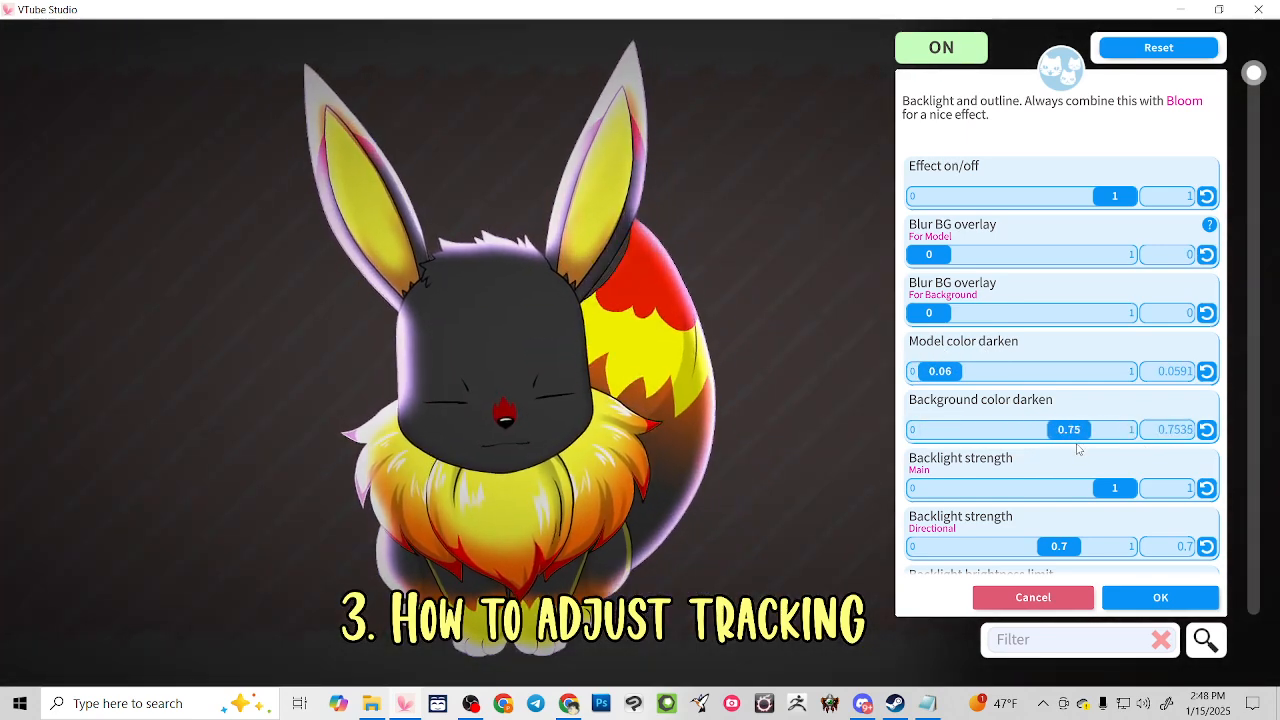
pyautogui.moveTo(1078, 449); pyautogui.dragTo(904, 456)
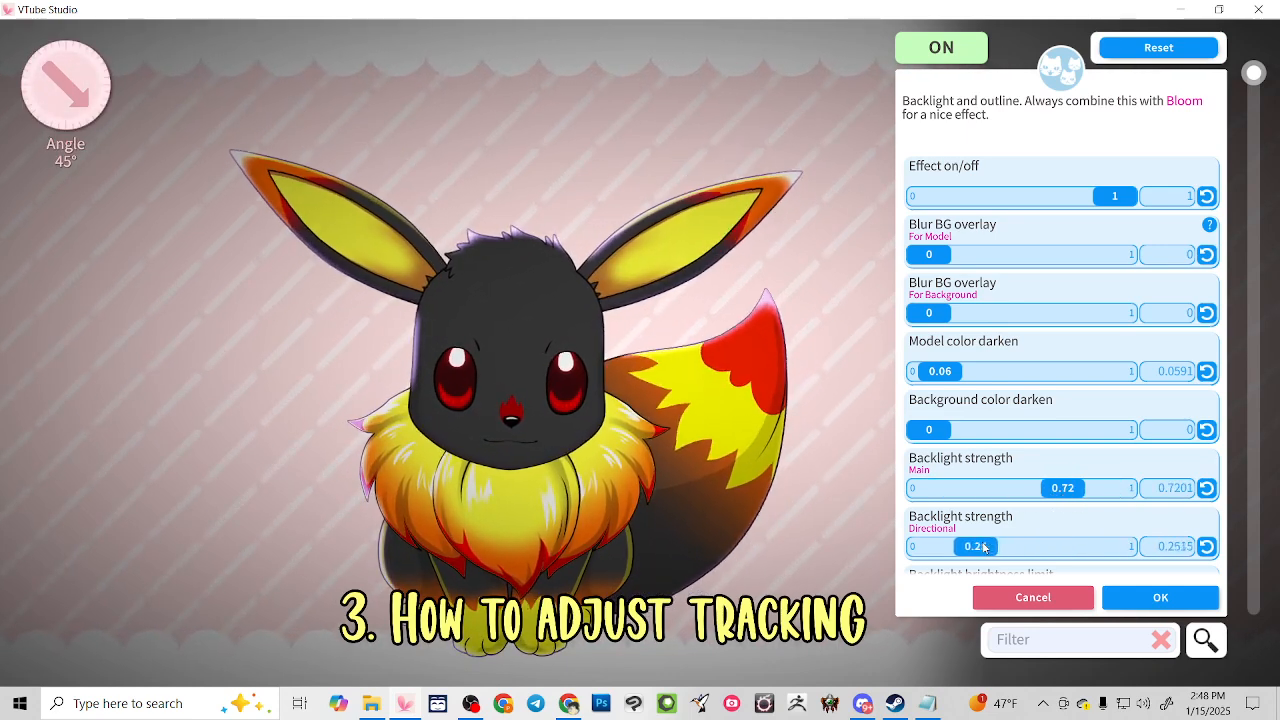
pyautogui.scroll(-5, 1067, 489)
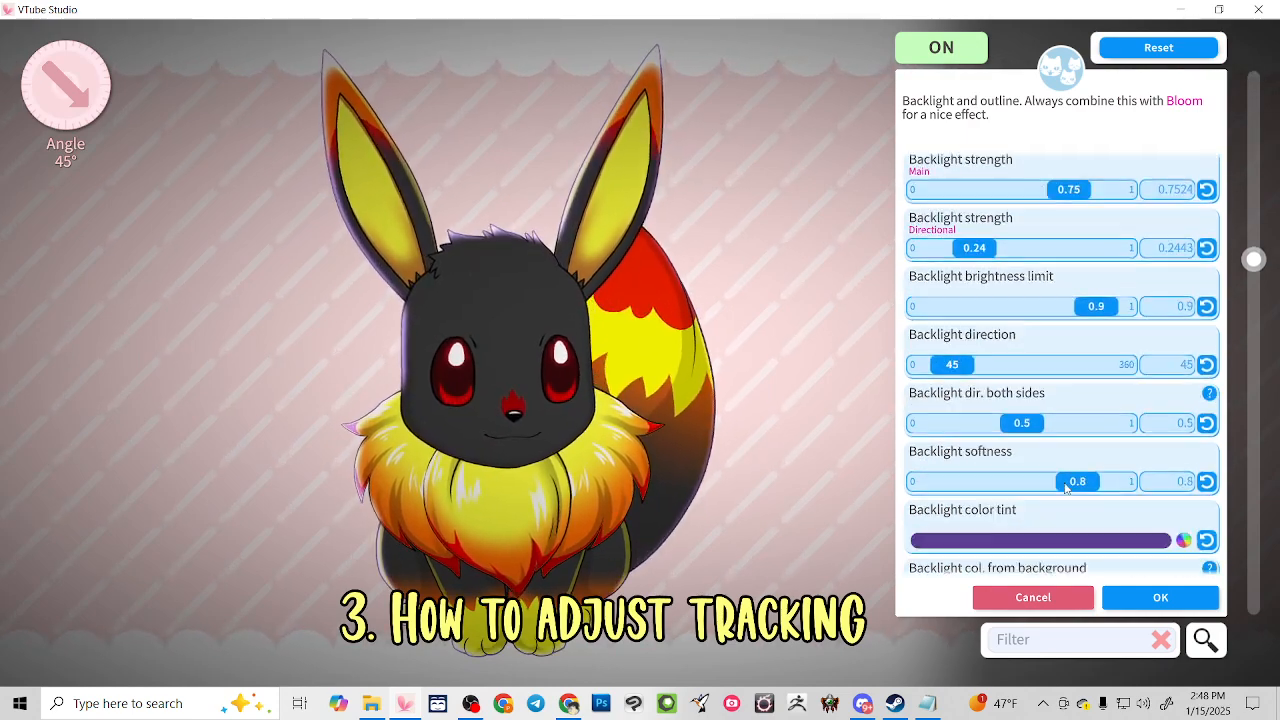
# Change the backlight color tint to pure red by adjusting its red, green and blue components
pyautogui.click(1124, 436)
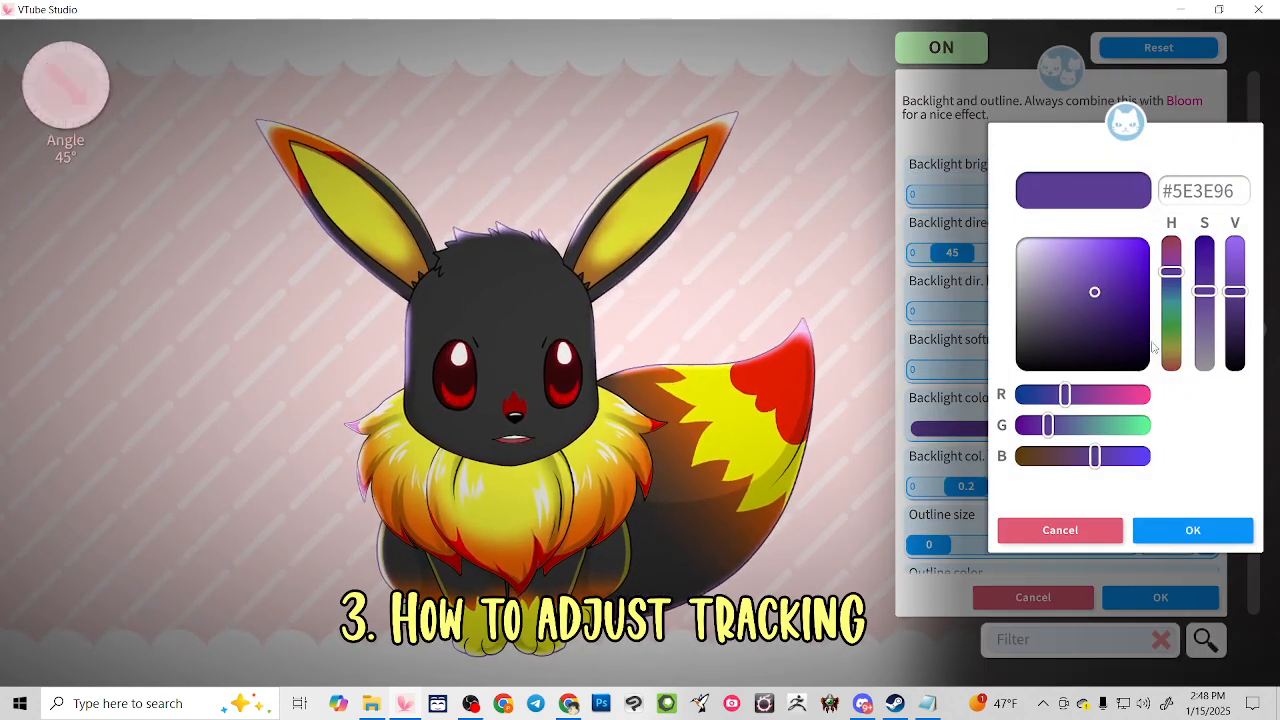
pyautogui.moveTo(1145, 394); pyautogui.dragTo(1207, 405)
pyautogui.moveTo(1117, 420); pyautogui.dragTo(1197, 437)
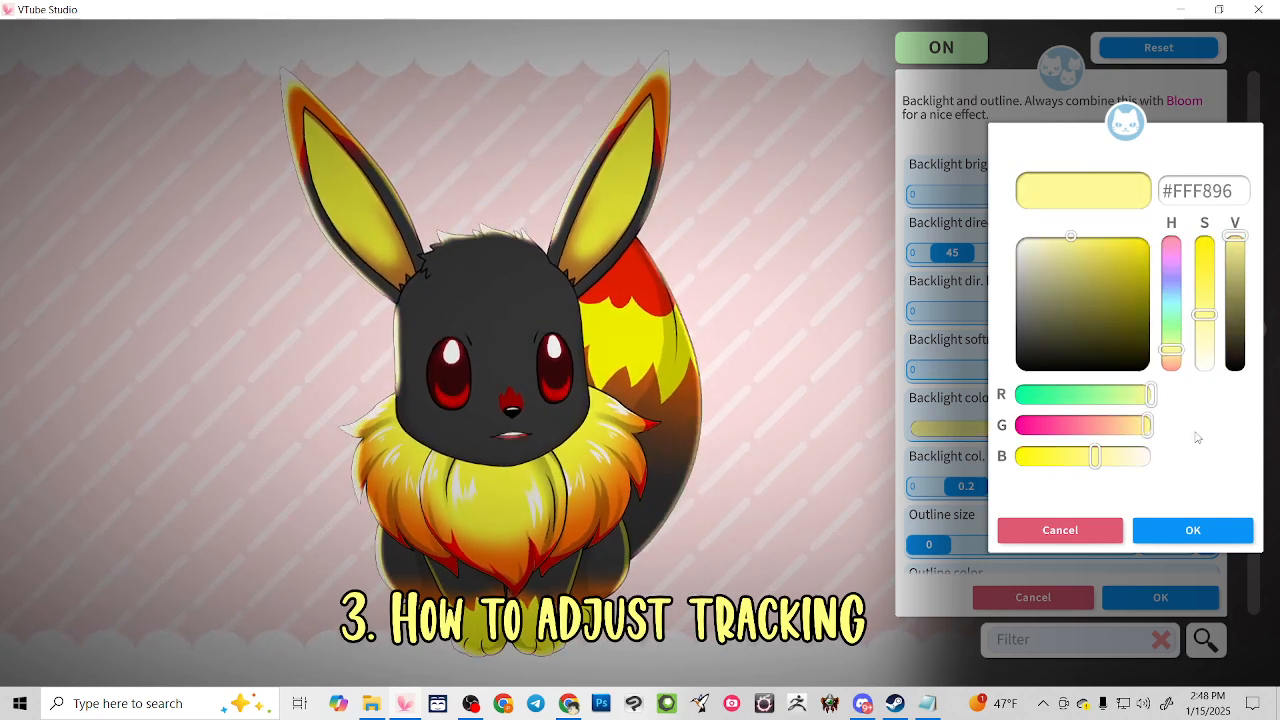
pyautogui.moveTo(1076, 424); pyautogui.dragTo(1034, 393)
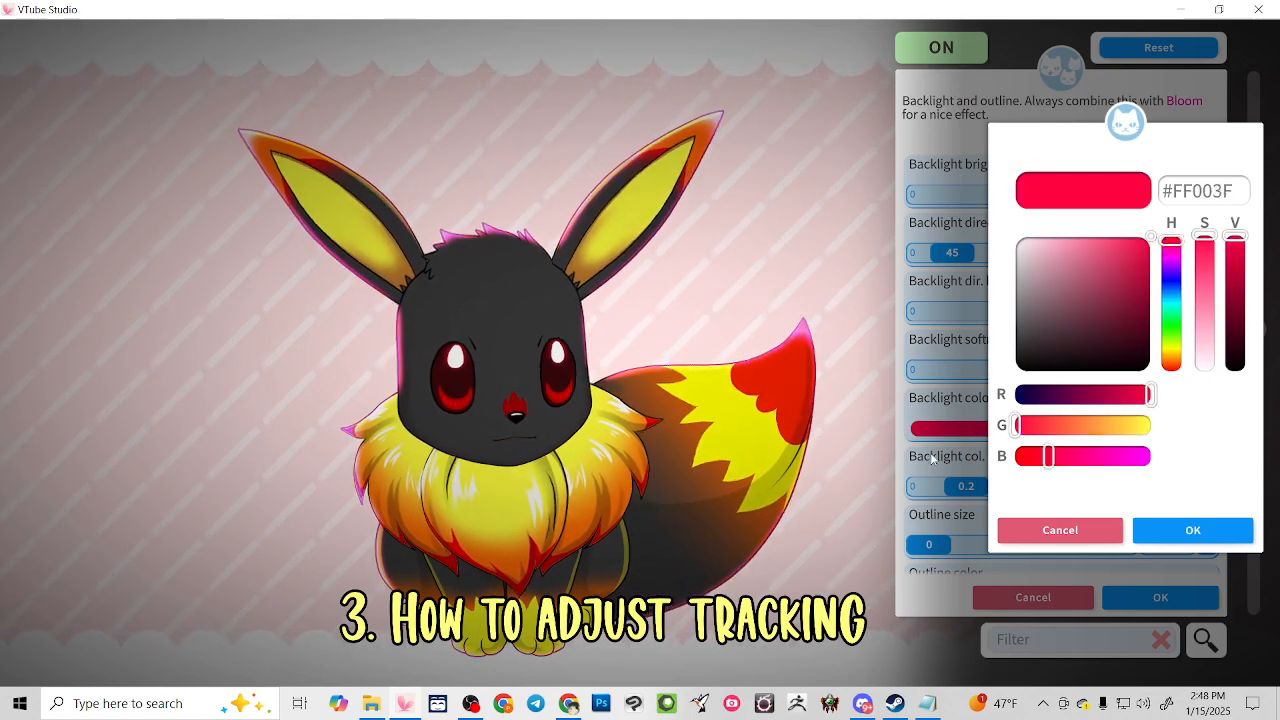
pyautogui.click(1172, 527)
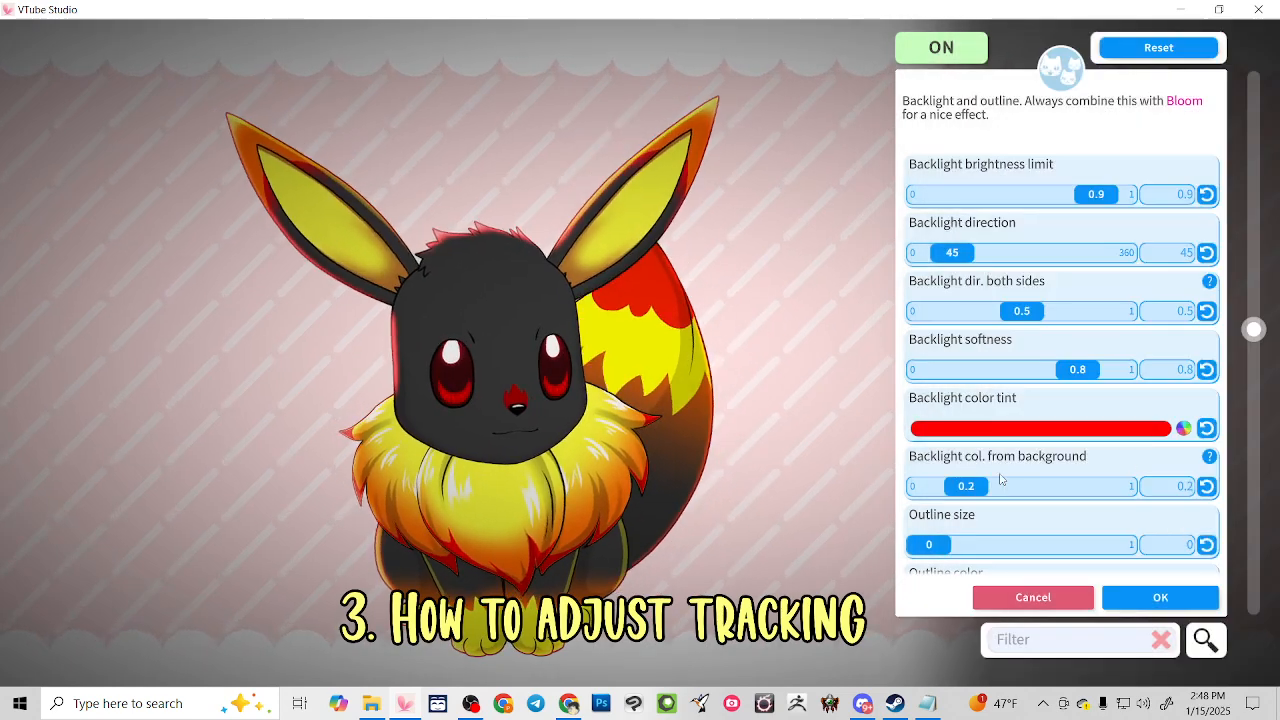
# Accept the Backlight and outline settings, and deactivate Visual Effects (VFX)
pyautogui.scroll(-3, 1031, 475)
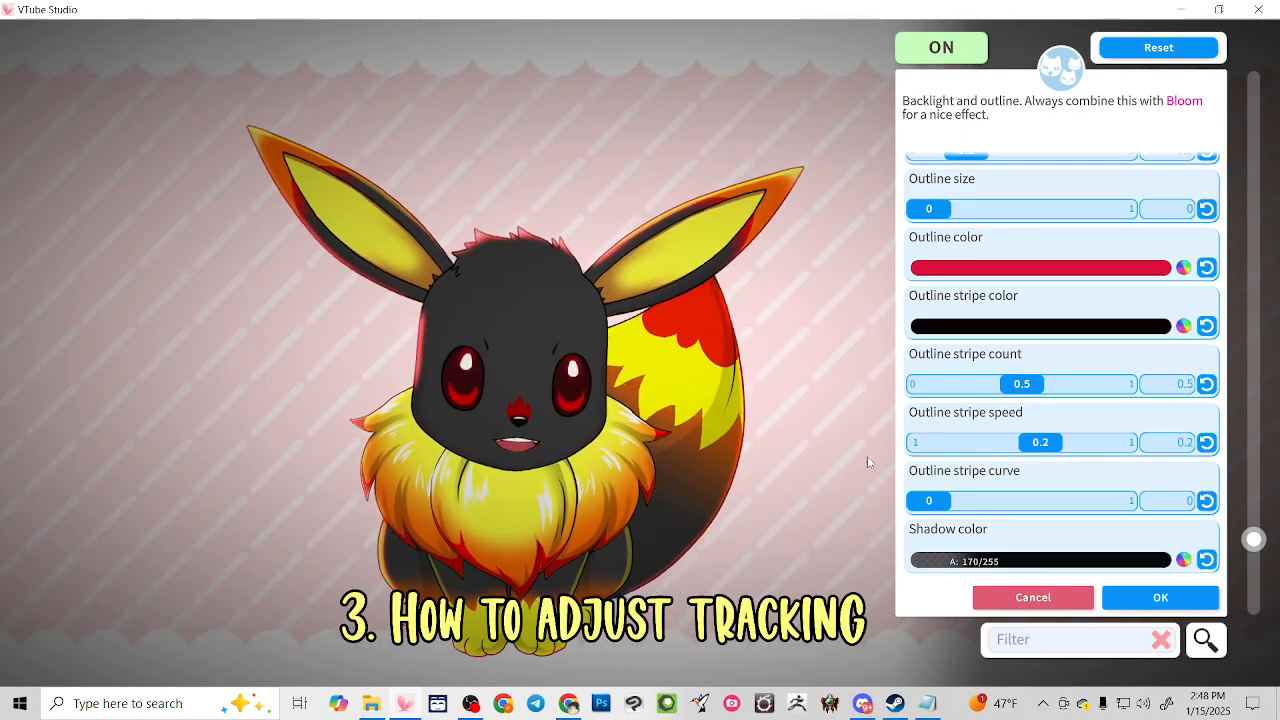
pyautogui.click(1160, 597)
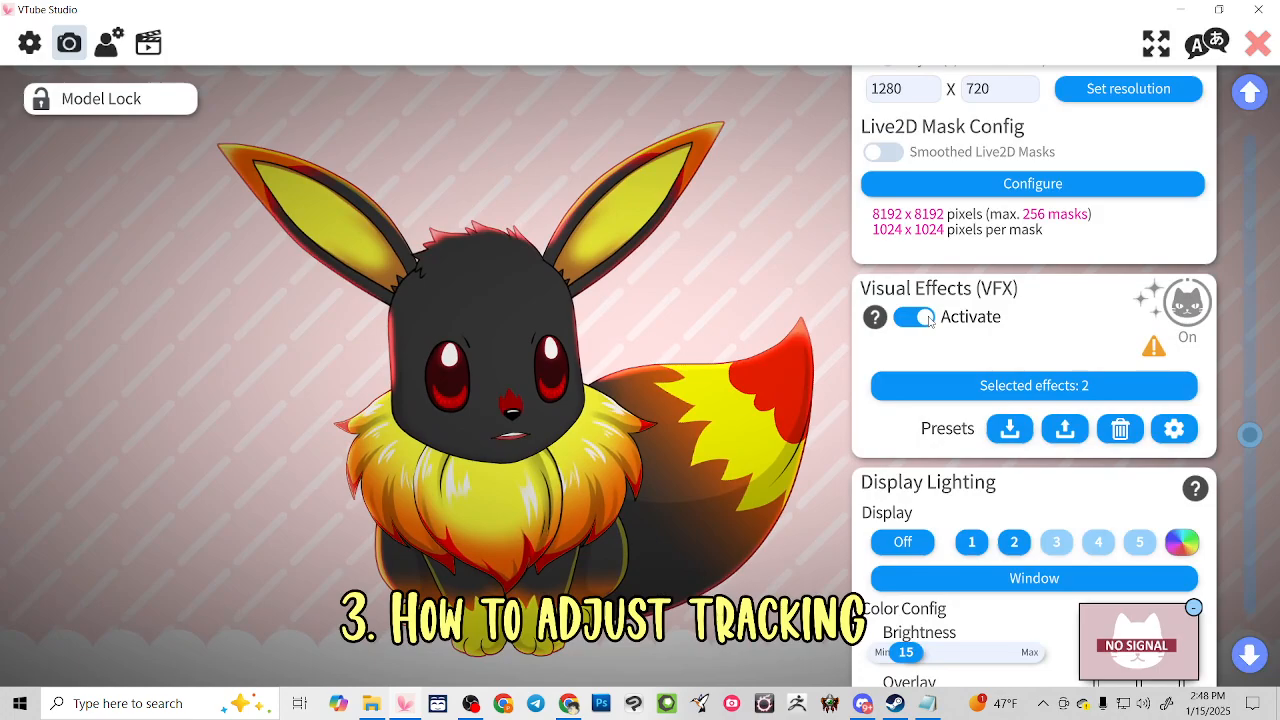
pyautogui.click(928, 318)
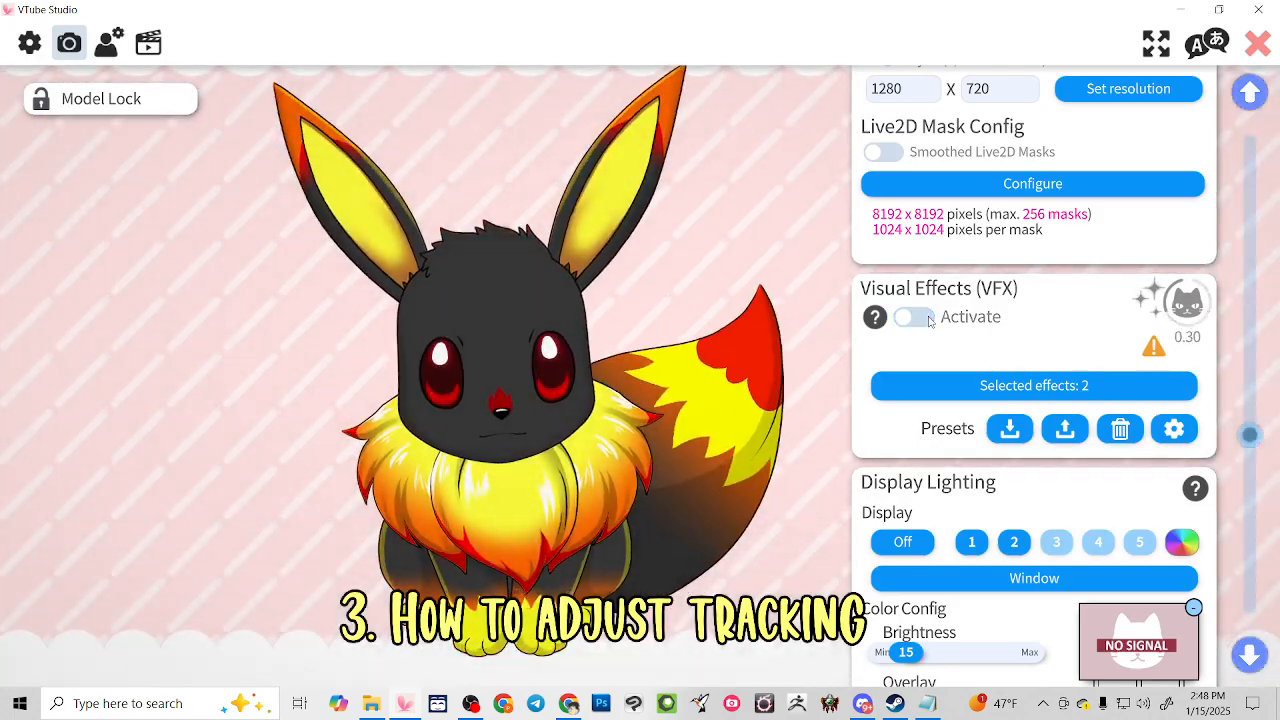
# Try Display Lighting from display 2 at different brightness levels, leave the brightness at 48, and turn the lighting off
pyautogui.scroll(-1, 1080, 454)
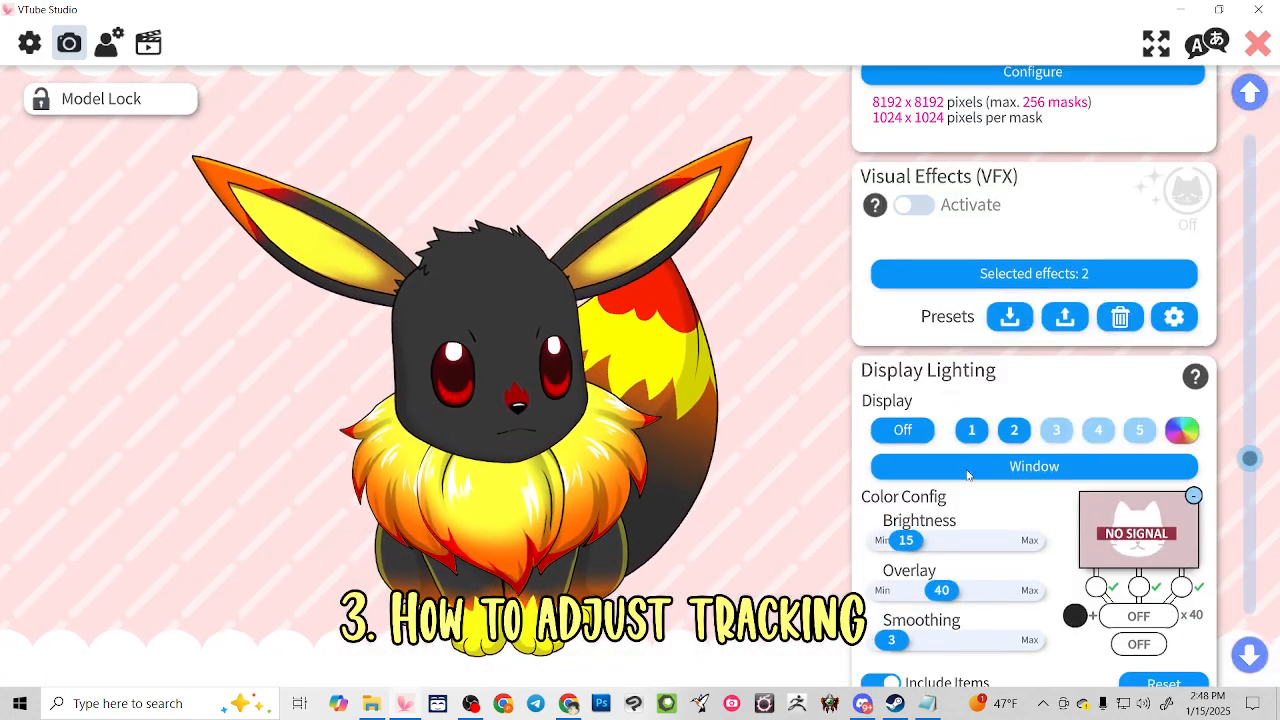
pyautogui.scroll(-1, 975, 476)
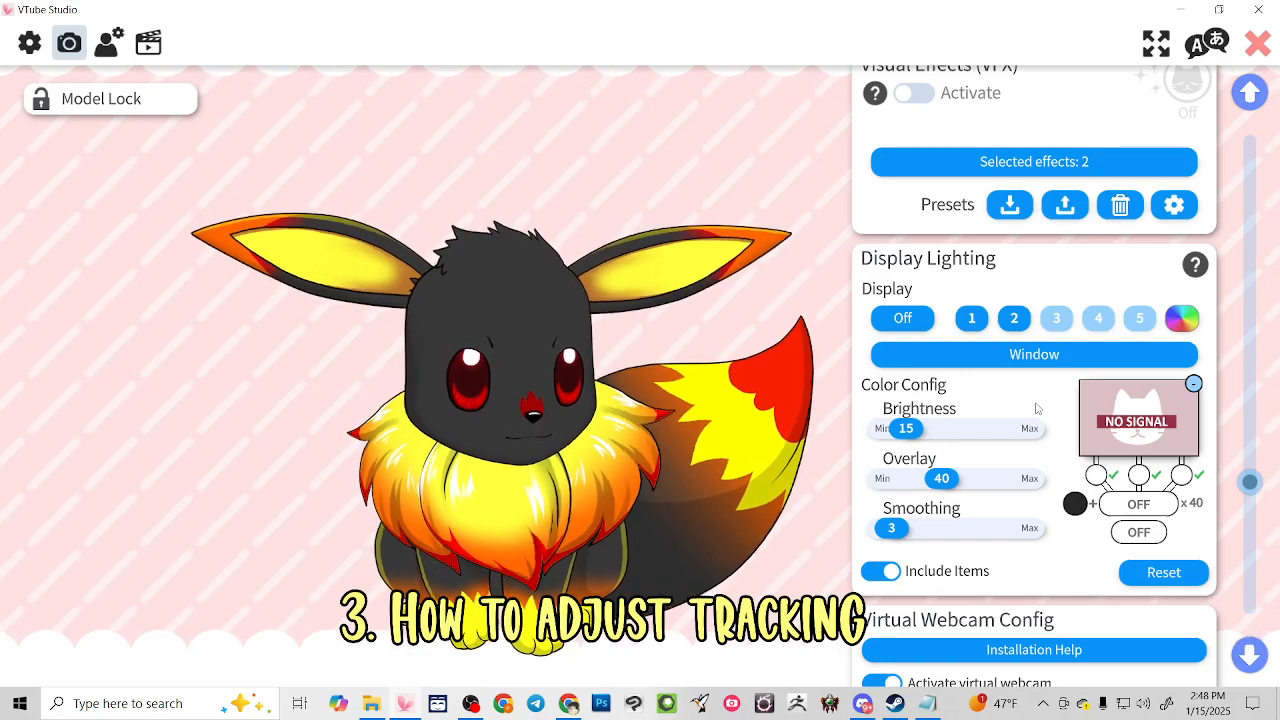
pyautogui.scroll(-1, 1037, 408)
pyautogui.scroll(2, 1069, 420)
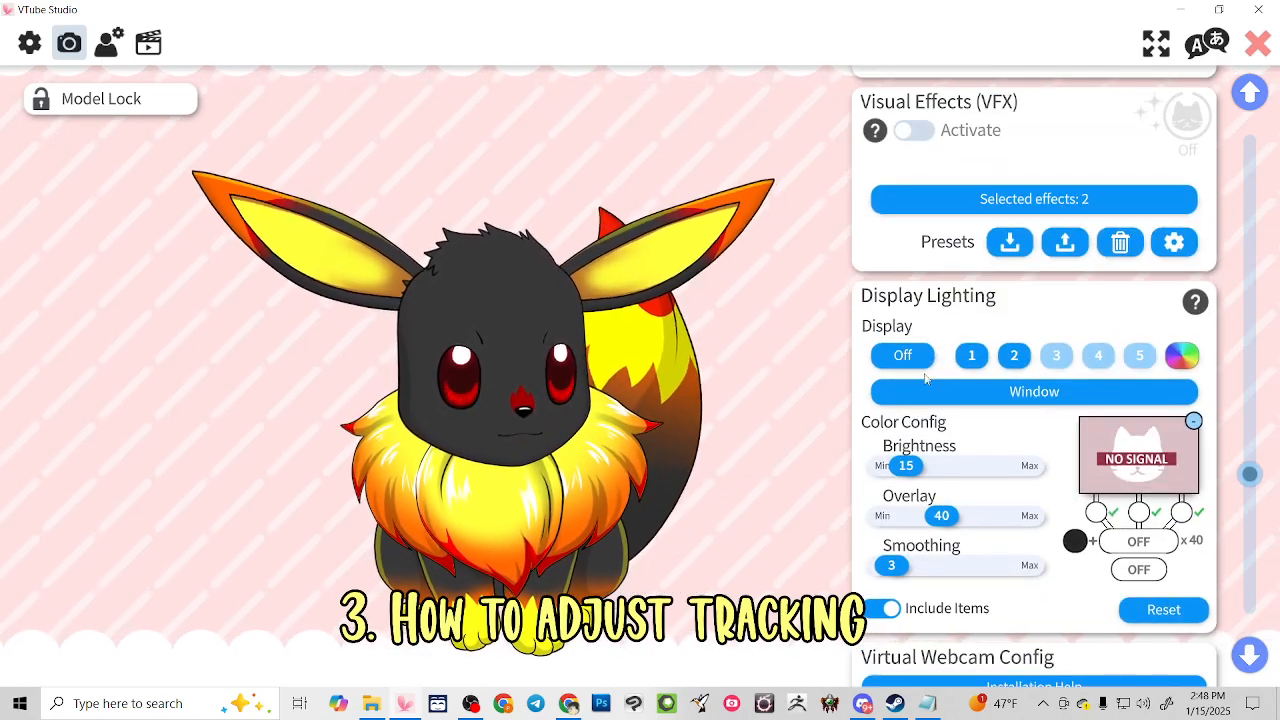
pyautogui.click(1012, 356)
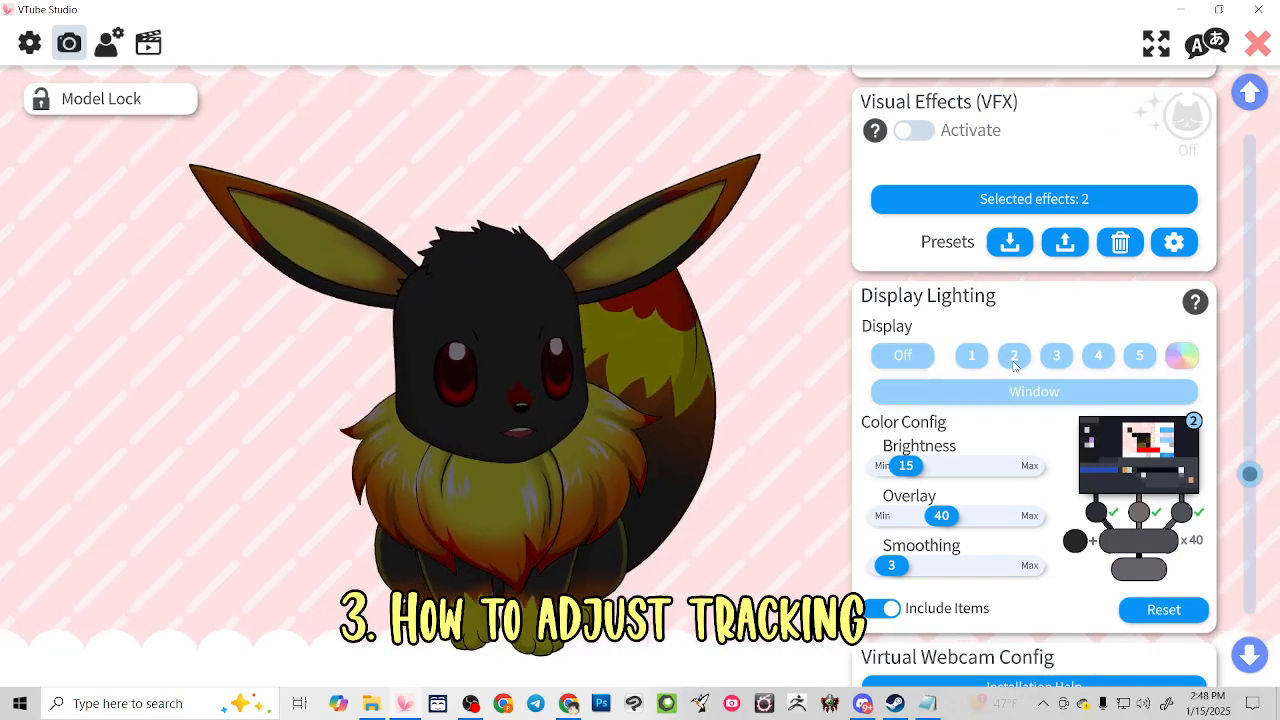
pyautogui.moveTo(921, 453); pyautogui.dragTo(948, 482)
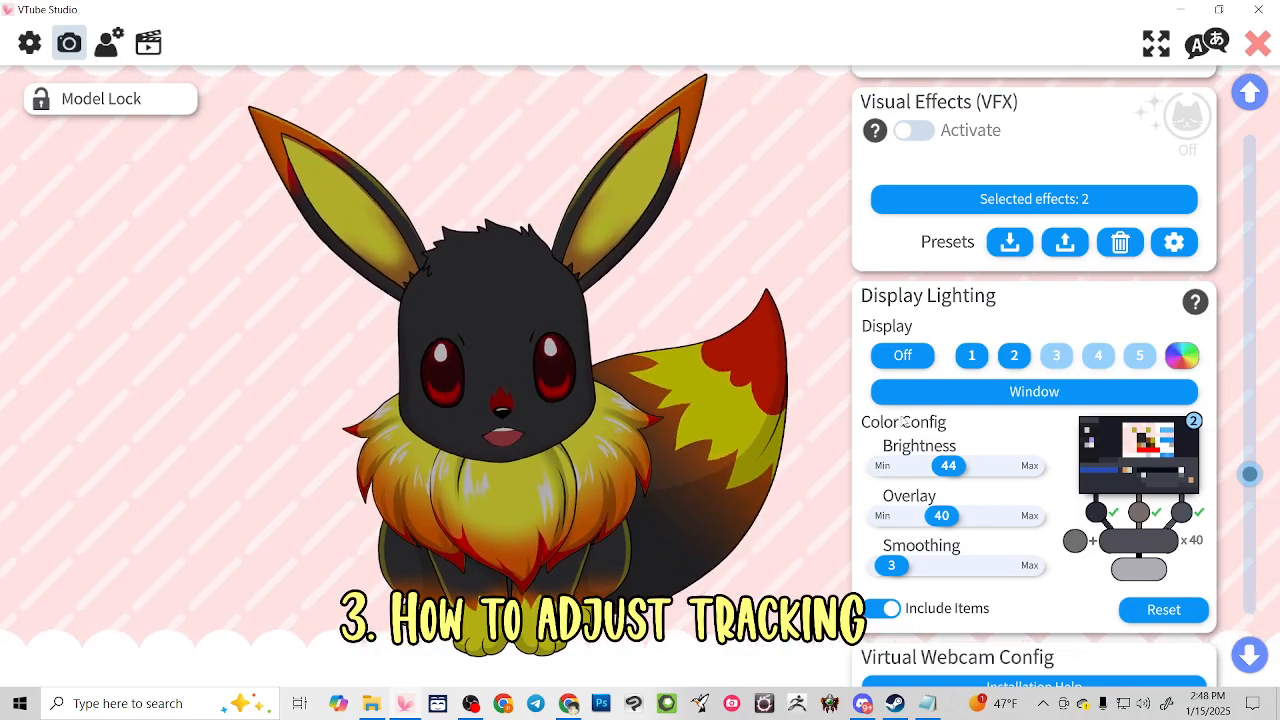
pyautogui.moveTo(955, 478); pyautogui.dragTo(912, 485)
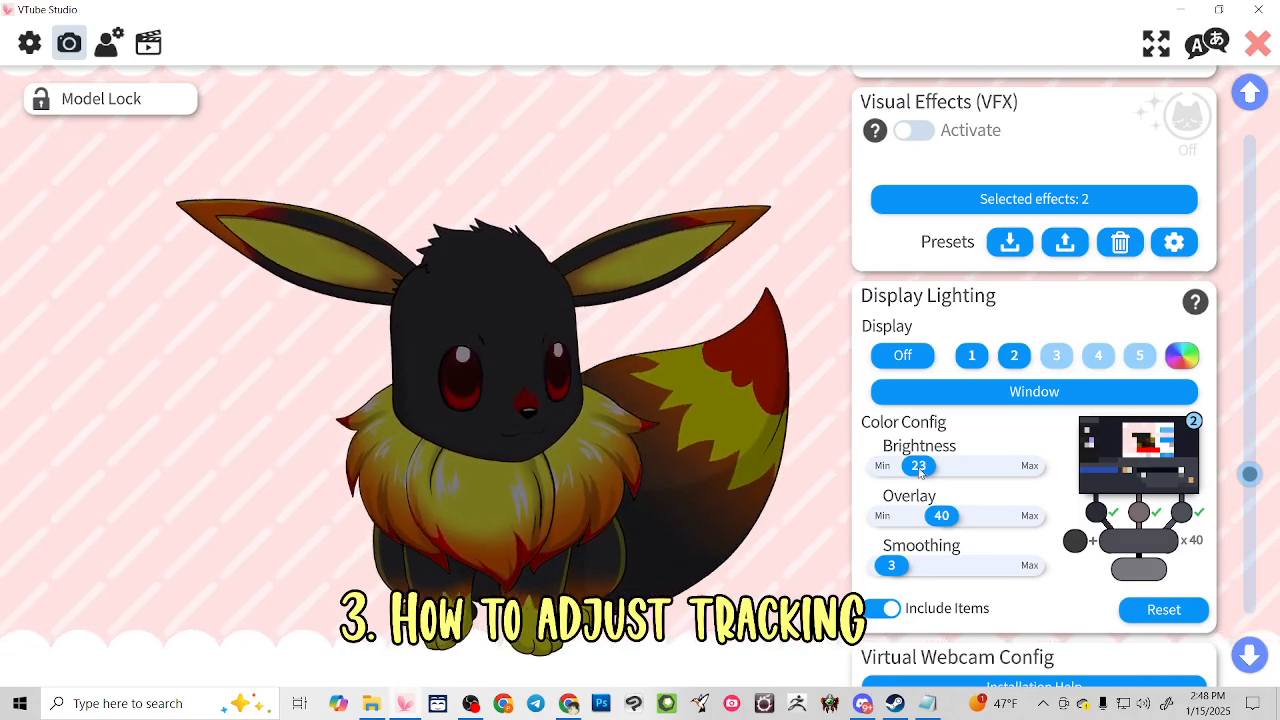
pyautogui.moveTo(916, 471); pyautogui.dragTo(944, 475)
pyautogui.click(902, 355)
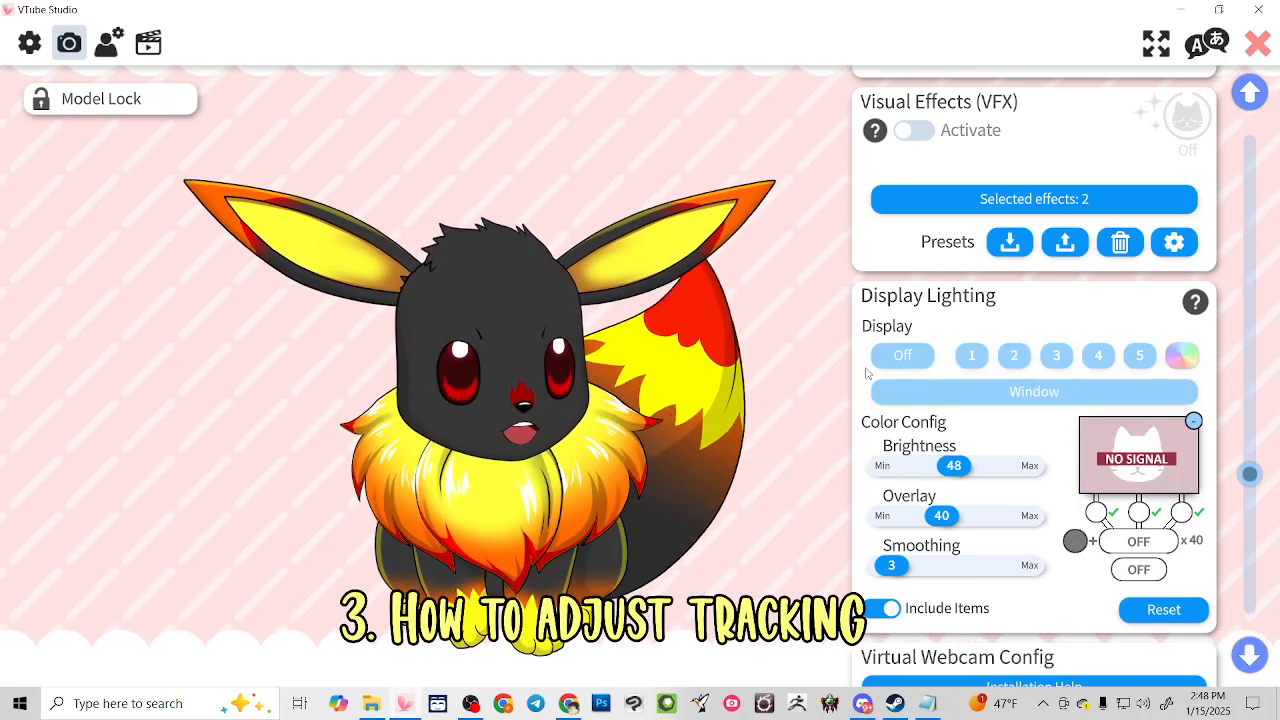
# Look through the remaining output and recording options, and open the model settings
pyautogui.scroll(-3, 1015, 549)
pyautogui.scroll(-3, 1015, 549)
pyautogui.scroll(-2, 1015, 549)
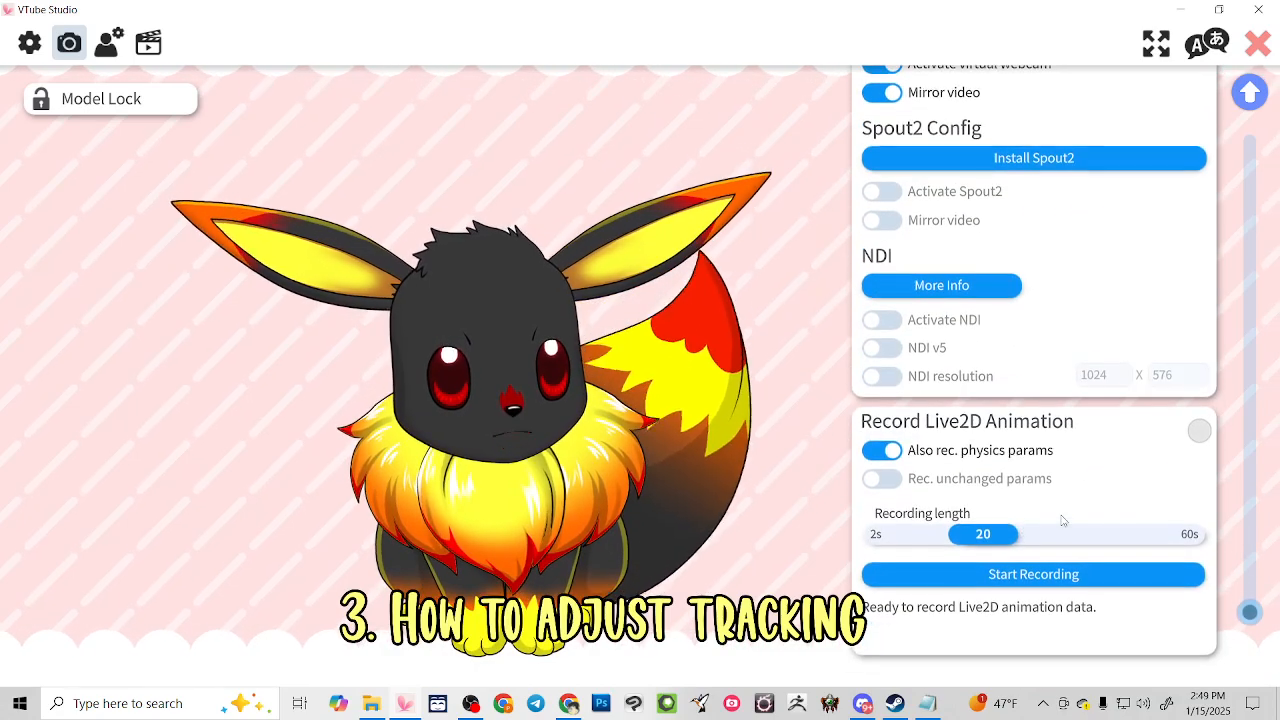
pyautogui.click(108, 42)
# Try Movement Config on the model, and deactivate it again
pyautogui.scroll(-5, 1066, 447)
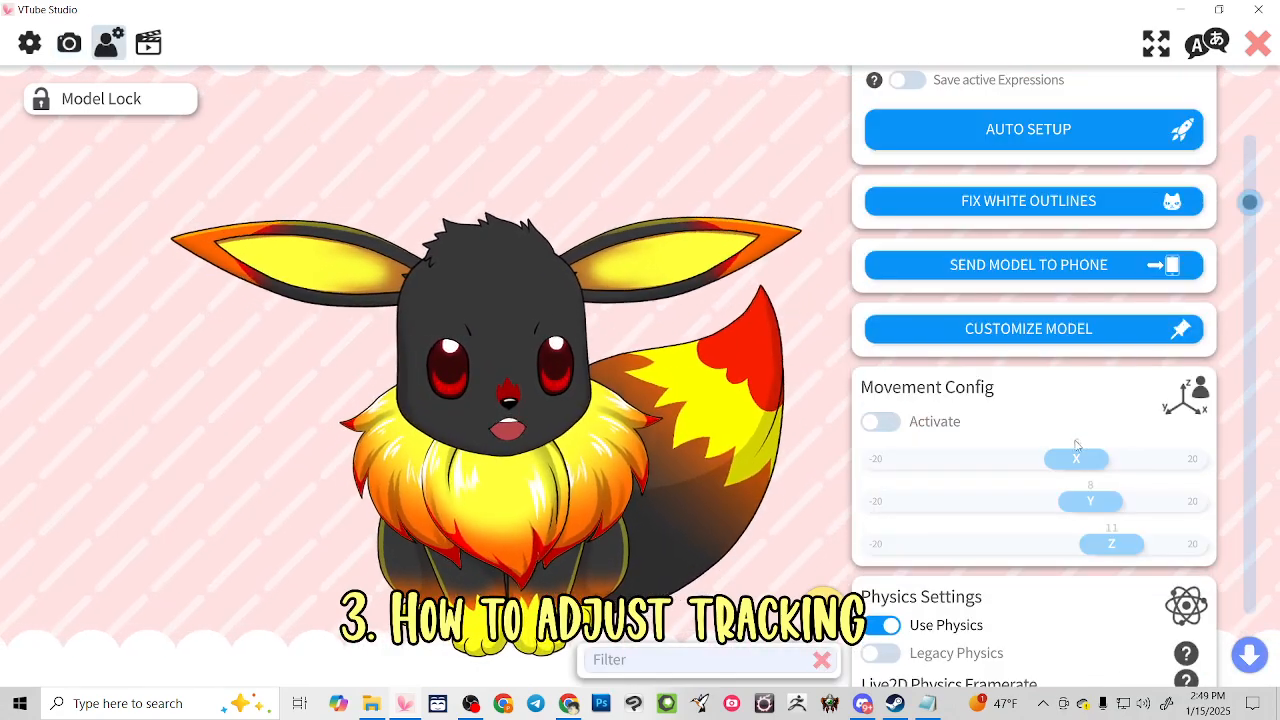
pyautogui.scroll(-2, 1066, 447)
pyautogui.scroll(5, 1051, 437)
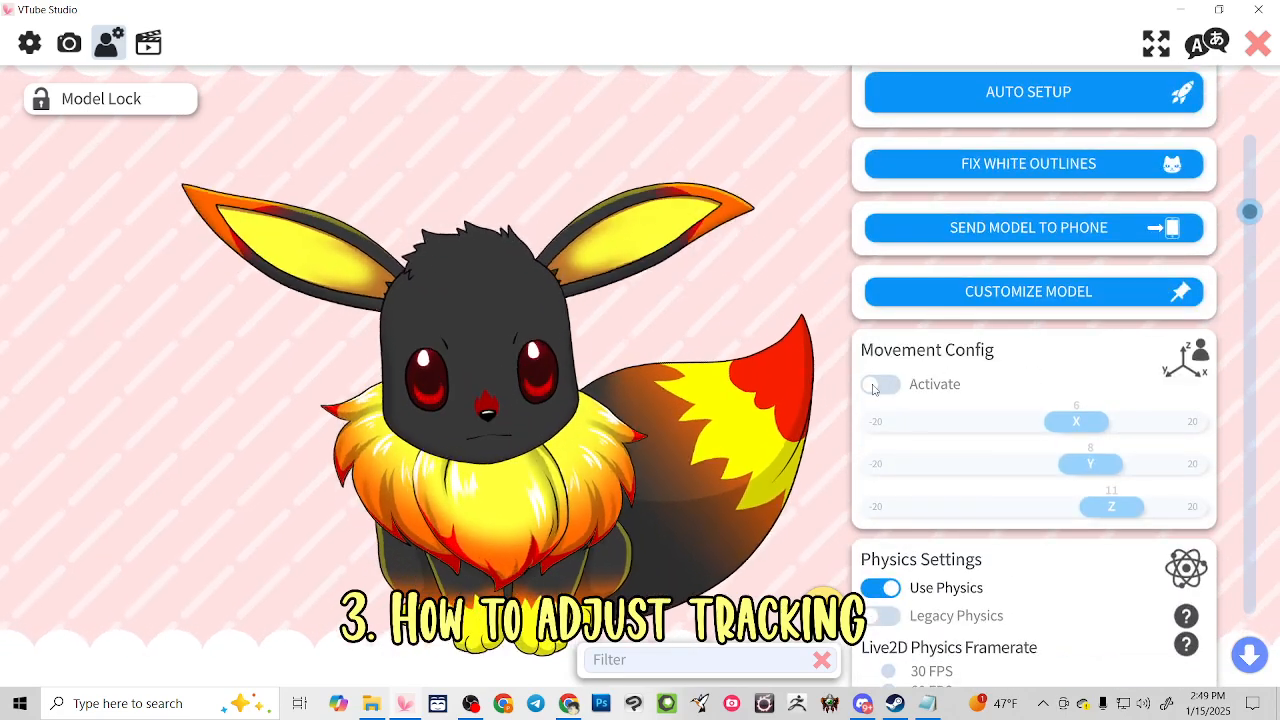
pyautogui.click(874, 386)
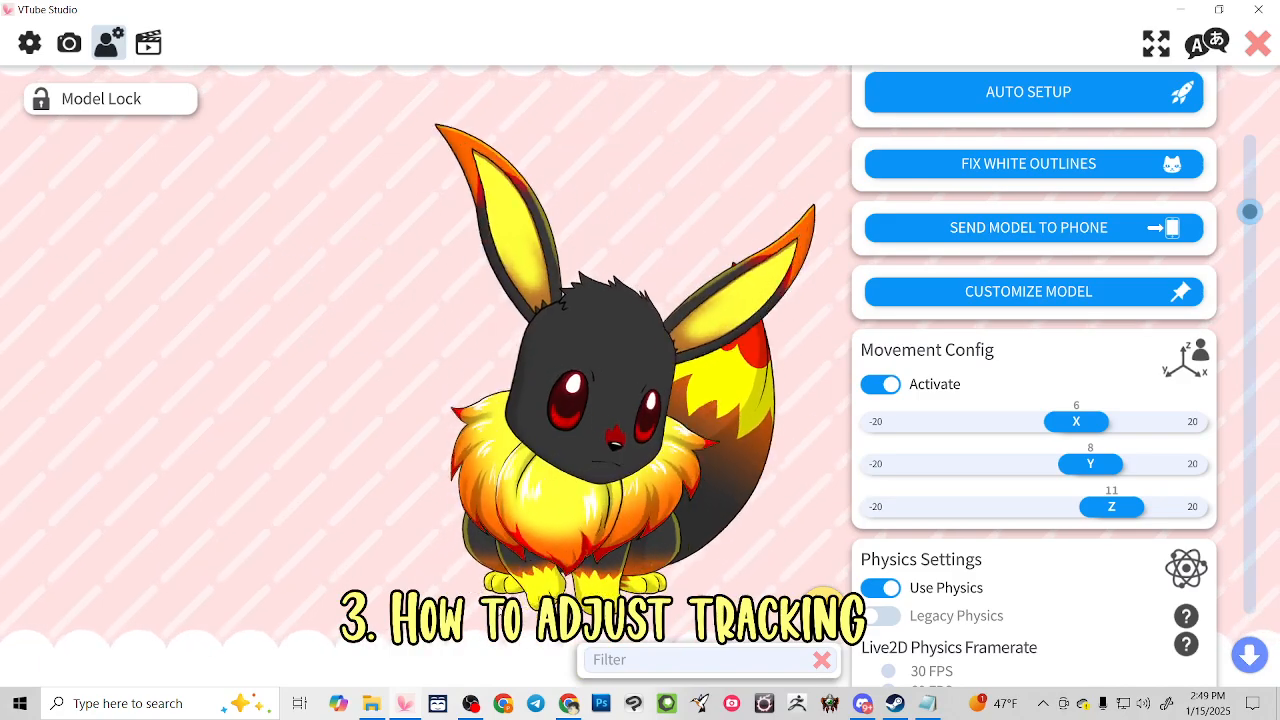
pyautogui.click(878, 388)
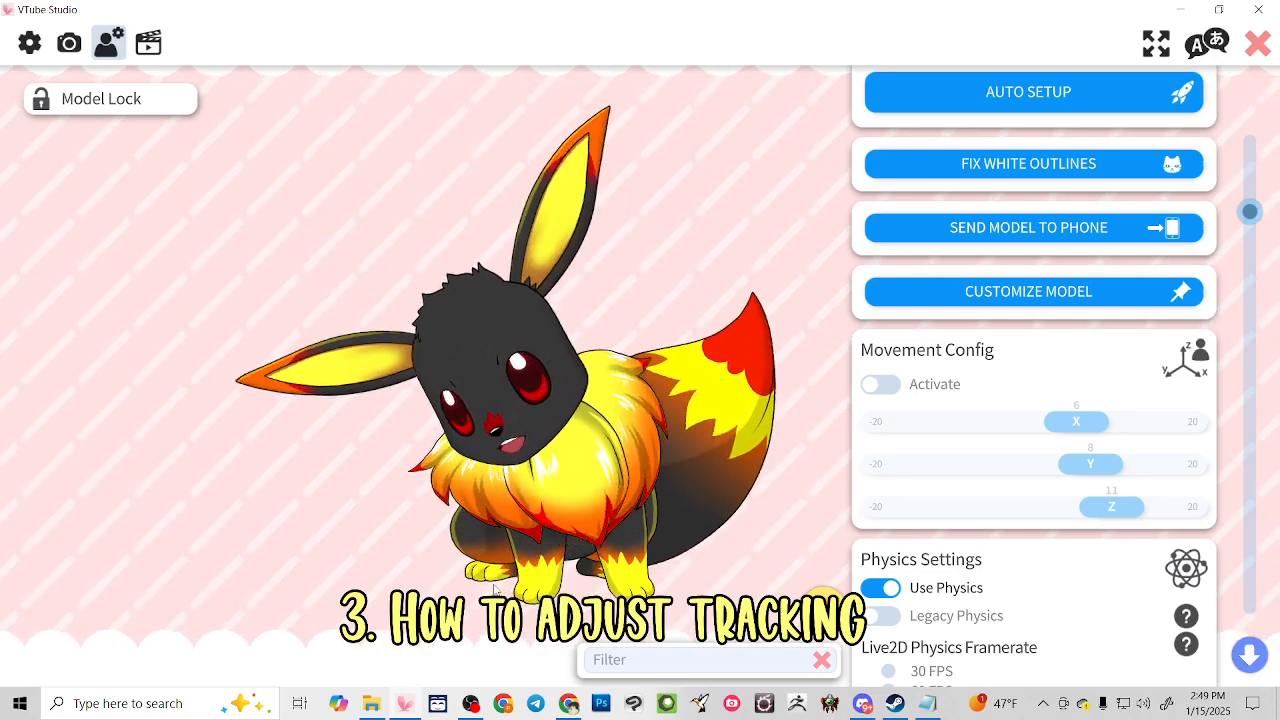
# Try the model's Physics Strength at 0 and at the default 50, and set it to 71
pyautogui.scroll(-5, 955, 552)
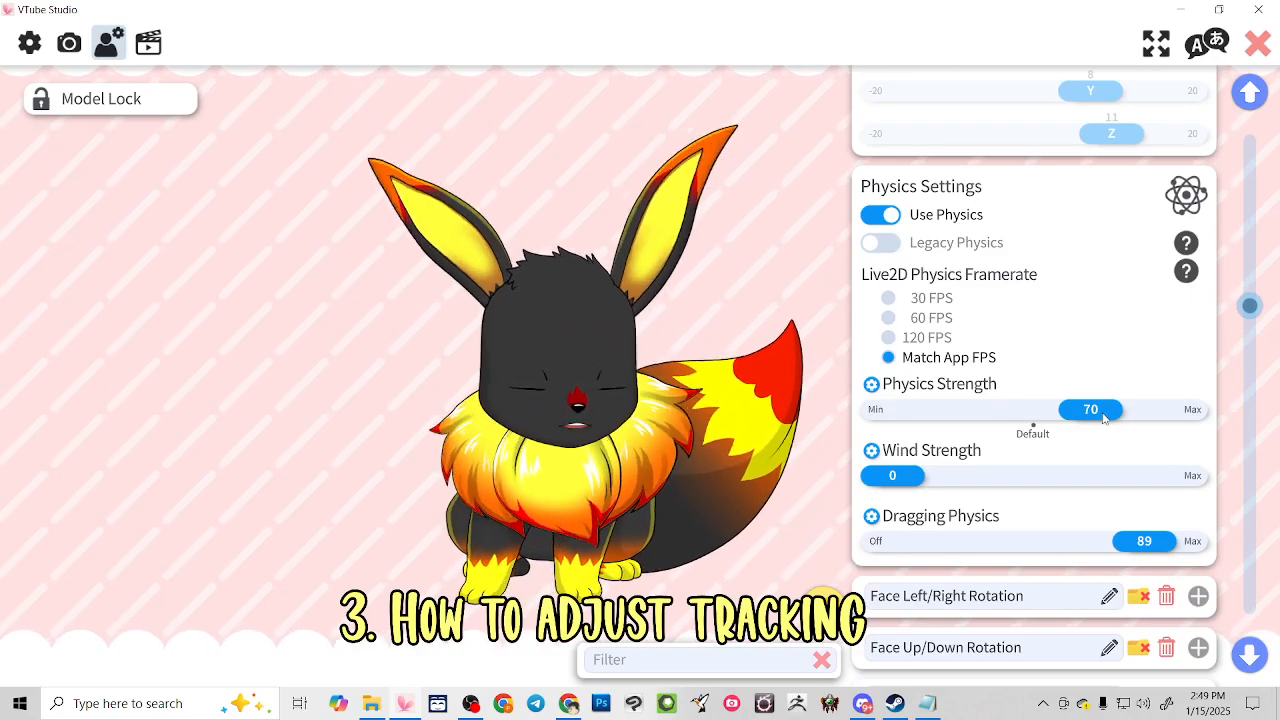
pyautogui.moveTo(1104, 418); pyautogui.dragTo(860, 420)
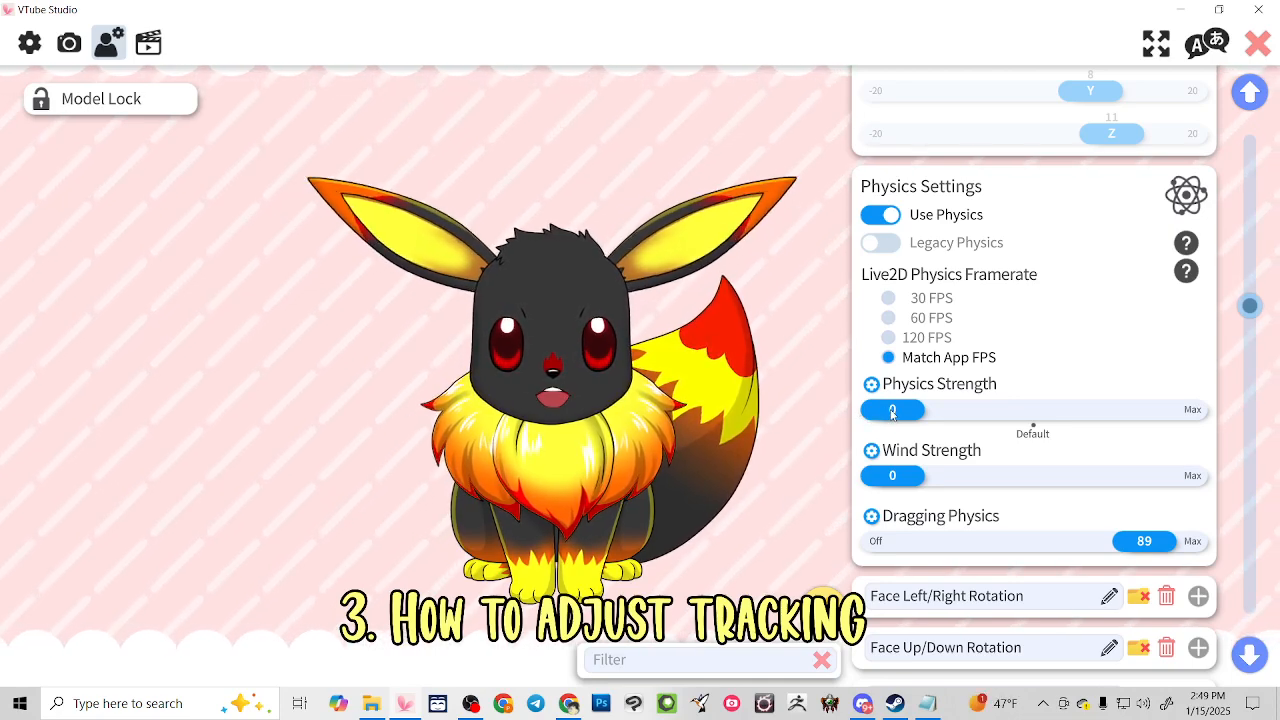
pyautogui.moveTo(978, 420); pyautogui.dragTo(1077, 418)
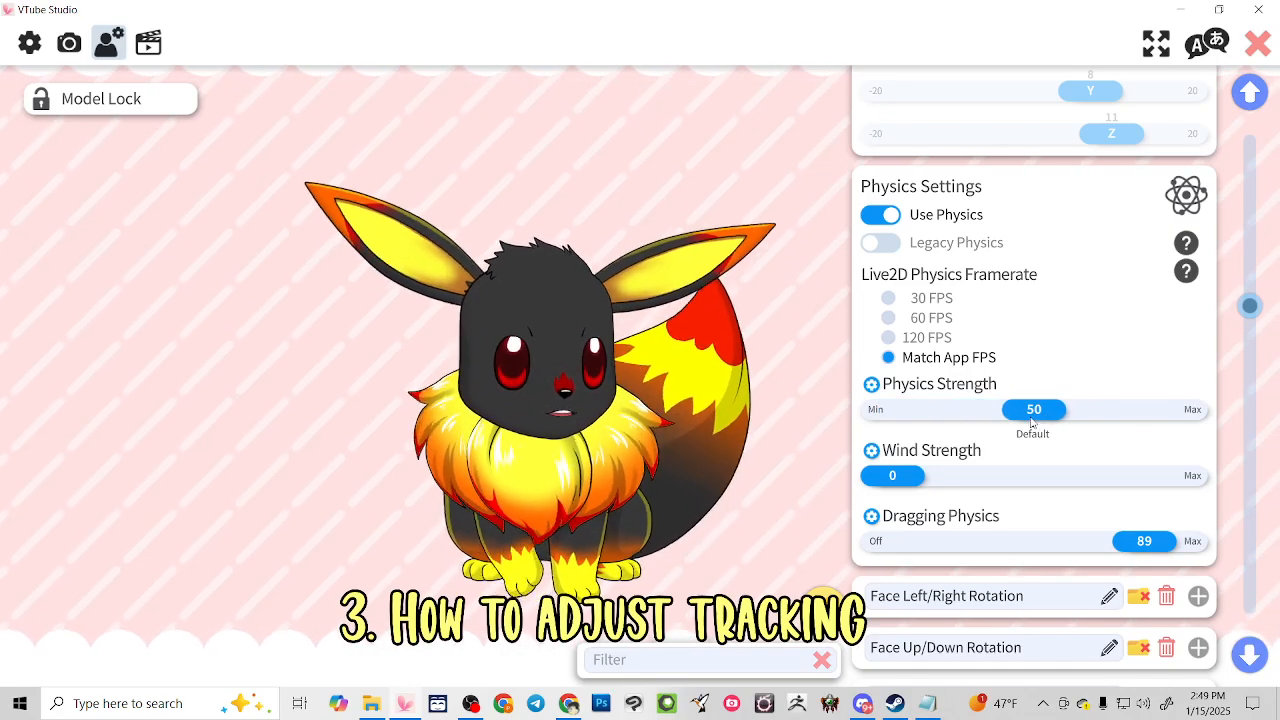
pyautogui.moveTo(1081, 423); pyautogui.dragTo(1097, 422)
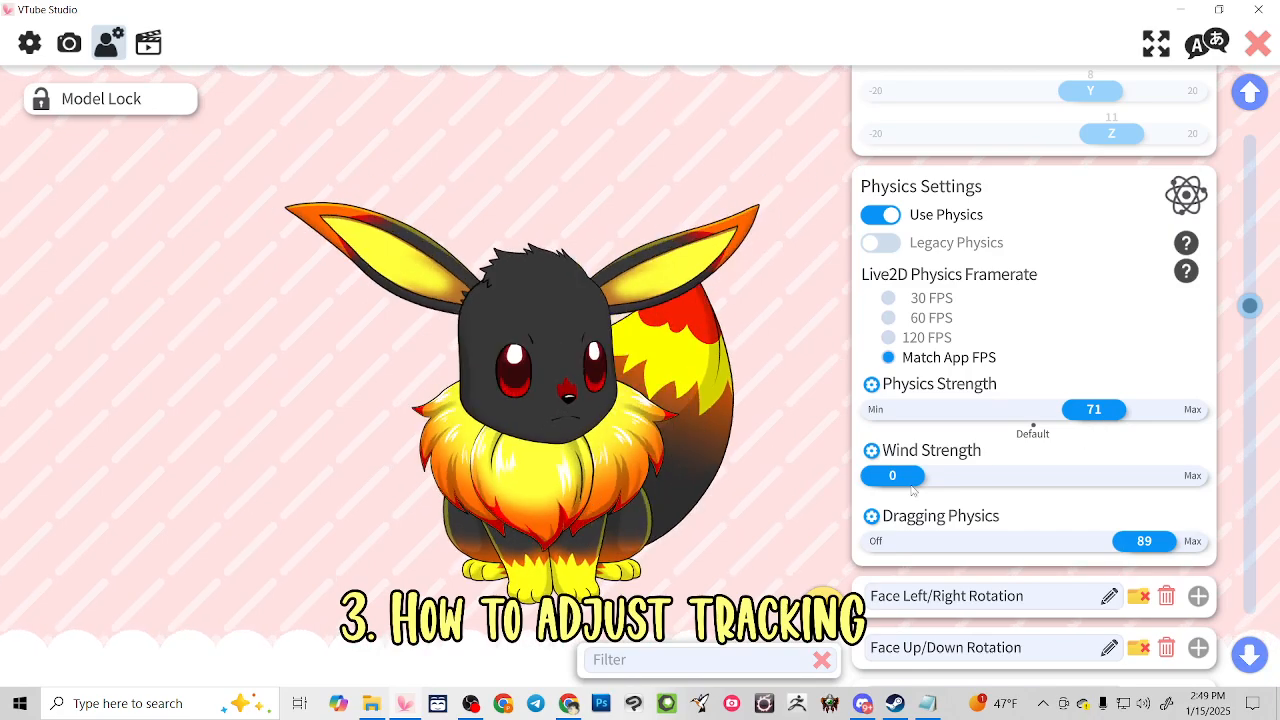
# Examine the input, output and smoothing settings of the Face Up/Down Rotation parameter, and collapse it
pyautogui.scroll(-5, 1100, 440)
pyautogui.scroll(-1, 1120, 410)
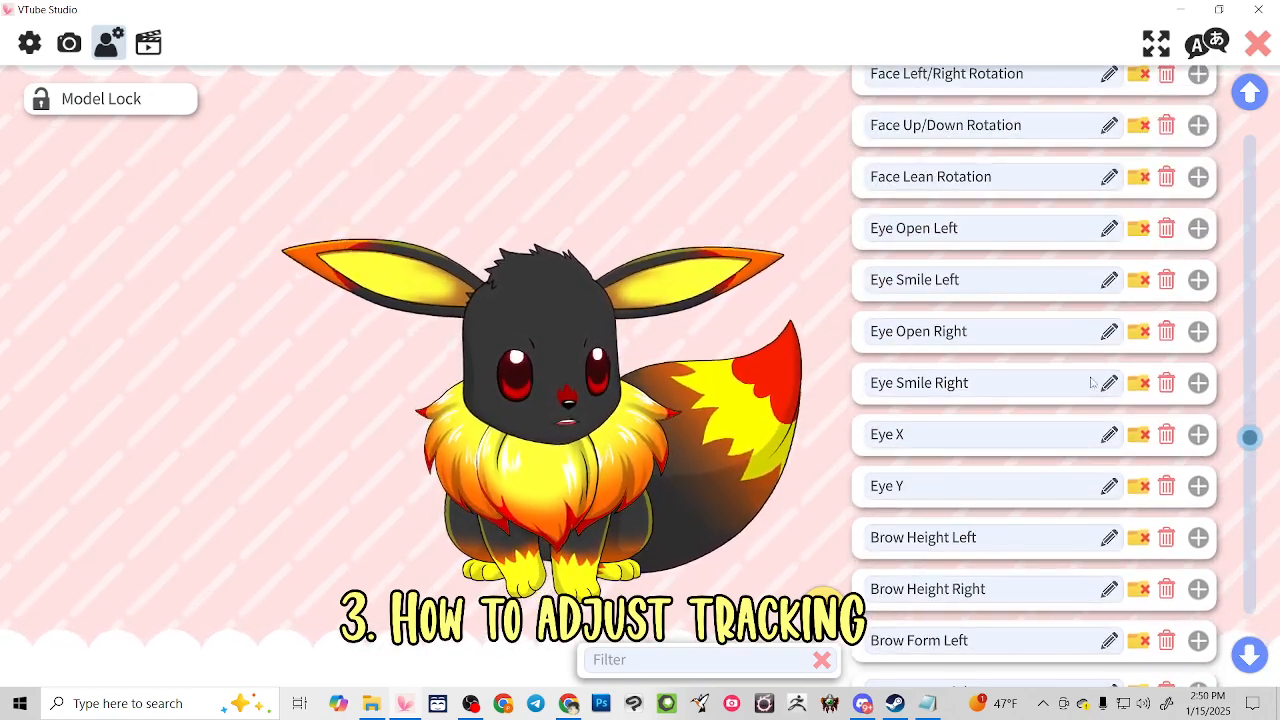
pyautogui.scroll(2, 1094, 380)
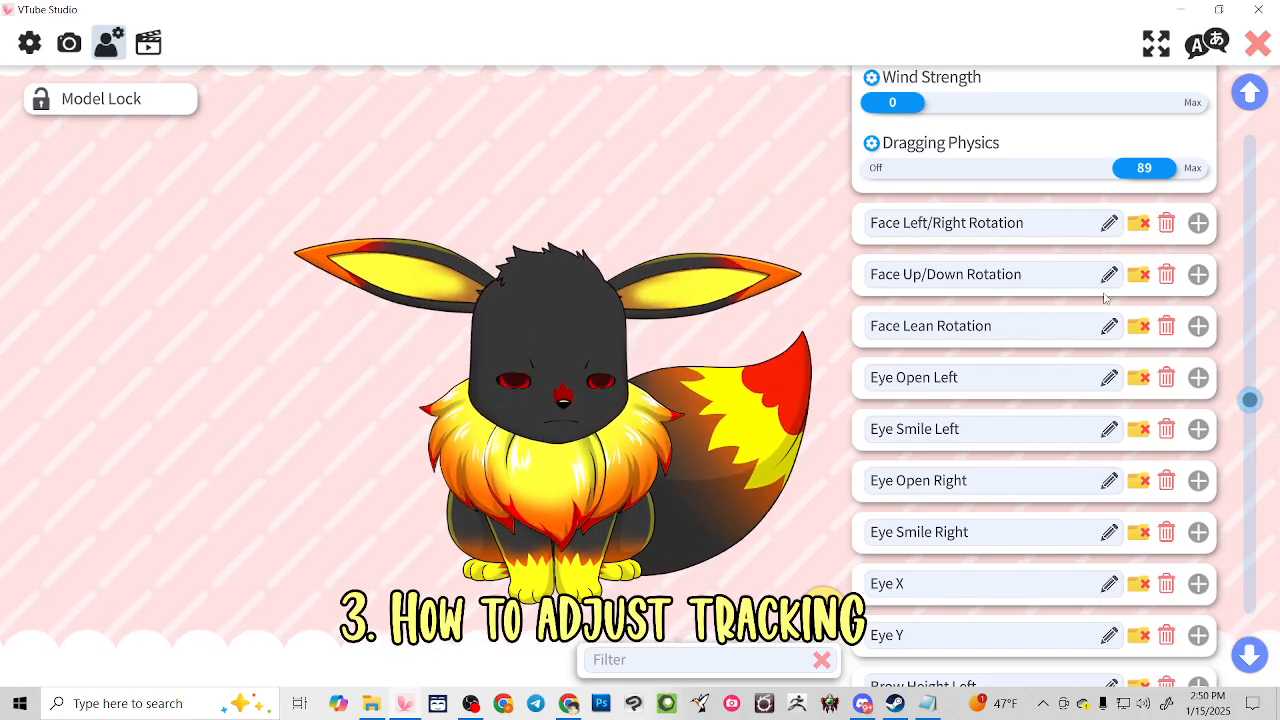
pyautogui.click(1197, 276)
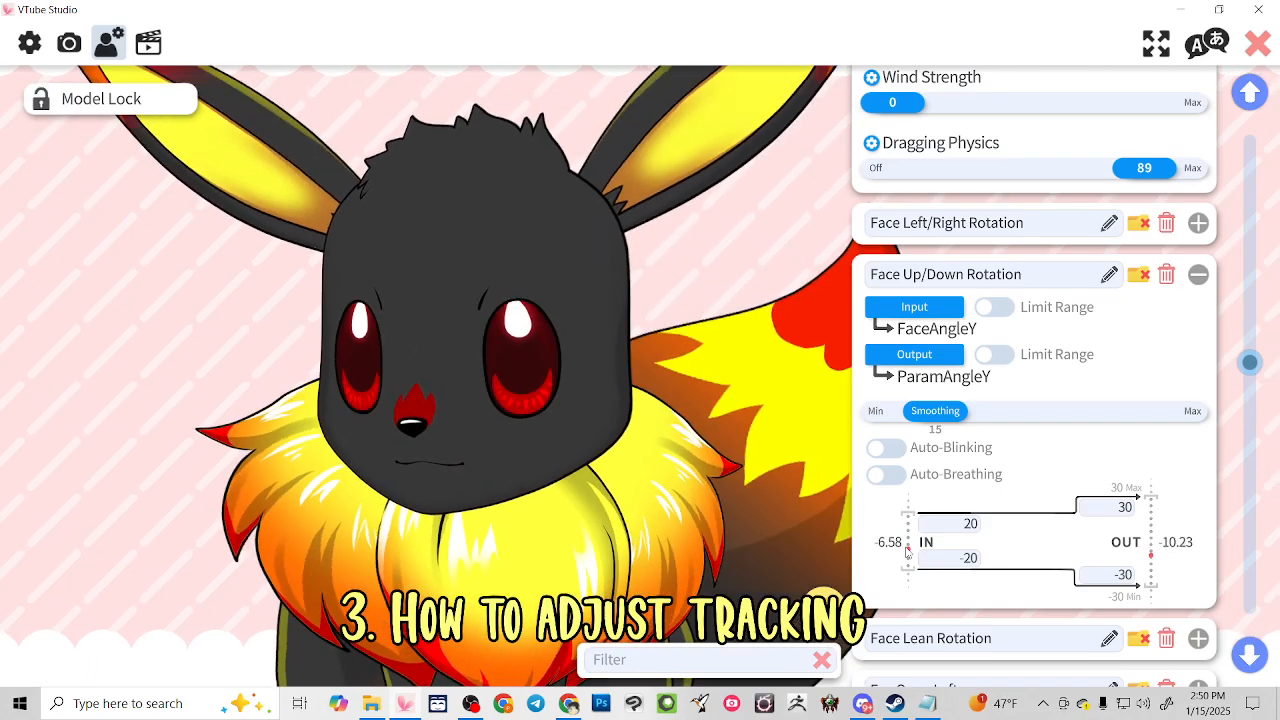
pyautogui.click(1198, 274)
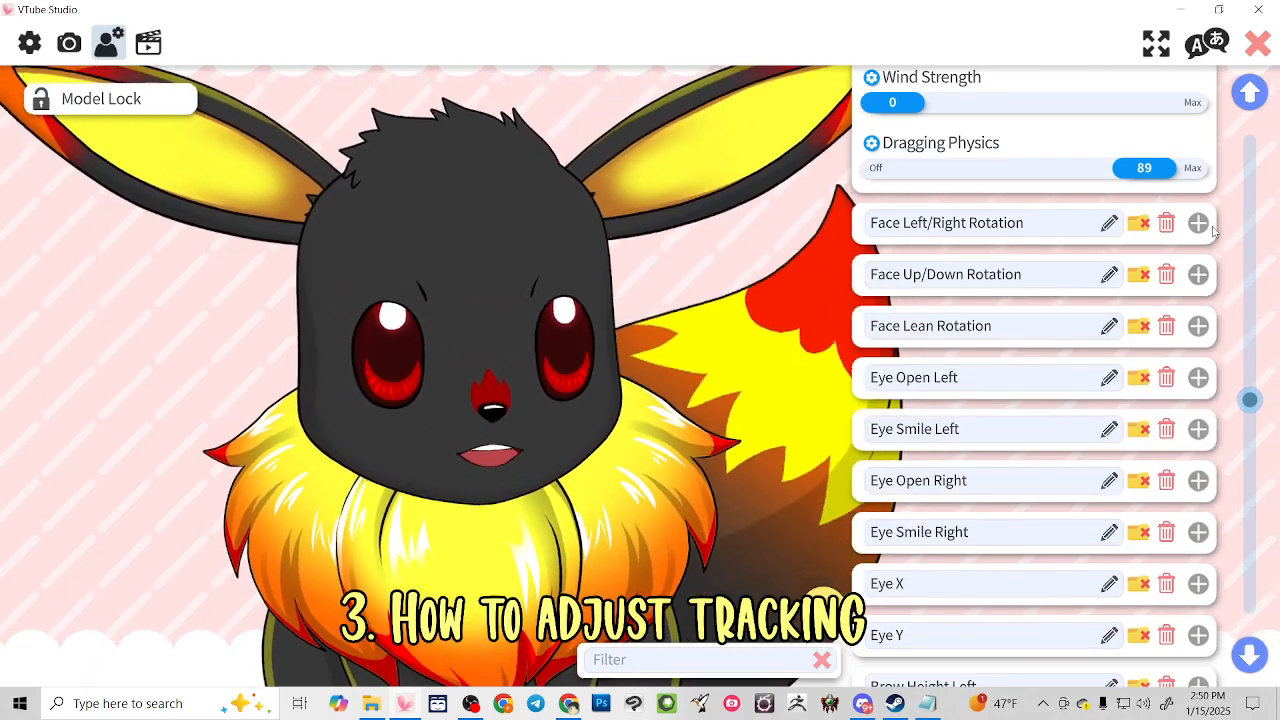
# Set the input range of the Face Left/Right Rotation parameter to -30 through 30
pyautogui.click(1198, 223)
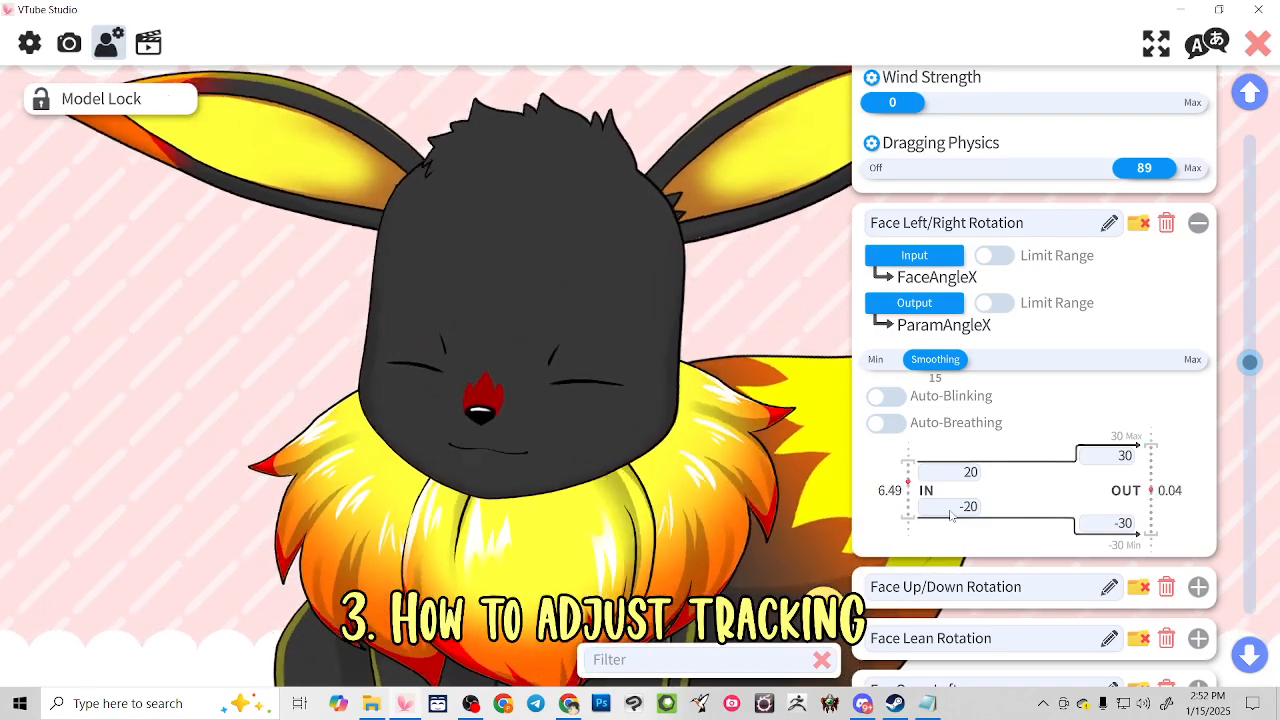
pyautogui.click(951, 516)
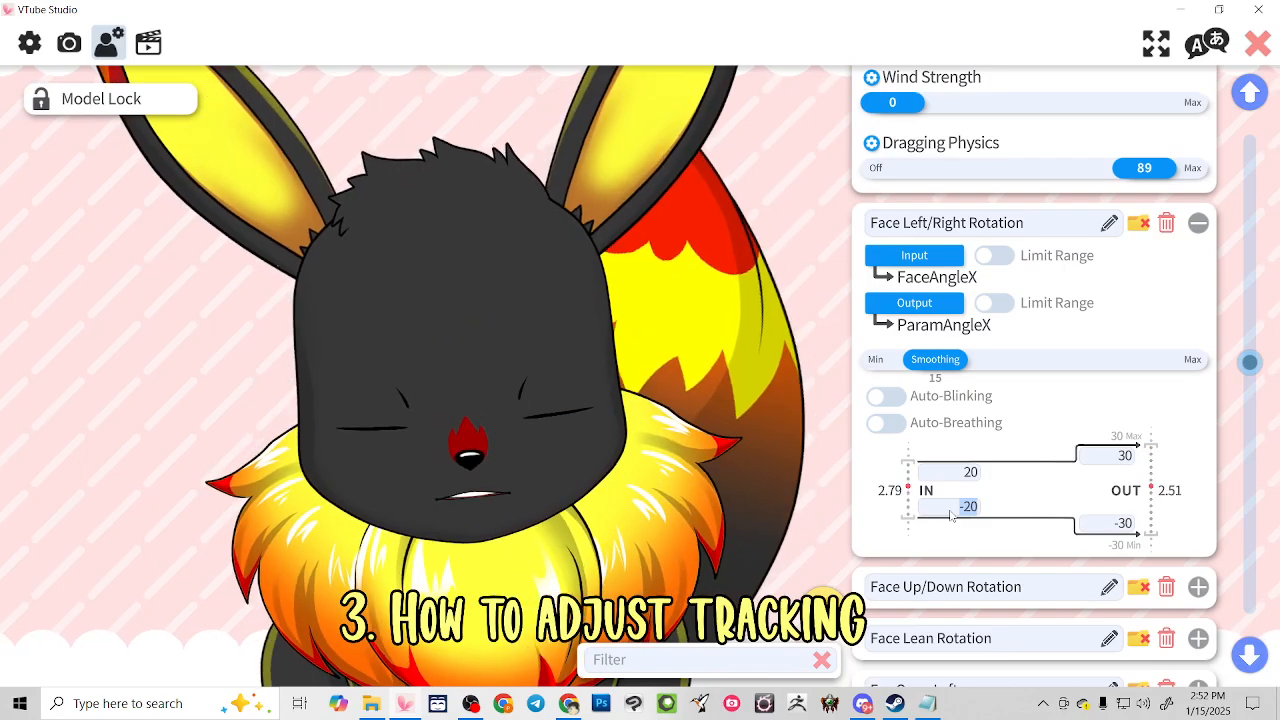
pyautogui.write('-30')
pyautogui.click(975, 472)
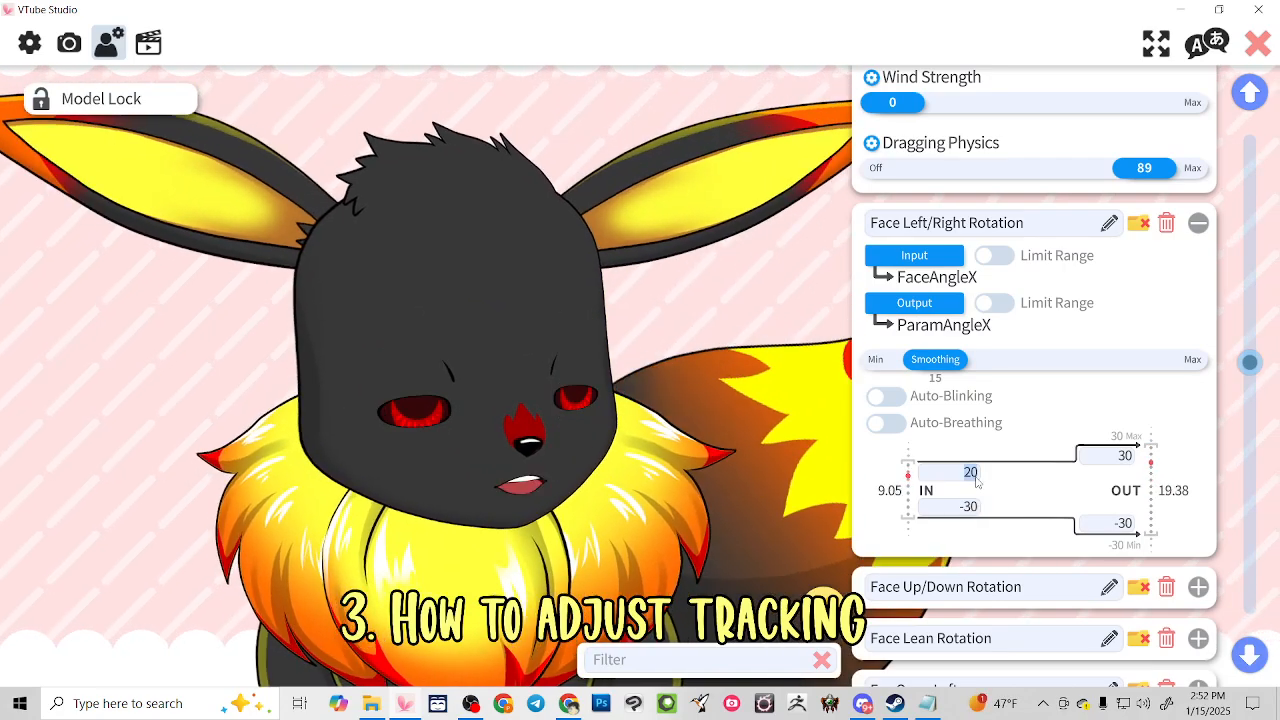
pyautogui.write('30')
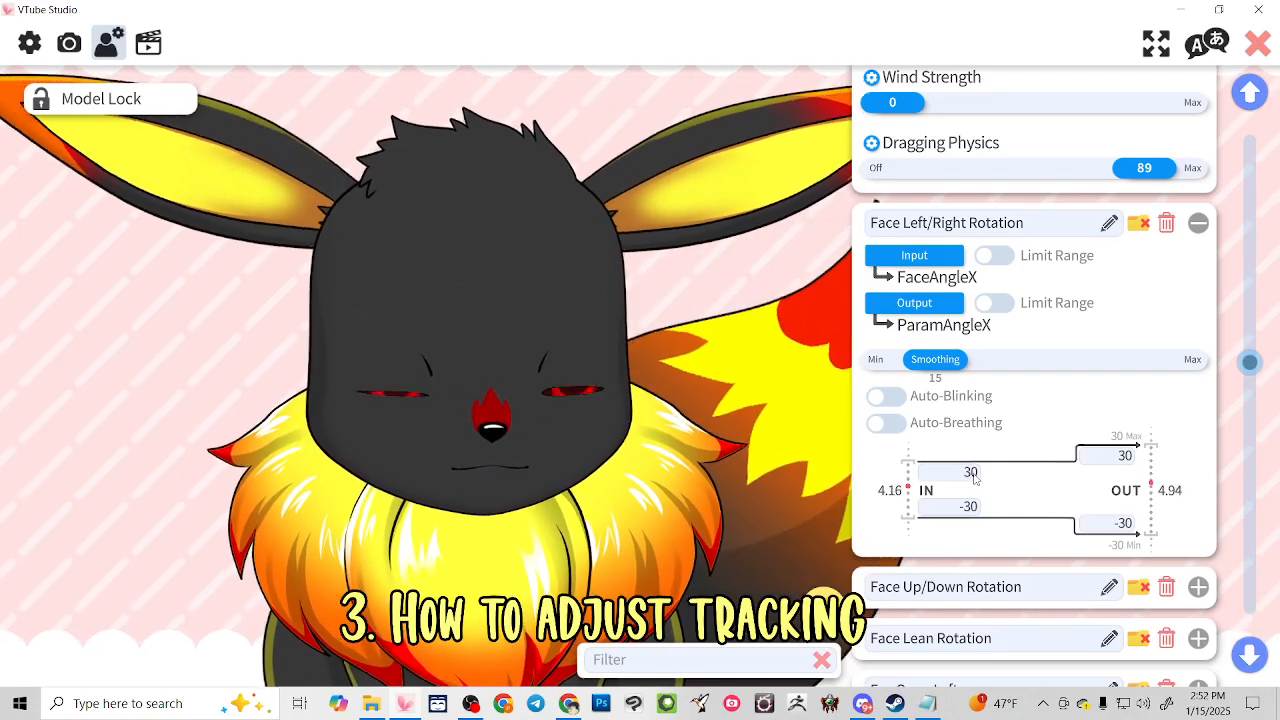
# Collapse the Face Left/Right Rotation parameter and look through the eye, brow, mouth and body parameters below it
pyautogui.click(1198, 223)
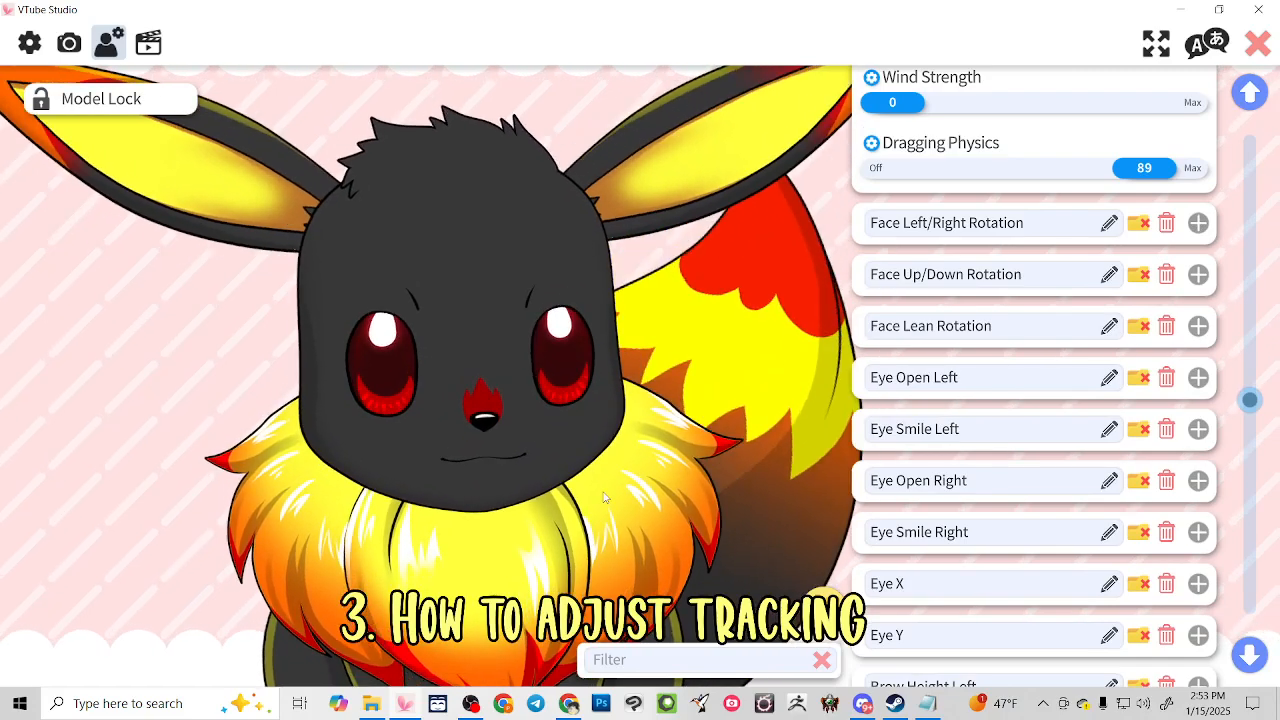
pyautogui.scroll(-2, 1066, 400)
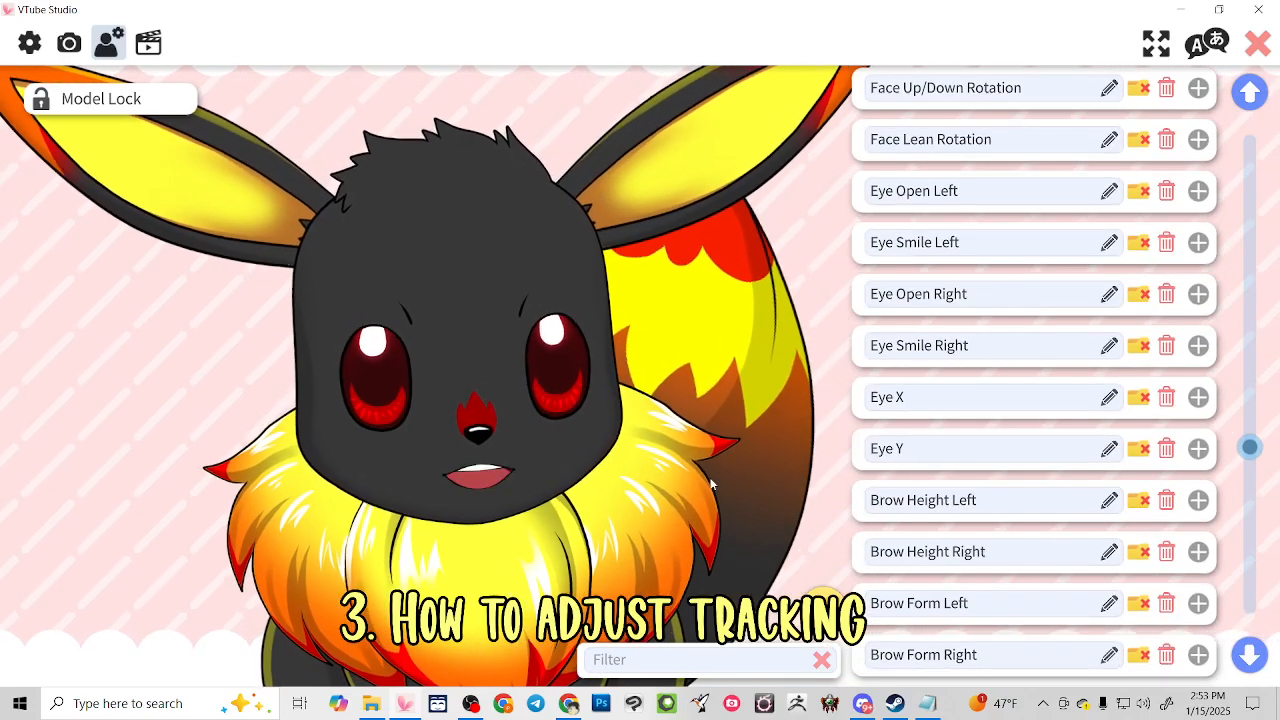
pyautogui.scroll(-2, 1066, 531)
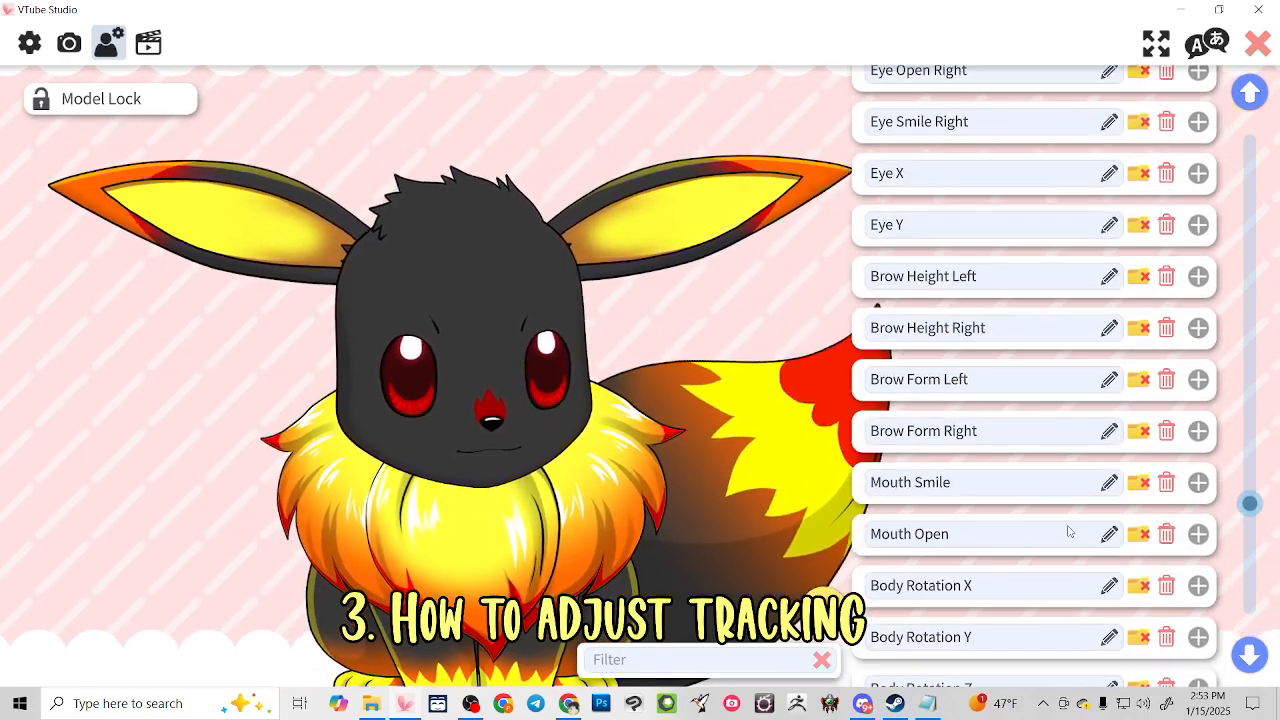
pyautogui.scroll(1, 1068, 531)
pyautogui.scroll(-4, 1068, 531)
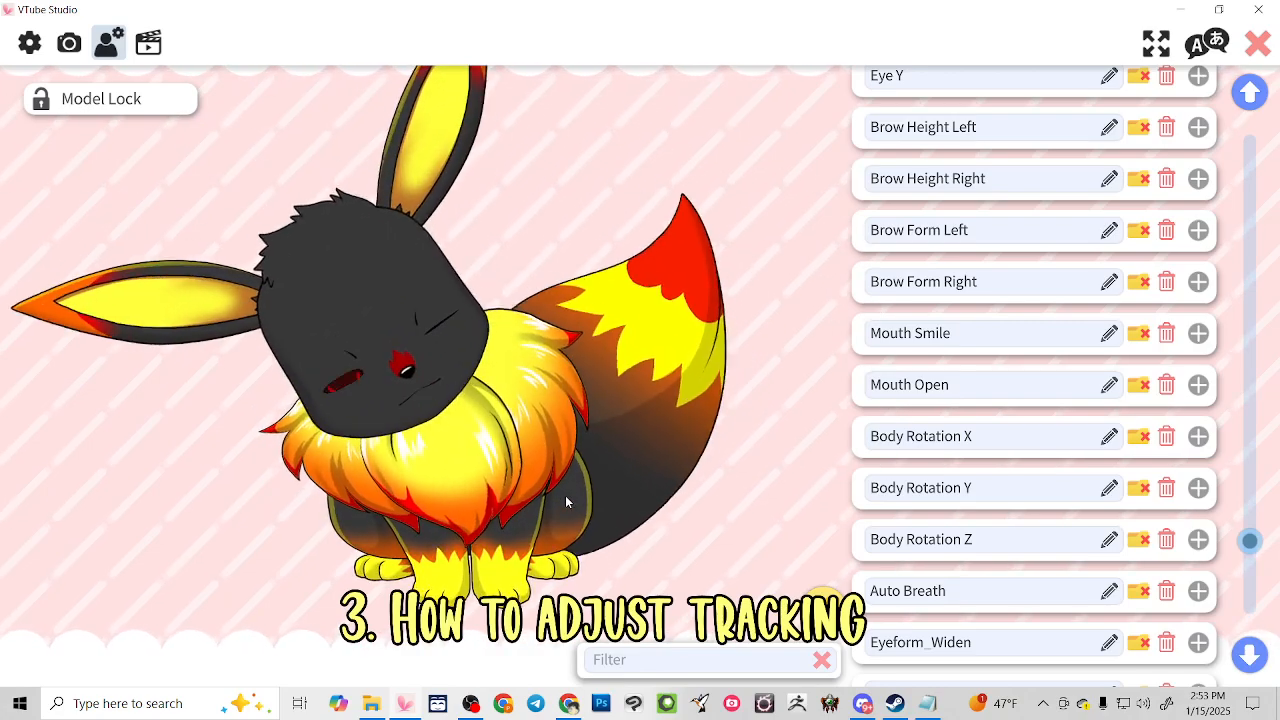
# Try the Body Rotation Z parameter with both output limits at 0, restore them to 10 and -10, and collapse it
pyautogui.click(1199, 540)
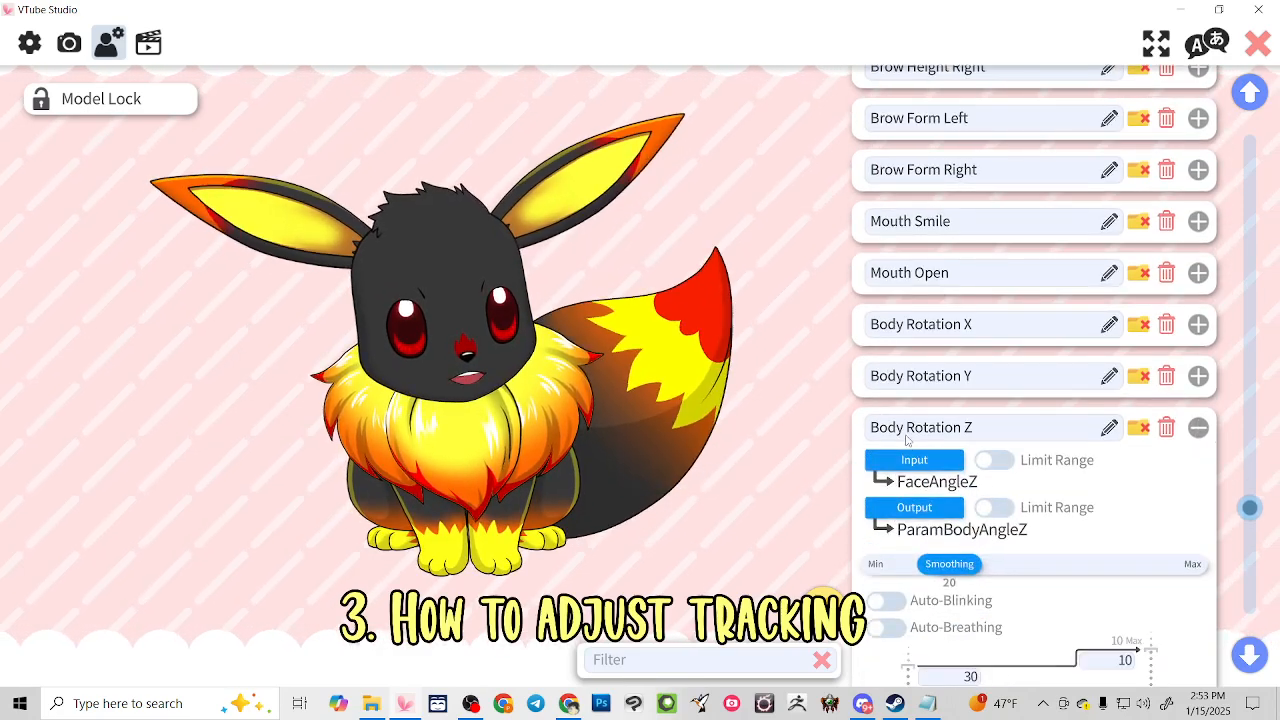
pyautogui.scroll(-3, 930, 460)
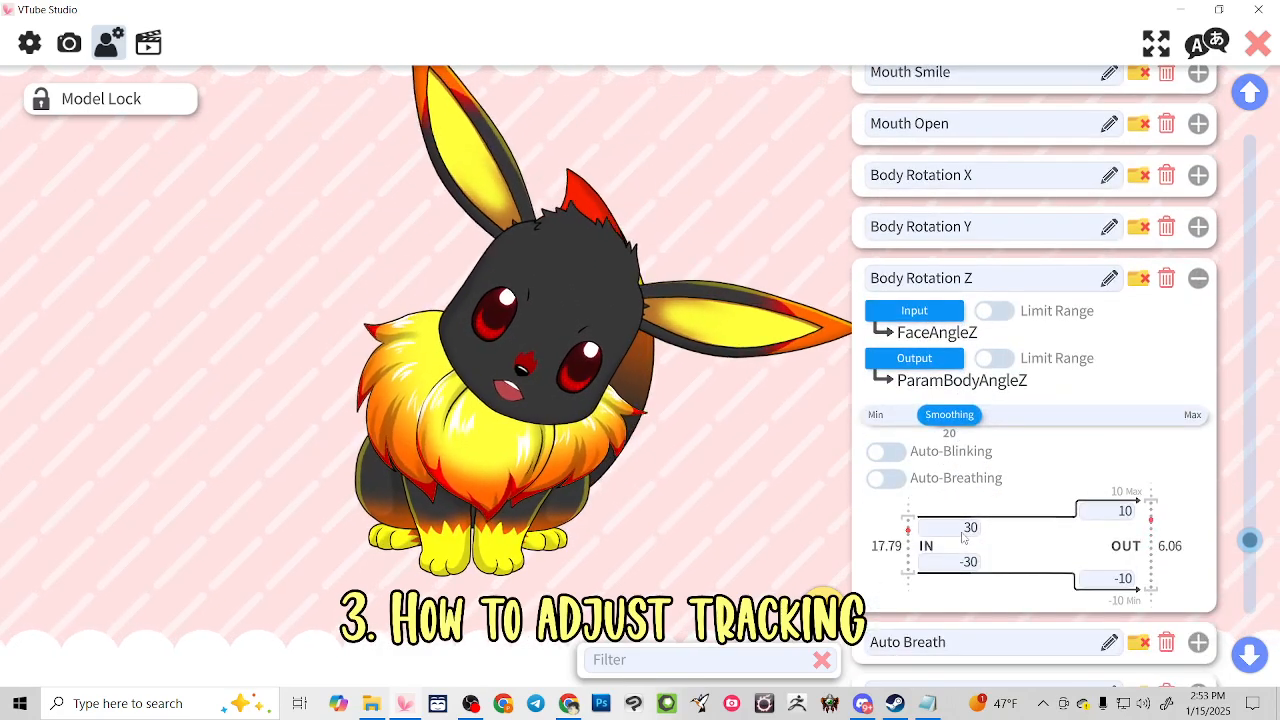
pyautogui.click(1121, 513)
pyautogui.write('0')
pyautogui.click(1123, 579)
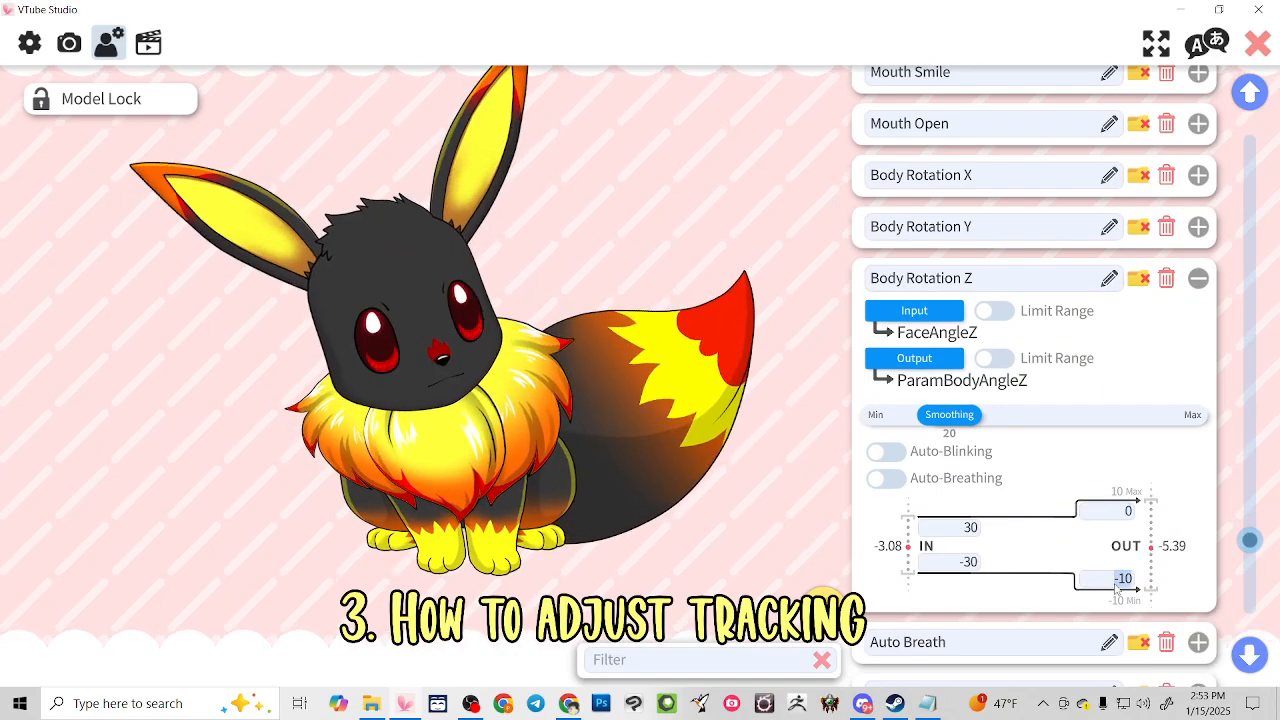
pyautogui.write('0')
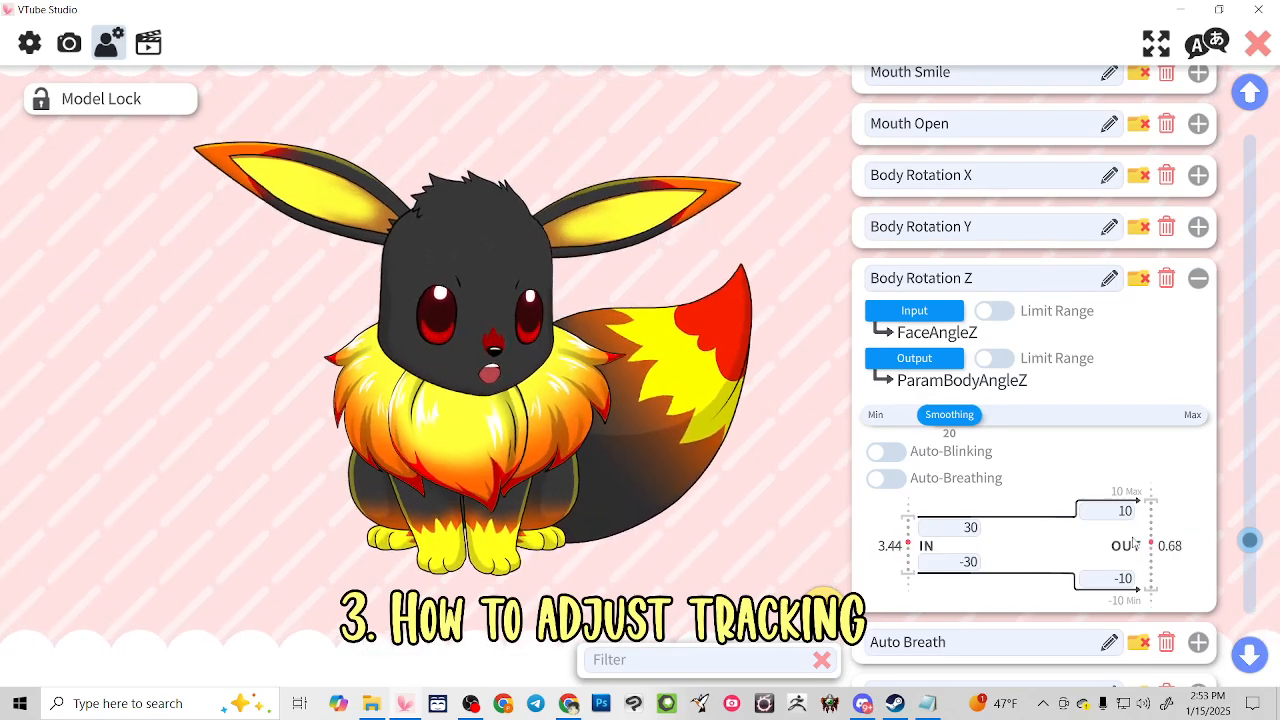
pyautogui.scroll(-2, 1112, 416)
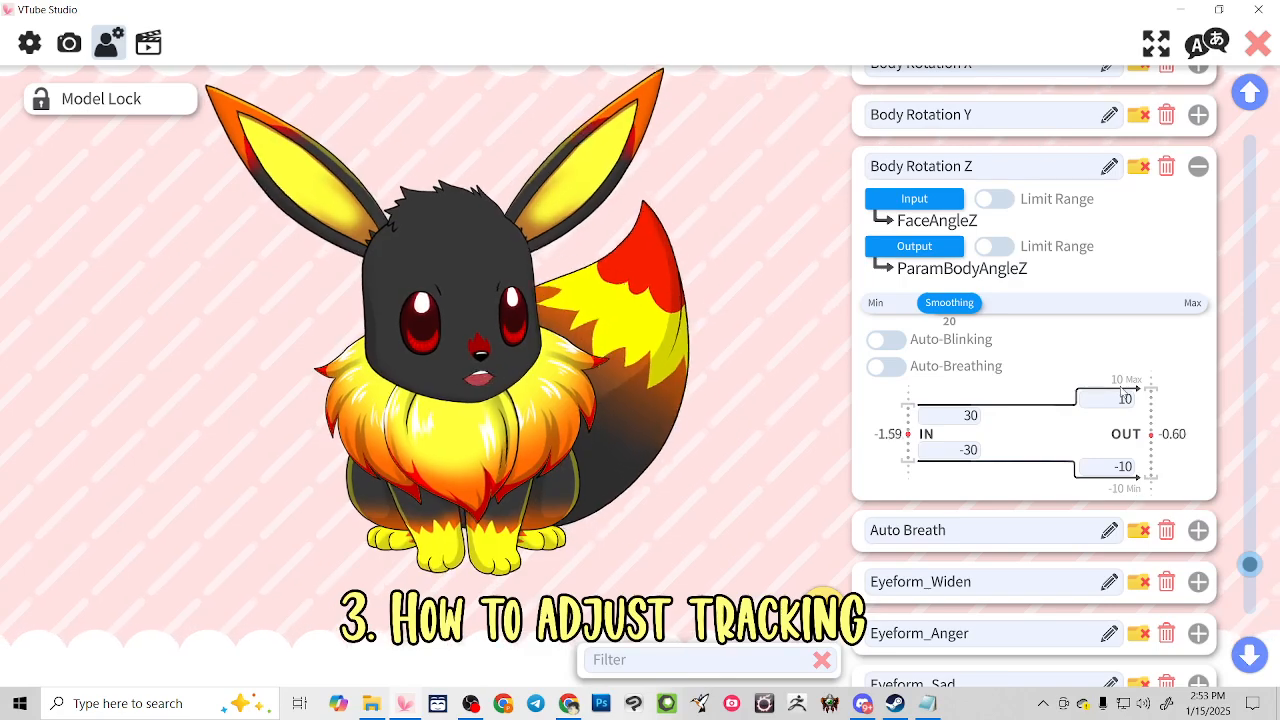
pyautogui.click(1198, 166)
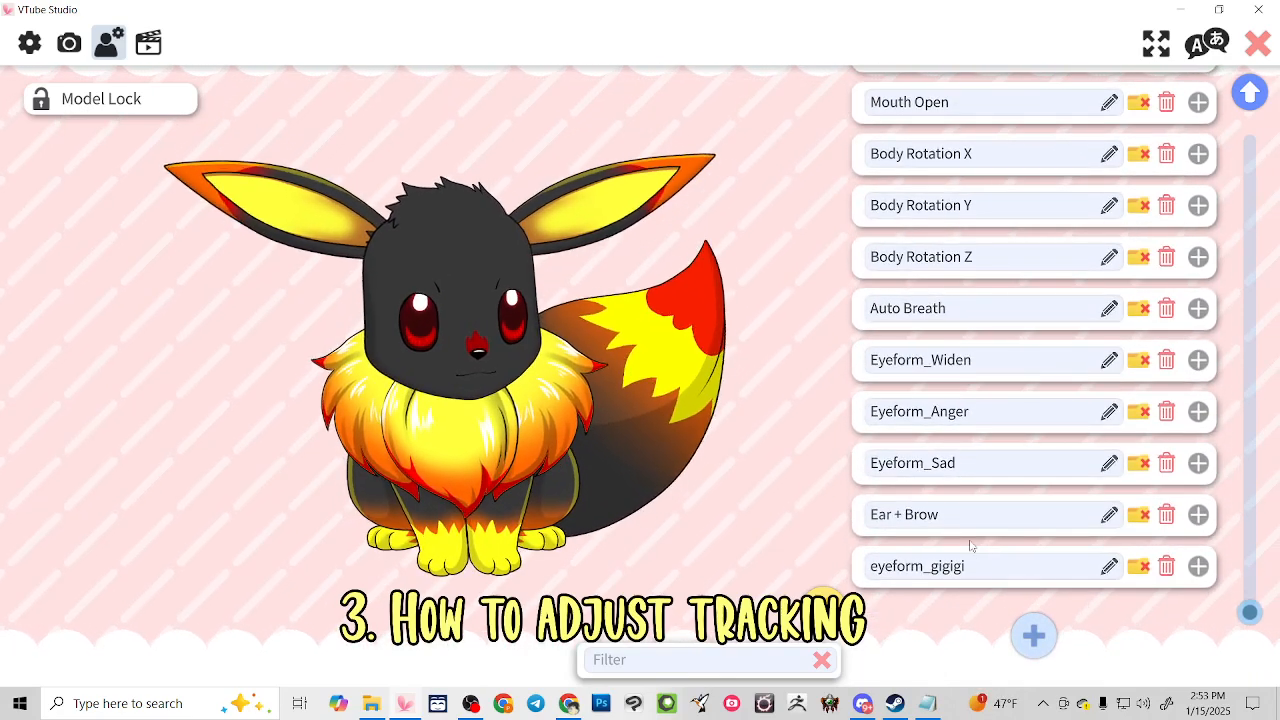
# Enlarge the model and set the upper output value of the Eyeform_Anger parameter to 1
pyautogui.click(1198, 412)
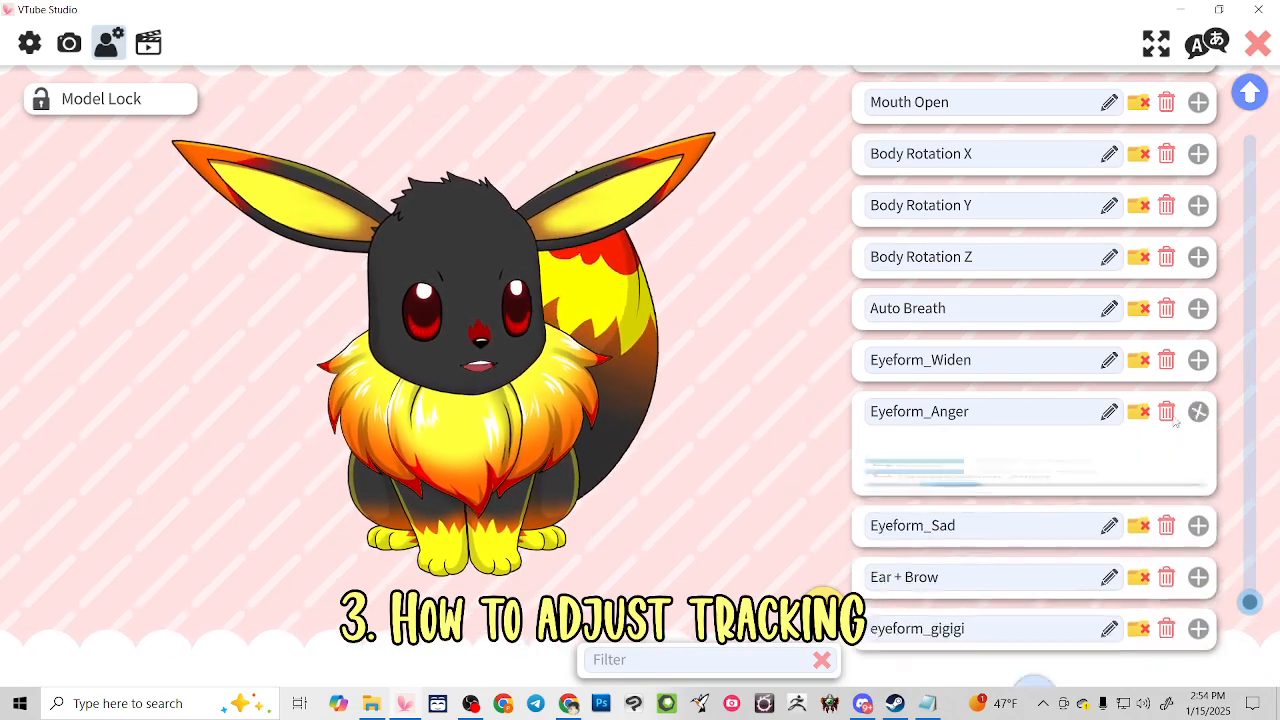
pyautogui.scroll(-1, 926, 428)
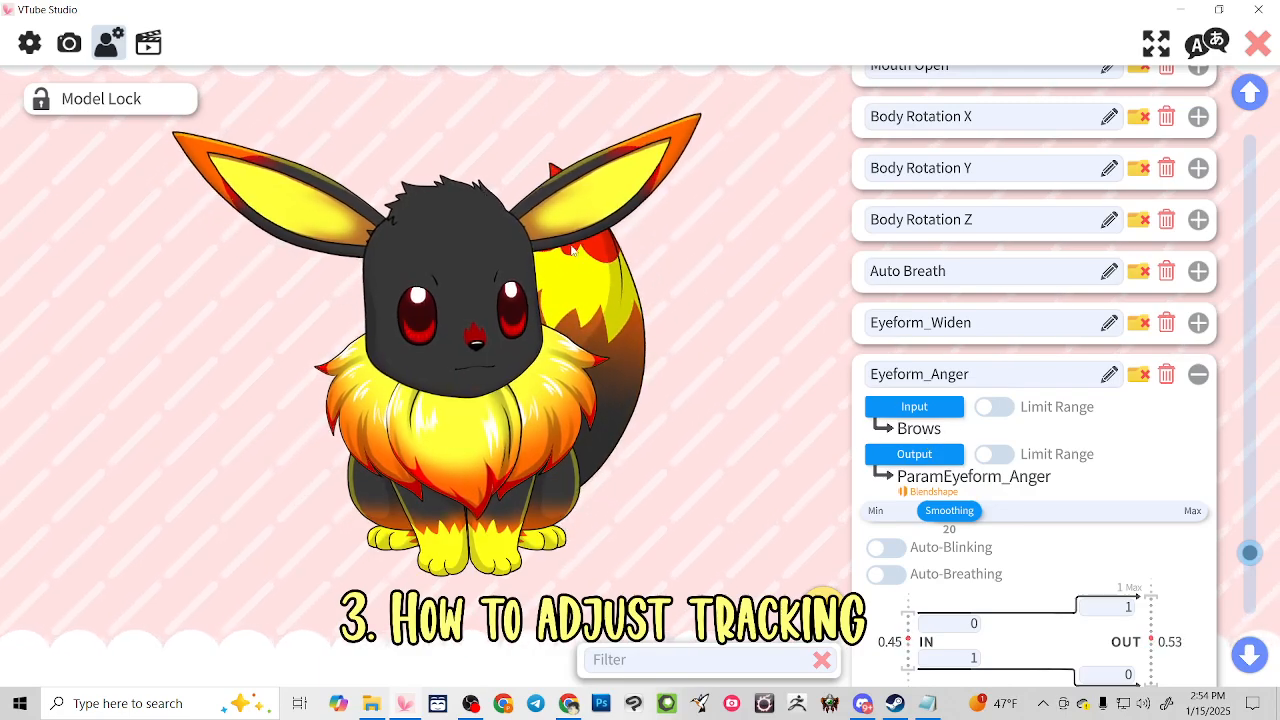
pyautogui.scroll(4, 573, 250)
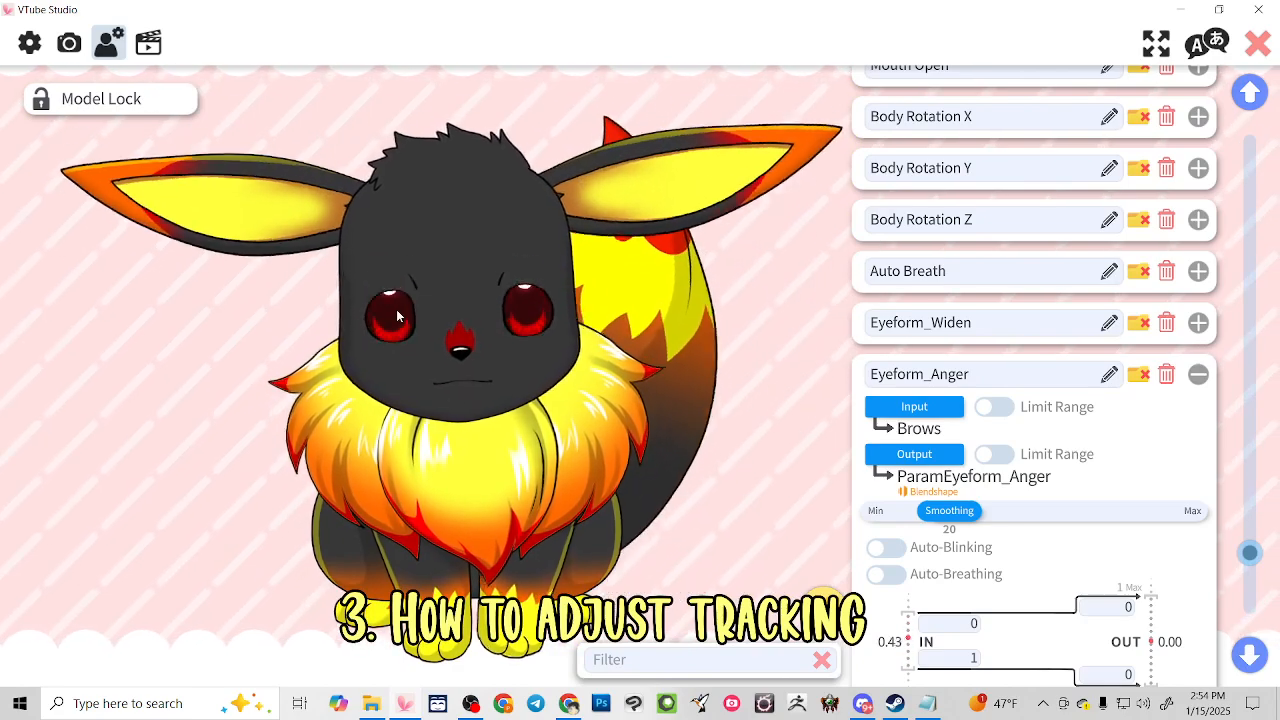
pyautogui.click(1128, 607)
pyautogui.write('1')
pyautogui.press('Return')
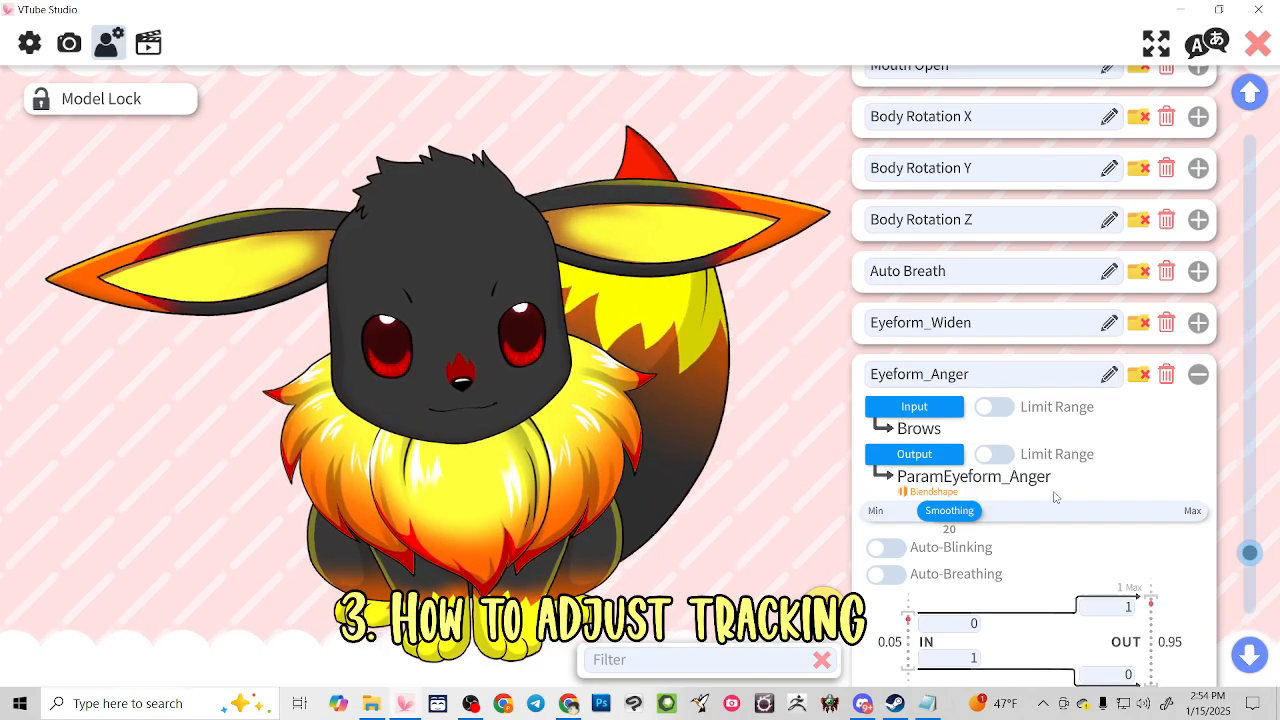
# Try Eyeform_Anger with upper output values of .5 and 2 and a lower input value of .2, restore each to 1, and collapse it
pyautogui.scroll(-2, 1092, 496)
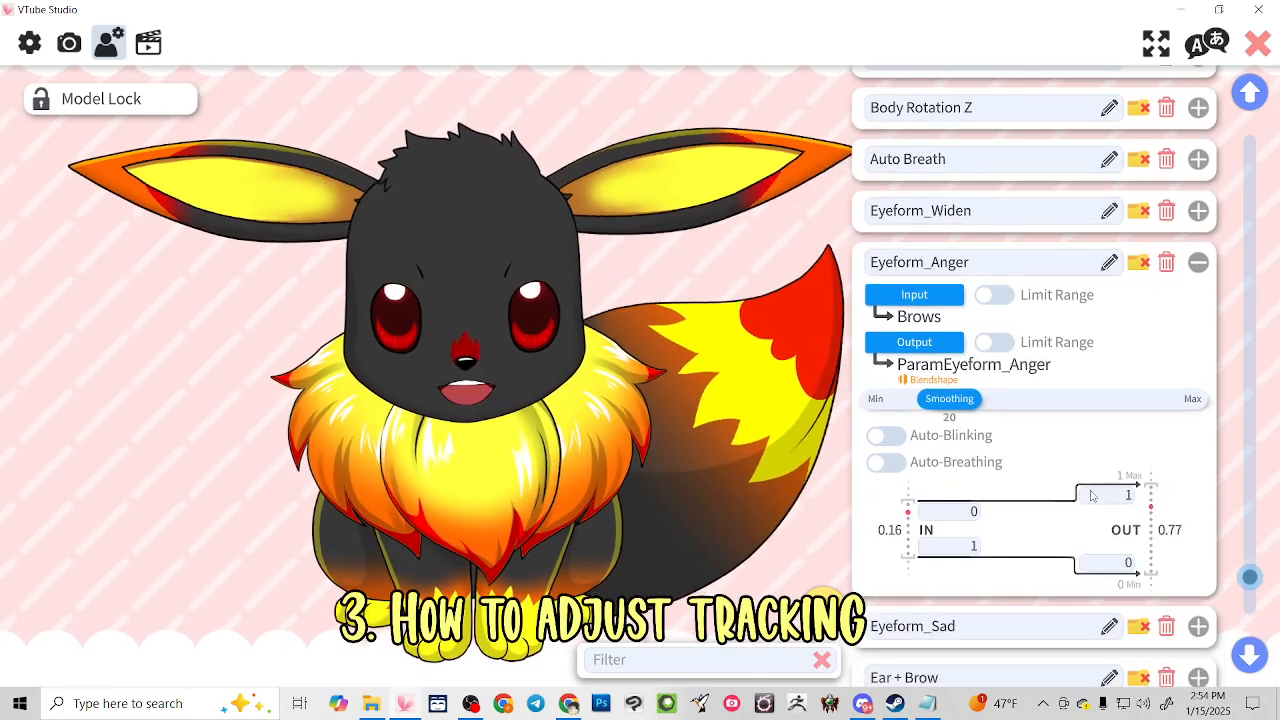
pyautogui.click(1104, 498)
pyautogui.write('.5')
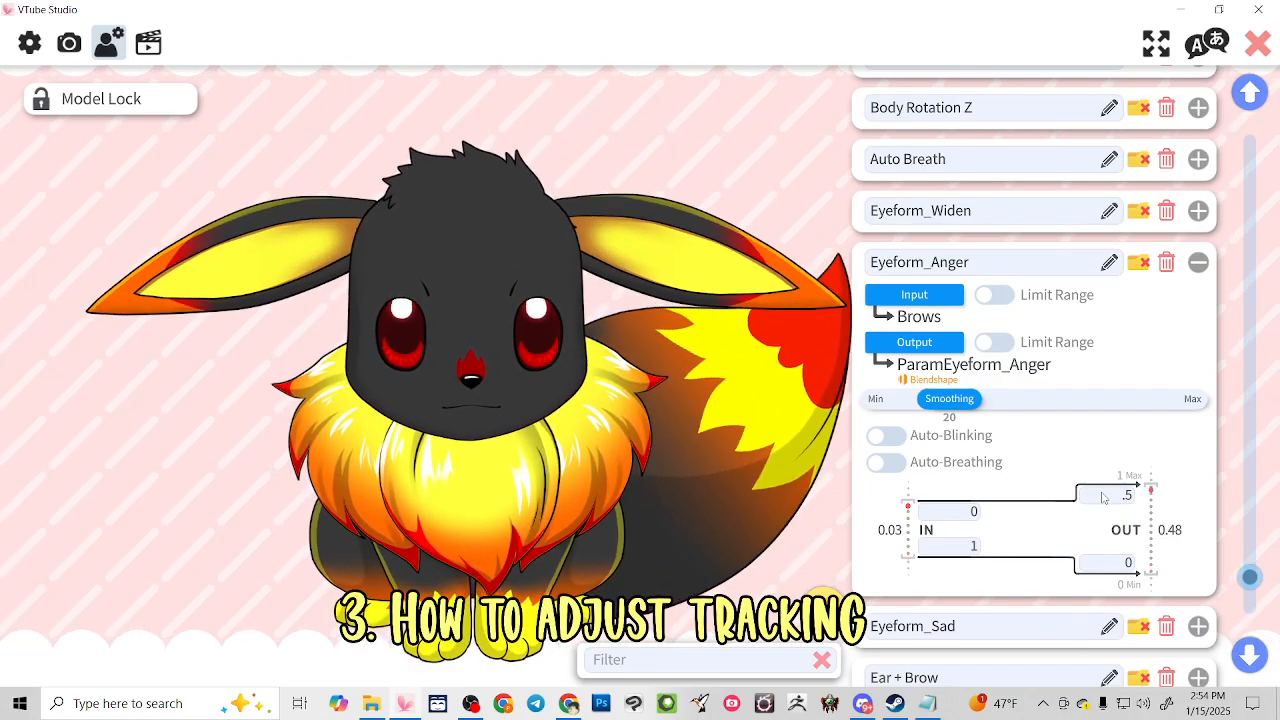
pyautogui.doubleClick(1104, 498)
pyautogui.write('2')
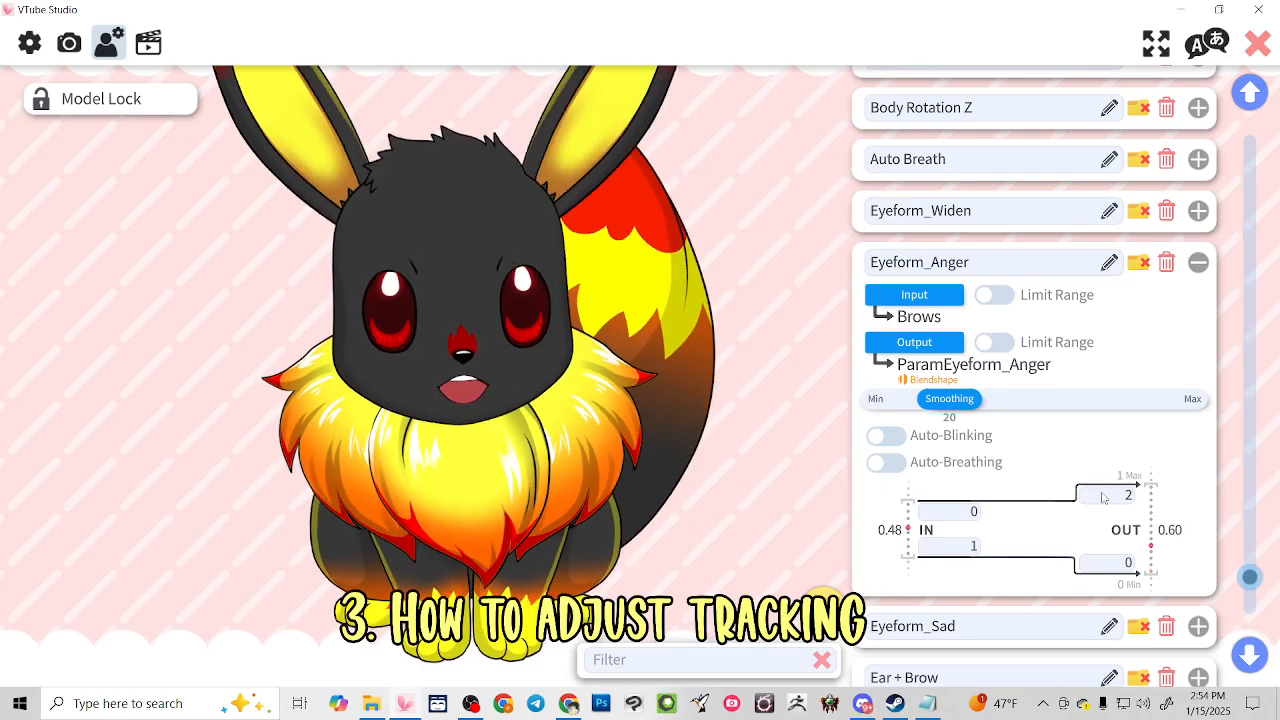
pyautogui.doubleClick(1104, 498)
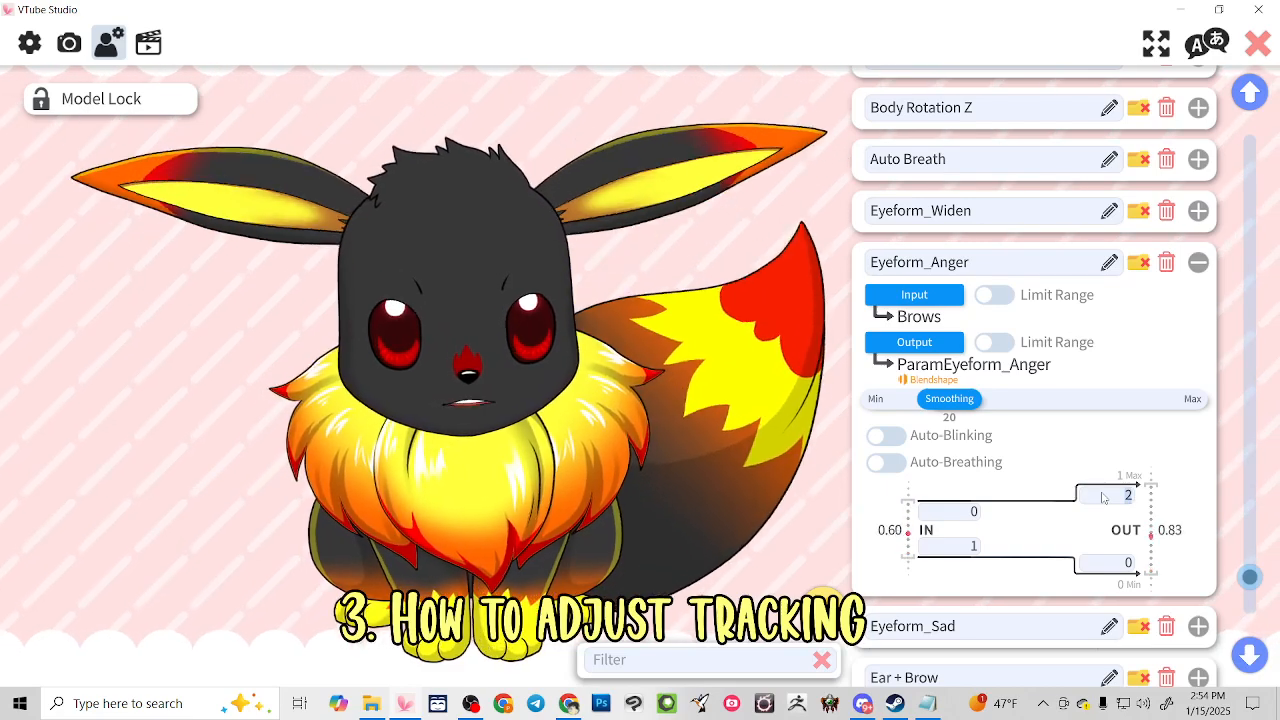
pyautogui.write('1')
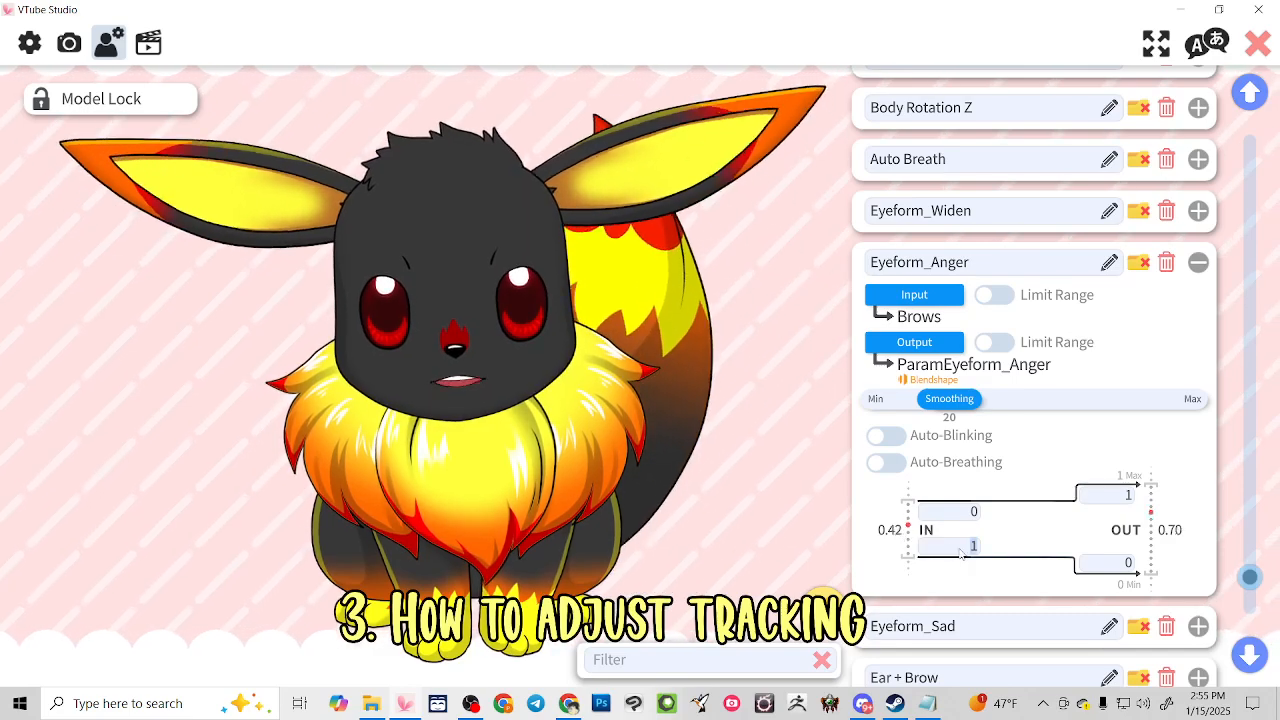
pyautogui.write('.2')
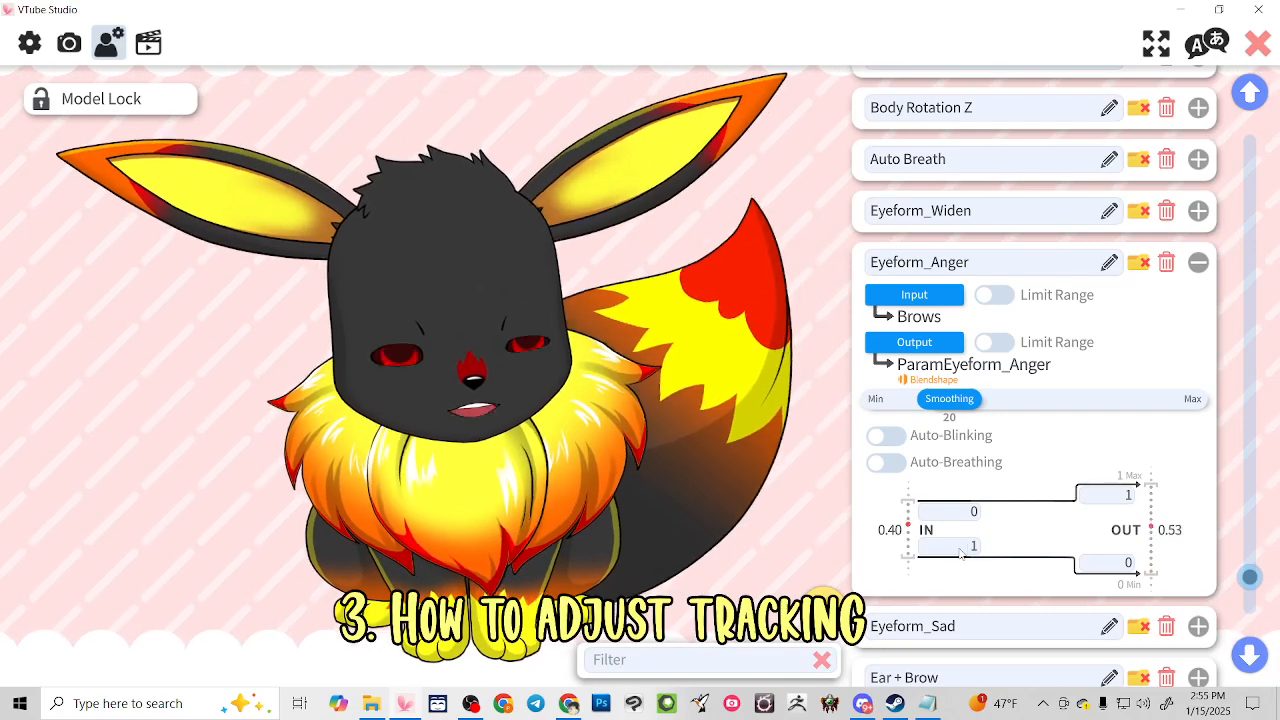
pyautogui.click(1198, 262)
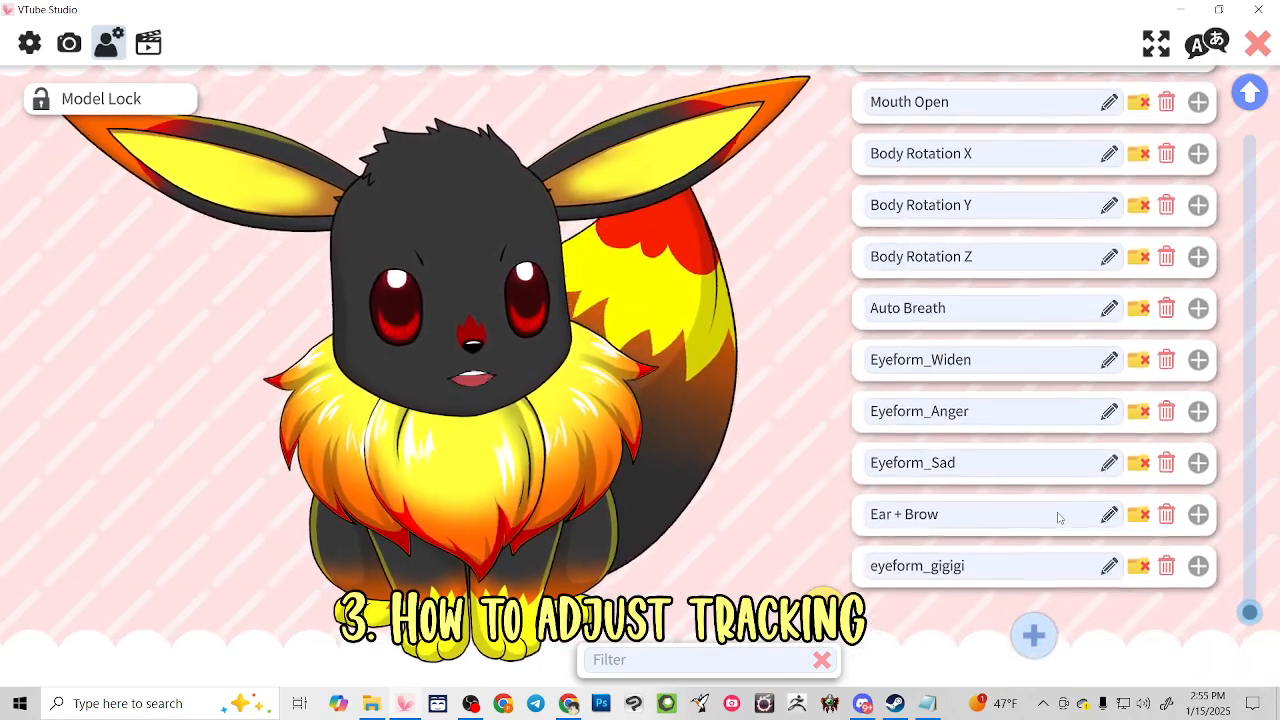
# Check the eyeform_gigigi parameter, and try the upper input value of Ear + Brow at .1 before restoring it to -.5
pyautogui.click(1198, 566)
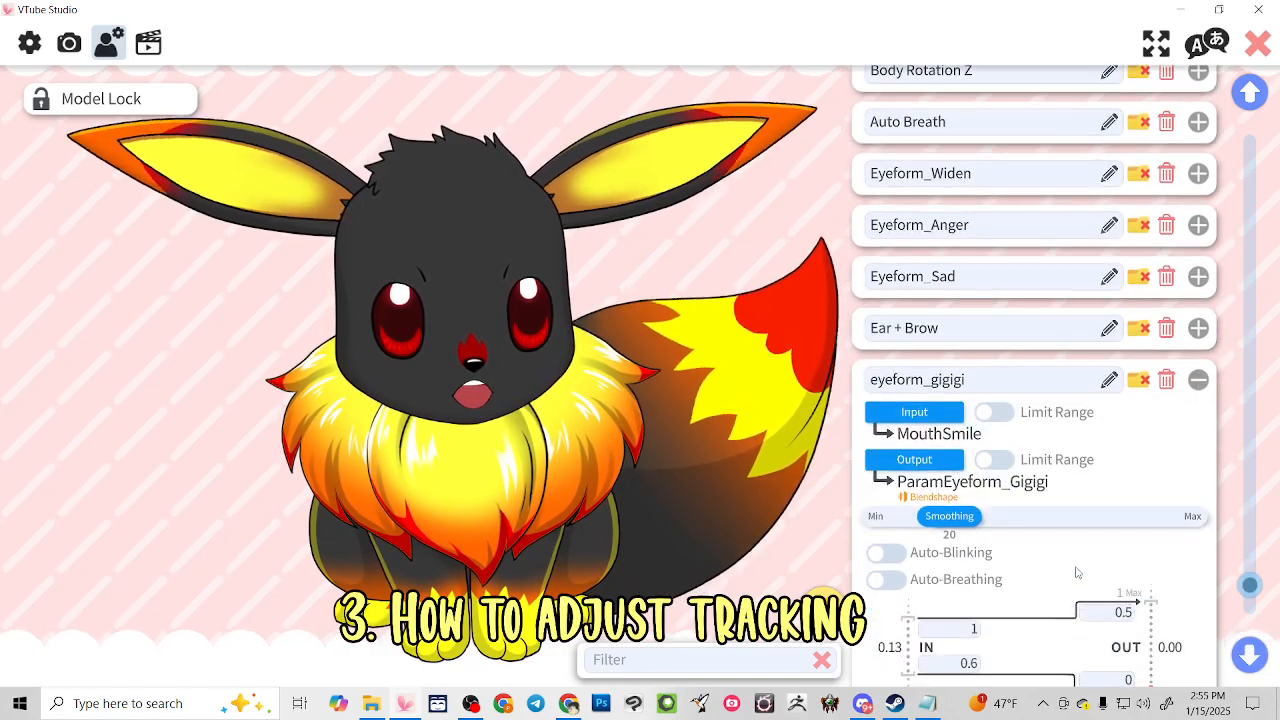
pyautogui.click(1198, 379)
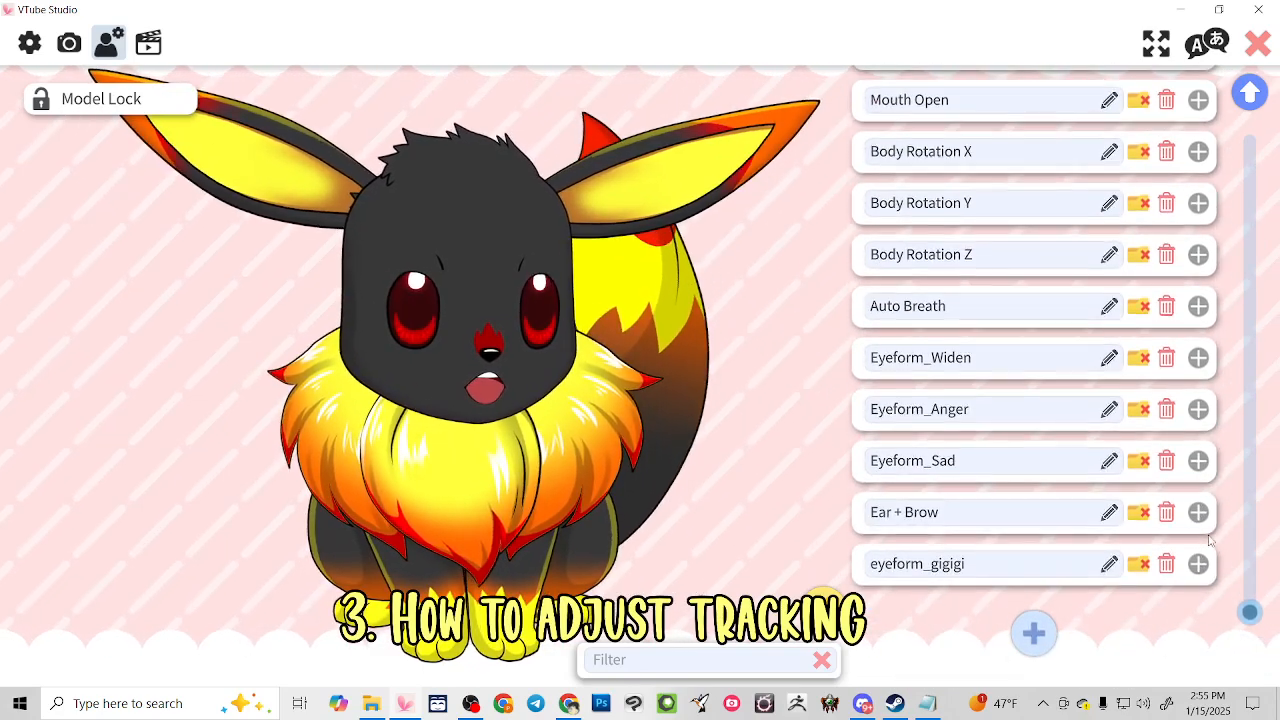
pyautogui.click(1199, 515)
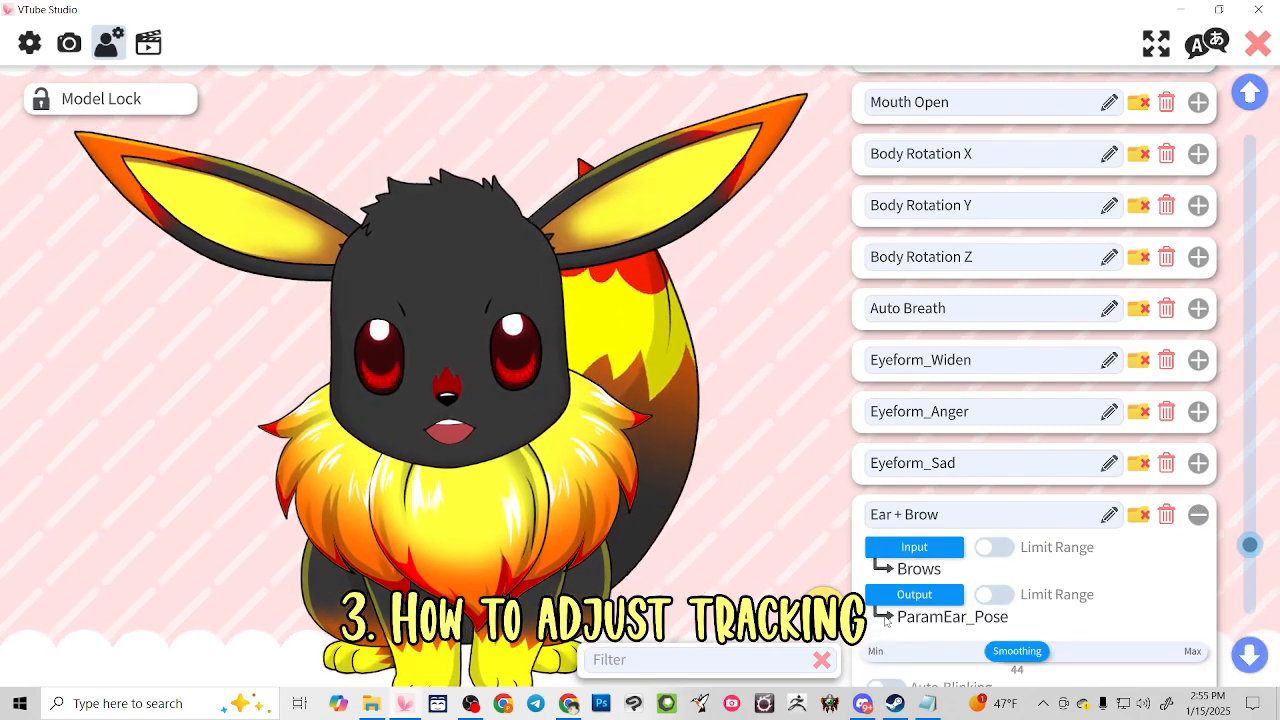
pyautogui.scroll(-2, 949, 546)
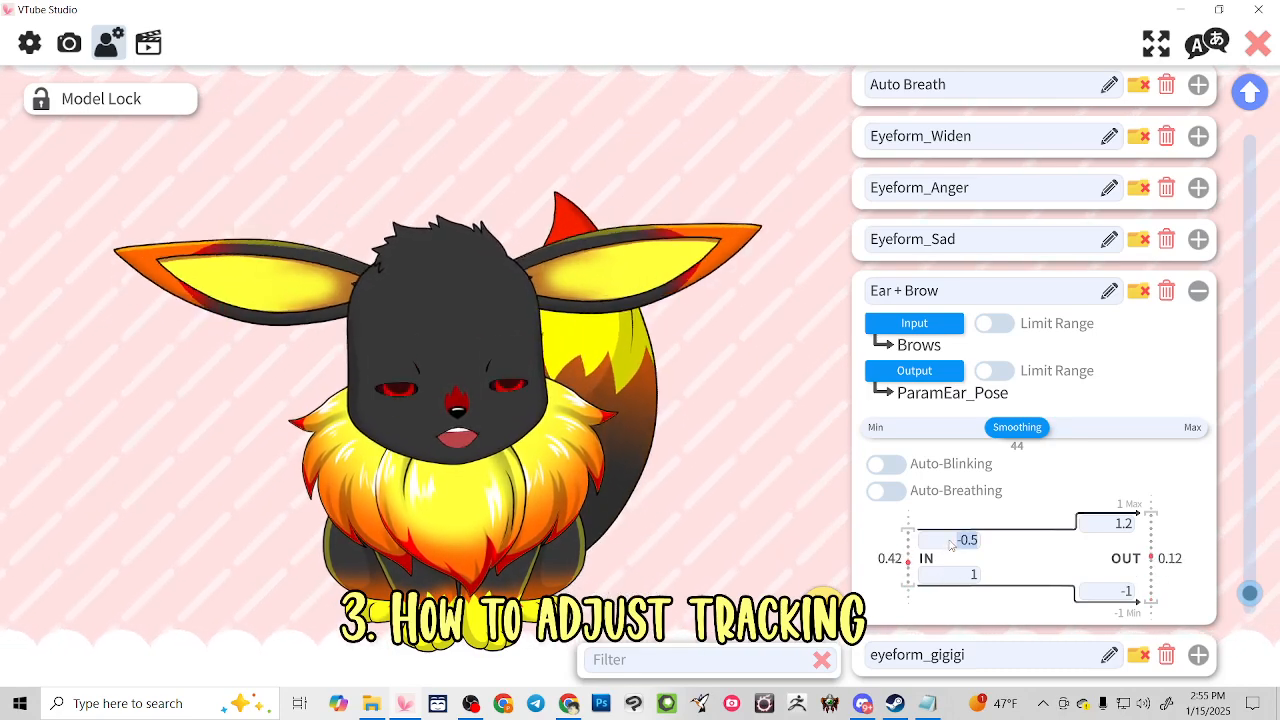
pyautogui.write('.1')
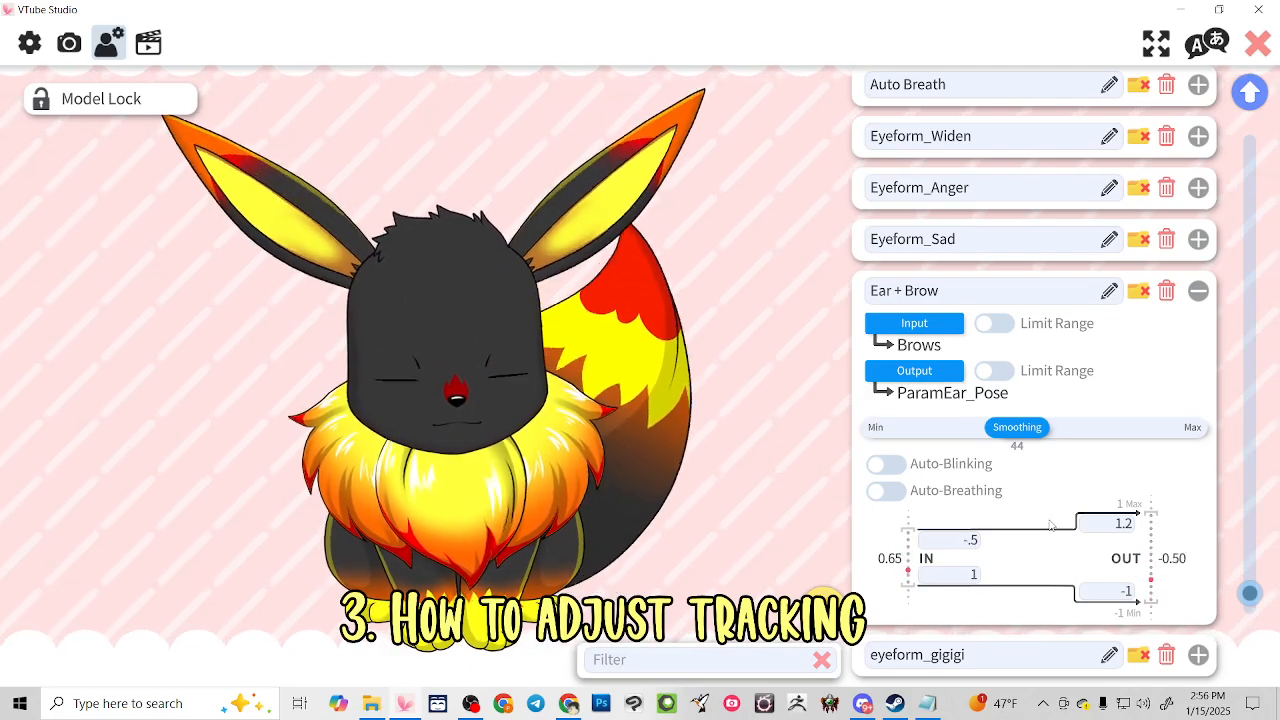
pyautogui.click(1198, 290)
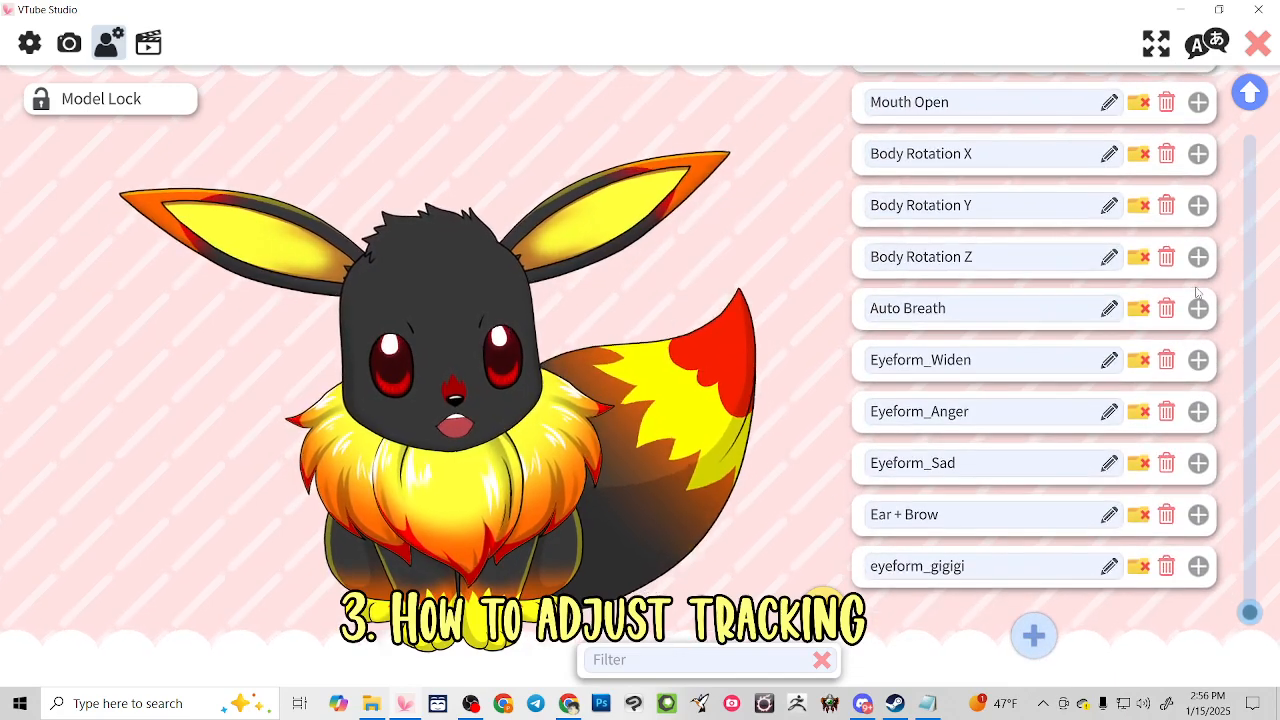
# Look over the camera, lighting and tracking settings, and close the settings
pyautogui.click(148, 43)
pyautogui.click(76, 46)
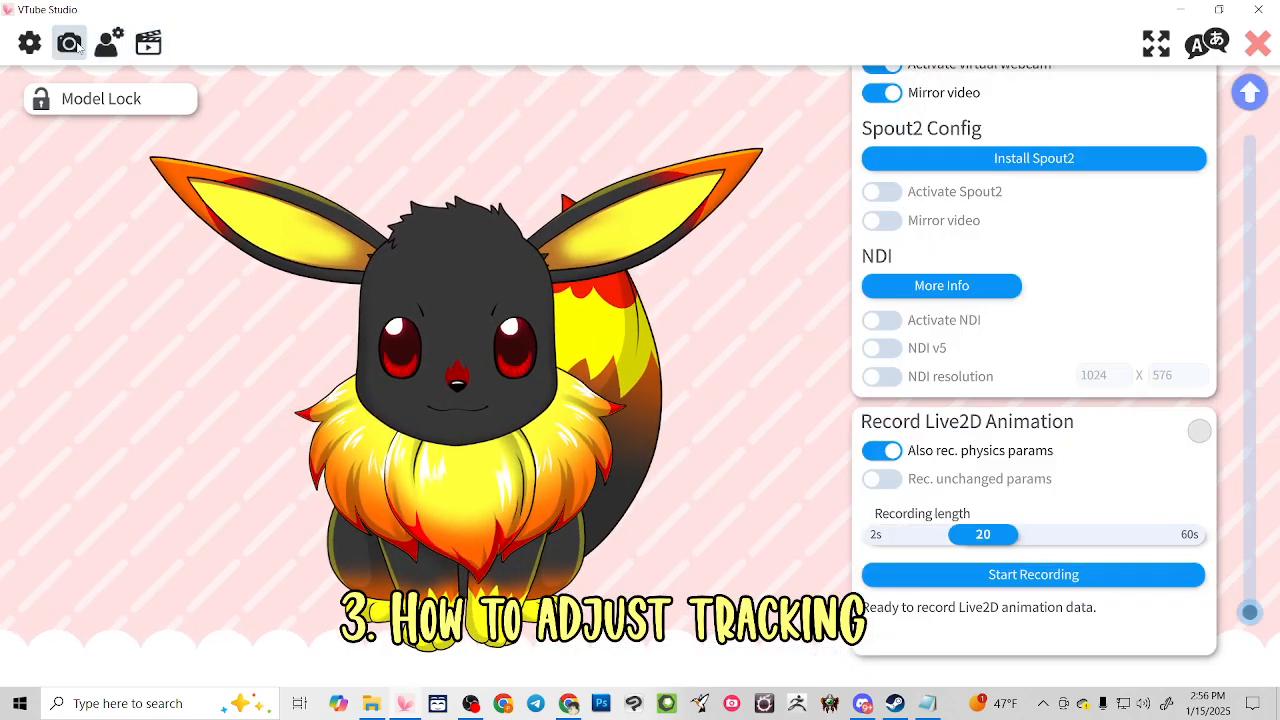
pyautogui.scroll(15, 906, 388)
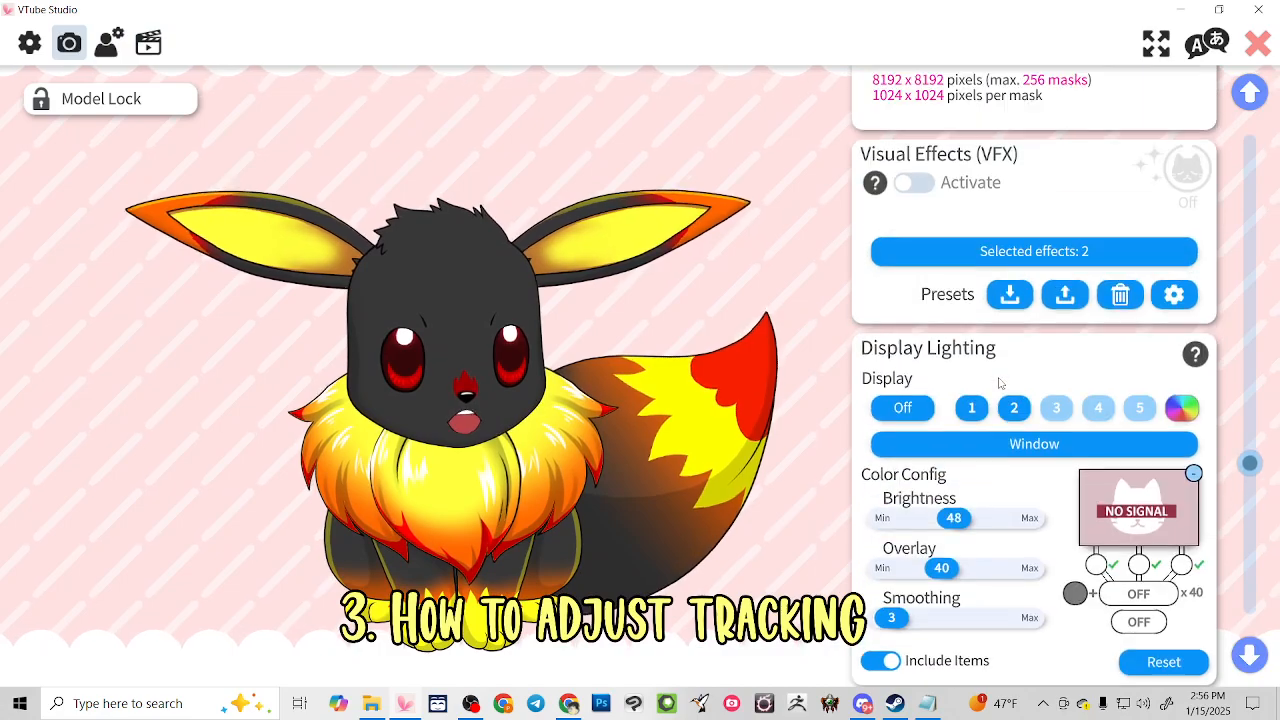
pyautogui.scroll(12, 998, 381)
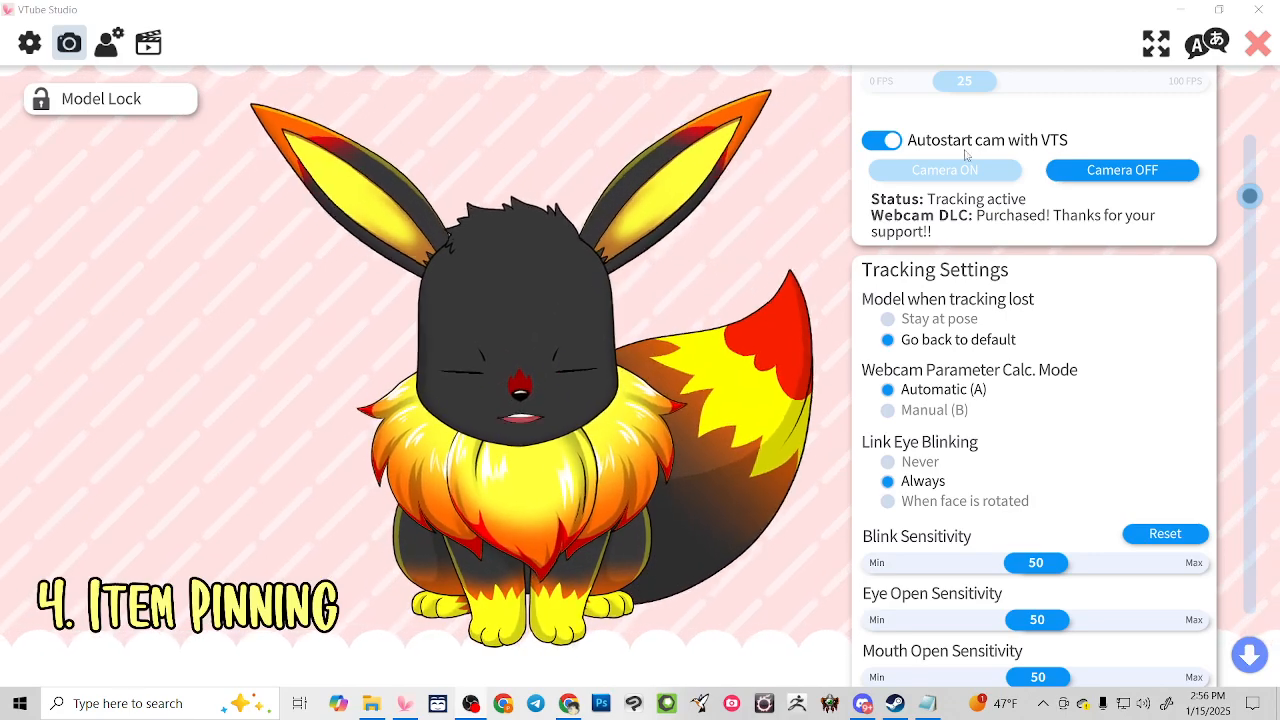
pyautogui.click(1264, 50)
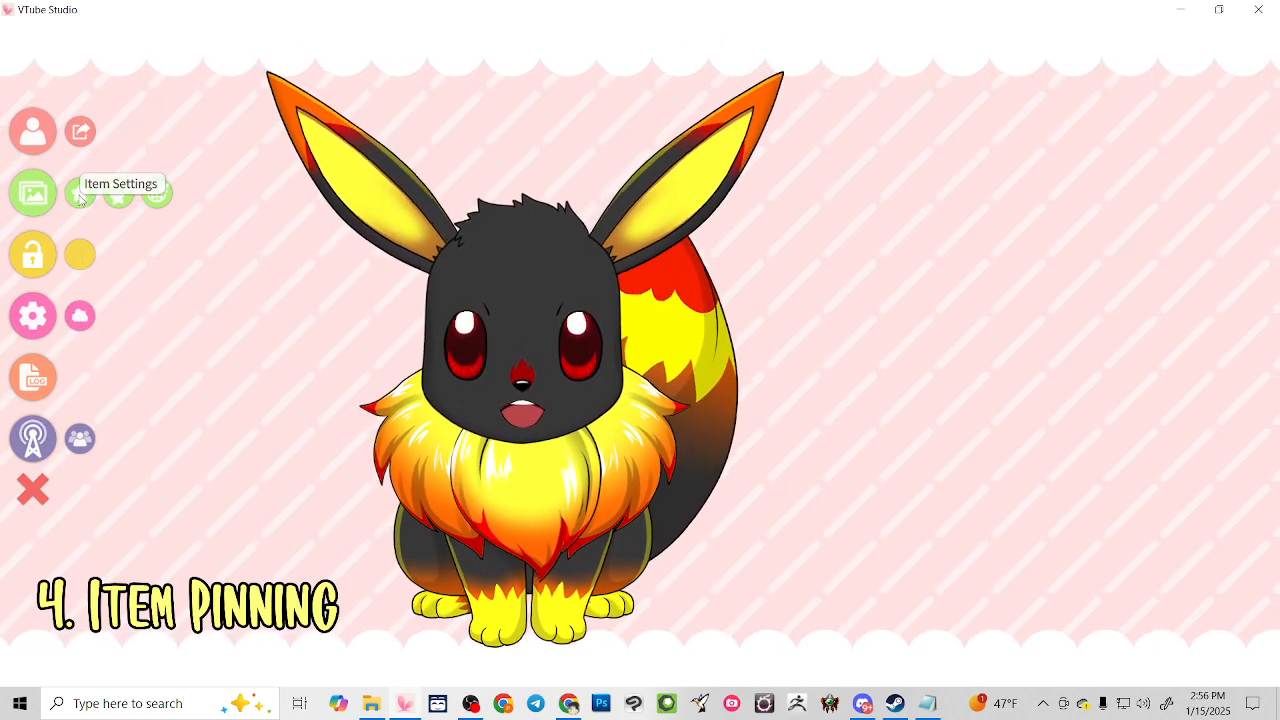
# Add the BangTuftA item with pinning to the Live2D model enabled and open its Live2D fine-tuning
pyautogui.click(80, 197)
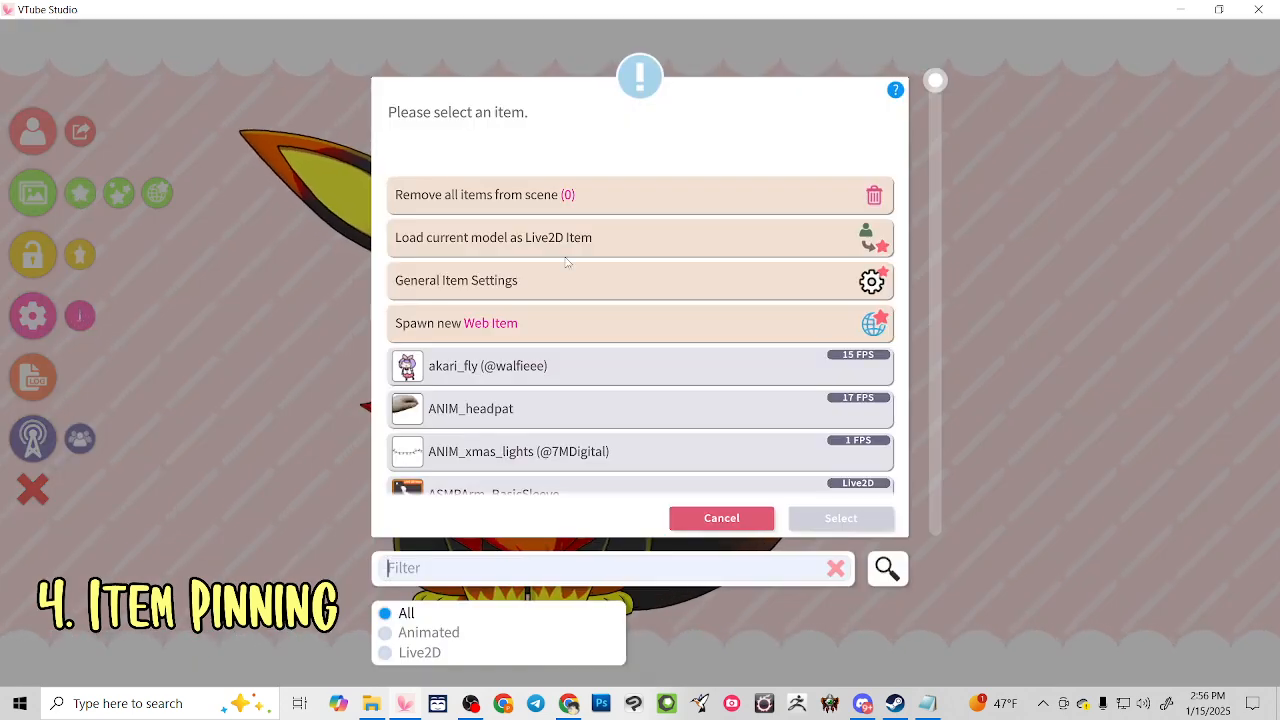
pyautogui.scroll(-10, 513, 373)
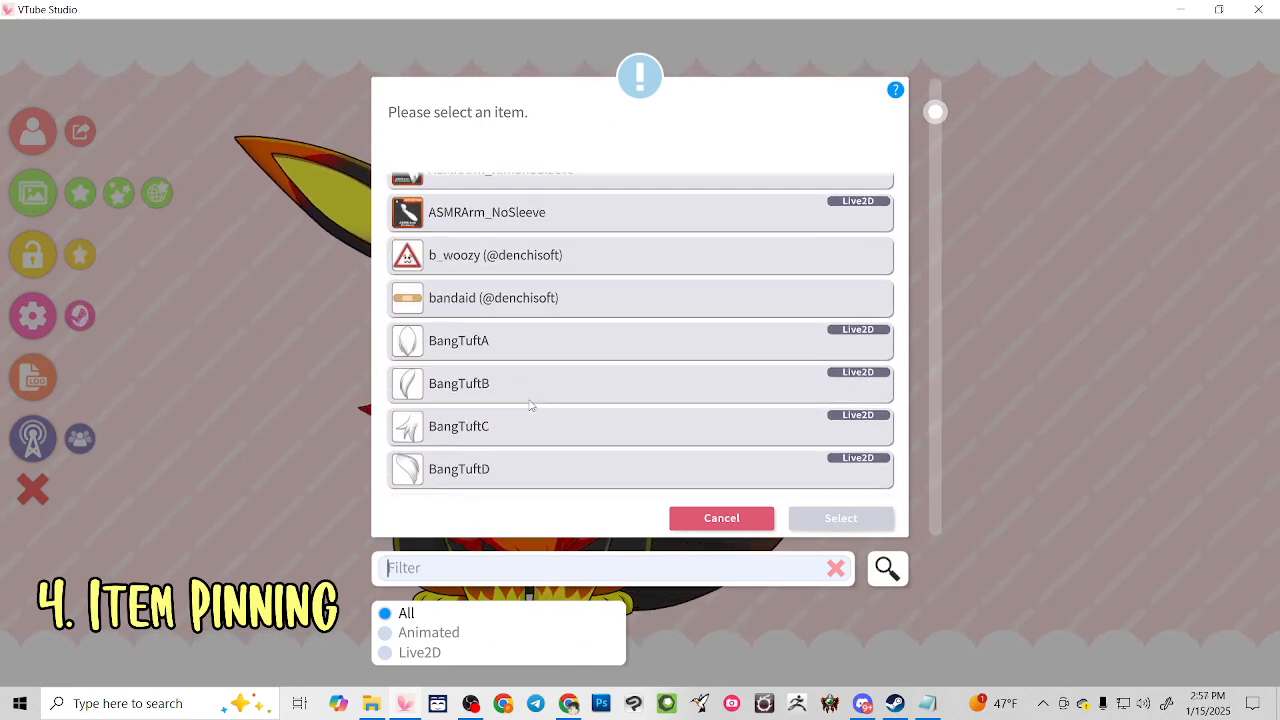
pyautogui.scroll(-3, 530, 404)
pyautogui.scroll(2, 529, 404)
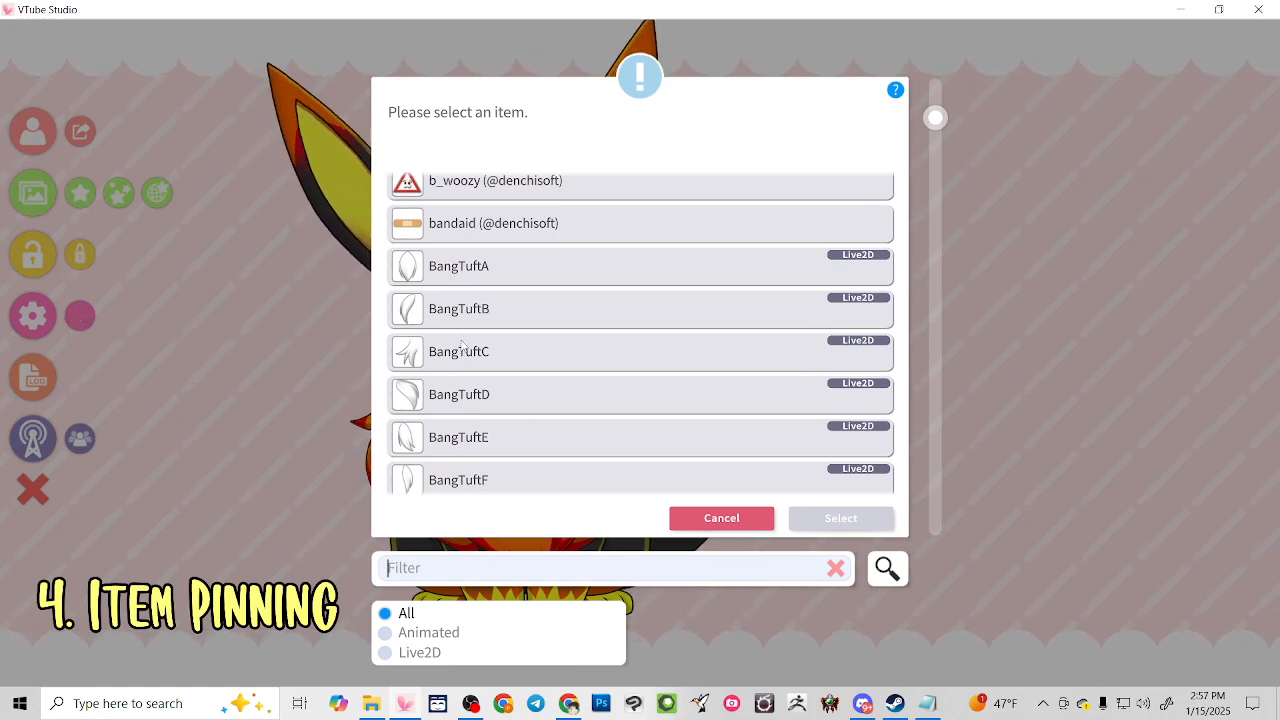
pyautogui.click(433, 281)
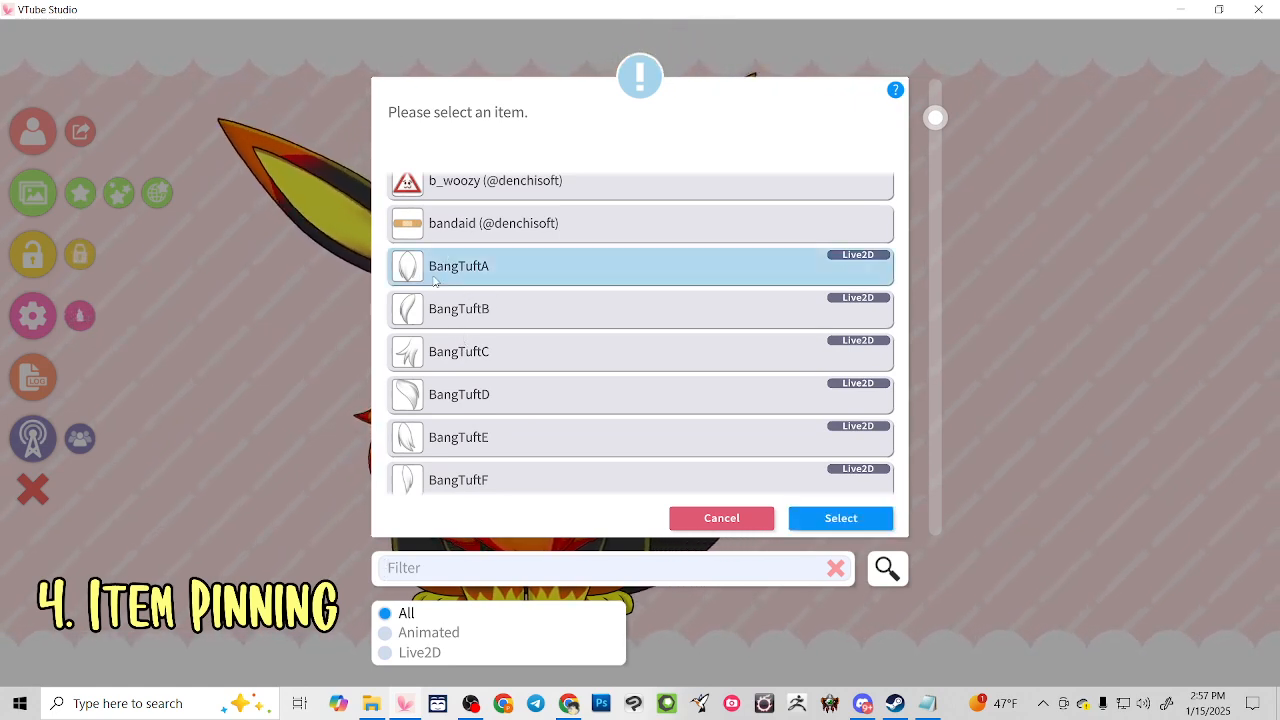
pyautogui.click(841, 518)
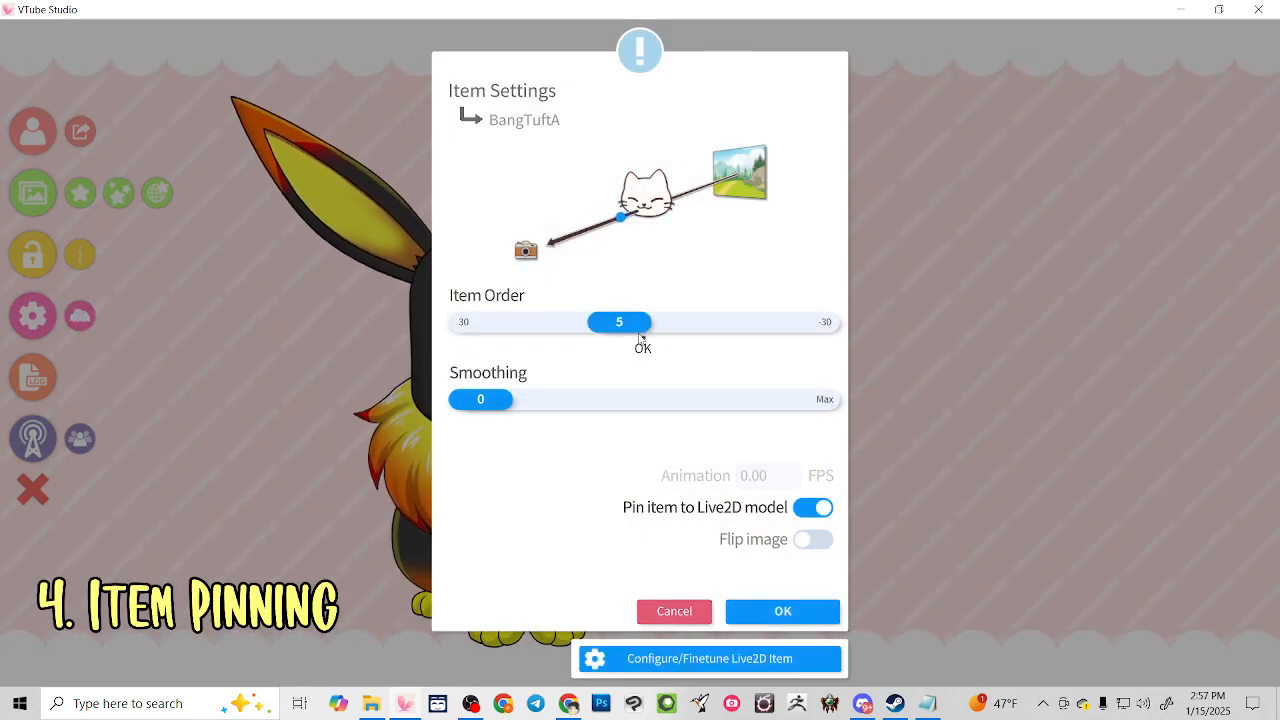
pyautogui.click(697, 659)
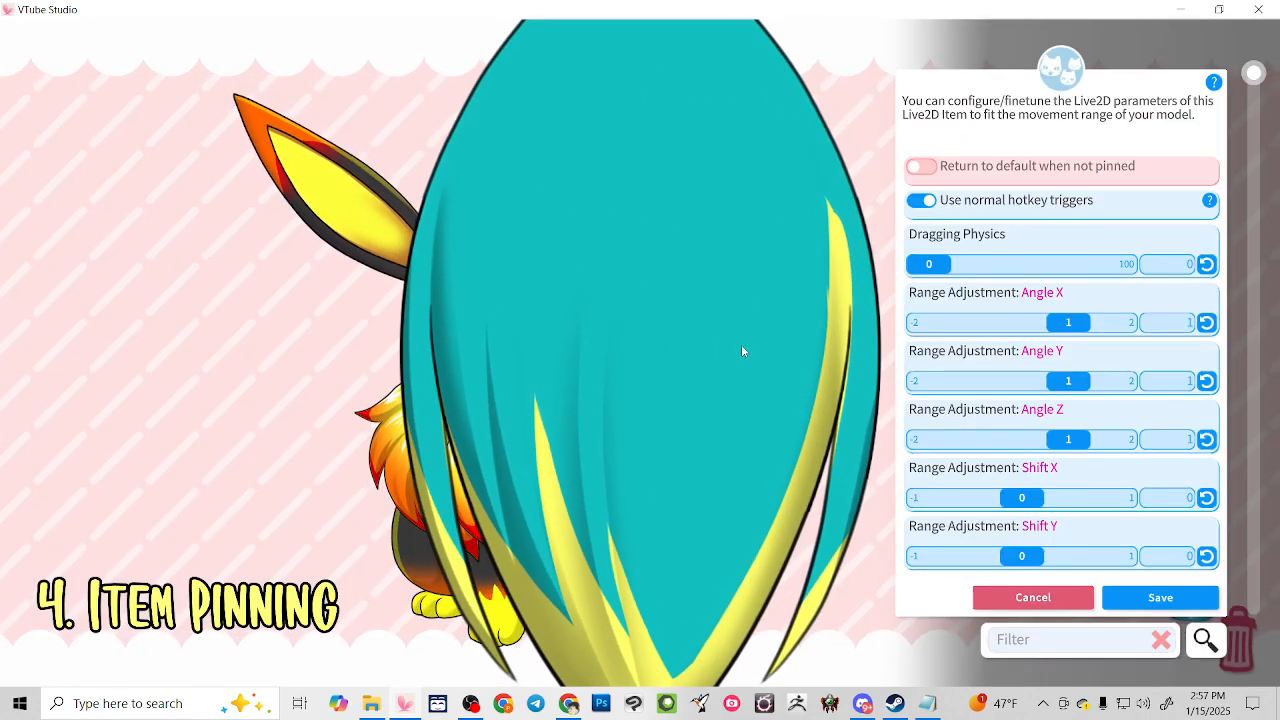
# Shrink the hair tuft, try it on and off the model, pin it to the forehead and save its configuration
pyautogui.scroll(-6, 722, 344)
pyautogui.moveTo(640, 288); pyautogui.dragTo(509, 237)
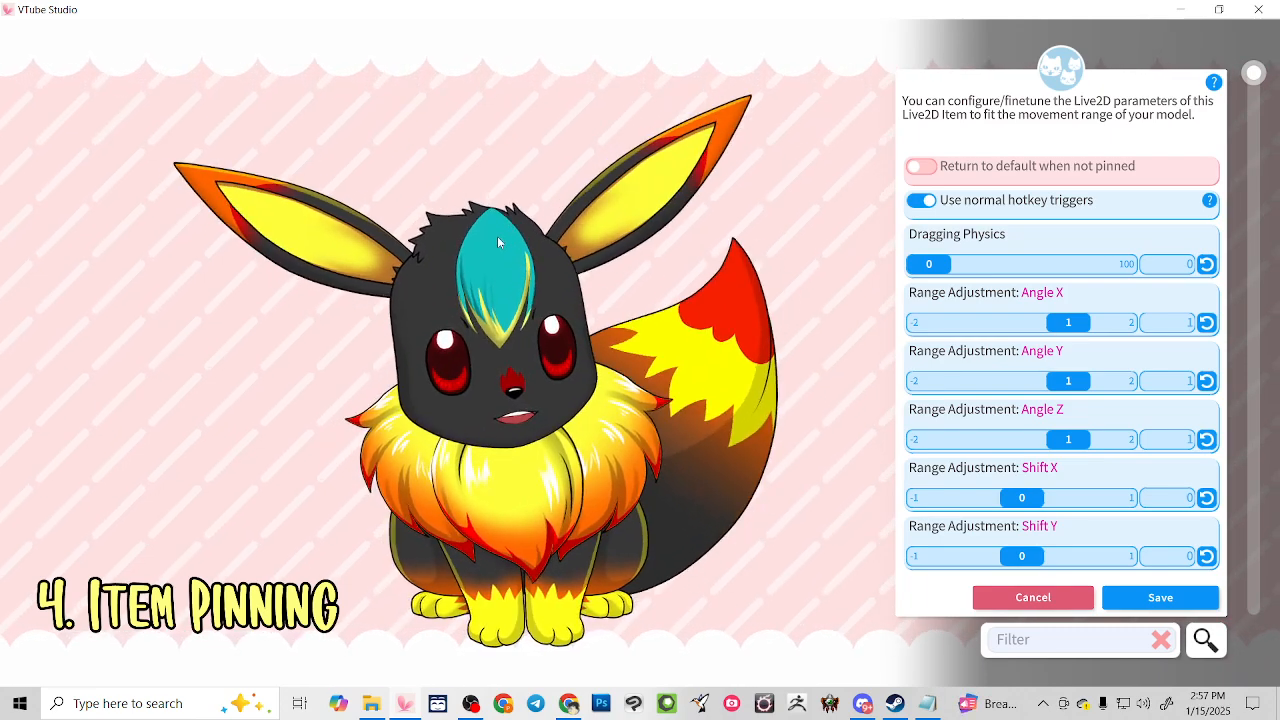
pyautogui.moveTo(505, 215); pyautogui.dragTo(252, 405)
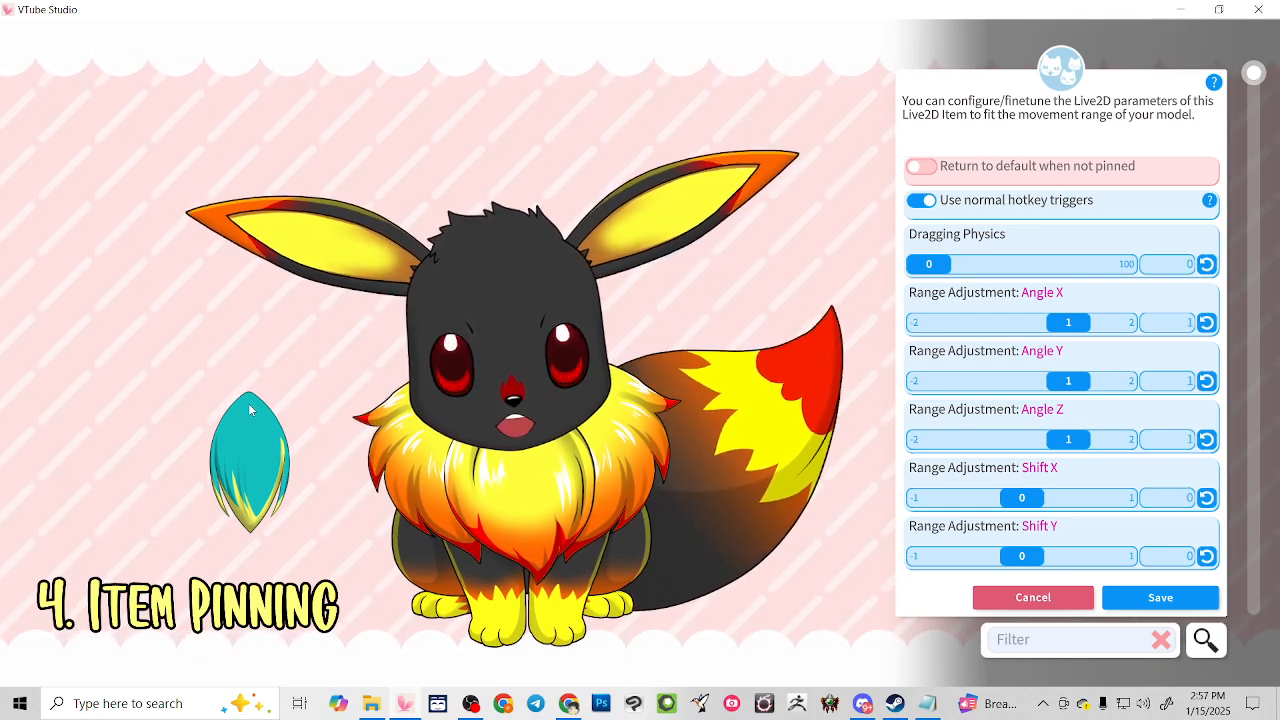
pyautogui.moveTo(250, 410); pyautogui.dragTo(527, 239)
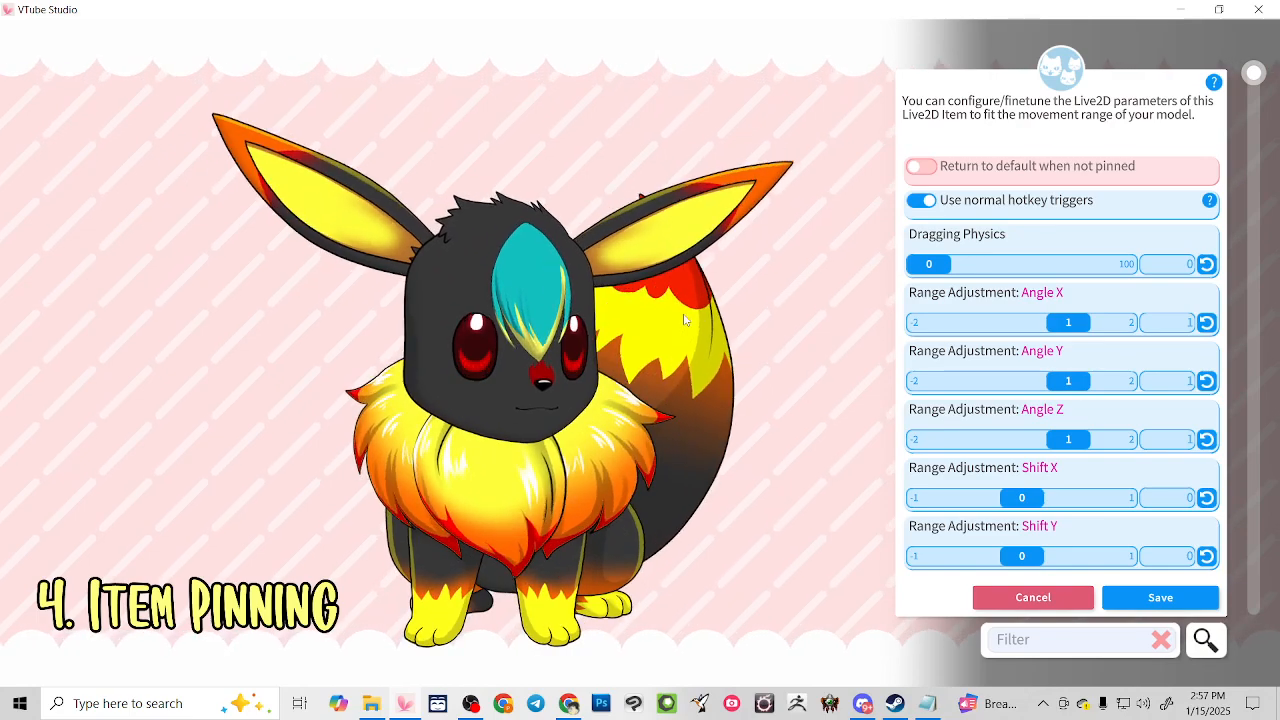
pyautogui.click(1159, 598)
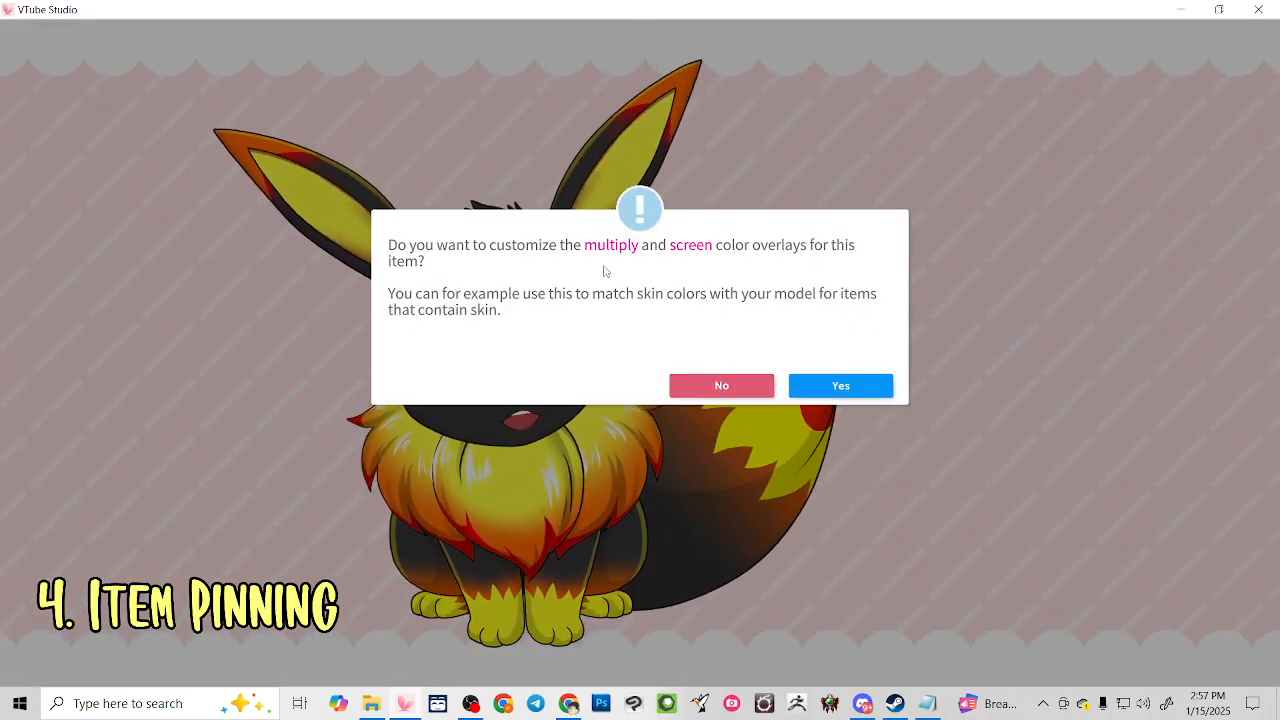
# Customize the pinned tuft's color overlays by setting the BaseColor multiply color to #C11212
pyautogui.click(867, 386)
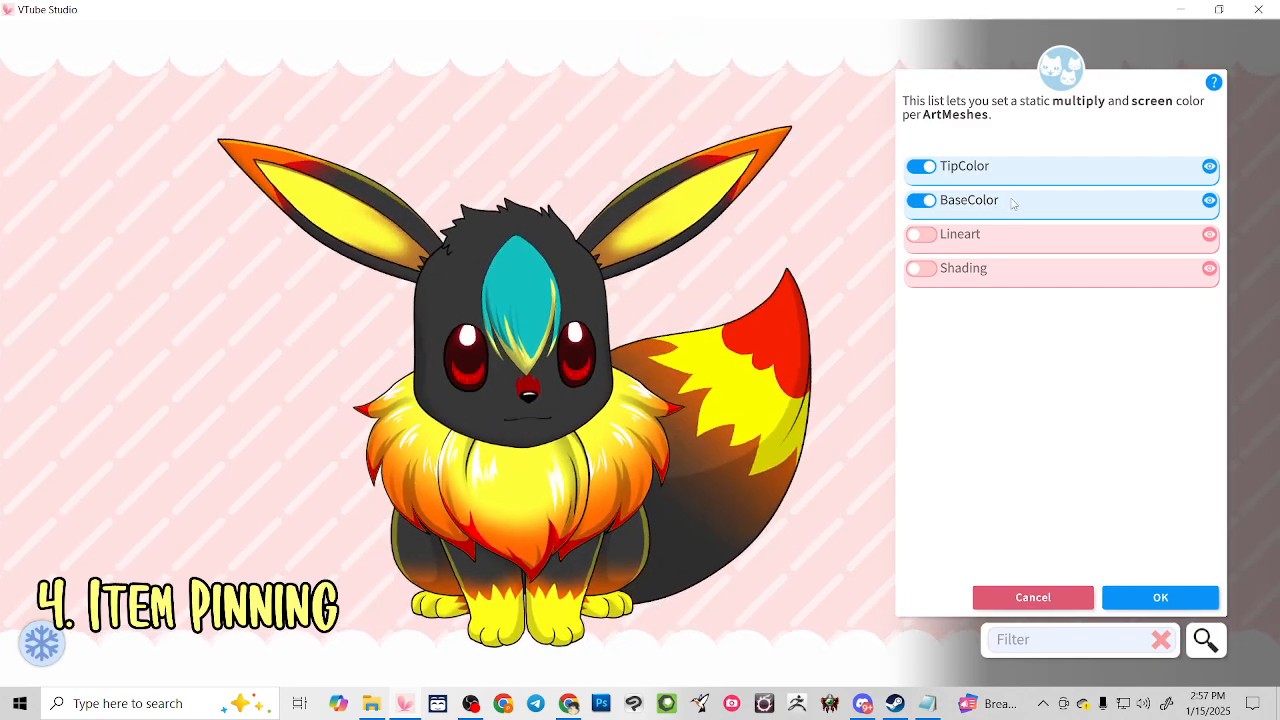
pyautogui.click(1014, 203)
pyautogui.moveTo(1171, 302); pyautogui.dragTo(1178, 374)
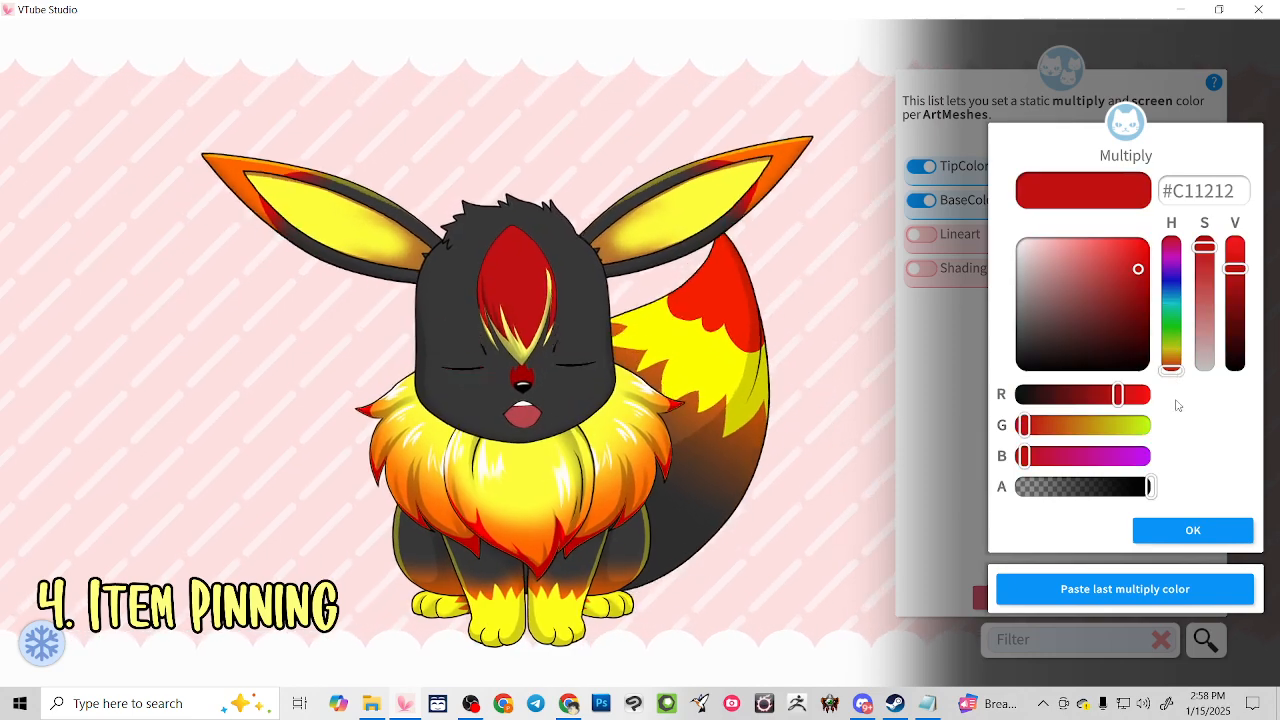
pyautogui.click(1193, 531)
pyautogui.click(1165, 597)
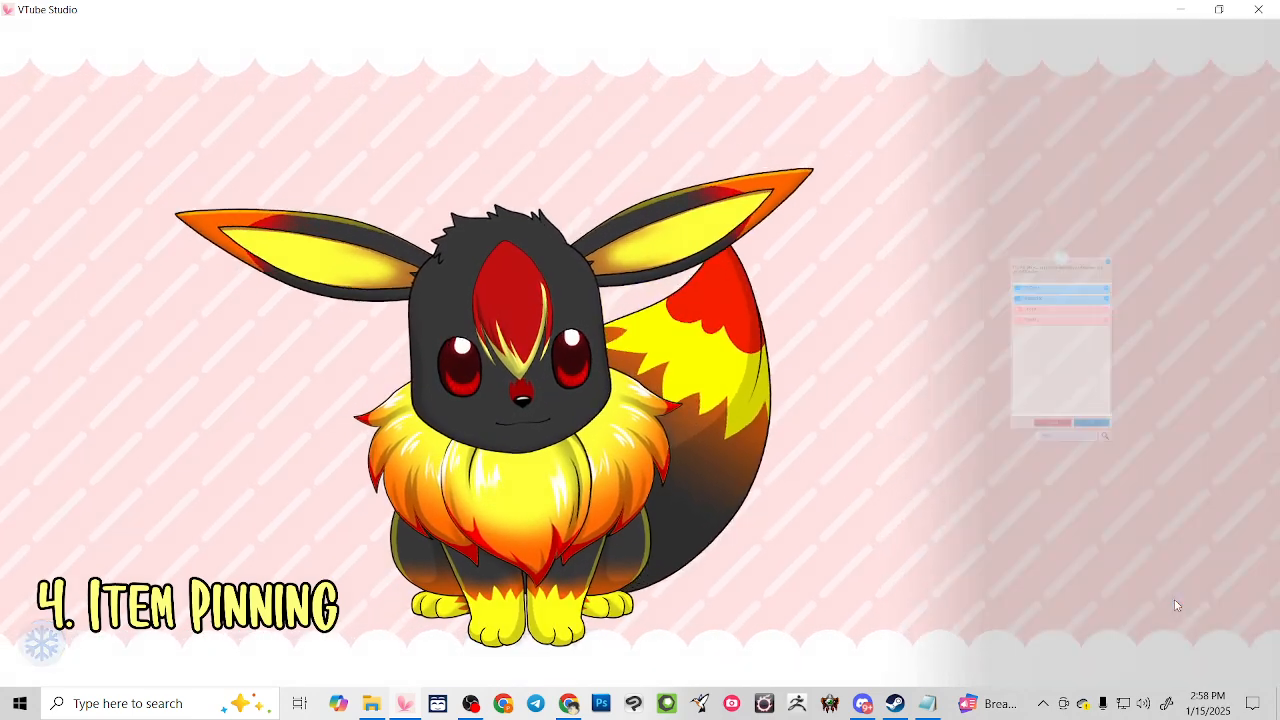
pyautogui.doubleClick(1128, 309)
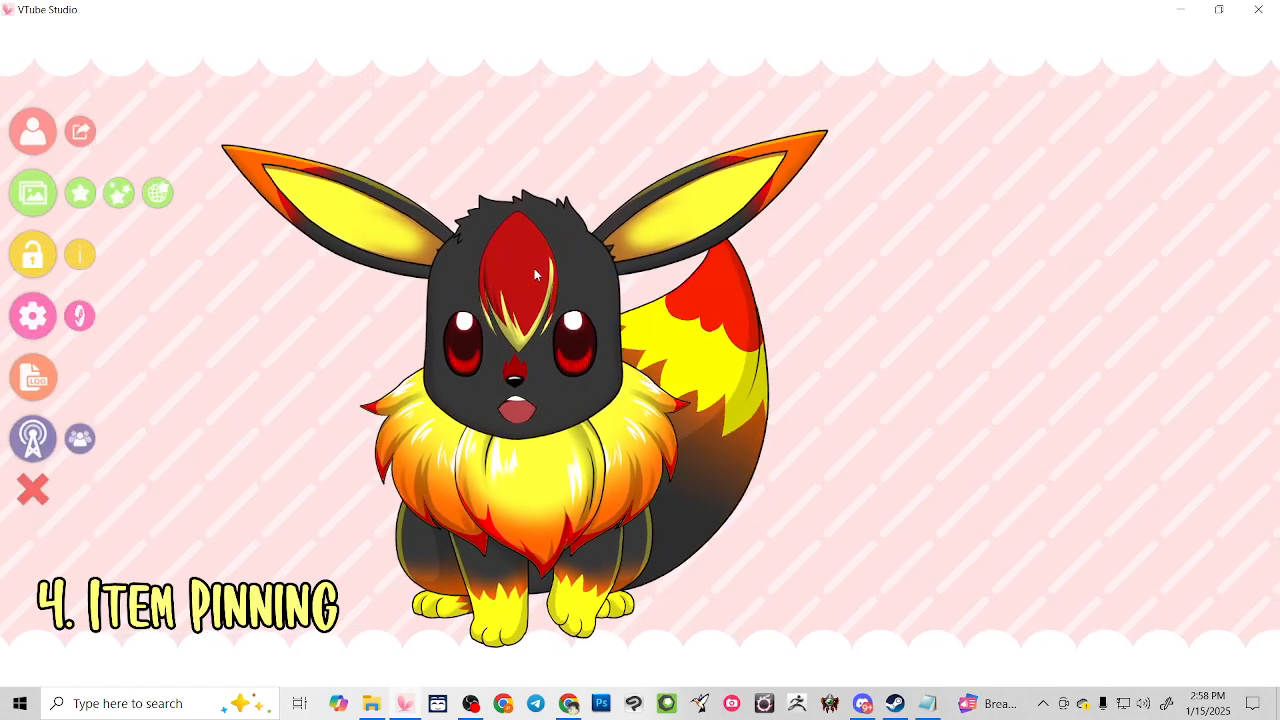
# Add the BangTuftD item, place it beside the first tuft on the model's forehead and save its configuration
pyautogui.click(80, 194)
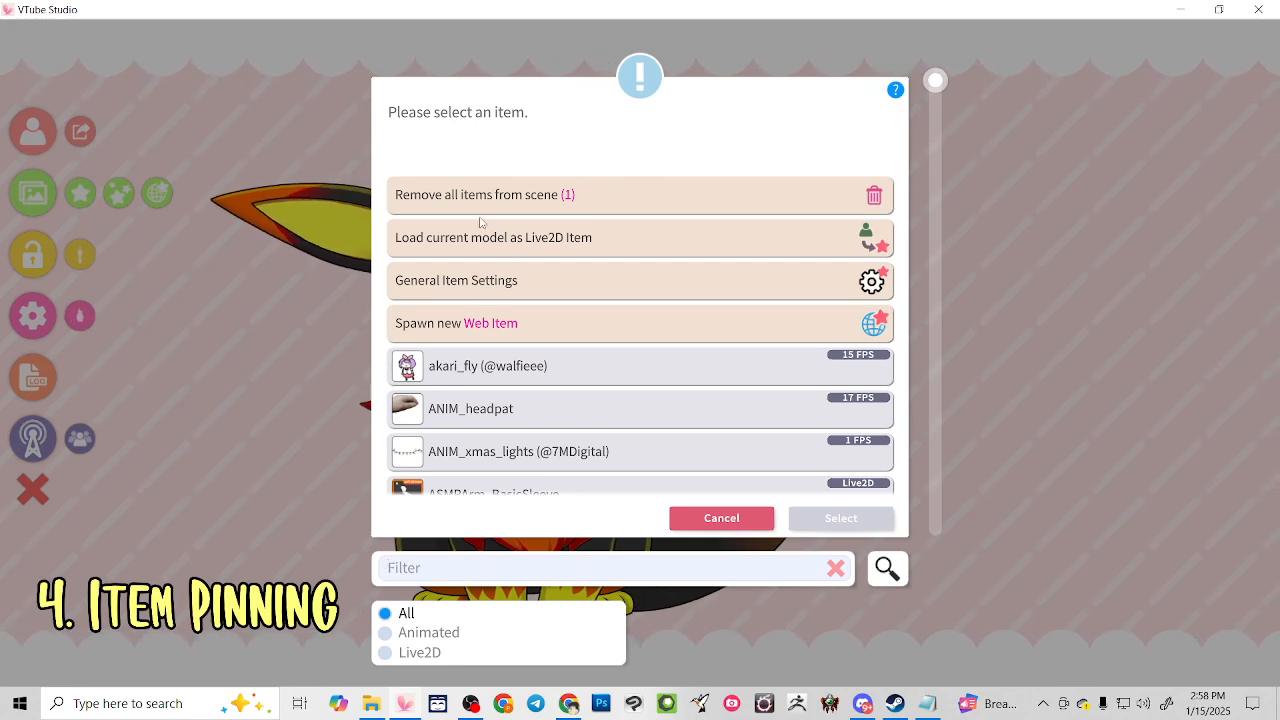
pyautogui.scroll(-10, 498, 251)
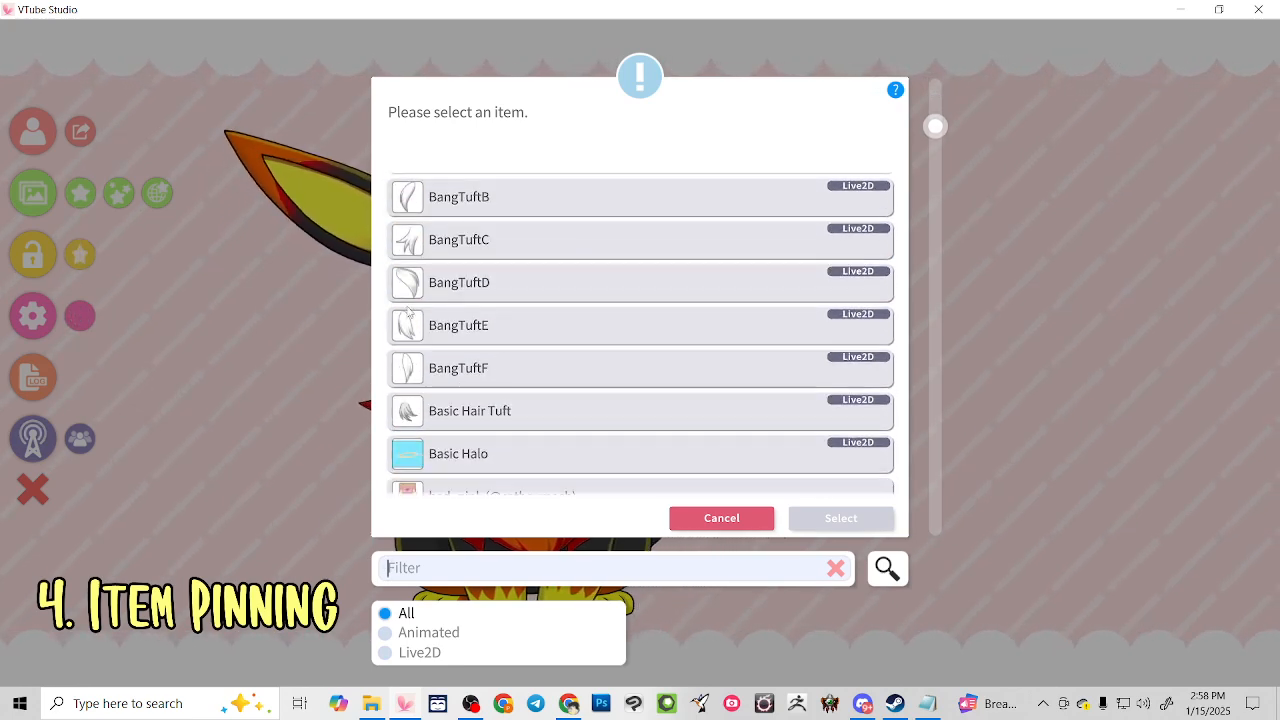
pyautogui.click(412, 288)
pyautogui.click(855, 517)
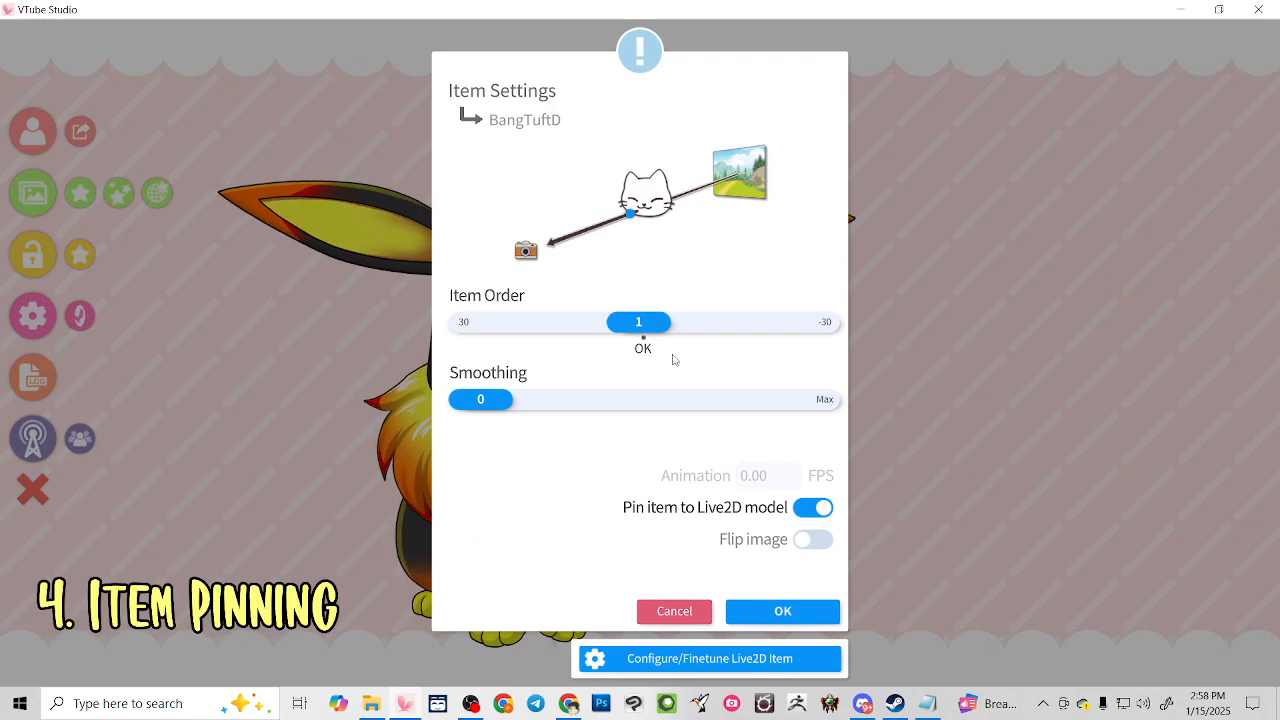
pyautogui.click(748, 659)
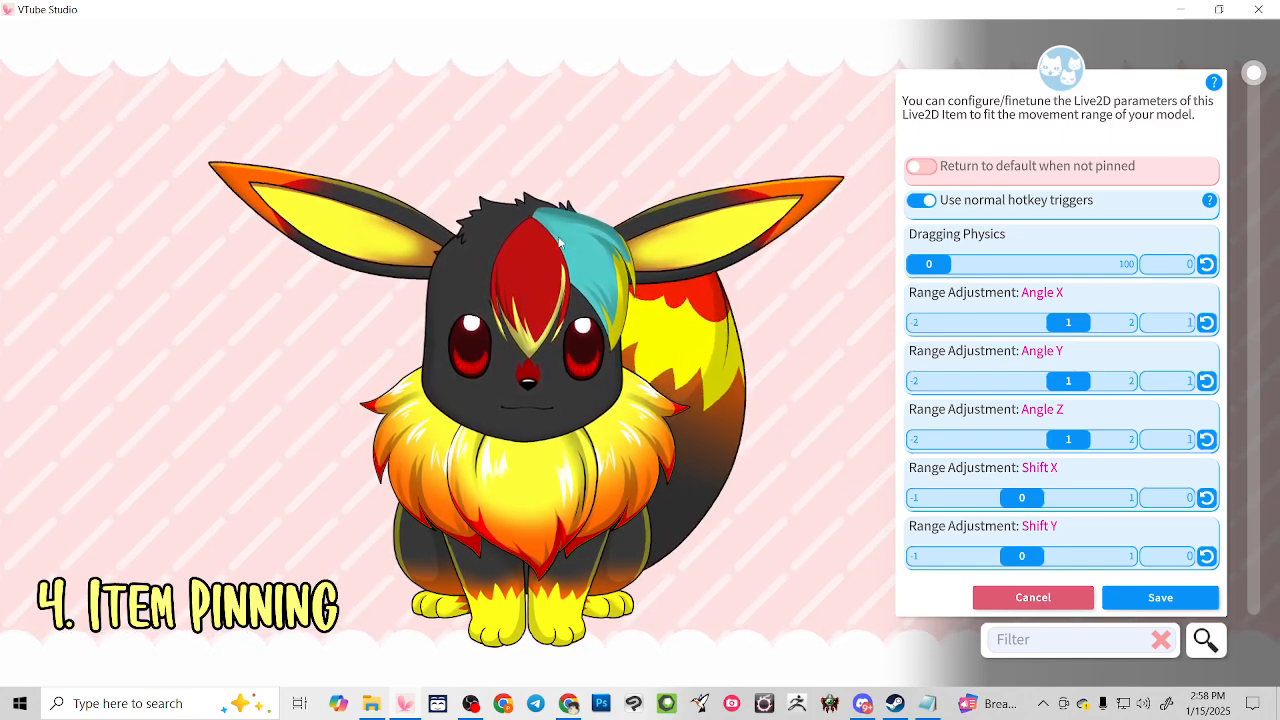
pyautogui.click(1160, 598)
# Set the second tuft's BaseColor multiply color to #B90000 and apply its color overlays
pyautogui.click(841, 386)
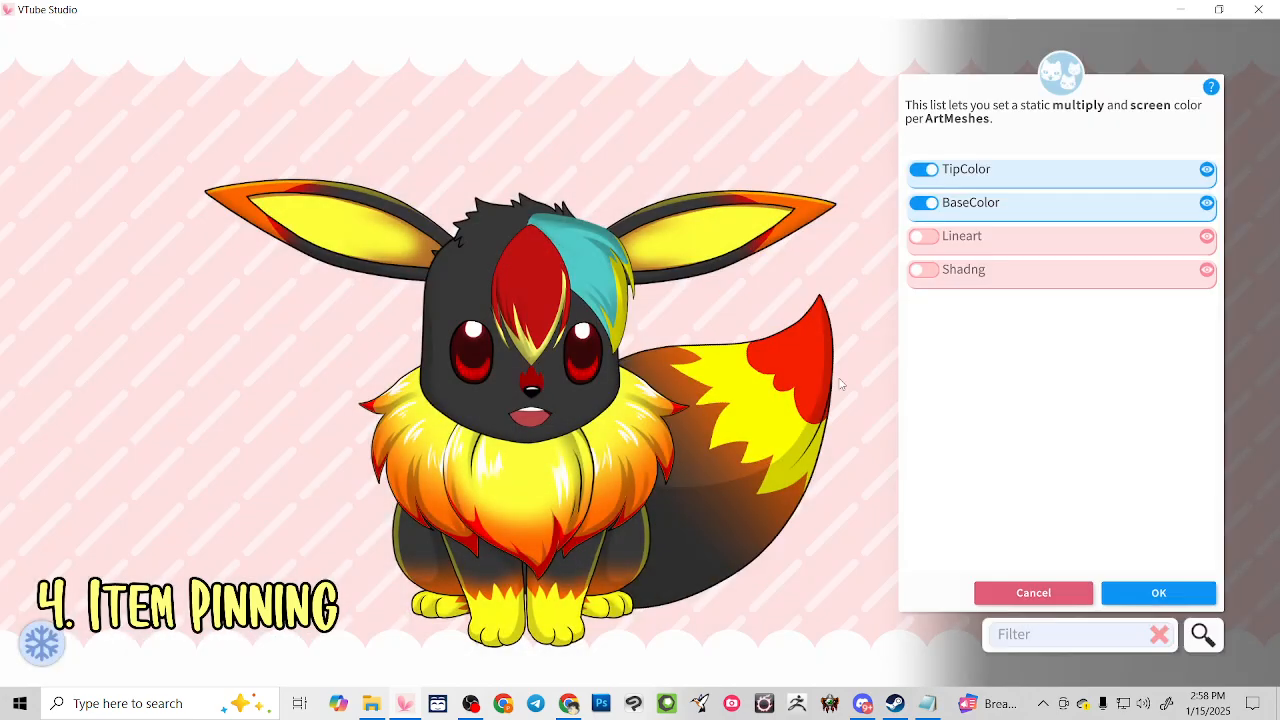
pyautogui.click(985, 201)
pyautogui.moveTo(1171, 303); pyautogui.dragTo(1171, 234)
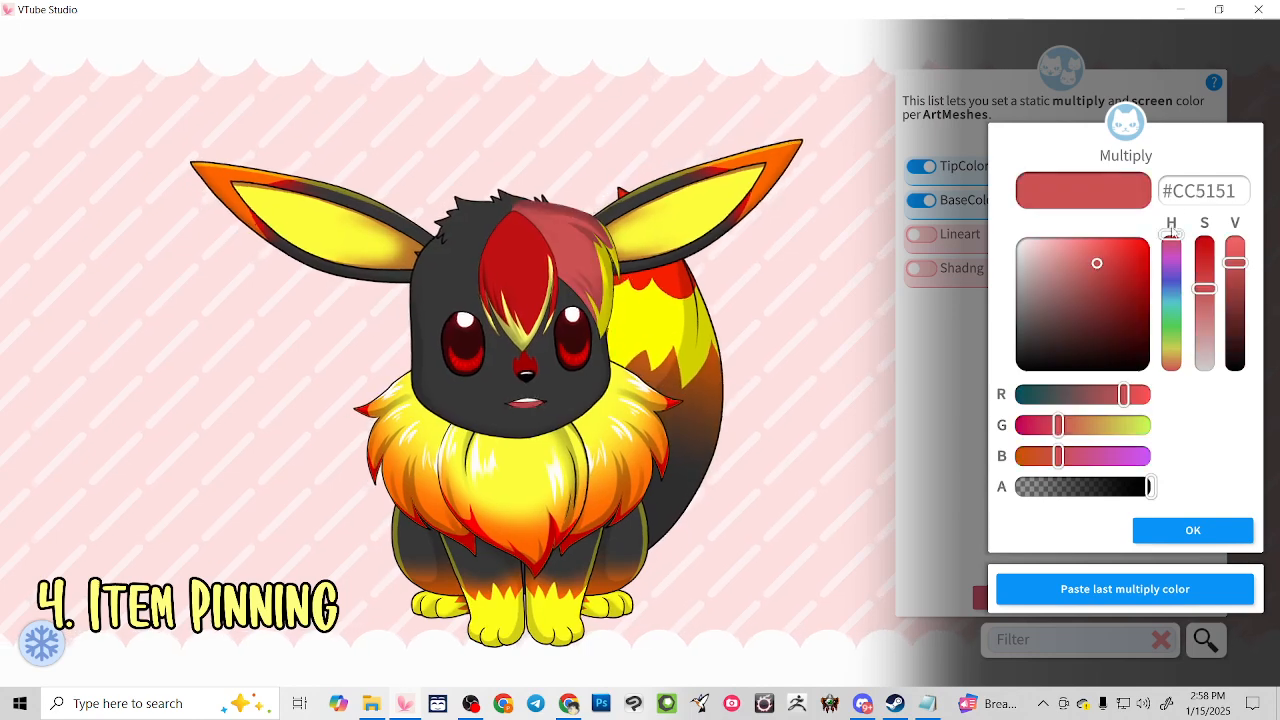
pyautogui.moveTo(1126, 395); pyautogui.dragTo(1153, 394)
pyautogui.moveTo(1085, 323); pyautogui.dragTo(1183, 277)
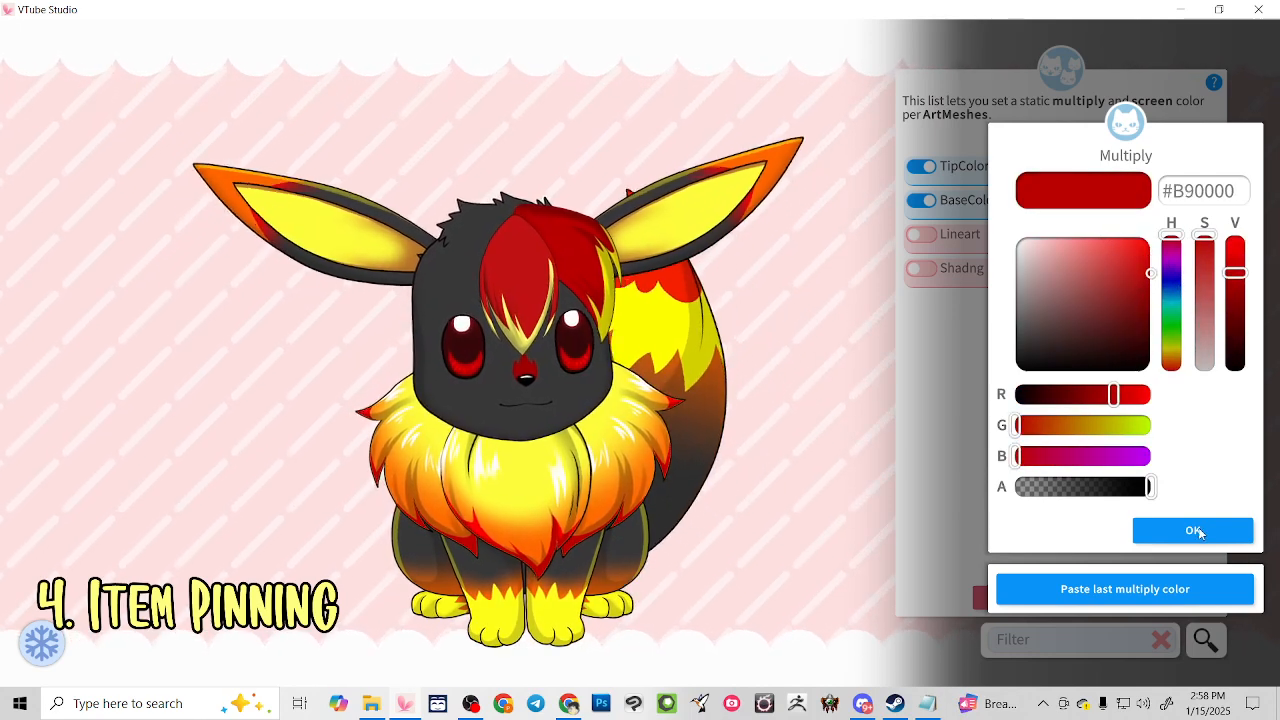
pyautogui.click(1166, 528)
pyautogui.click(1145, 491)
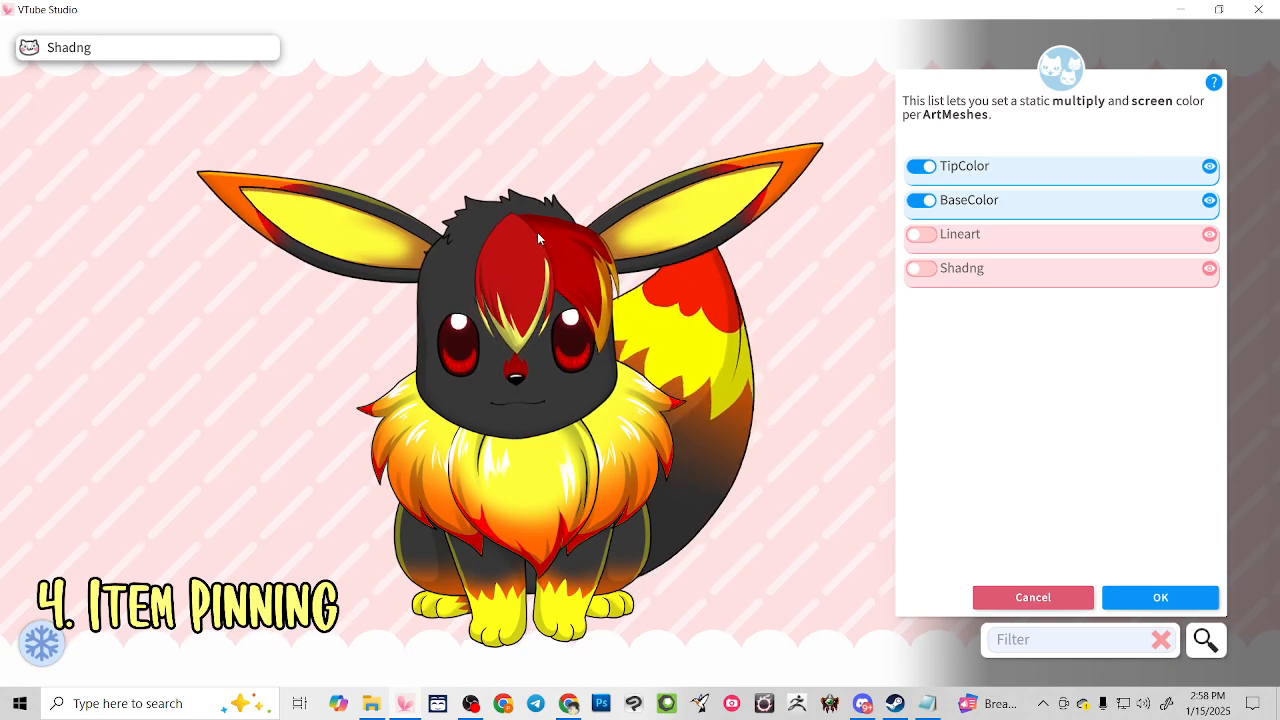
pyautogui.click(533, 235)
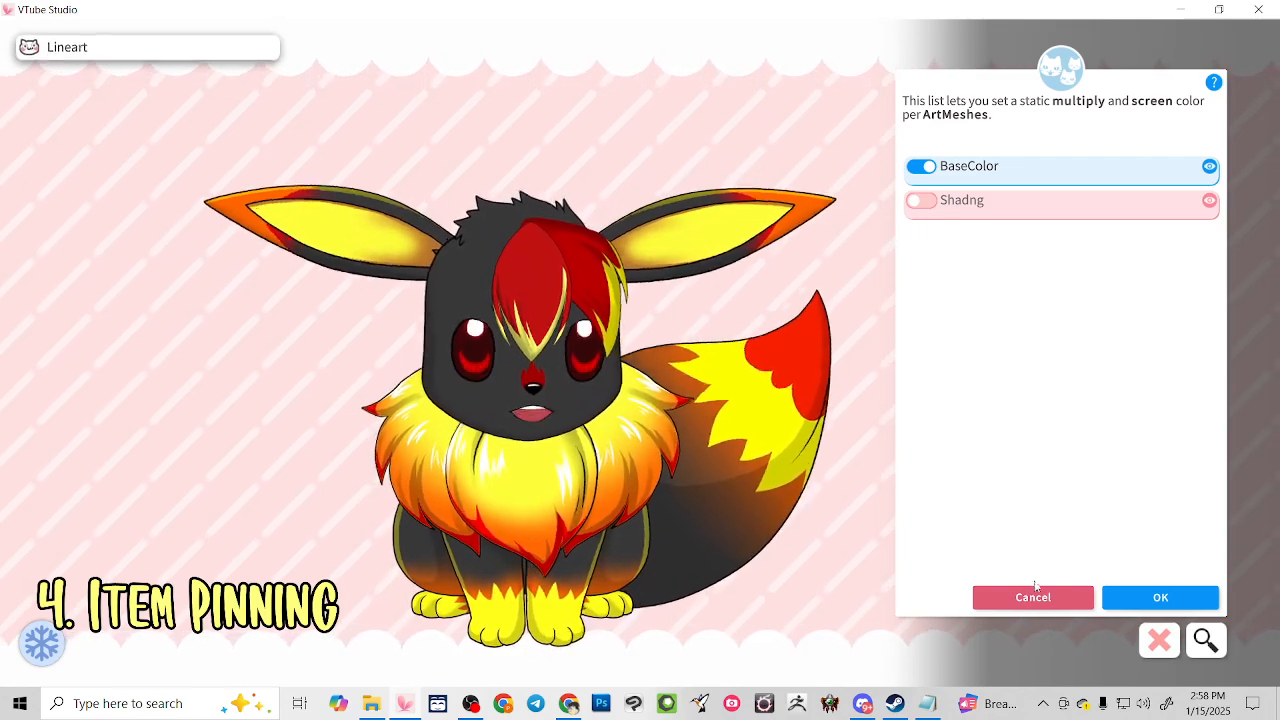
pyautogui.click(1177, 603)
# Remove both pinned hair tufts from the scene by discarding them in the trash
pyautogui.moveTo(535, 273); pyautogui.dragTo(1231, 647)
pyautogui.moveTo(569, 274); pyautogui.dragTo(1238, 644)
pyautogui.doubleClick(913, 351)
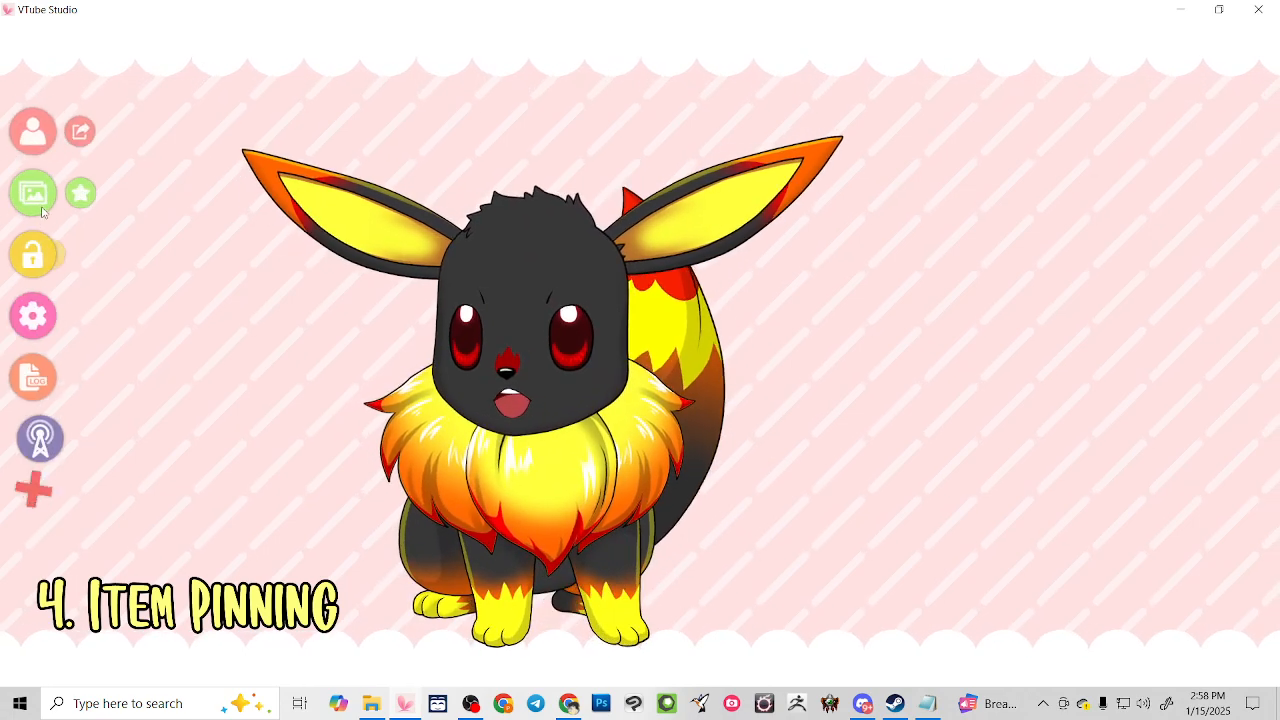
# Browse the item library to review the available accessories, hair tufts, clothing and glasses
pyautogui.click(37, 194)
pyautogui.scroll(-1, 590, 336)
pyautogui.scroll(2, 592, 338)
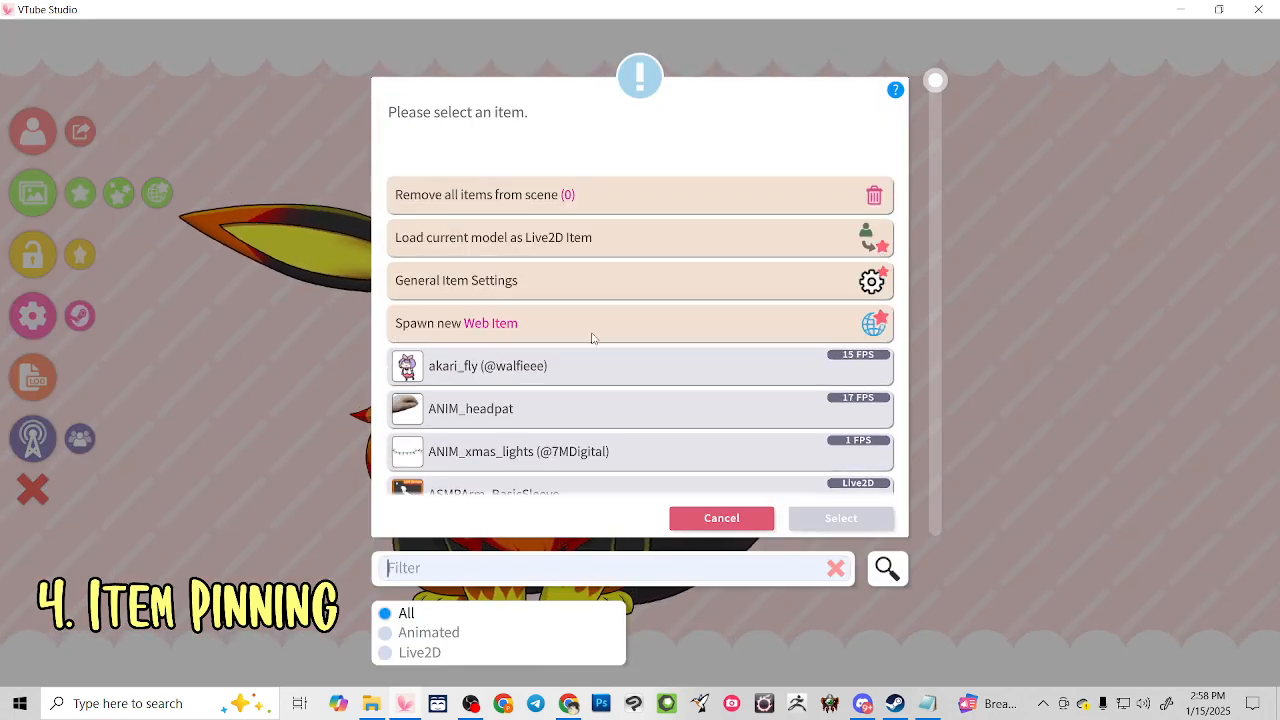
pyautogui.scroll(-5, 520, 337)
pyautogui.scroll(-5, 492, 337)
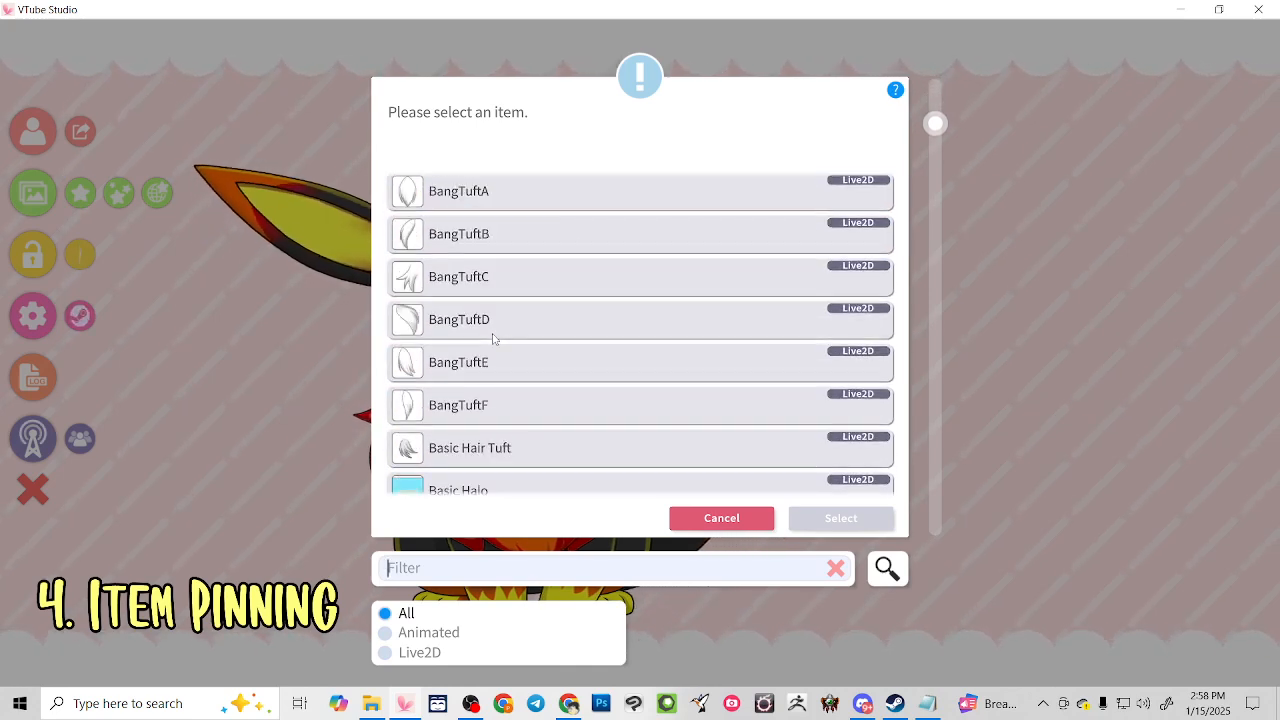
pyautogui.scroll(-5, 440, 452)
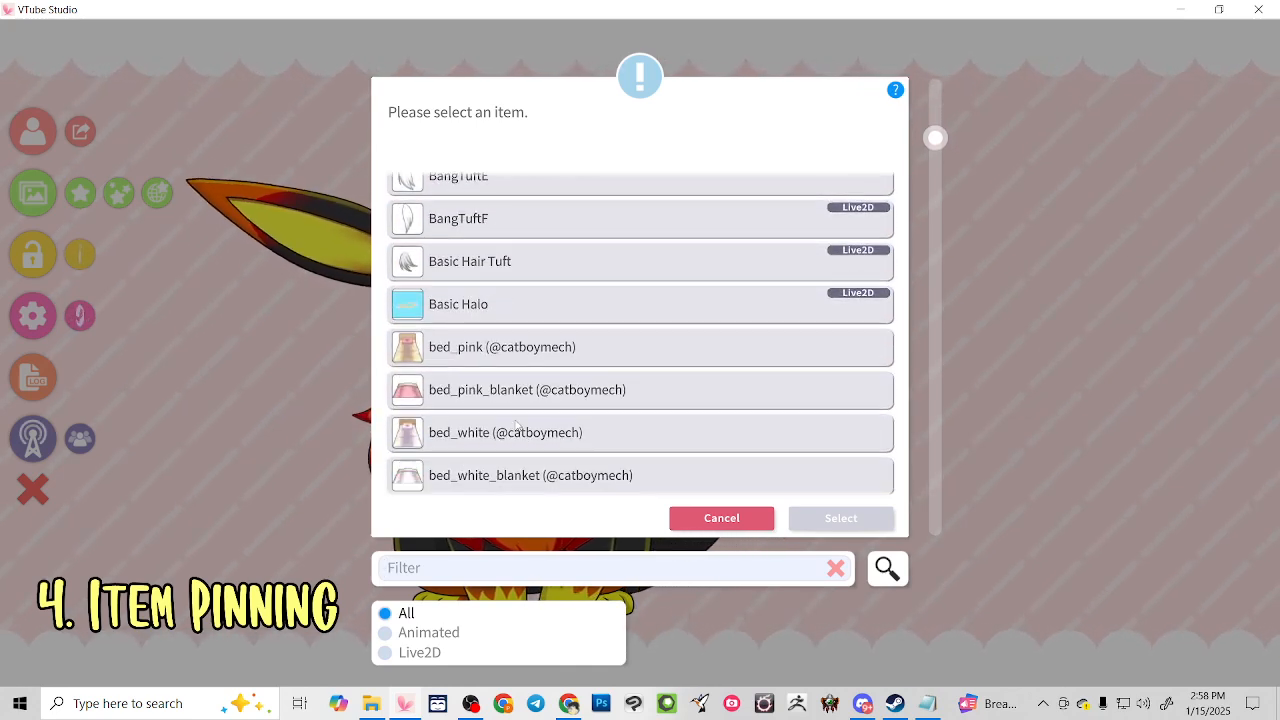
pyautogui.scroll(-4, 517, 425)
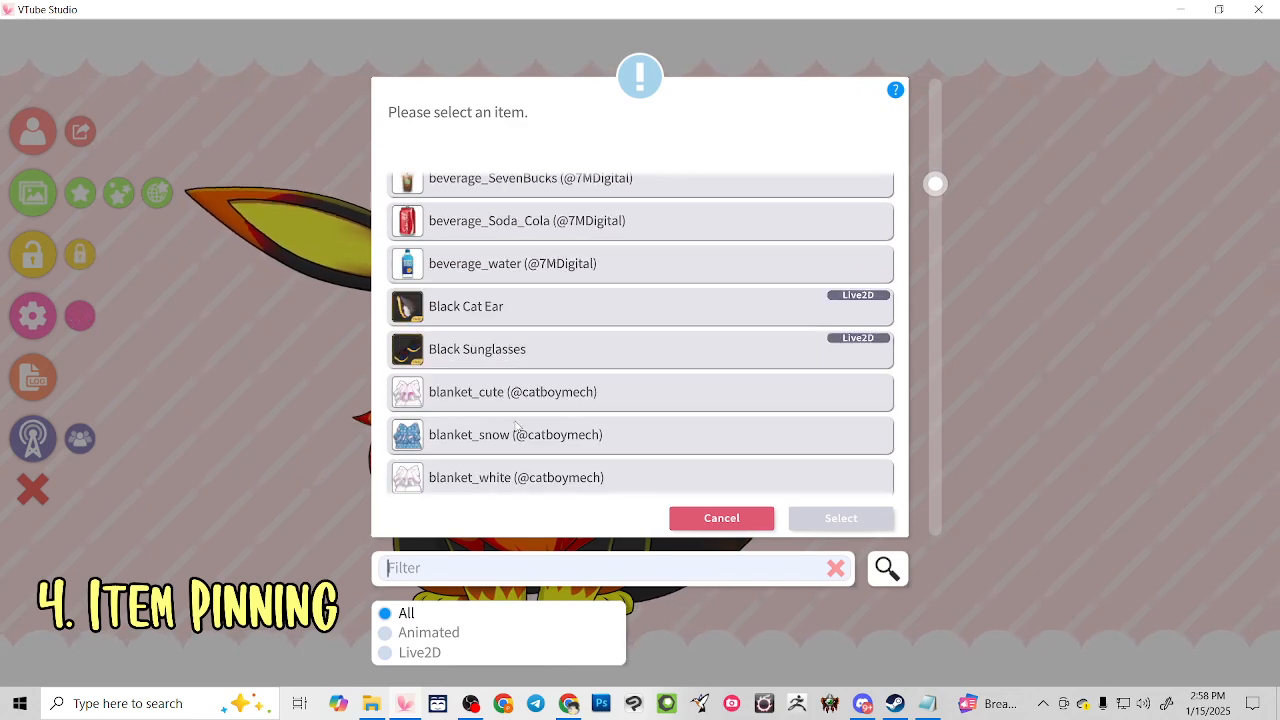
pyautogui.scroll(-4, 516, 425)
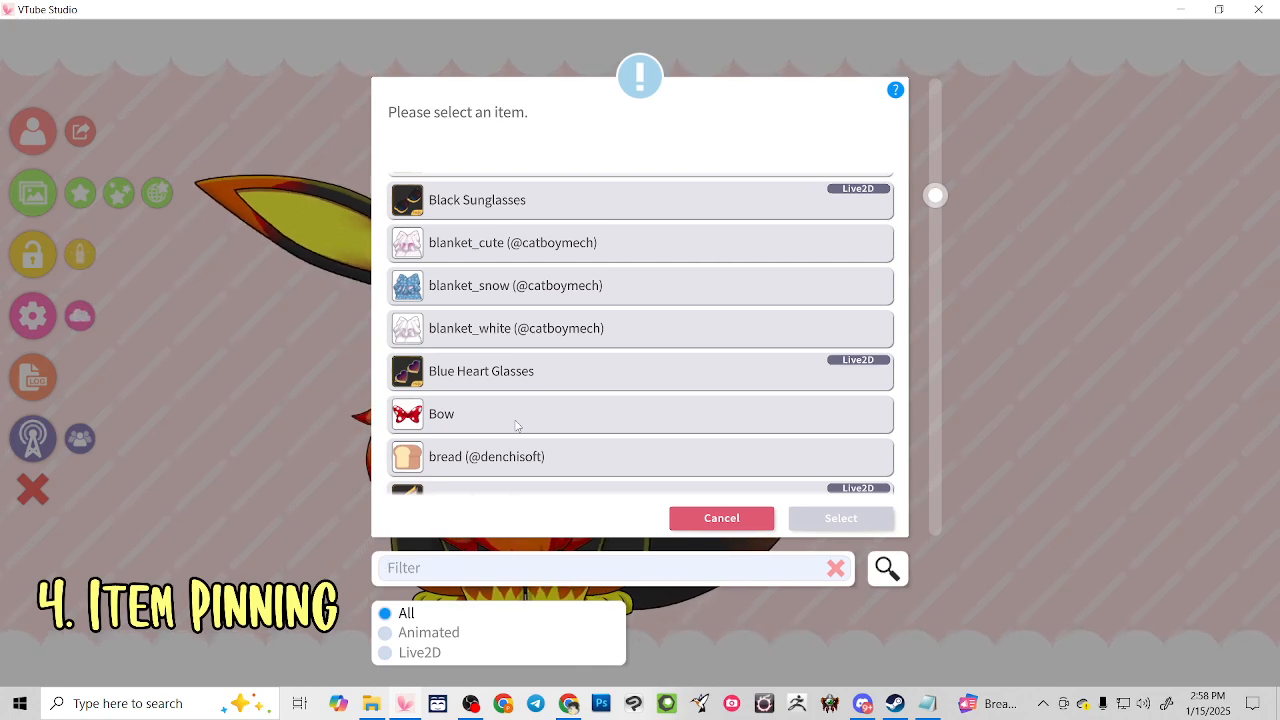
pyautogui.scroll(-1, 516, 425)
pyautogui.scroll(-2, 505, 425)
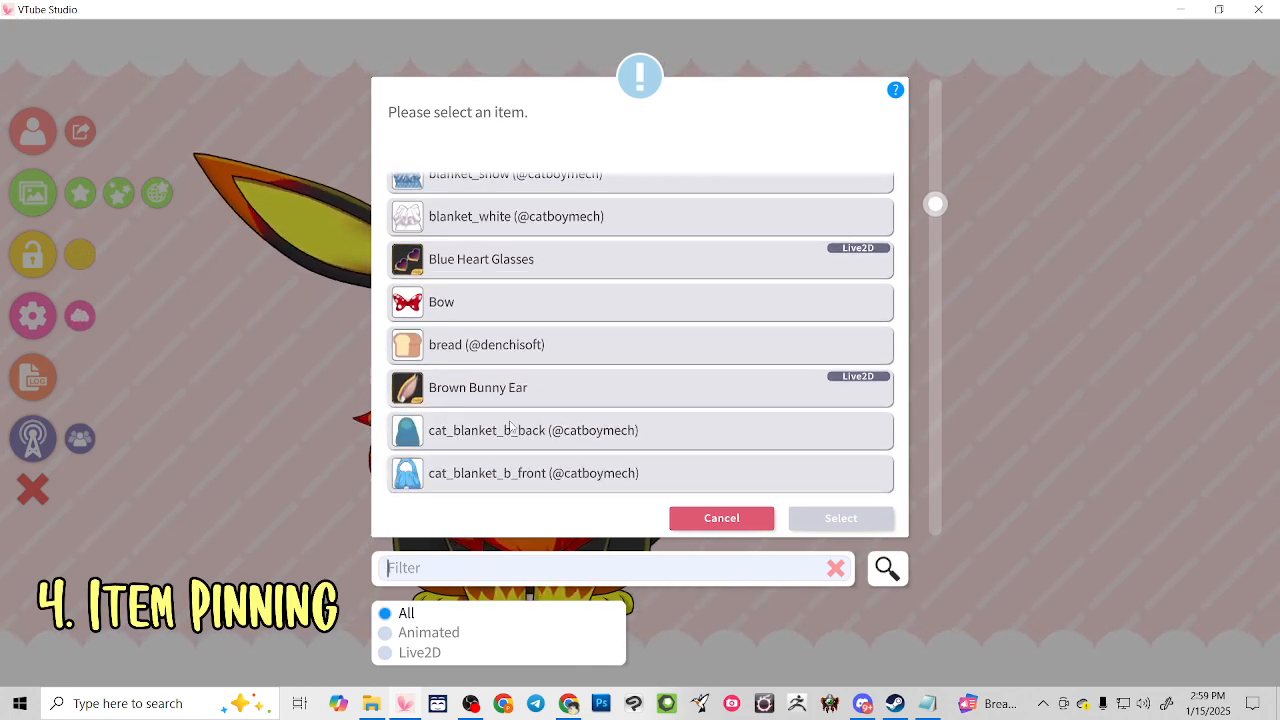
pyautogui.scroll(-5, 510, 427)
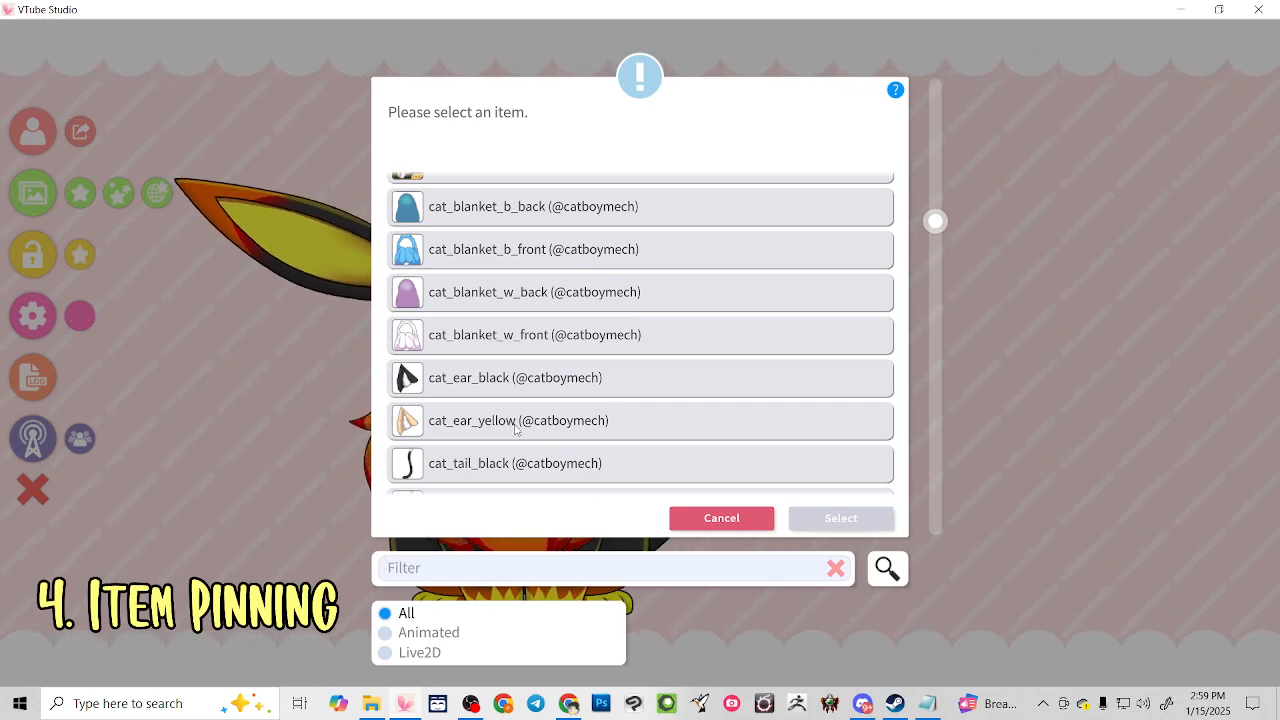
pyautogui.scroll(-3, 516, 428)
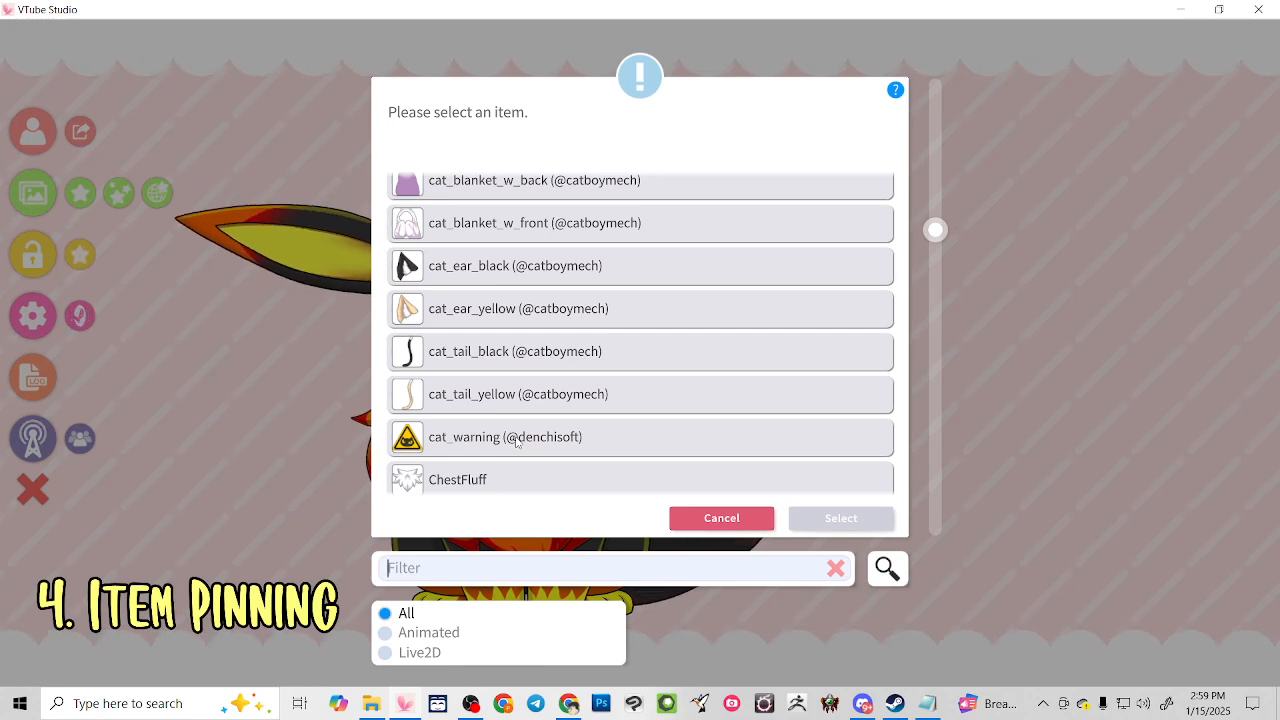
pyautogui.scroll(-8, 477, 454)
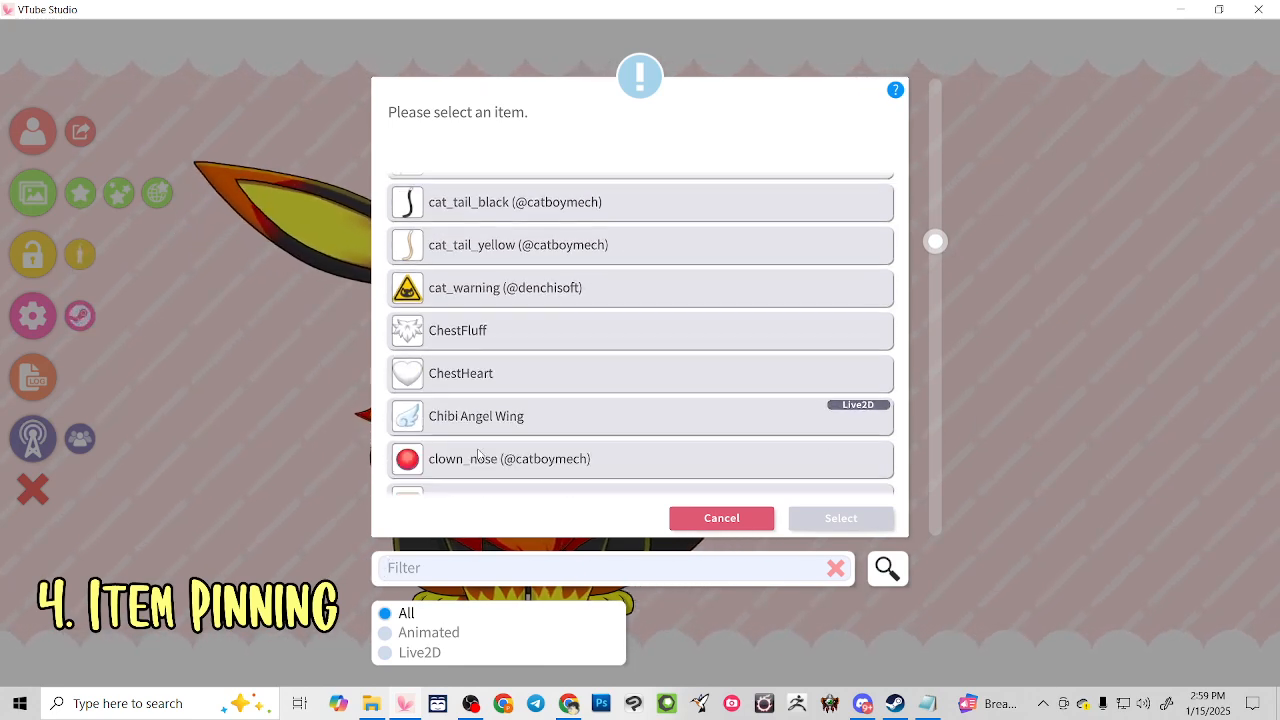
pyautogui.scroll(-4, 477, 454)
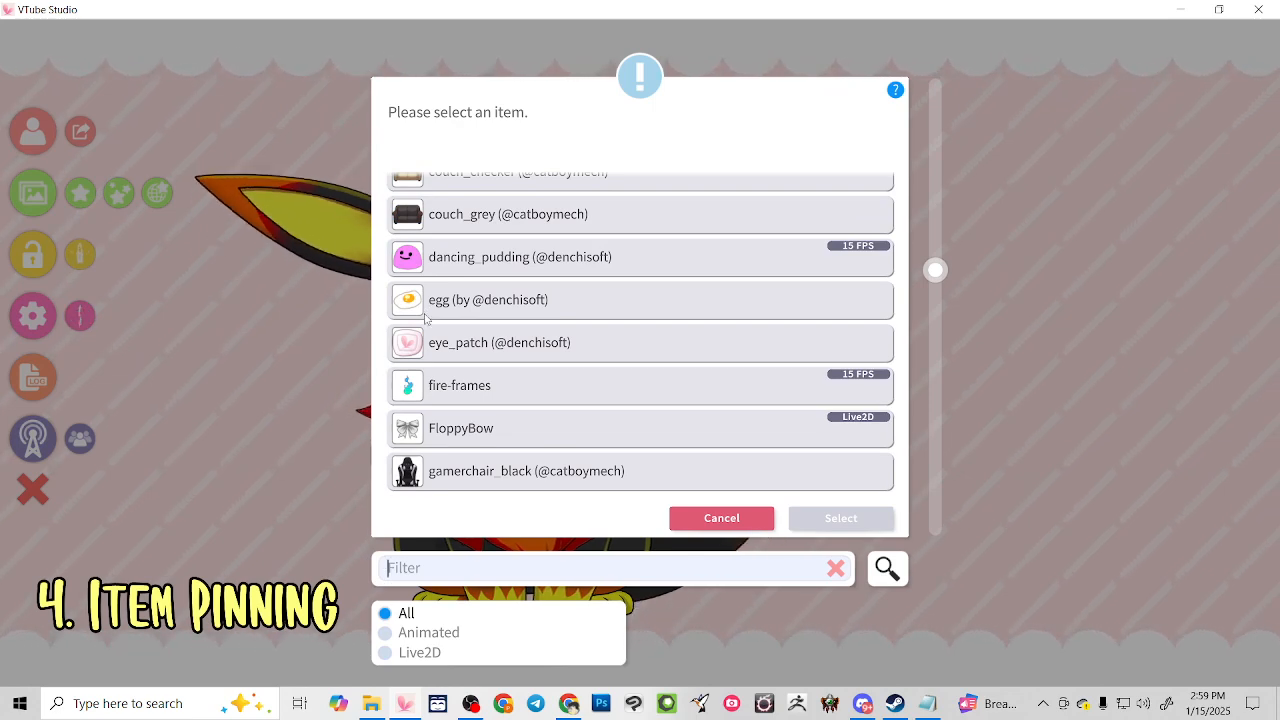
pyautogui.scroll(-11, 427, 320)
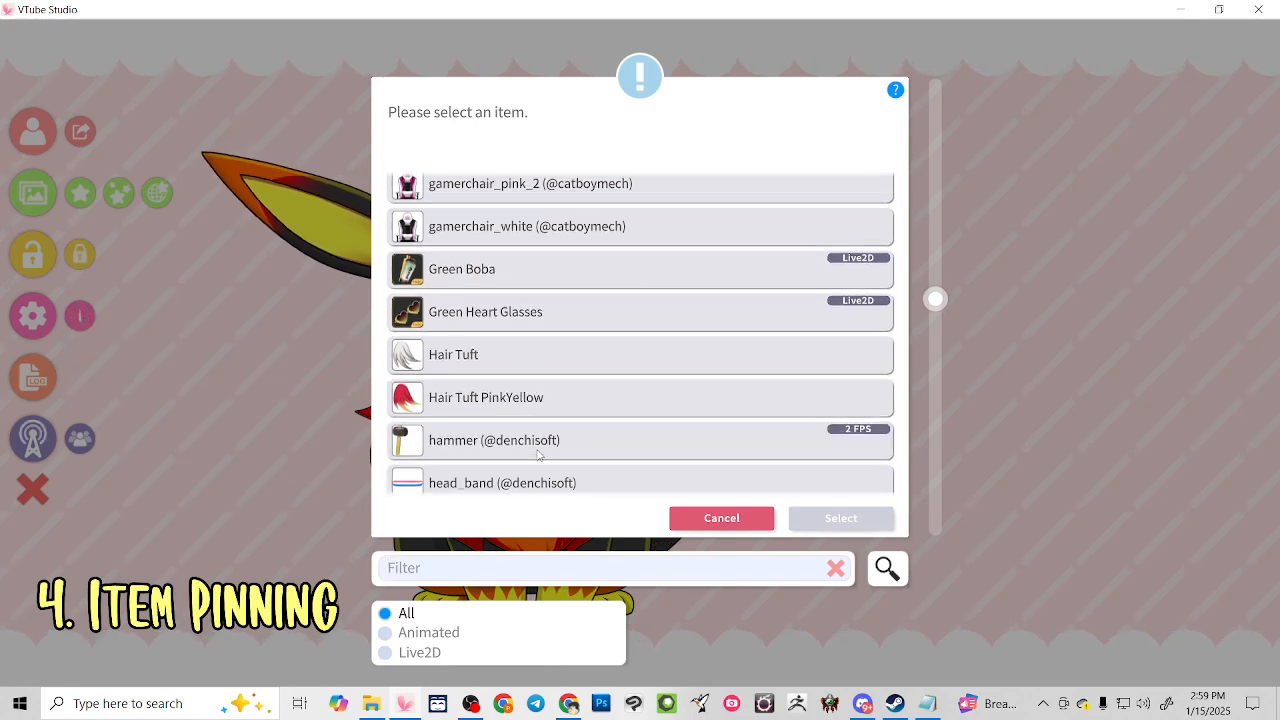
pyautogui.scroll(-15, 539, 455)
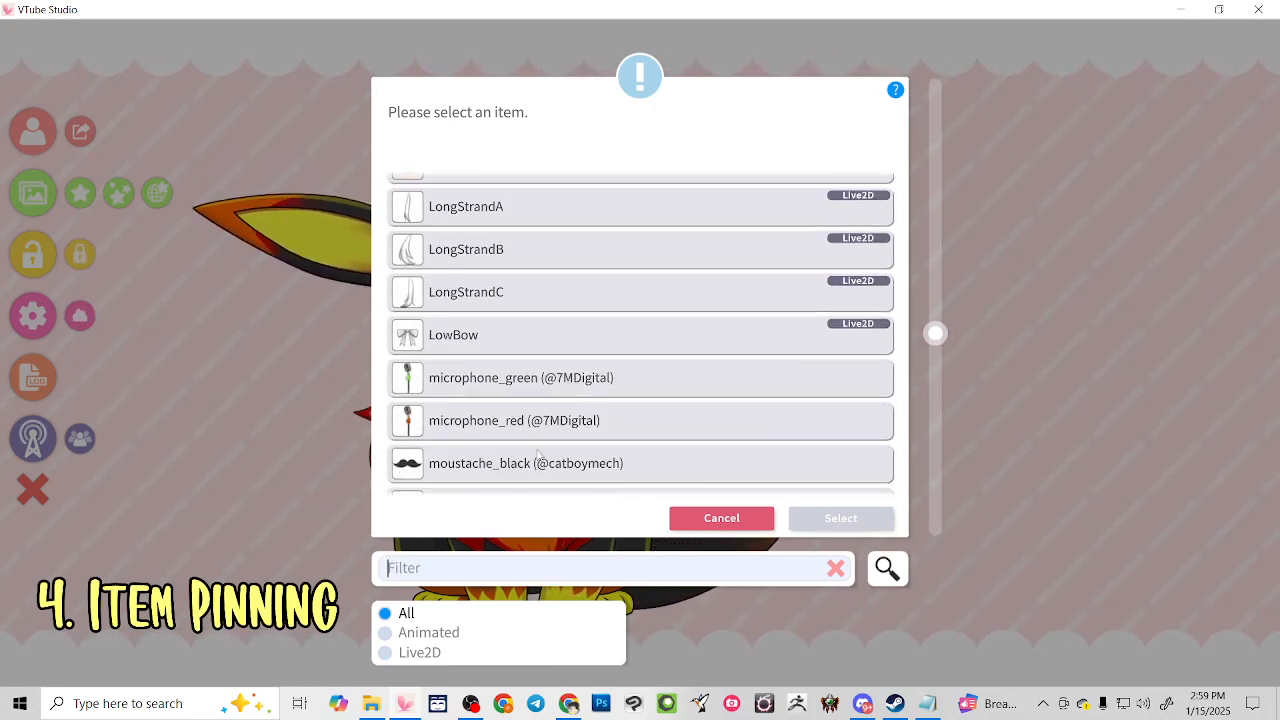
pyautogui.scroll(-6, 538, 455)
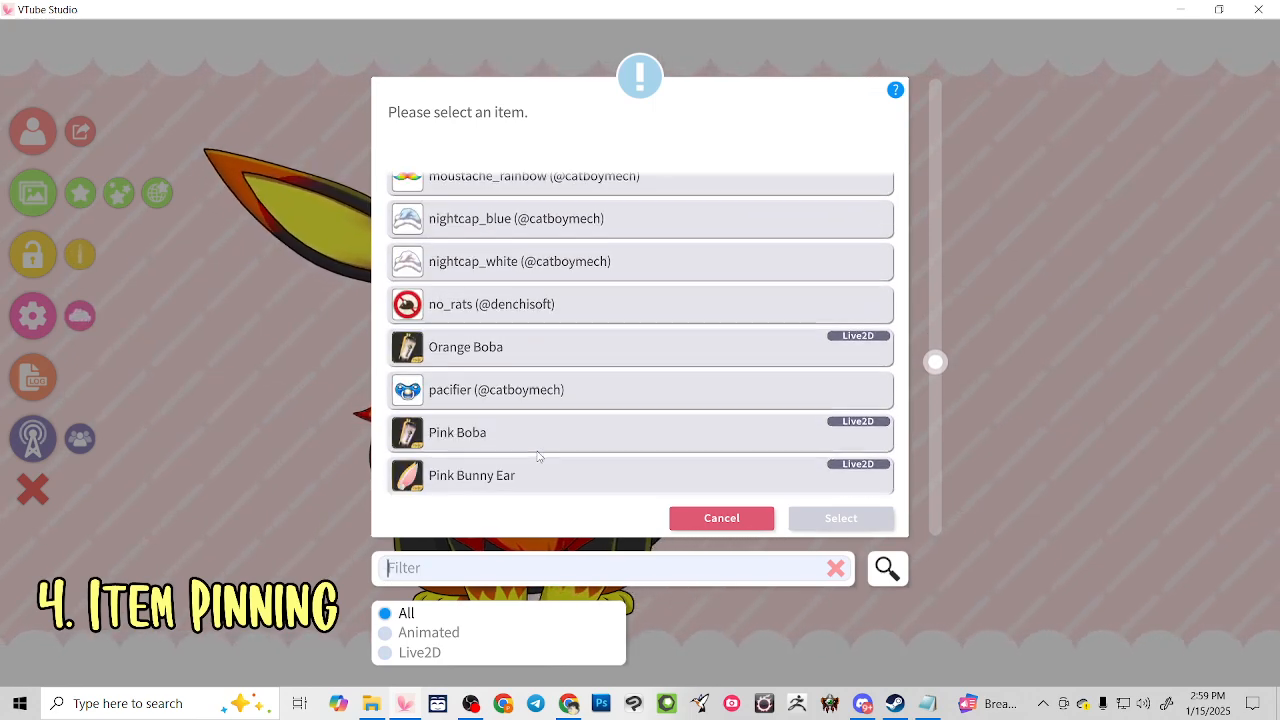
pyautogui.scroll(-6, 538, 456)
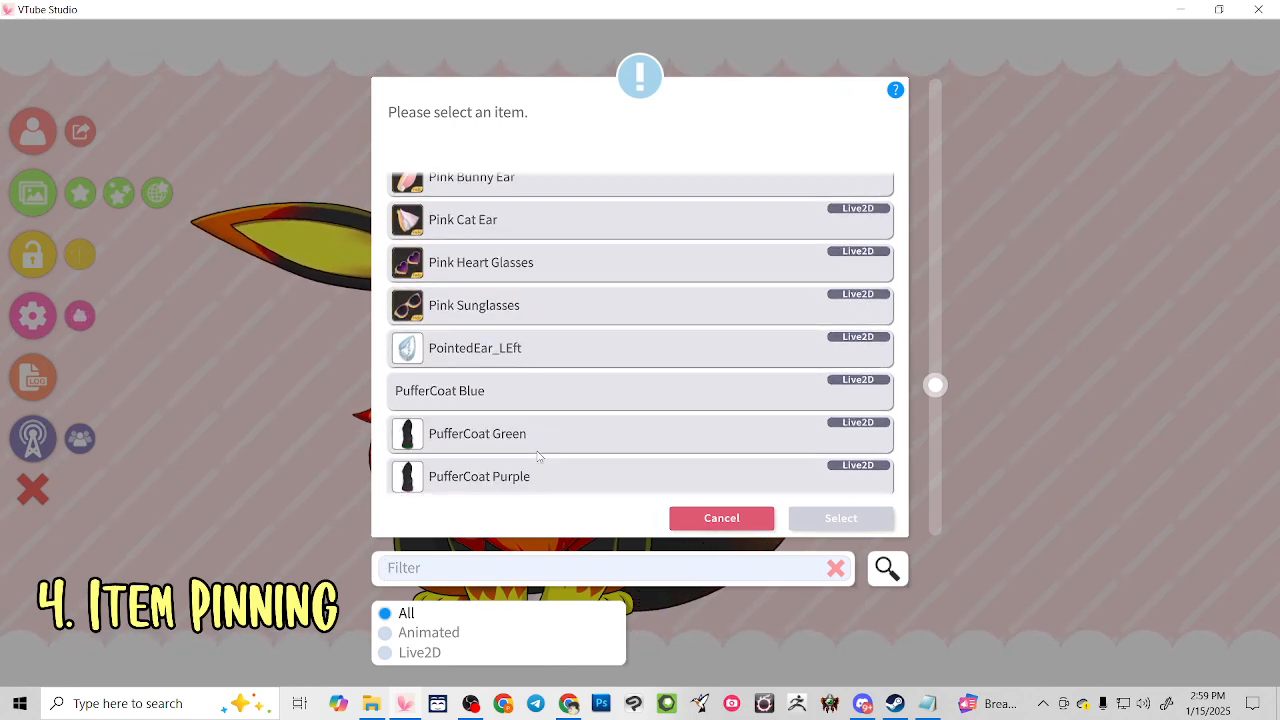
pyautogui.scroll(-10, 538, 455)
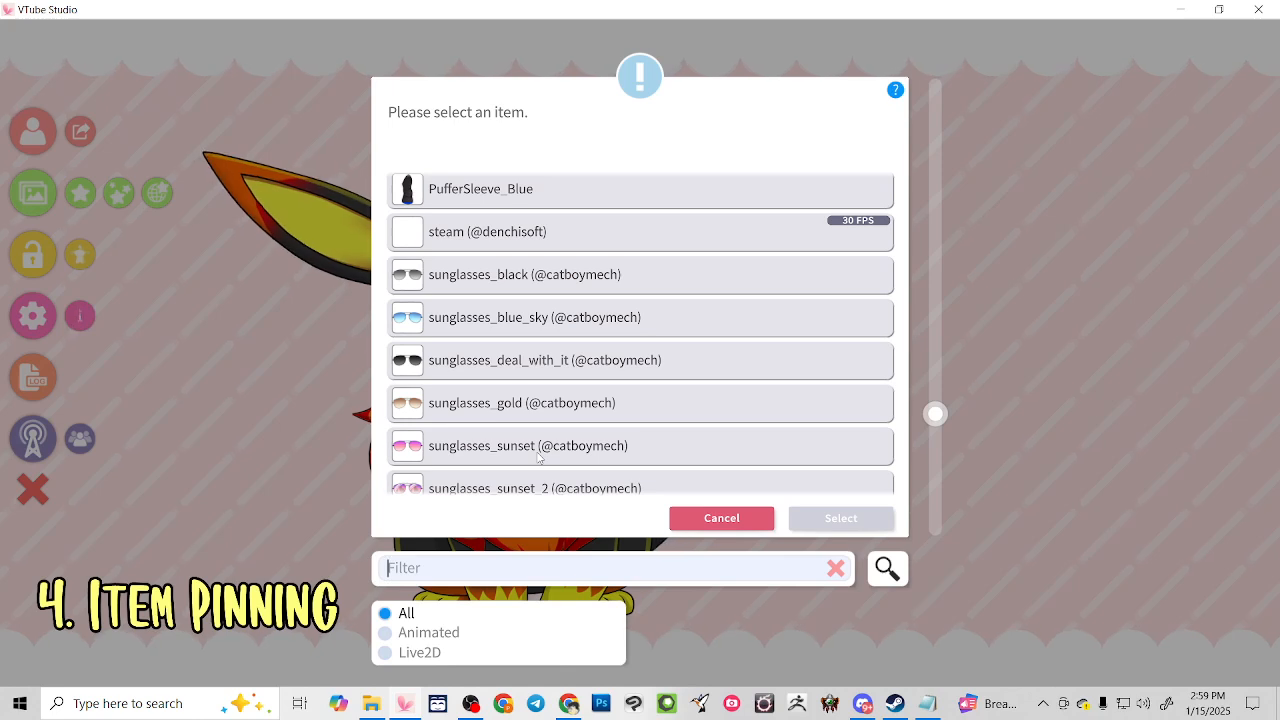
pyautogui.scroll(7, 538, 457)
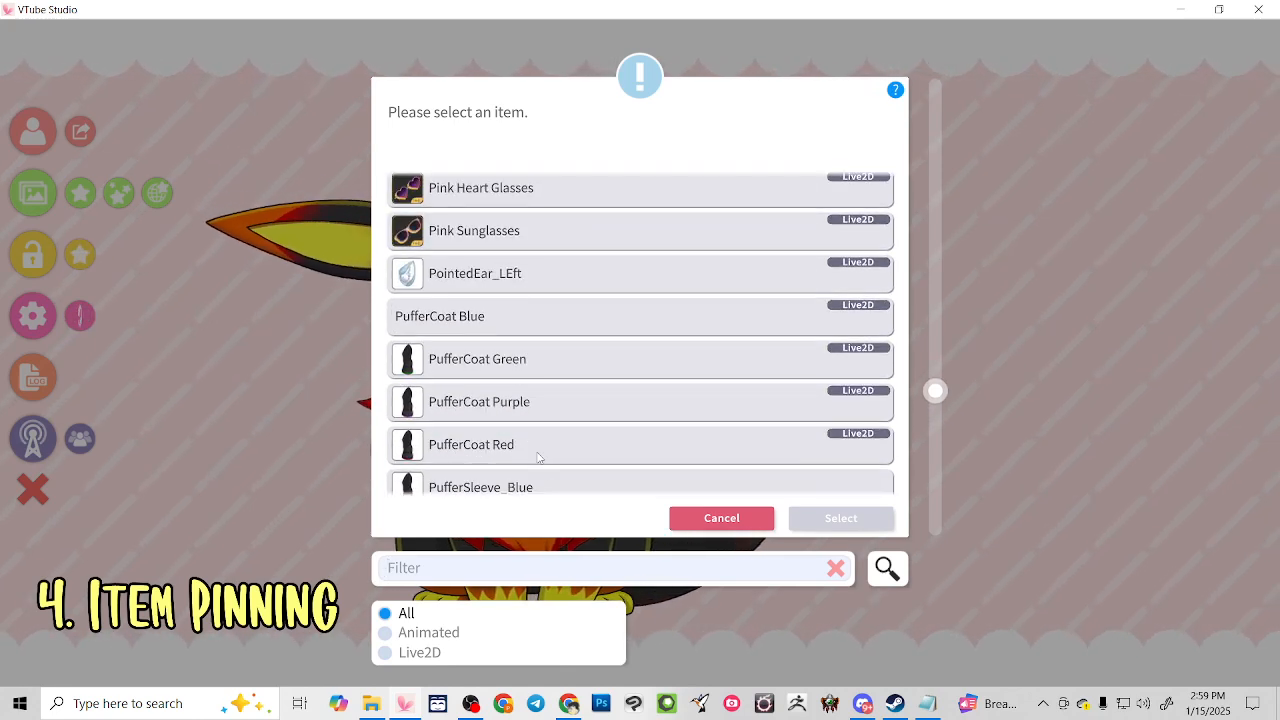
pyautogui.scroll(5, 538, 459)
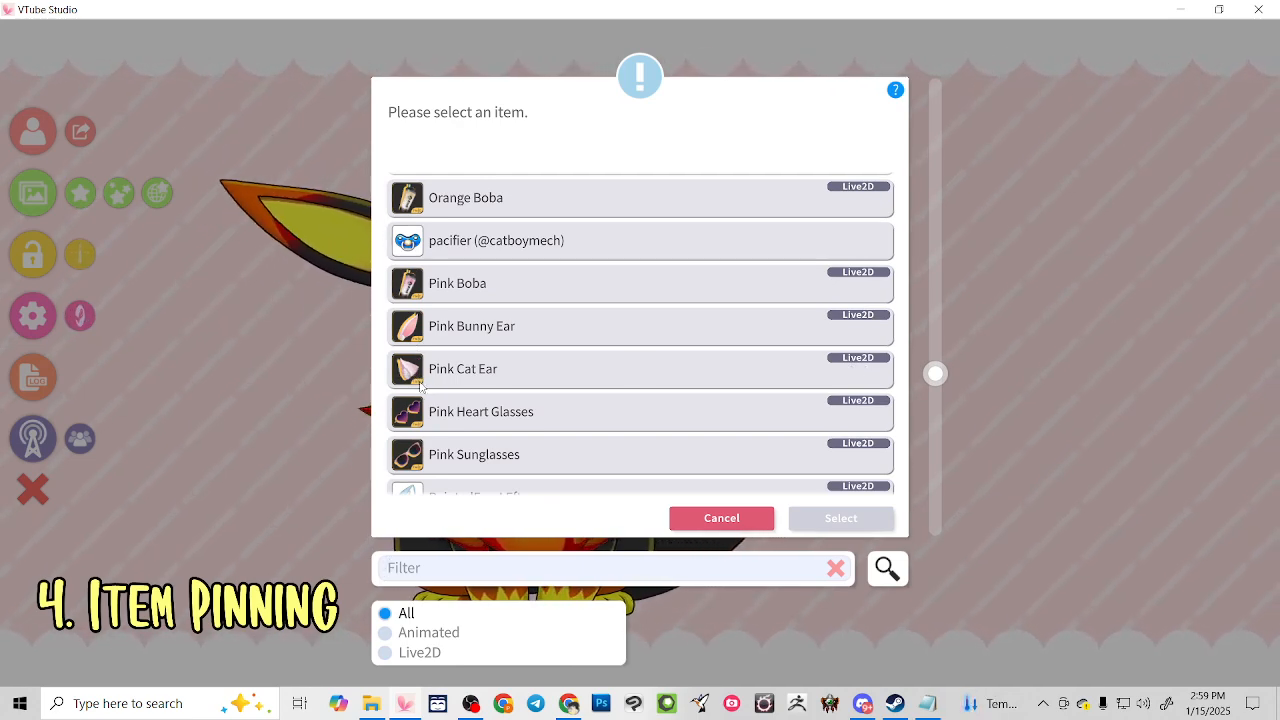
# Add the sunglasses_sunset item pinned to the Live2D model with item order 10, and shrink it to fit the model's face
pyautogui.scroll(-13, 481, 430)
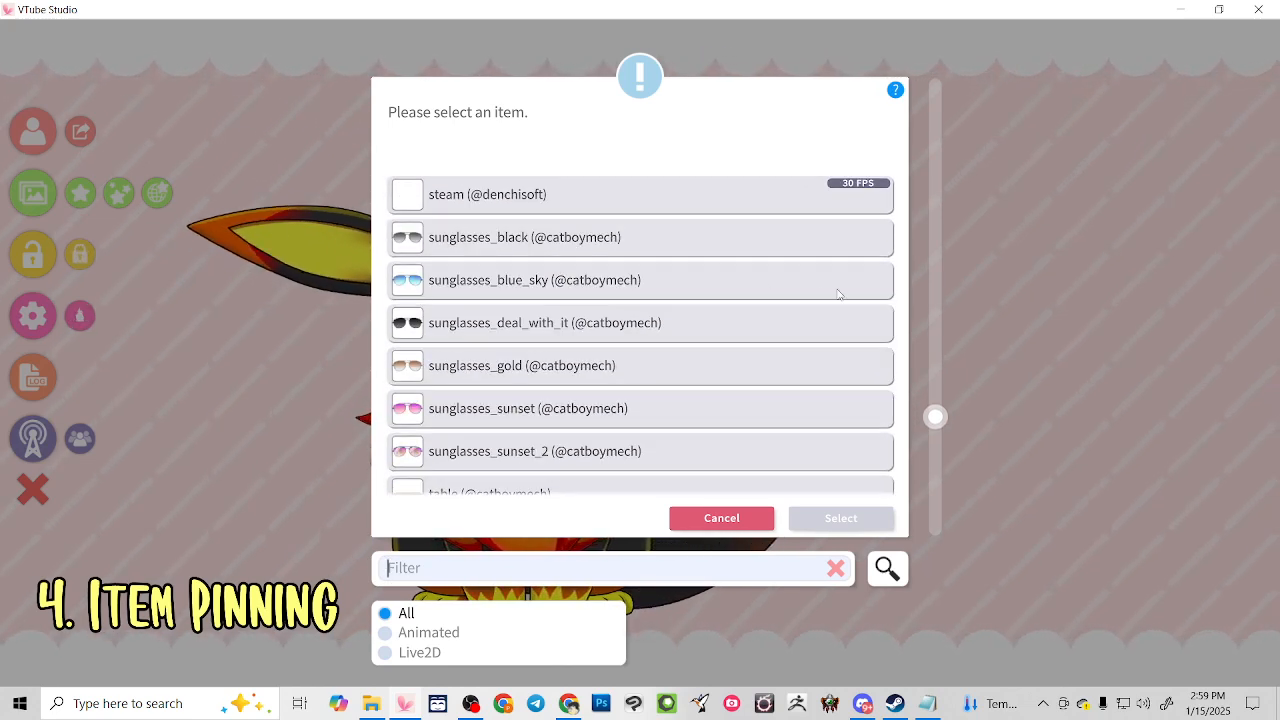
pyautogui.scroll(-3, 587, 325)
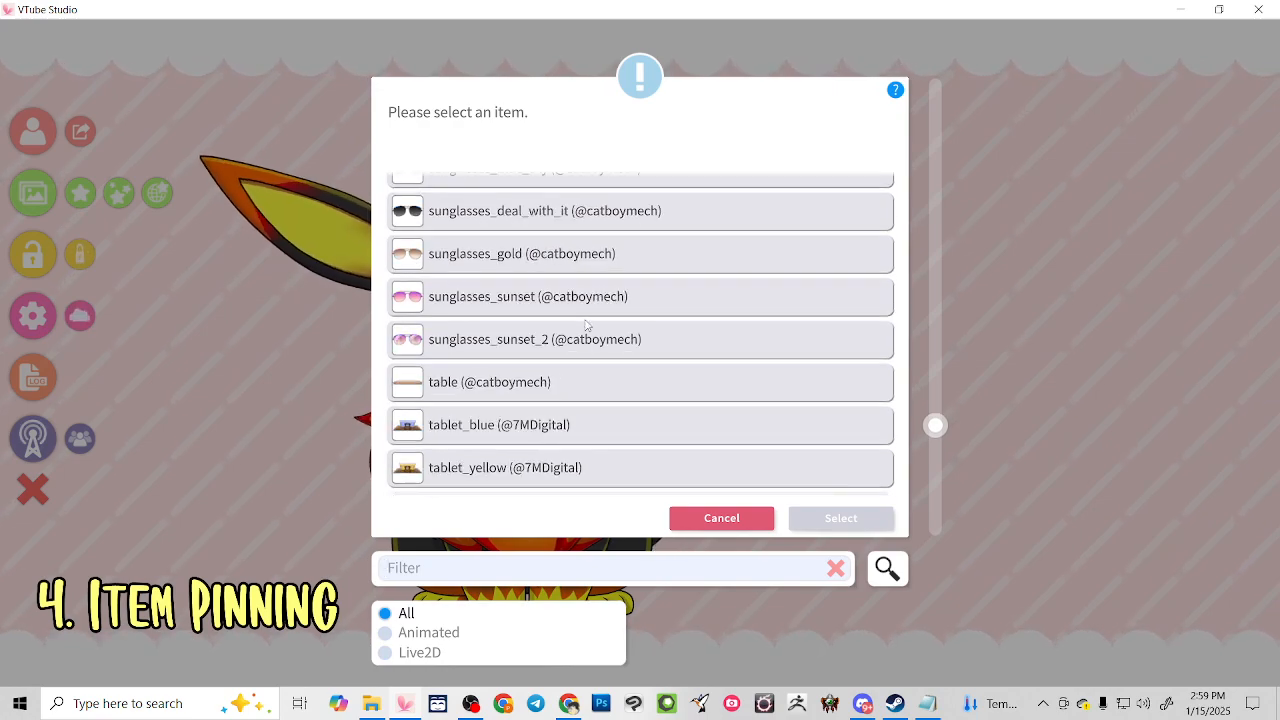
pyautogui.scroll(3, 587, 337)
pyautogui.click(424, 410)
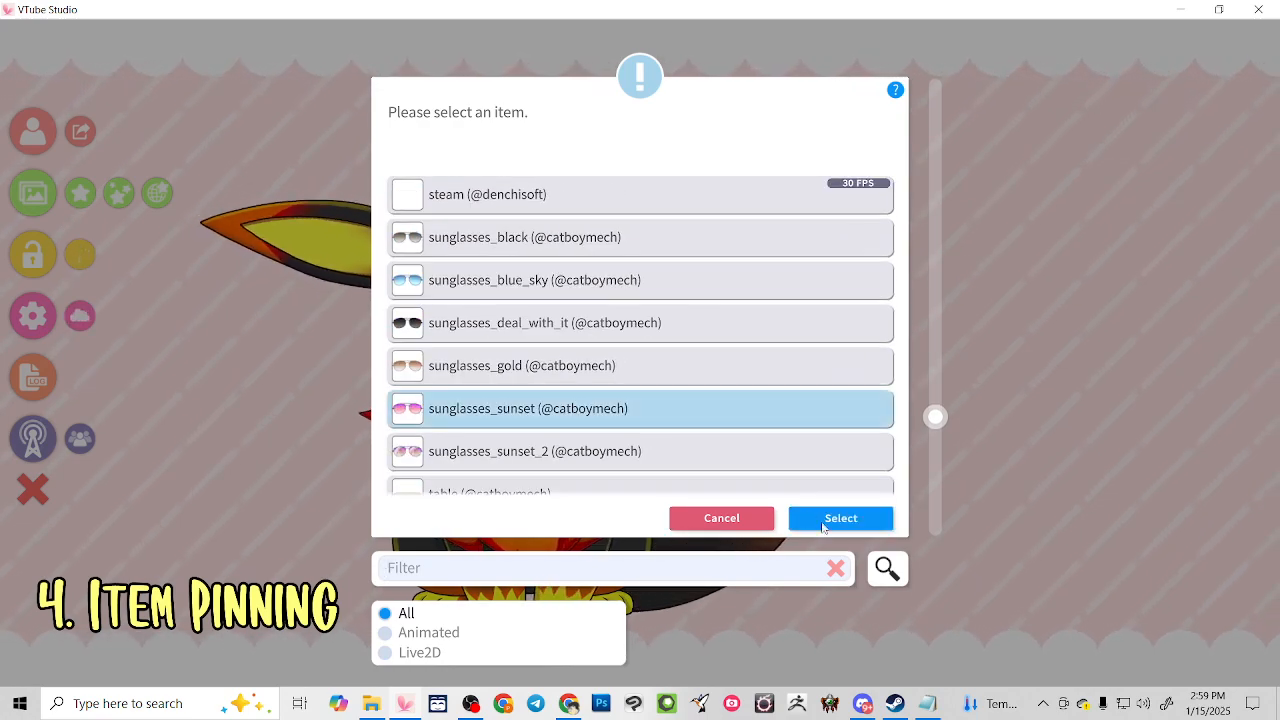
pyautogui.click(826, 521)
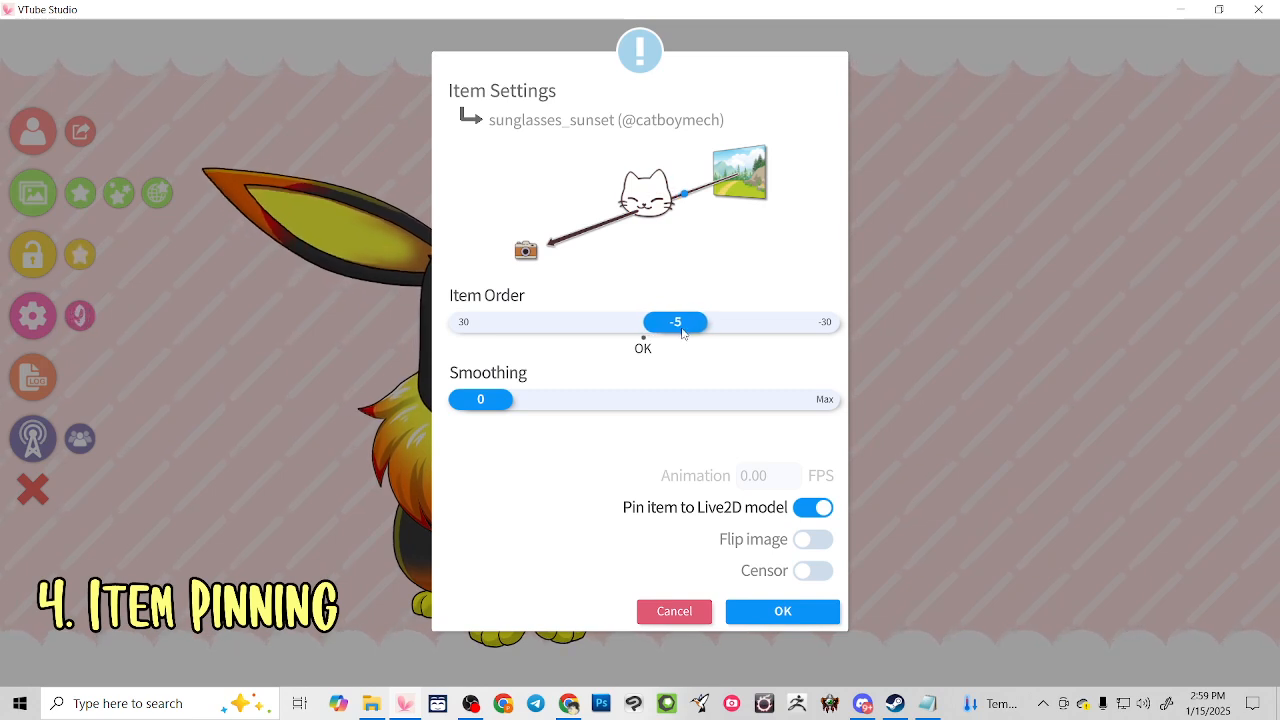
pyautogui.moveTo(684, 326); pyautogui.dragTo(575, 342)
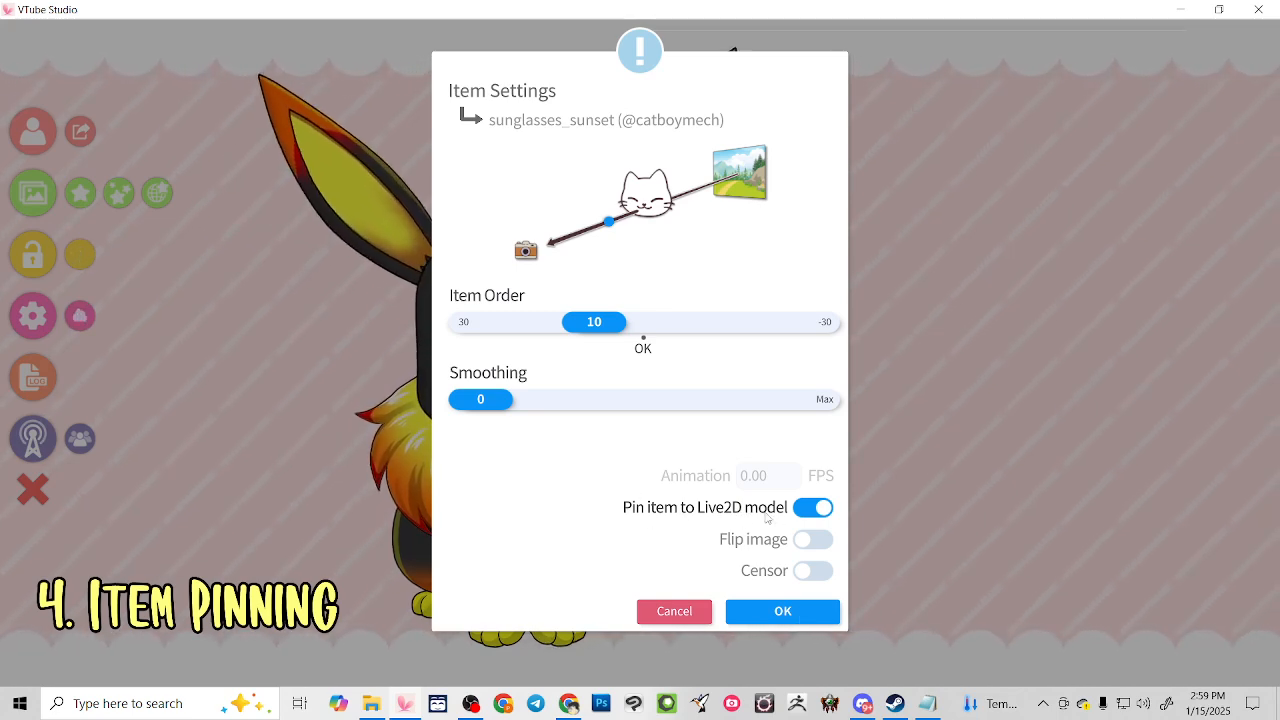
pyautogui.click(771, 612)
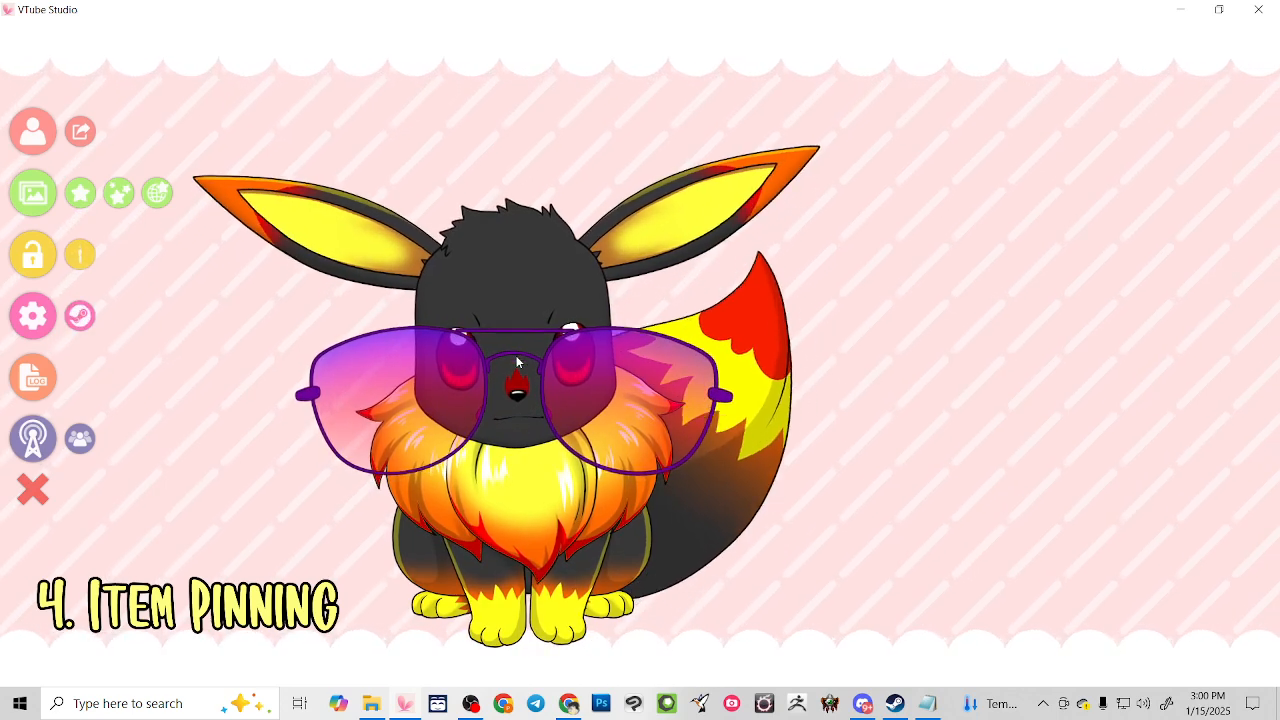
pyautogui.scroll(-10, 514, 353)
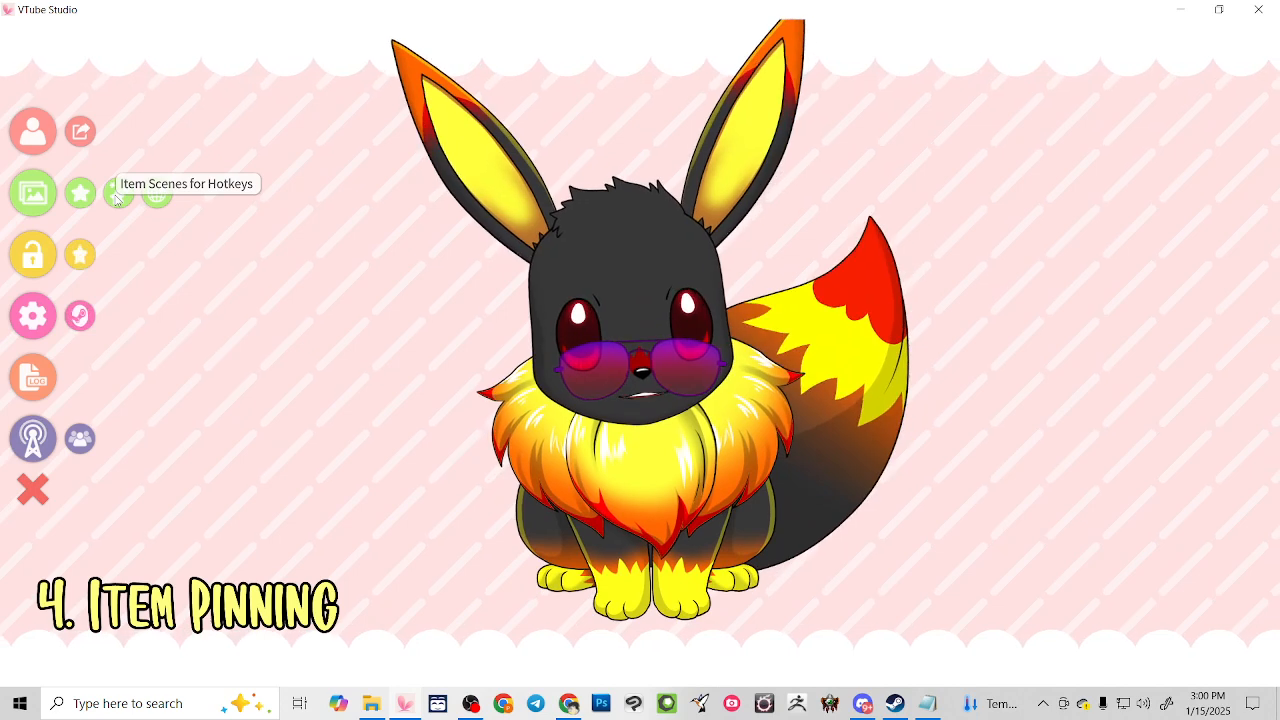
# Create a new item scene containing the sunglasses and name it "Pink Sunglasses"
pyautogui.click(117, 199)
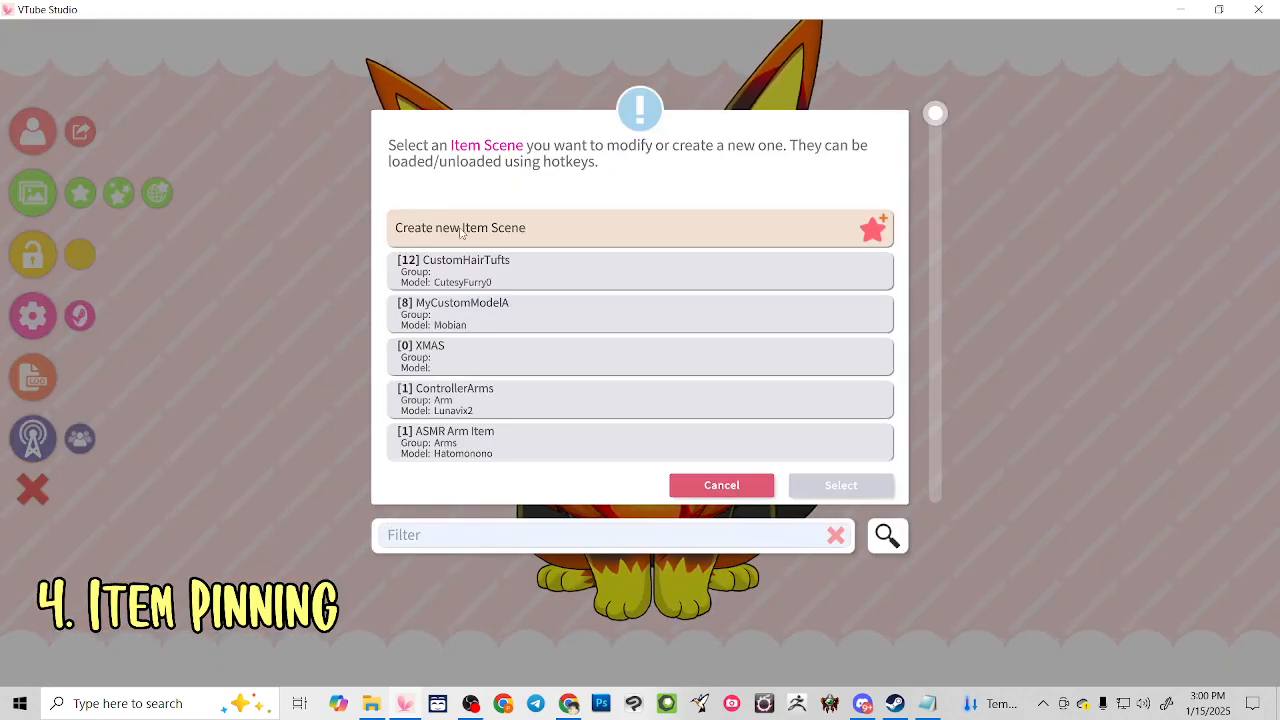
pyautogui.doubleClick(460, 230)
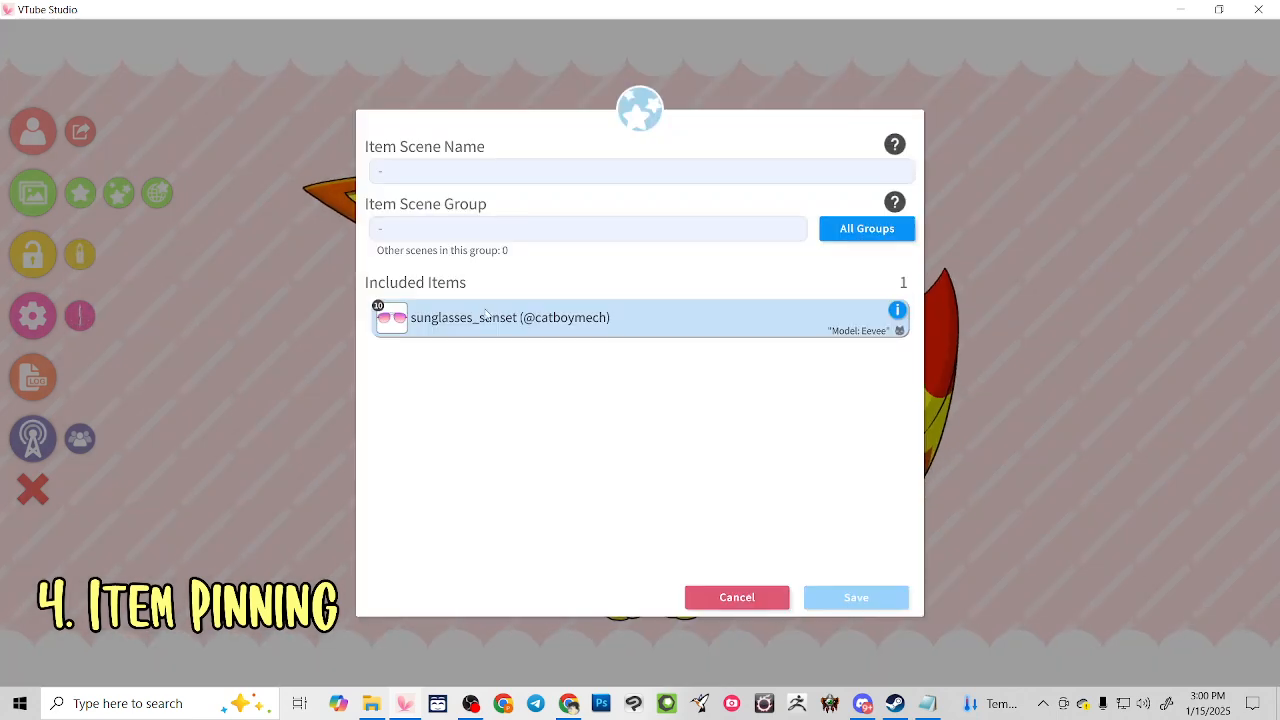
pyautogui.click(456, 235)
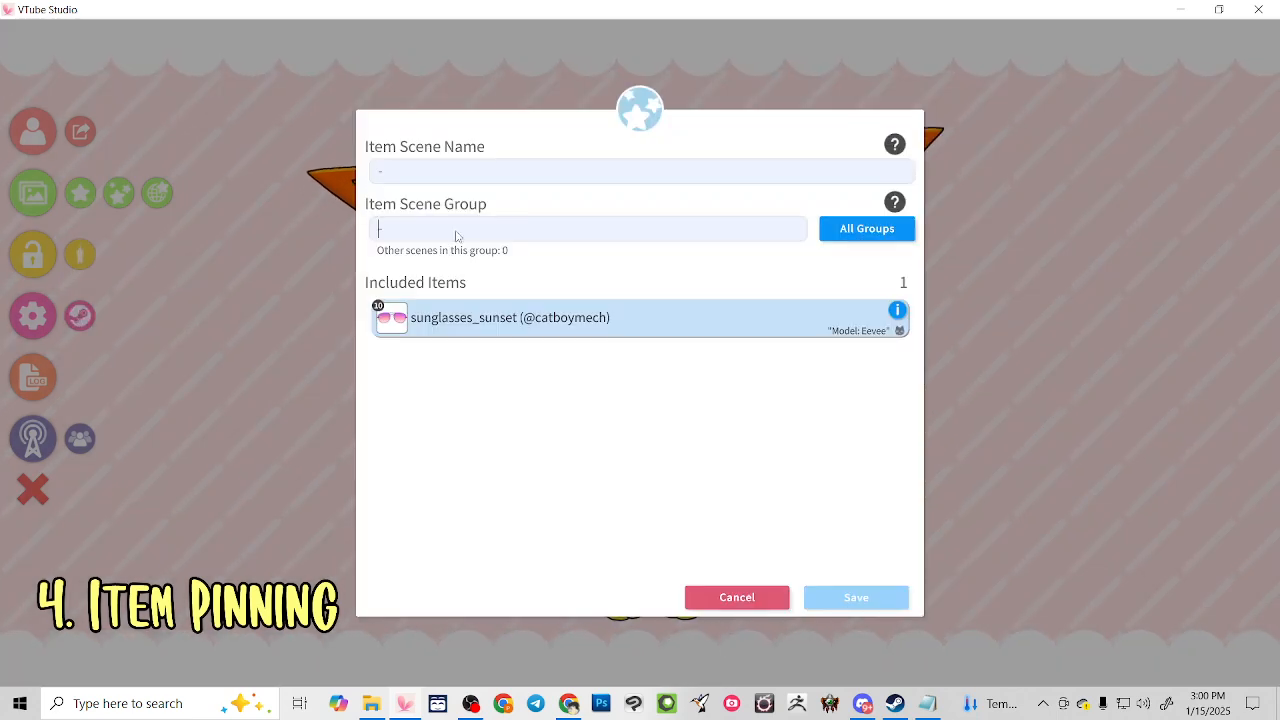
pyautogui.click(469, 178)
pyautogui.write('Sungl')
pyautogui.press('BackSpace')
pyautogui.press('BackSpace')
pyautogui.press('BackSpace')
pyautogui.press('BackSpace')
pyautogui.press('BackSpace')
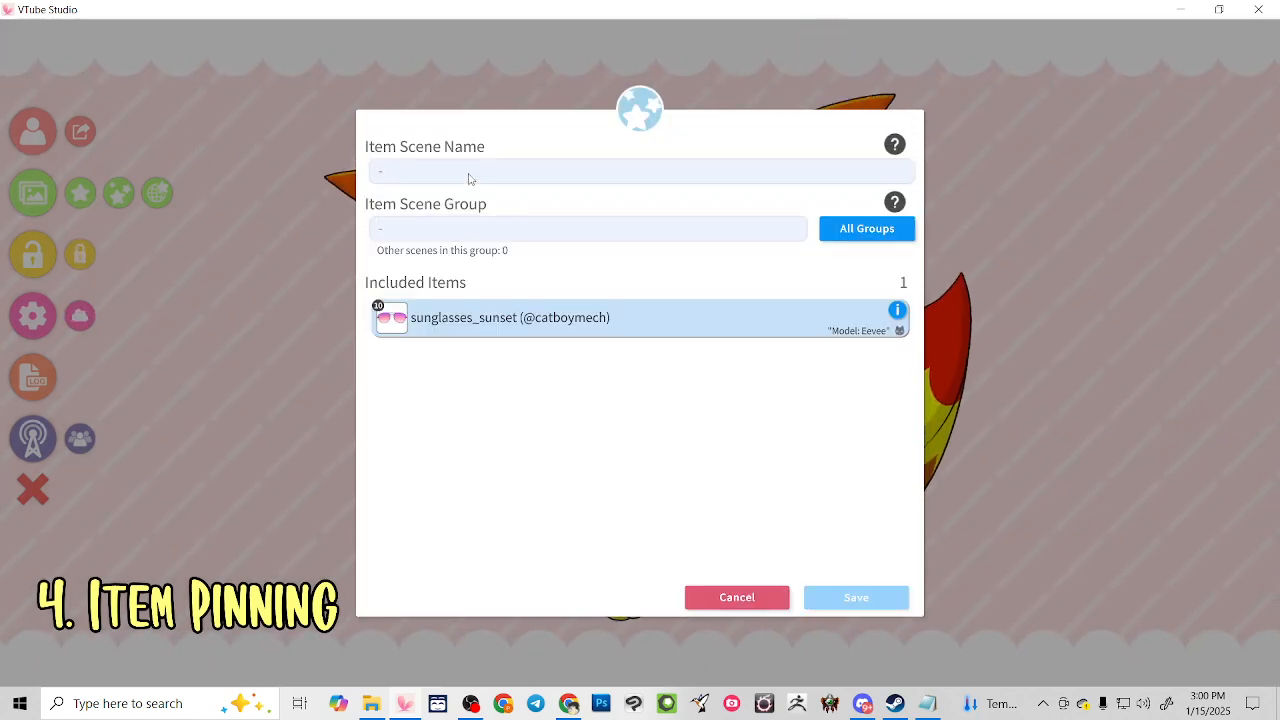
pyautogui.write('Pink Sunglasses')
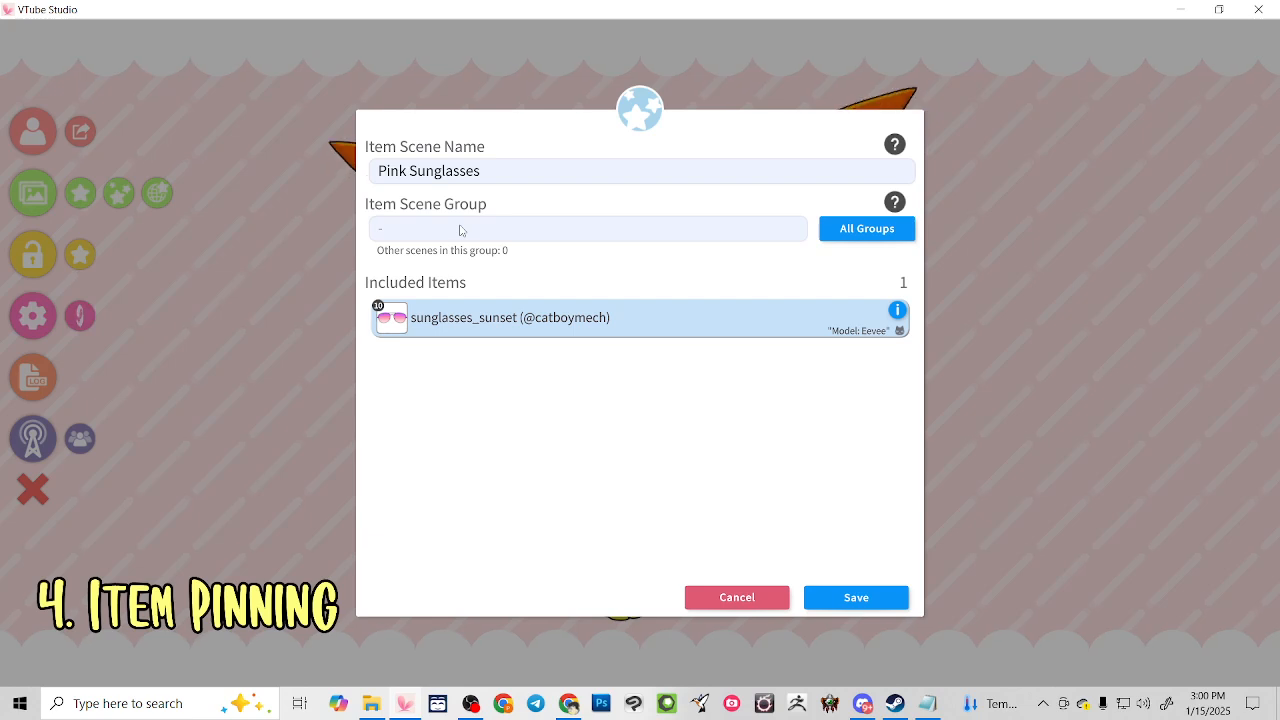
# Assign the item scene to the group "Glasses", read the group help text and save the scene
pyautogui.click(460, 230)
pyautogui.write('Glasses')
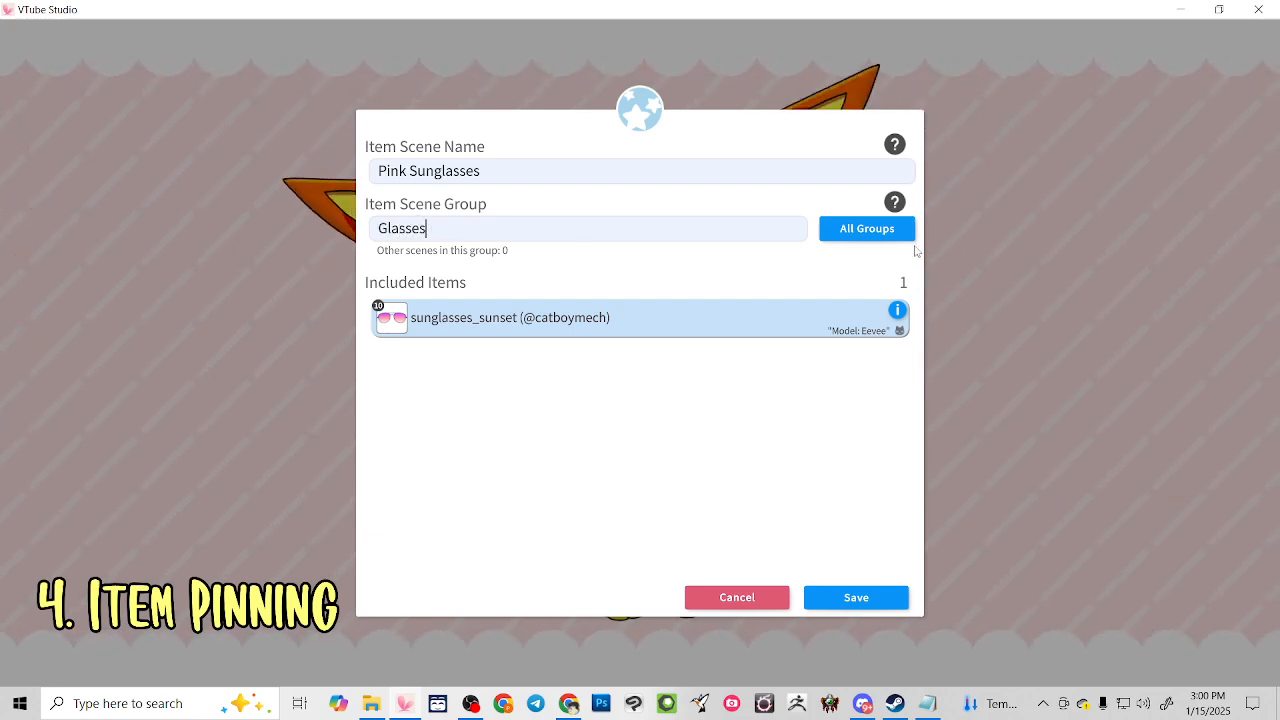
pyautogui.click(895, 202)
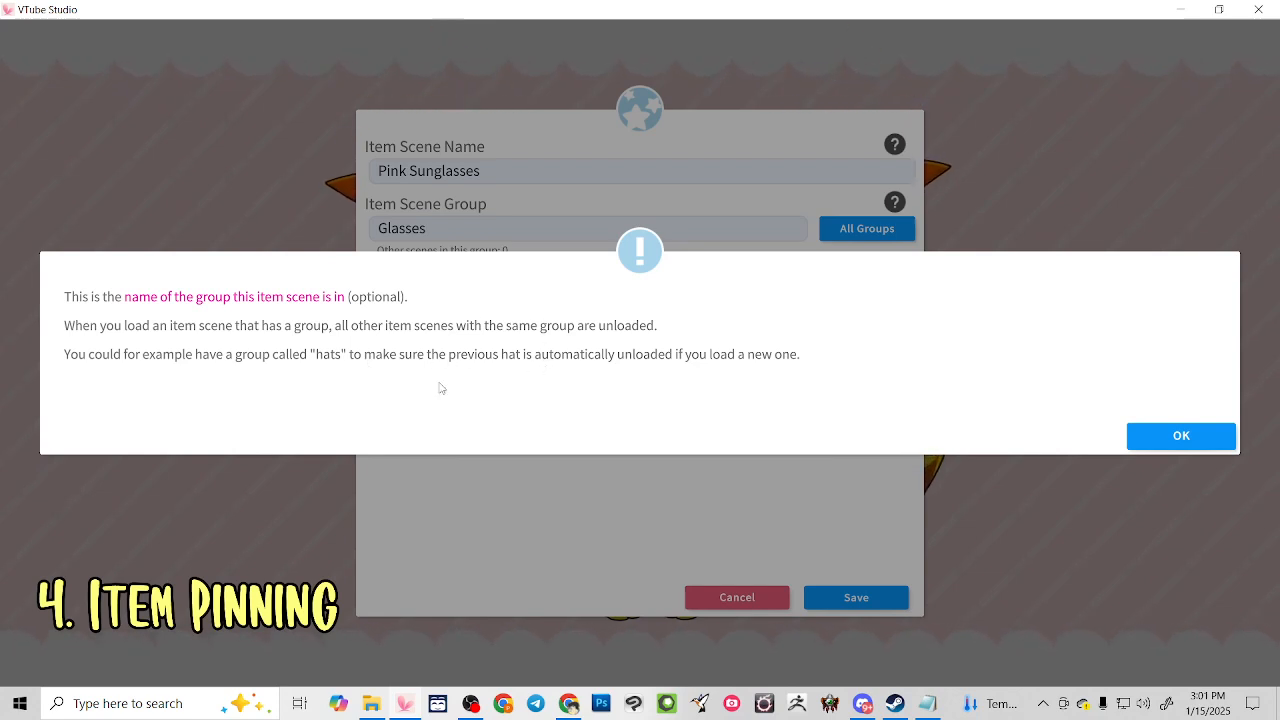
pyautogui.click(1182, 437)
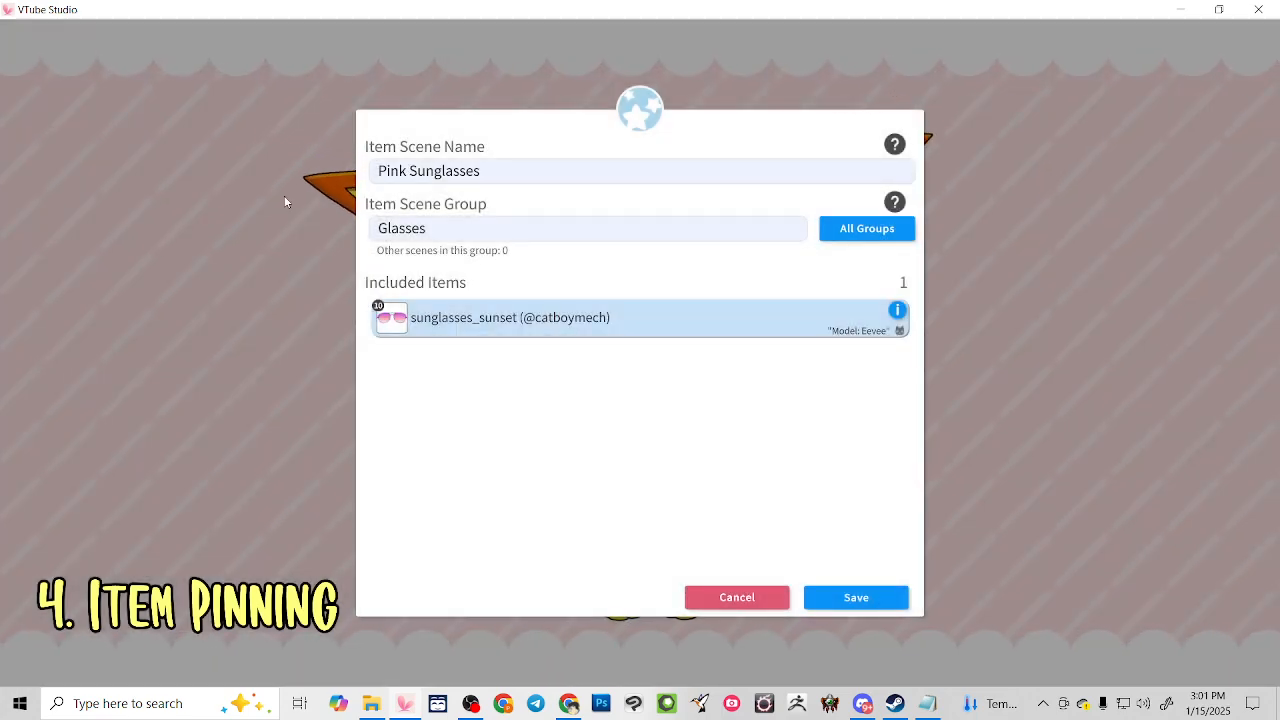
pyautogui.click(843, 599)
pyautogui.click(1190, 421)
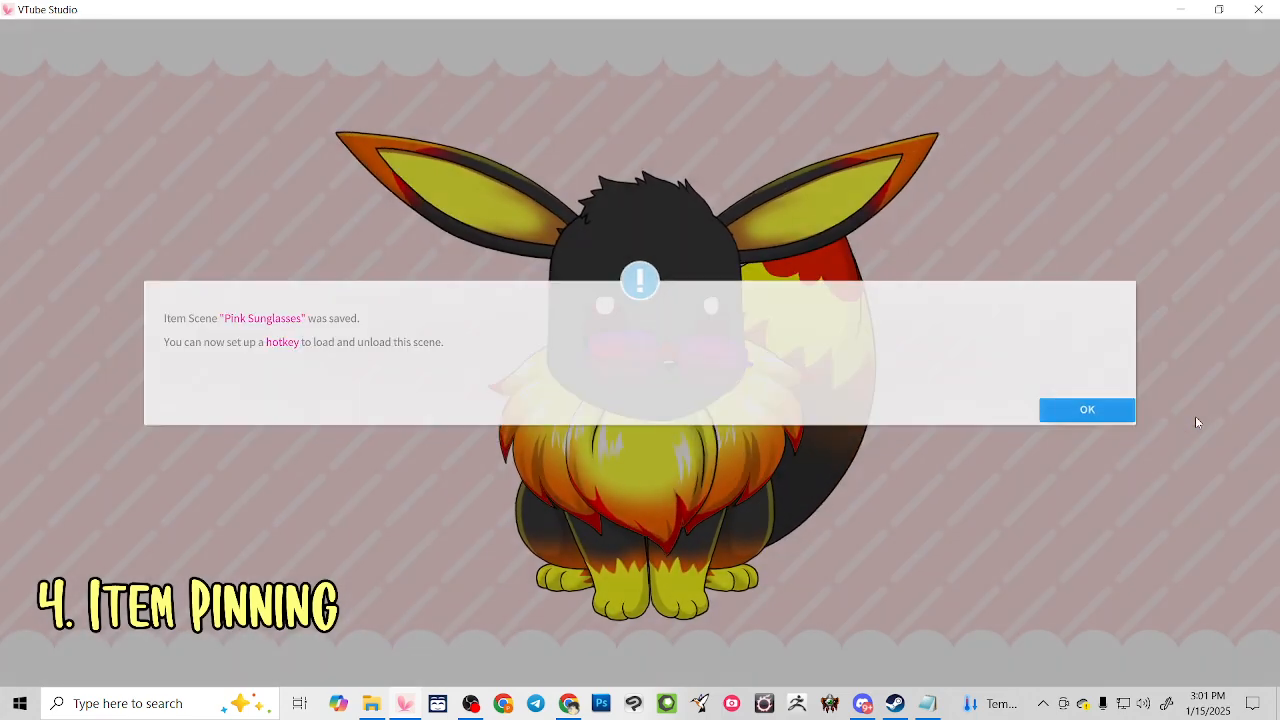
# Create a new hotkey for the Eevee model and name it "Pink Sunglasses (Q)"
pyautogui.doubleClick(334, 366)
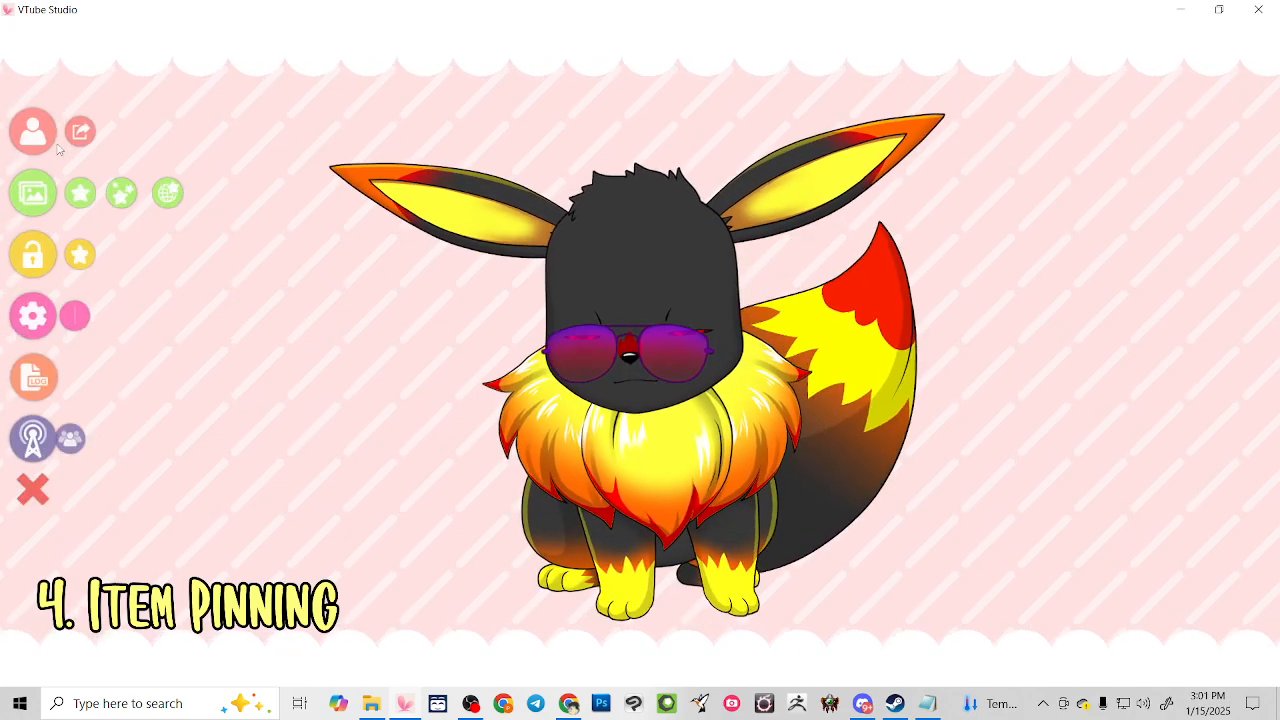
pyautogui.click(34, 316)
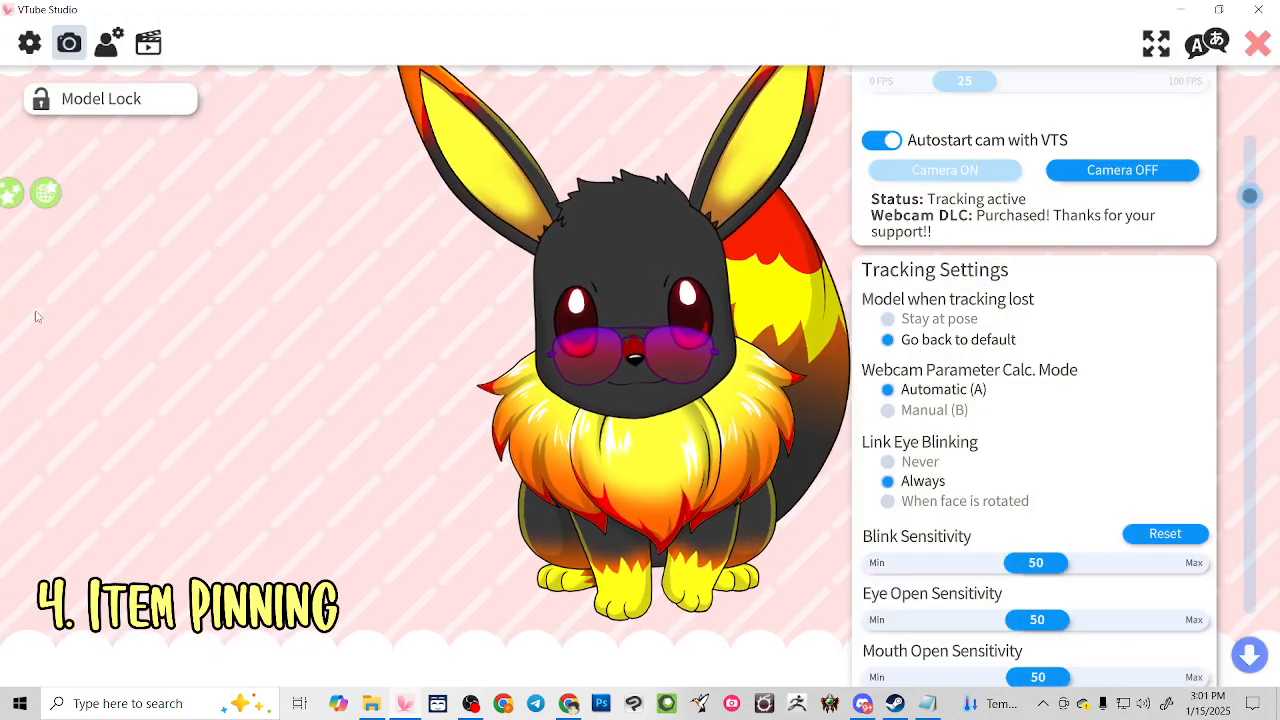
pyautogui.click(148, 42)
pyautogui.scroll(-5, 1036, 500)
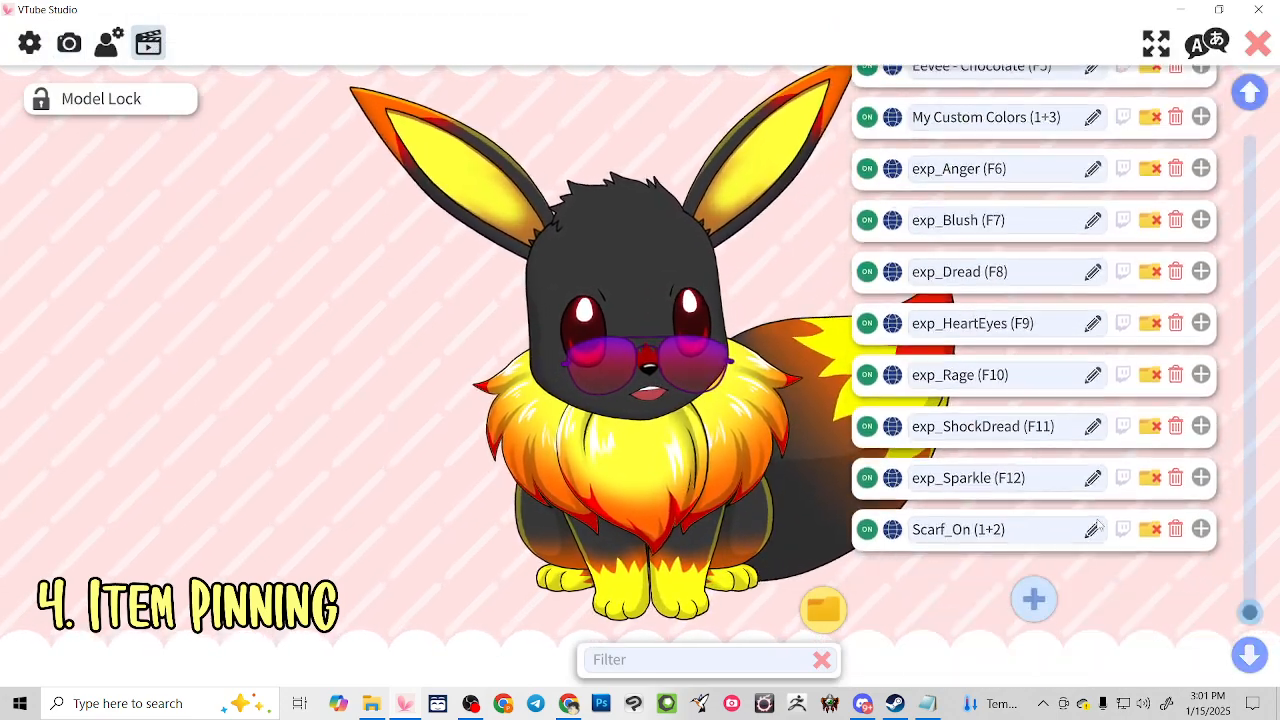
pyautogui.click(1034, 632)
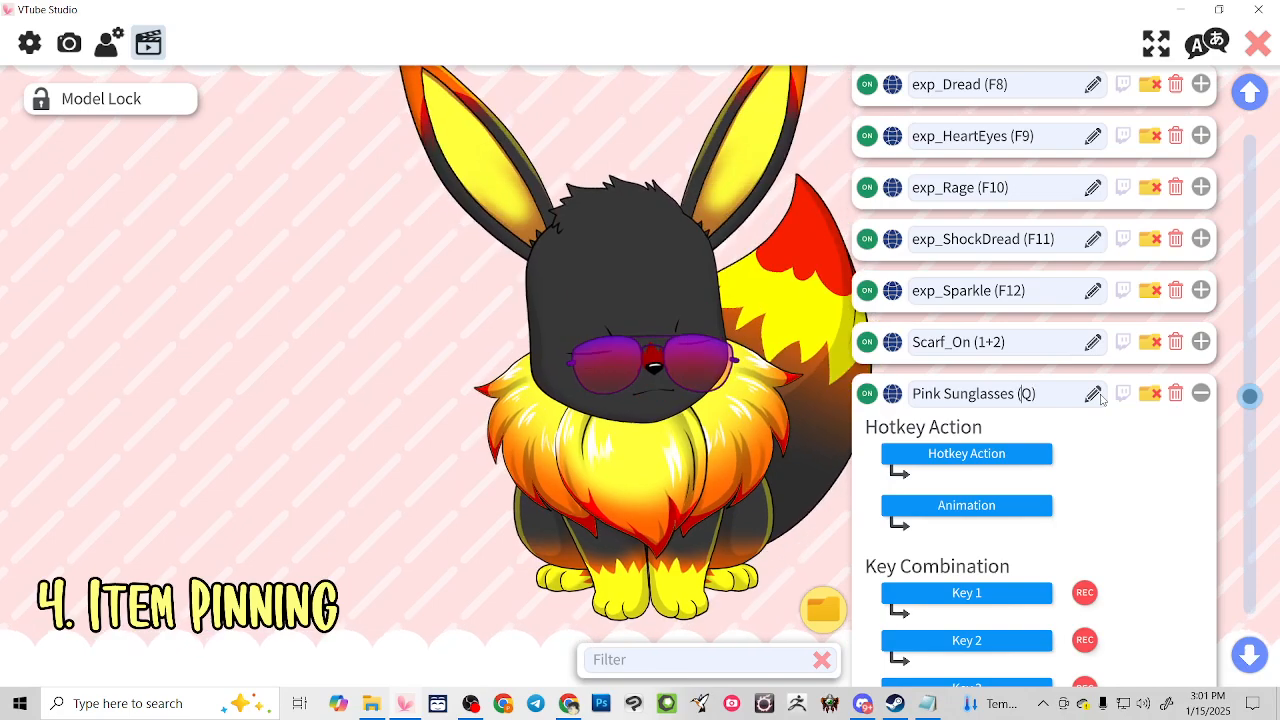
# Set the new hotkey's action to Toggle Item Scene and choose the Pink Sunglasses scene
pyautogui.click(943, 454)
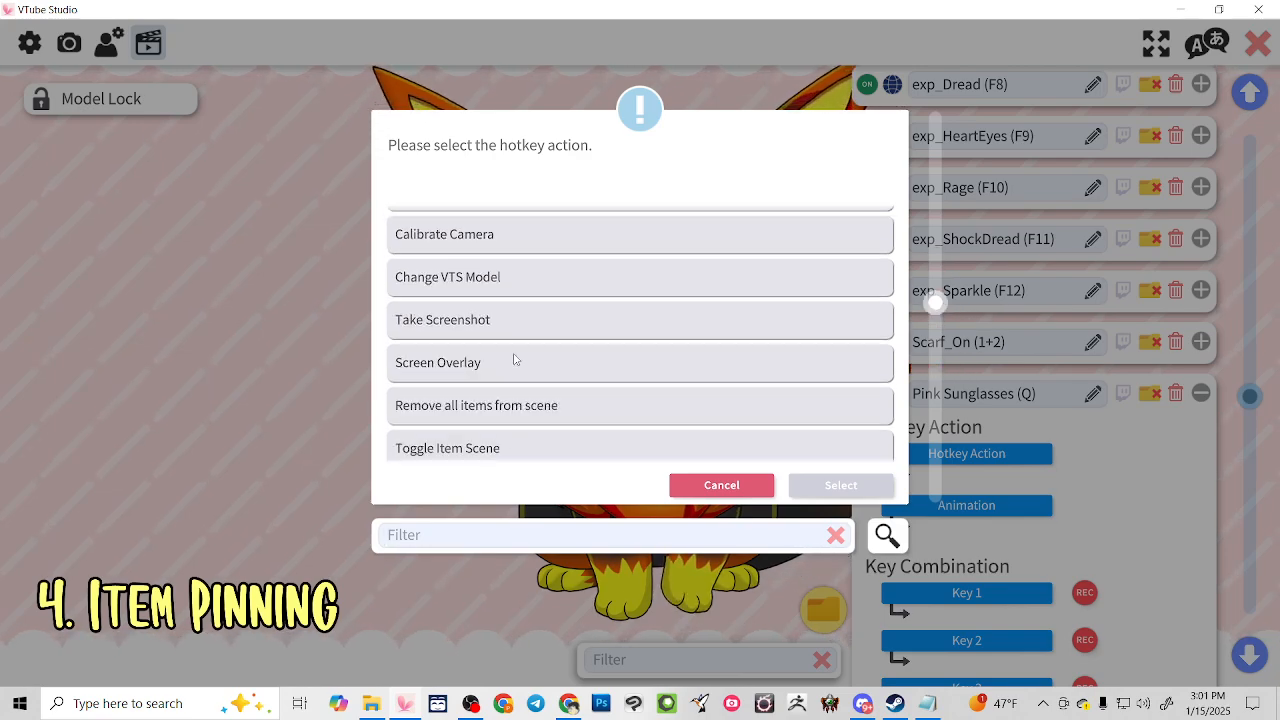
pyautogui.click(802, 482)
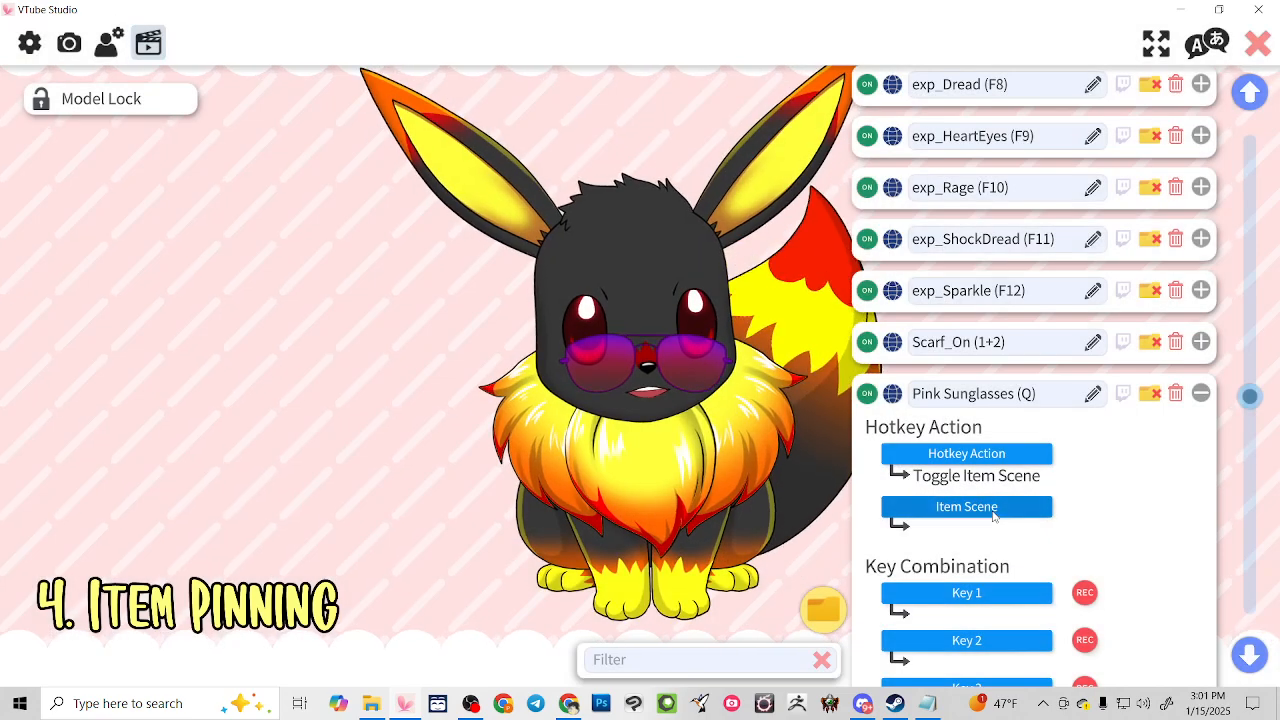
pyautogui.click(966, 505)
pyautogui.write('pink')
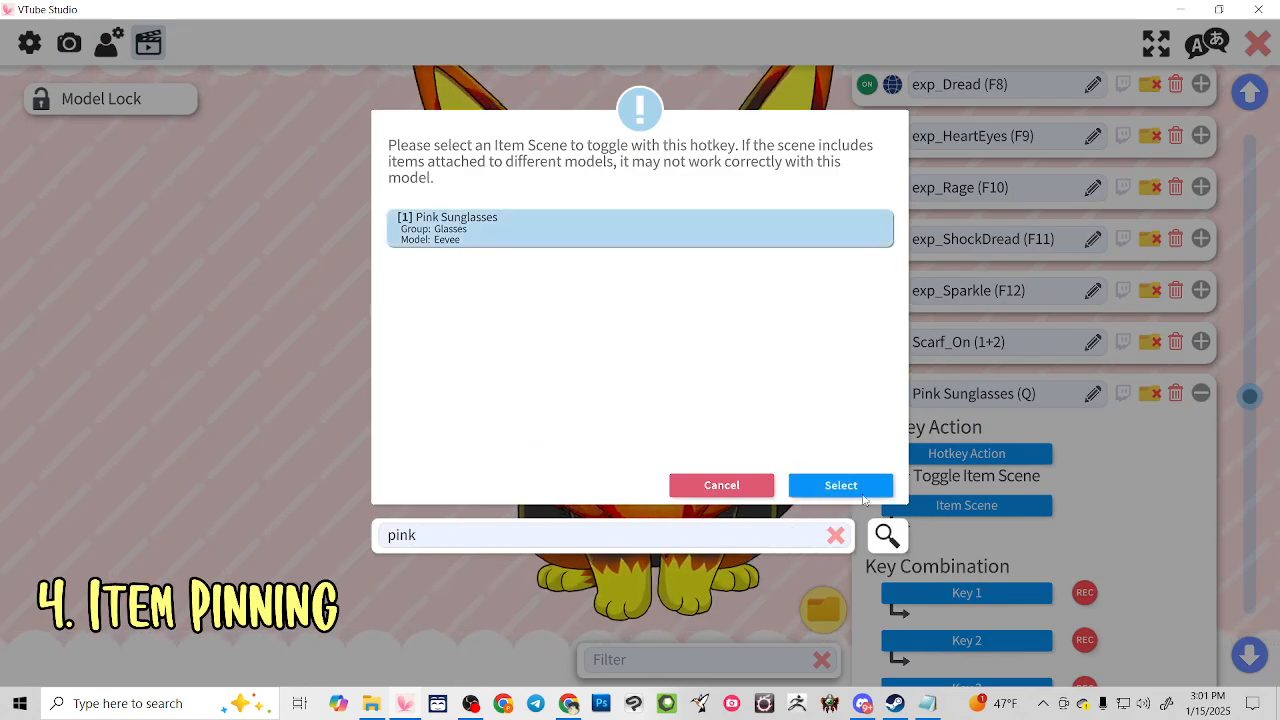
pyautogui.click(860, 489)
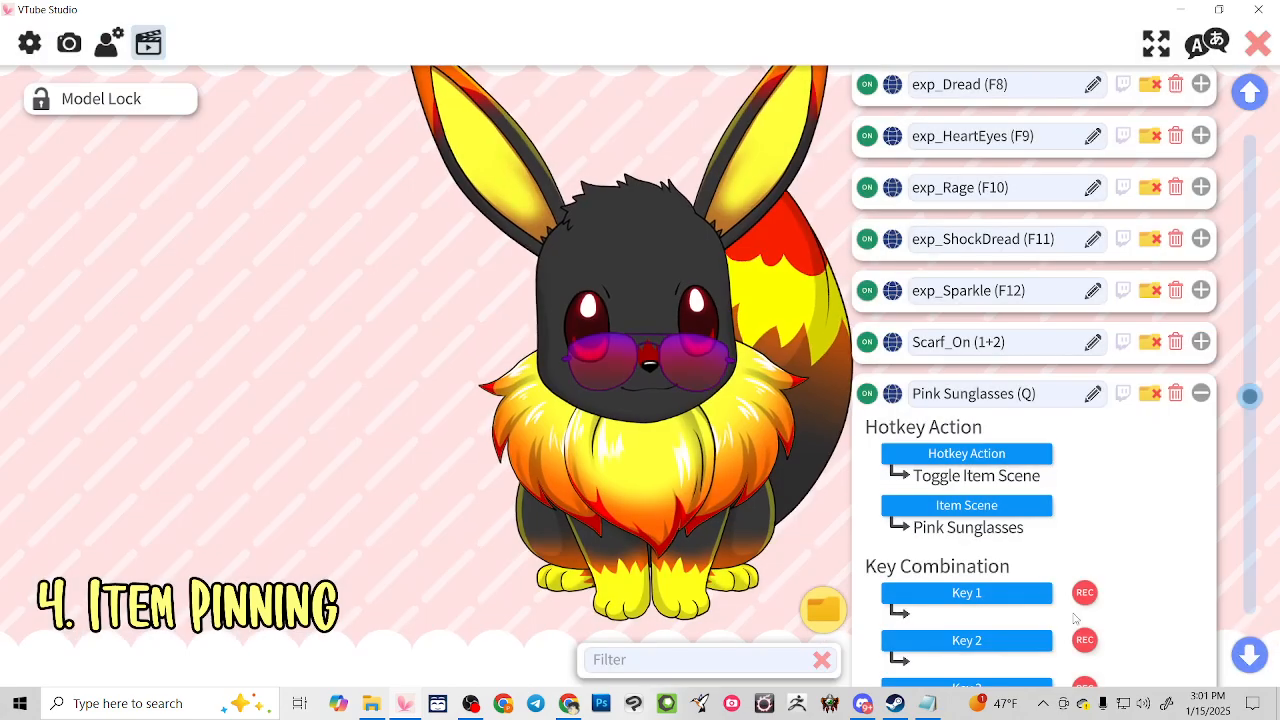
# Assign Q as the hotkey's first key, test toggling the sunglasses with it, and leave the hotkey settings
pyautogui.click(1085, 593)
pyautogui.press('q')
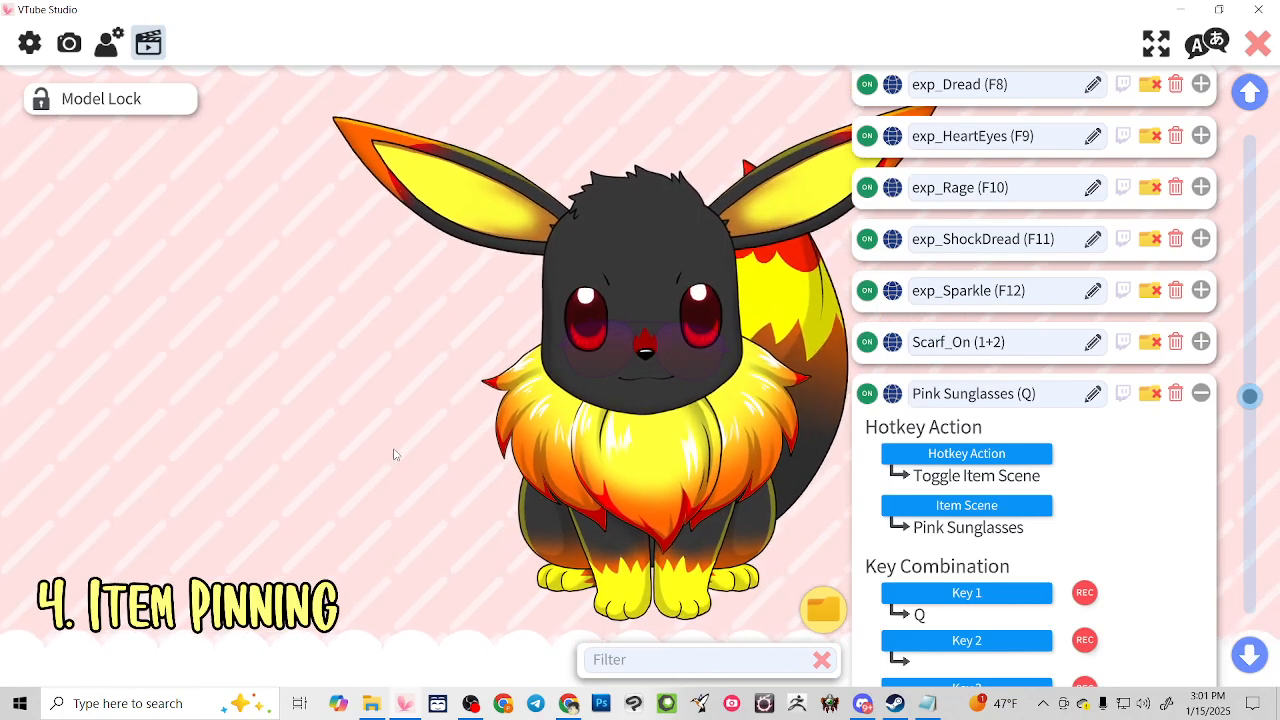
pyautogui.press('q')
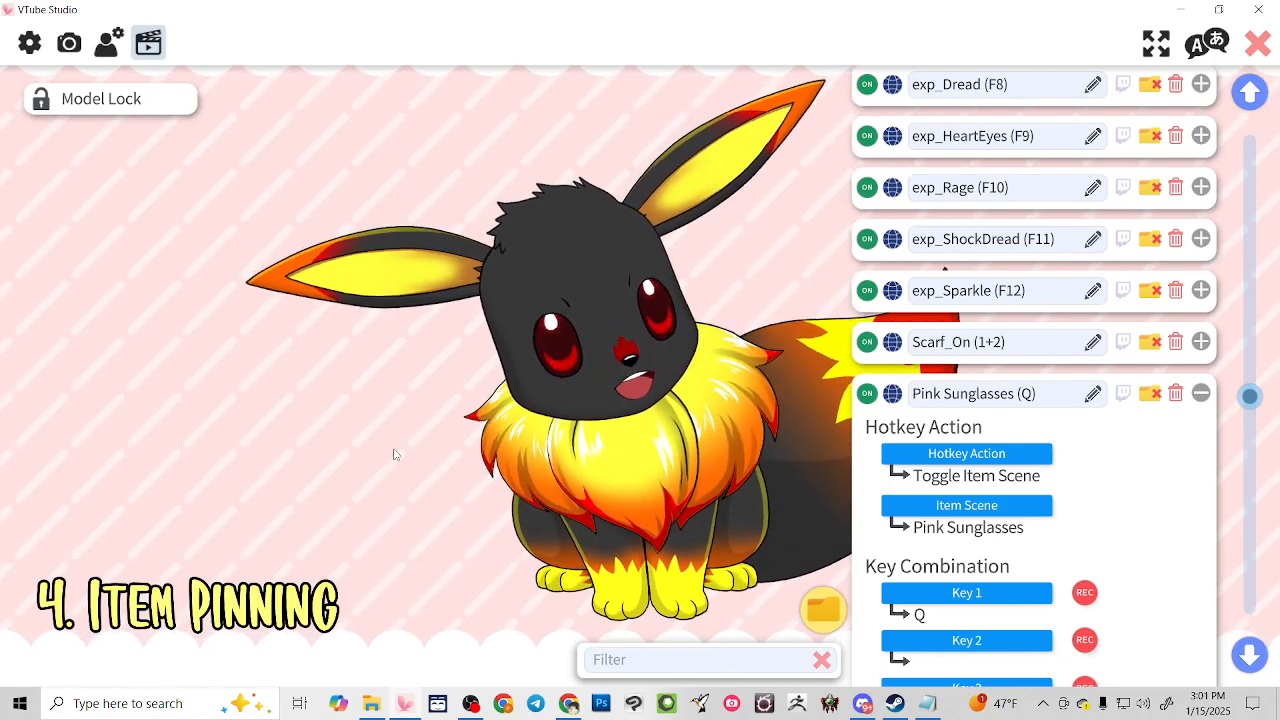
pyautogui.click(1201, 394)
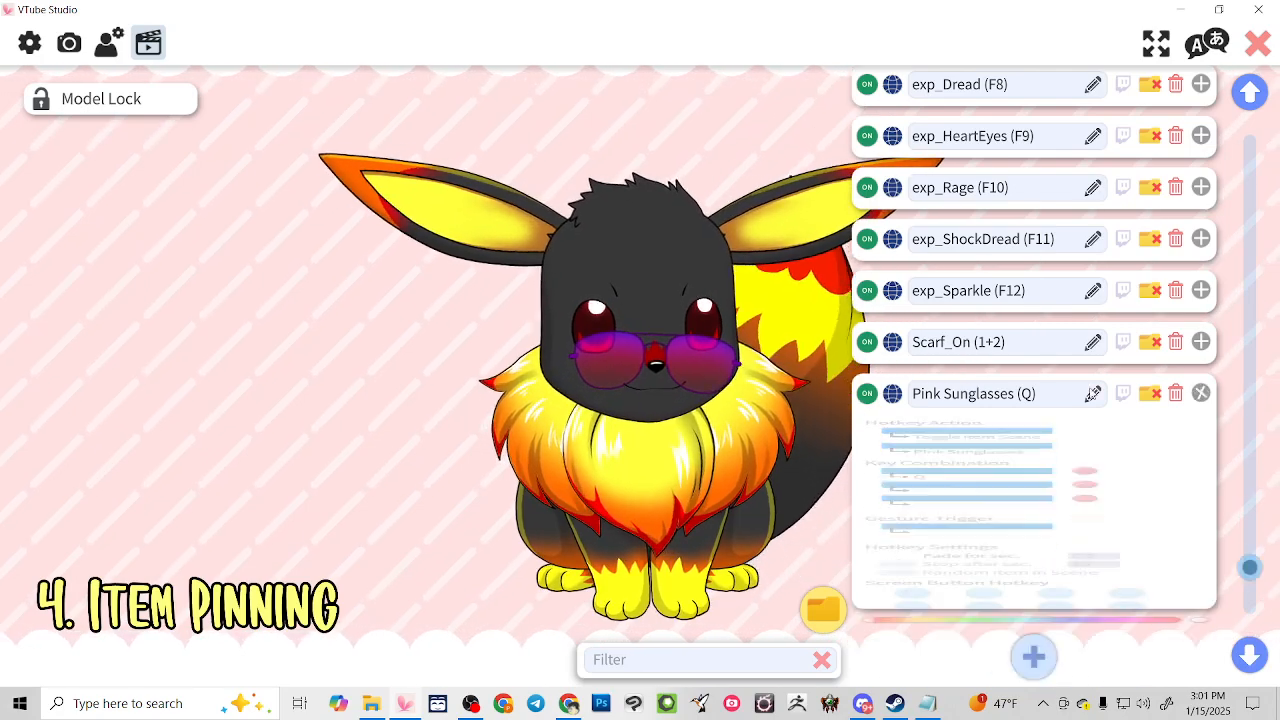
pyautogui.press('q')
pyautogui.press('q')
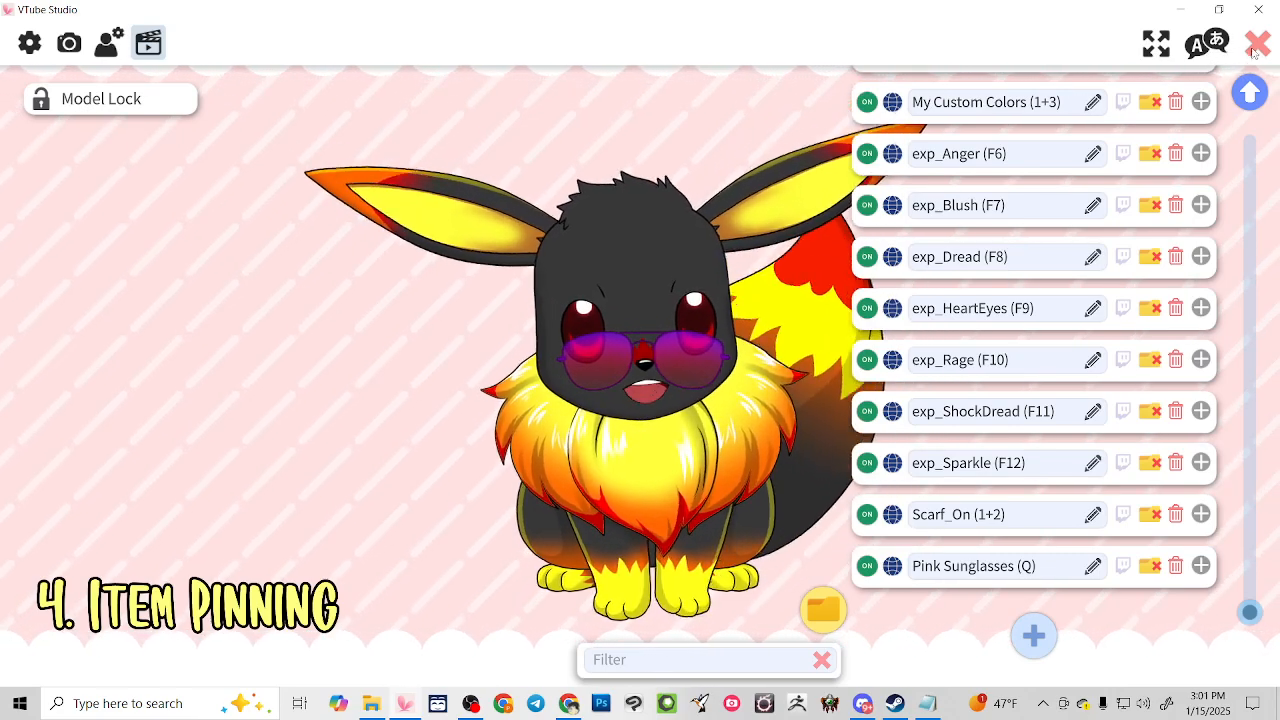
pyautogui.click(1257, 50)
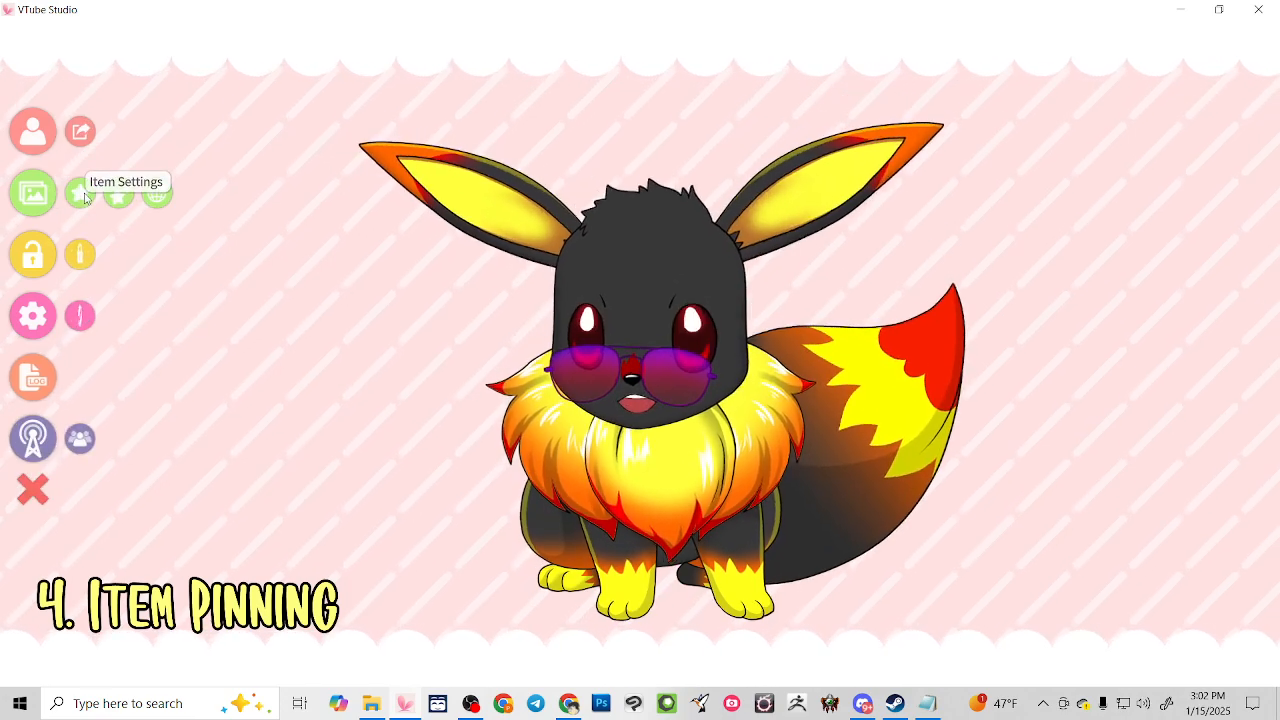
# Add the Blue Heart Glasses item pinned to the Live2D model with item order 10, starting from a scene without items
pyautogui.click(82, 194)
pyautogui.click(700, 516)
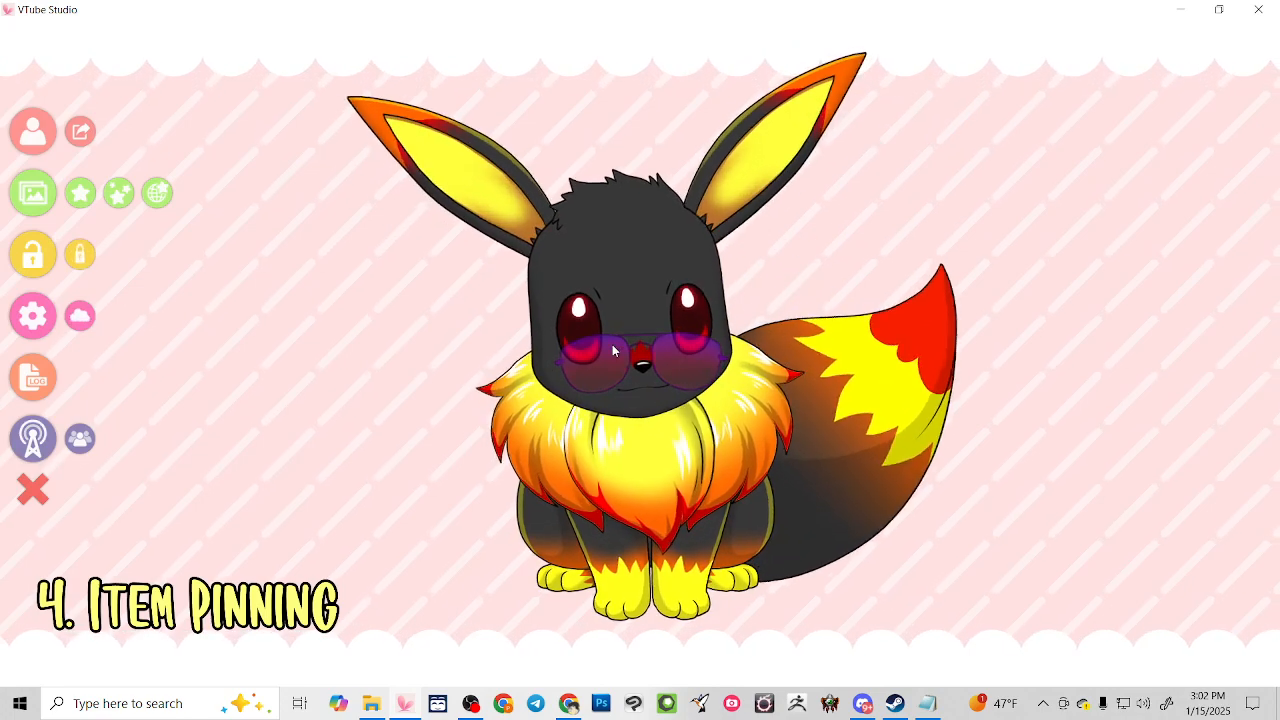
pyautogui.doubleClick(611, 347)
pyautogui.click(78, 195)
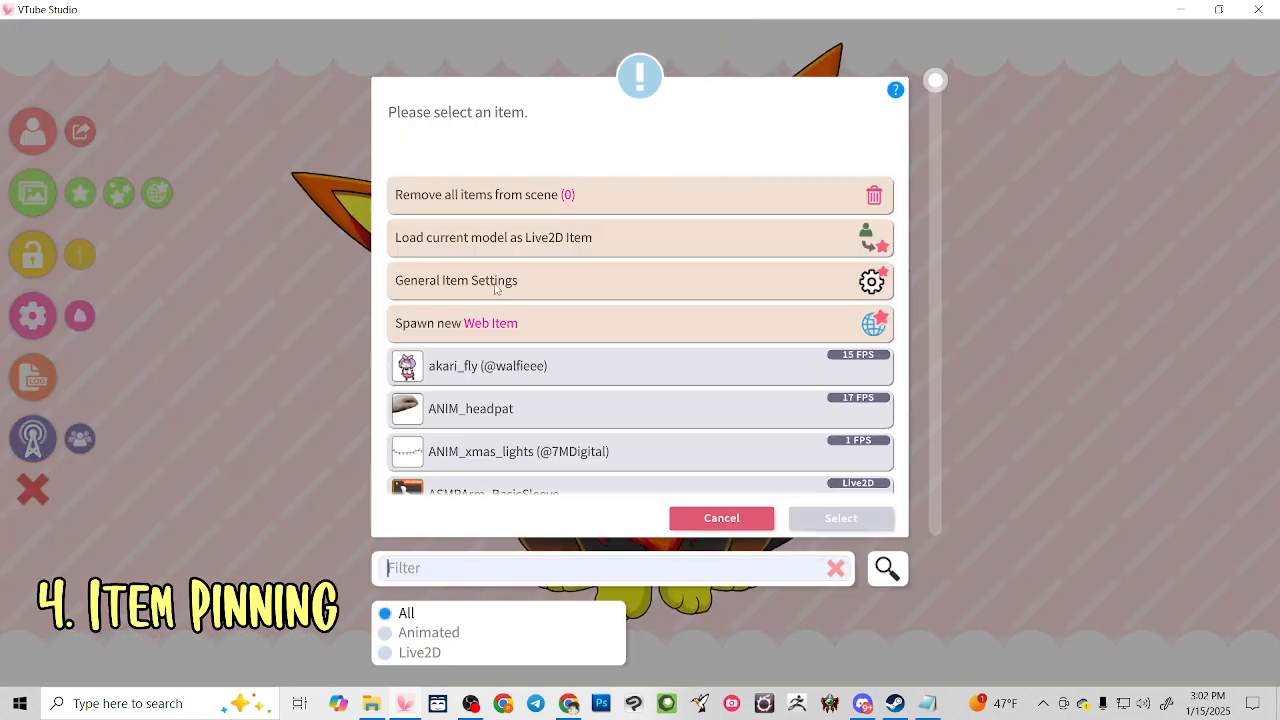
pyautogui.scroll(-10, 540, 420)
pyautogui.scroll(-6, 560, 410)
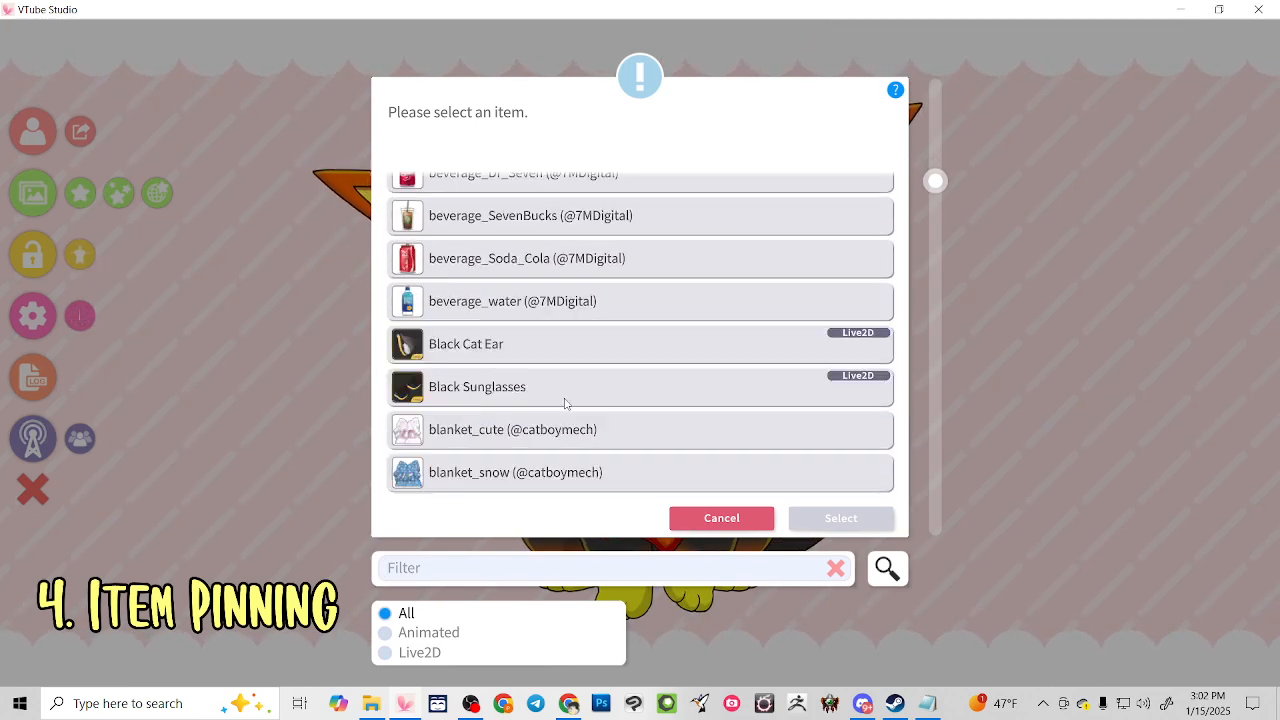
pyautogui.click(640, 262)
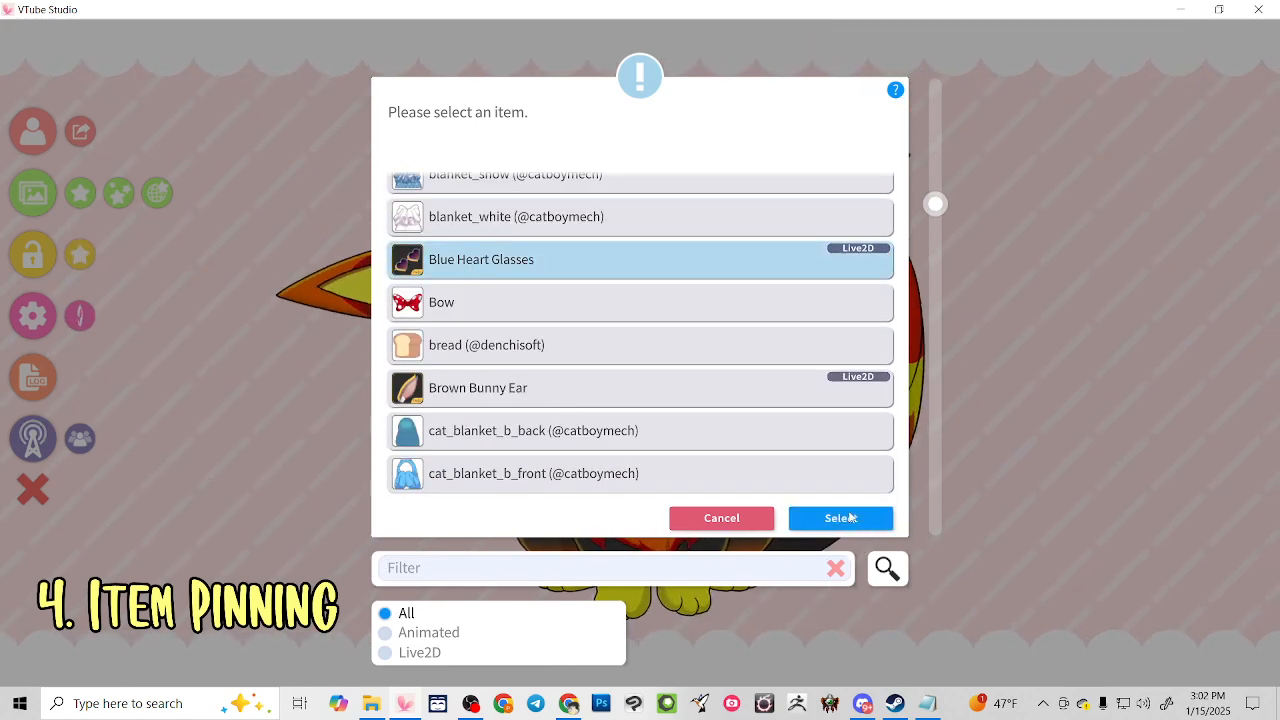
pyautogui.click(841, 518)
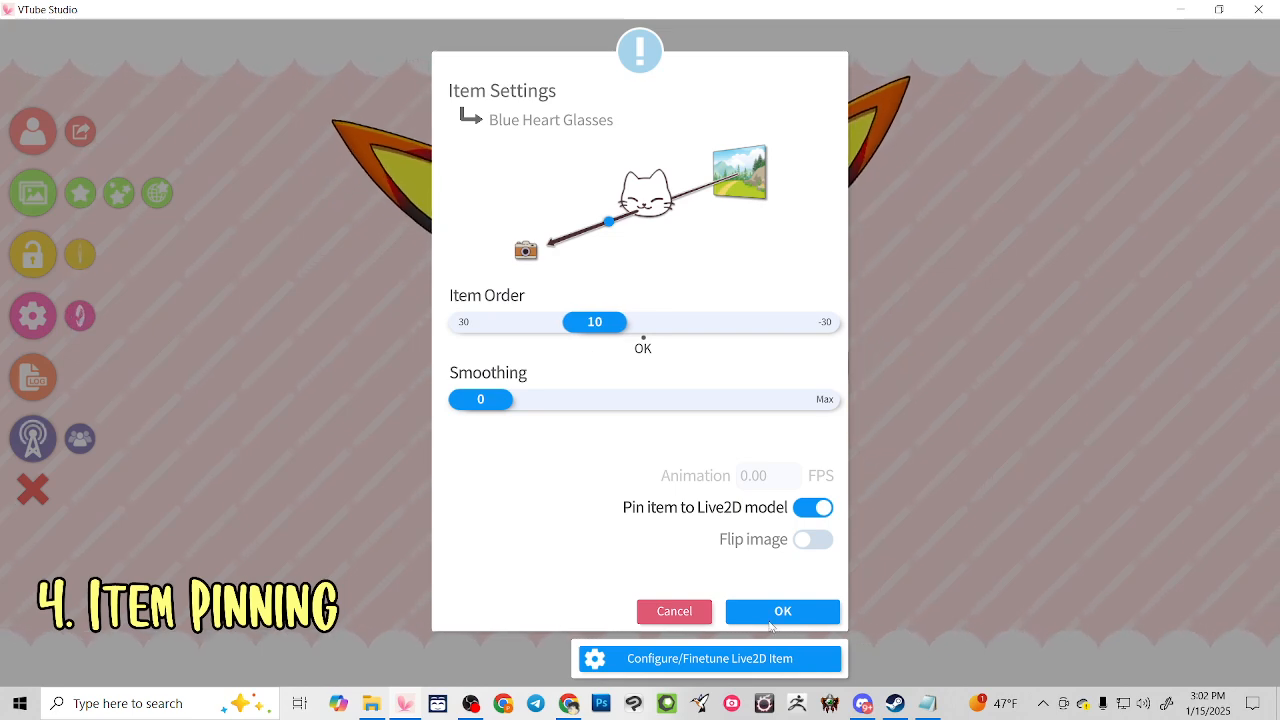
# Enlarge the heart glasses to fit the model's face and save the Live2D item configuration
pyautogui.click(751, 660)
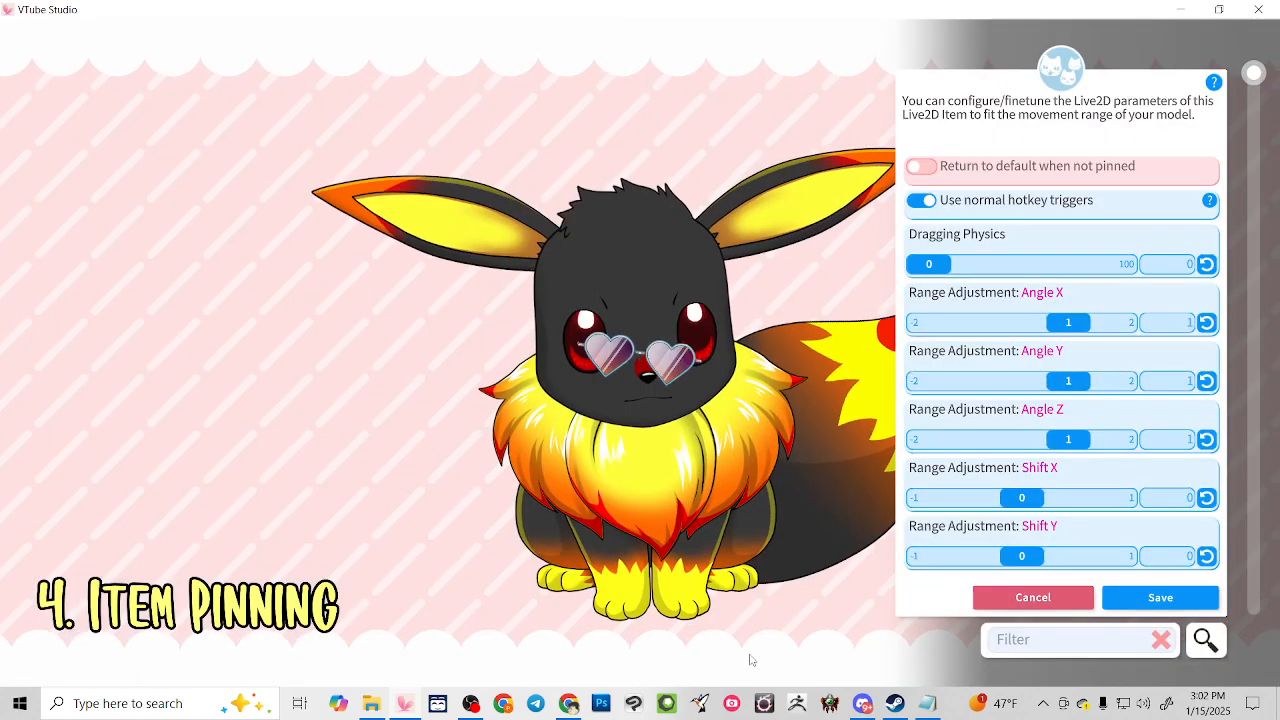
pyautogui.scroll(5, 645, 355)
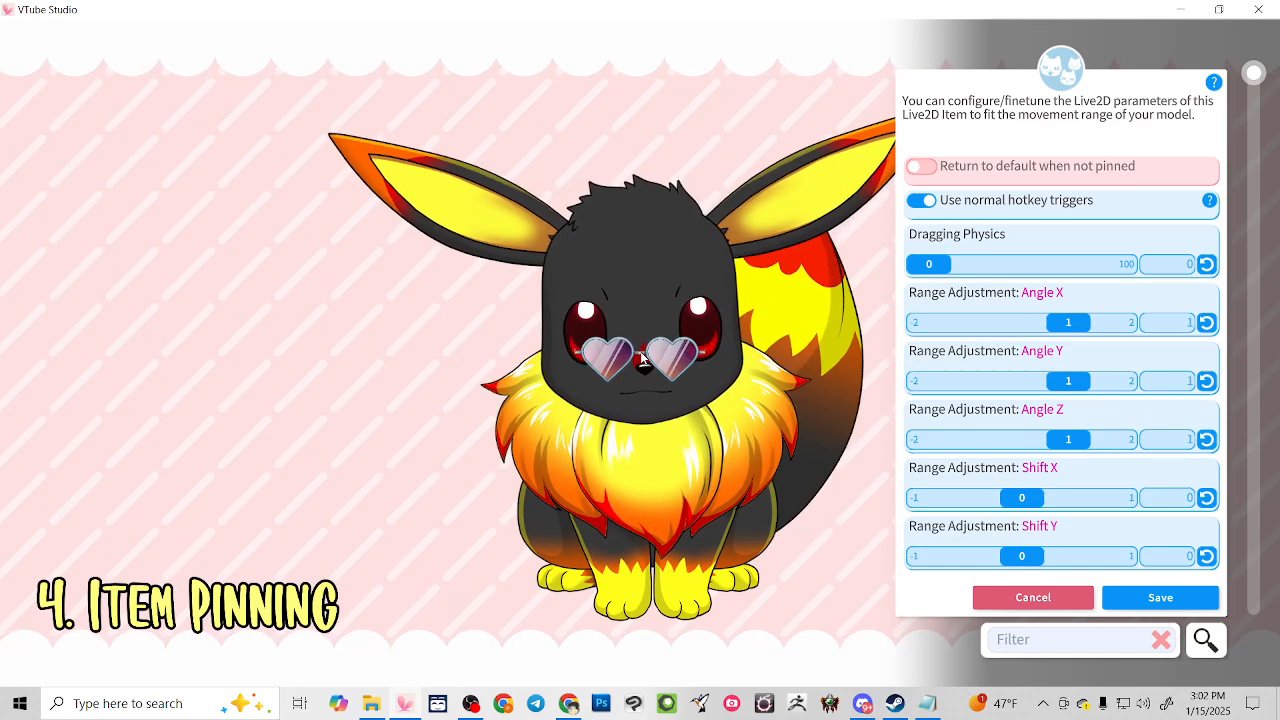
pyautogui.scroll(3, 639, 355)
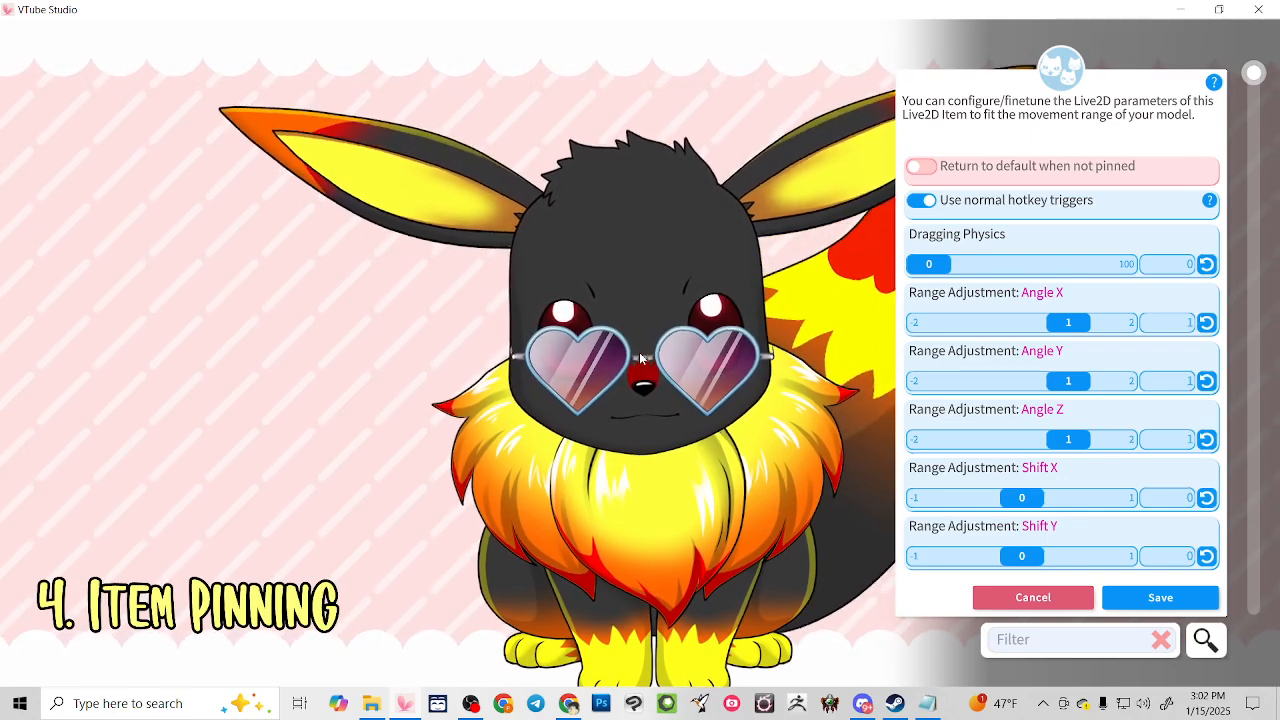
pyautogui.click(1158, 600)
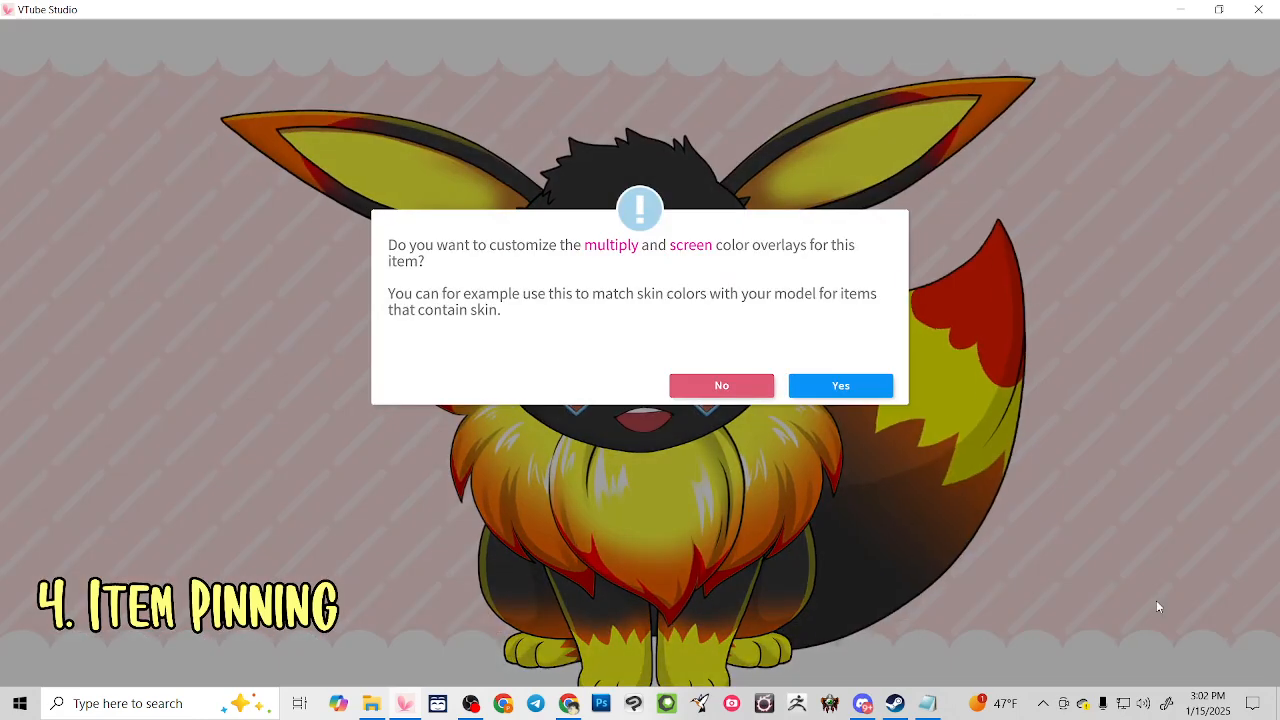
# Open the item's multiply and screen color overlays and set the multiply color of heart frame ArtMesh175 to #FF0000
pyautogui.click(842, 385)
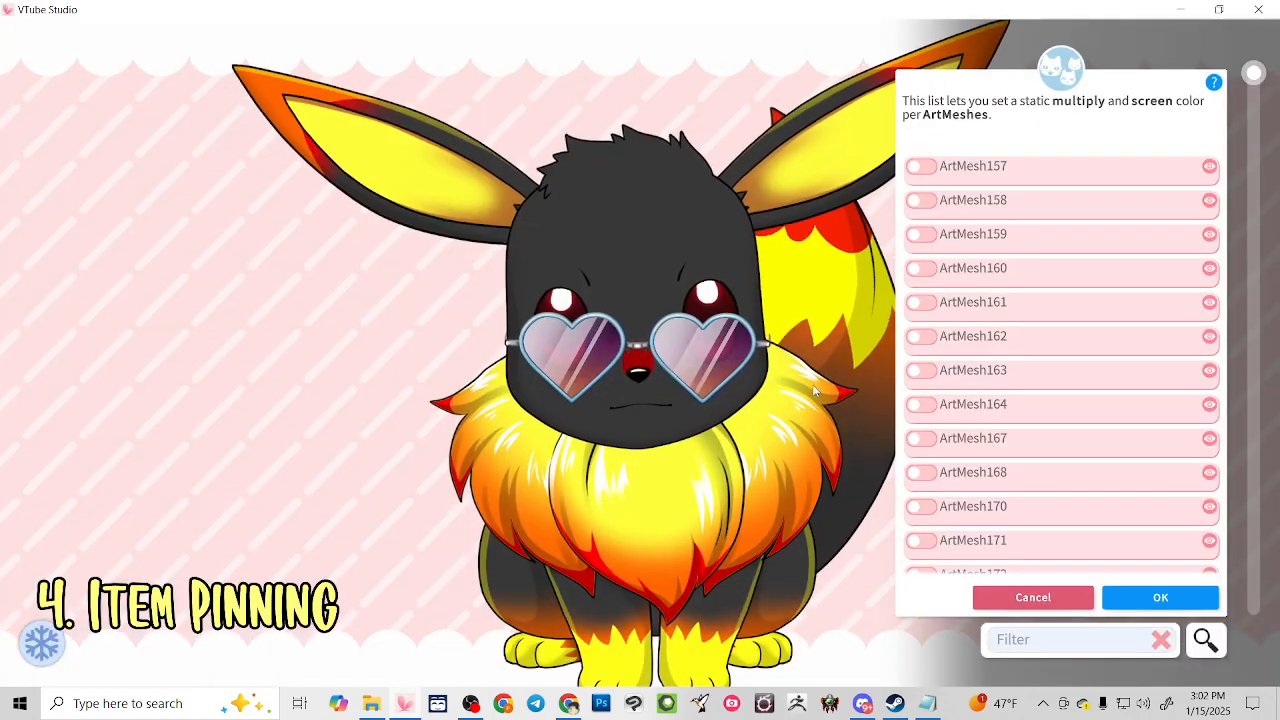
pyautogui.click(619, 340)
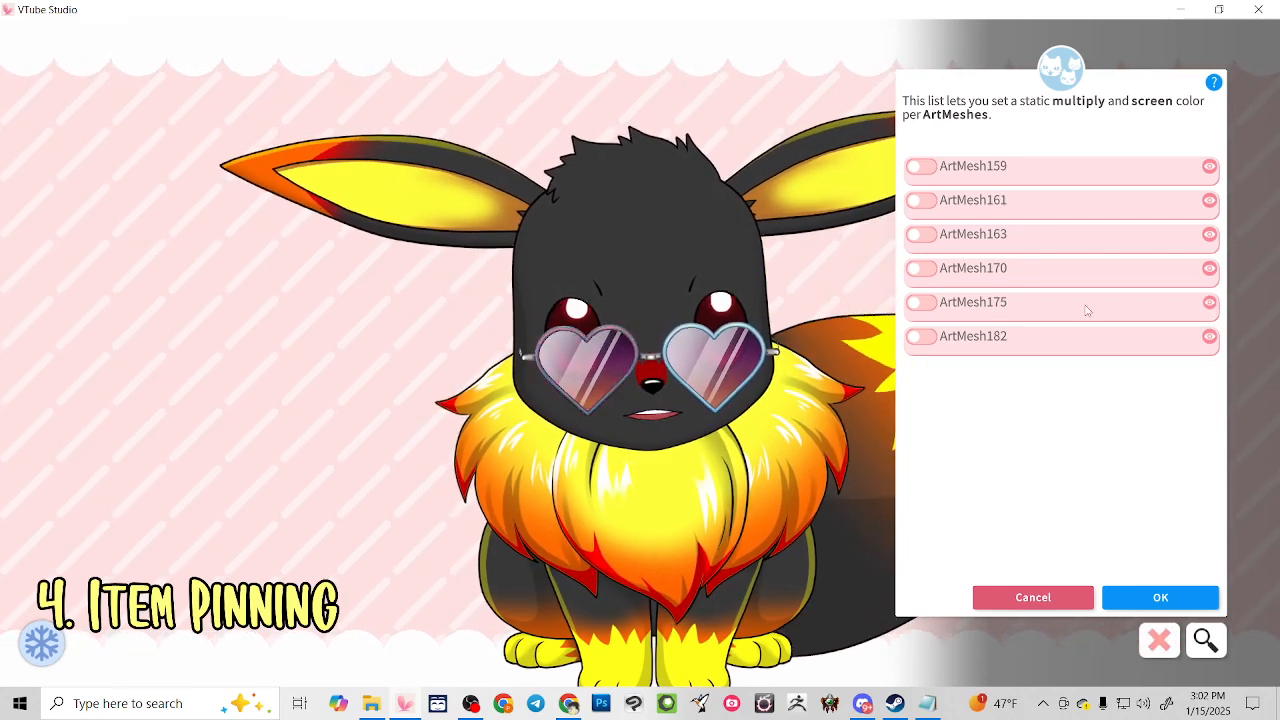
pyautogui.click(958, 316)
pyautogui.moveTo(1128, 270); pyautogui.dragTo(1160, 232)
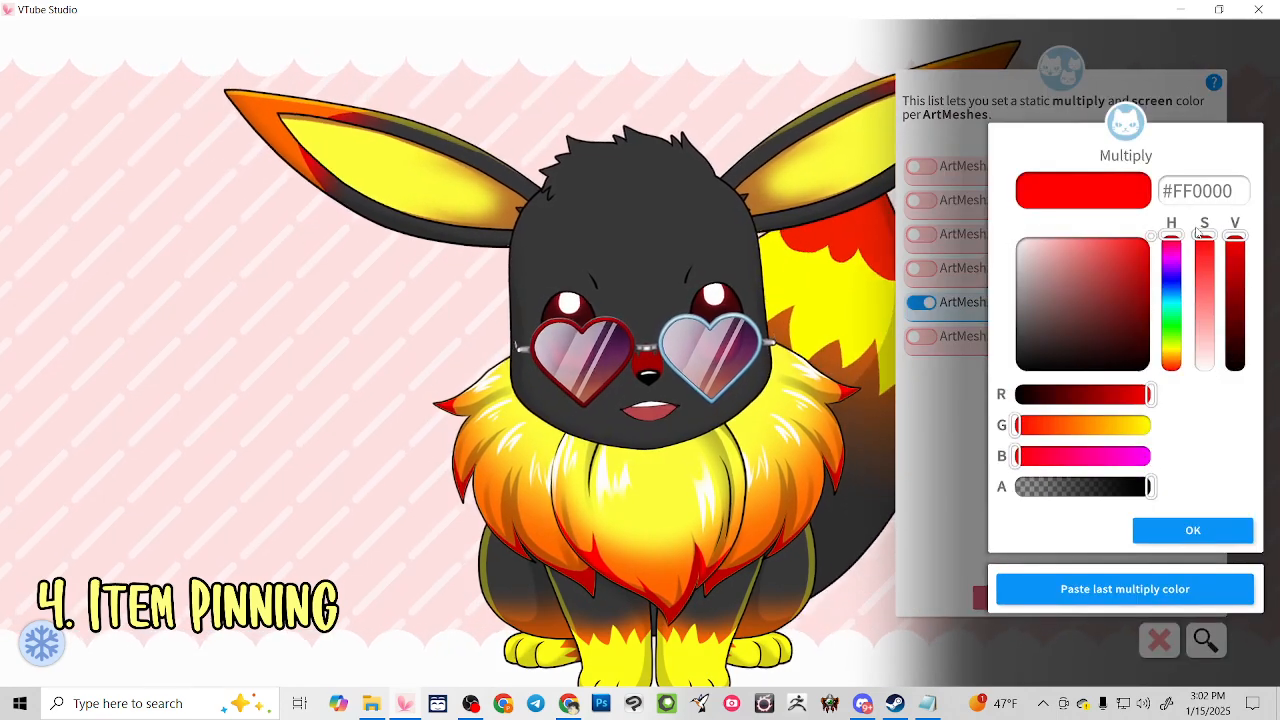
pyautogui.click(1150, 530)
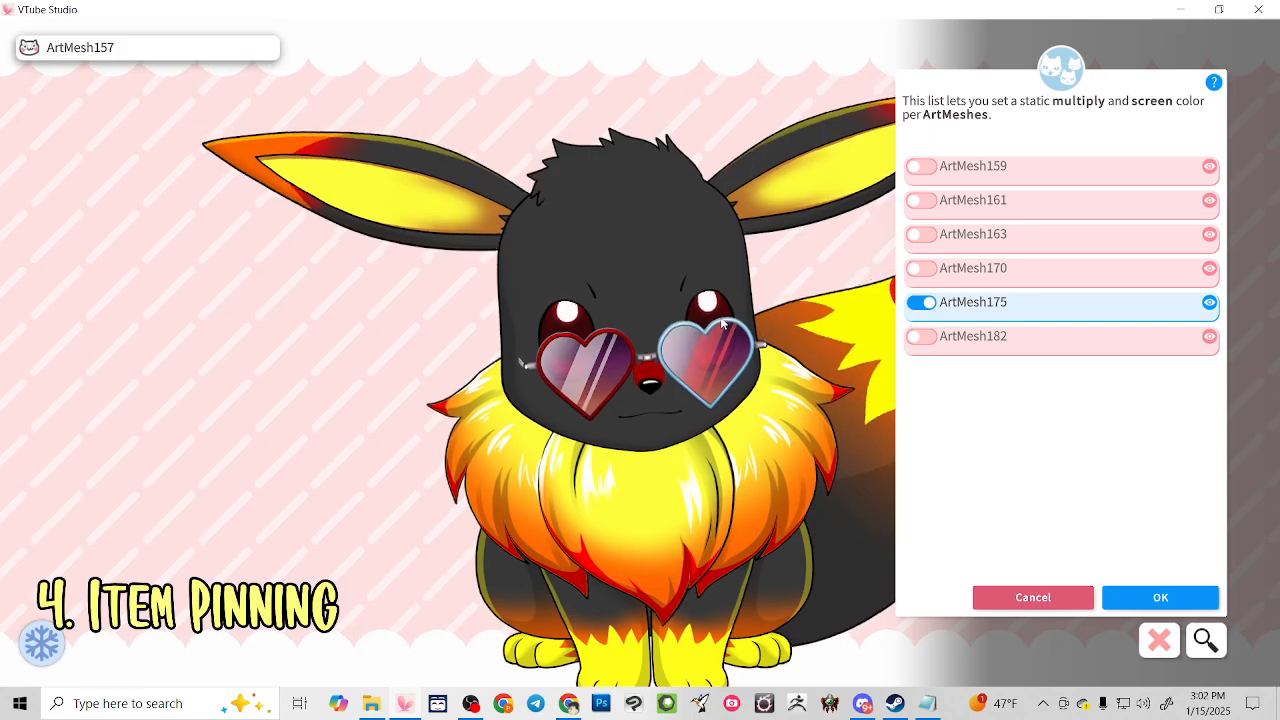
# Set the multiply color of the other heart frame, ArtMesh167, to #FF0000 and apply the color overlays
pyautogui.click(722, 322)
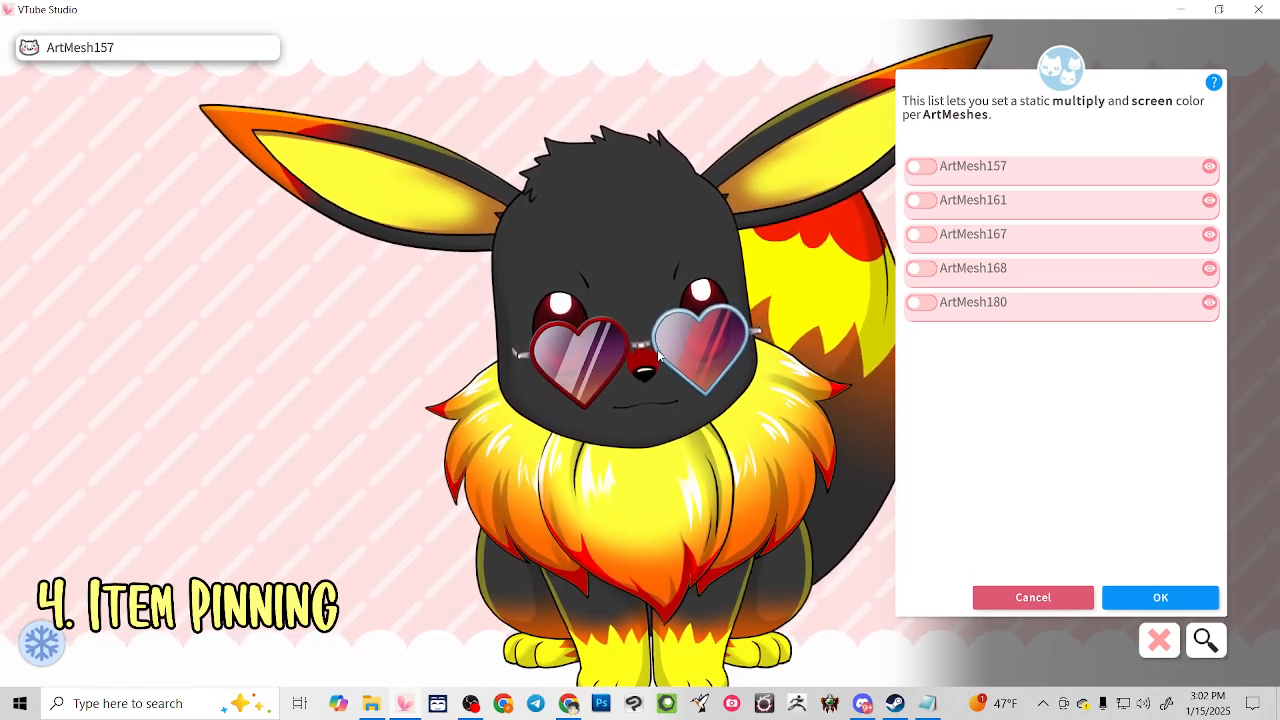
pyautogui.click(746, 325)
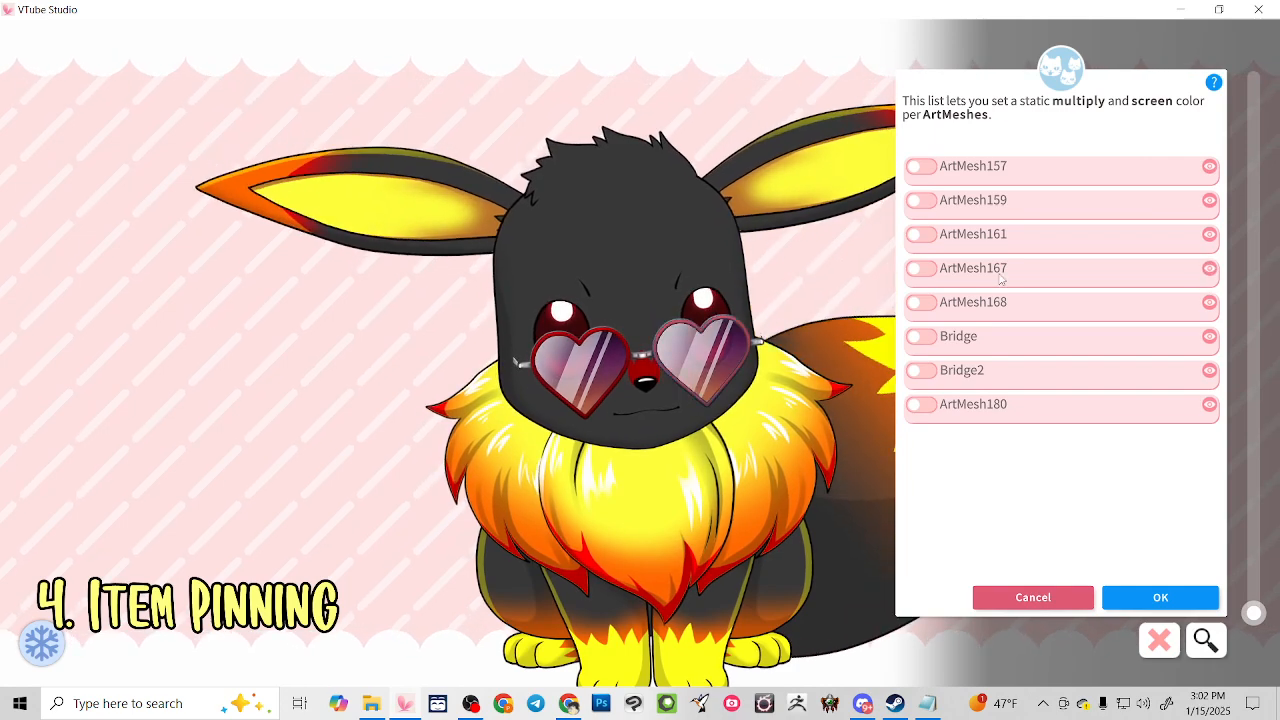
pyautogui.click(924, 270)
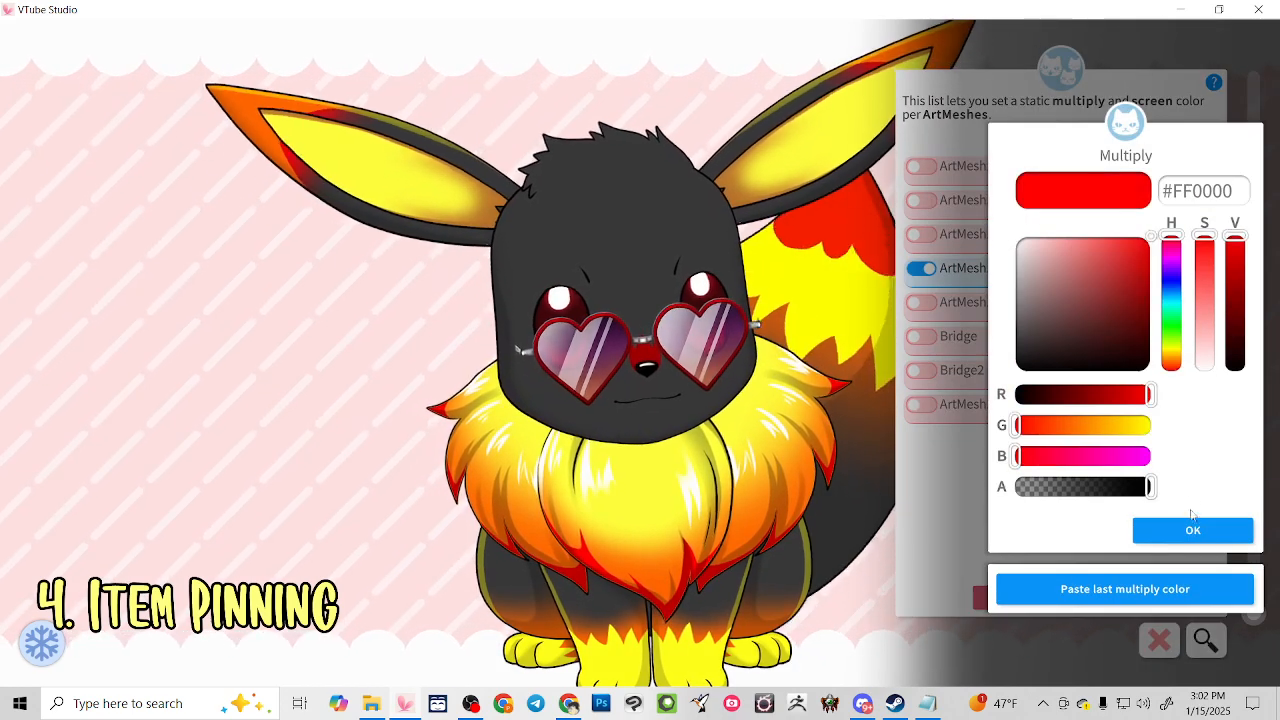
pyautogui.click(1189, 531)
pyautogui.click(1143, 530)
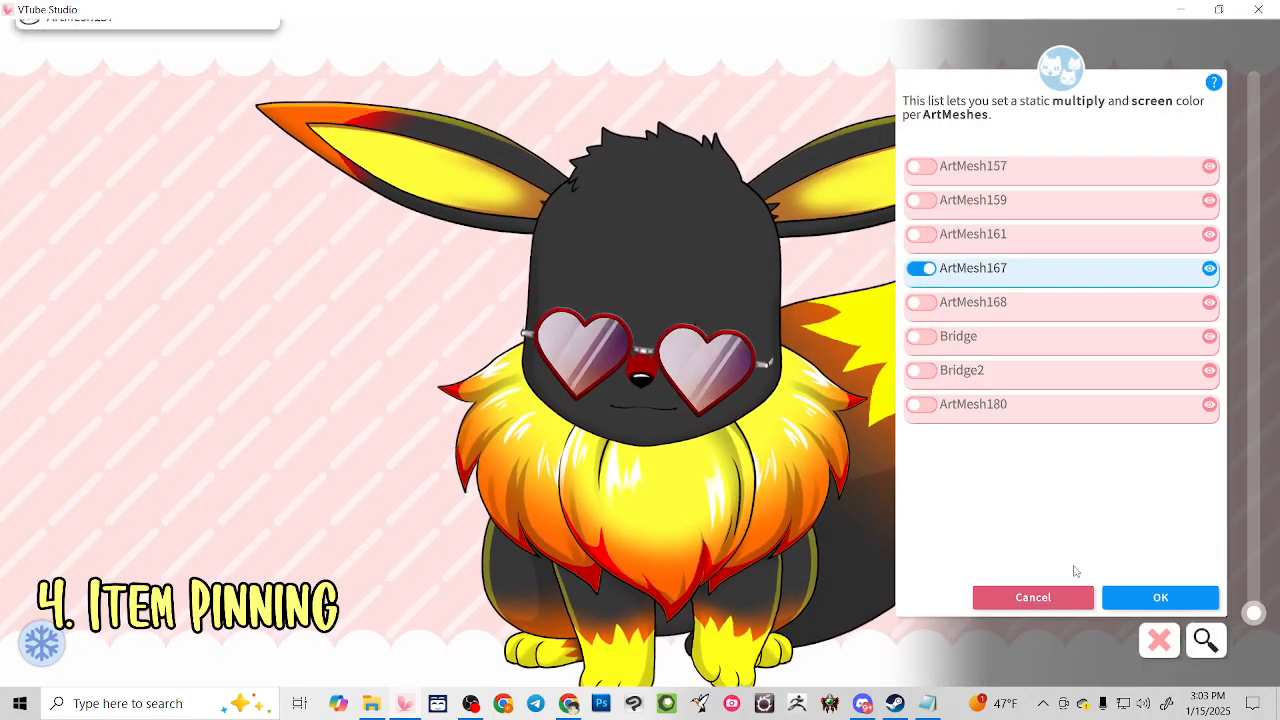
pyautogui.click(1160, 597)
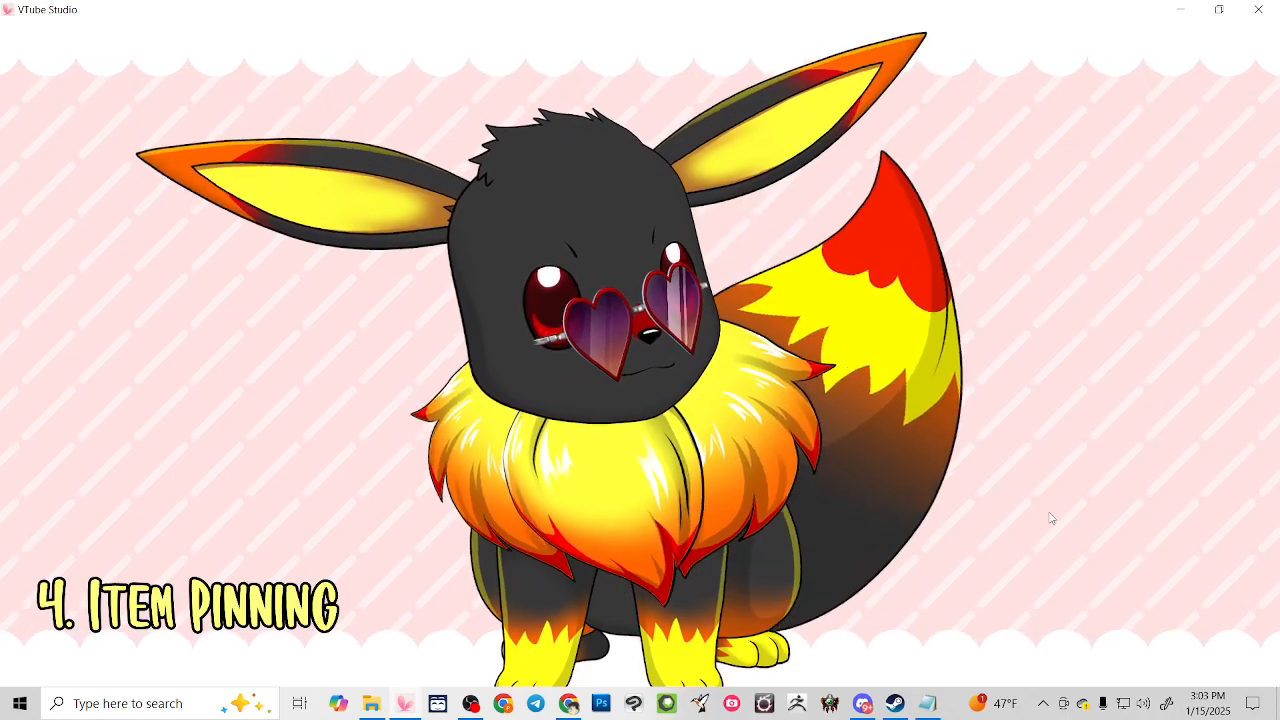
# Create a new hotkey item scene from the pinned Blue Heart Glasses and name it Heart Glasses
pyautogui.doubleClick(203, 404)
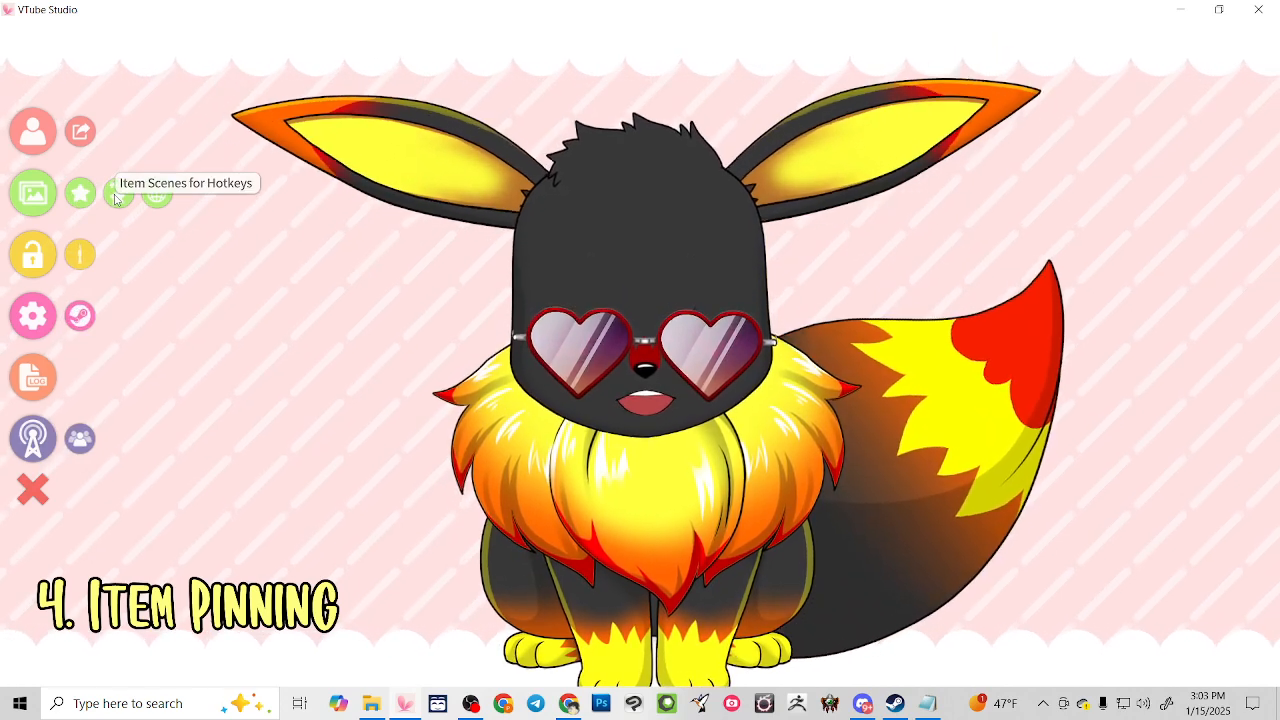
pyautogui.click(115, 198)
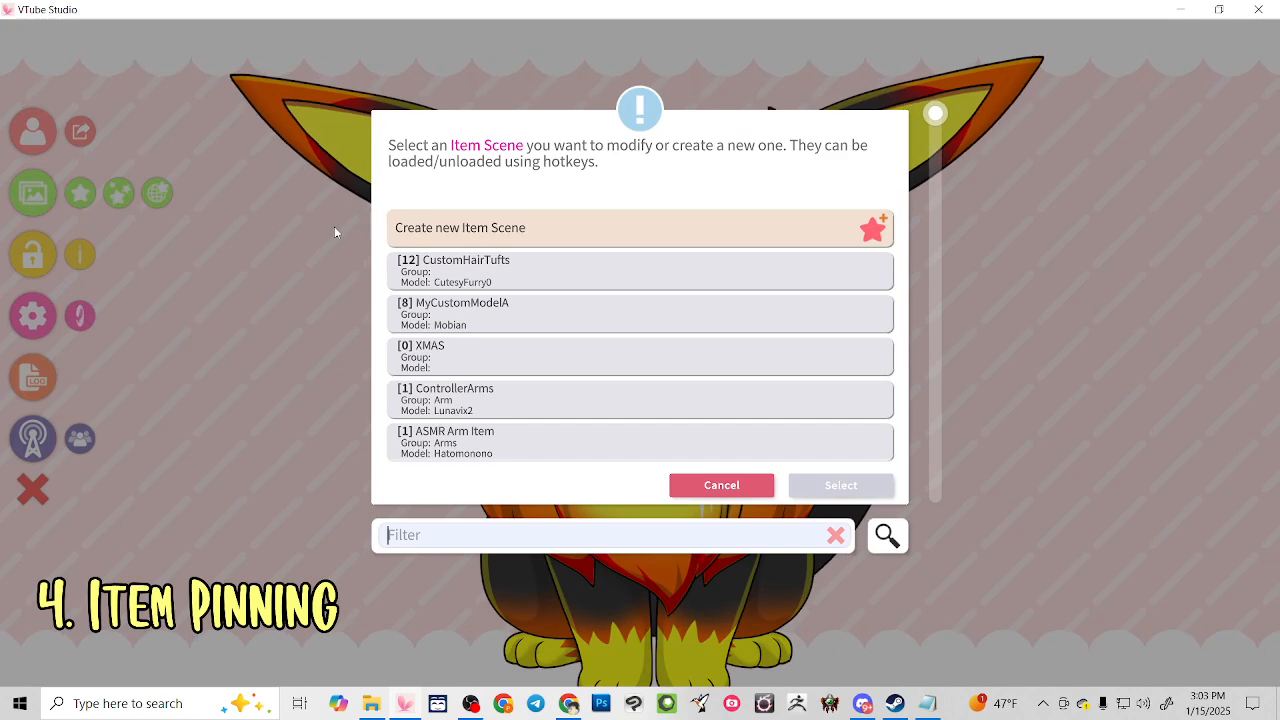
pyautogui.click(455, 230)
pyautogui.click(855, 485)
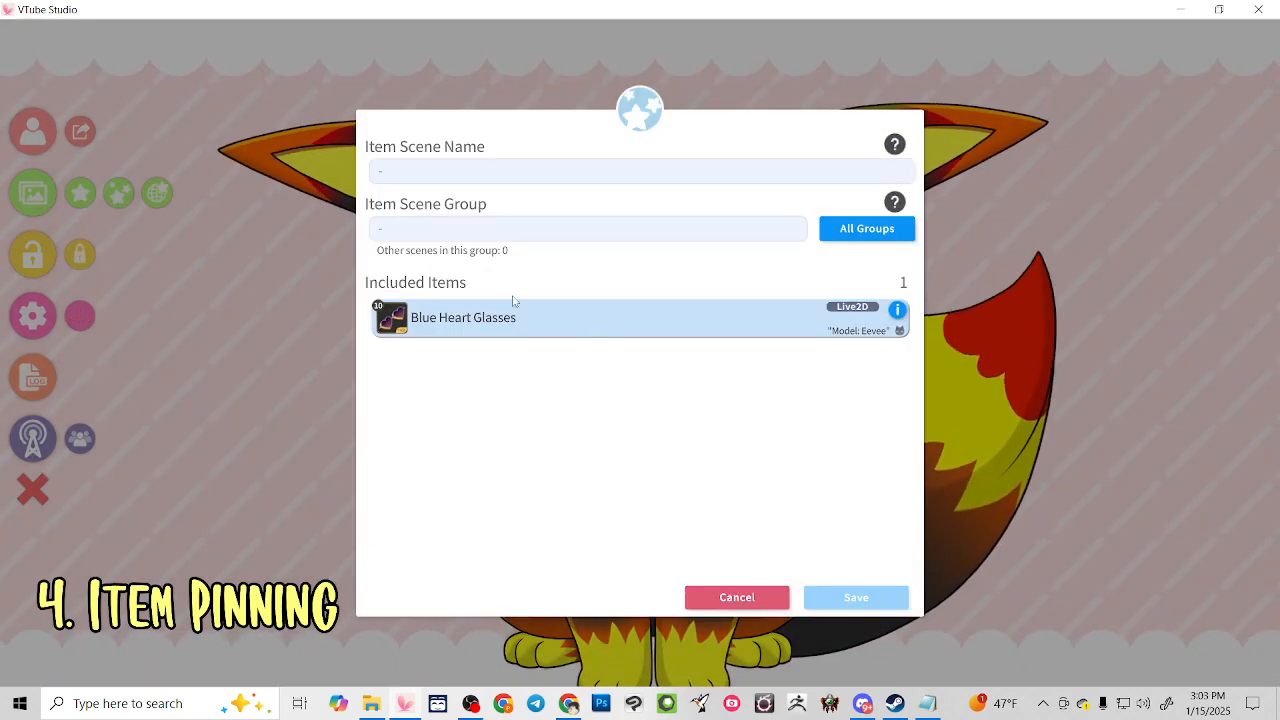
pyautogui.click(451, 174)
pyautogui.write('Heart Glas')
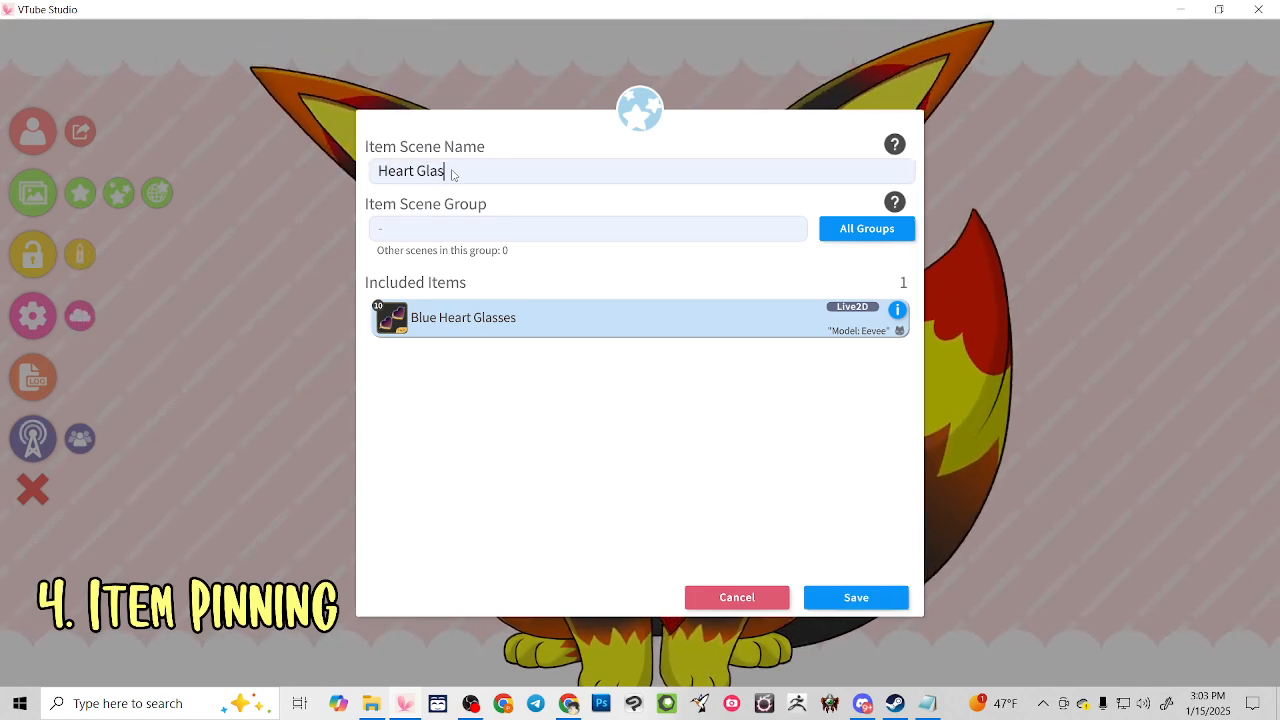
pyautogui.write('ses')
# Assign the Heart Glasses item scene to the existing Glasses group and save it
pyautogui.click(866, 229)
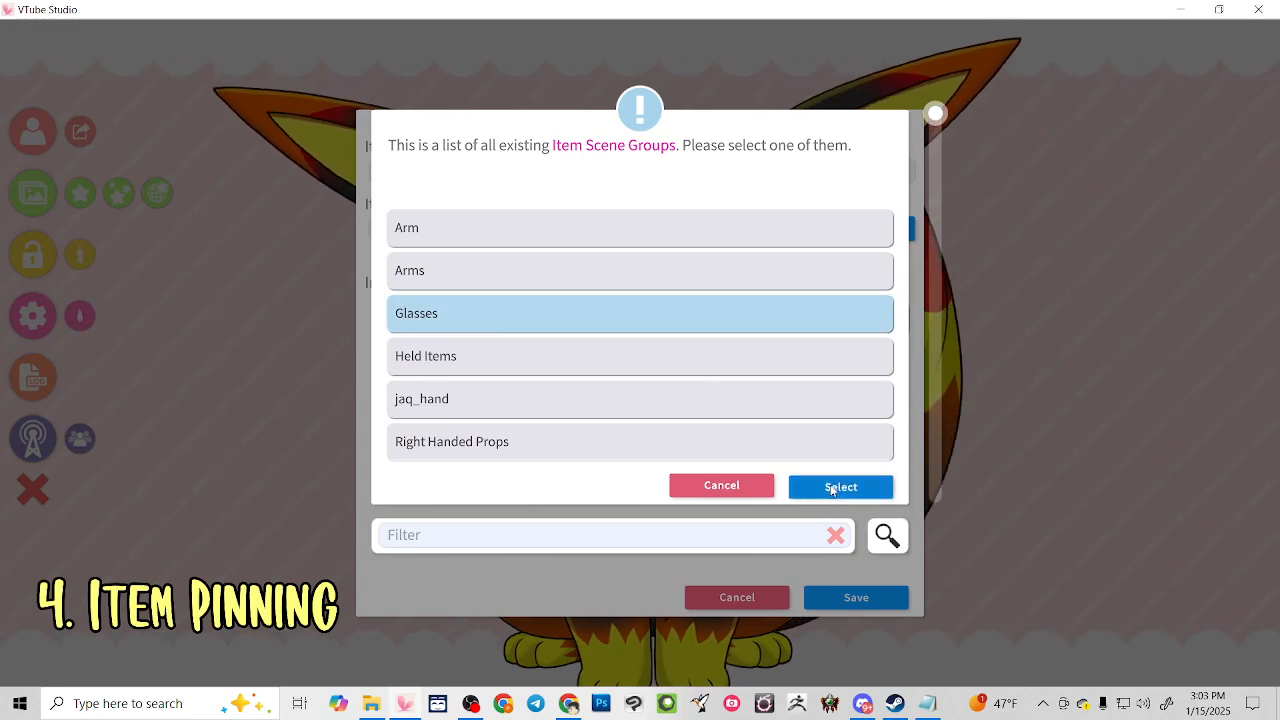
pyautogui.click(831, 489)
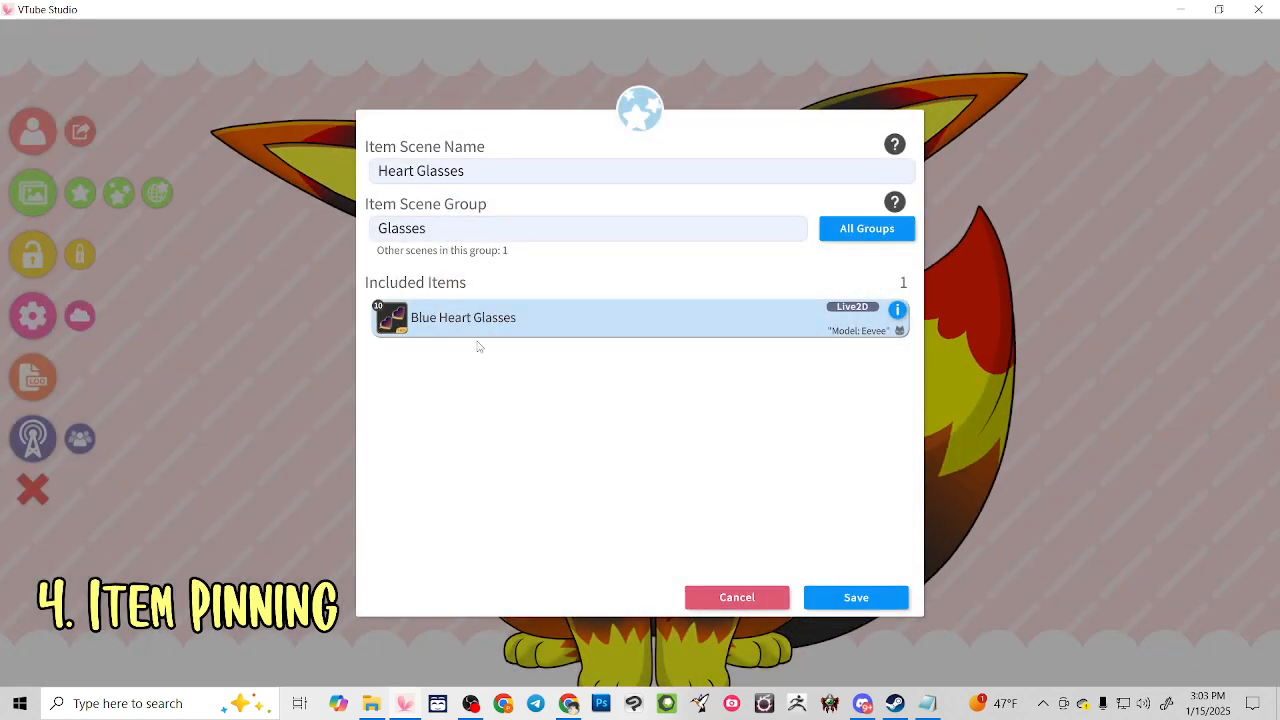
pyautogui.click(856, 597)
pyautogui.click(1163, 426)
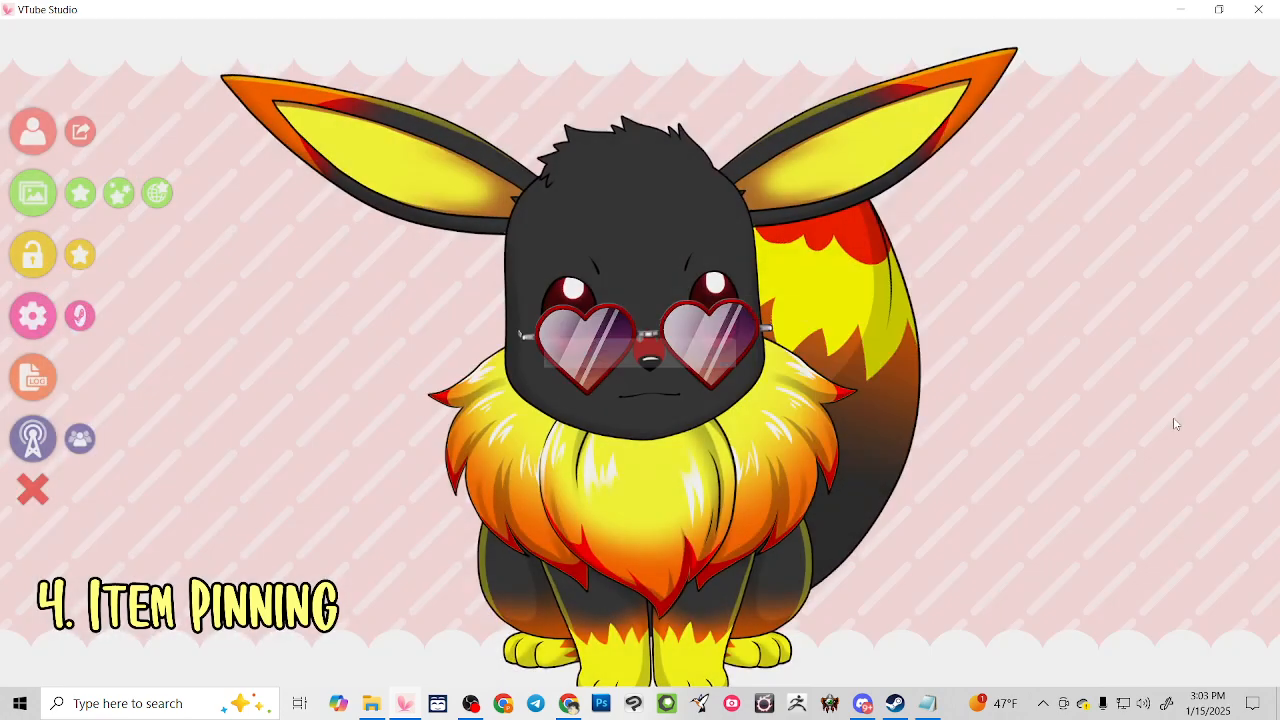
# Add a new model hotkey named Heart Glasses (W) with the Toggle Item Scene action
pyautogui.click(33, 316)
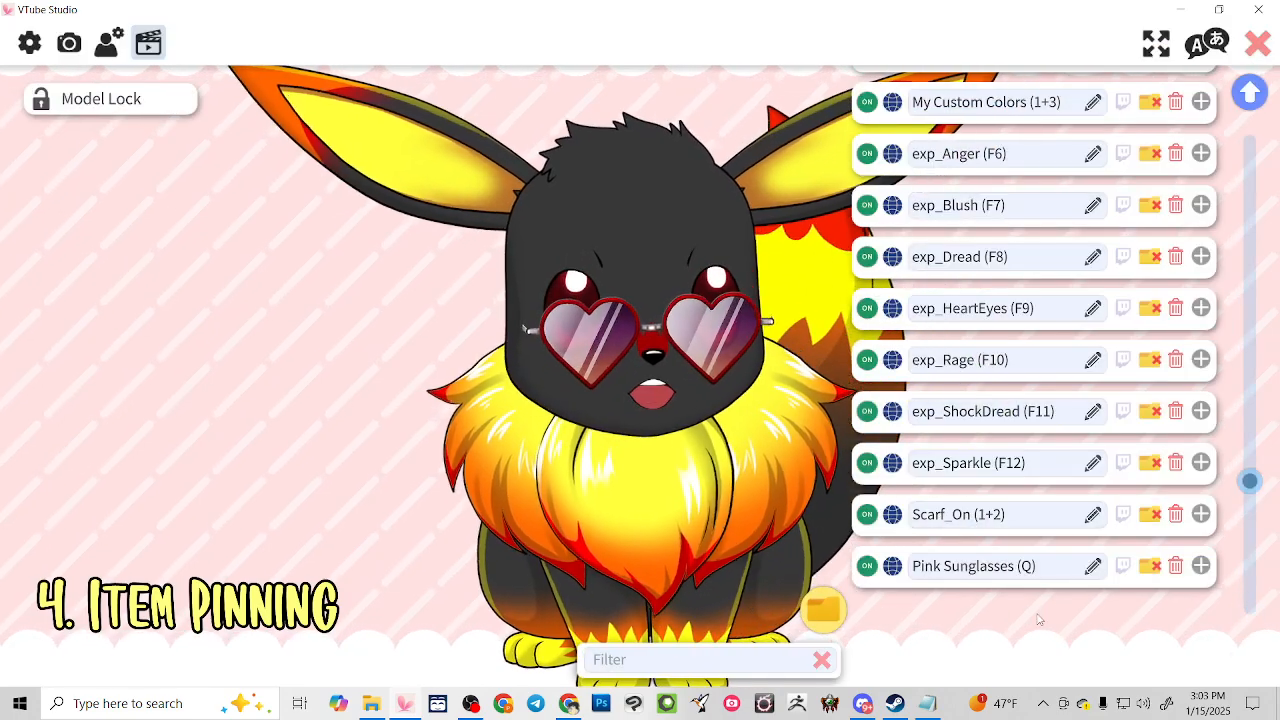
pyautogui.click(1039, 620)
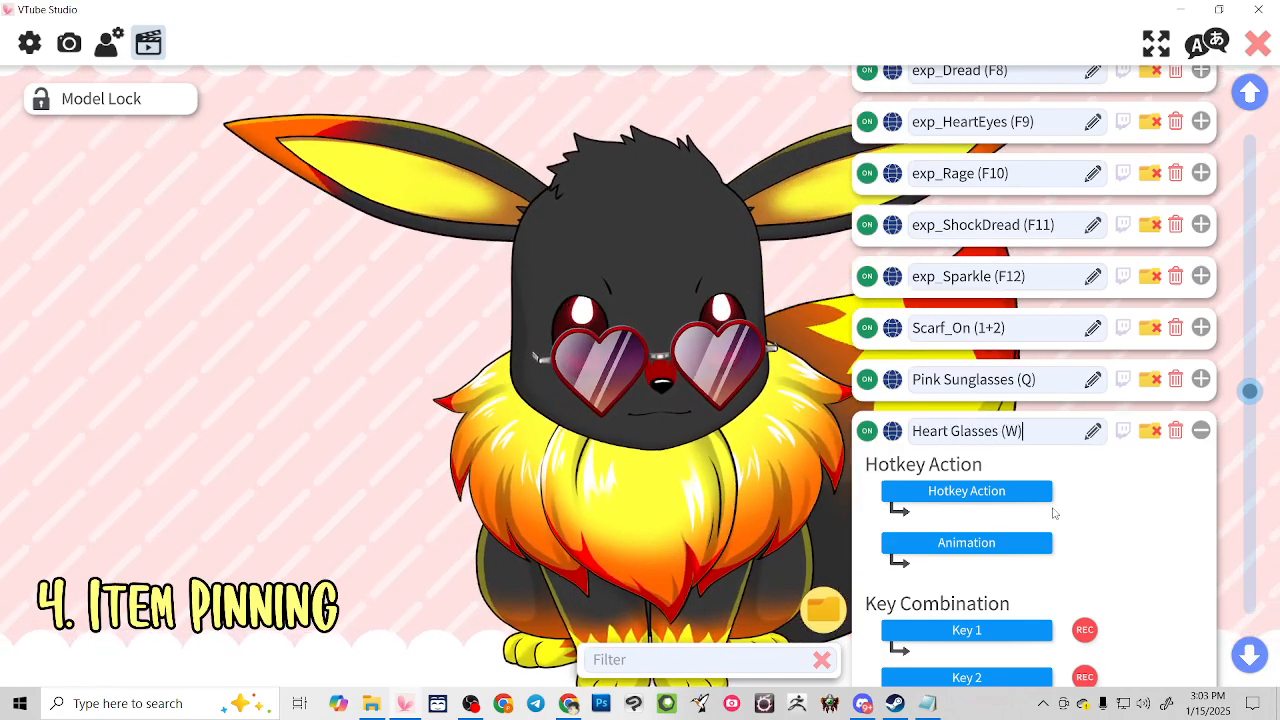
pyautogui.click(977, 494)
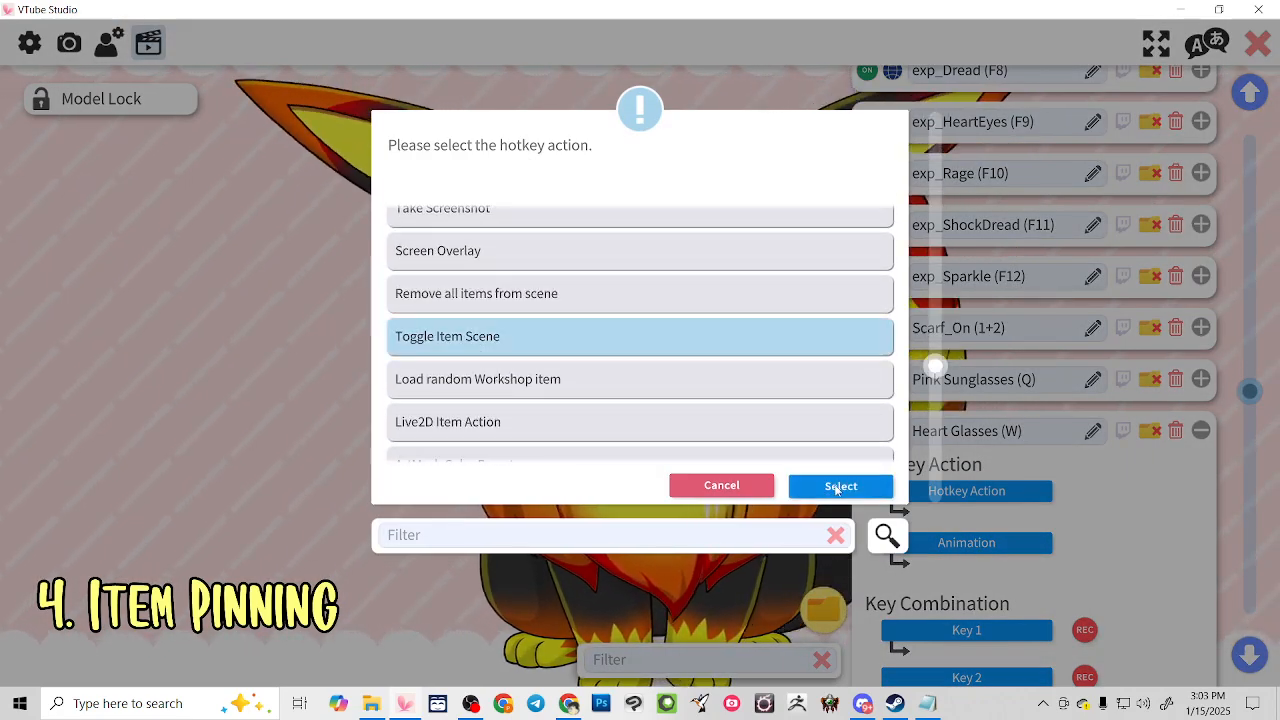
pyautogui.click(838, 488)
# Link the new hotkey to the Heart Glasses item scene and record W as its first key
pyautogui.click(966, 542)
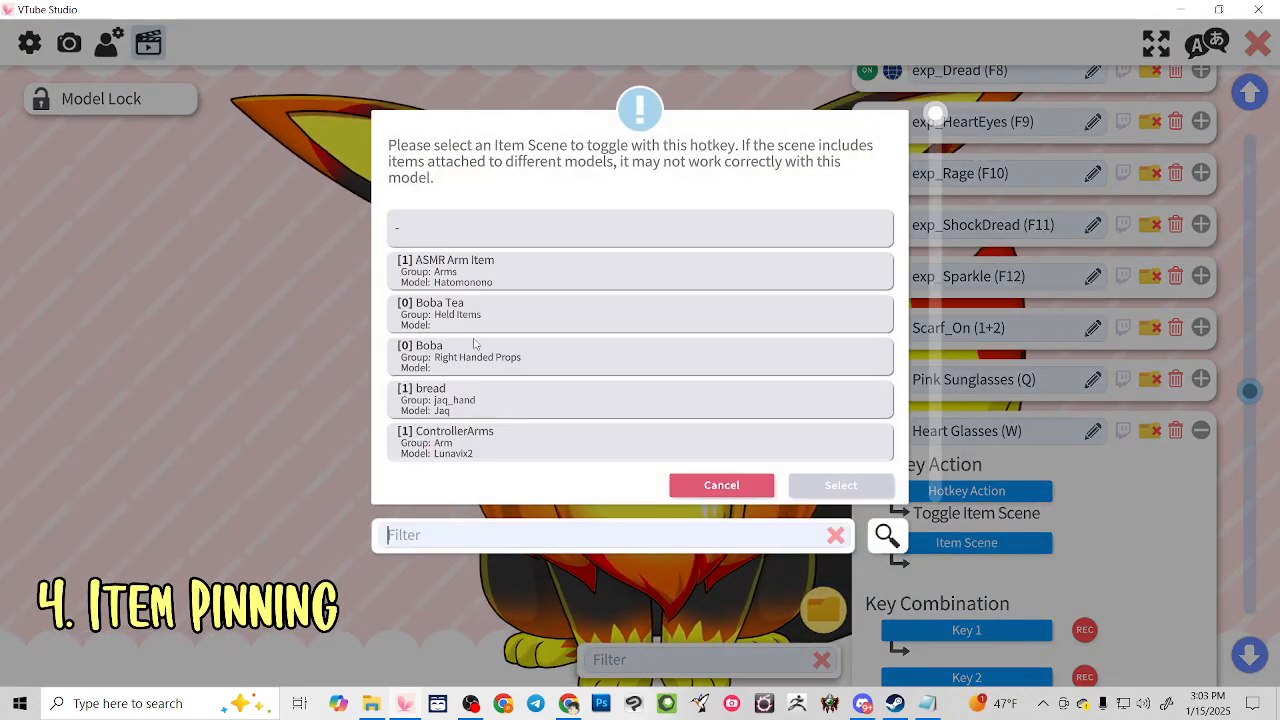
pyautogui.write('he')
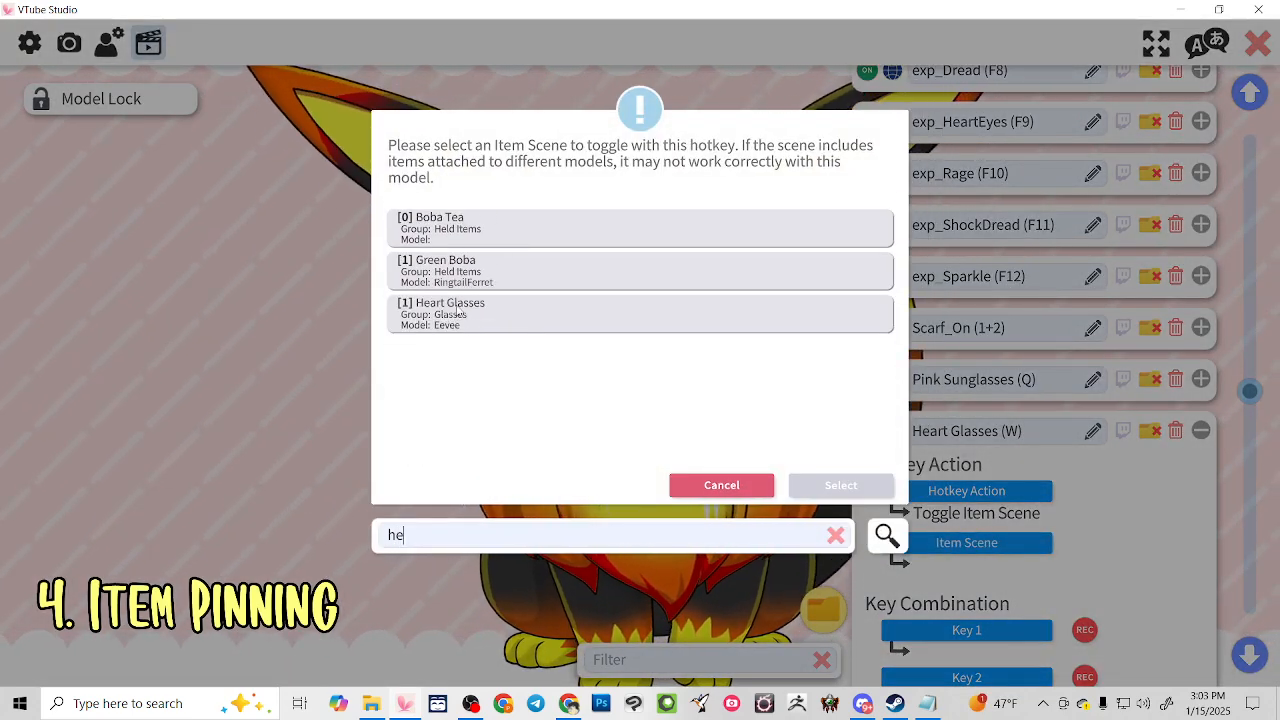
pyautogui.click(838, 486)
pyautogui.click(1084, 629)
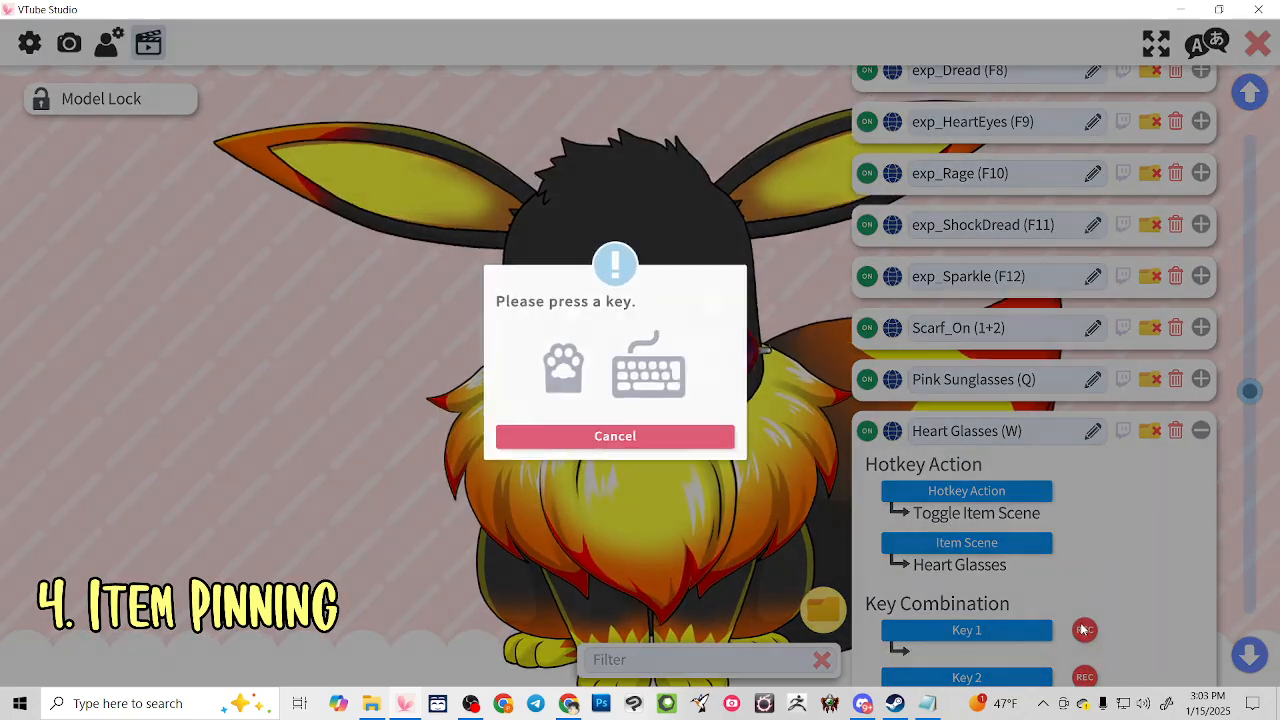
pyautogui.press('w')
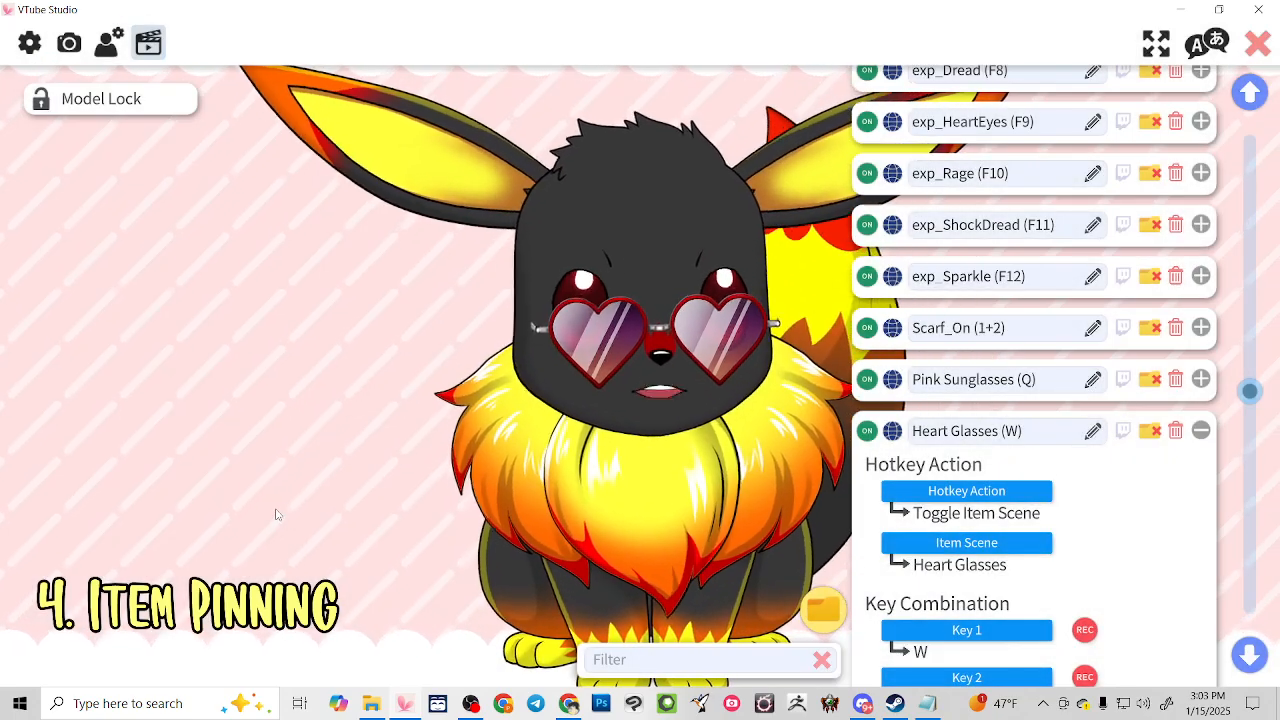
# Test switching between the heart glasses and pink sunglasses with their hotkeys, ending on the pink sunglasses, and collapse the Heart Glasses hotkey settings
pyautogui.press('q')
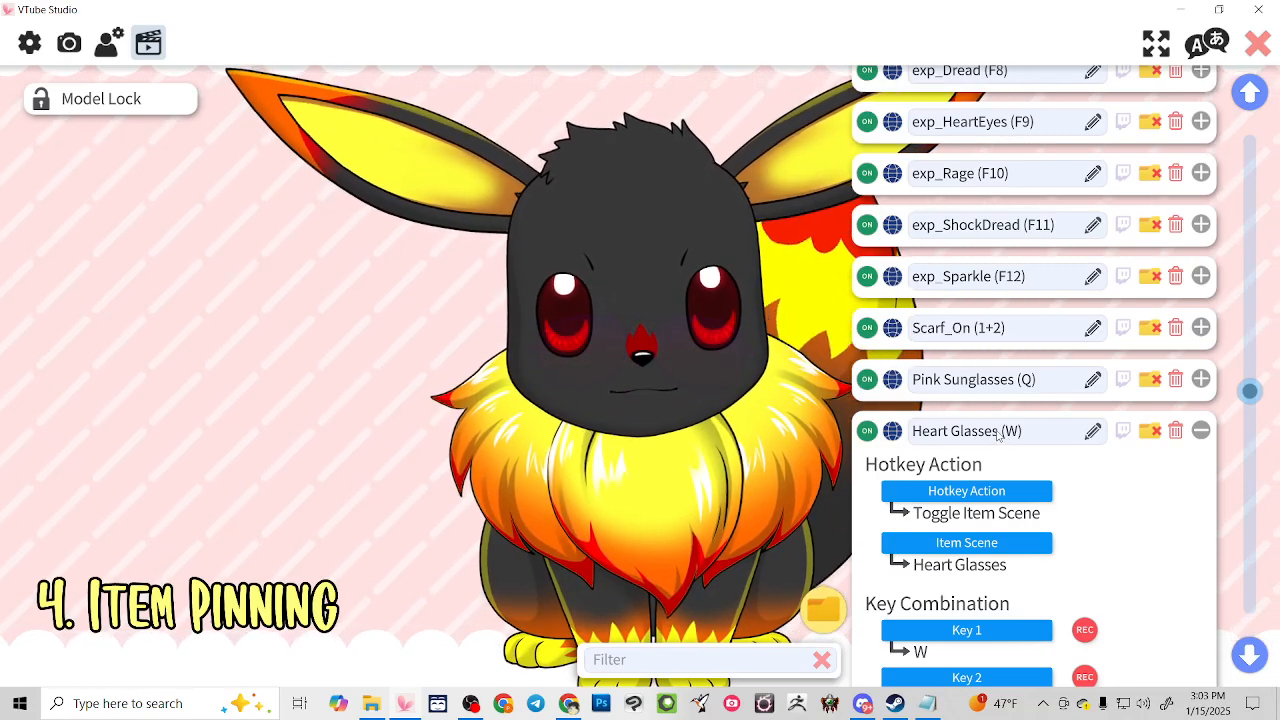
pyautogui.press('w')
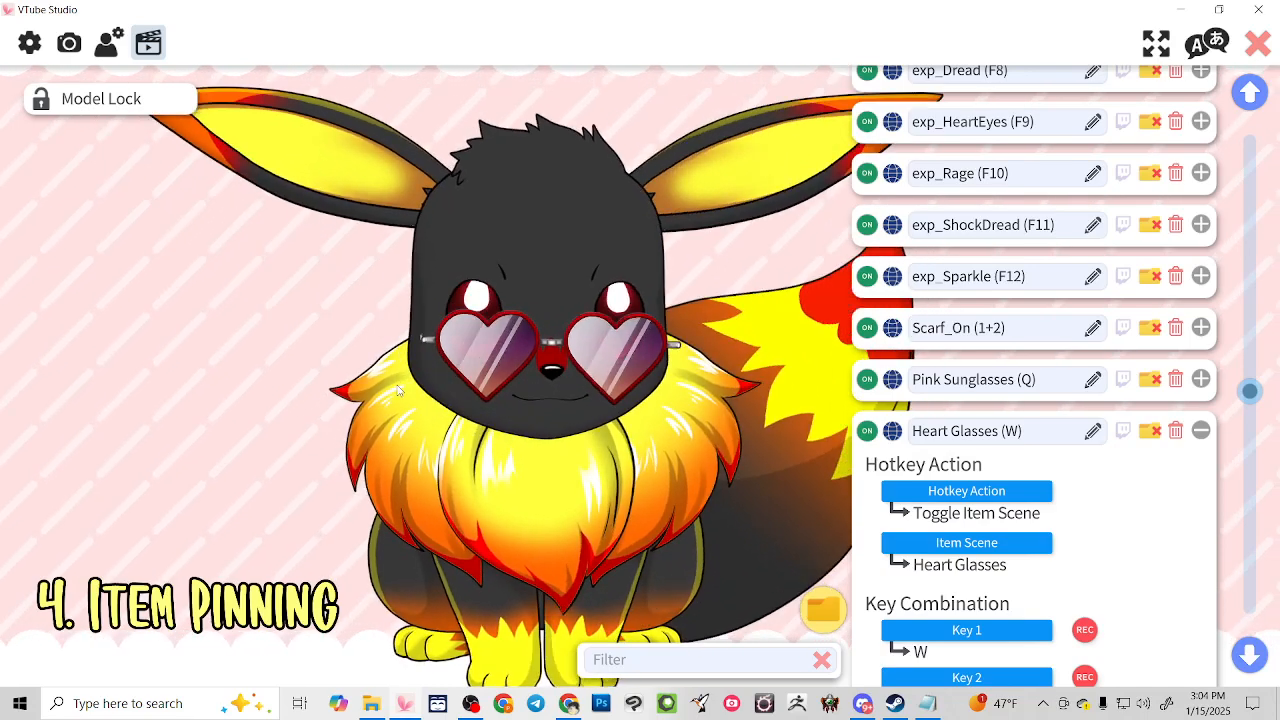
pyautogui.press('q')
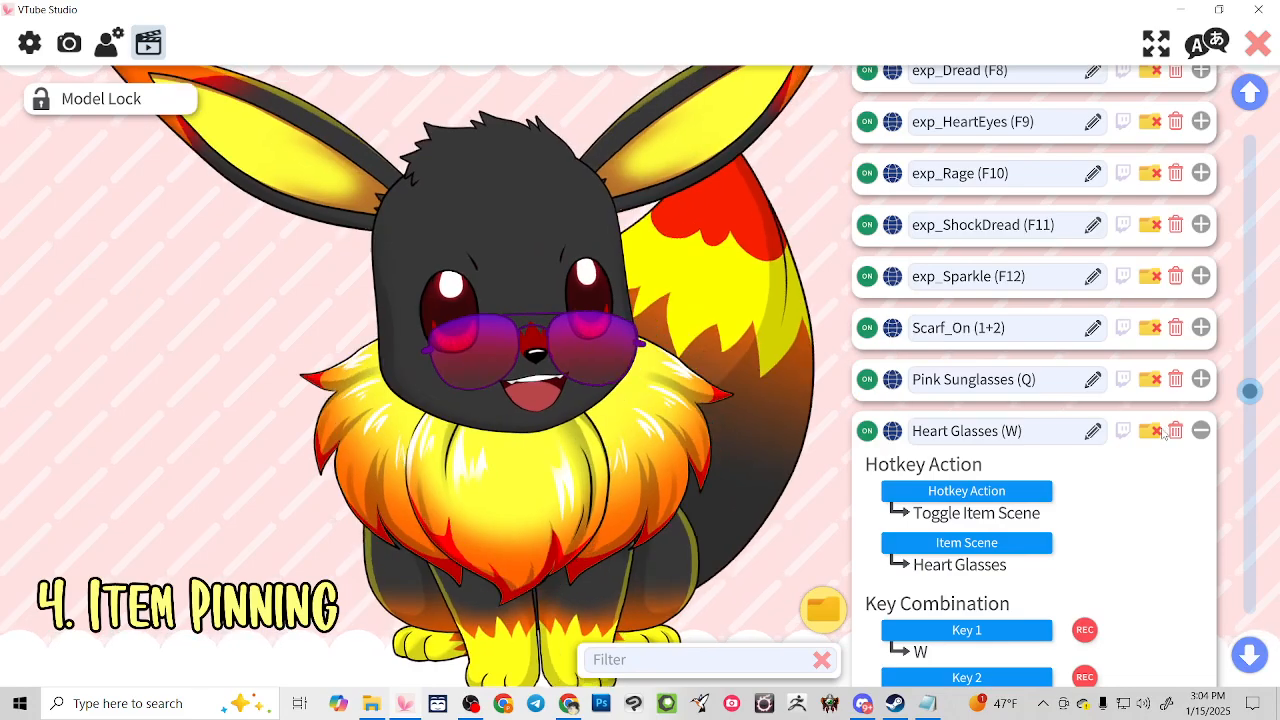
pyautogui.click(1202, 430)
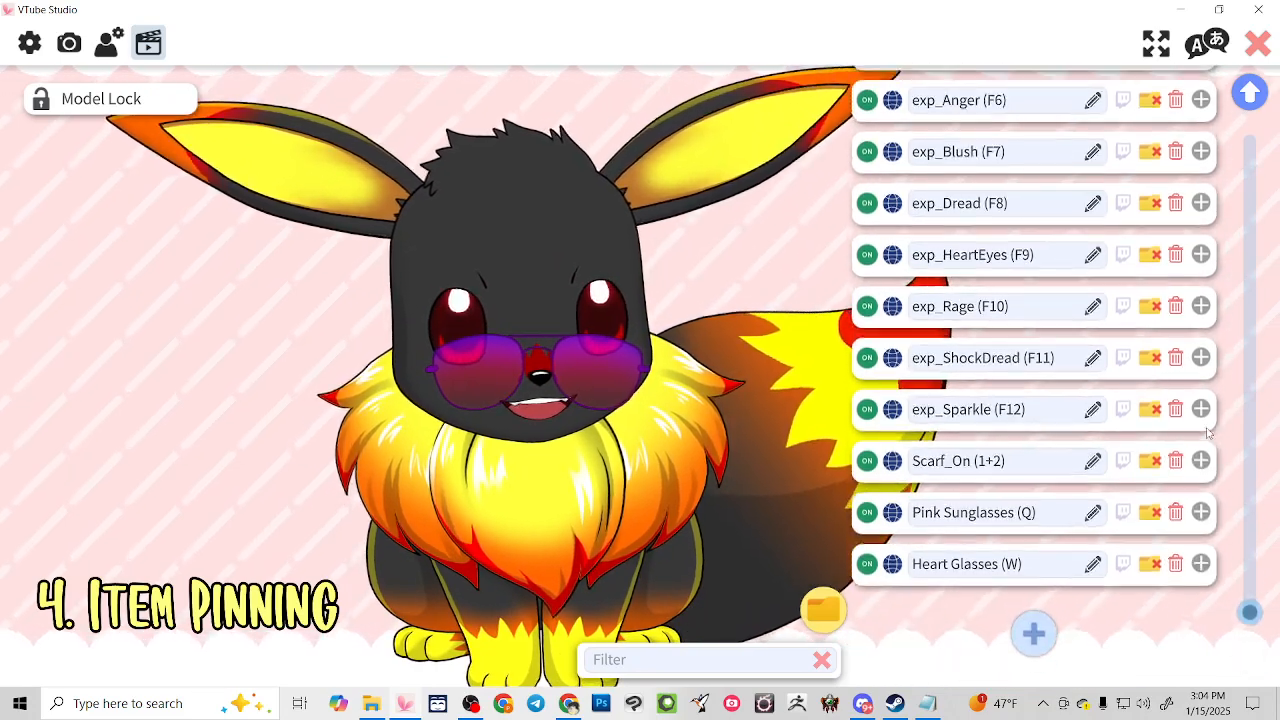